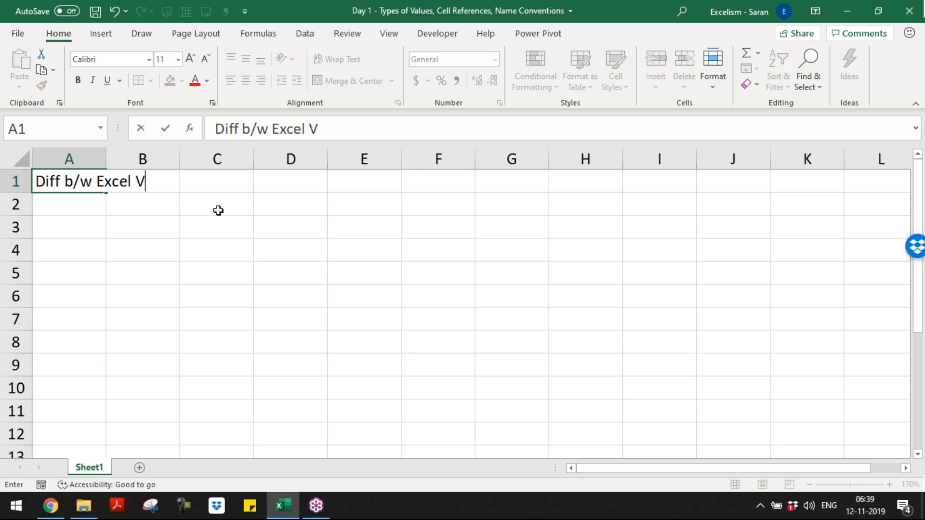
Step: Enter the topics "Diff b/w Excel Versions" in cell A1 and "Format Extentions" in A2
type("sions")
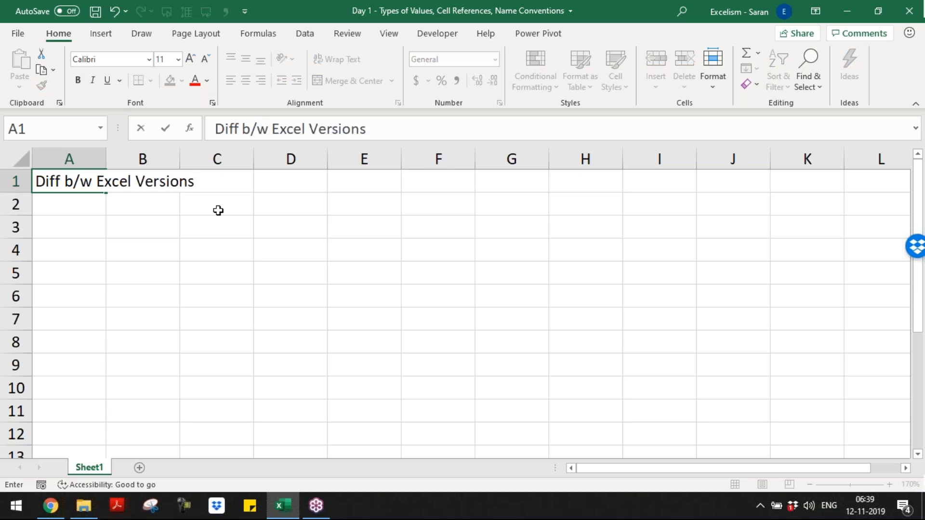
key("Return")
type("Formt")
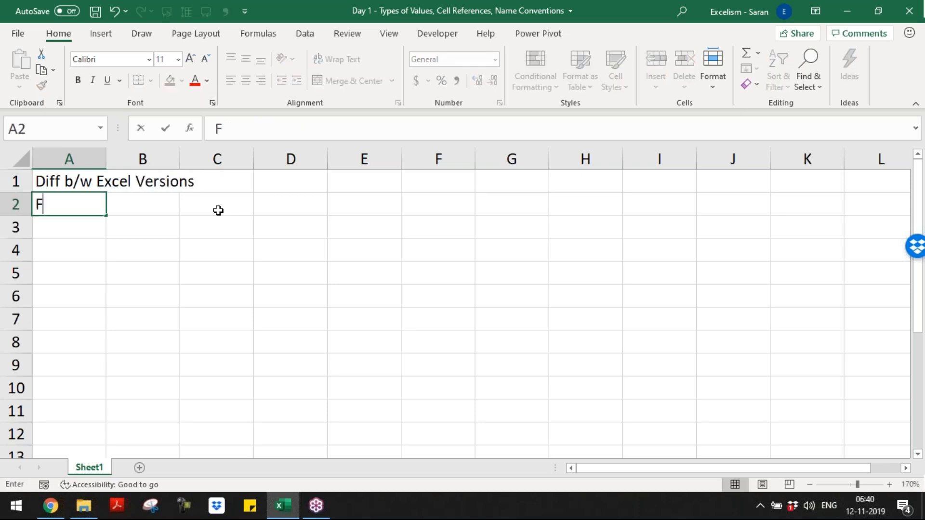
key("BackSpace")
key("BackSpace")
type("at E")
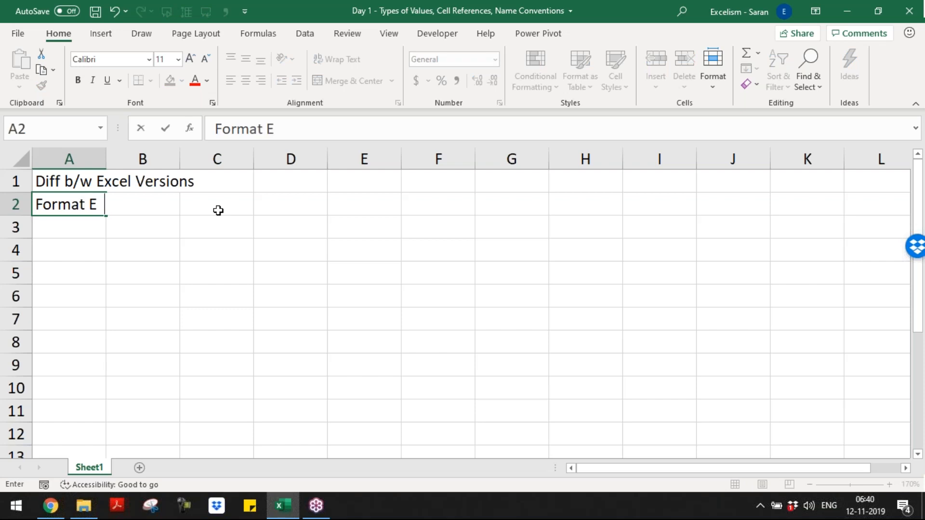
type("xtentions")
key("Return")
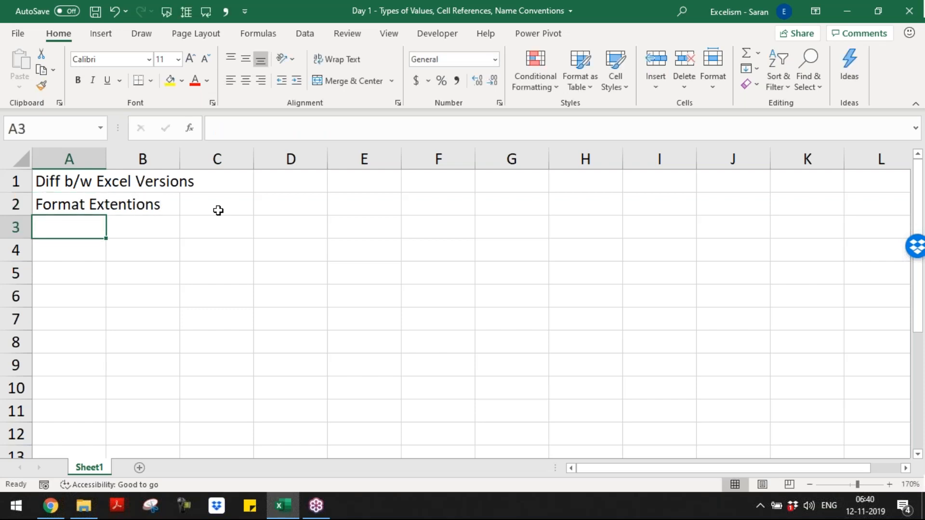
Step: Enter "Difference Types of Values" in cell A3
type("Differen")
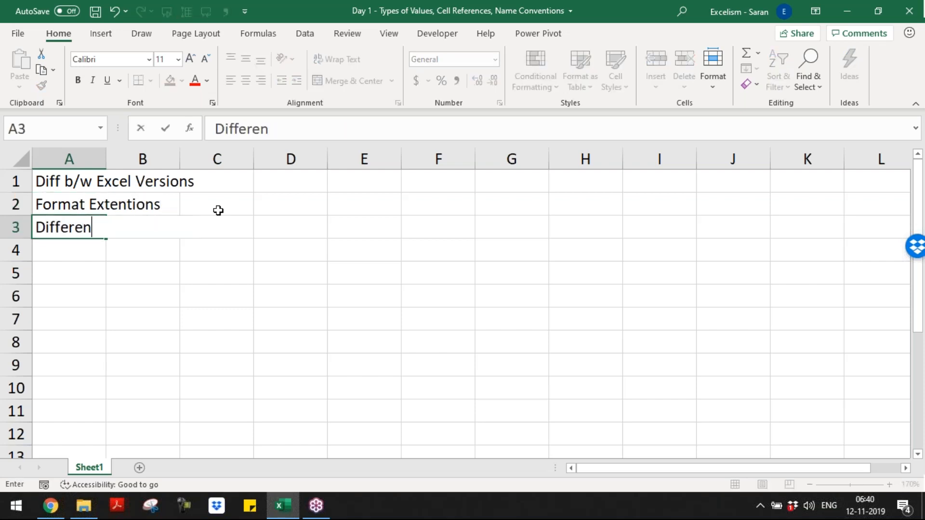
type("ce Types of Values")
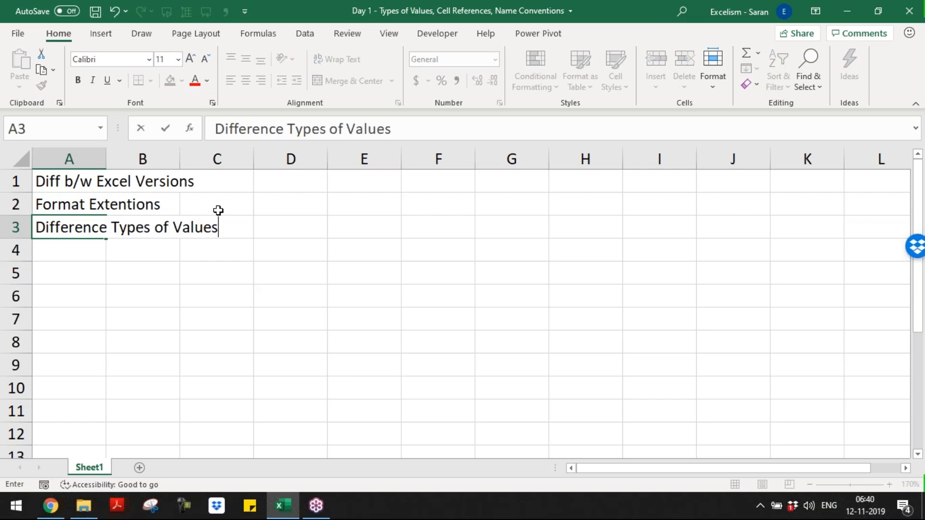
key("Return")
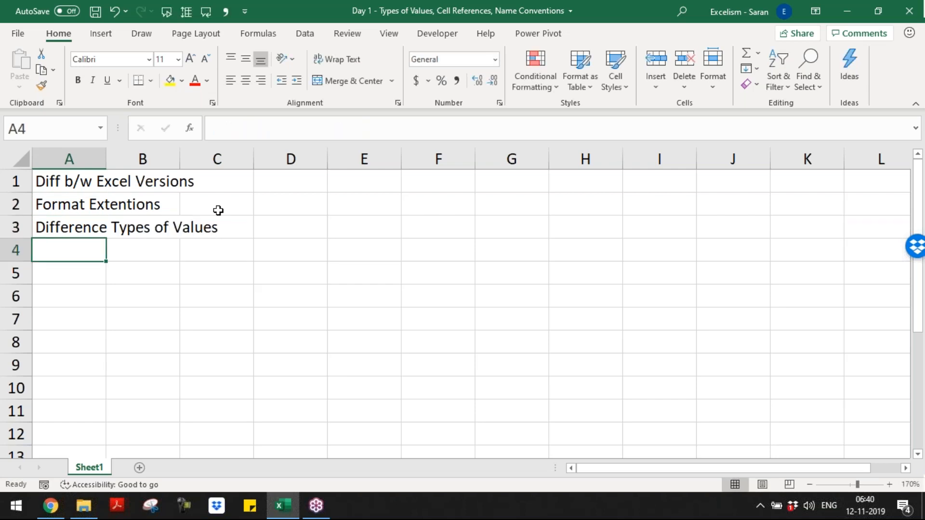
Step: Enter "Different Types of Cell Reference" in cell A4
type("Difference")
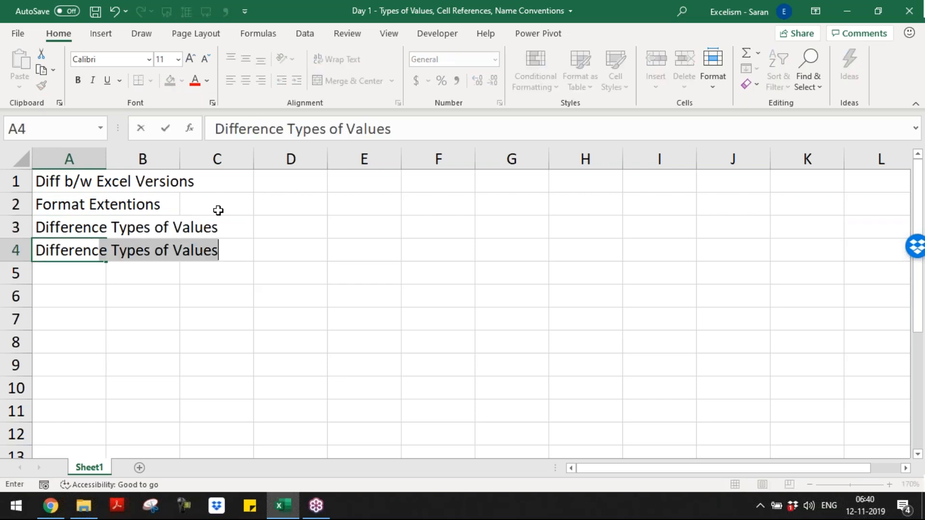
key("BackSpace")
key("BackSpace")
type("t Ty")
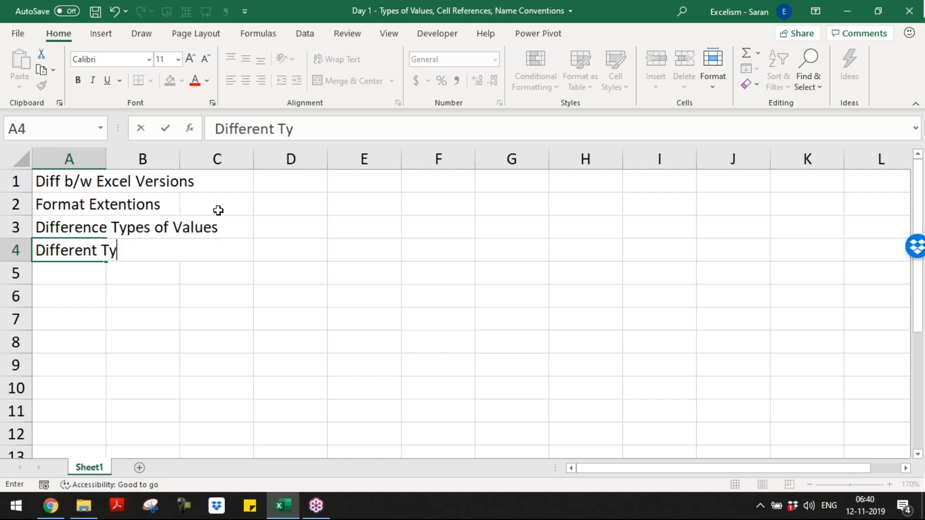
type("pe s of e")
key("BackSpace")
type("CEll")
key("BackSpace")
key("BackSpace")
key("BackSpace")
type("ell")
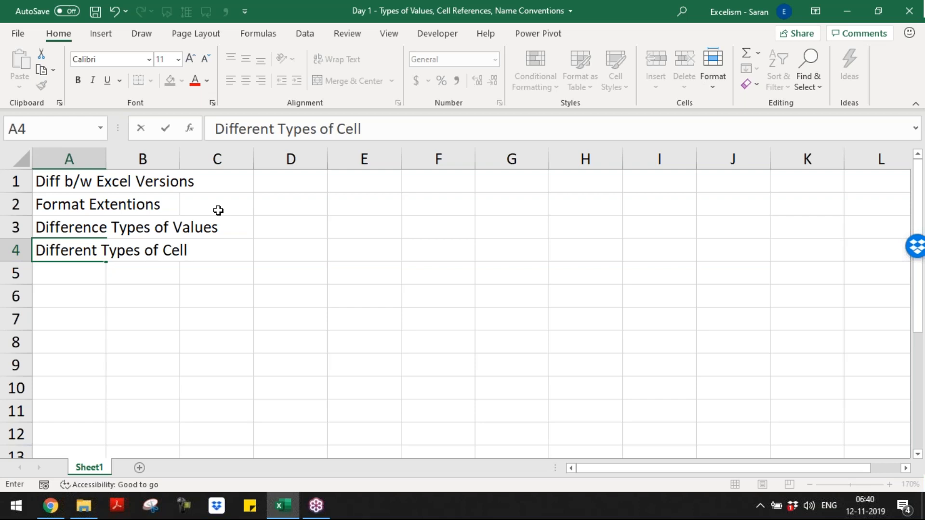
type(" Reference")
key("Return")
Step: Correct the first word of the topic in cell A3 so it reads "Different Types of Values"
key("Up")
key("Up")
key("F2")
key("Home")
key("Right")
key("Right")
key("Right")
key("Right")
key("Right")
key("Right")
key("Right")
key("Right")
key("shift+Right")
key("shift+Right")
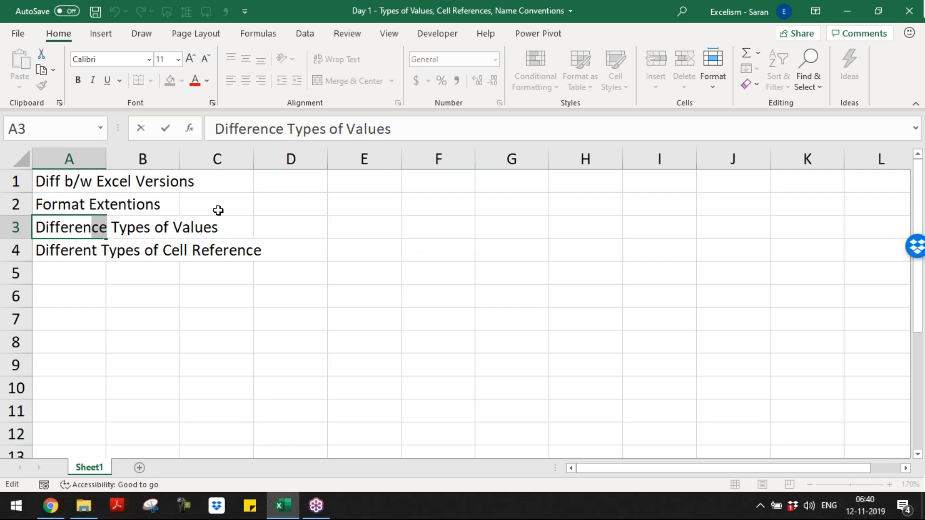
type("t")
key("Return")
key("Return")
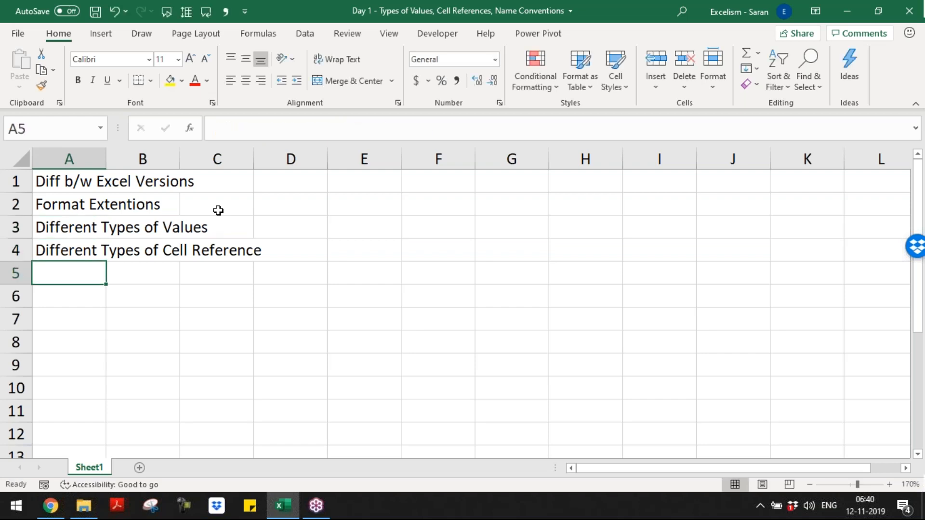
Step: Enter "Cell Reference - Name Conventions" in cell A5, and select the topics in A1:A4
type("Cell Reference - Name Conventions")
key("Return")
key("Up")
key("Up")
key("Up")
key("Up")
key("Up")
key("shift+Down")
key("shift+Down")
key("shift+Down")
key("shift+Up")
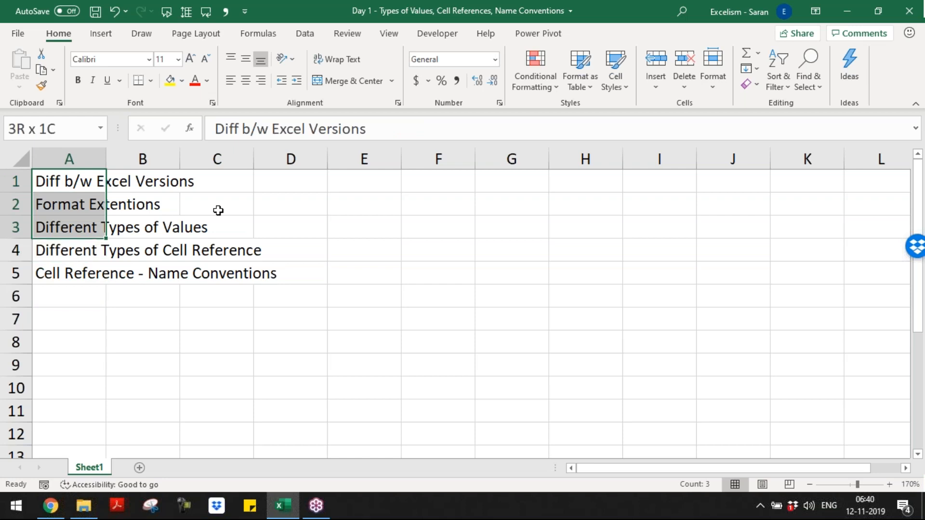
key("shift+Down")
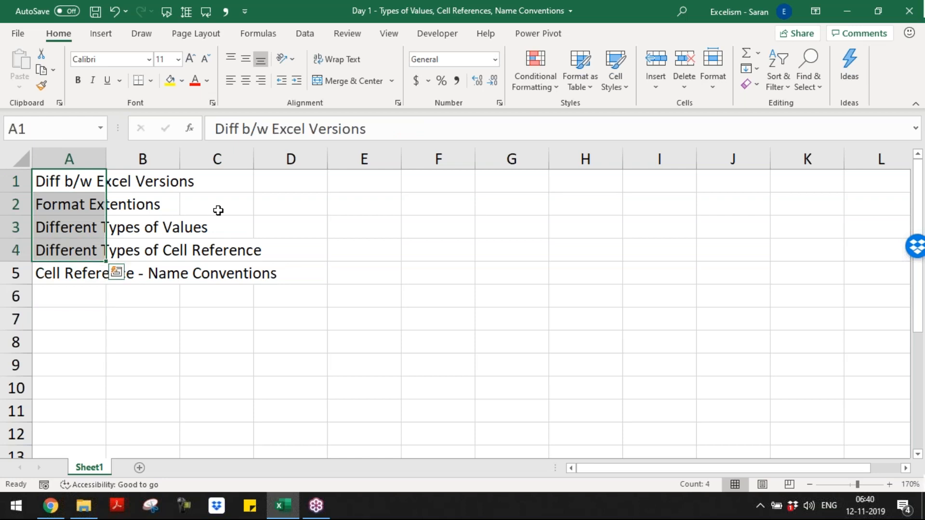
Step: Rename the worksheet as Topics_Today
key("alt+h")
type("orTopics for Toda")
key("BackSpace")
key("BackSpace")
key("BackSpace")
key("BackSpace")
key("BackSpace")
key("BackSpace")
key("BackSpace")
key("BackSpace")
key("BackSpace")
type("_Today")
key("Return")
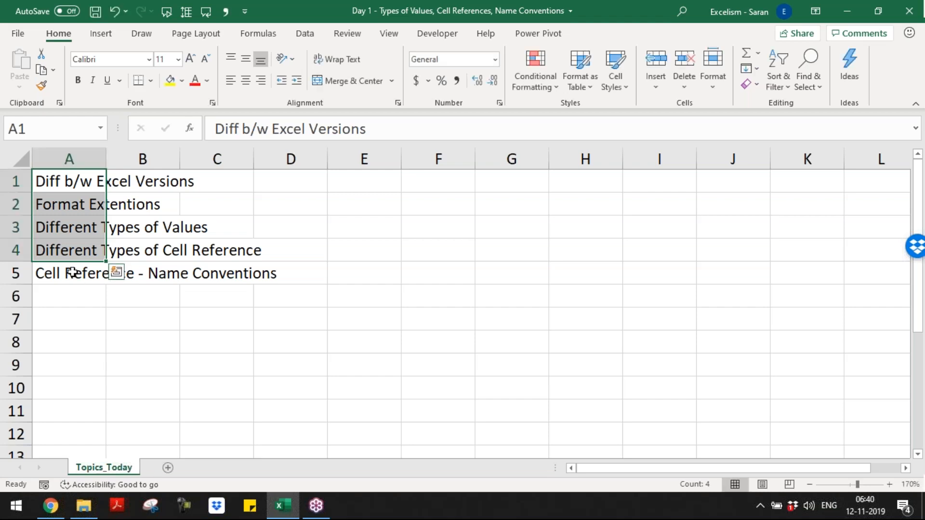
Step: Add a new worksheet after Topics_Today and set its zoom to 150%
left_click(168, 468)
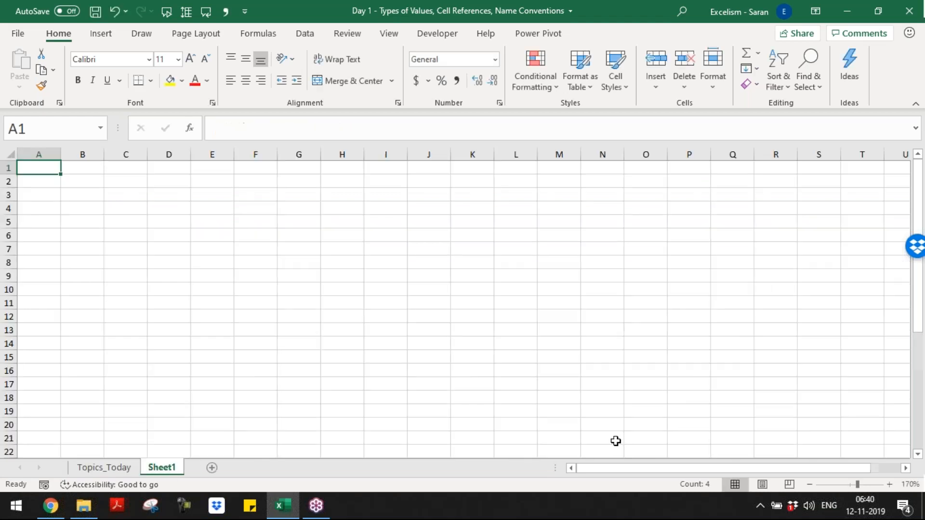
left_click(890, 484)
left_click(890, 484)
left_click(890, 484)
left_click(890, 485)
left_click(890, 484)
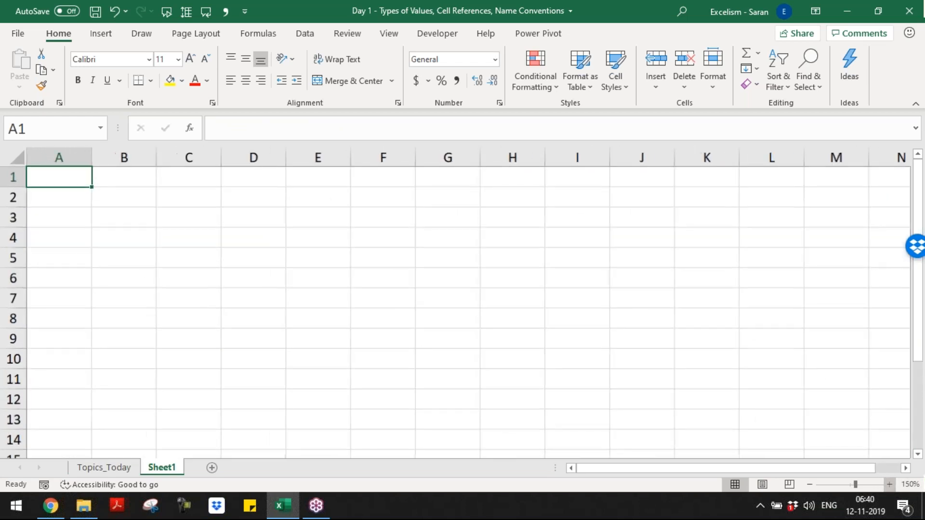
Step: Copy the versions table A1:B9 from Sheet2 of the Day 0 workbook into the new Day 1 worksheet, starting at A1
key("alt+Tab")
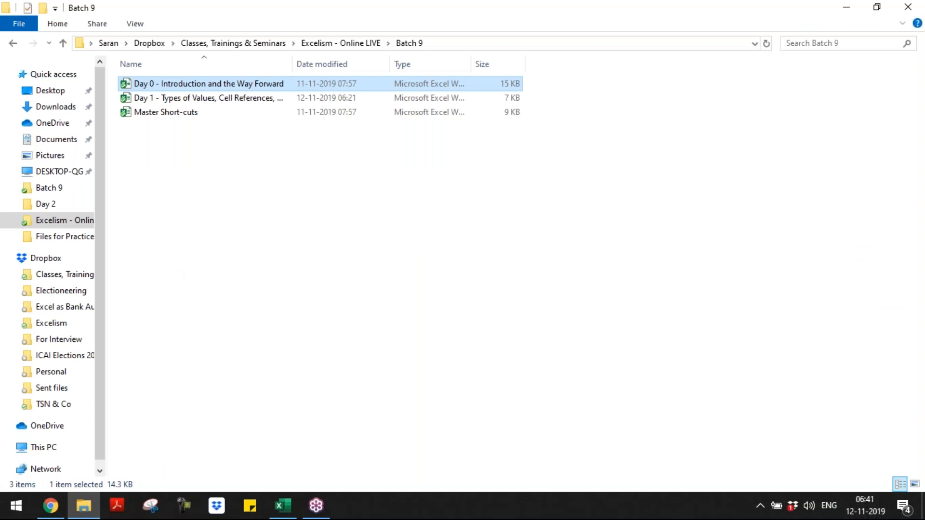
key("alt+Tab")
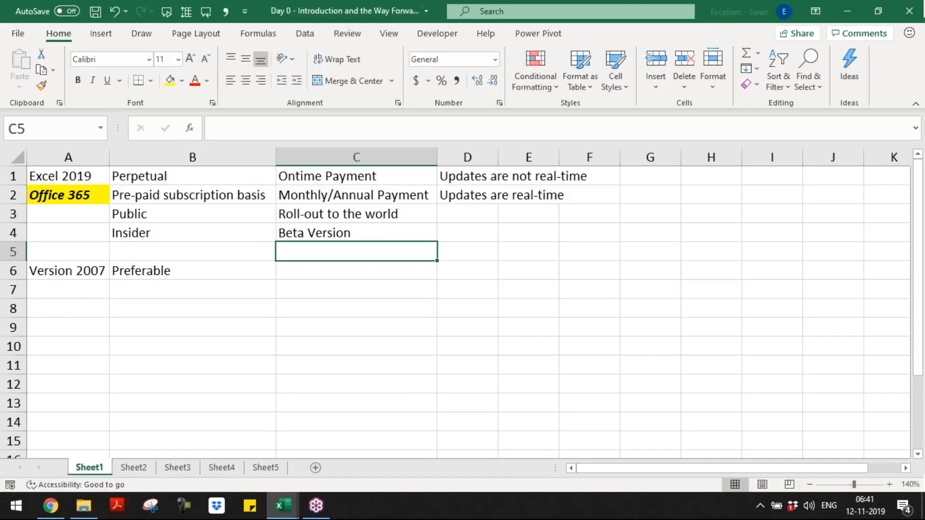
key("ctrl+Page_Down")
left_click_drag(84, 189, 337, 424)
key("ctrl+c")
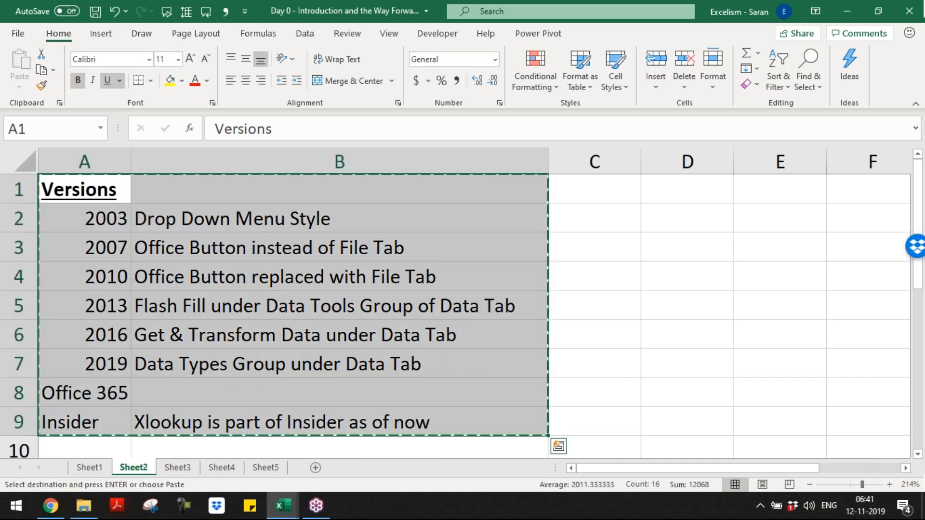
key("ctrl+Tab")
key("ctrl+v")
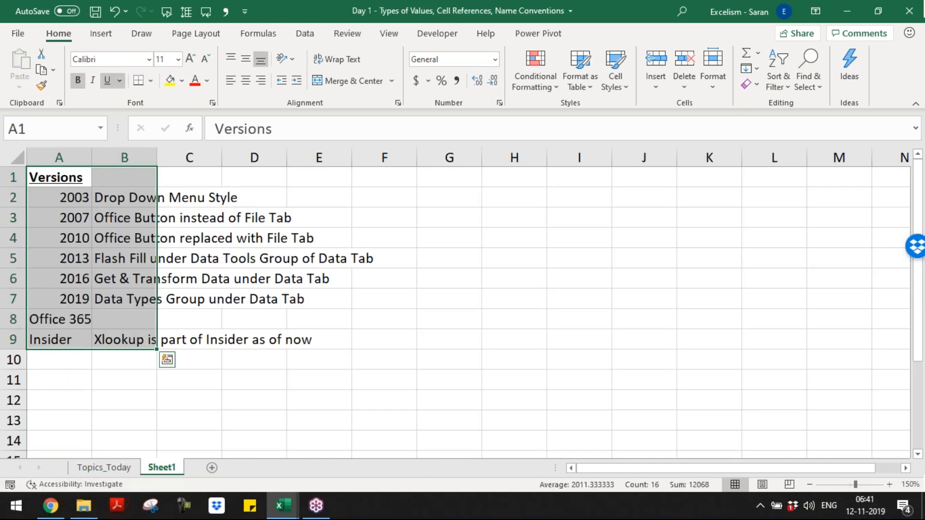
Step: Add the heading "How to Identify" in cell B1 and make it bold, italic and underlined
key("Right")
type("How to ")
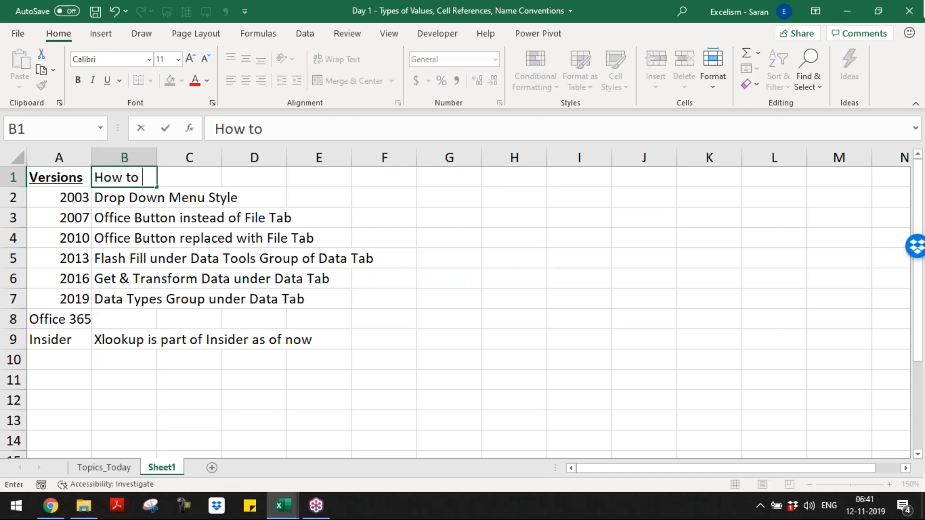
type("Identify")
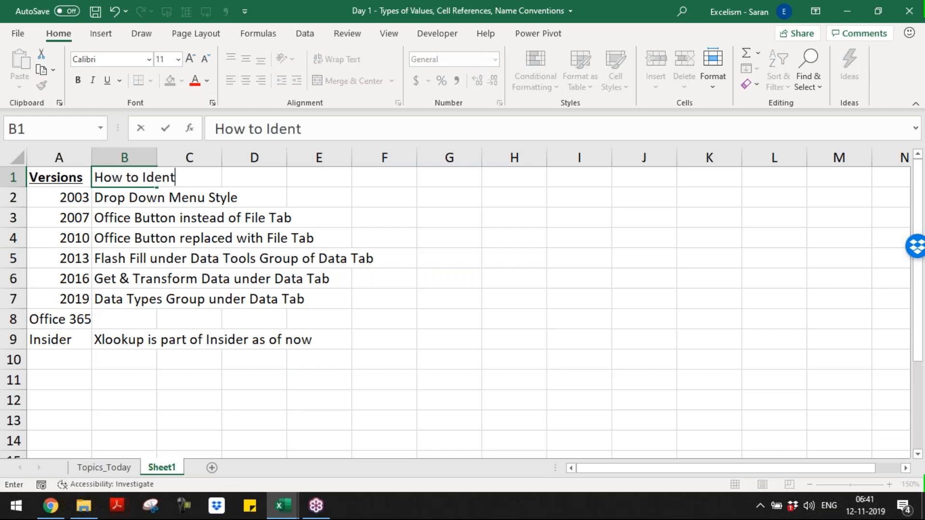
key("Return")
key("Up")
key("ctrl+b")
key("ctrl+i")
key("ctrl+u")
Step: Enter "File Tab --> Account" in cell B8 as the way to identify Office 365
key("Down")
key("ctrl+shift+Down")
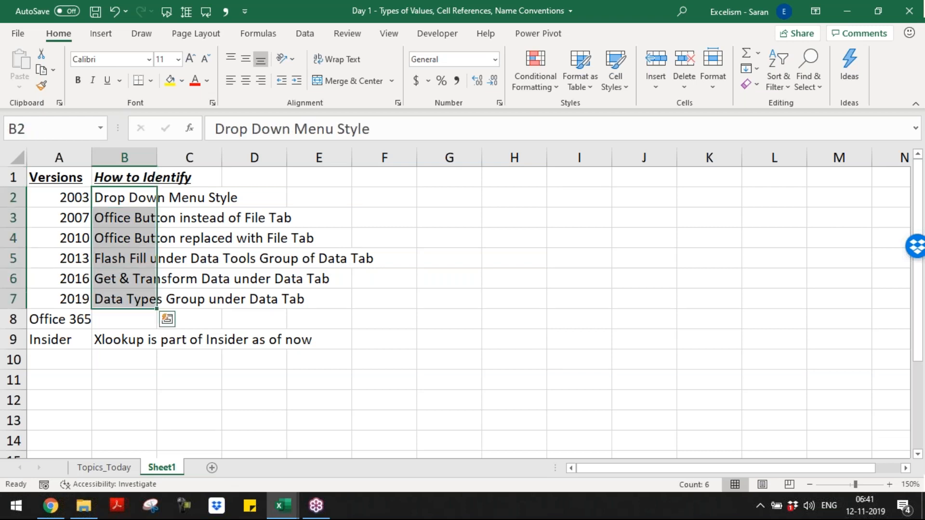
key("Down")
key("Down")
key("Down")
key("Down")
key("Down")
key("Down")
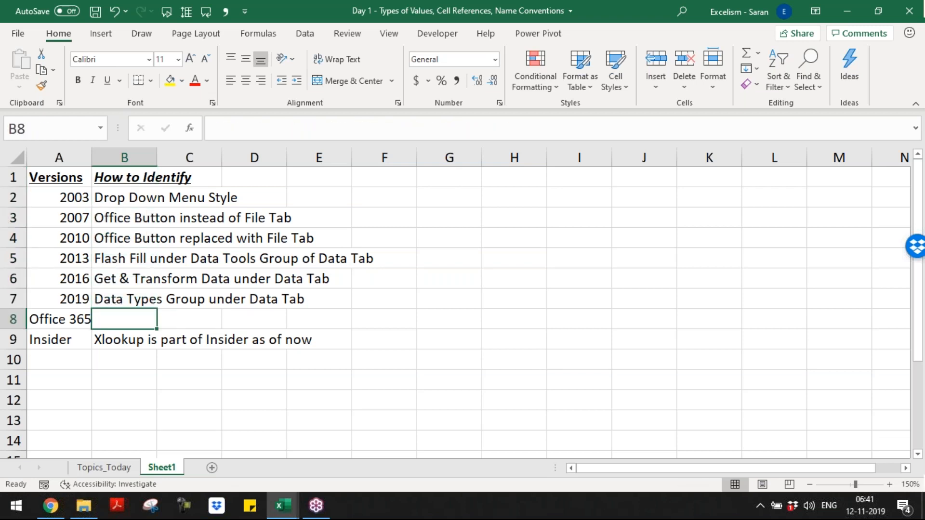
type("File Tab --> Account")
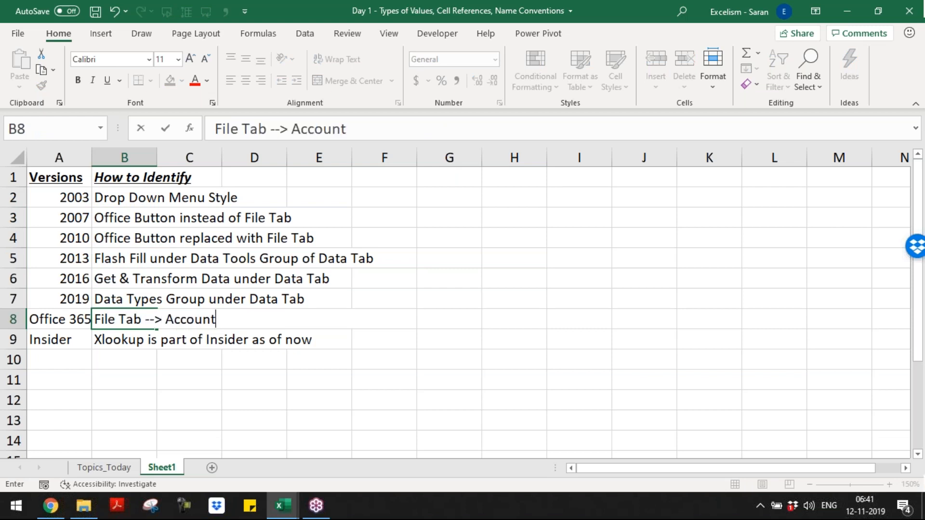
type(" --")
key("BackSpace")
key("BackSpace")
key("Return")
Step: Autofit the width of column B to the "How to Identify" entries
key("ctrl+Up")
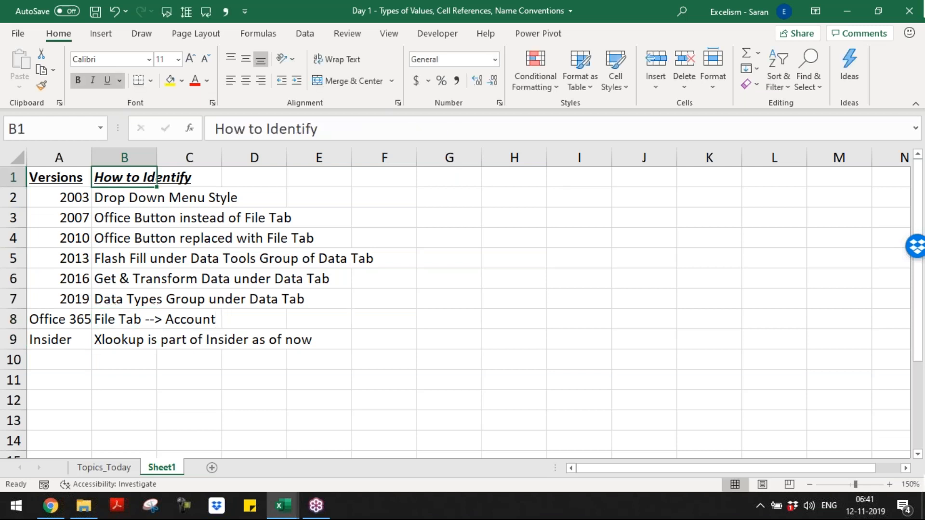
key("ctrl+shift+Down")
key("alt+h")
key("o")
key("i")
Step: Add the heading "Menu Style" in cell C1 and make it bold, italic and underlined
key("Right")
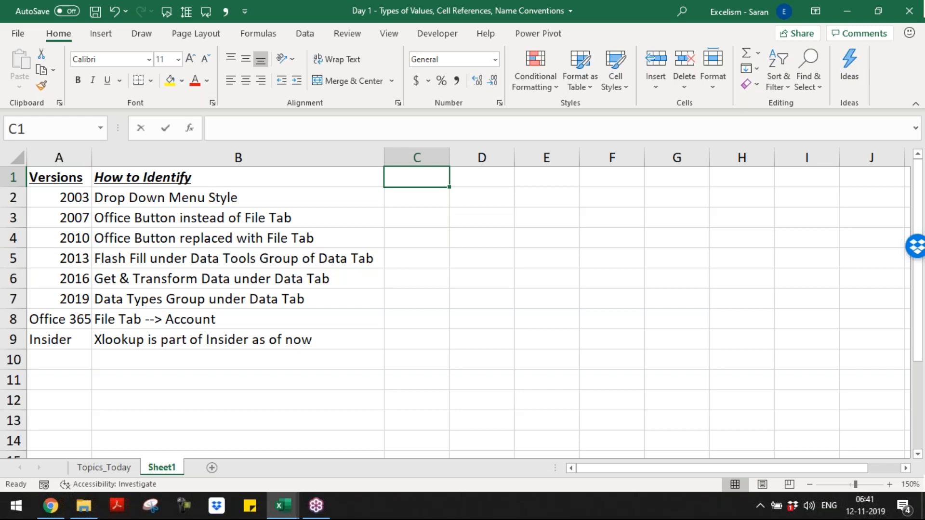
type("Menu Style")
key("Return")
key("Up")
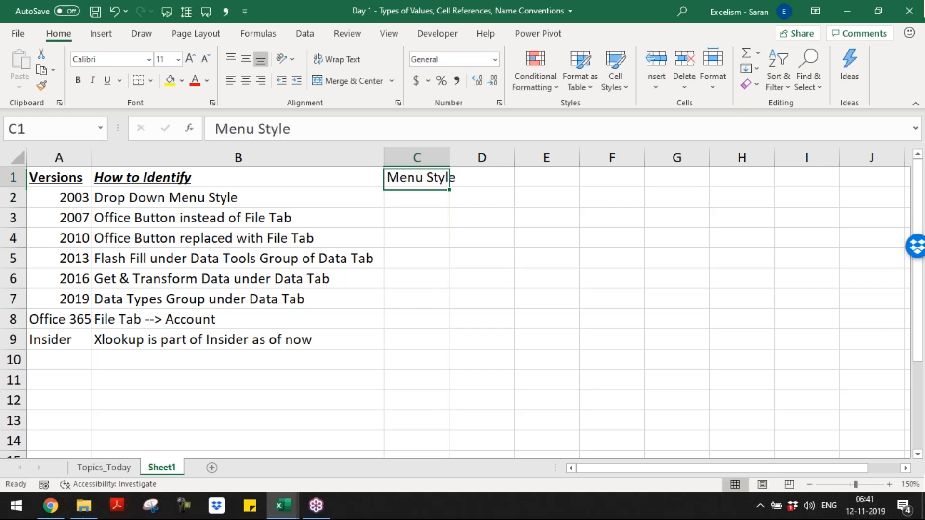
key("ctrl+b")
key("ctrl+i")
key("ctrl+u")
Step: Enter "Drop Down" in cell C2 as the menu style of version 2003
key("Down")
type("Dr")
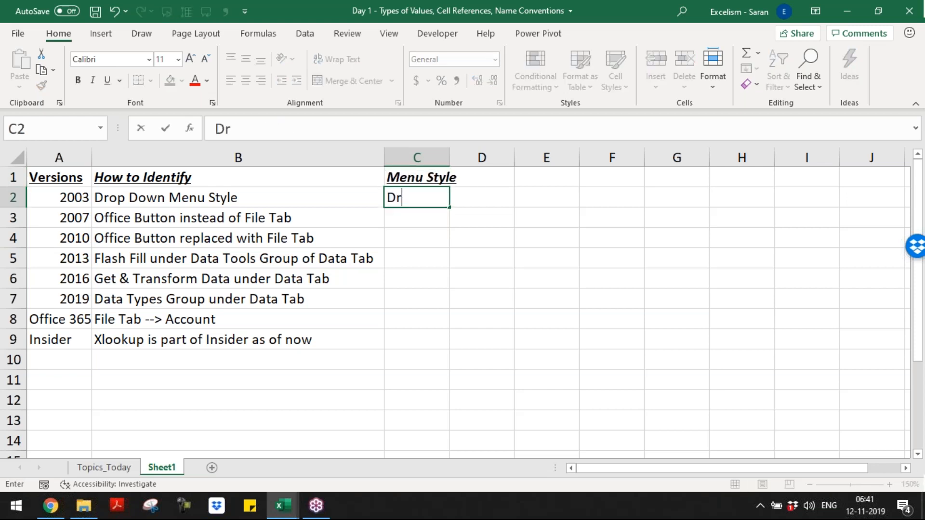
type("op Down")
key("Return")
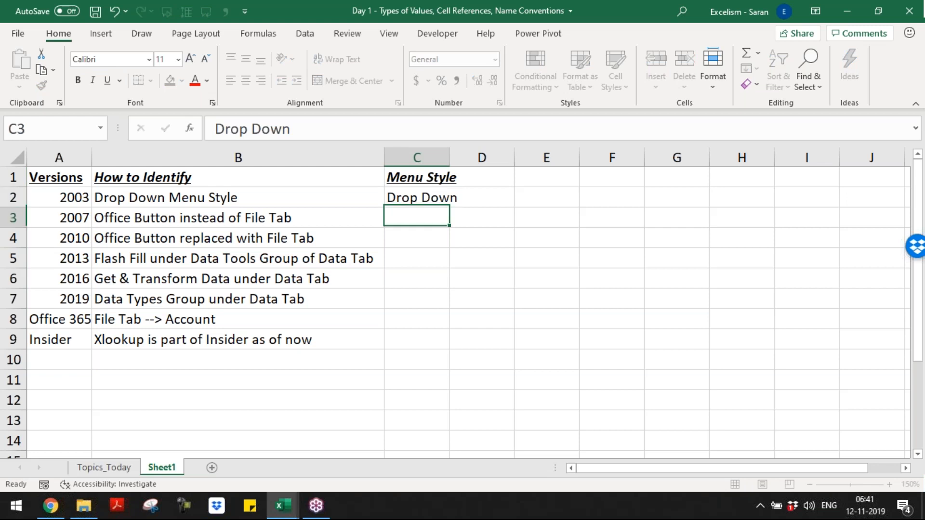
Step: Fill cells C3:C9 with "Ribbon Menu" for the versions from 2007 to Insider
key("shift+Down")
key("shift+Down")
key("shift+Down")
key("shift+Down")
key("shift+Down")
key("shift+Down")
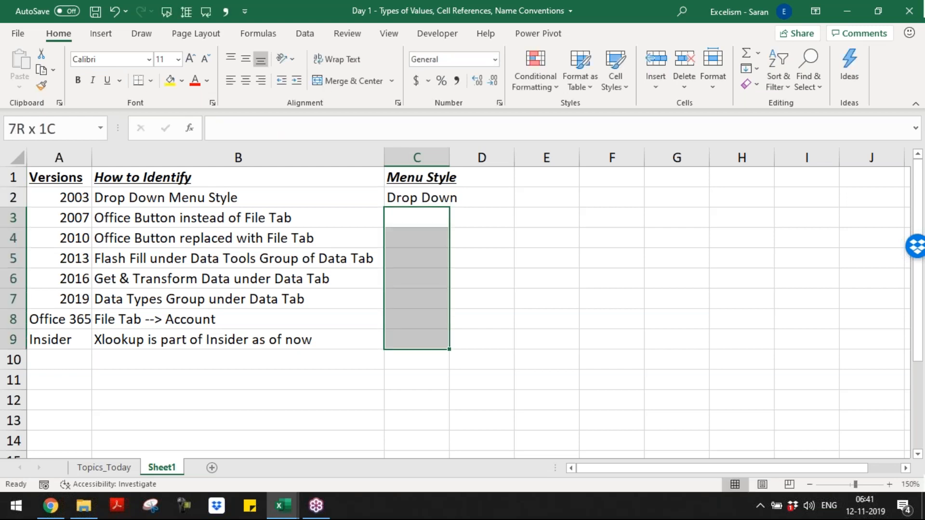
type("Ribbon Menu")
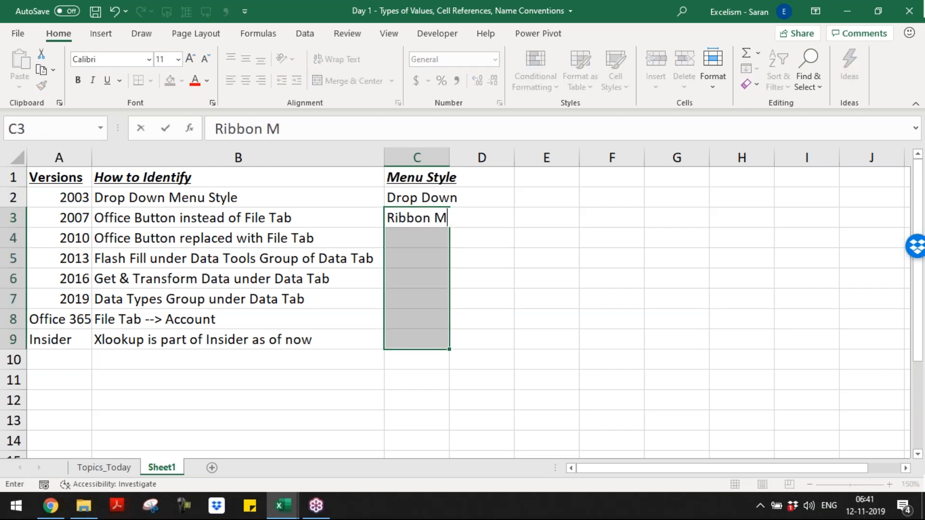
key("ctrl+Return")
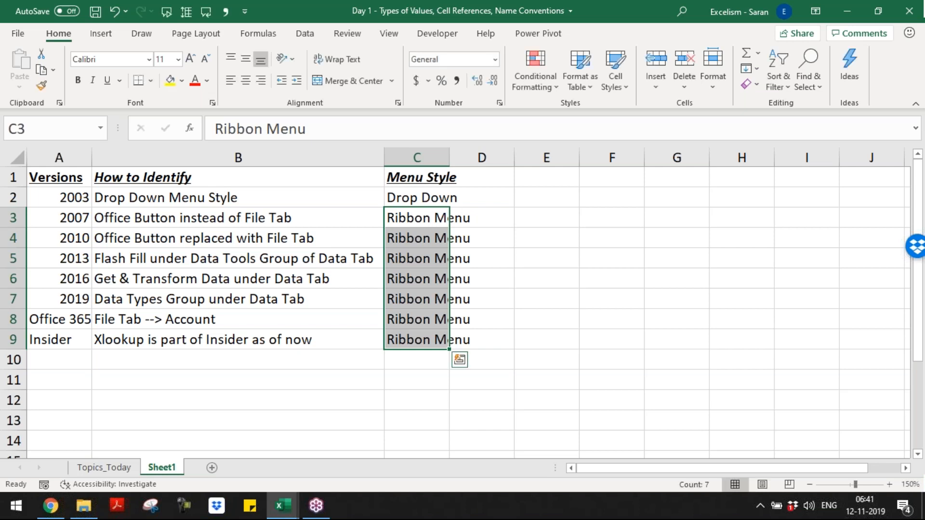
Step: Autofit the width of column C to the heading and menu style entries in C1:C9
key("Up")
key("ctrl+shift+Down")
key("Up")
key("ctrl+shift+Down")
key("alt+o")
key("c")
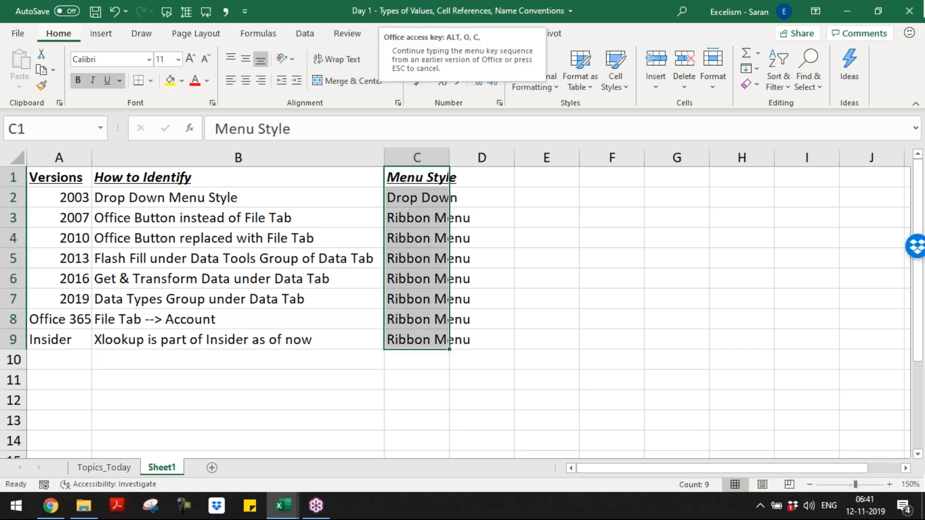
key("a")
key("shift+Up")
key("shift+Up")
key("shift+Up")
key("shift+Up")
key("shift+Up")
key("shift+Up")
key("shift+Up")
key("shift+Up")
Step: Enter the heading "Internam RAM" in cell D1
key("Right")
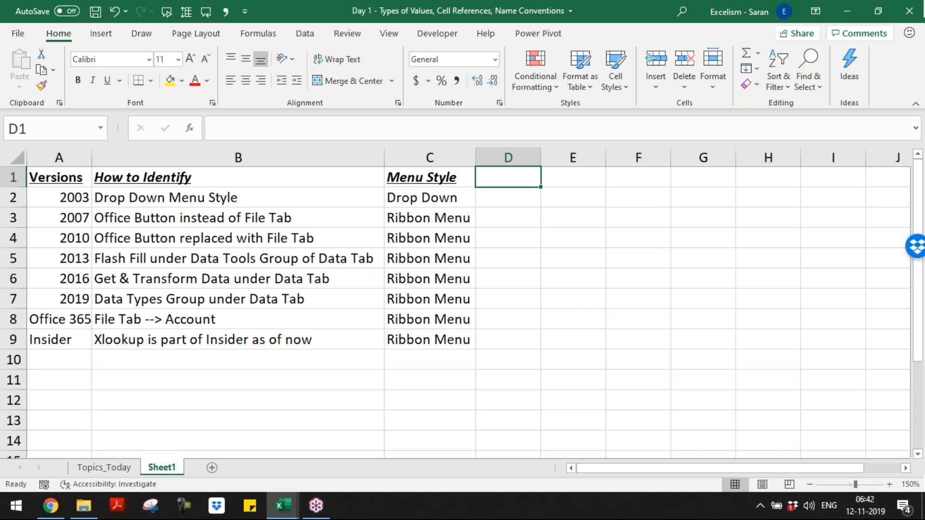
type("Ram")
key("BackSpace")
key("BackSpace")
type("AM")
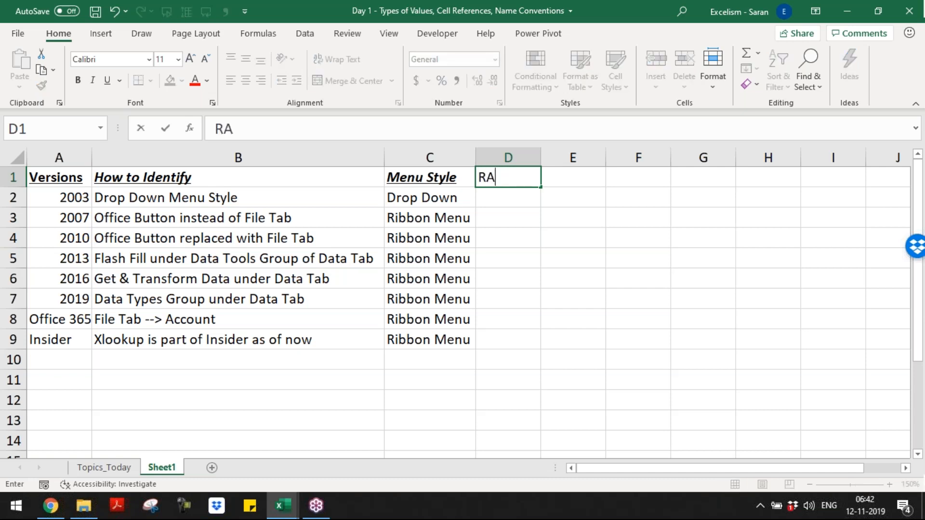
key("BackSpace")
key("BackSpace")
key("BackSpace")
type("Internam Ram")
key("BackSpace")
key("BackSpace")
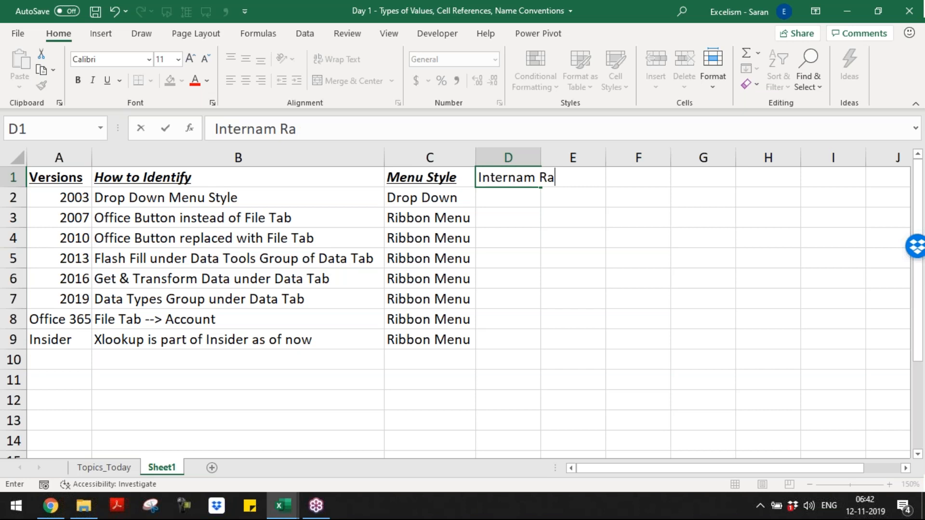
type("AM")
key("ctrl+Return")
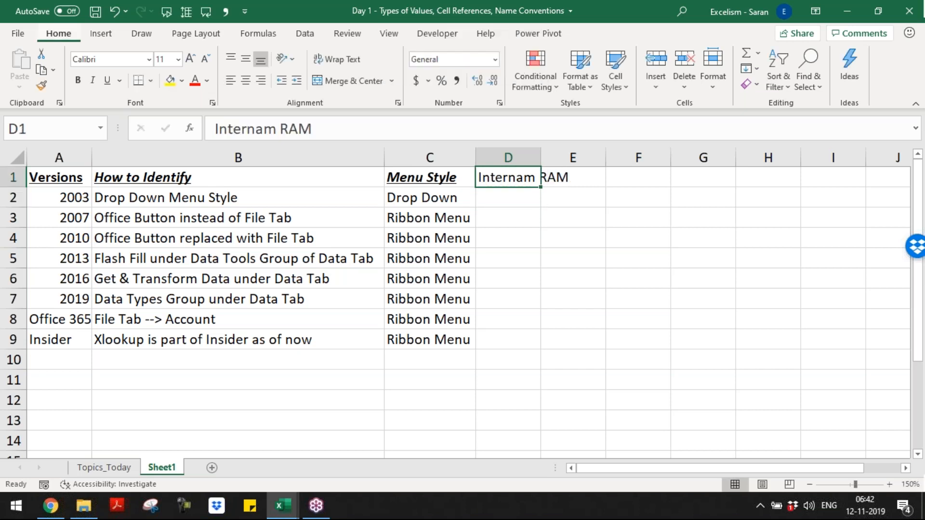
Step: Autofit column D to its heading and make the heading in D1 bold, italic and underlined
key("alt+h")
key("o")
key("i")
key("ctrl+b")
key("ctrl+i")
key("ctrl+u")
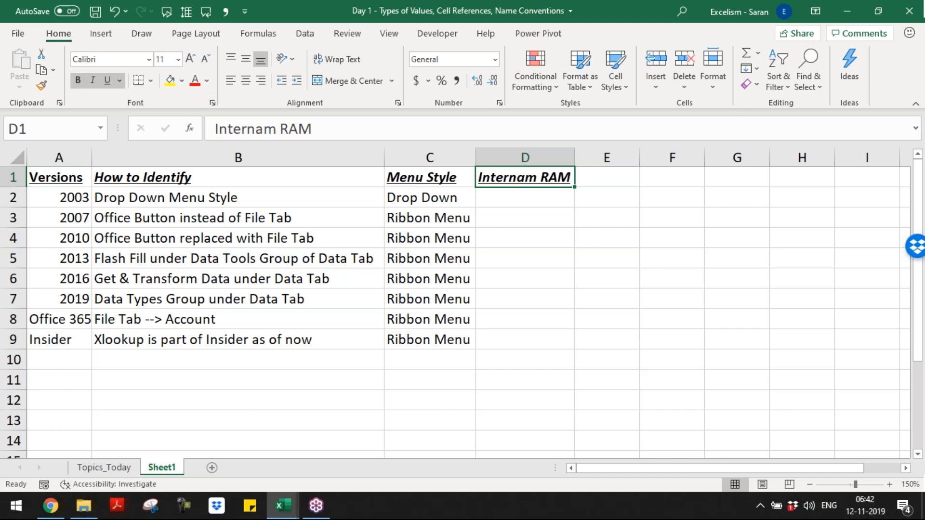
Step: Correct the spelling of the heading in cell D1 to "Internal RAM"
key("F2")
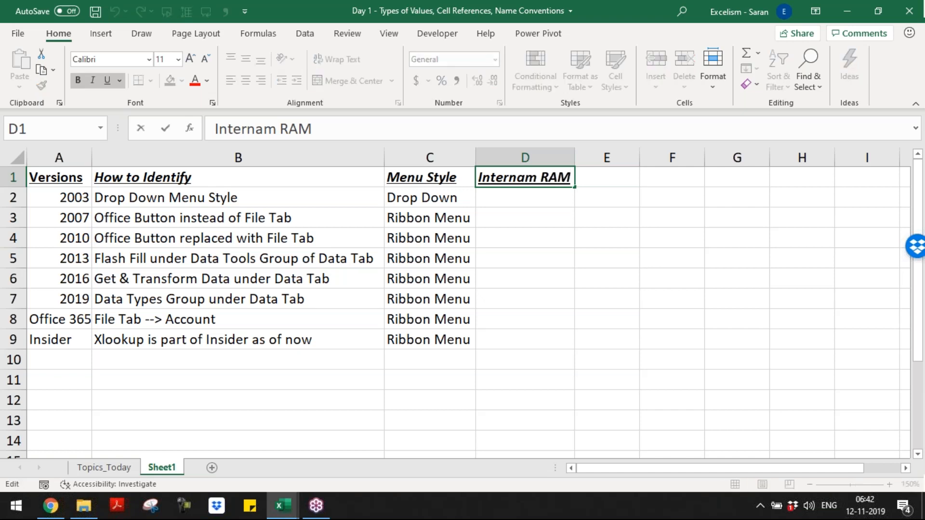
key("shift+Left")
type("l")
key("Return")
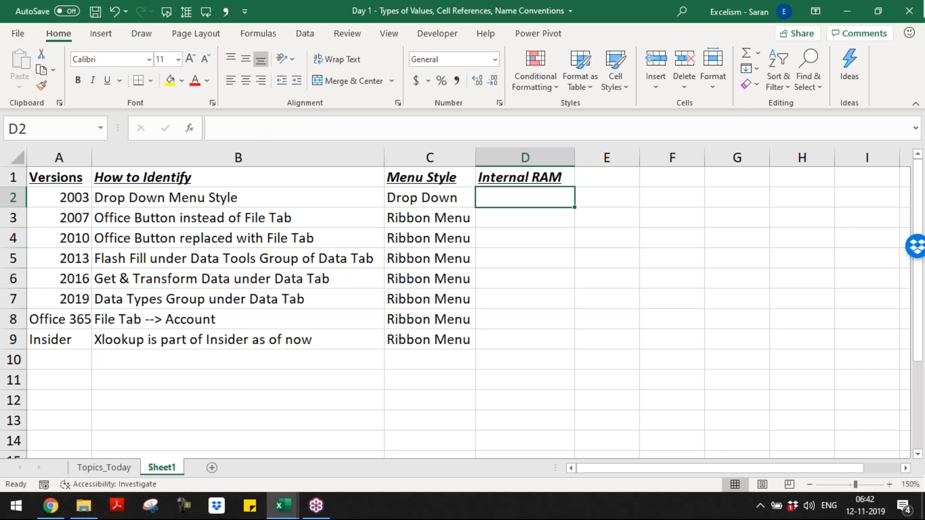
Step: Enter "1 GB" in cell D2 for version 2003 and fill D3:D6 with "2 GB" for versions 2007 to 2016
type("1 GB")
key("Return")
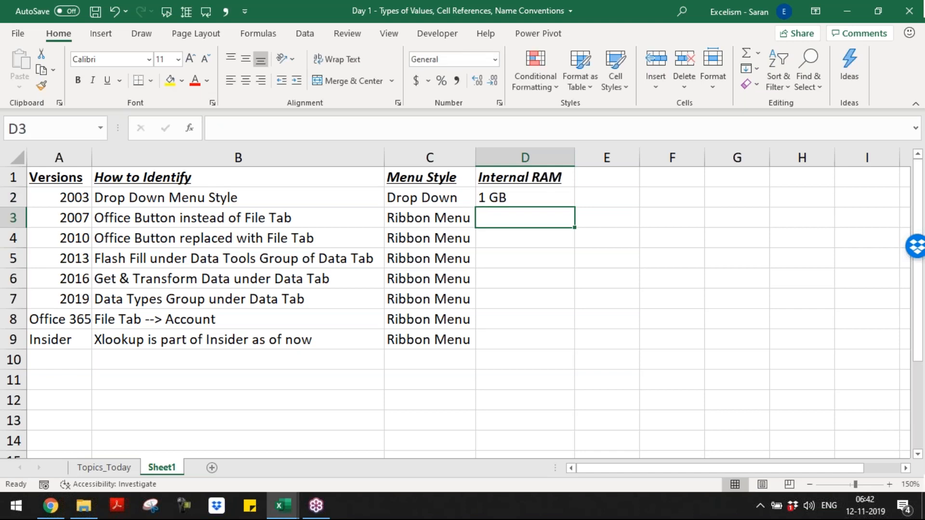
left_click_drag(526, 218, 526, 278)
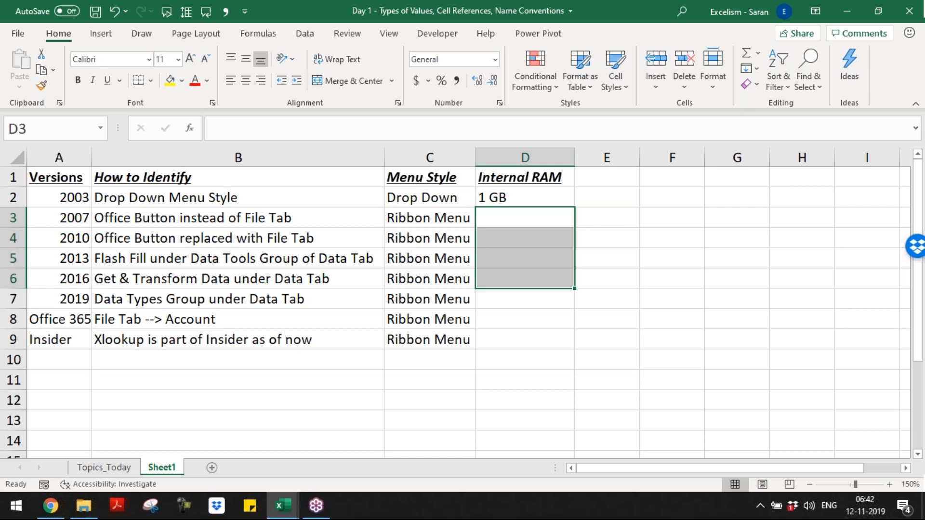
type("2 GB")
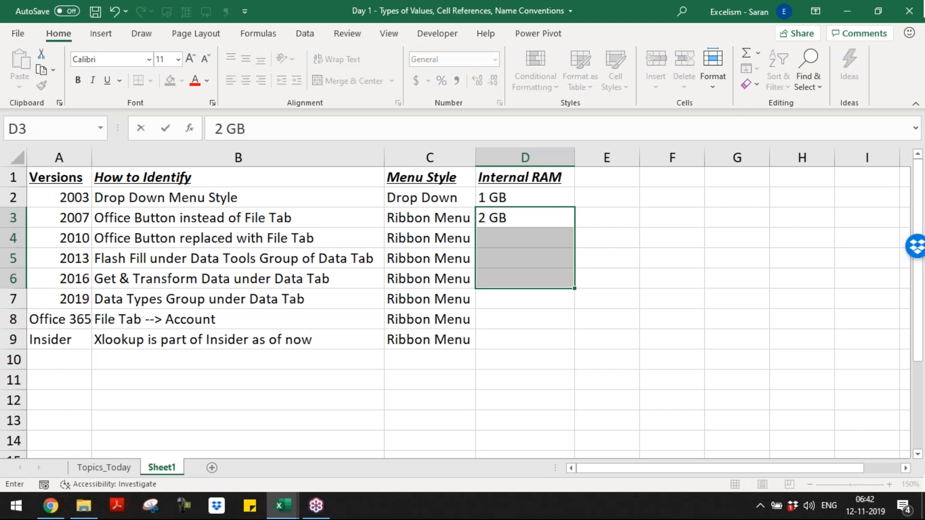
key("ctrl+Return")
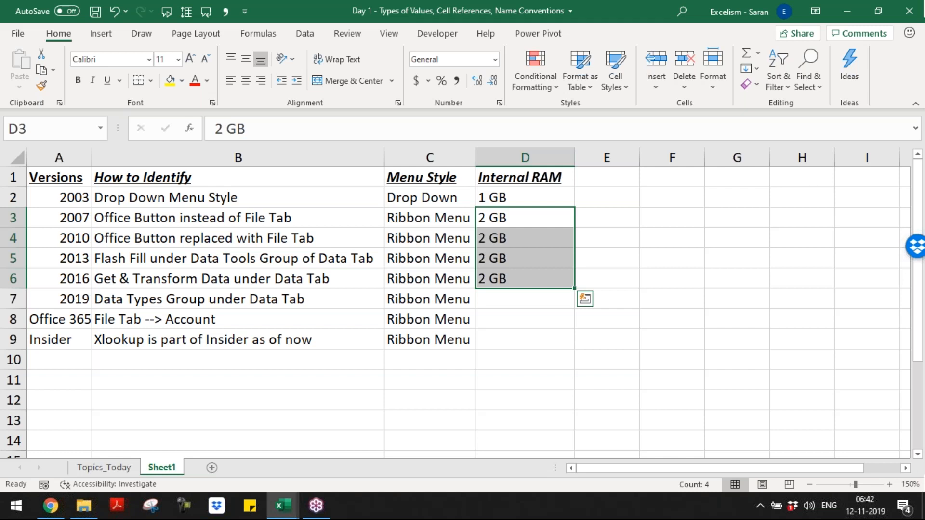
Step: Fill cells D7:D9 with "3 GB" for the versions from 2019 to Insider
key("Down")
key("Down")
key("Down")
key("Down")
key("shift+Down")
key("shift+Down")
type("3 GB")
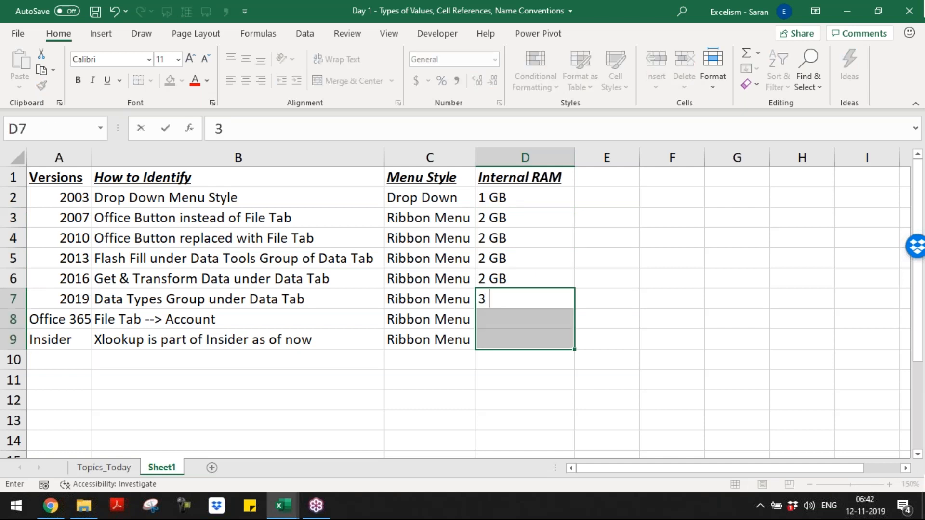
key("ctrl+Return")
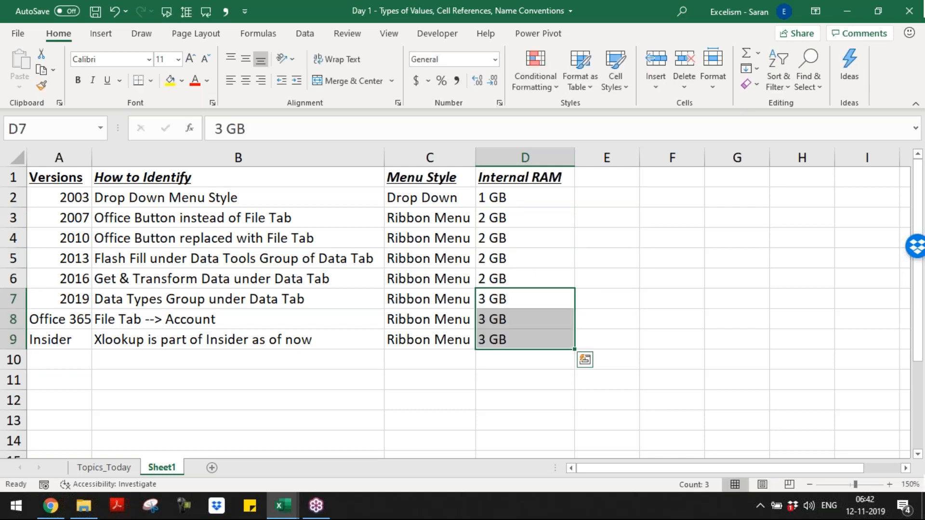
key("Up")
key("Up")
key("Up")
key("Up")
key("Up")
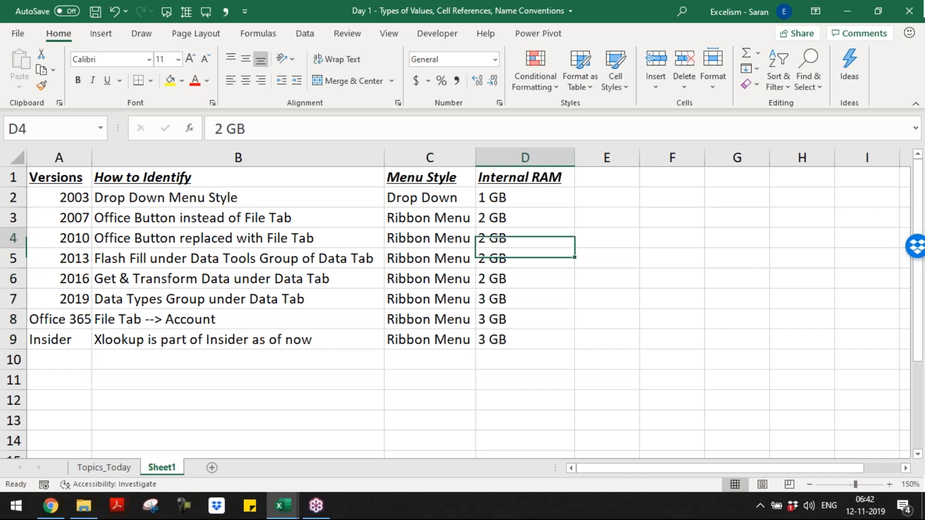
key("Down")
key("Down")
key("Down")
key("Down")
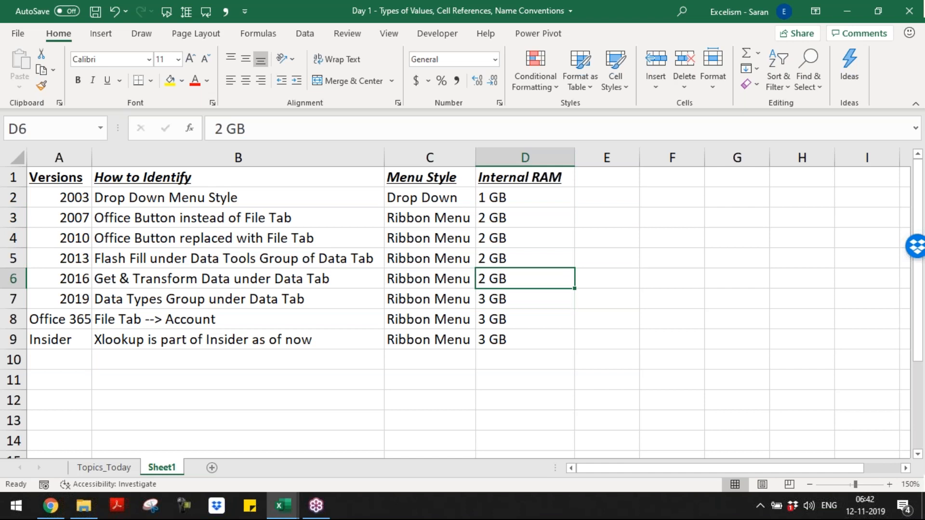
Step: Autofit the width of column D to the heading and RAM entries in D1:D9
key("ctrl+Up")
key("ctrl+shift+Down")
key("alt+o")
key("c")
key("a")
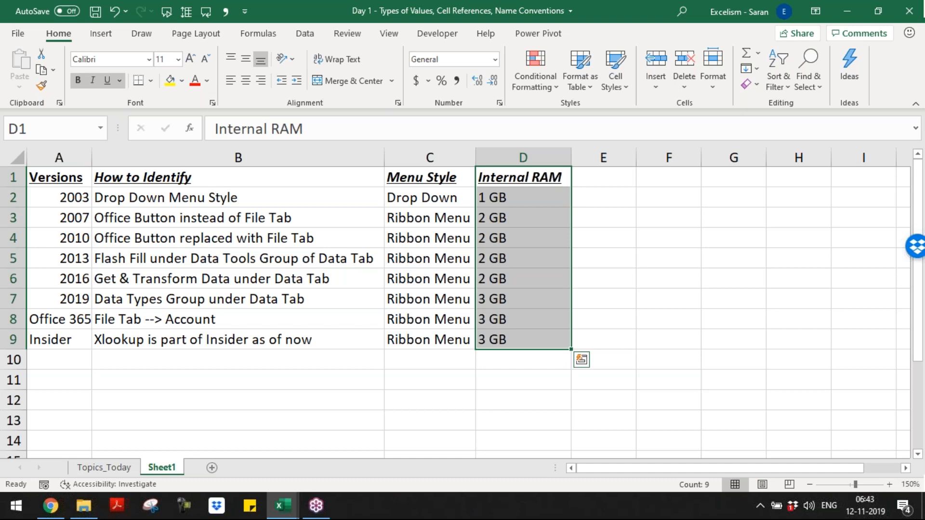
Step: Enter the heading "Key Diff" in cell E1
key("Up")
key("Right")
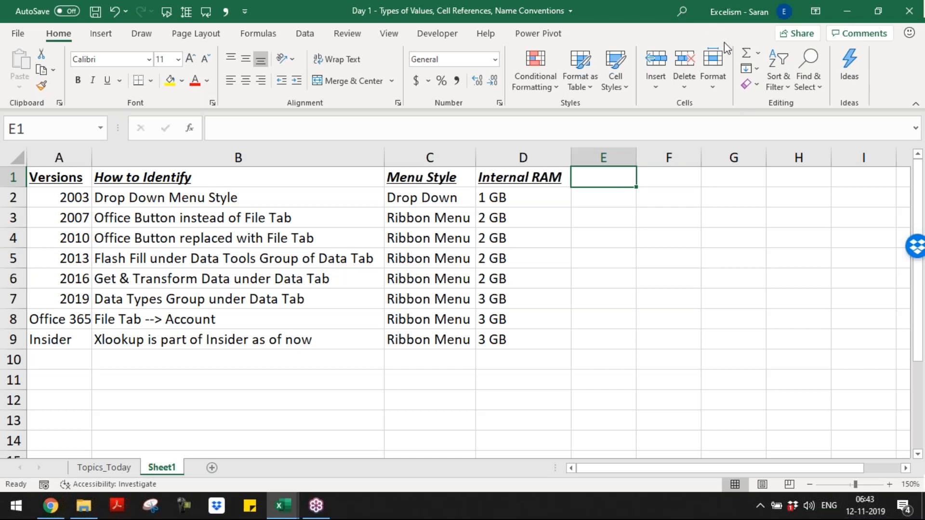
left_click(668, 248)
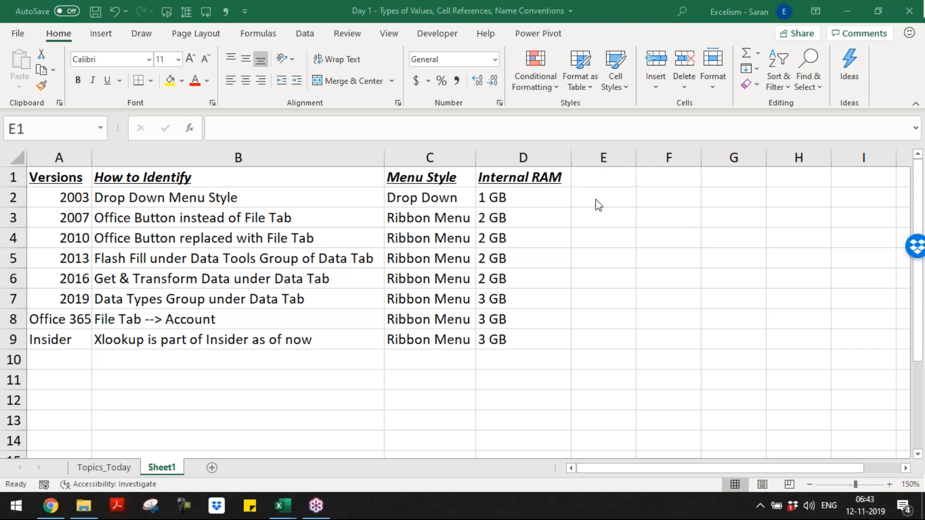
left_click(605, 186)
type("Key Diff")
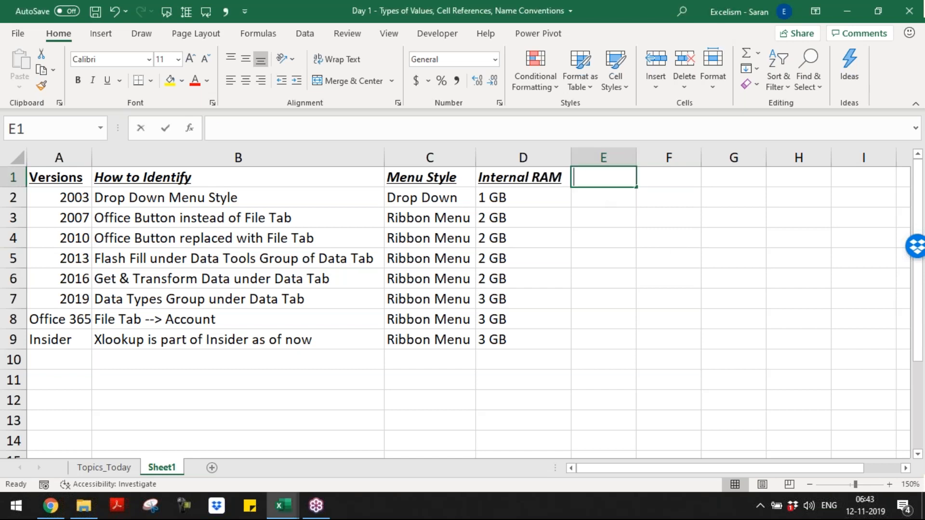
key("Return")
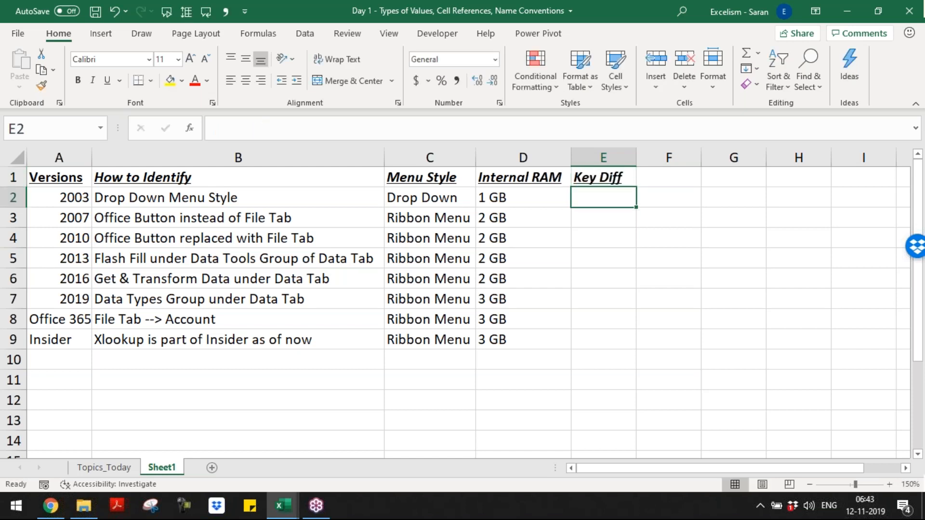
Step: Replace the heading in cell E1 with "% Diff"
left_click(603, 177)
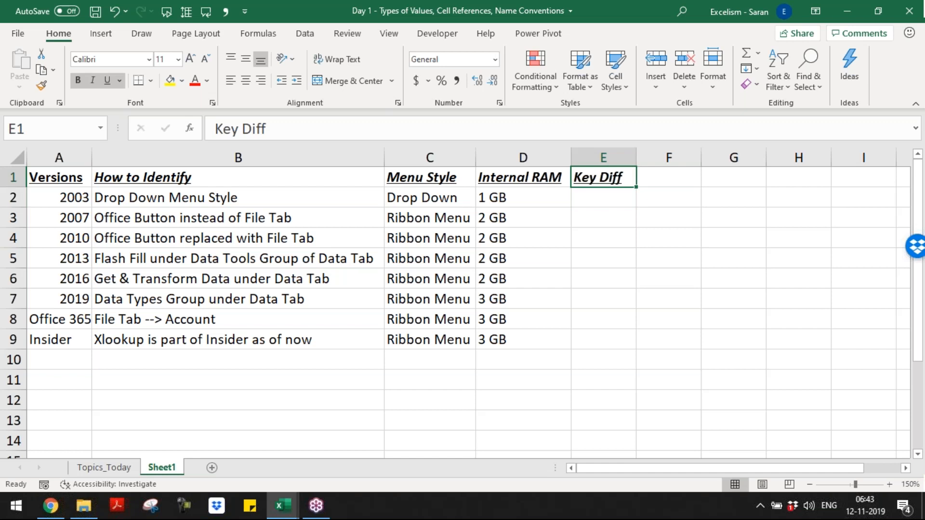
type("% Diff")
key("Return")
Step: Enter 100%, 30%, 20%, 30% and 50% in cells E3:E7 as the differences for versions 2007 to 2019
key("Return")
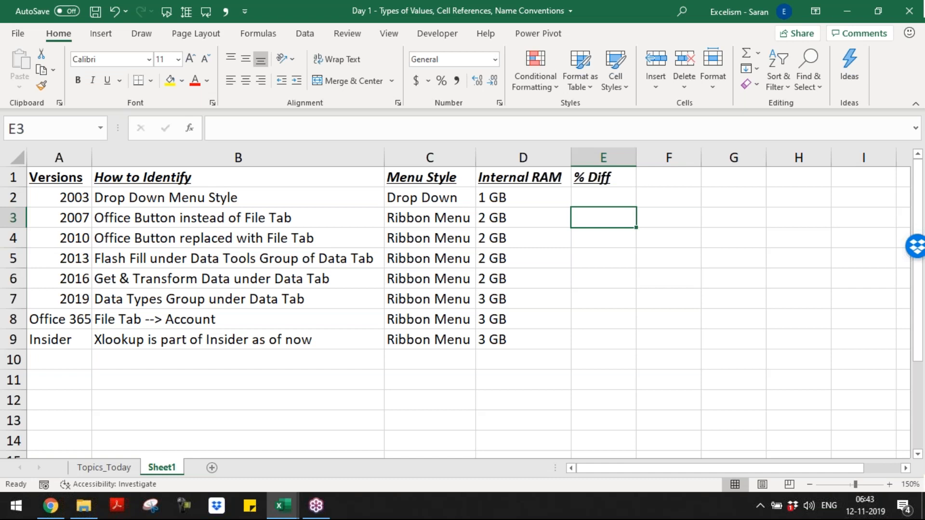
type("100%")
key("Return")
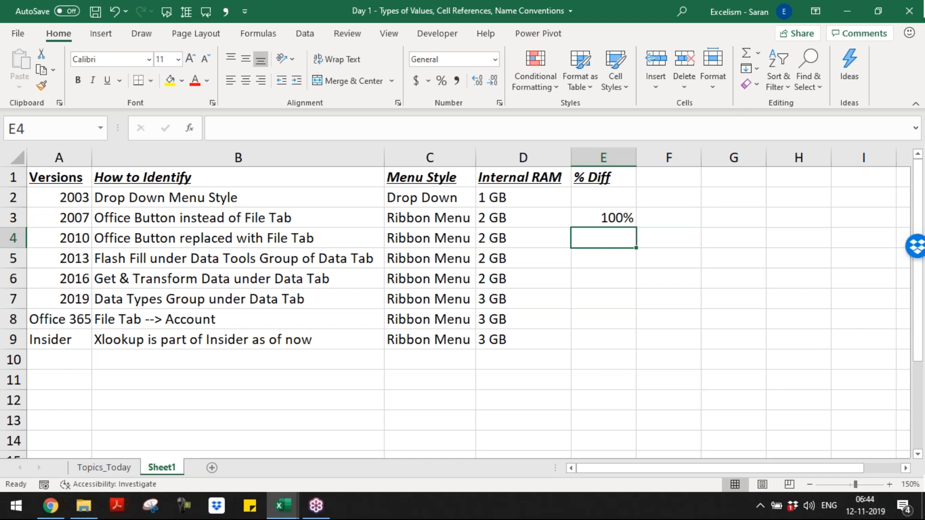
type("30%")
key("Return")
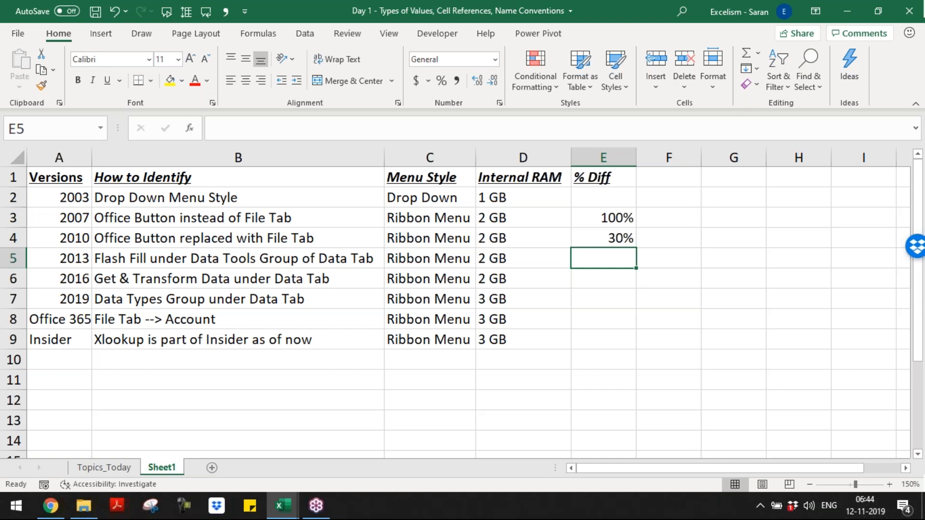
type("20%")
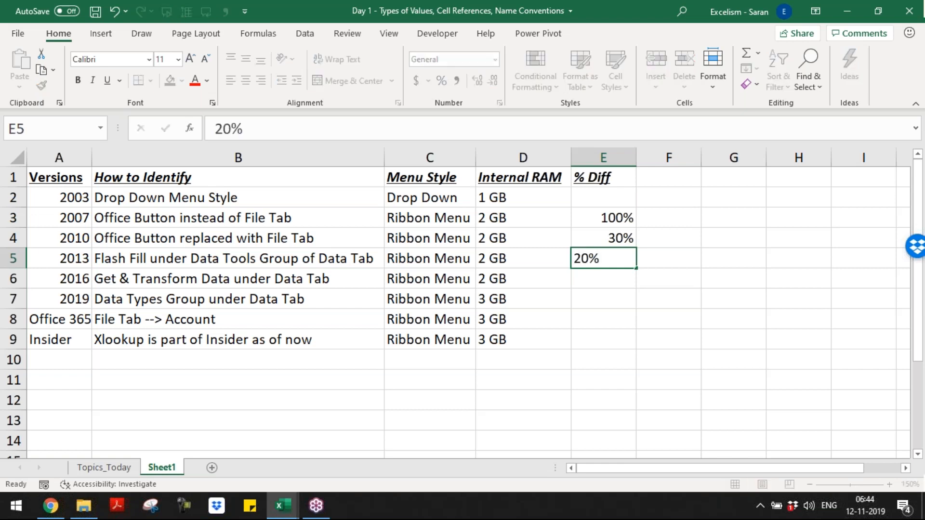
key("Return")
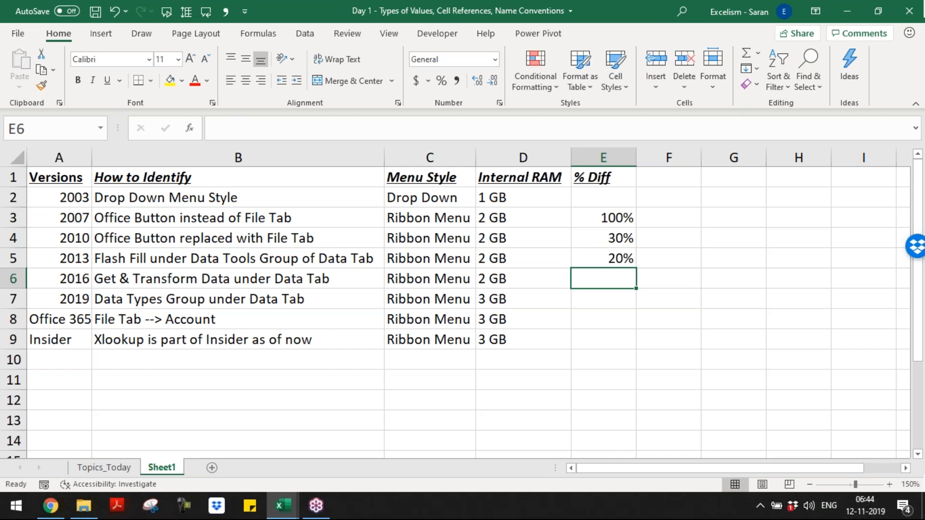
type("30%")
key("Return")
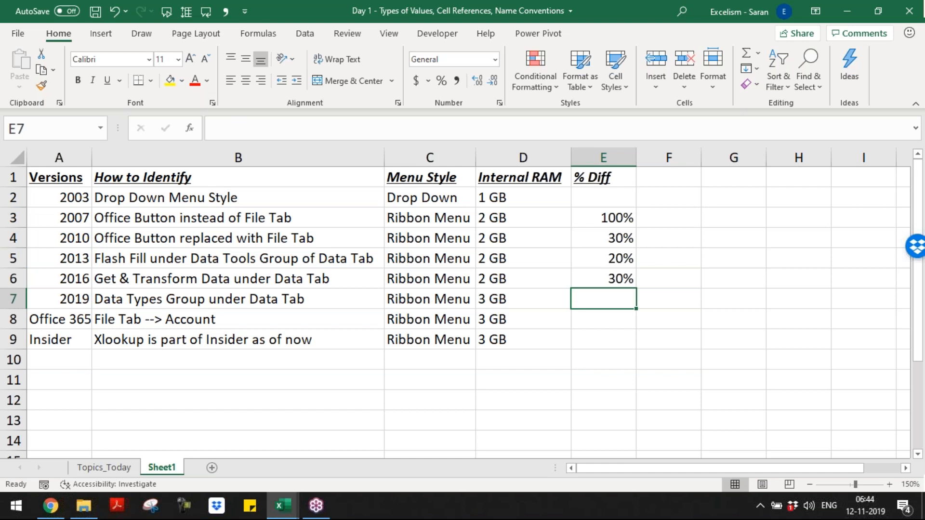
type("50^")
key("BackSpace")
type("%")
key("Return")
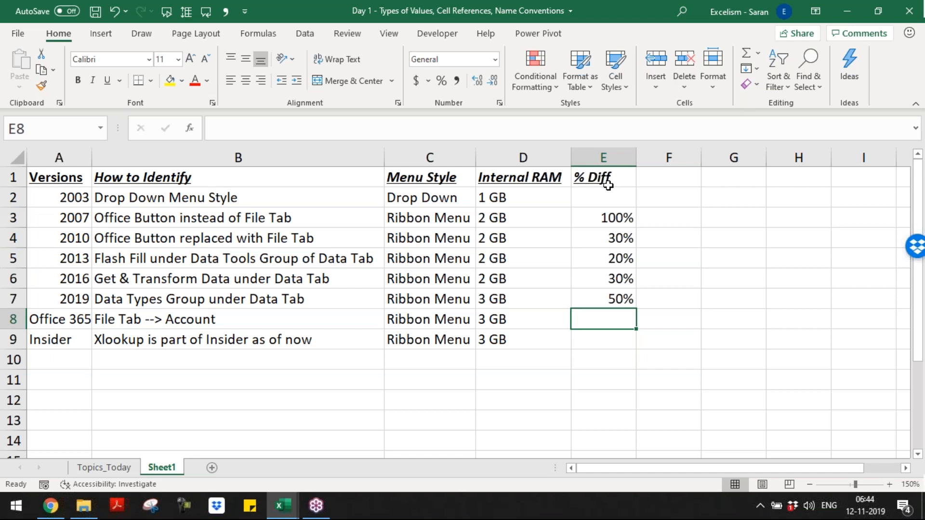
Step: Enter the heading "Size" in cell F1
key("Up")
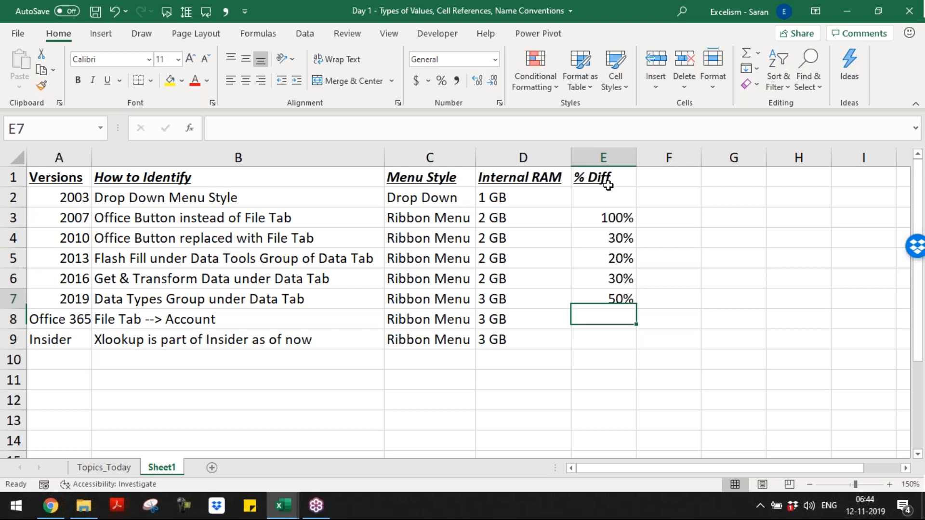
key("ctrl+Up")
key("ctrl+Up")
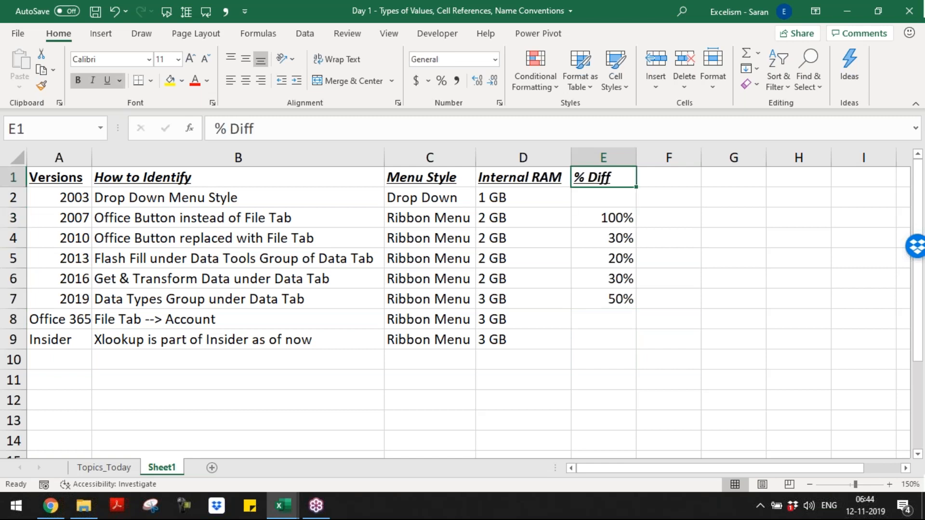
key("Right")
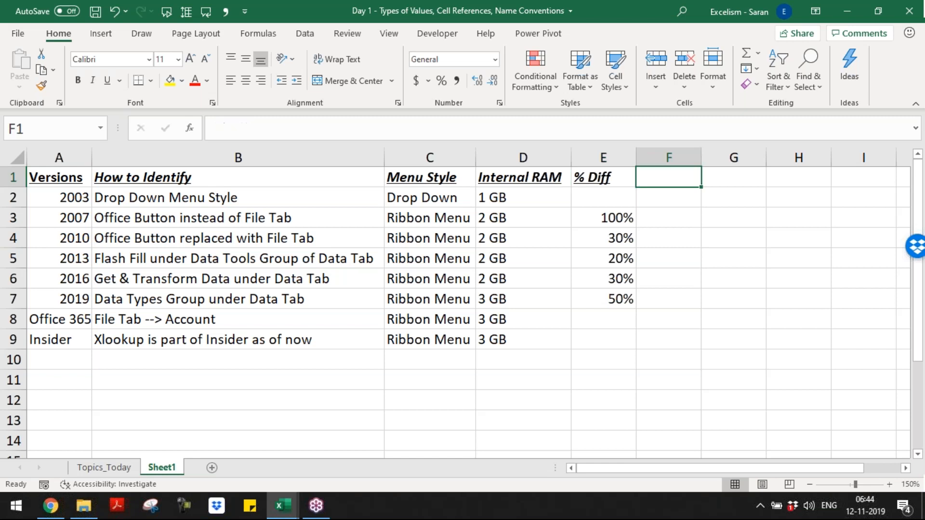
type("Key")
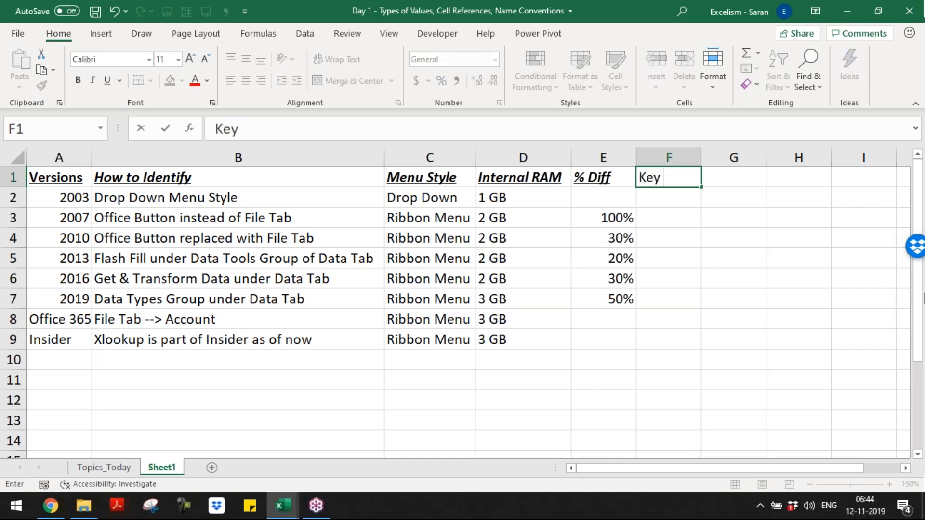
key("Escape")
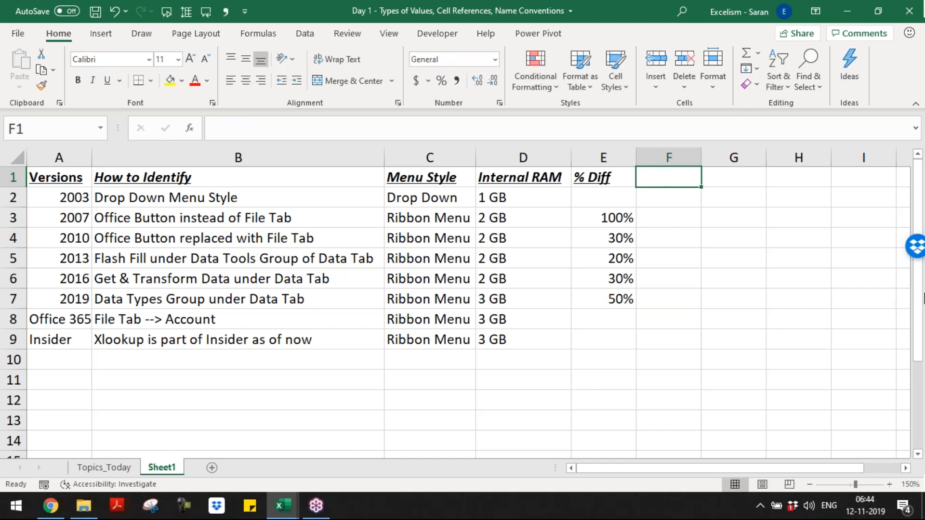
type("Size")
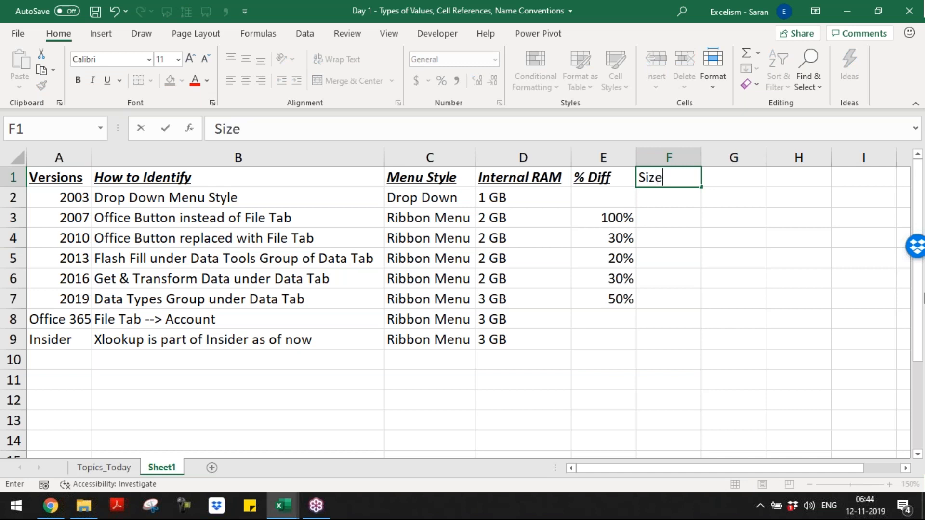
key("Return")
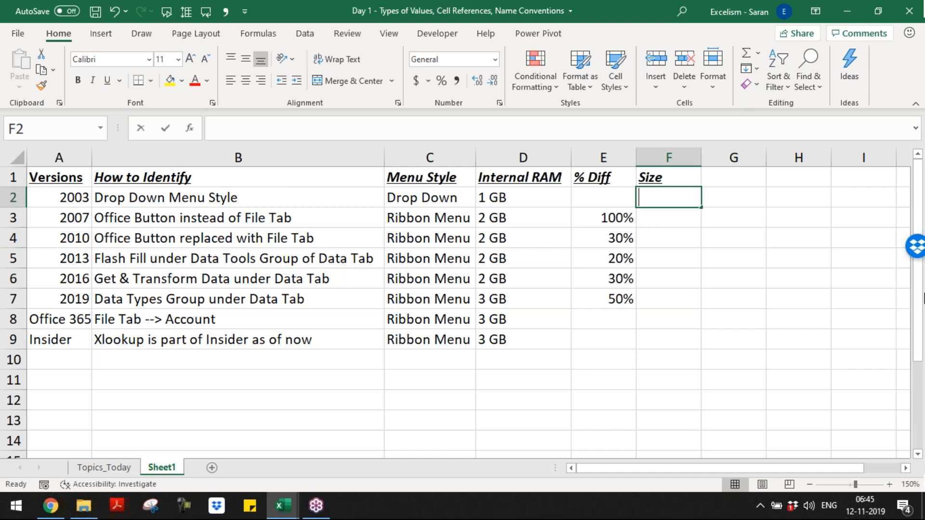
Step: Enter 60,000 in cell F2 as the size for version 2003 and the formula =2^10 in cell G2
type("60,000")
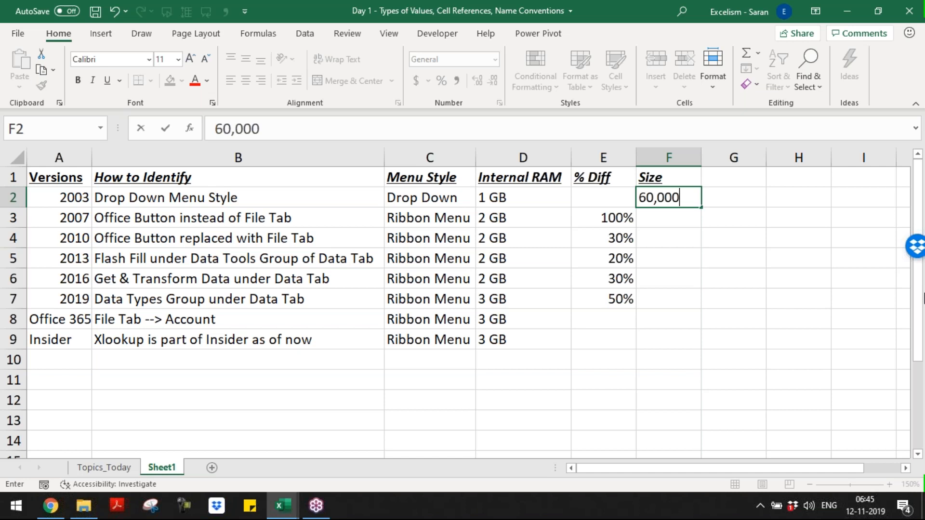
key("Return")
key("Up")
key("Right")
type("=2")
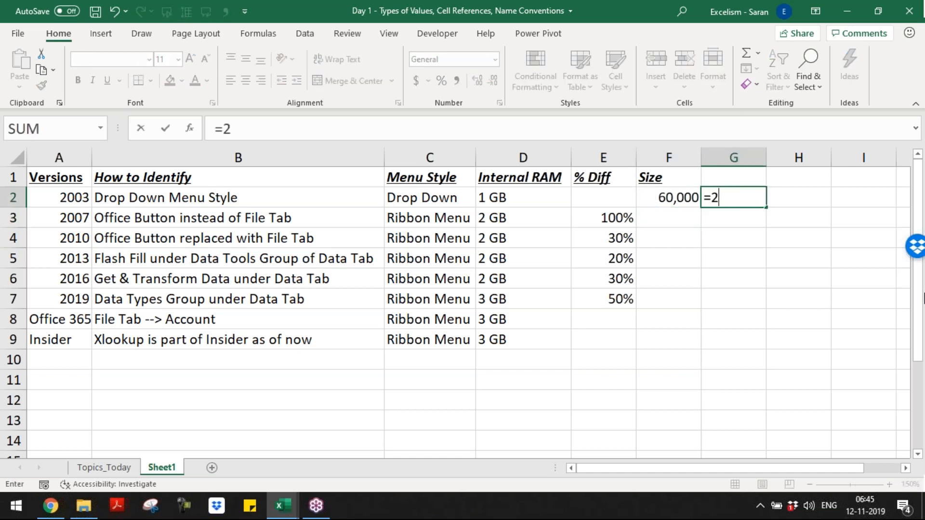
type("^10")
key("Return")
Step: Change the formula in cell G2 to =2^16
key("Up")
key("F2")
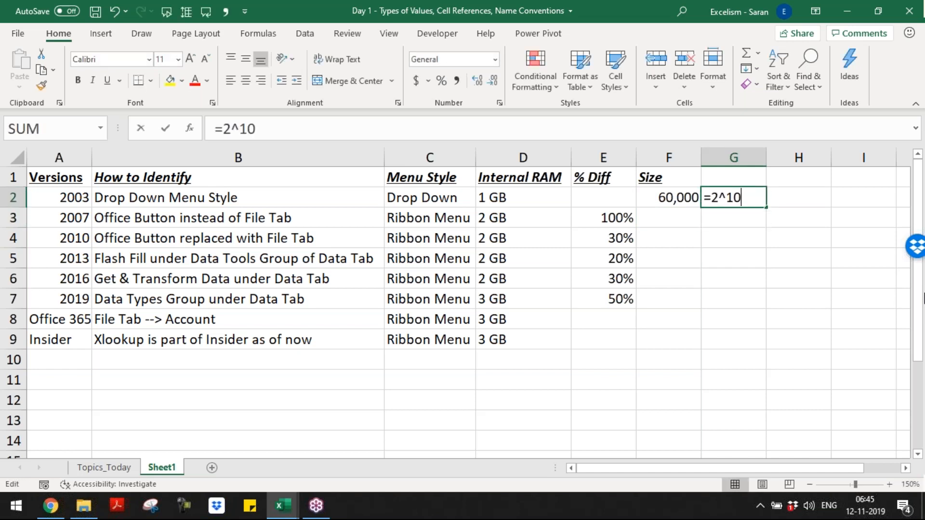
key("BackSpace")
type("4")
key("BackSpace")
type("6")
key("Return")
key("Up")
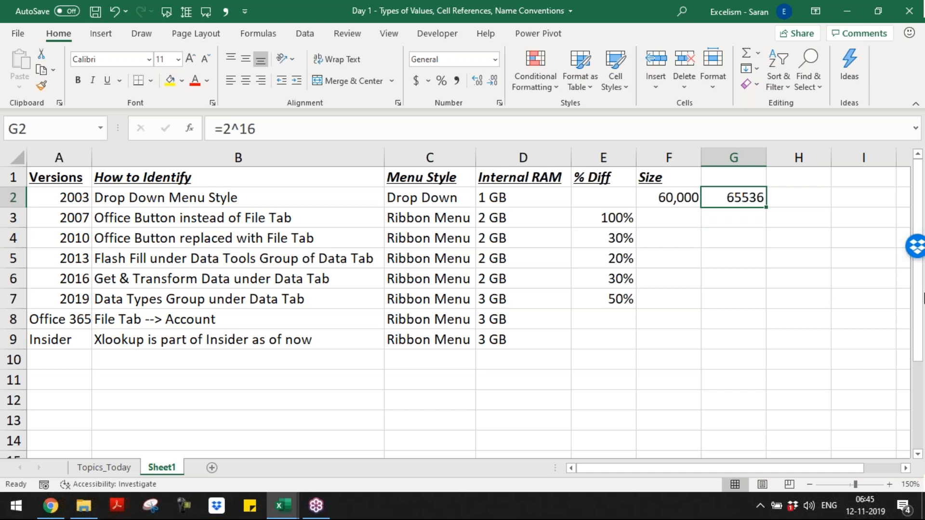
Step: Correct the size for version 2003 in cell F2 to 65,536
key("Left")
key("F2")
key("BackSpace")
key("BackSpace")
key("BackSpace")
key("BackSpace")
type("5536")
key("Return")
Step: Replace the formula in cell G2 with the plain text 2^16
key("Up")
key("Right")
key("F2")
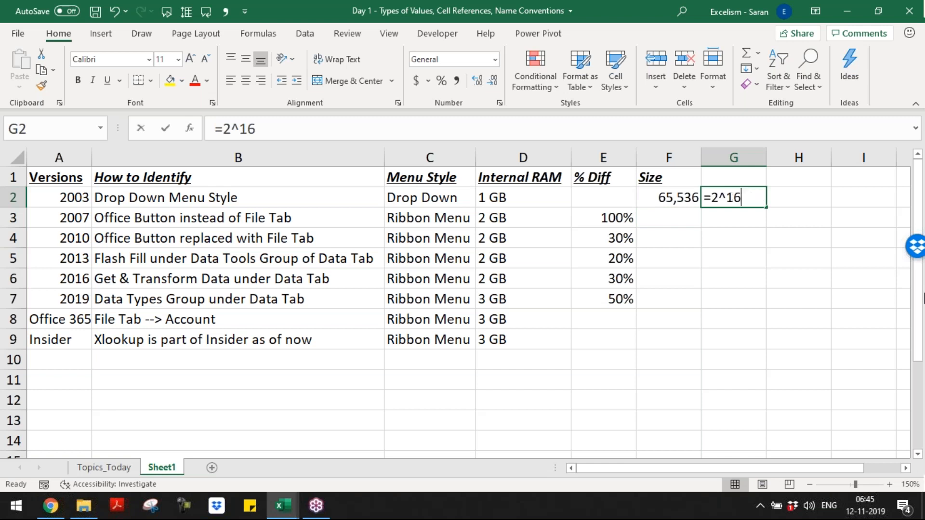
key("Escape")
type("2^16")
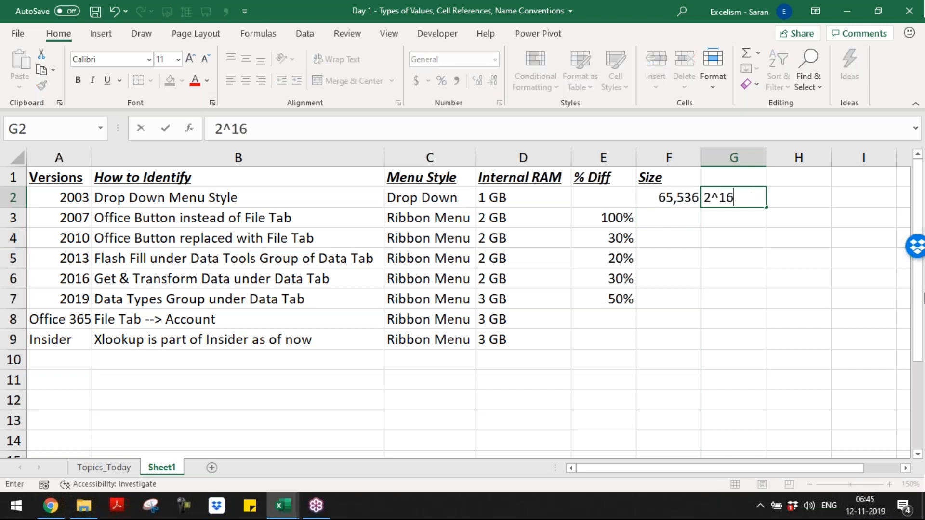
key("Return")
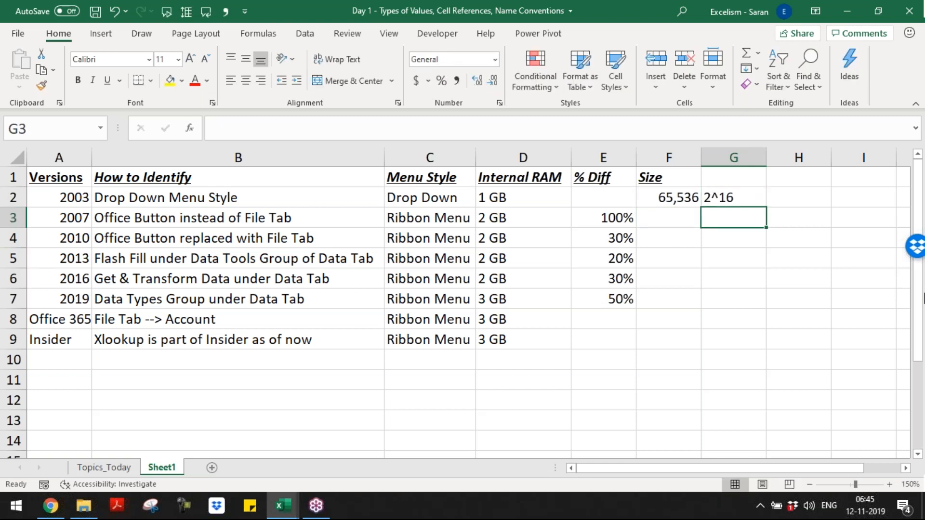
Step: Extend the heading in cell F1 to "Size - Rows"
key("Down")
key("Left")
key("Up")
key("Up")
key("Up")
key("F2")
type("- Rows")
key("Return")
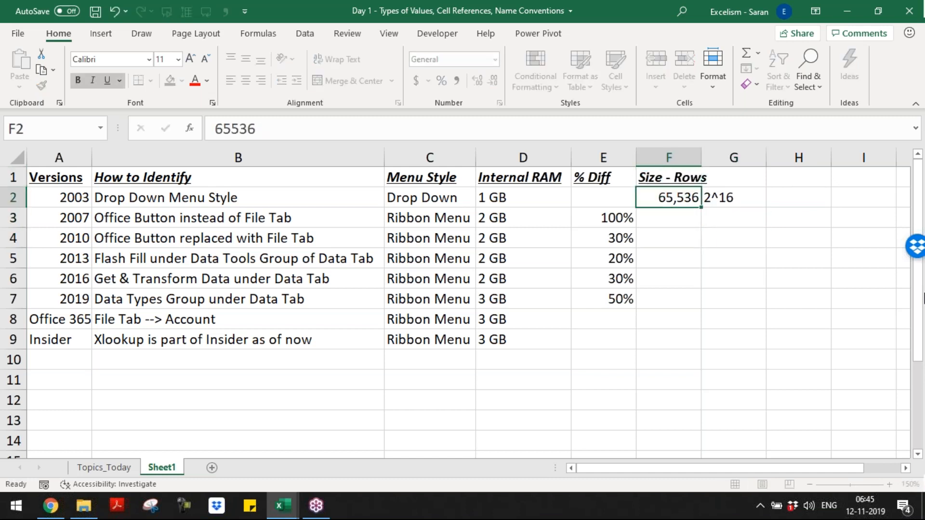
Step: Autofit the width of column F to the heading in F1
key("Up")
key("alt+h")
key("o")
key("i")
key("Down")
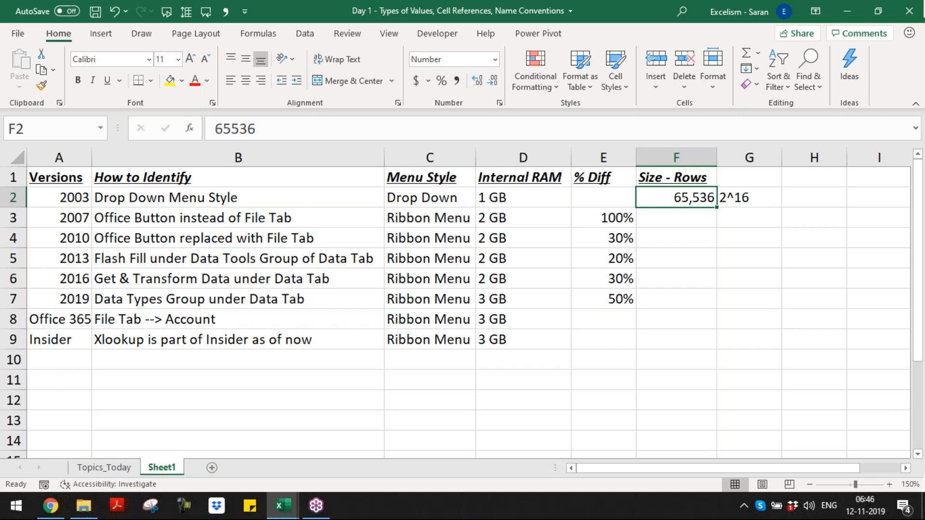
Step: Fill cells F3:F9 with 1048576 and format them with comma separators and no decimals
key("Down")
key("shift+Down")
key("shift+Down")
key("shift+Down")
key("shift+Down")
key("shift+Down")
key("shift+Down")
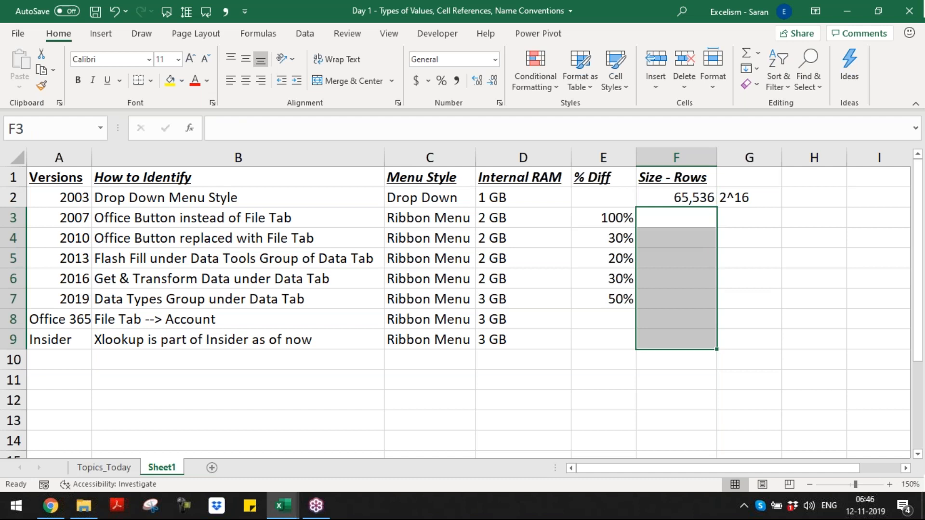
type("104")
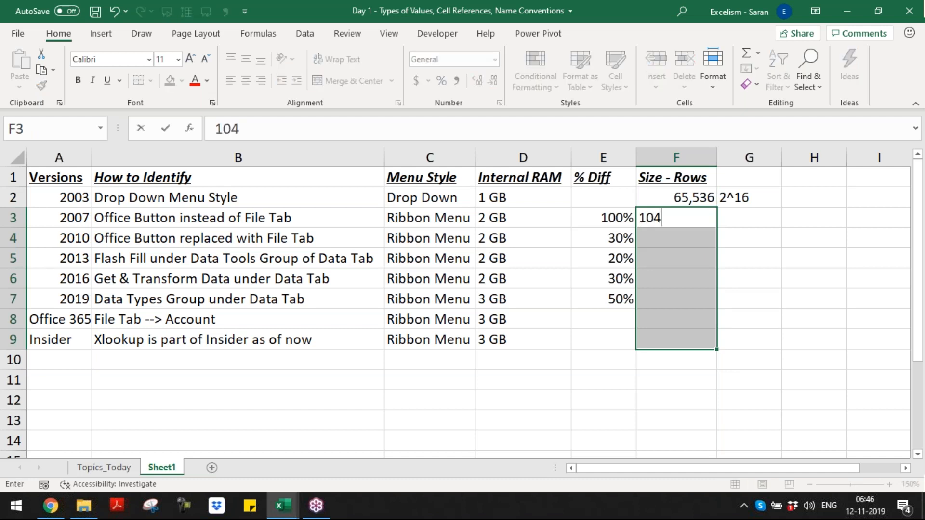
type("8576")
key("ctrl+Return")
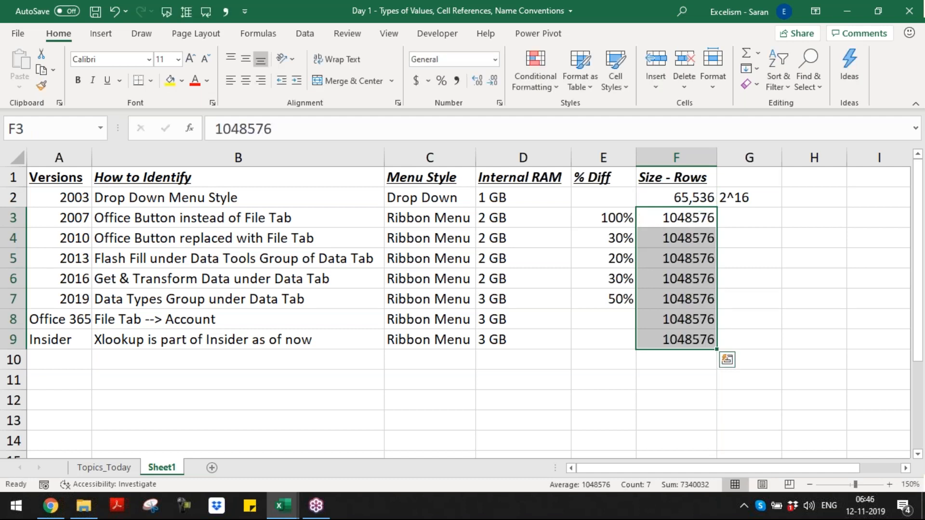
left_click(454, 85)
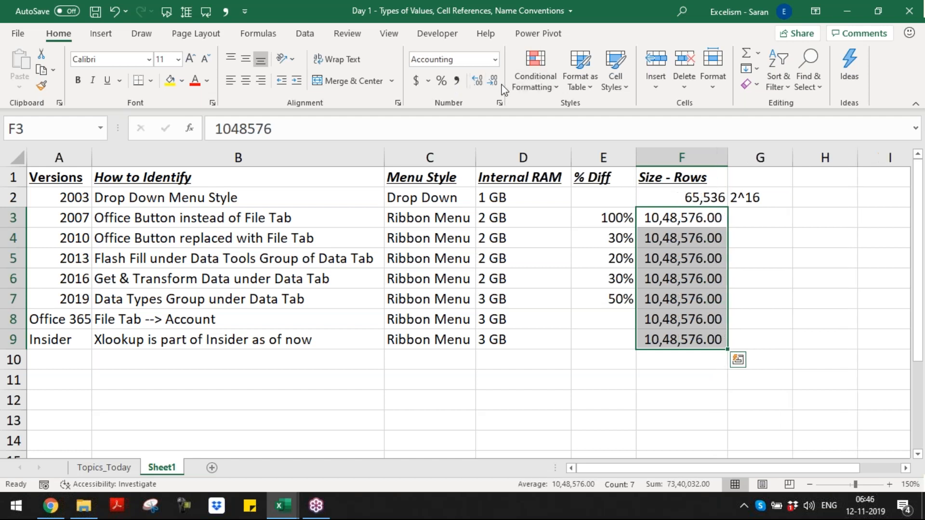
double_click(494, 82)
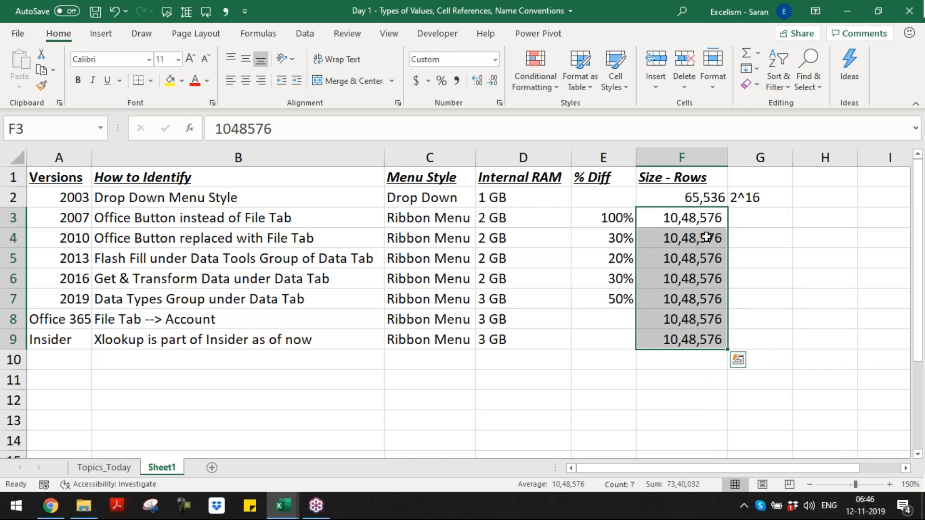
Step: Fill cells G3:G9 with the formula =2^20
left_click(749, 214)
key("shift+Down")
key("shift+Down")
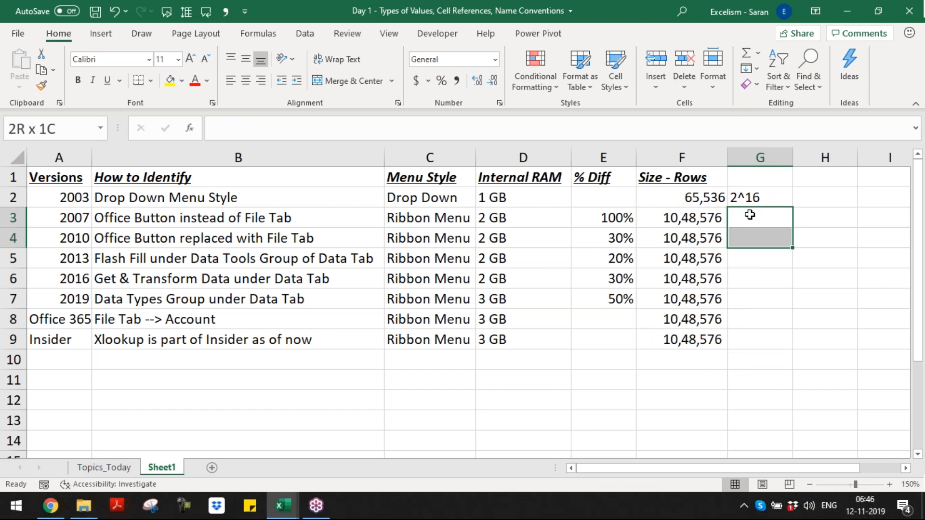
key("shift+Down")
key("shift+Down")
key("shift+Down")
key("shift+Down")
type("=2")
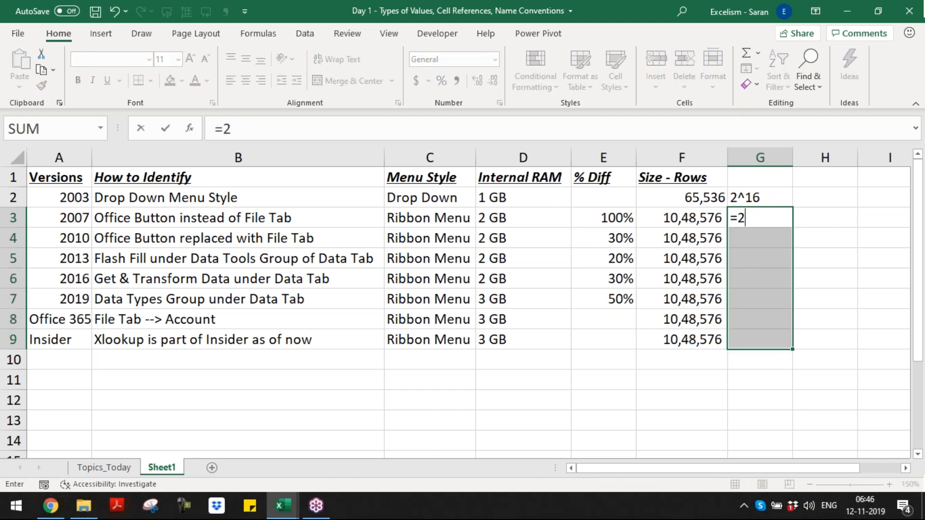
type("^20")
double_click(746, 215)
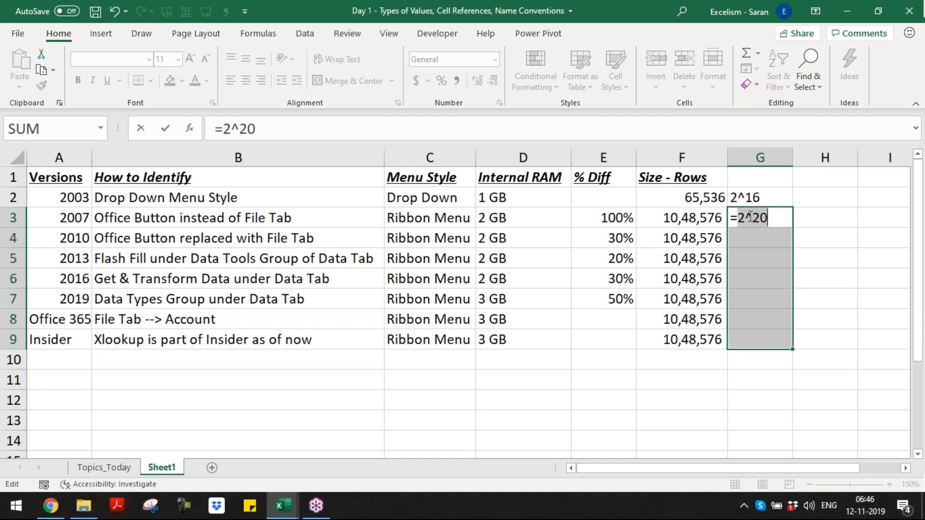
left_click(752, 217)
key("ctrl+Return")
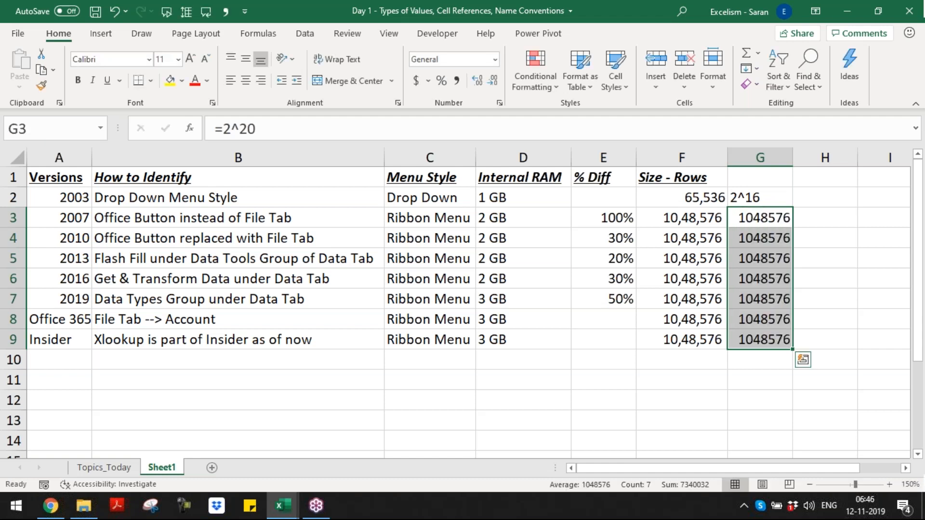
Step: Turn the formulas in cells G3:G9 into the plain text 2^20
key("F2")
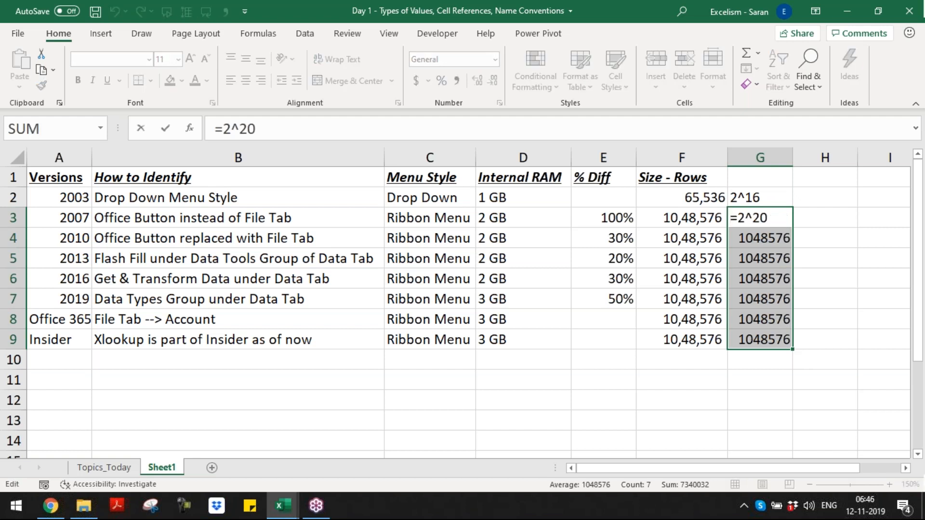
key("Delete")
key("ctrl+Return")
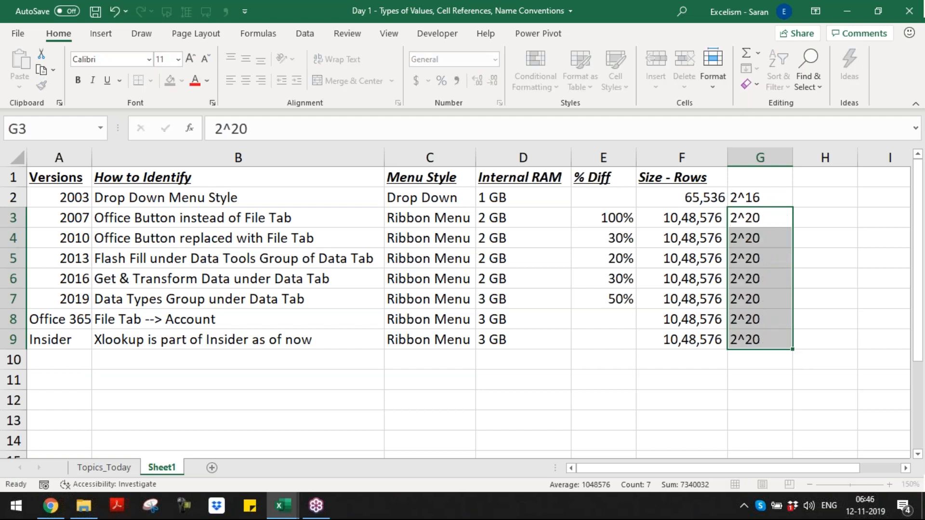
key("ctrl+q")
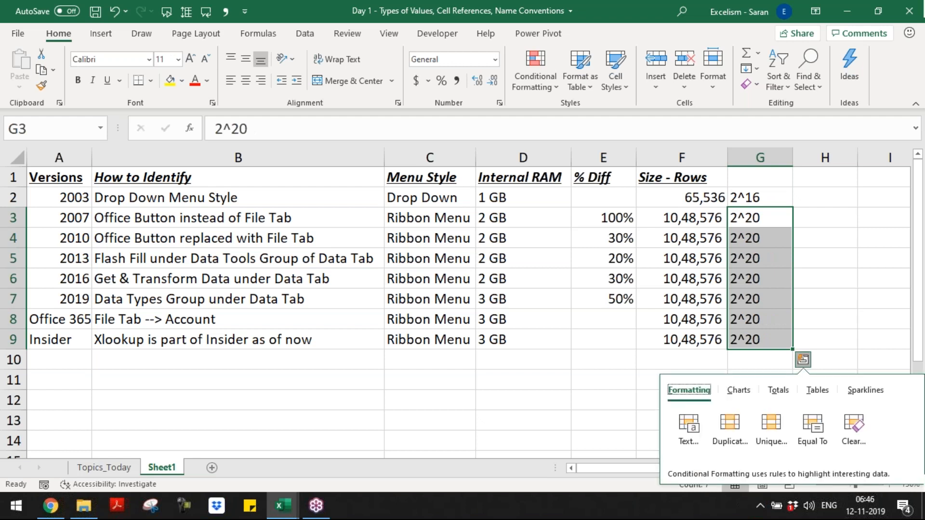
key("Escape")
Step: Copy the F1 heading to cell H1 and change it to "Size - Columns"
key("Left")
key("Left")
key("ctrl+Up")
key("Right")
key("ctrl+c")
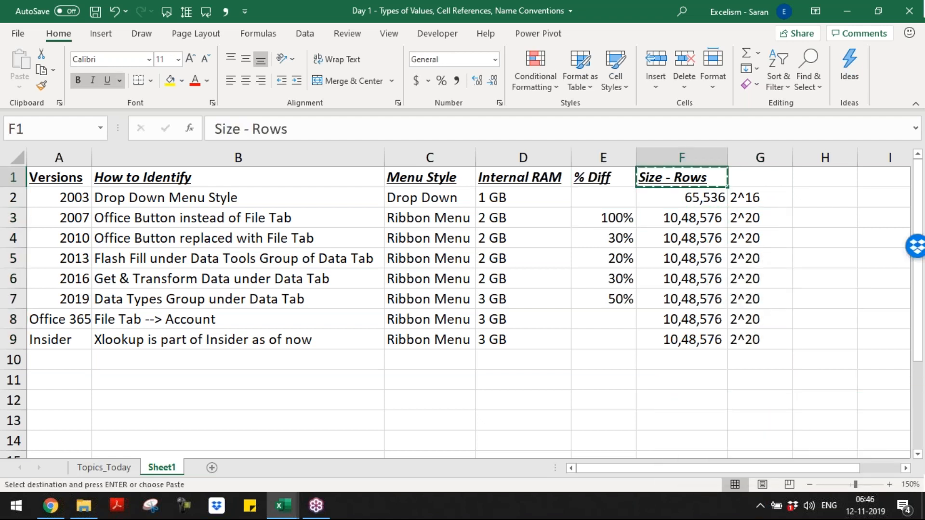
key("Right")
key("Right")
key("ctrl+v")
double_click(830, 177)
type("Columns")
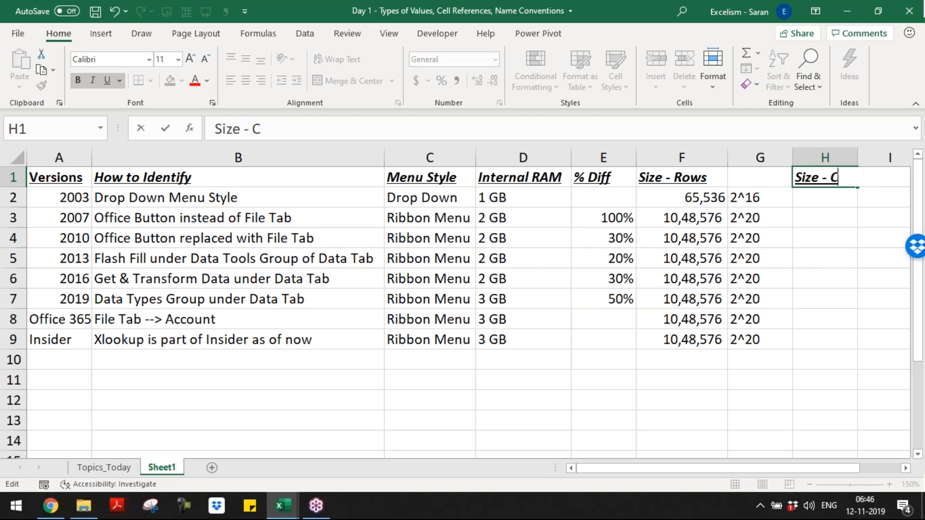
key("ctrl+Return")
Step: Enter 256 in cell H2 as the column count for version 2003
key("Down")
type("256")
key("Tab")
key("Right")
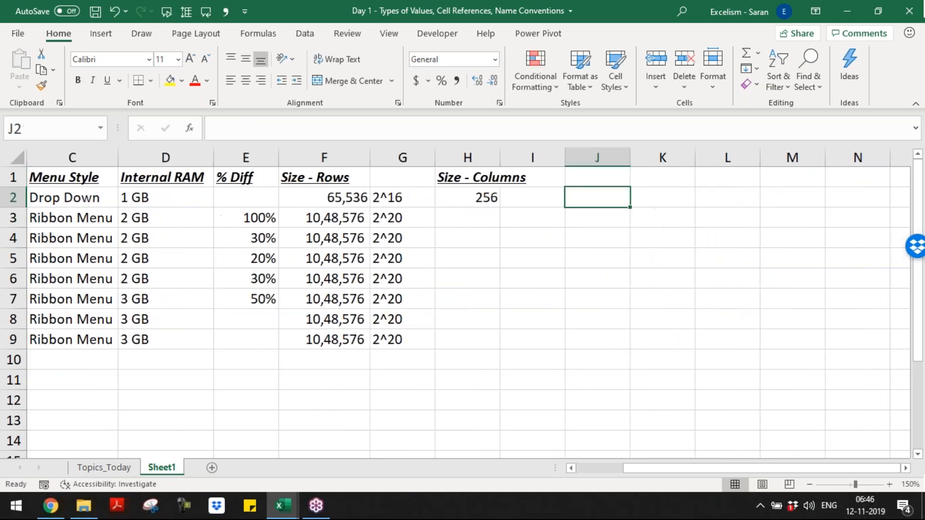
Step: Autofit the width of column H to the "Size - Columns" heading
key("Left")
key("Up")
key("Left")
key("alt")
key("o")
key("c")
key("a")
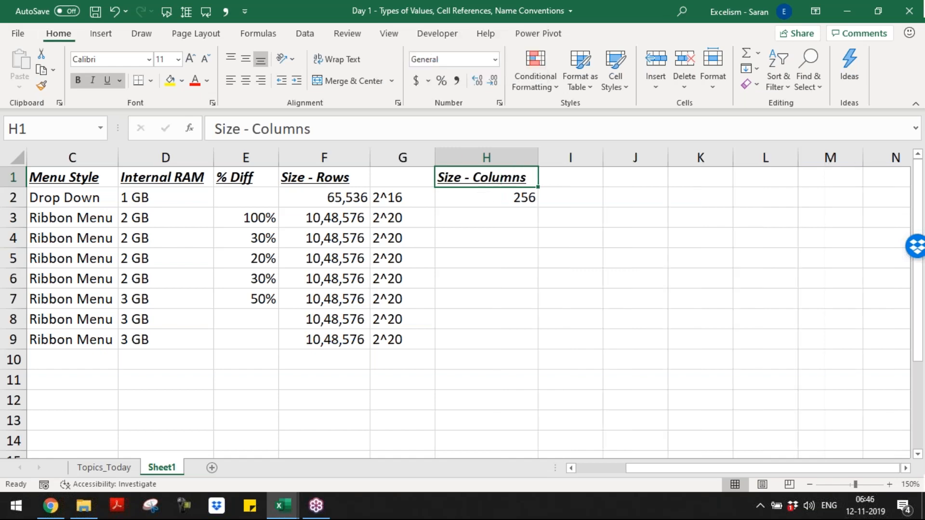
Step: Freeze panes at cell B2 to keep the heading row and the Versions column fixed
key("ctrl+Home")
key("Right")
key("Down")
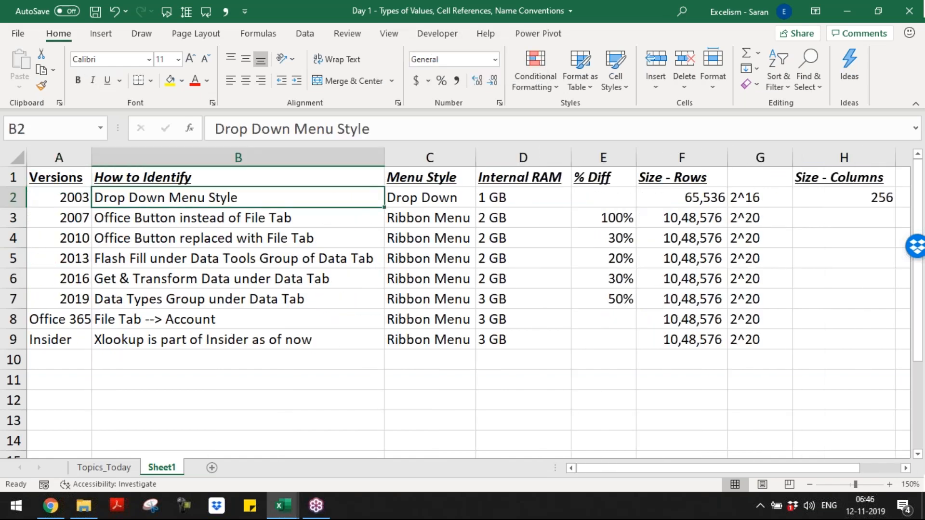
key("alt")
key("w")
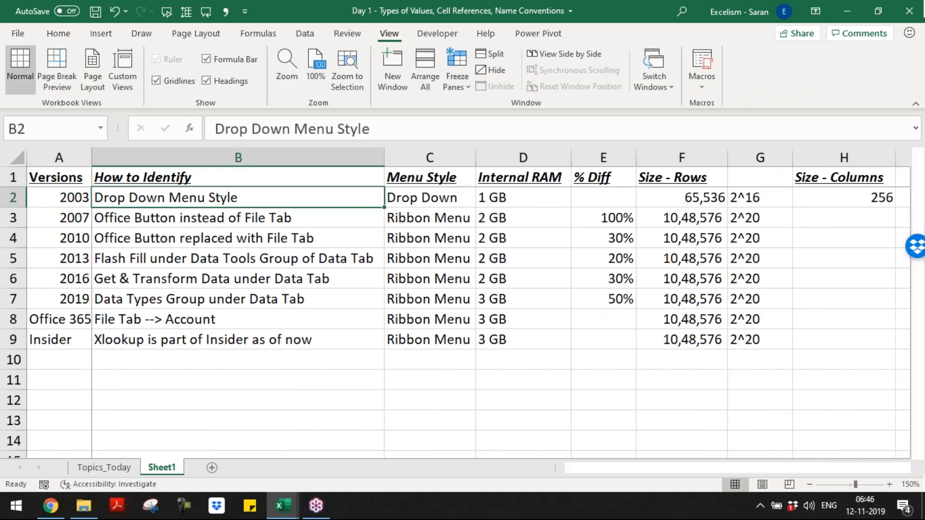
Step: Enter 16384 as the column count in H3:H9 for versions 2007 through Insider
key("Right")
key("Right")
key("Right")
key("Right")
key("Right")
key("Right")
key("Right")
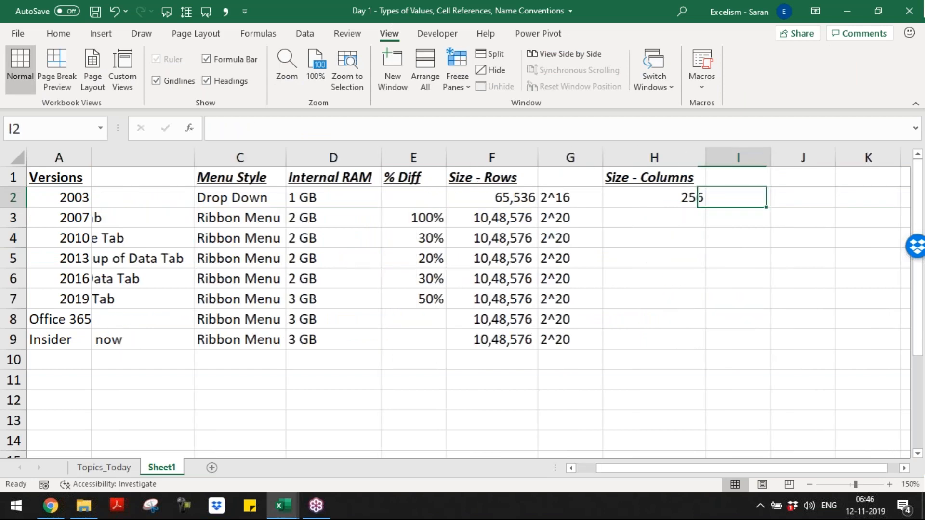
key("Left")
key("Down")
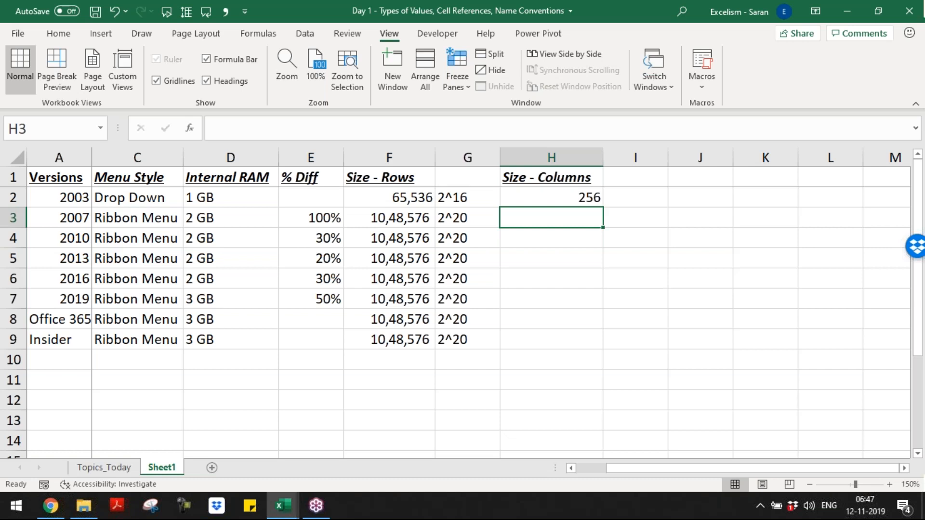
key("shift+Down")
key("shift+Down")
key("shift+Down")
key("shift+Down")
key("shift+Down")
key("shift+Down")
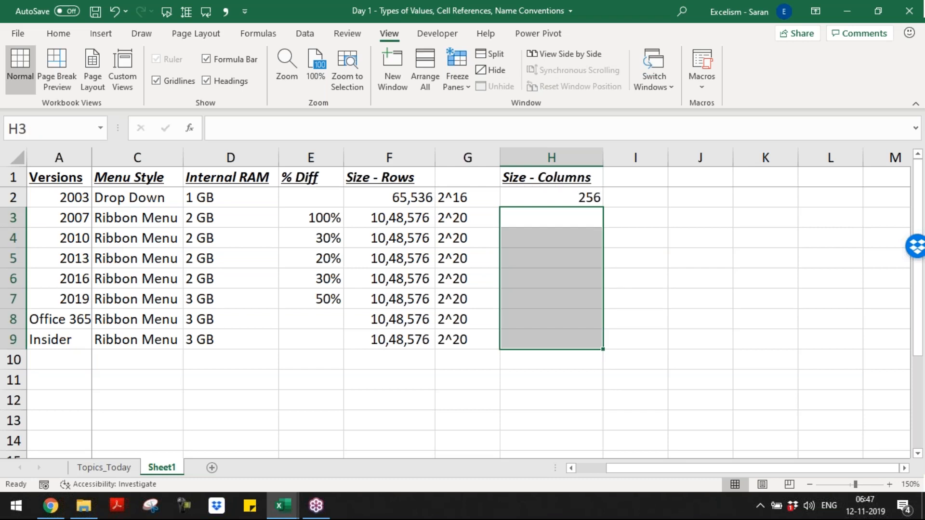
type("16384")
key("ctrl+Return")
Step: Enter the formula =2^8 in cell I2 beside the 2003 column count
key("Up")
key("Right")
type("=2")
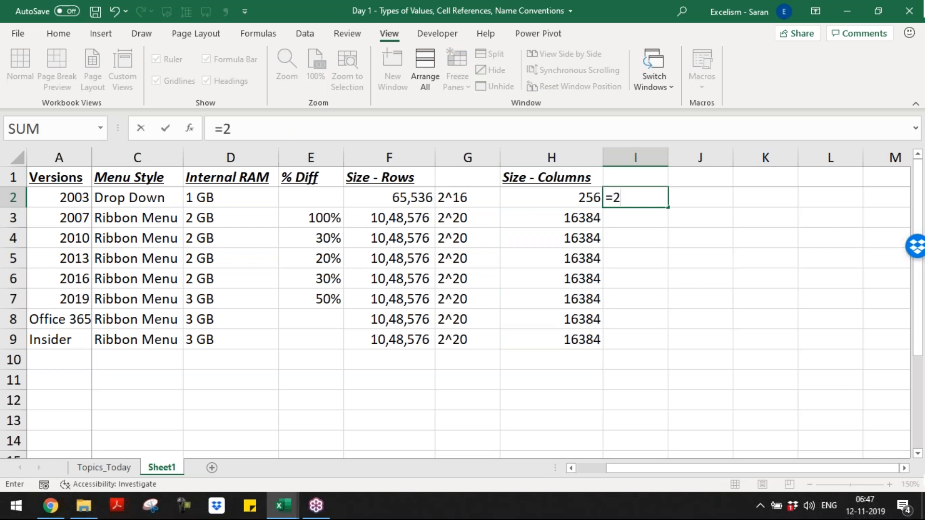
type("^8")
key("Return")
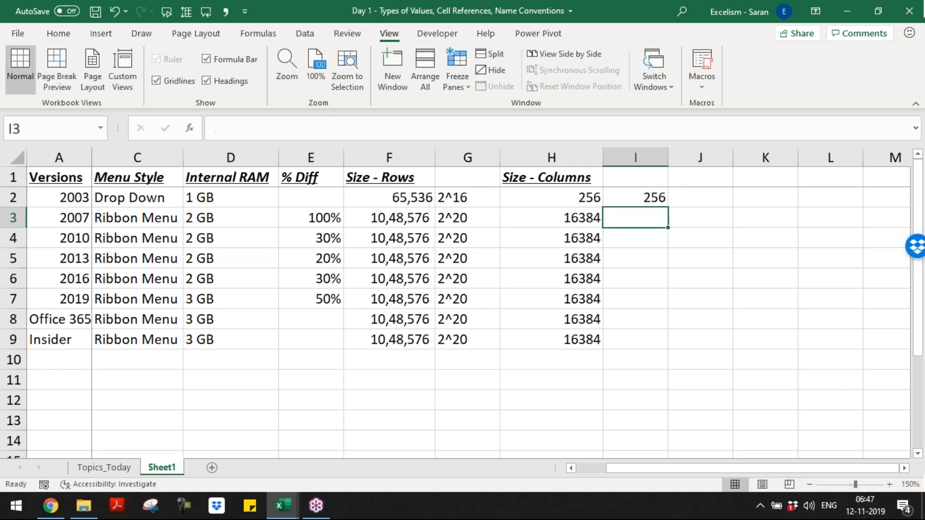
Step: Fill I3:I9 with the formula =2^14 for the remaining versions
key("shift+Down")
key("shift+Down")
key("shift+Down")
key("shift+Down")
key("shift+Down")
key("shift+Down")
key("shift+Down")
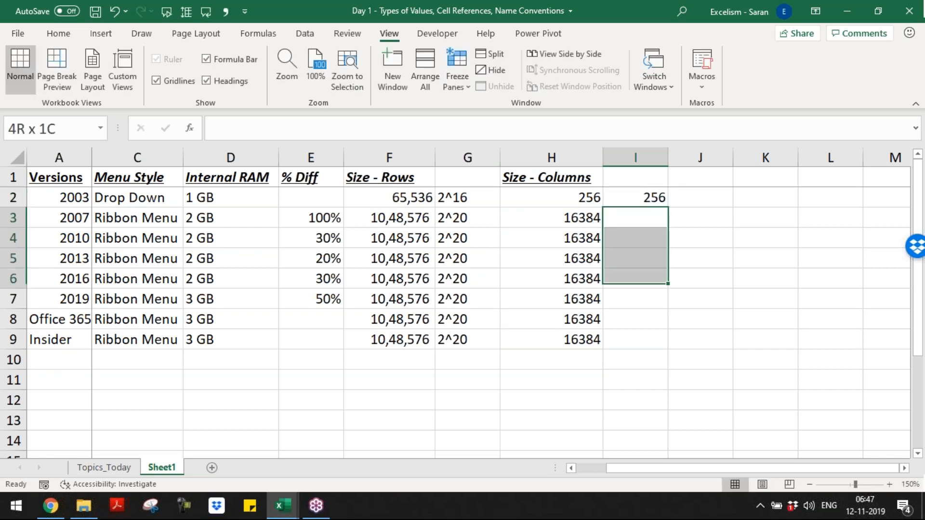
key("shift+Up")
type("=2^14")
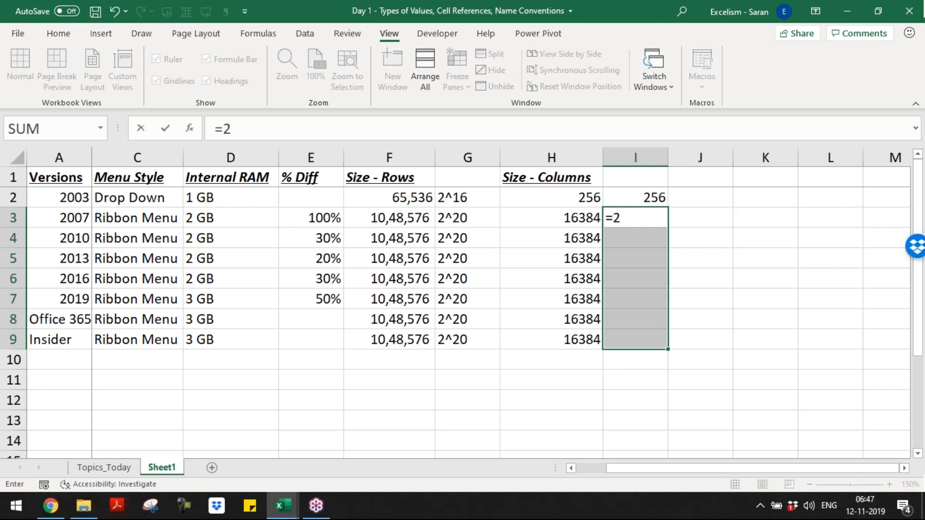
key("ctrl+Return")
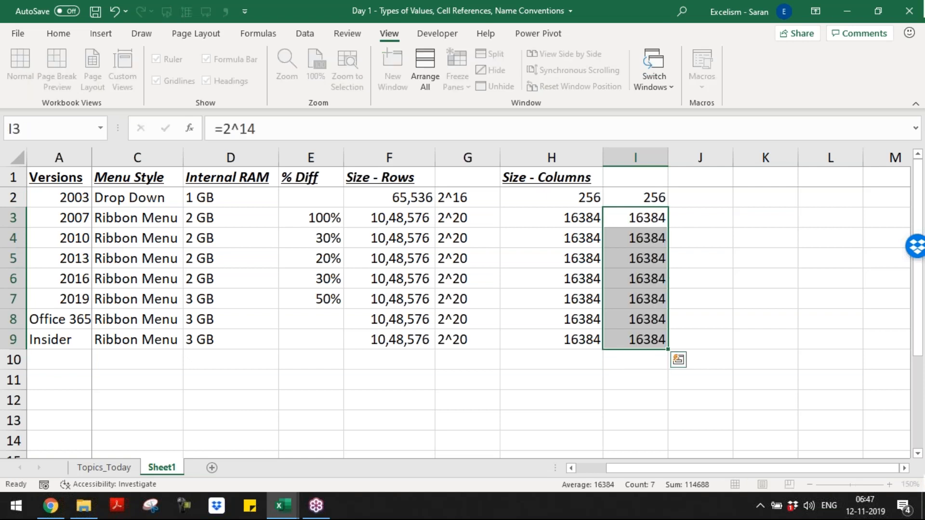
Step: Replace the formula in cell I2 with the plain text 2^8
key("Up")
key("F2")
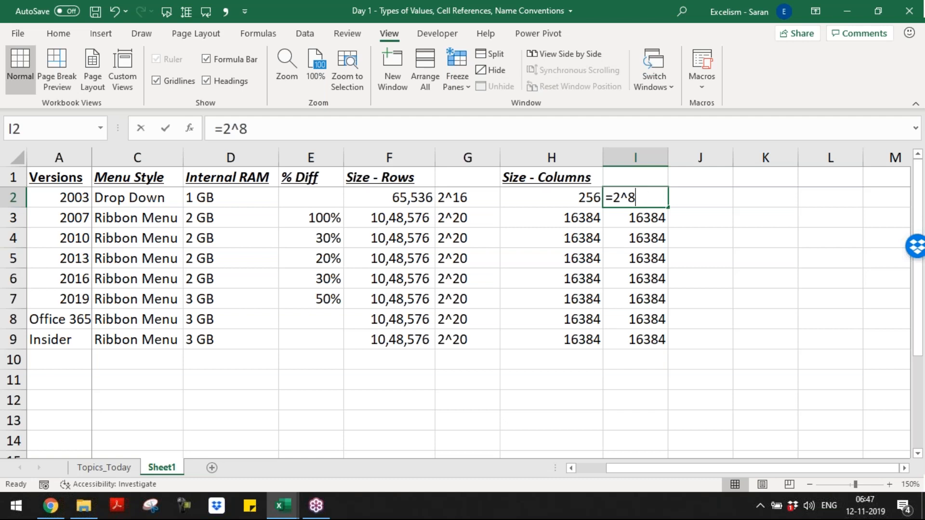
key("Escape")
type("2^8")
key("Return")
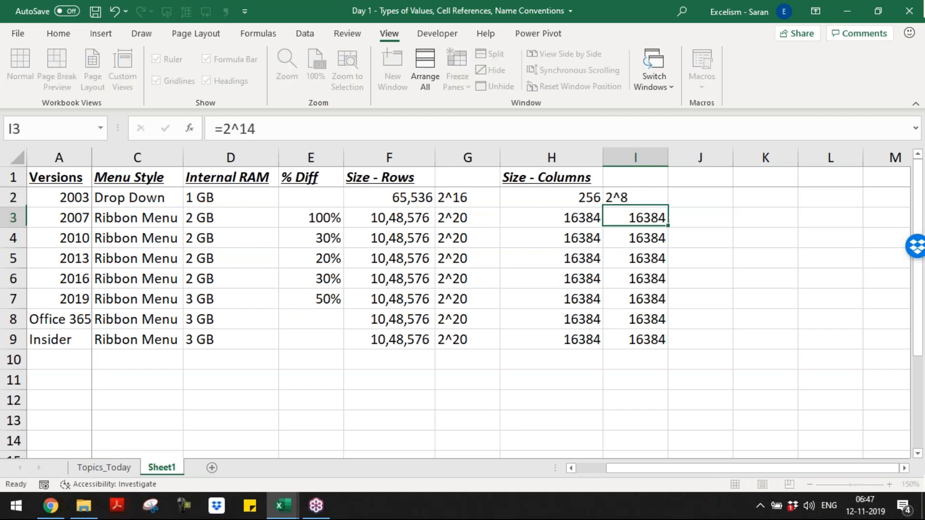
Step: Replace the formulas in I3:I9 with the plain text 2^14
key("shift+Down")
key("shift+Down")
key("shift+Down")
key("shift+Down")
key("shift+Down")
key("shift+Down")
key("shift+Down")
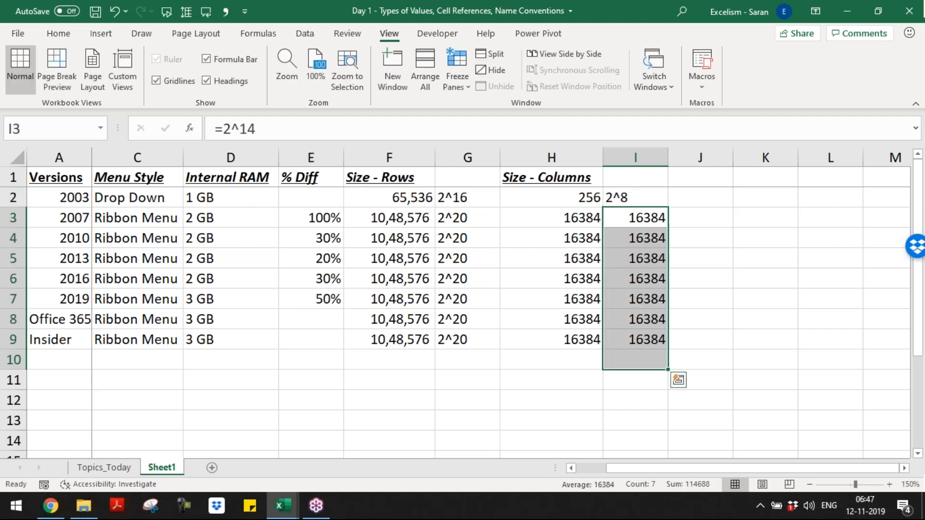
key("shift+Up")
type("2^14")
key("ctrl+Return")
Step: Autofit the width of column F to its "Size - Rows" entries in F1:F9
key("Up")
key("Left")
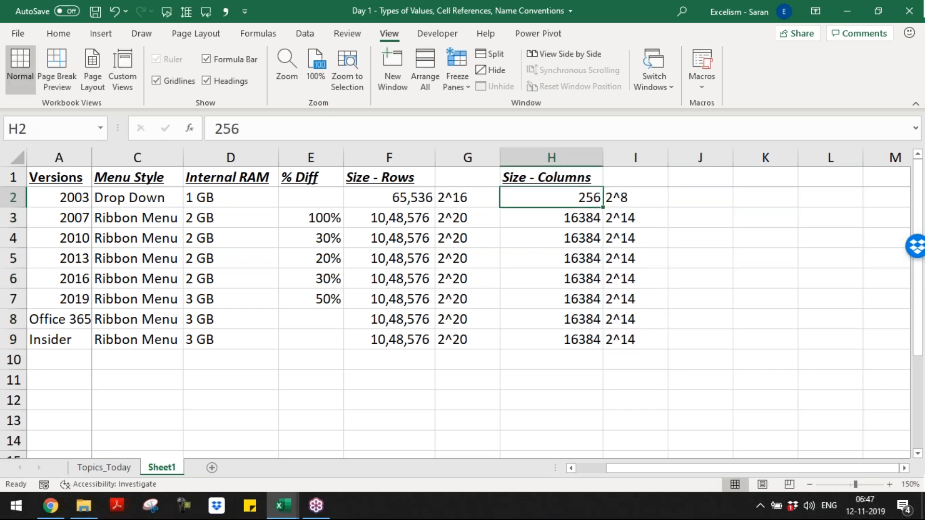
key("ctrl+Left")
key("Up")
key("ctrl+Right")
key("Right")
key("Left")
key("ctrl+shift+Down")
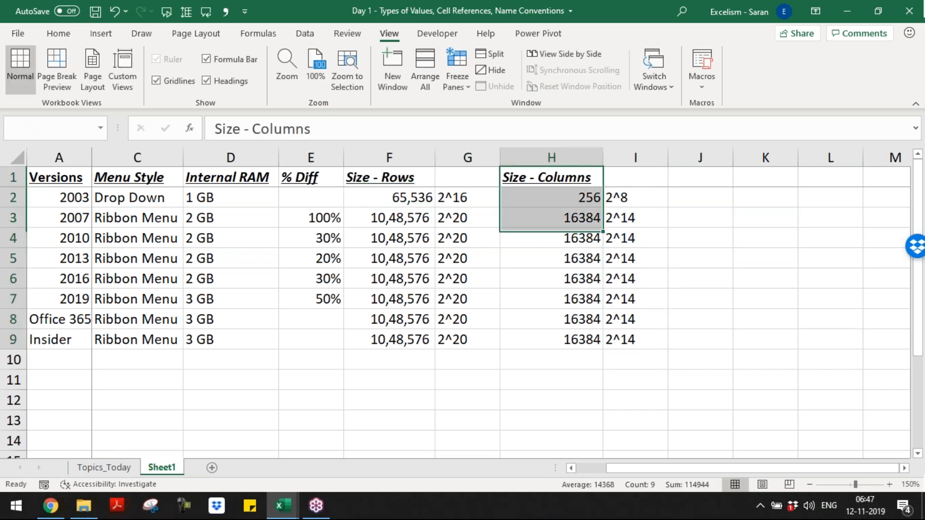
key("ctrl+Left")
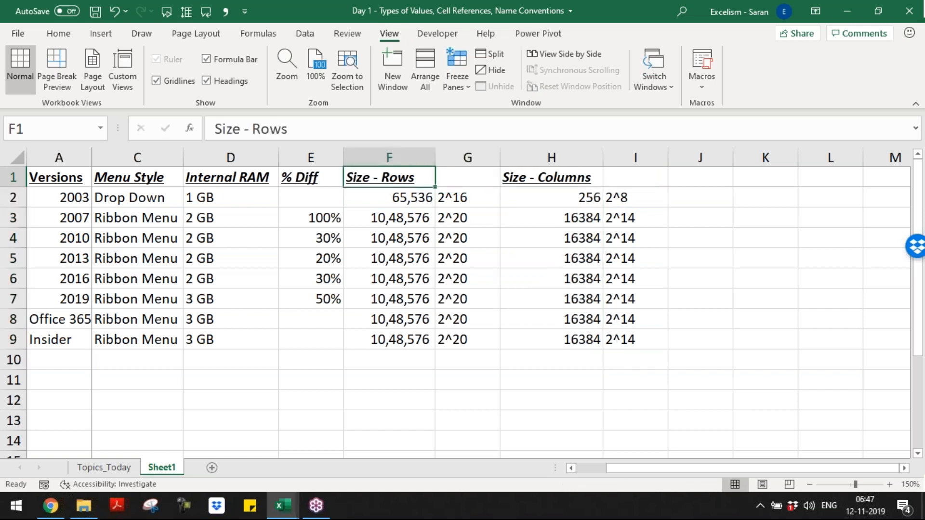
key("ctrl+shift+Down")
key("alt+o")
key("c")
key("a")
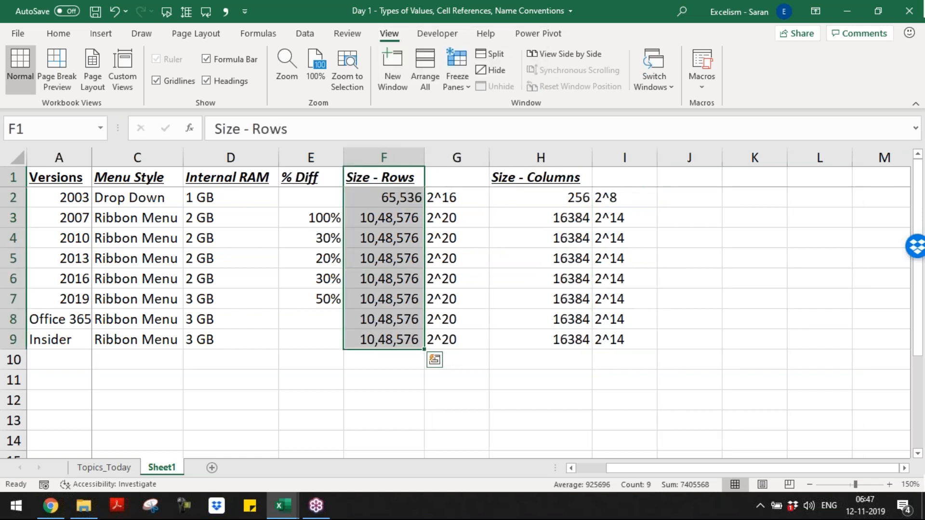
Step: Add the heading "Key Changes" in cell J1
key("ctrl+Right")
key("Right")
key("Right")
type("Key Changes")
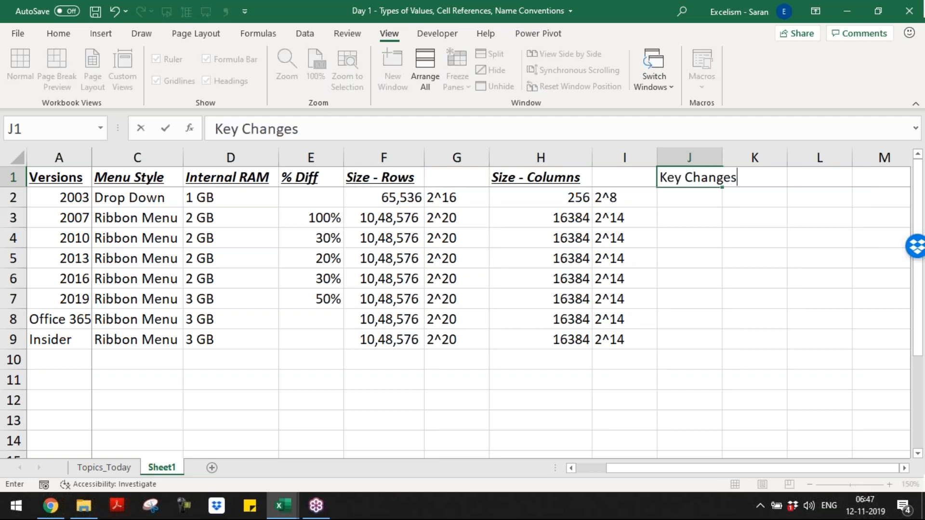
key("ctrl+Return")
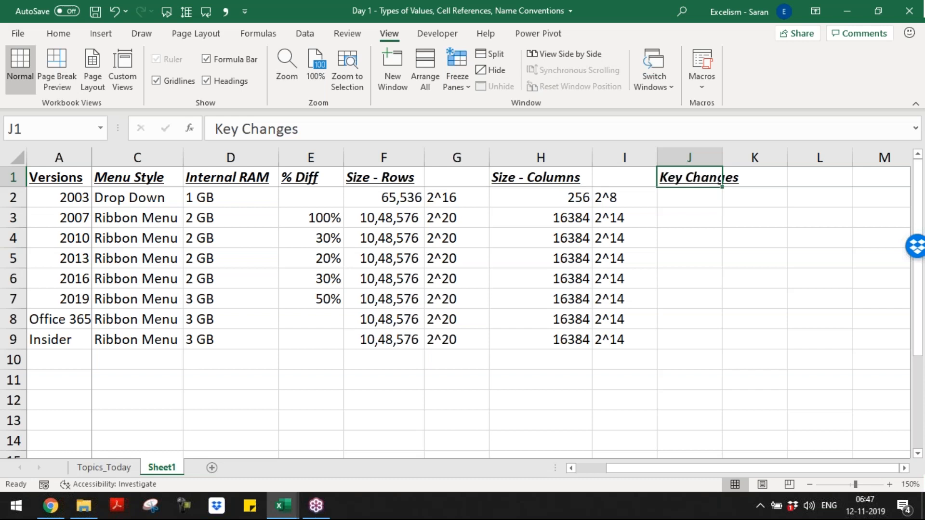
Step: Enter "UI, Performance, Size, New Functions and New Features" in cell J3 as the key changes for version 2007
key("Down")
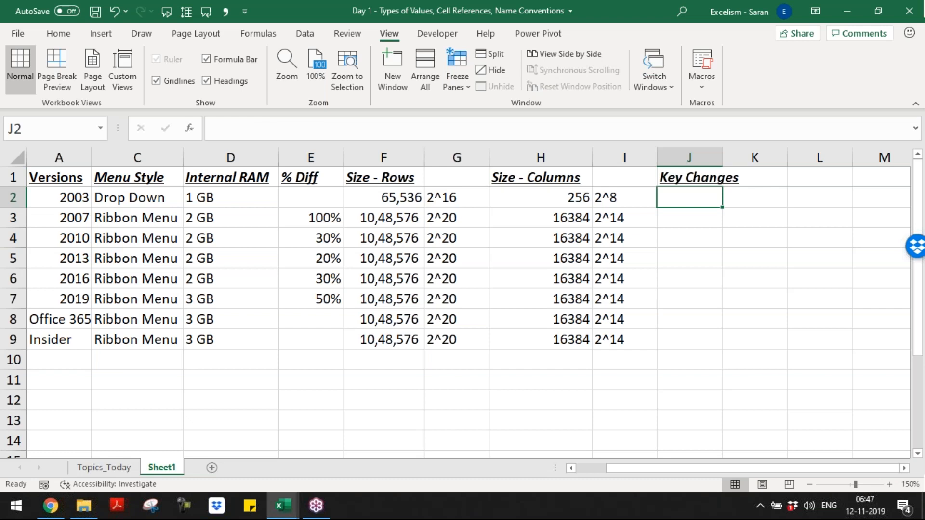
key("Down")
key("Up")
key("Down")
key("Right")
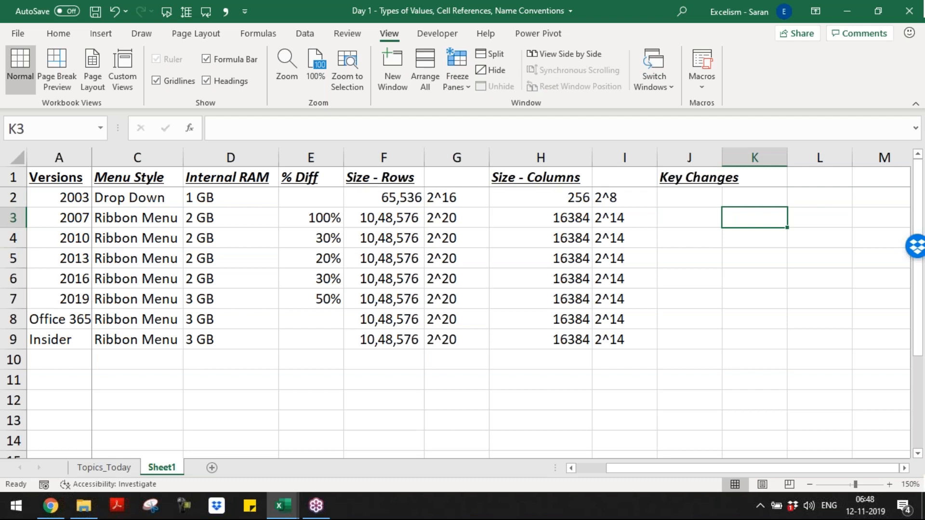
key("Left")
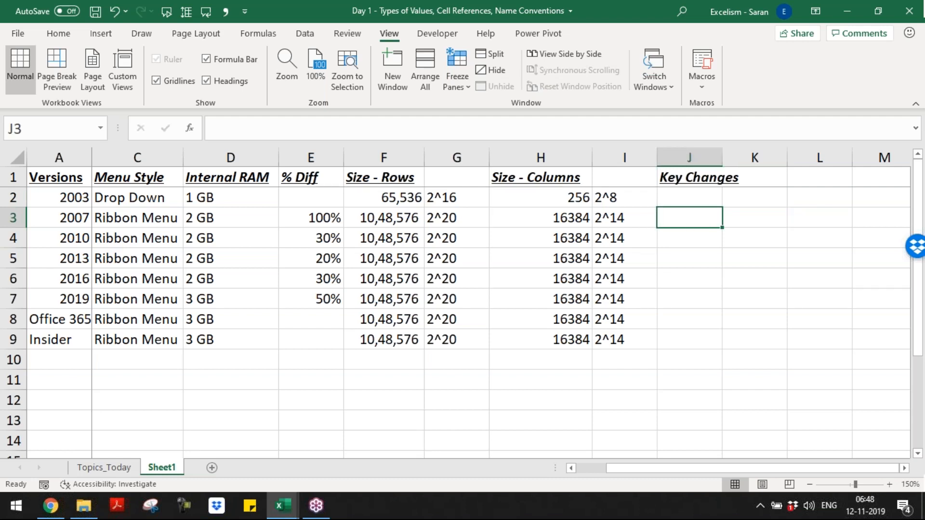
type("UI, ")
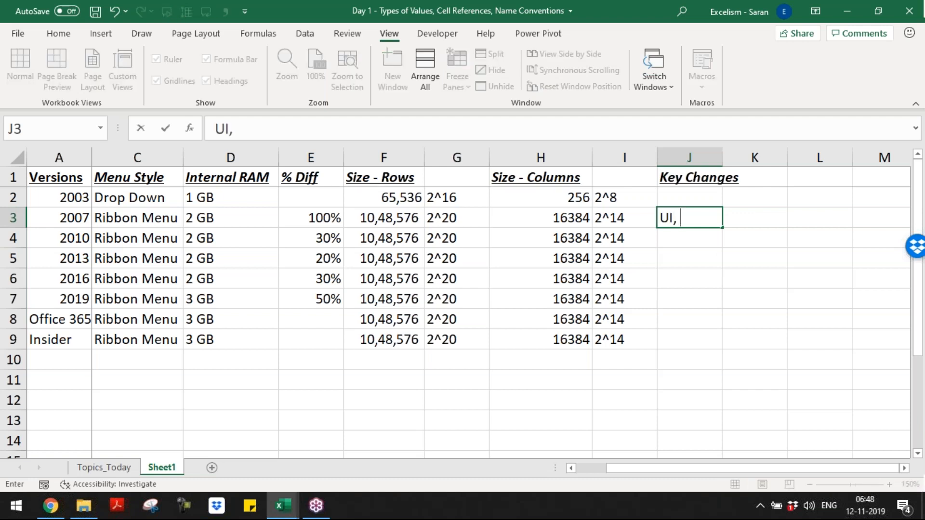
type("Prf")
key("BackSpace")
key("BackSpace")
type("erof")
key("BackSpace")
key("BackSpace")
key("BackSpace")
key("BackSpace")
type("ef")
key("BackSpace")
type("rformance,")
left_click(687, 218)
left_click_drag(686, 219, 746, 218)
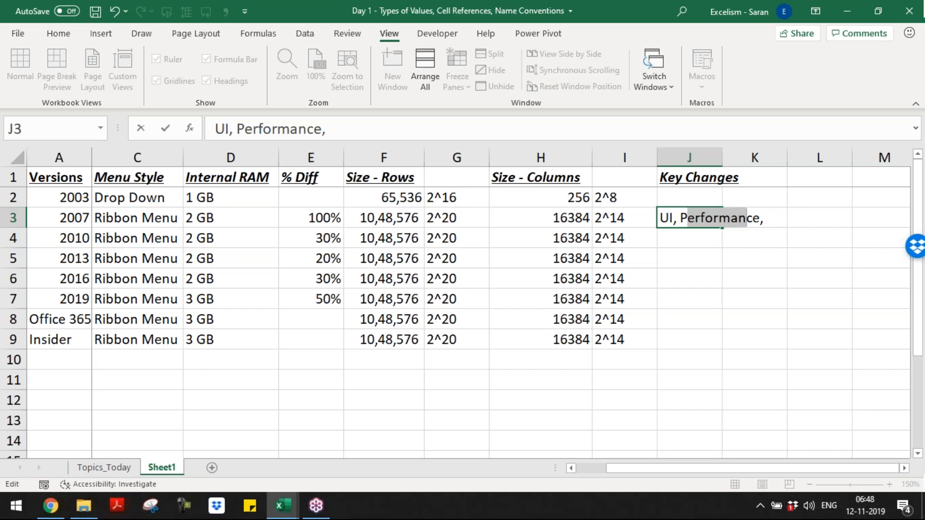
left_click(765, 217)
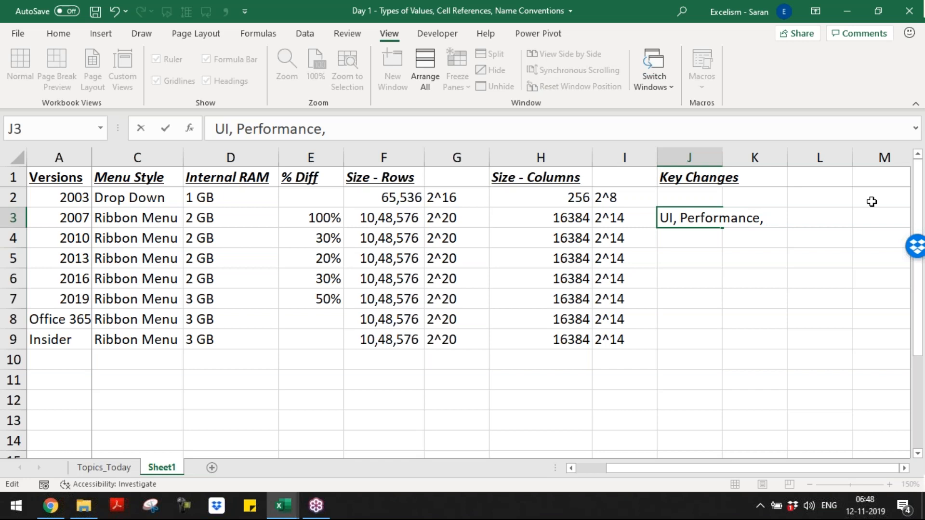
type("Size, New Functions and Fen")
key("BackSpace")
key("BackSpace")
key("BackSpace")
type("new")
key("BackSpace")
key("BackSpace")
key("BackSpace")
key("BackSpace")
type("New Fun")
key("BackSpace")
key("BackSpace")
type("eatures")
key("Return")
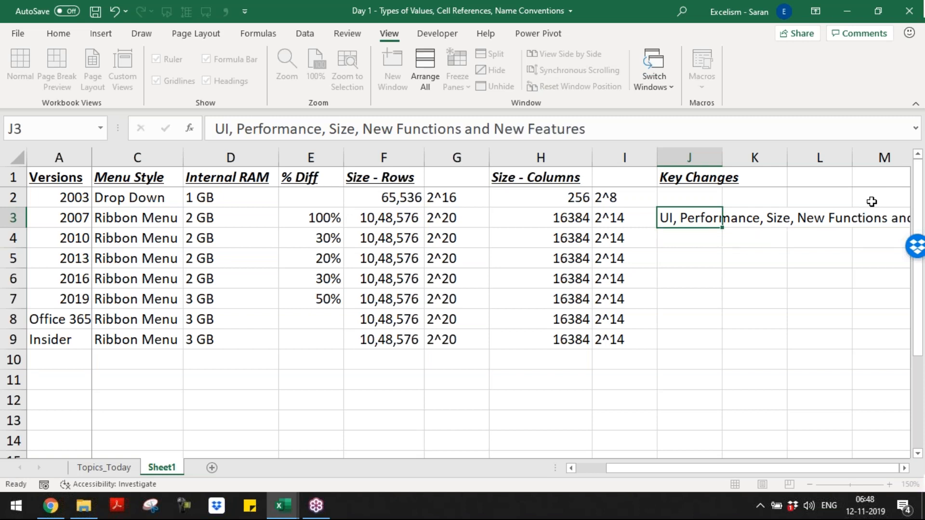
Step: Write "NetWorkDays.INTL, XNPV, XIRR etc;" in cell J4 as the key changes for version 2010
key("Up")
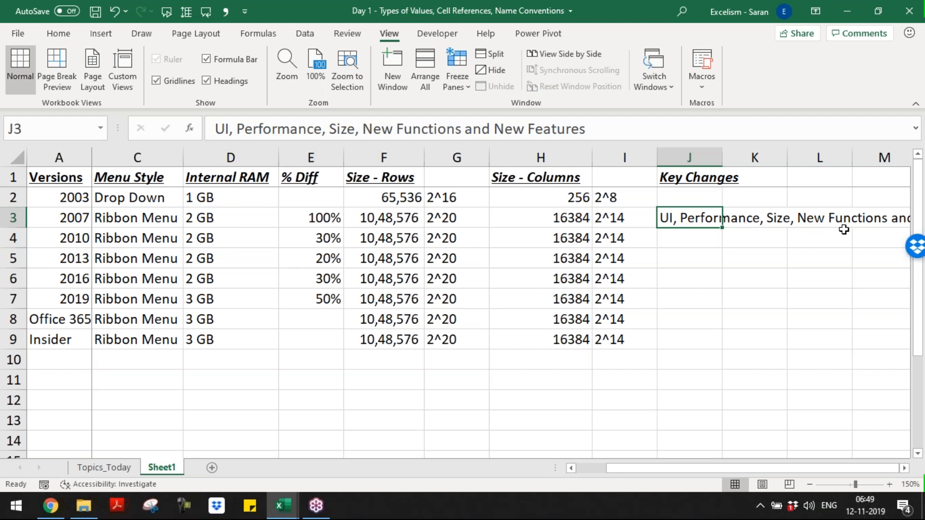
key("Down")
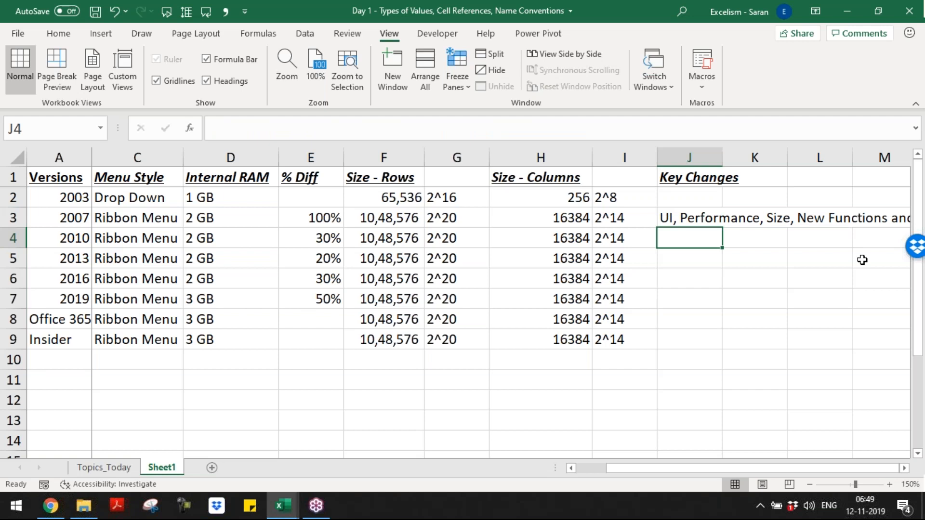
key("F2")
type("NetWorkD")
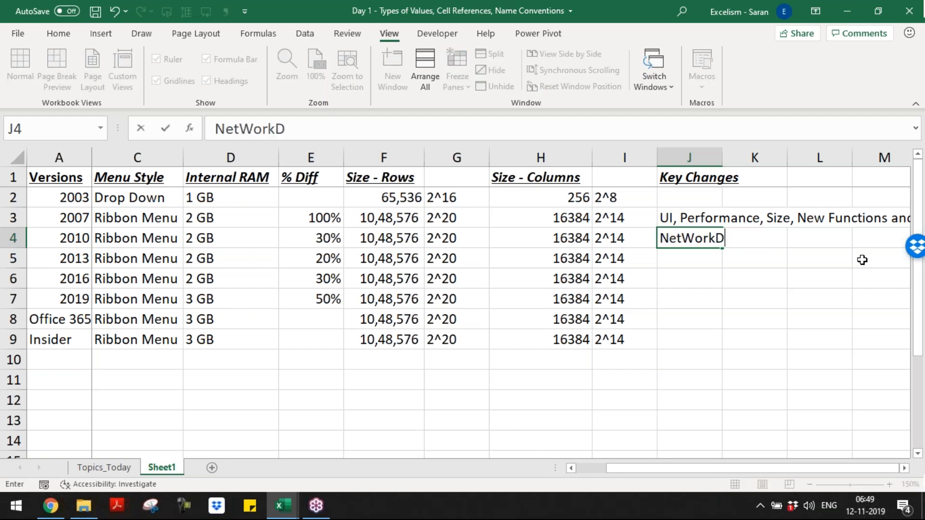
type("ays.INT")
key("BackSpace")
key("BackSpace")
type("INTL,")
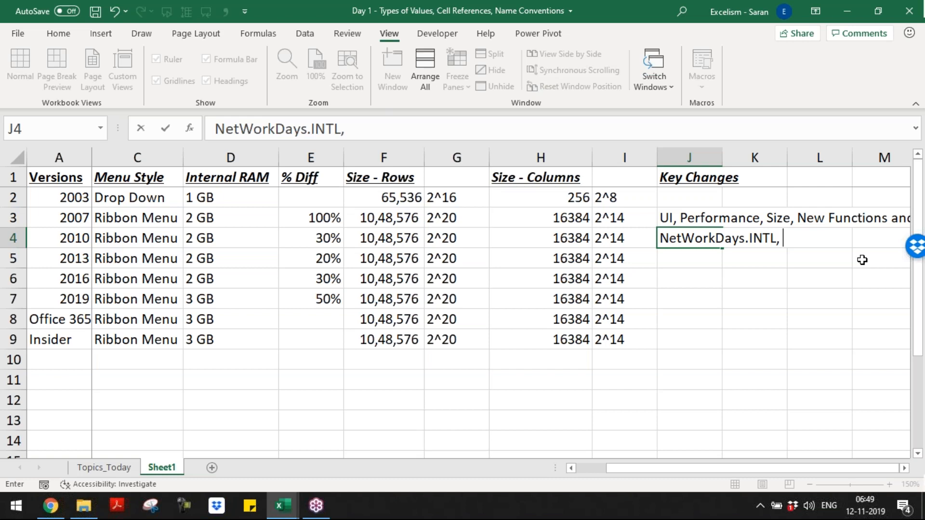
type("XNPV")
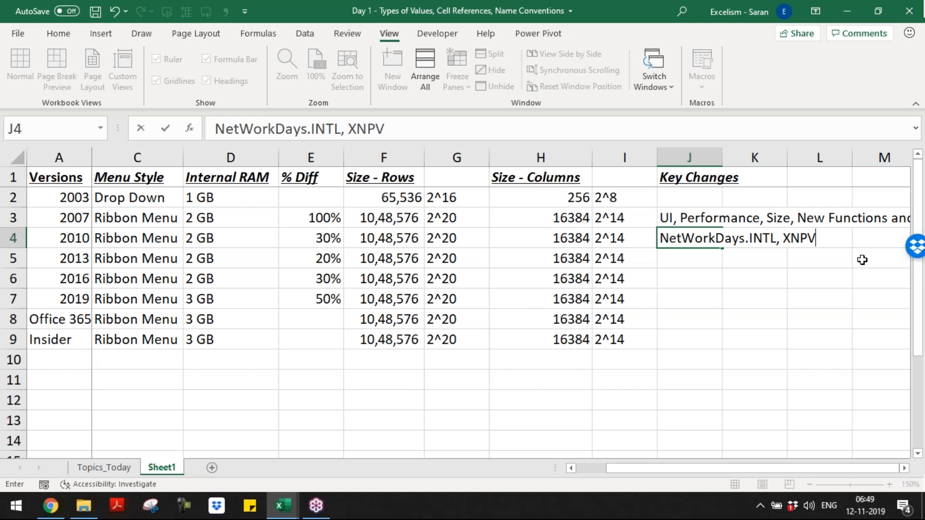
type(", XIRR")
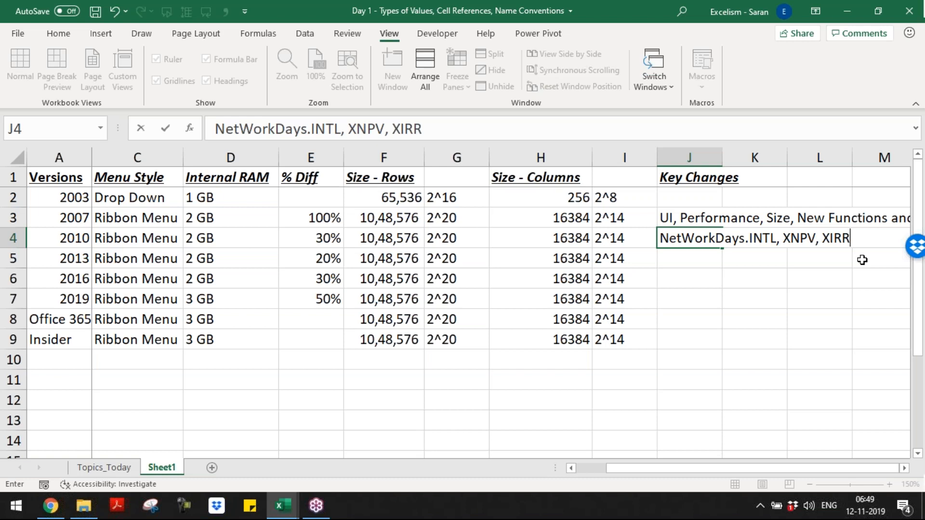
type(" etc;")
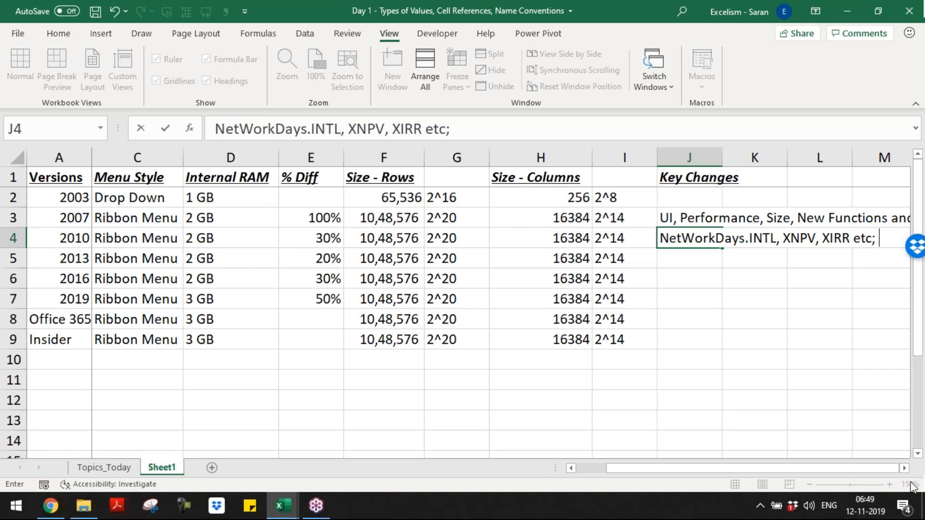
Step: Append "Slicer (Pivot Tables, Table" to the version 2010 key changes in cell J4
left_click(904, 468)
left_click_drag(905, 468, 904, 468)
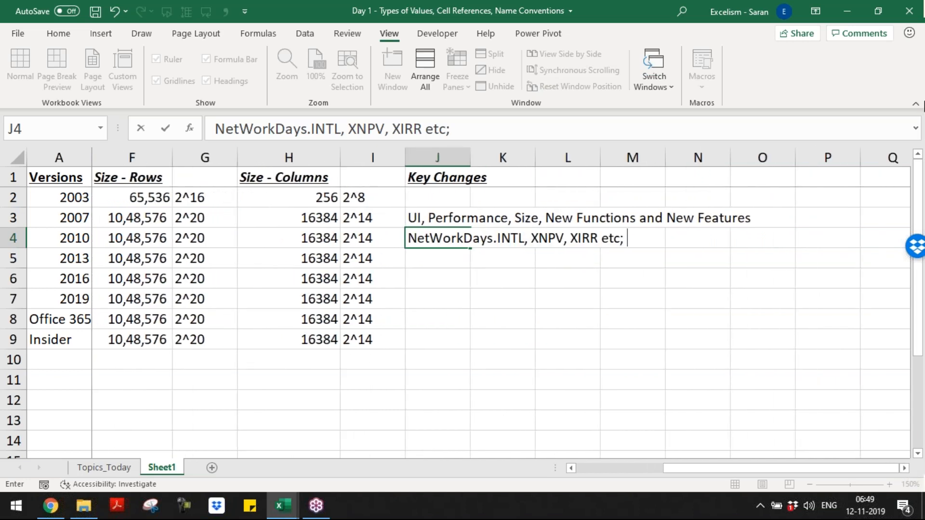
left_click(914, 51)
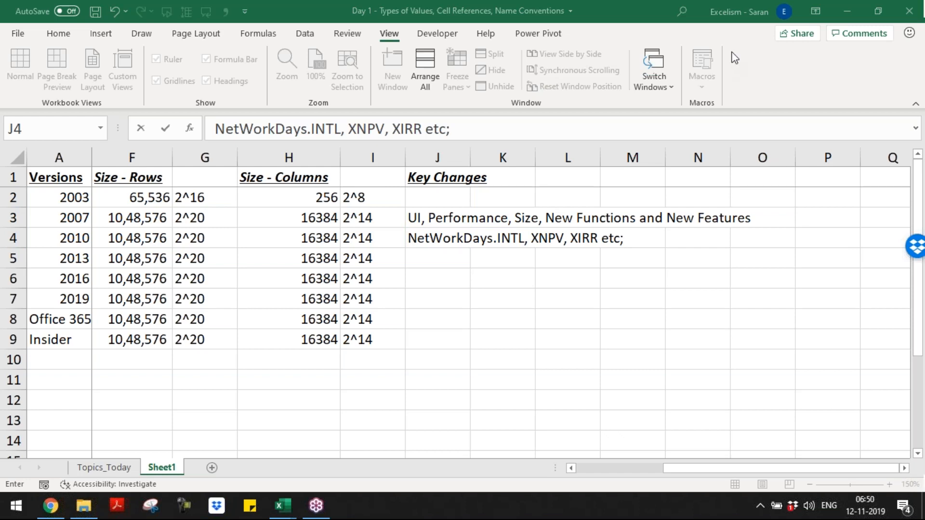
left_click(648, 235)
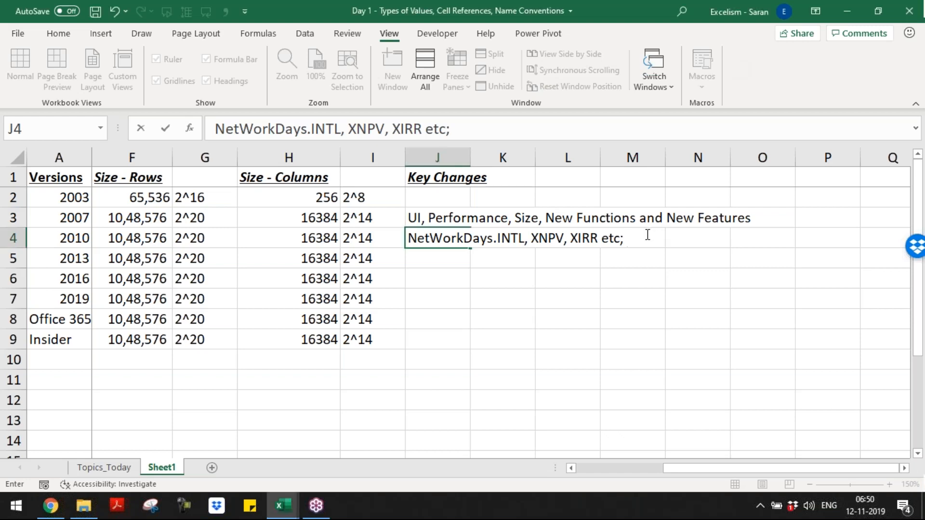
type("Slc")
key("BackSpace")
type("icer")
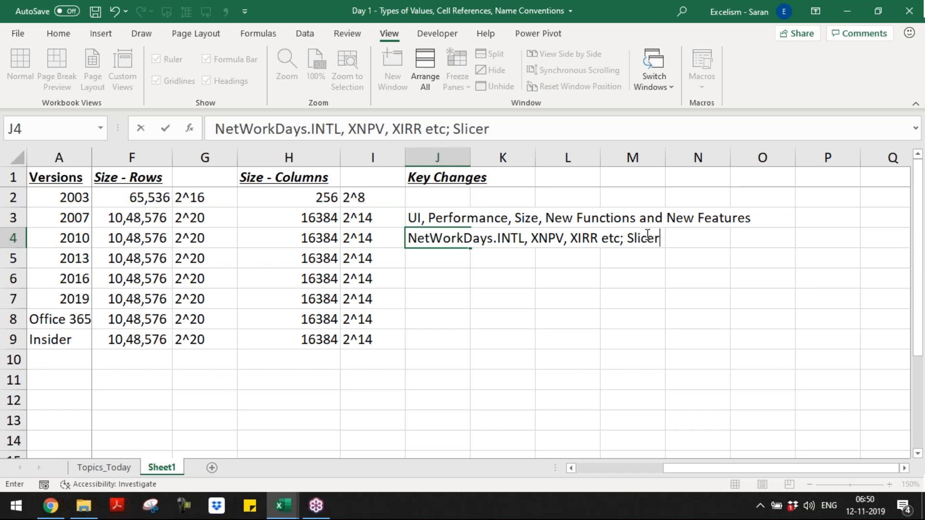
type(" (Pivot Tabels")
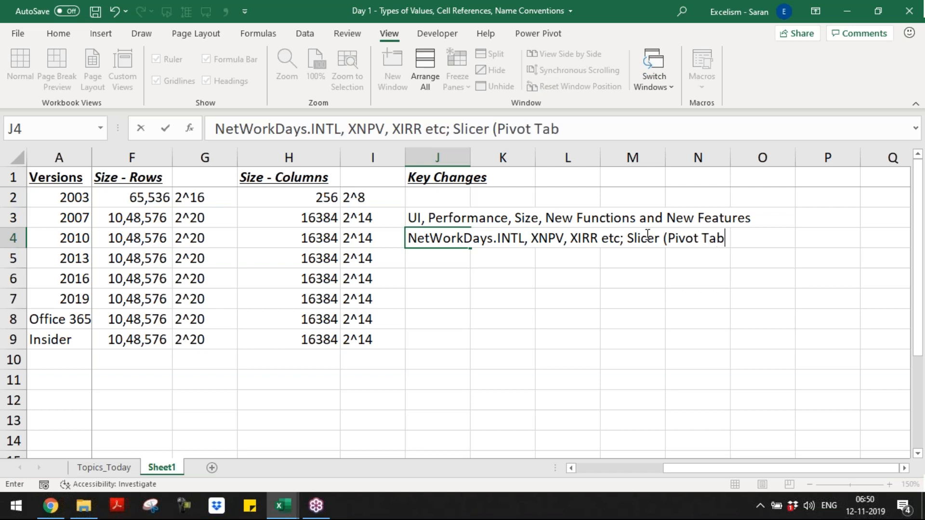
key("BackSpace")
key("BackSpace")
key("BackSpace")
type("les")
key("BackSpace")
key("BackSpace")
key("BackSpace")
type("les, Table")
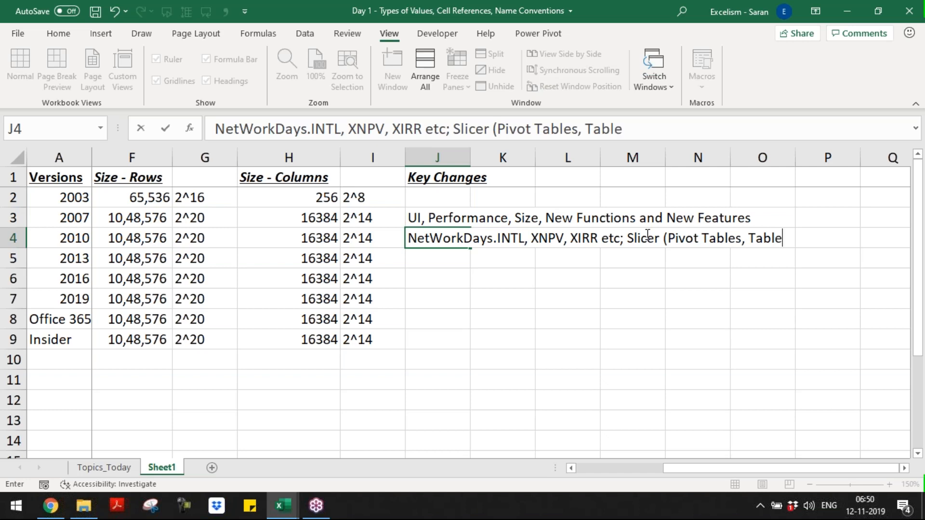
left_click(883, 241)
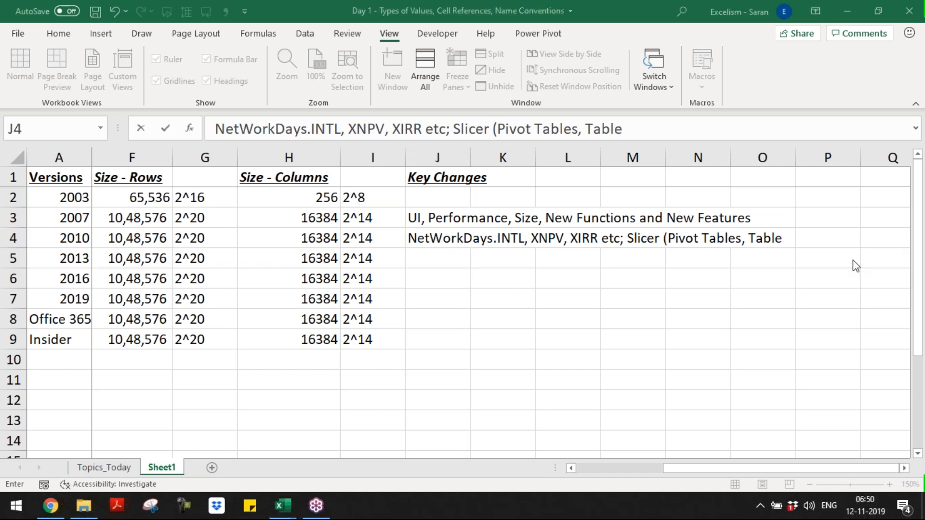
Step: Close the parenthesis in cell J4 and add ", Sparklines" to the version 2010 key changes
left_click(787, 239)
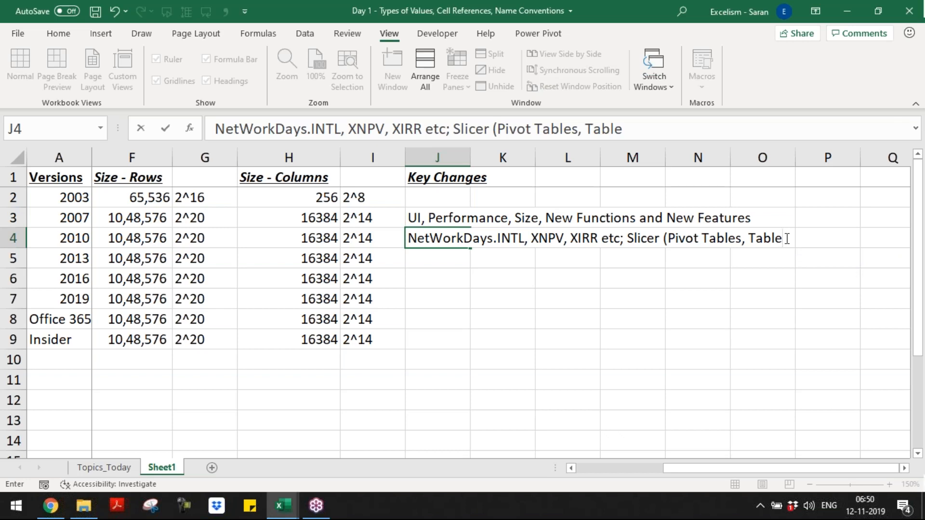
type("),")
type("Spa")
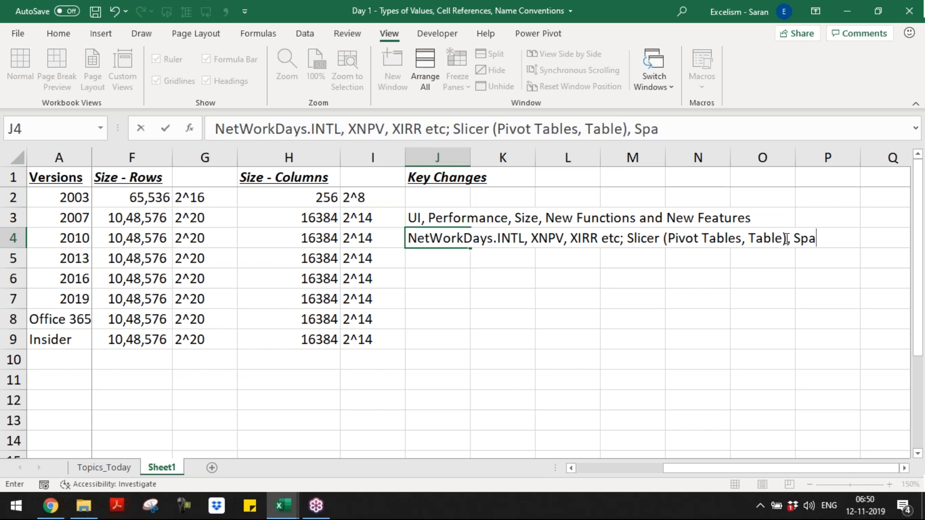
type("rklines")
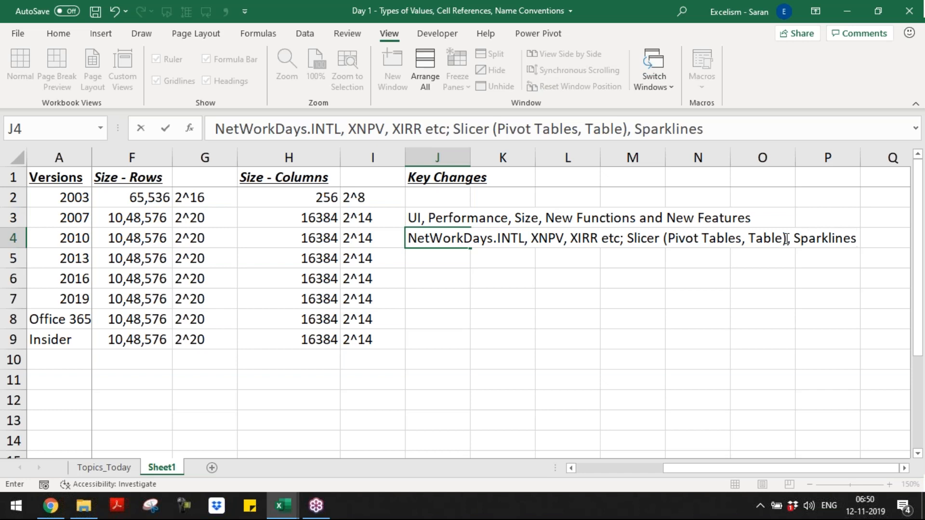
key("Return")
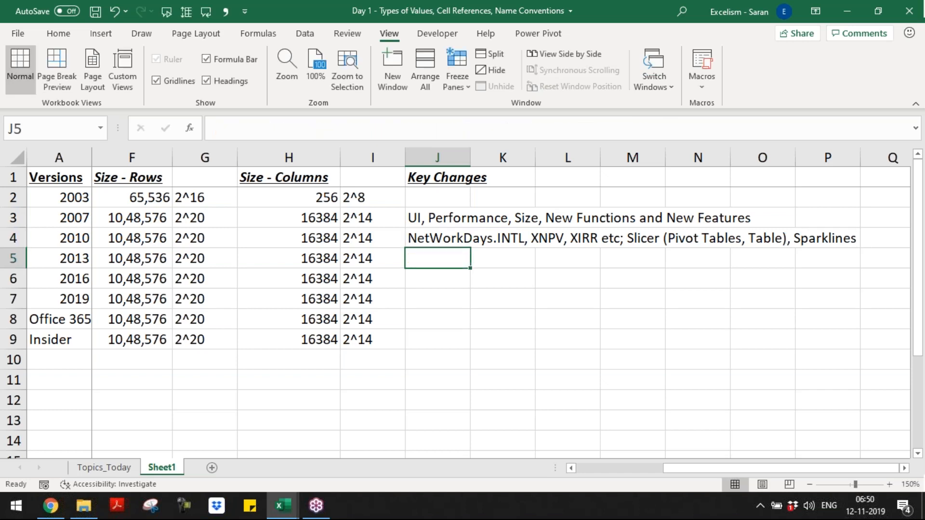
Step: Extend the version 2010 key changes in cell J4 with "; Power Query, Power Pivot"
key("Up")
key("F2")
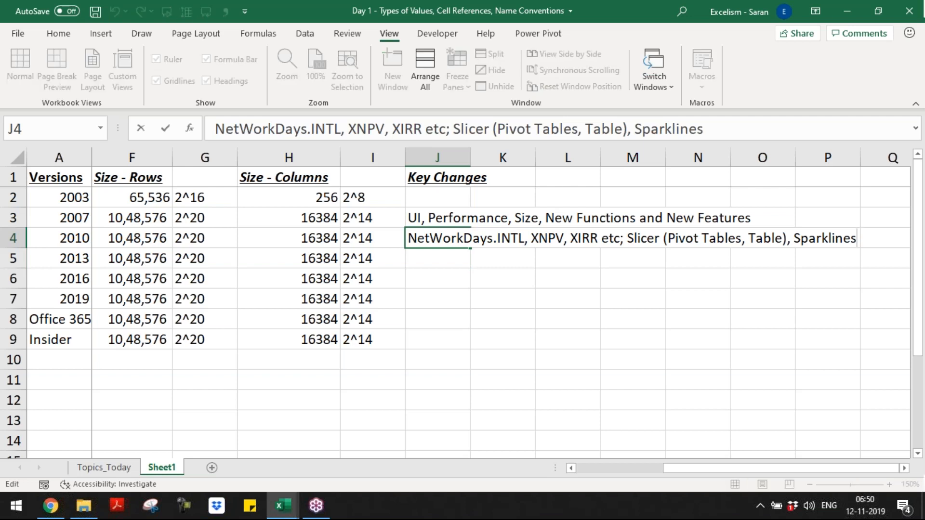
type("; Powr")
key("BackSpace")
type("er Query, Po")
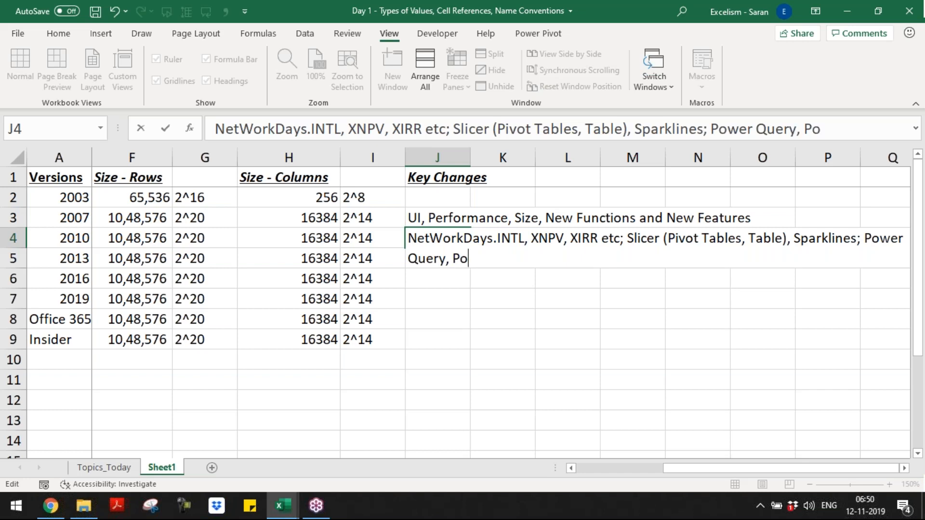
type("wer Pivot ar")
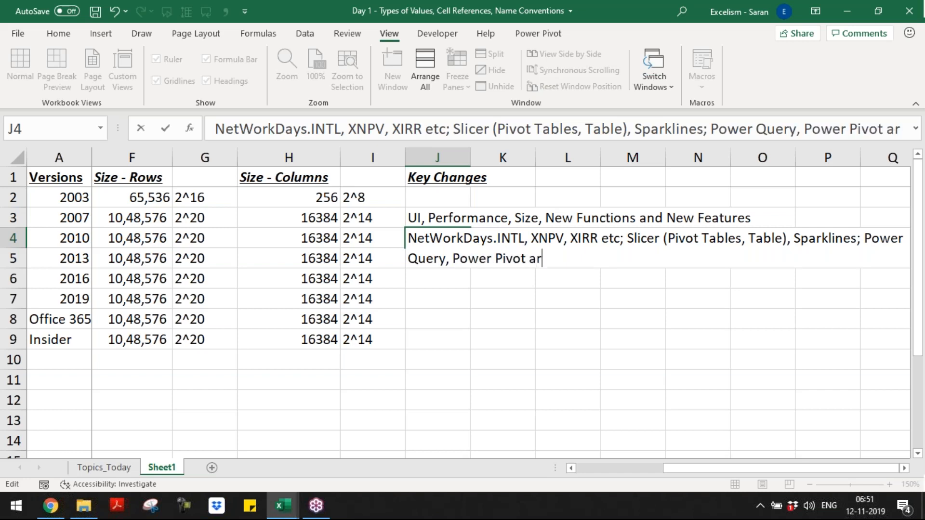
Step: Finish the cell J4 text after "Power Pivot" with "introduced in 2010 as Add-In"
type("e")
key("BackSpace")
key("BackSpace")
key("BackSpace")
key("BackSpace")
type("introd")
type("uct")
key("BackSpace")
type("ed in 2010")
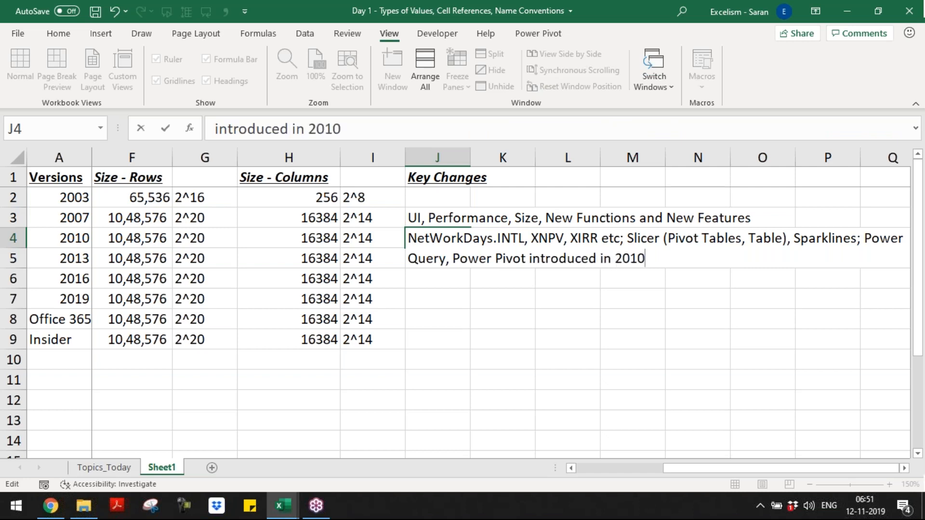
type(" as add")
key("BackSpace")
key("BackSpace")
key("BackSpace")
type("Add-In")
key("Return")
key("Up")
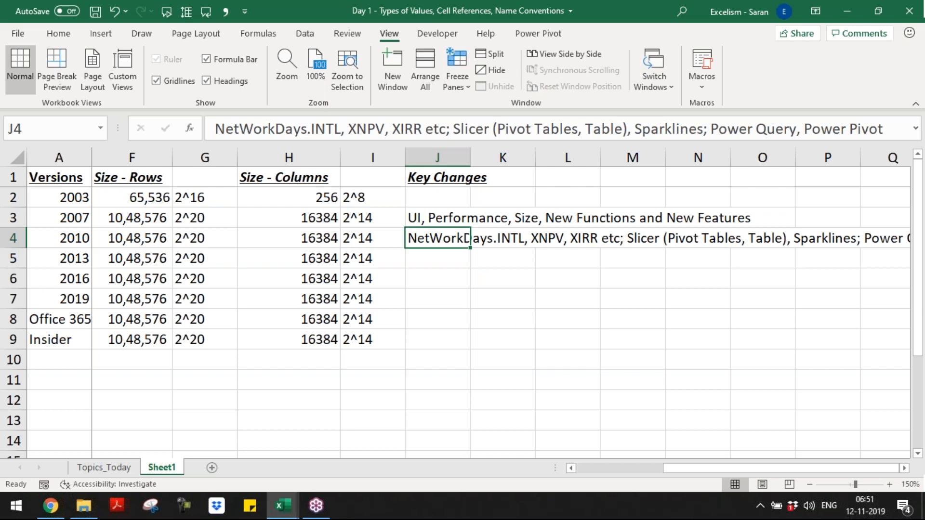
Step: Enter "FlashFill, Recommended Pivot Tables, Recommended Charts, Timeline in Pivot Tables" in cell J5 as the key changes for version 2013
left_click(437, 259)
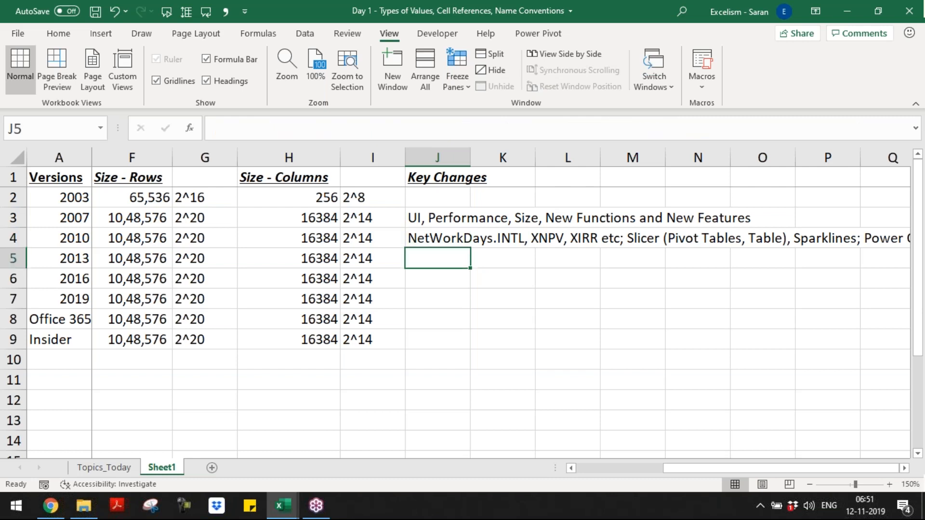
left_click(918, 217)
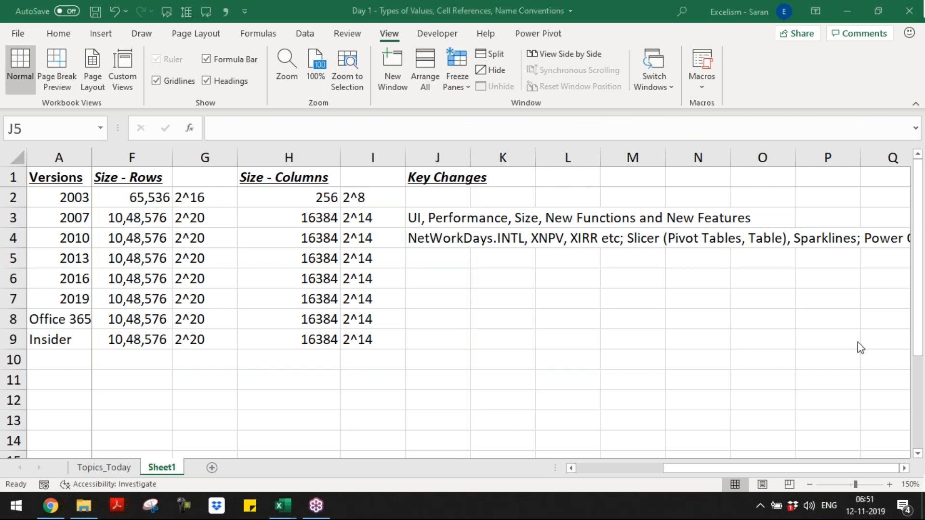
left_click(444, 254)
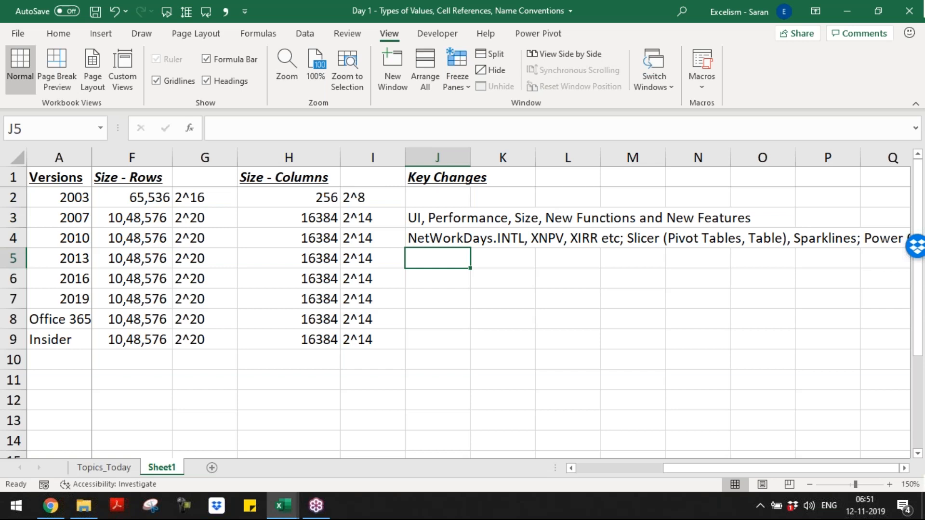
type("FlashF")
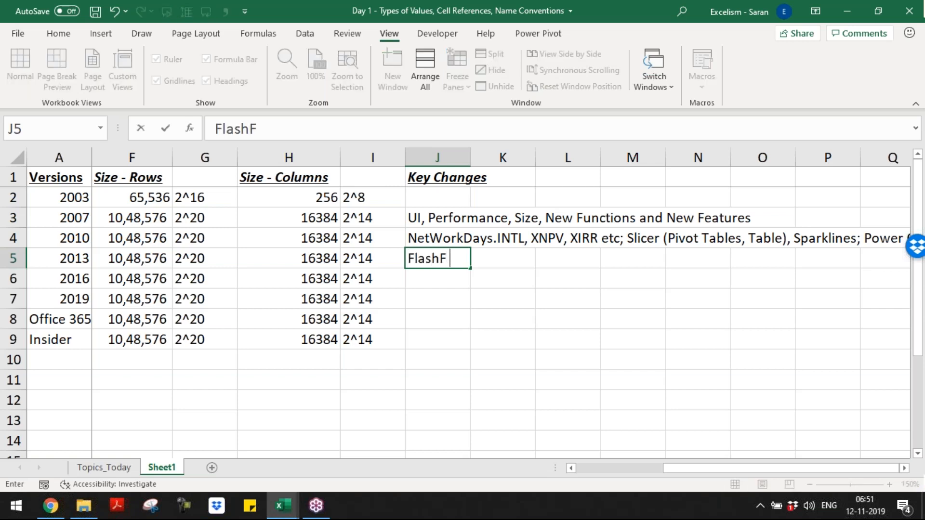
type("ill,")
type("Reco")
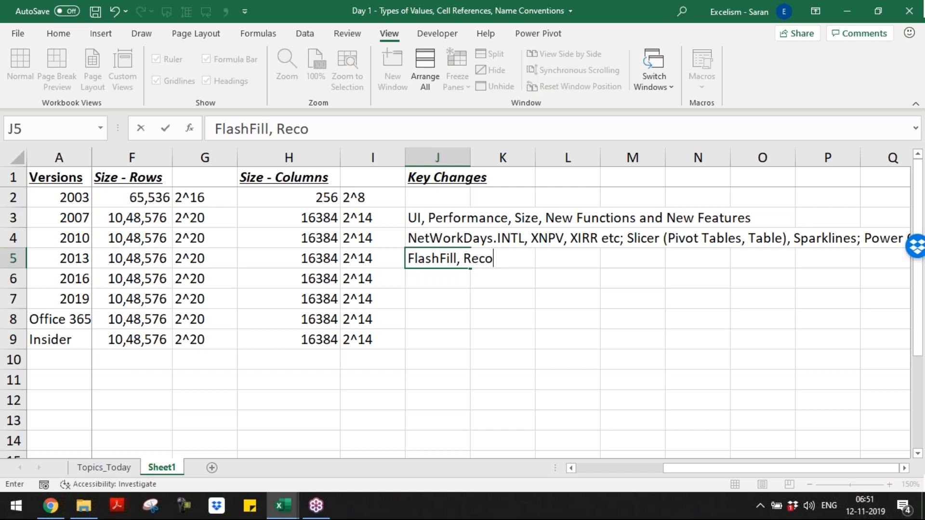
type("mmended Pivot Tables, Recommended Charts, ")
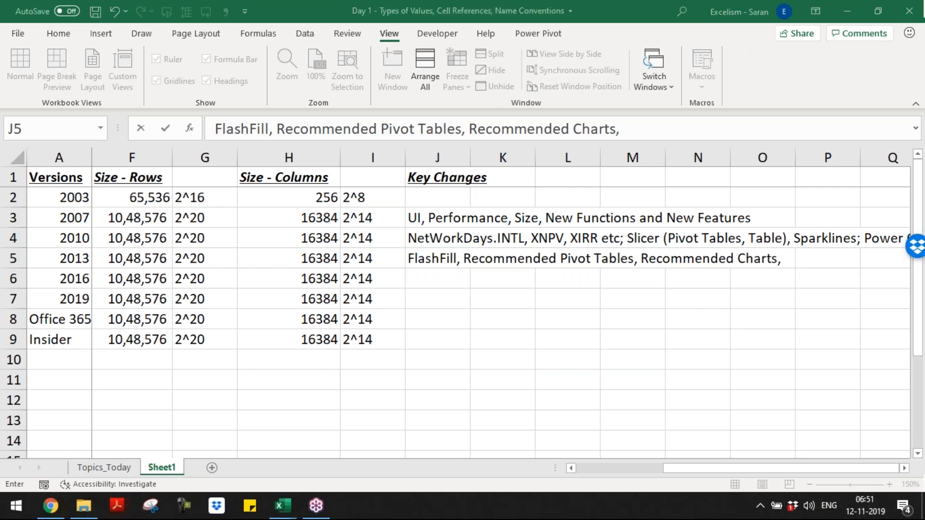
type("T")
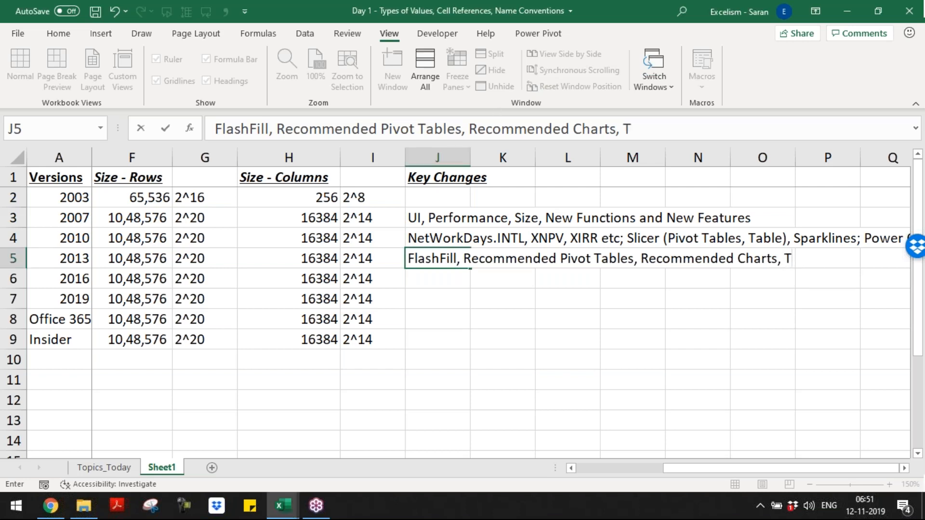
type("imeline in")
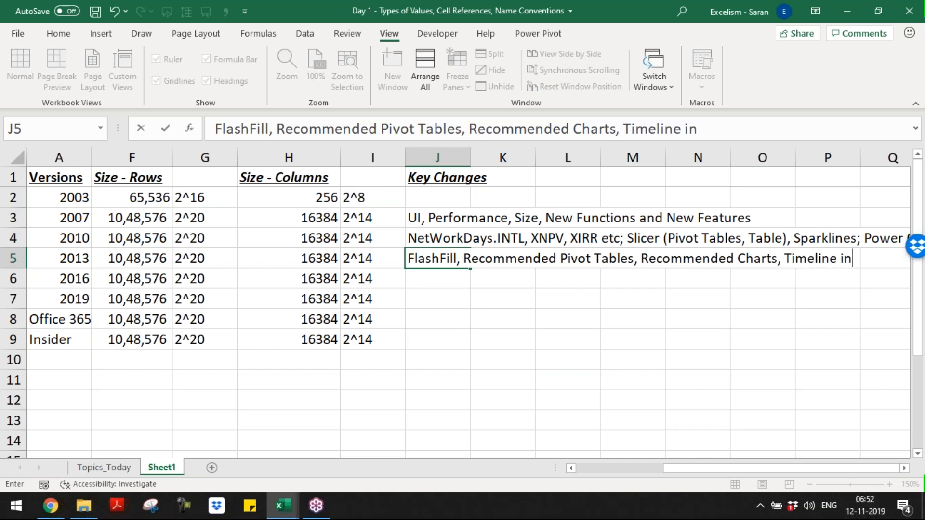
type(" Pivot Tables")
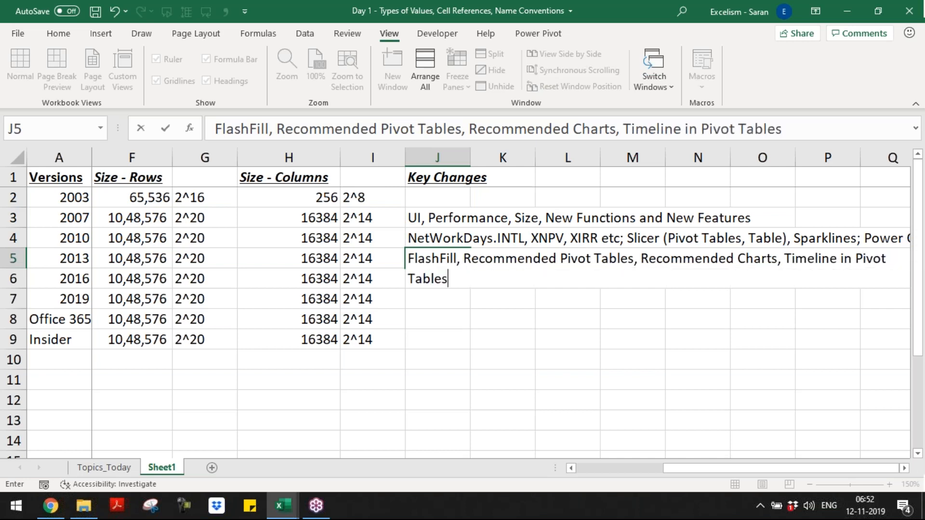
key("Return")
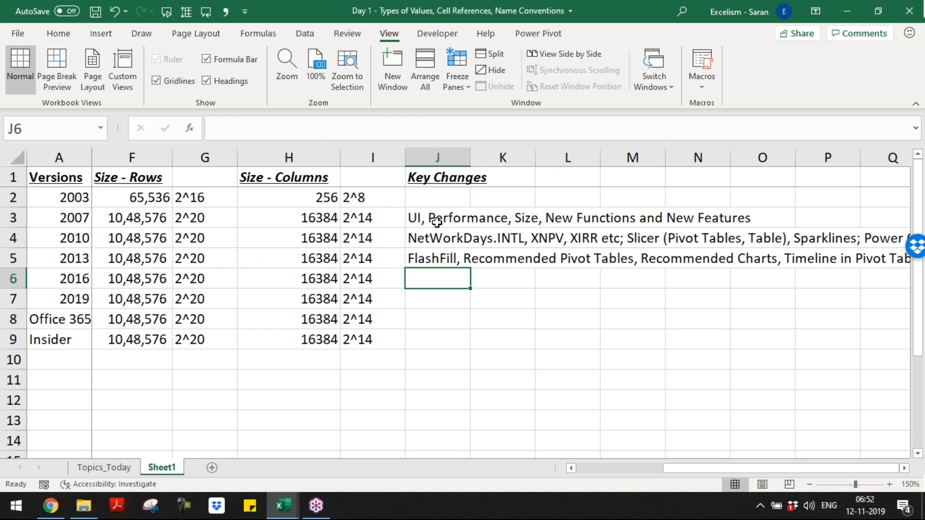
Step: Enter "Power Query, Power Pivot are part of 2016 Version" in cell J6 as the key changes for version 2016
left_click(887, 243)
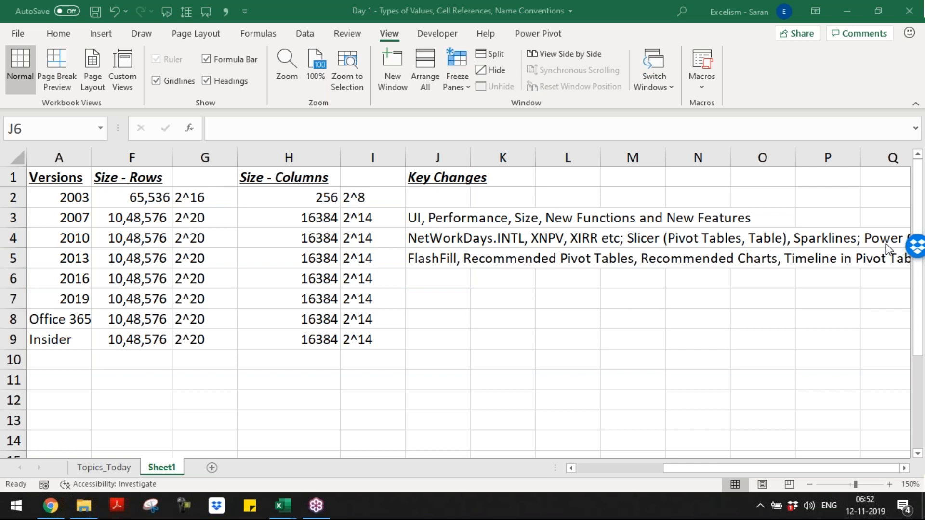
left_click(442, 287)
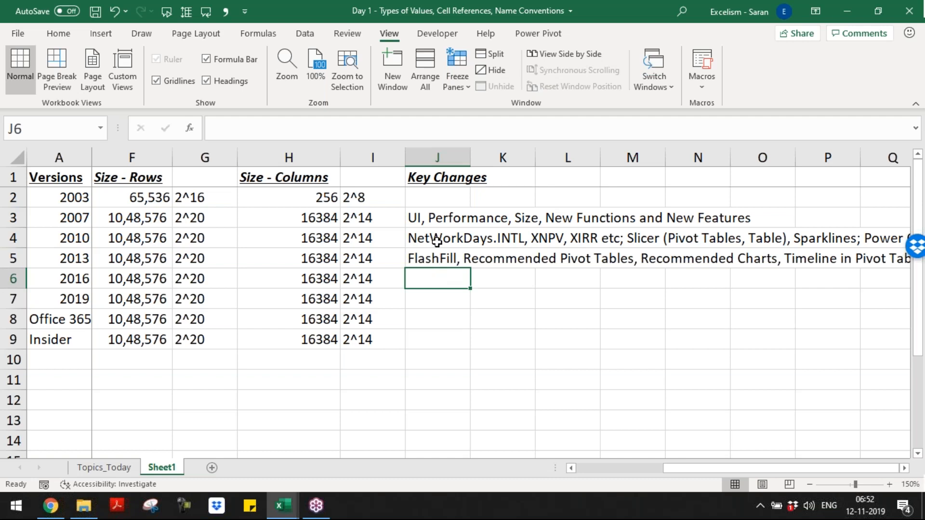
left_click(879, 240)
left_click(411, 273)
type("Power Quert")
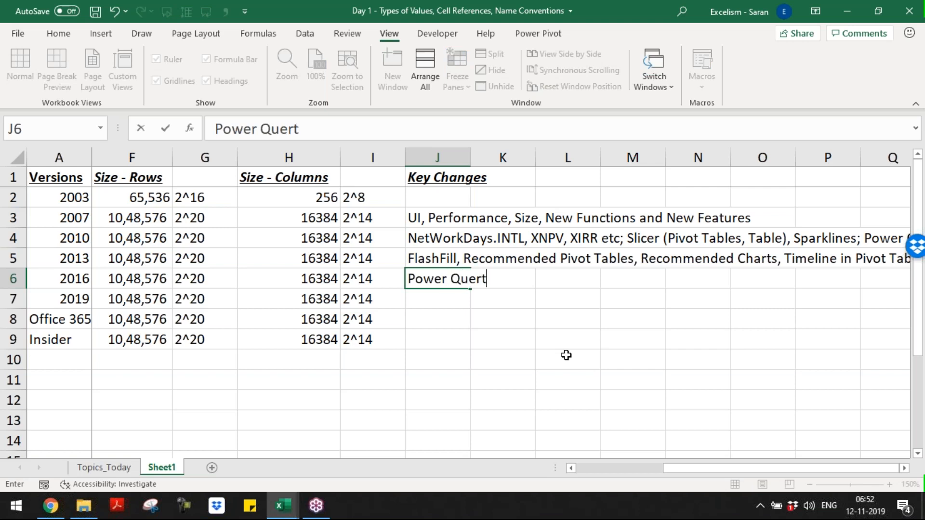
key("BackSpace")
type("y, Power Pivot aser")
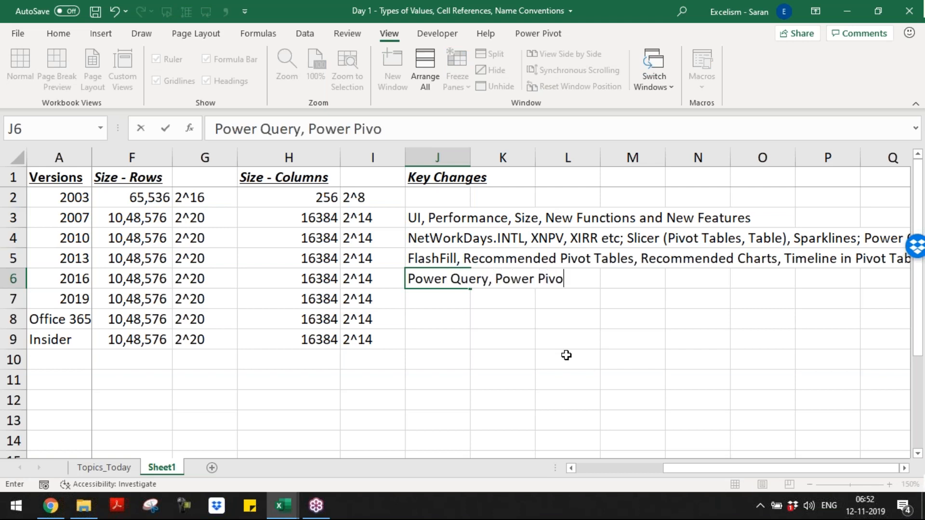
key("BackSpace")
key("BackSpace")
key("BackSpace")
type("re part of ")
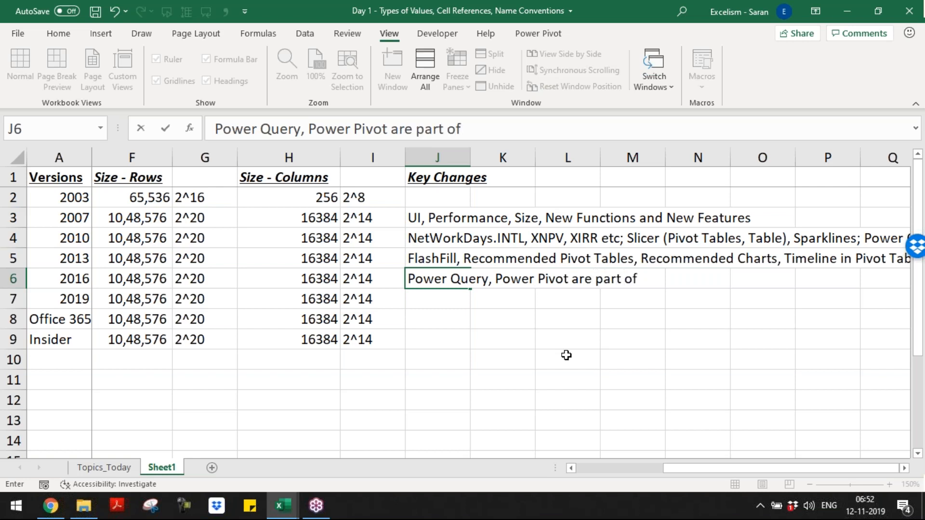
type("2016 Version")
key("Return")
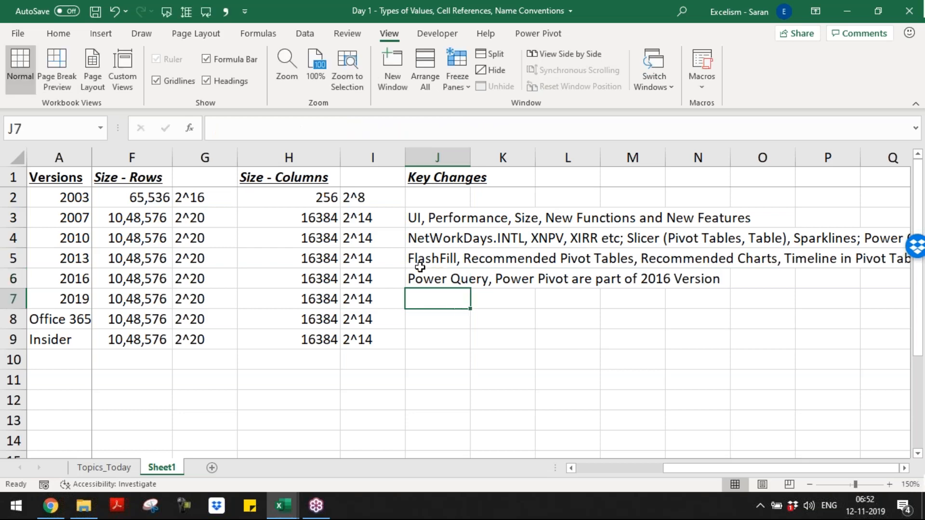
Step: Compare the version 2016 row with the rows for versions 2010 and 2013
left_click(434, 281)
left_click(12, 278)
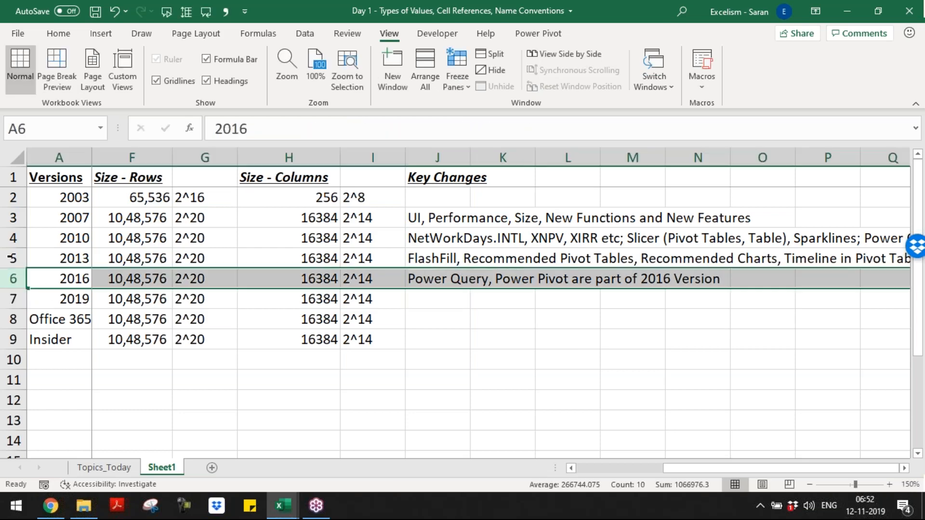
left_click_drag(11, 238, 11, 258)
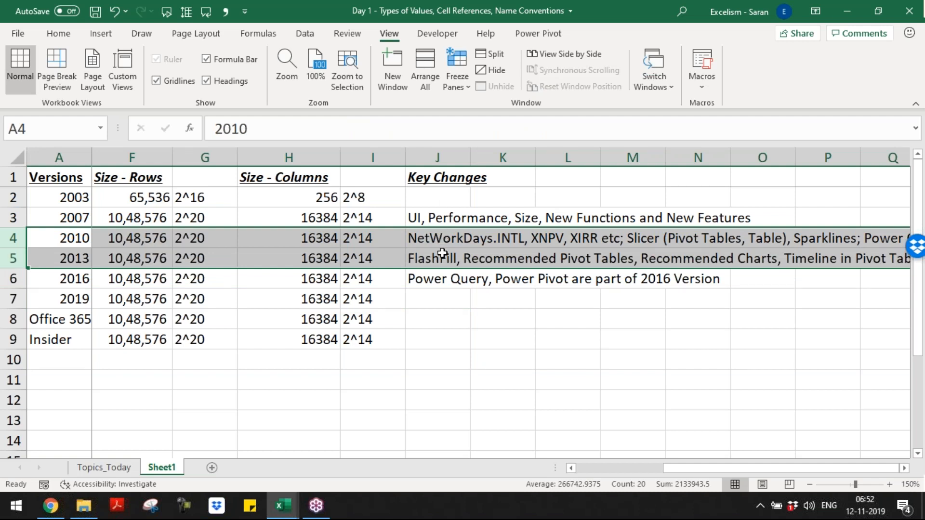
left_click(441, 281)
left_click(440, 296)
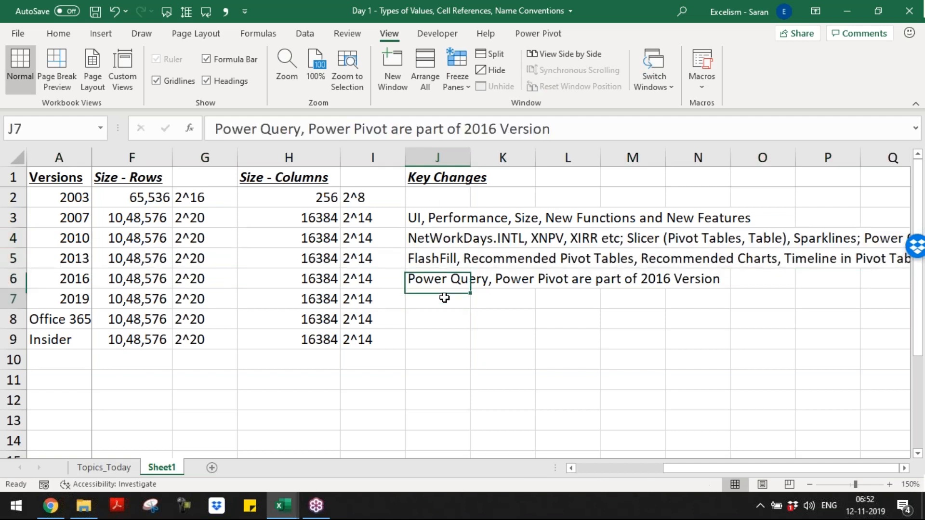
Step: Enter "IDEAs, Data Types" in cell J7 as the key changes for version 2019
left_click(73, 300)
left_click(455, 299)
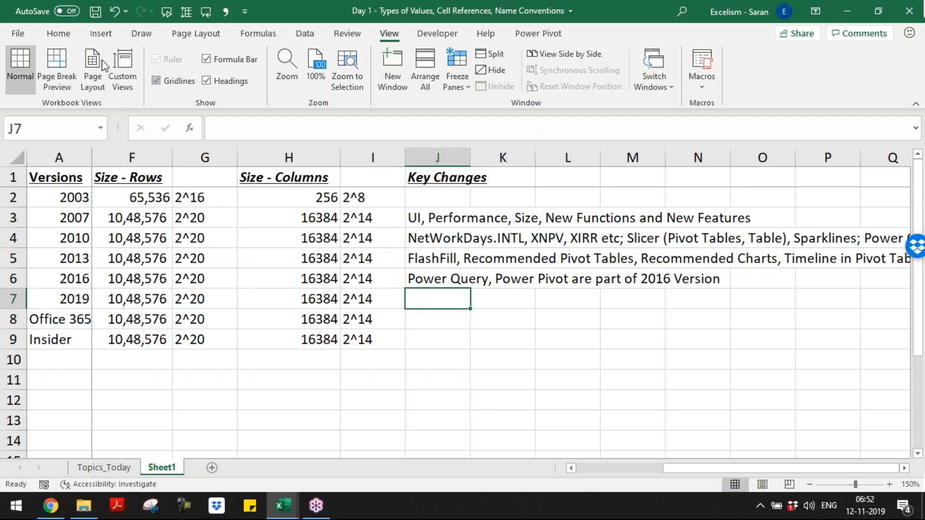
left_click(69, 41)
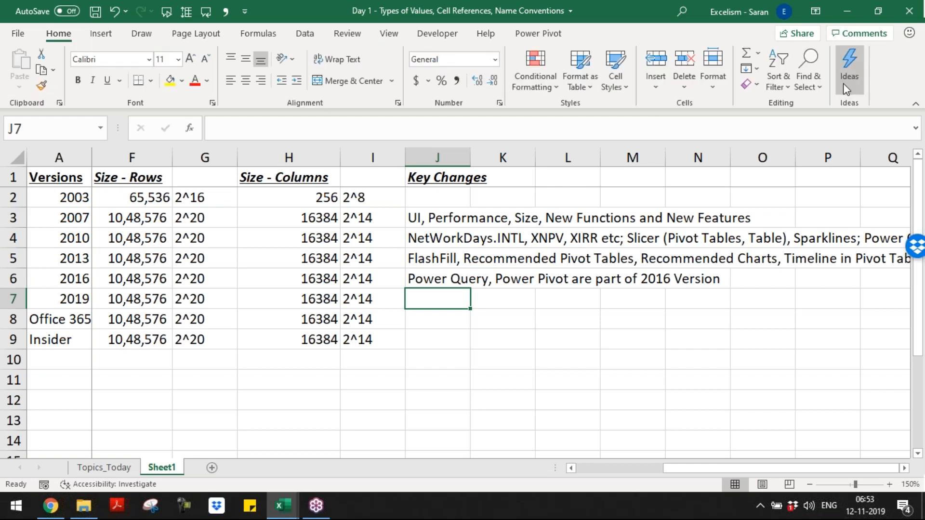
type("IDEAs,")
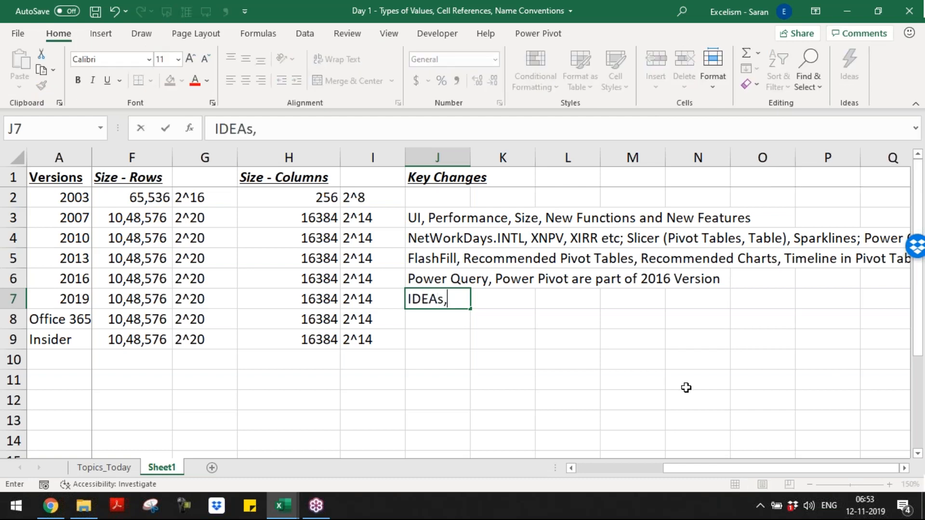
left_click(305, 35)
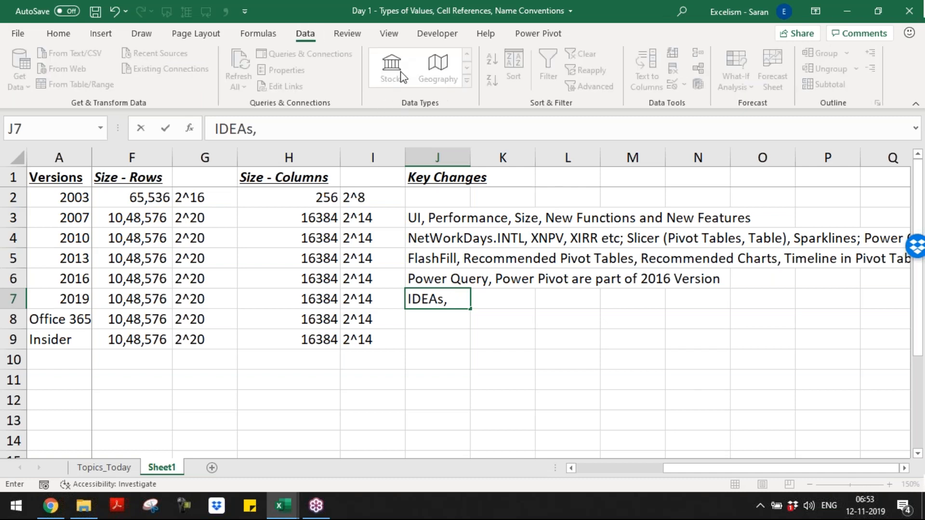
type("Data Types,")
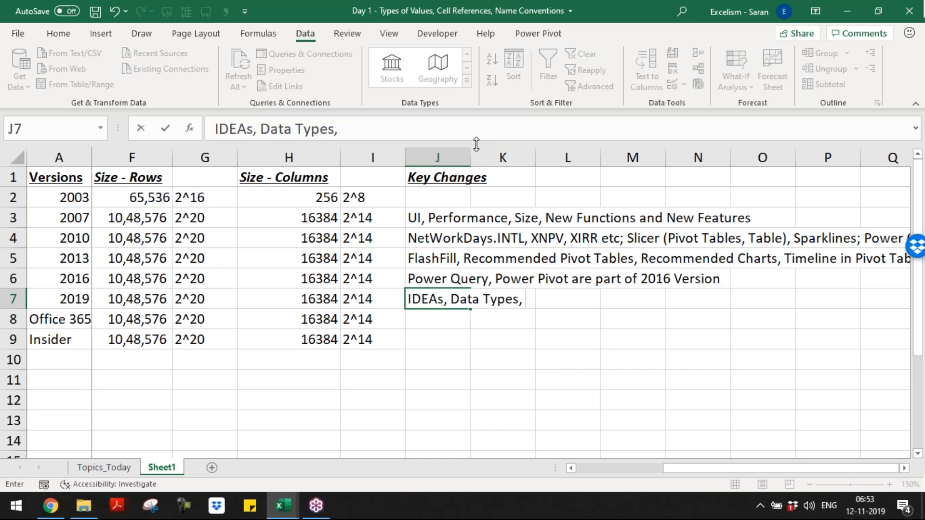
key("BackSpace")
key("BackSpace")
key("ctrl+Return")
Step: Extend the cell J7 text with "; Dynamic Arrays; Dynamic Array Functions includes Filter, Sort, Unique, Sequence etc"
key("Down")
key("Up")
key("F2")
type("; Dynamic Arrays")
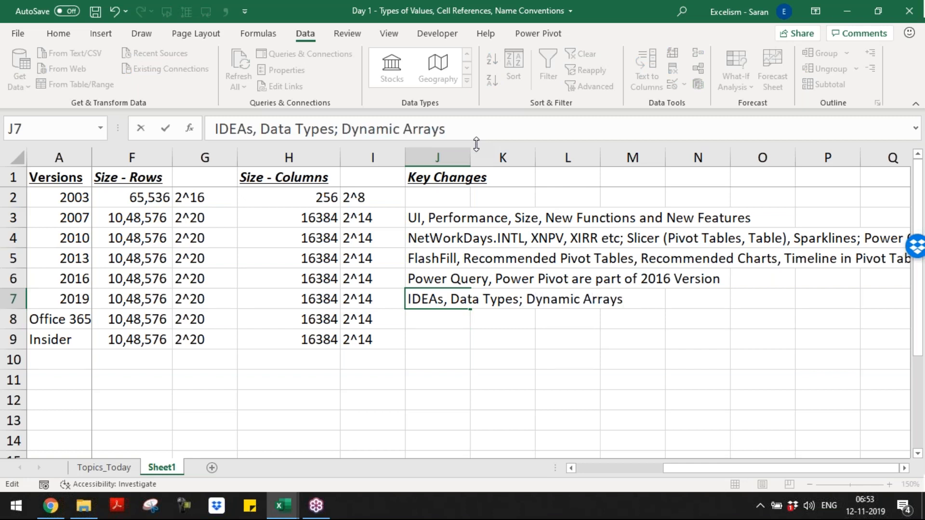
type("; Dynamic ")
type("Array")
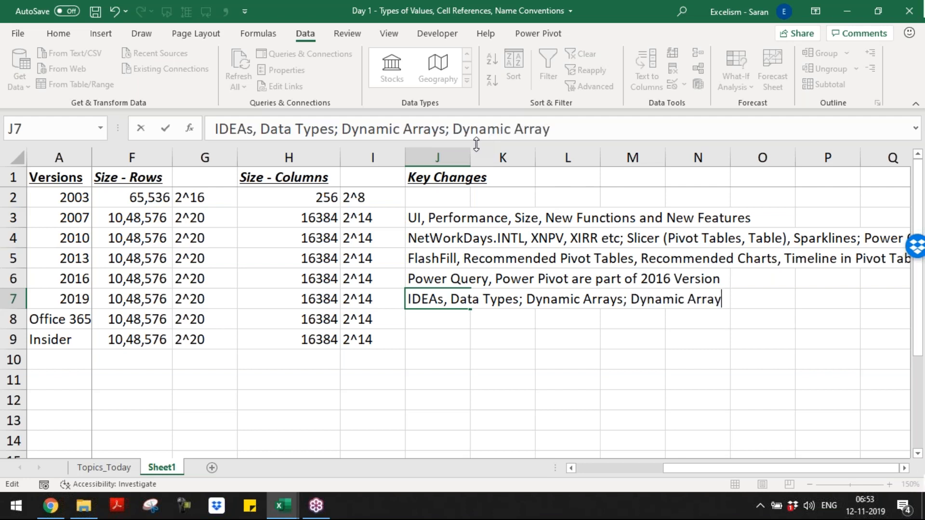
type(" Functions,")
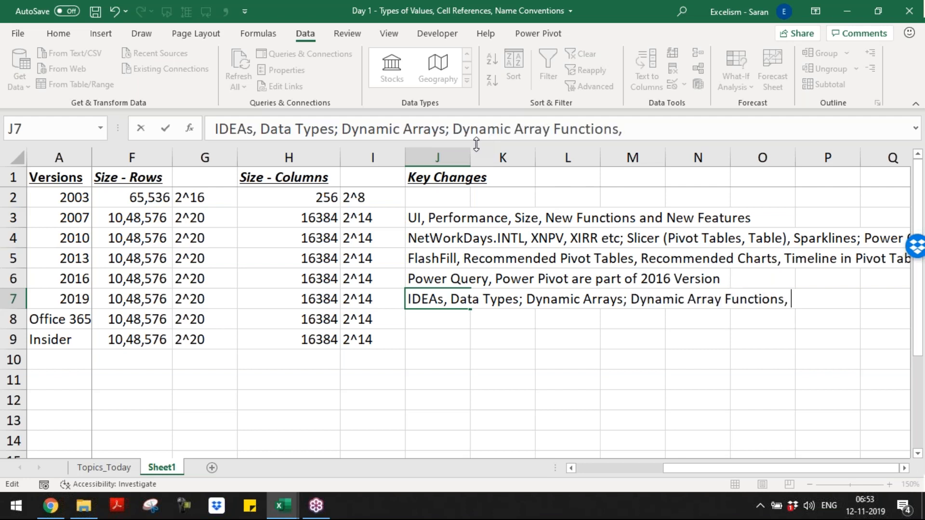
key("BackSpace")
key("BackSpace")
type("includes")
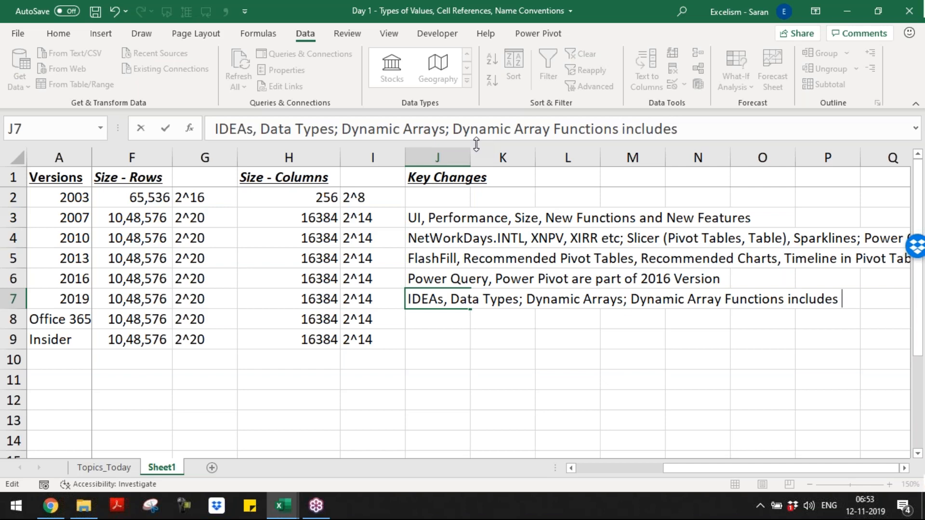
type("Filter")
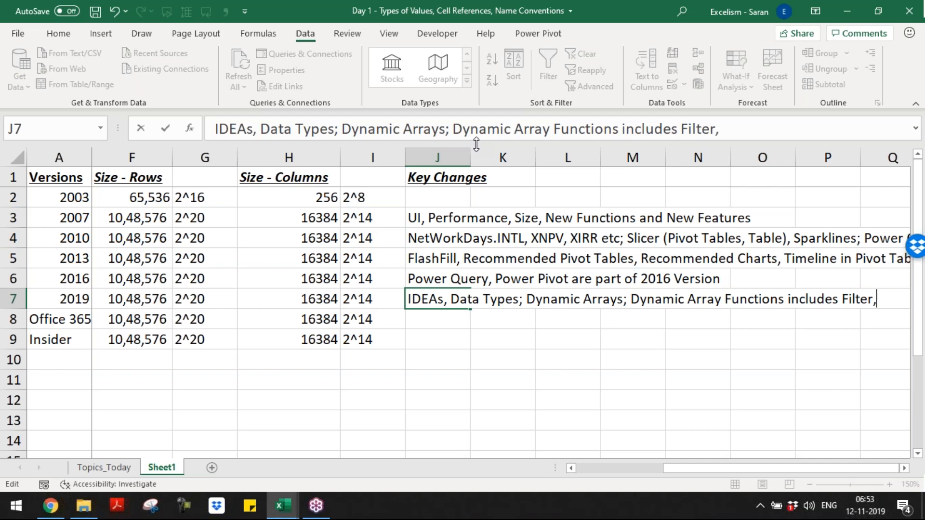
type(", Sort, Unique")
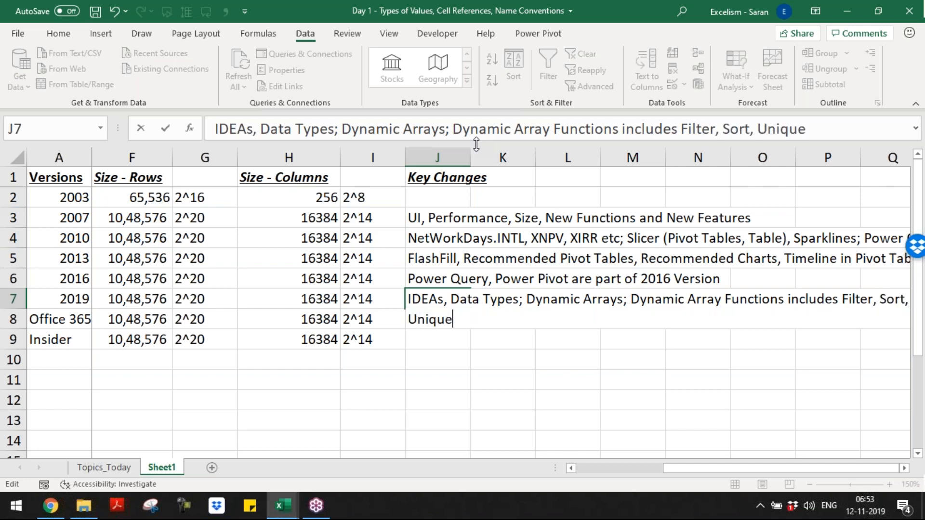
type(", Sequence etc")
key("Return")
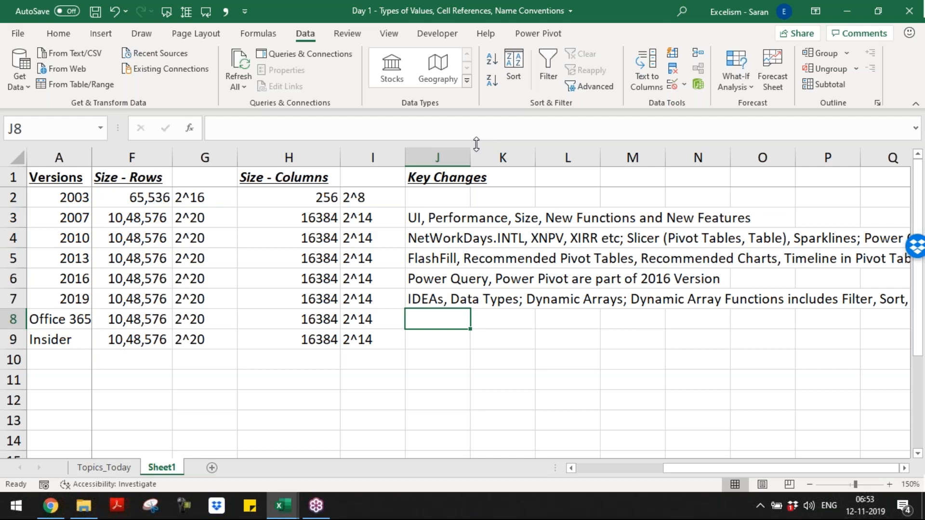
Step: Copy the version 2019 key changes from cell J7 into cell J8 for Office 365
key("Up")
key("ctrl+c")
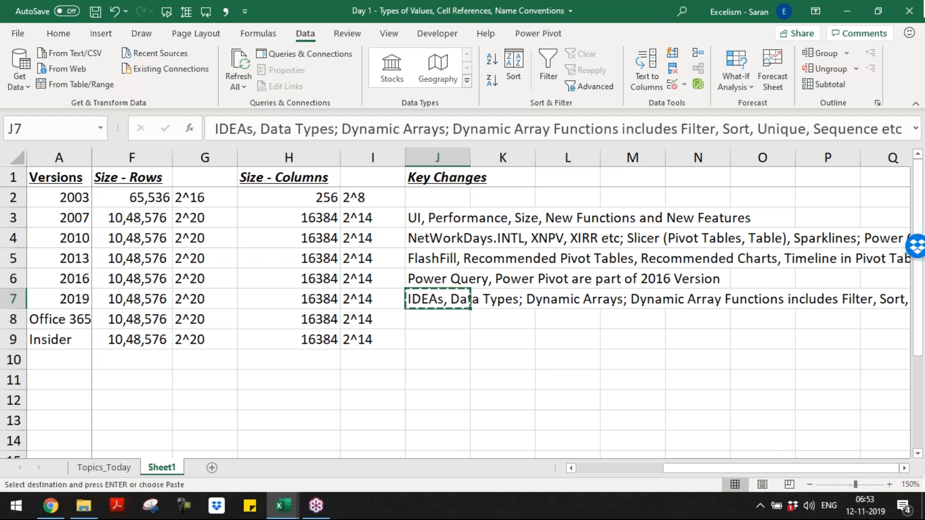
key("Down")
key("Return")
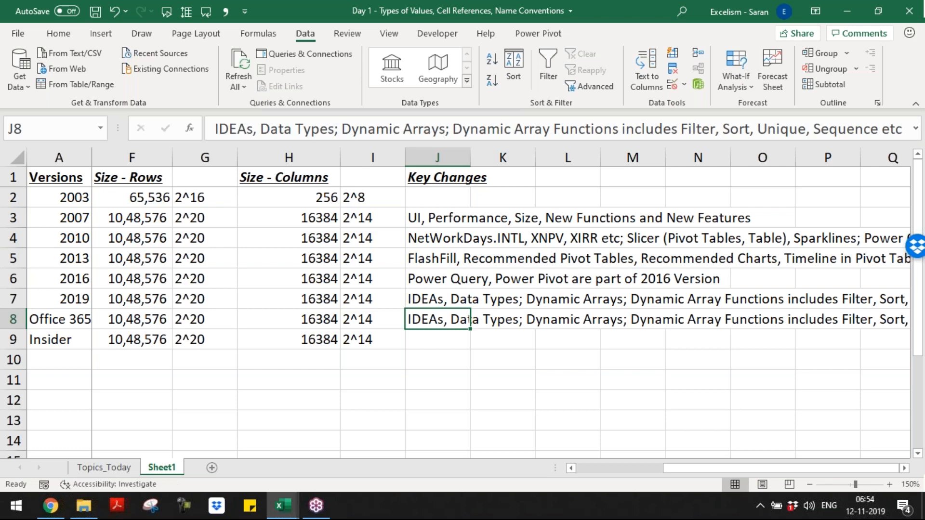
Step: Enter "Xlookup, Xmatch" in cell J9 as the key changes for the Insider version
key("Up")
key("Down")
key("Down")
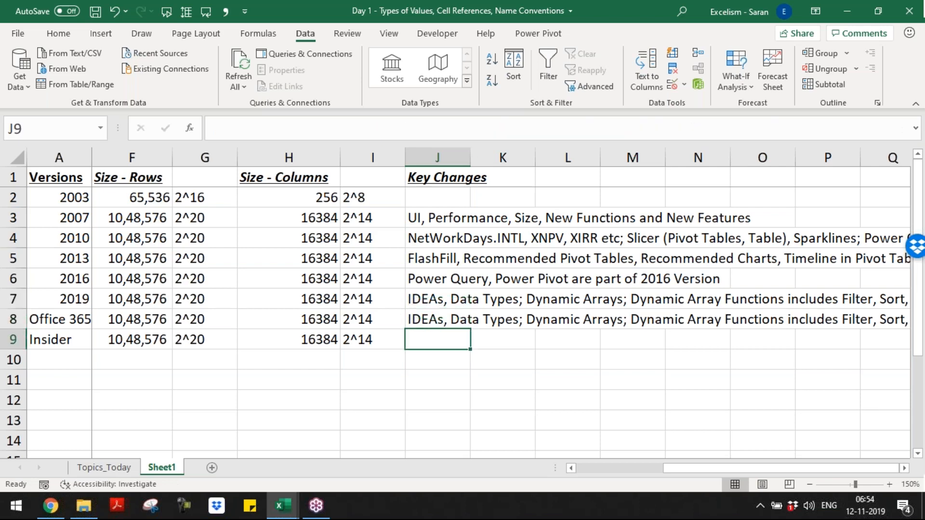
type("Xlookup")
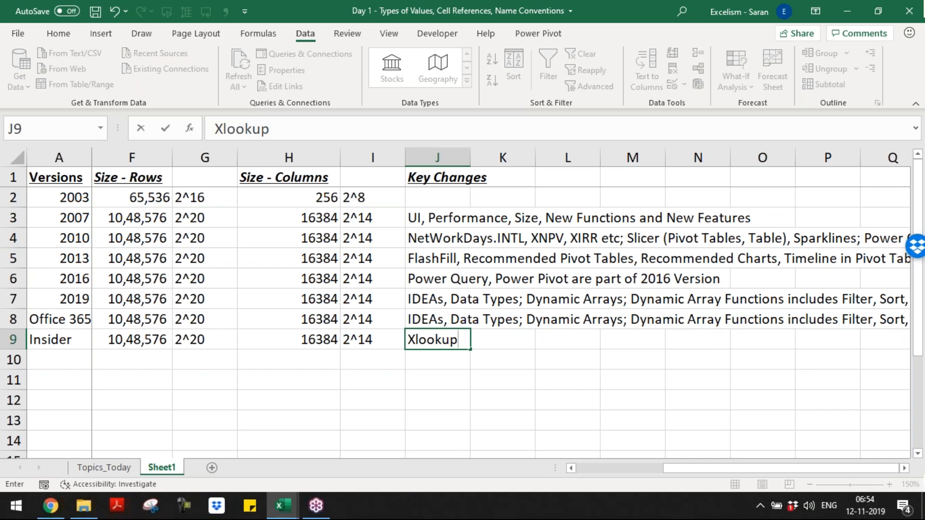
type(",")
type(" X")
type("Matc")
key("BackSpace")
type("tch")
key("Return")
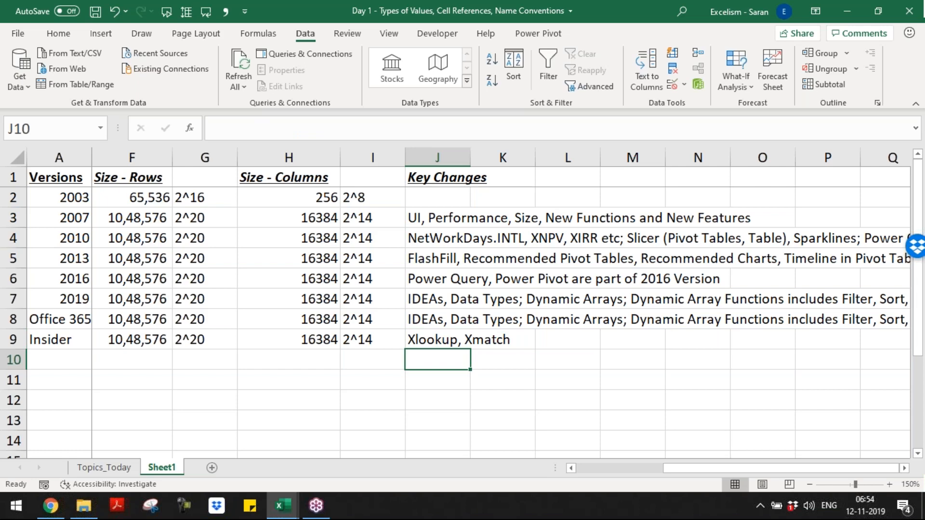
Step: Return to the start of the comparison table and rename Sheet1 as "Versions"
key("ctrl+Home")
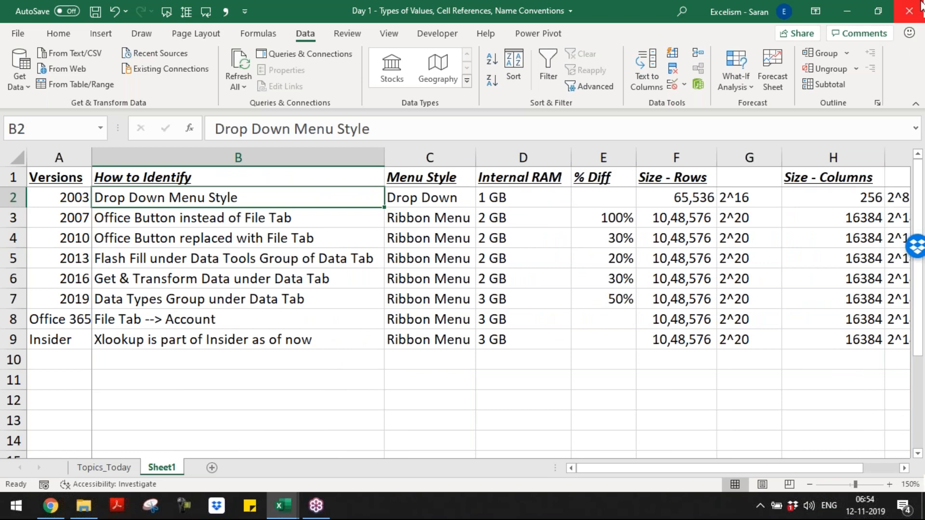
left_click(922, 53)
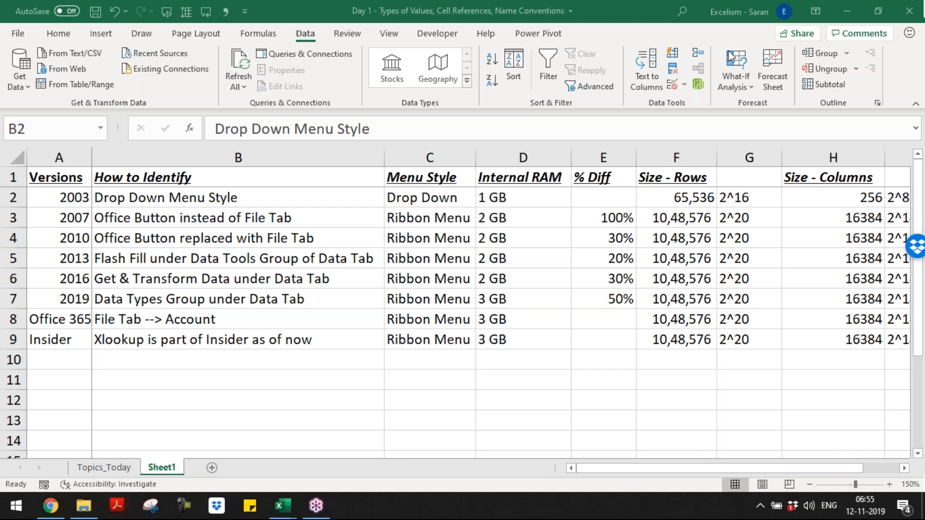
double_click(172, 471)
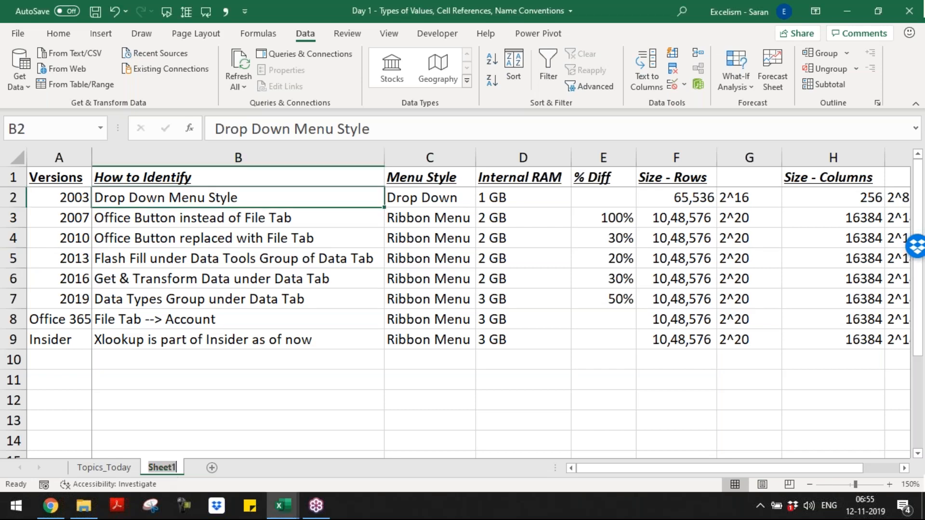
type("Versions")
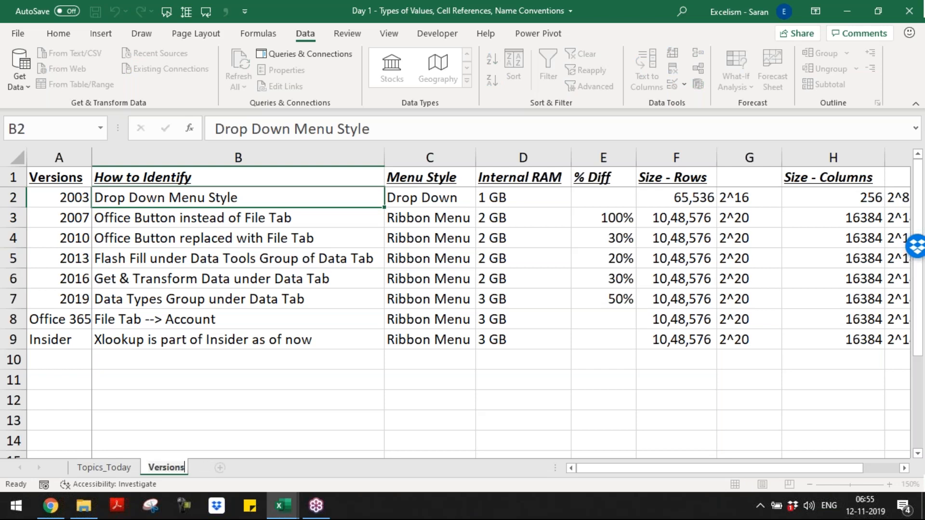
key("Return")
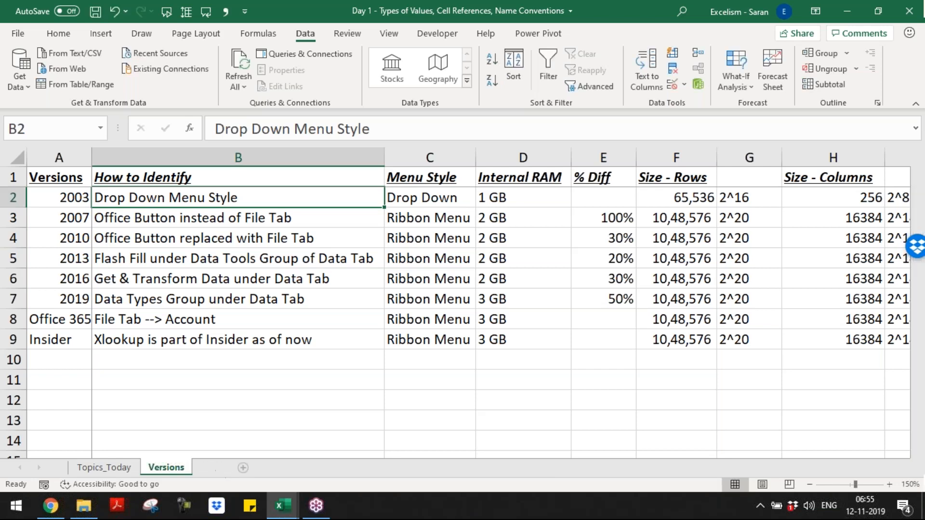
Step: Add a new worksheet after Versions and name it "Format Extentions"
left_click(258, 468)
double_click(215, 468)
type("Format Extentions")
key("Return")
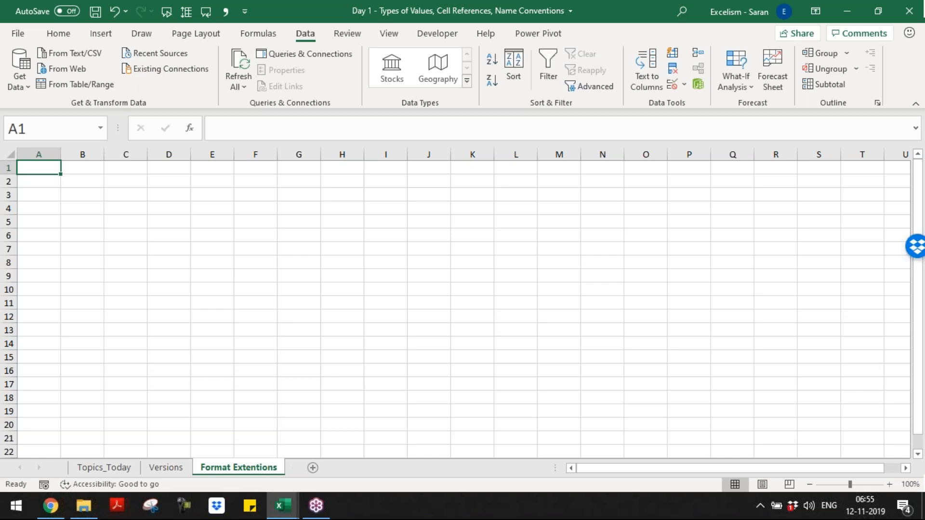
Step: Set the zoom of the Format Extentions sheet to 180%
left_click(890, 484)
left_click(890, 484)
left_click(890, 484)
left_click(890, 484)
left_click(890, 484)
left_click(890, 484)
left_click(890, 484)
left_click(891, 485)
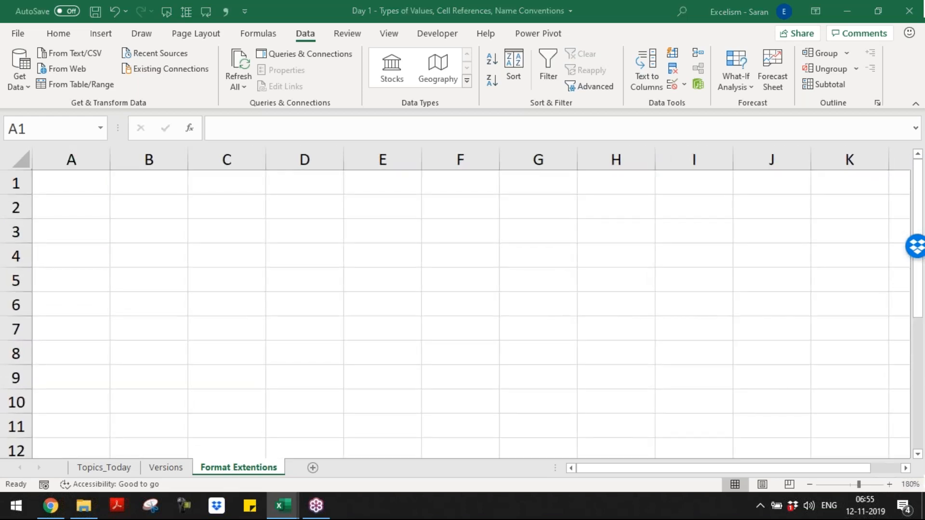
Step: Switch to the Batch 9 folder in File Explorer and look at the file types available for a new item
key("alt+Tab")
key("Tab")
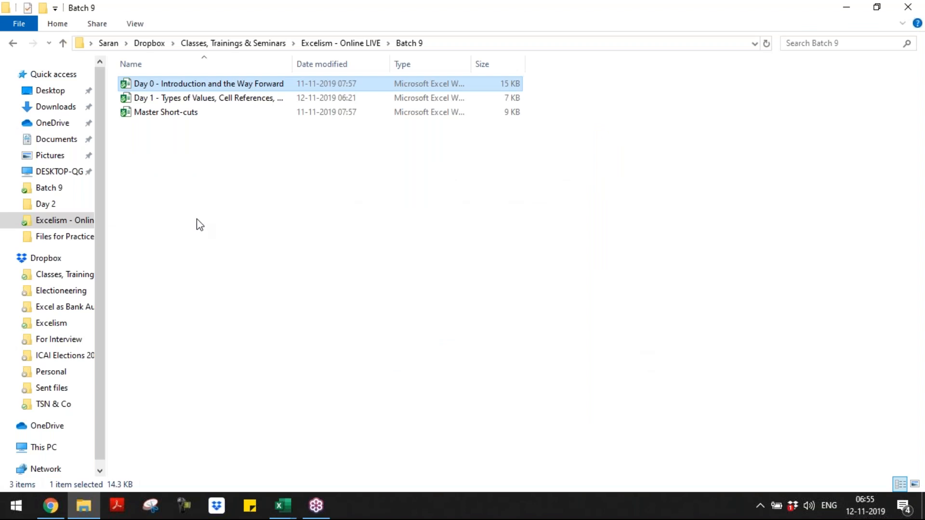
left_click(197, 219)
right_click(197, 219)
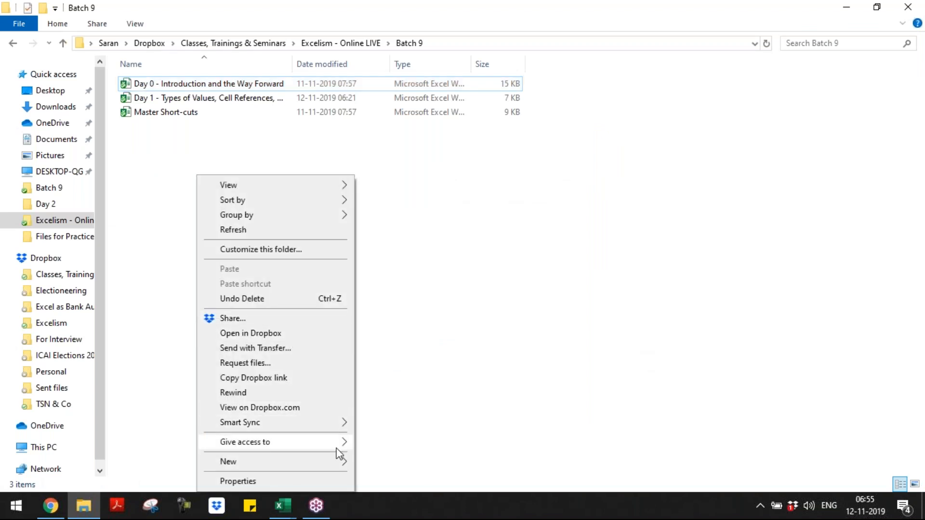
mouse_move(339, 464)
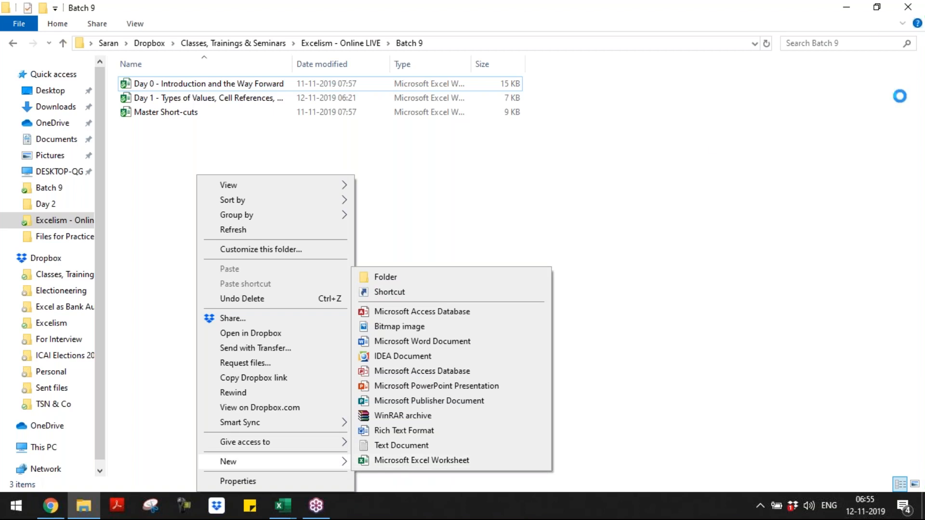
left_click(915, 71)
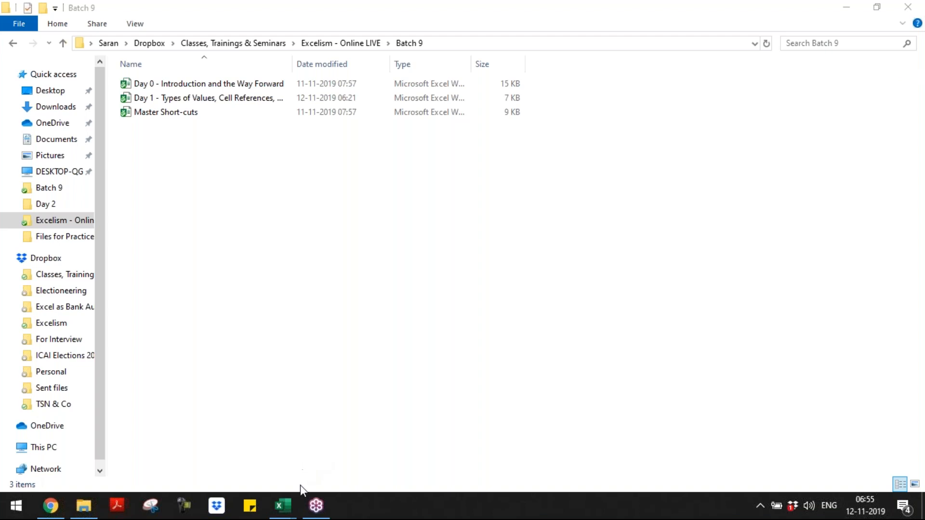
Step: Create a new Microsoft Excel Worksheet file named "Sample" in the Batch 9 folder
right_click(198, 194)
mouse_move(311, 444)
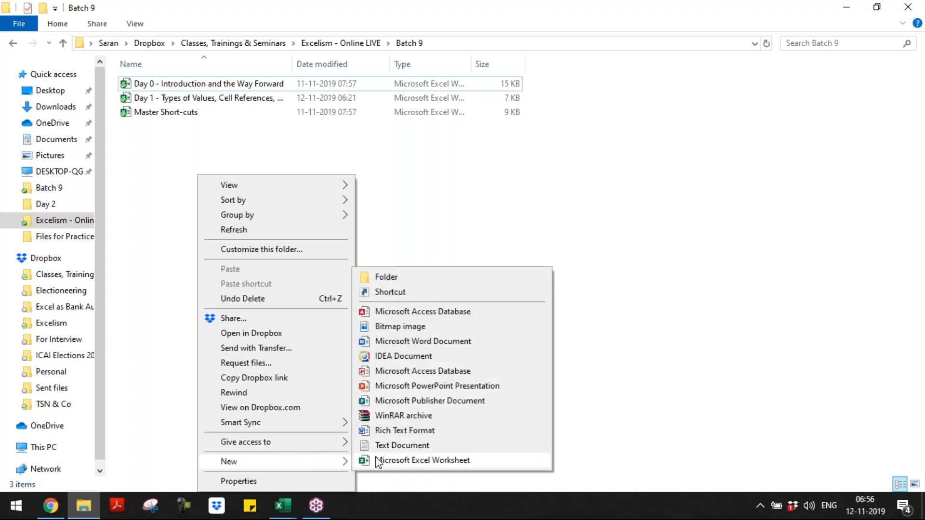
left_click(378, 461)
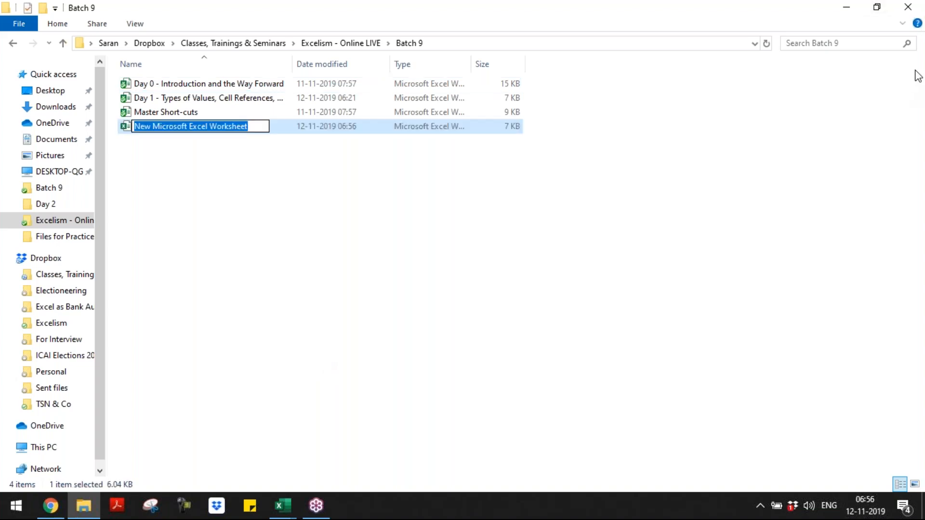
type("Sample")
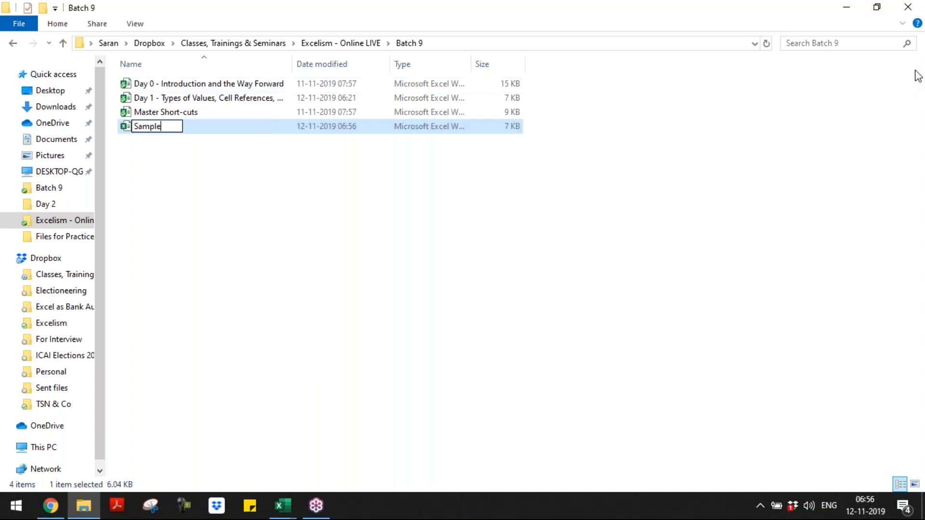
key("Return")
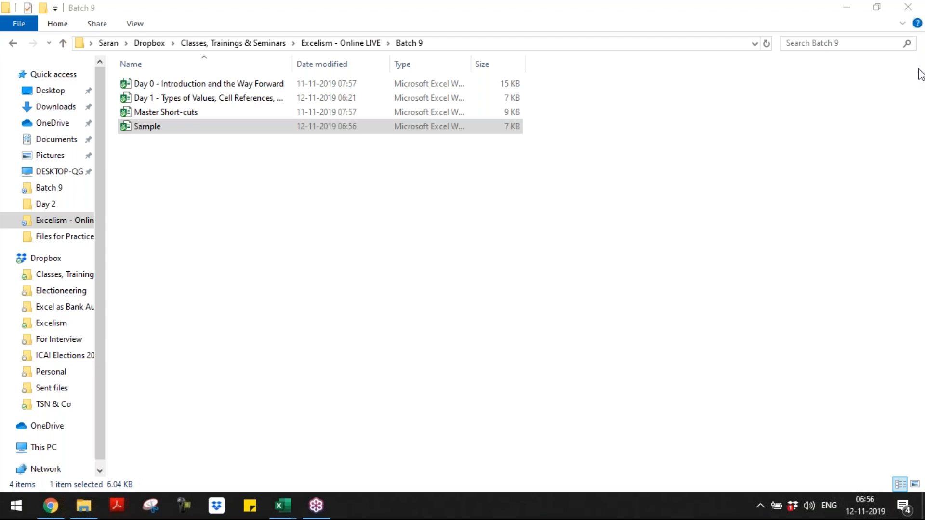
Step: Show file name extensions in the Batch 9 folder and widen the Name column to fit the longer names
right_click(273, 137)
key("Escape")
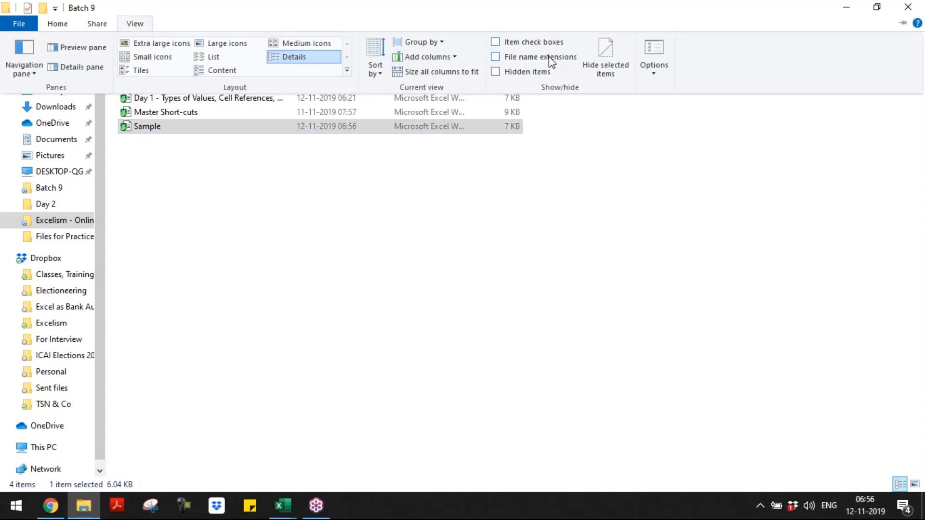
left_click(549, 57)
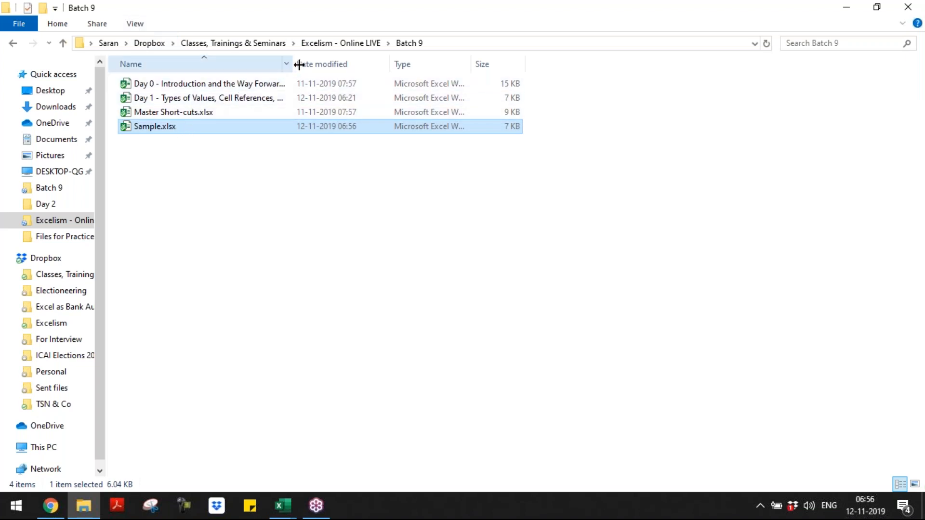
left_click_drag(298, 64, 338, 64)
Step: Rename Sample.xlsx to Sample.zip in the Batch 9 folder and accept the extension change
key("F2")
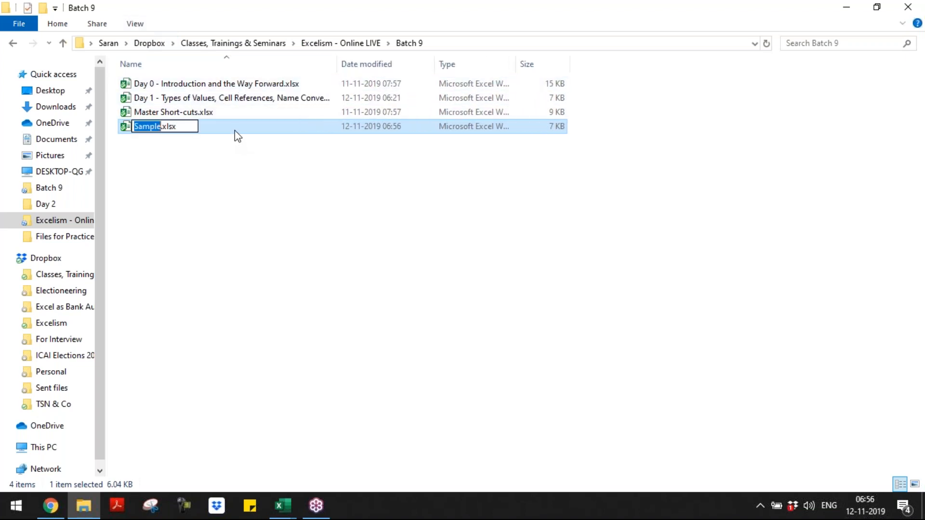
key("Right")
key("Right")
key("Right")
key("Right")
key("Right")
key("Right")
key("shift+Home")
key("shift+Right")
key("shift+Right")
key("shift+Right")
key("shift+Right")
key("shift+Right")
key("shift+Right")
key("shift+Right")
type("zip")
key("Return")
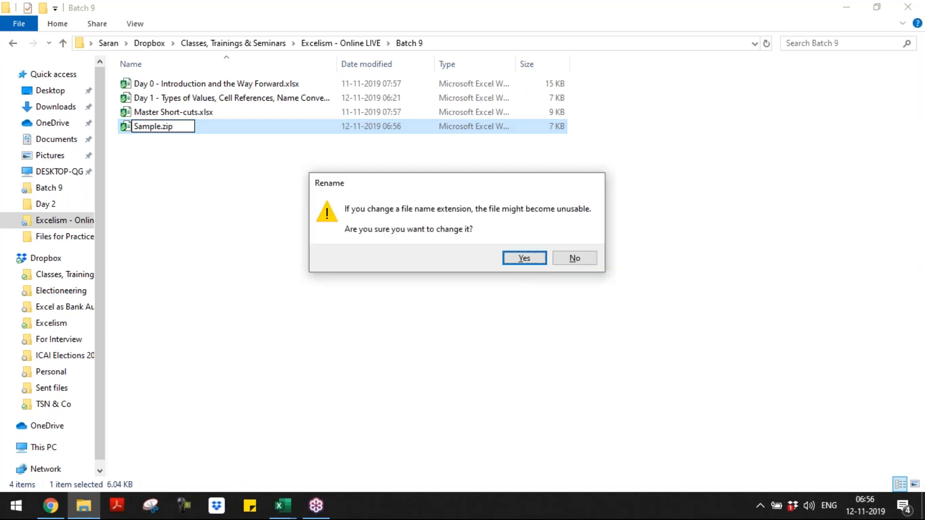
key("Return")
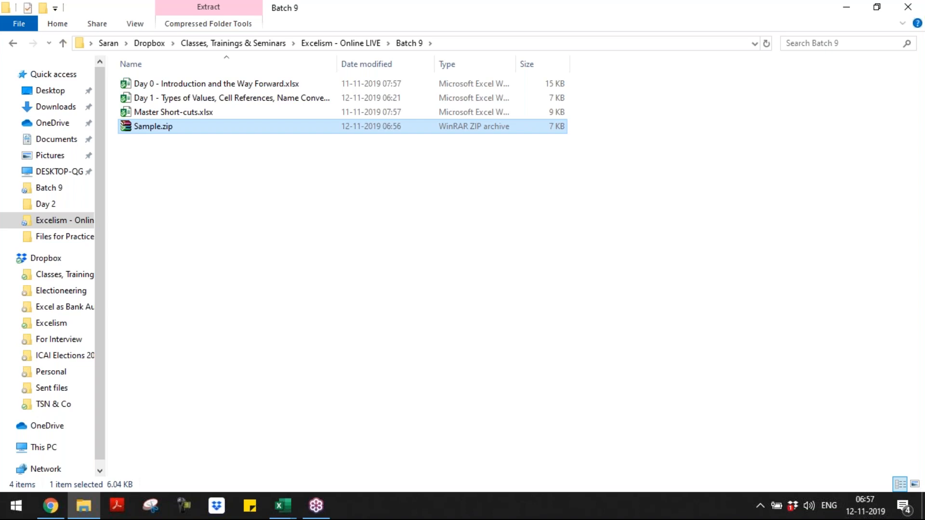
Step: Open the Sample.zip archive, dismiss the WinRAR trial notification, and examine the folders and XML file inside
key("Return")
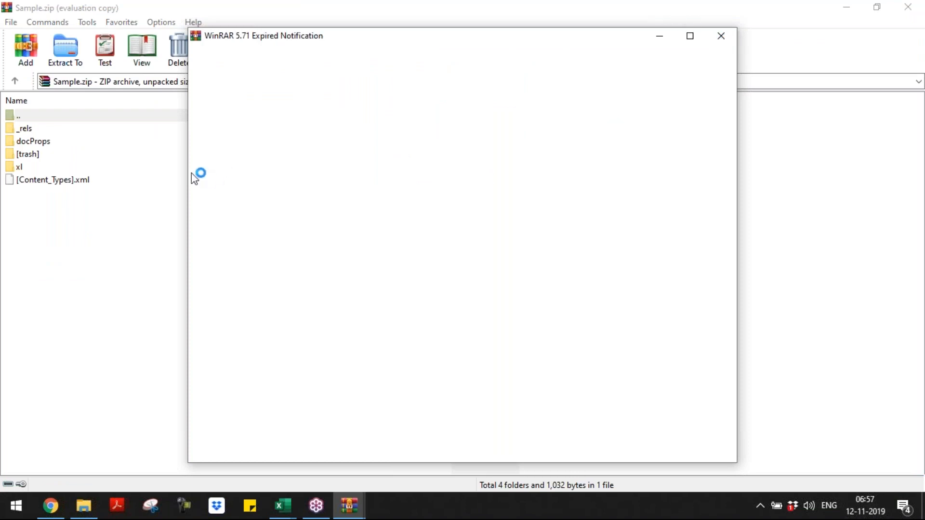
left_click(722, 36)
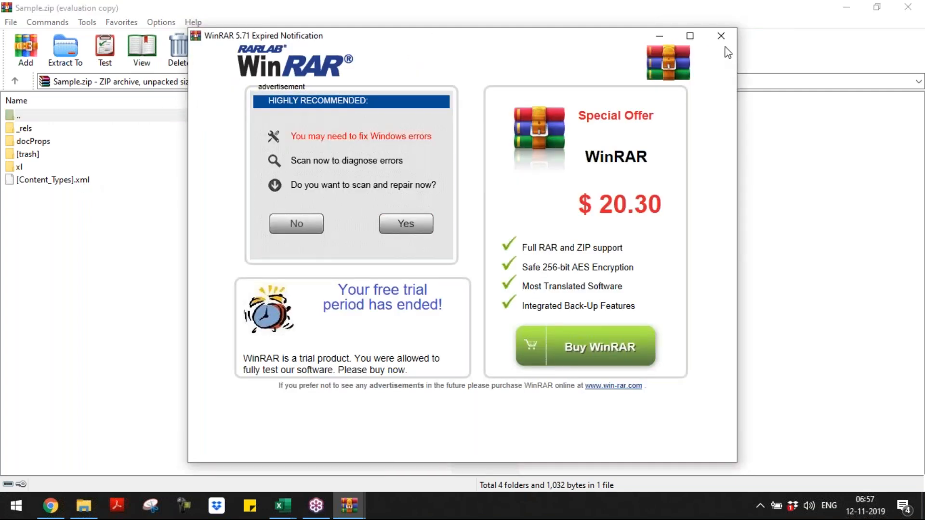
left_click(721, 37)
left_click(63, 181)
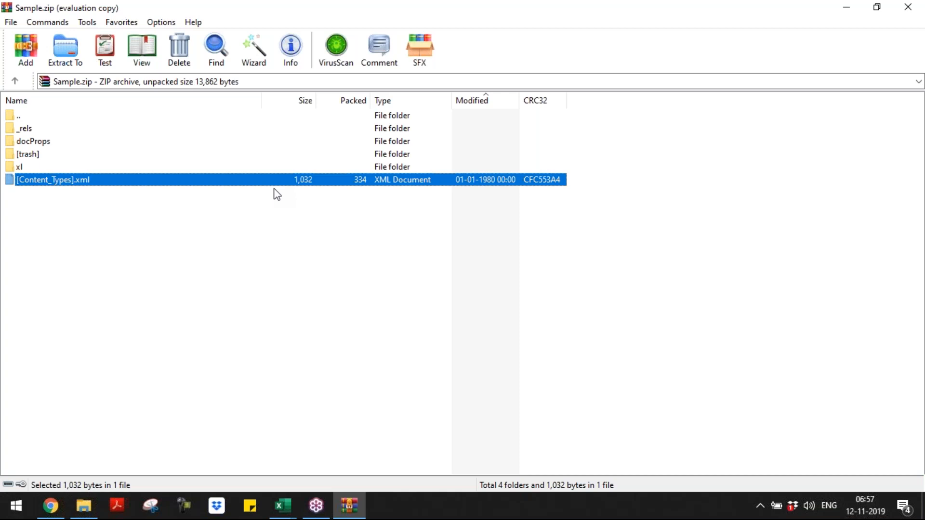
left_click(908, 8)
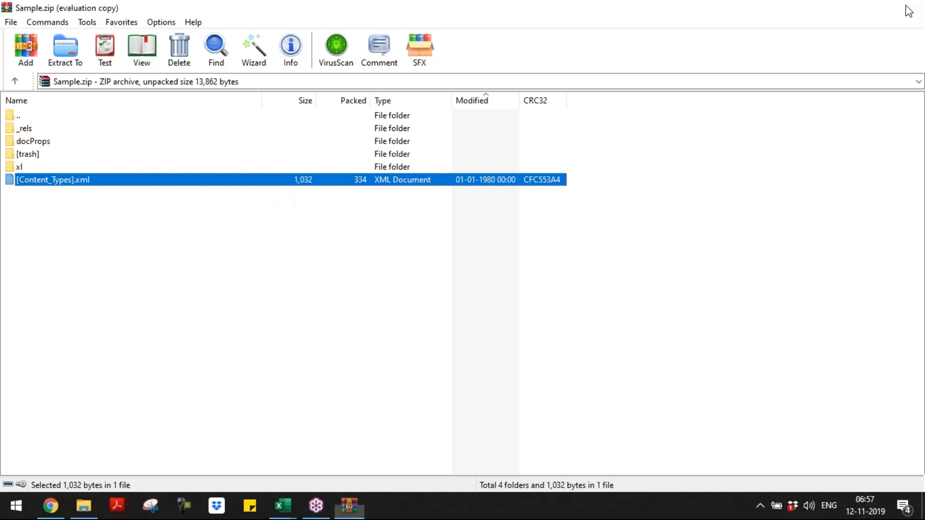
double_click(177, 128)
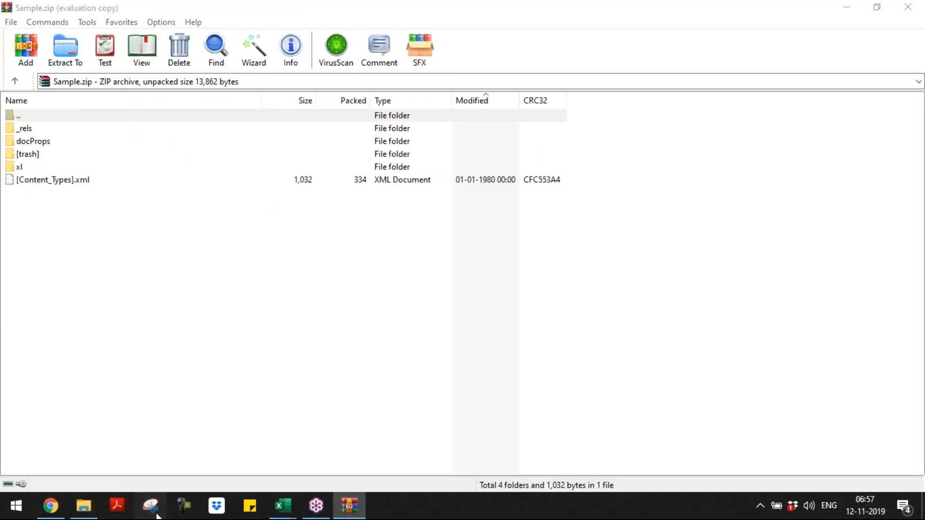
left_click(574, 209)
Step: Use Snipping Tool to capture the Sample.zip file list from the archive path down to [Content_Types].xml
left_click(151, 506)
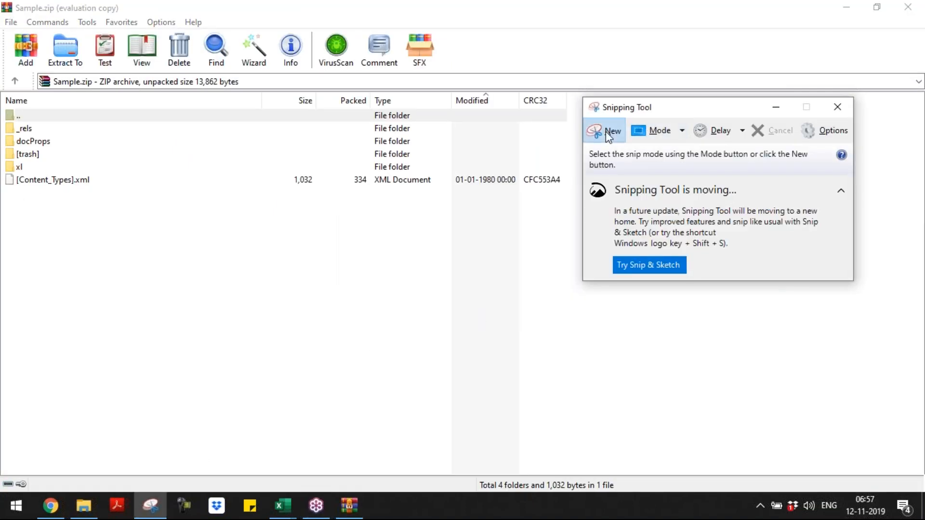
left_click(606, 131)
left_click_drag(5, 72, 593, 204)
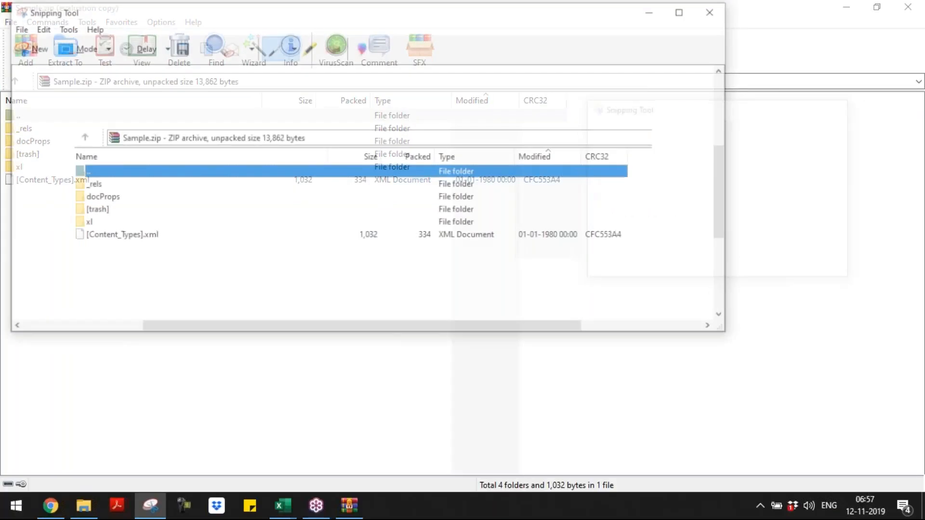
Step: Paste the snip into the Day 1 workbook's Format Extentions sheet and shrink it to fit columns A to J, rows 1 to 8
key("alt+Tab")
key("alt+Tab")
key("alt+Tab")
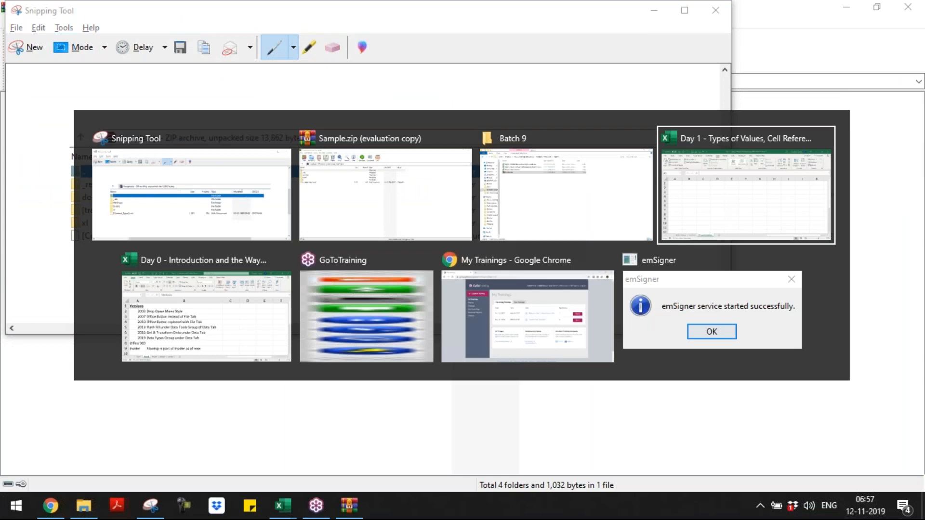
key("ctrl+v")
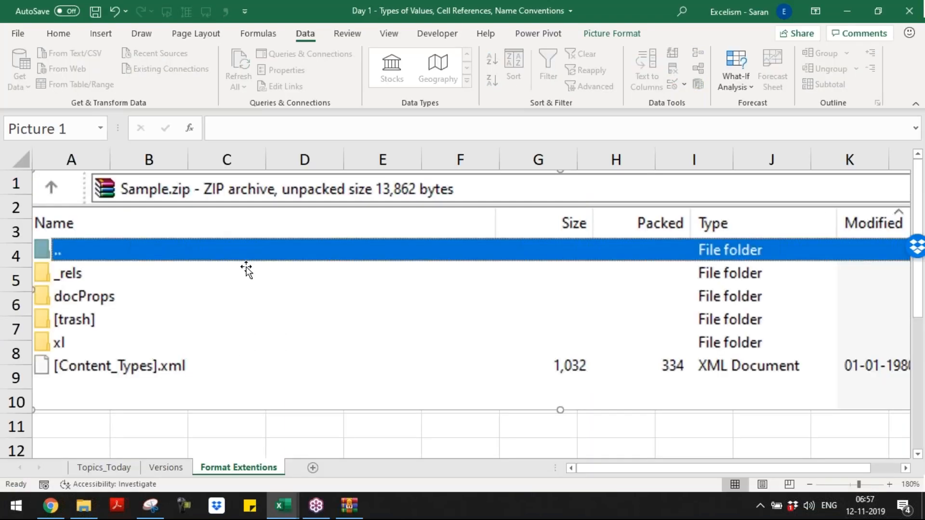
left_click_drag(32, 409, 295, 378)
left_click_drag(551, 275, 288, 283)
Step: Enter "The Backgroup format of Excel is XML" in cell A9, directly beneath the pasted picture
left_click(102, 381)
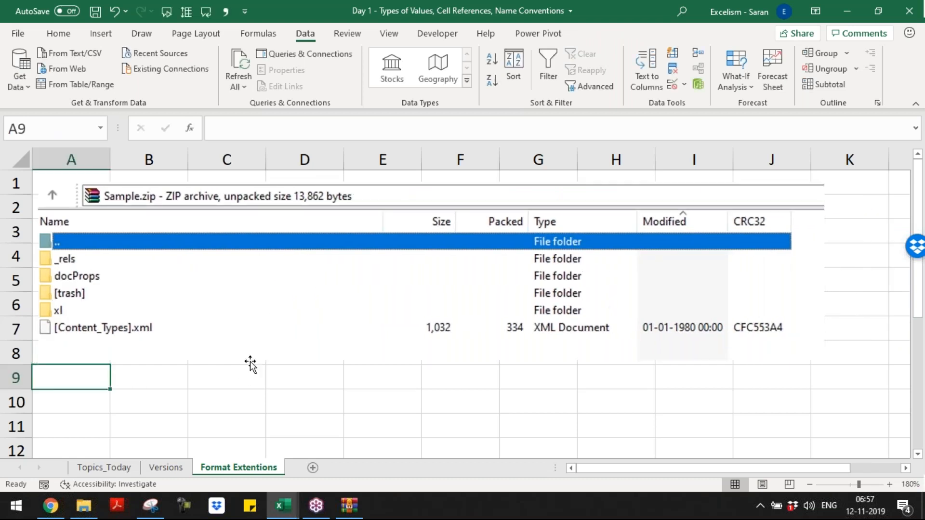
type("The Bac")
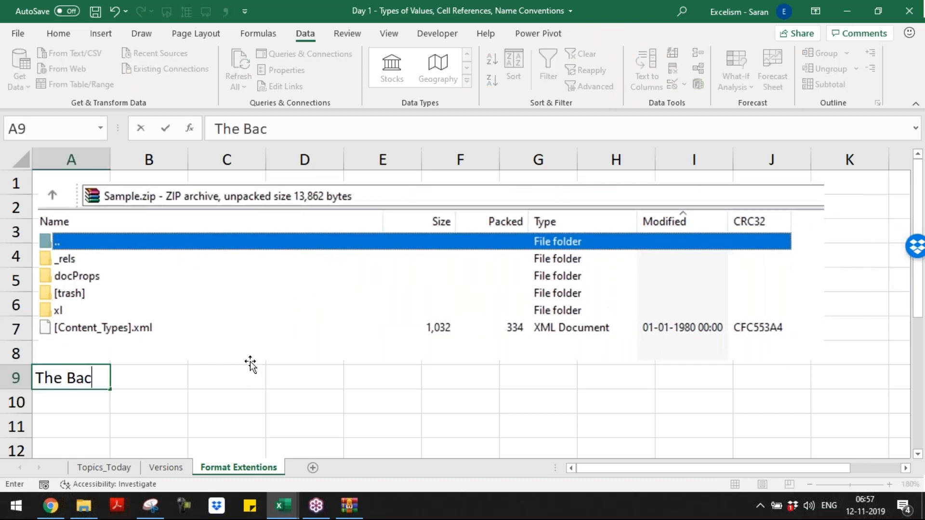
type("kgroup f")
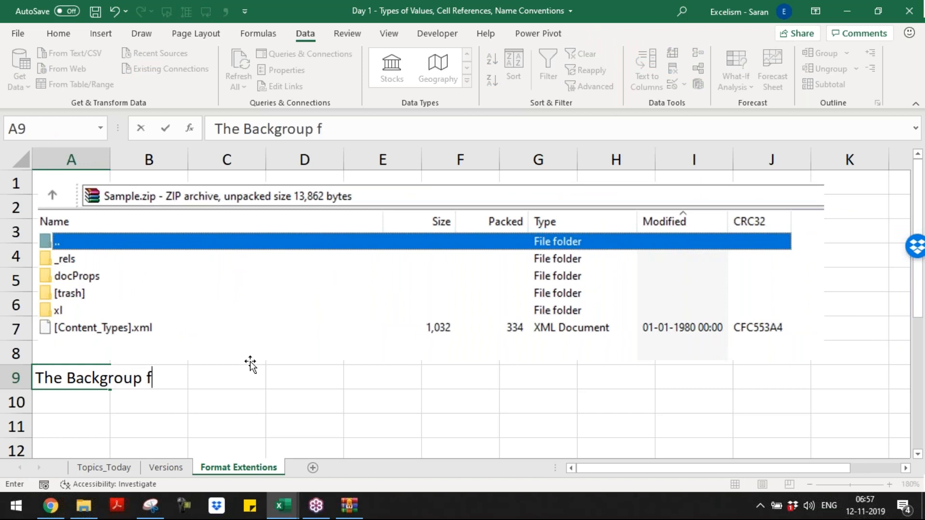
type("ormat of Exc")
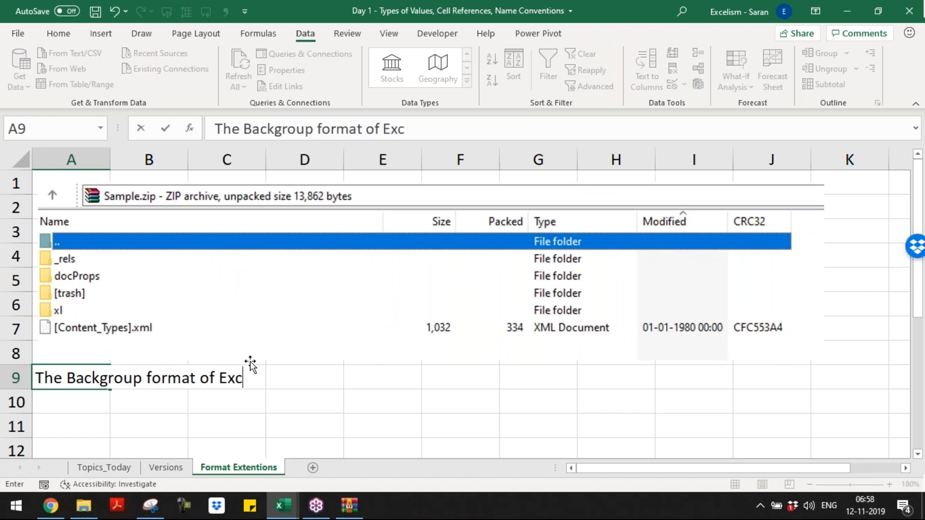
type("el is XML")
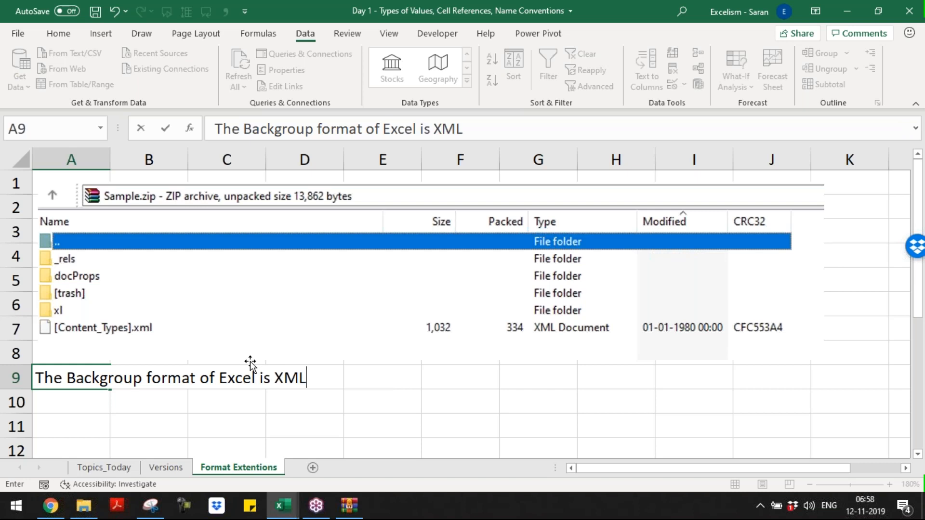
key("Return")
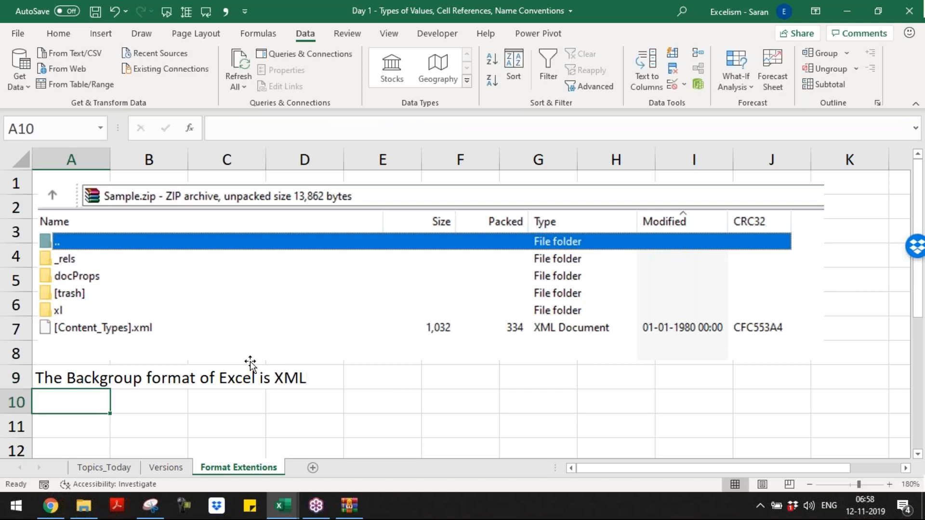
Step: Enter "XML: Extensible Markup Language" in cell A10
type("XML")
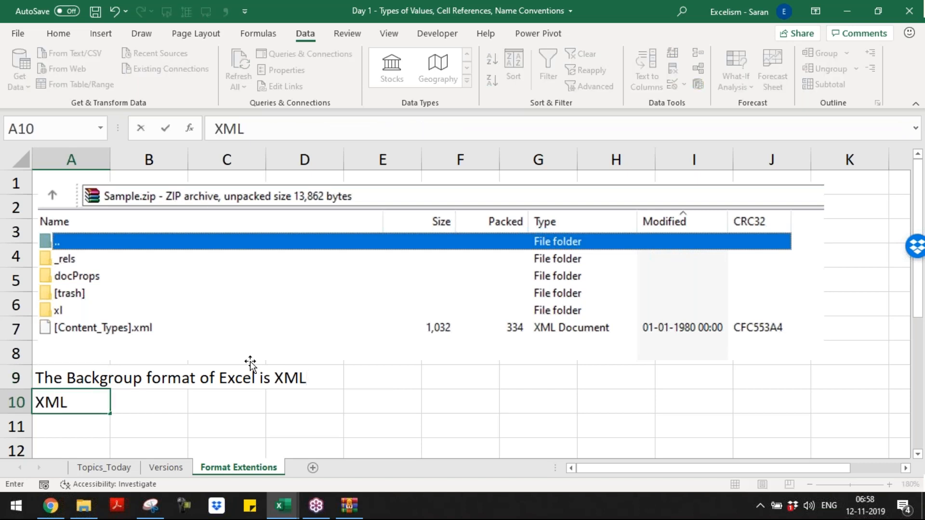
type(": Extensibl")
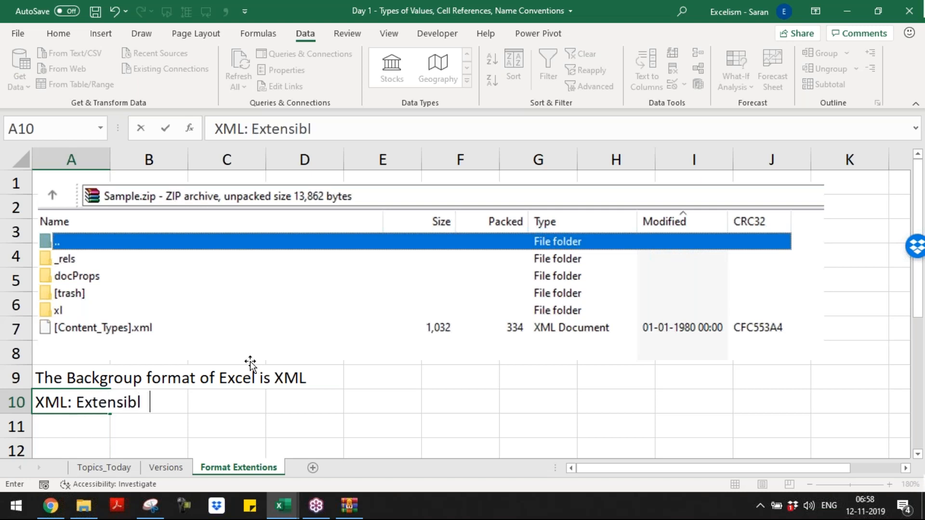
type("e Mark")
type("up Langu")
type("gae")
key("BackSpace")
key("BackSpace")
key("BackSpace")
type("age")
key("Return")
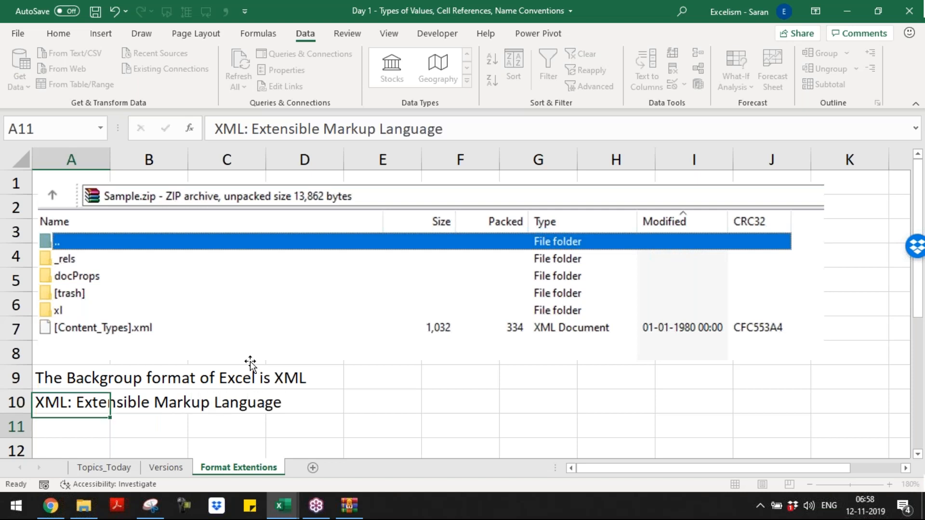
Step: Switch to Chrome and search for "xml full form" in a new tab
left_click(51, 506)
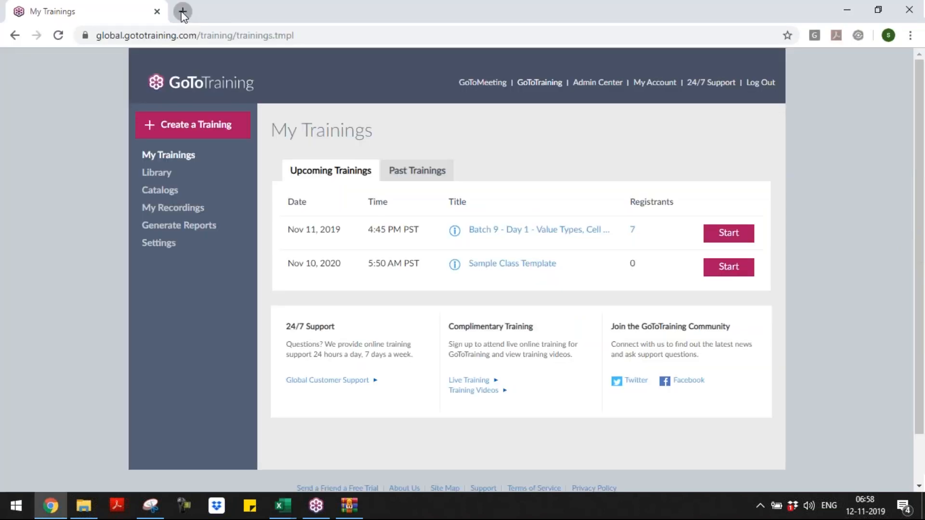
left_click(183, 12)
type("xml full form")
key("Return")
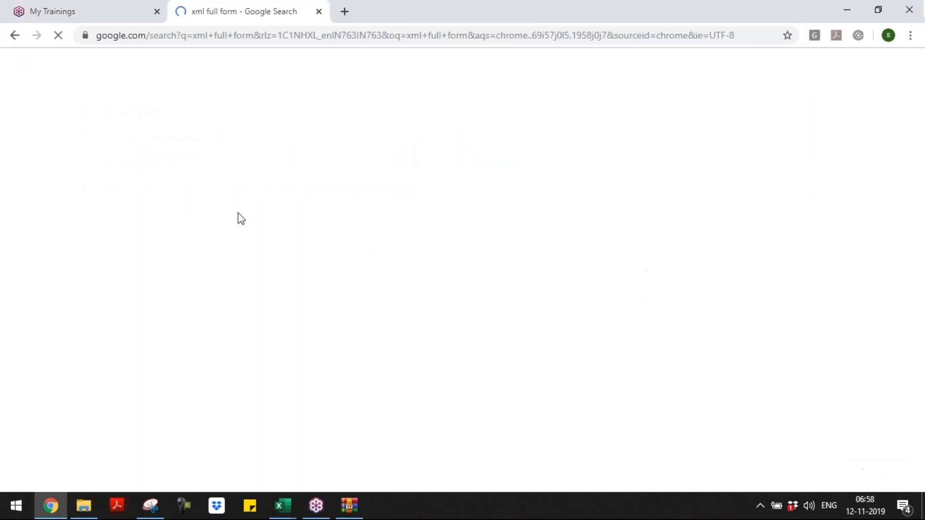
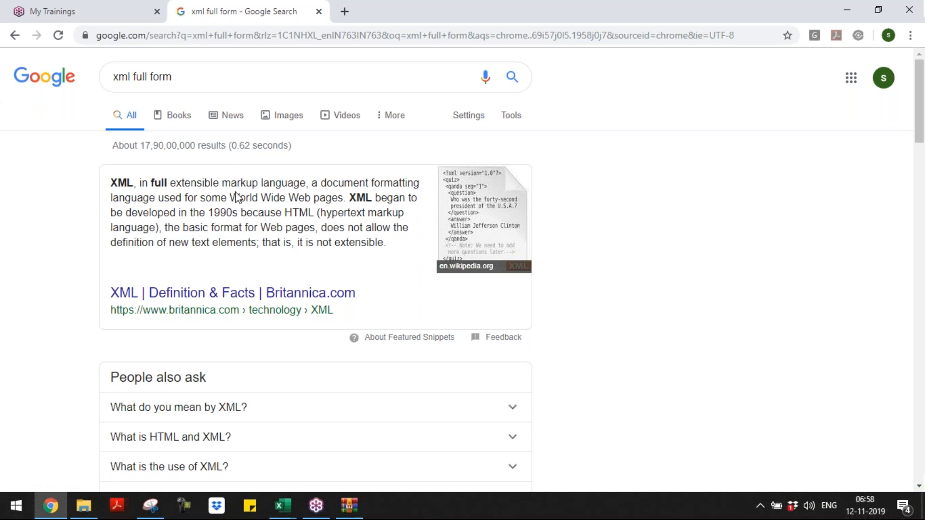
Step: Return to the Excel sheet, copy "Extensible Markup Language" from within cell A10, and trim that cell to "XML"
key("alt+Tab")
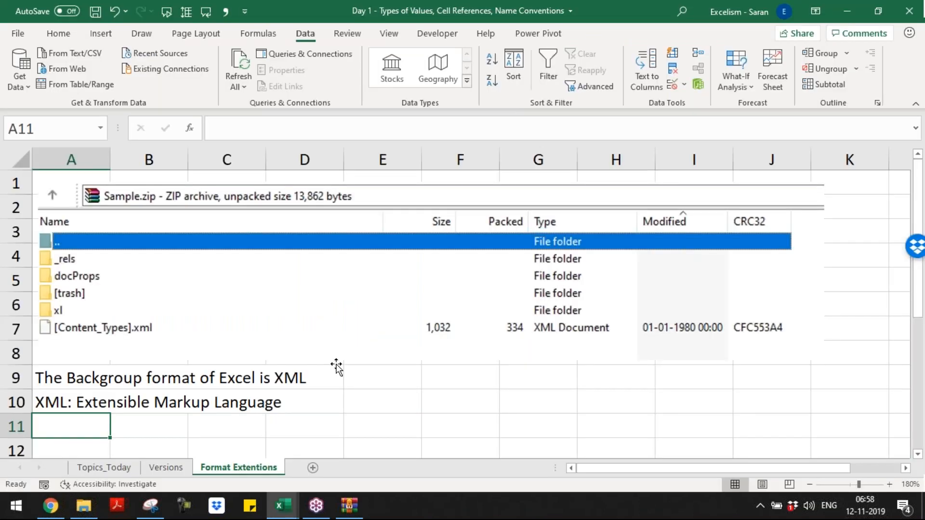
key("Up")
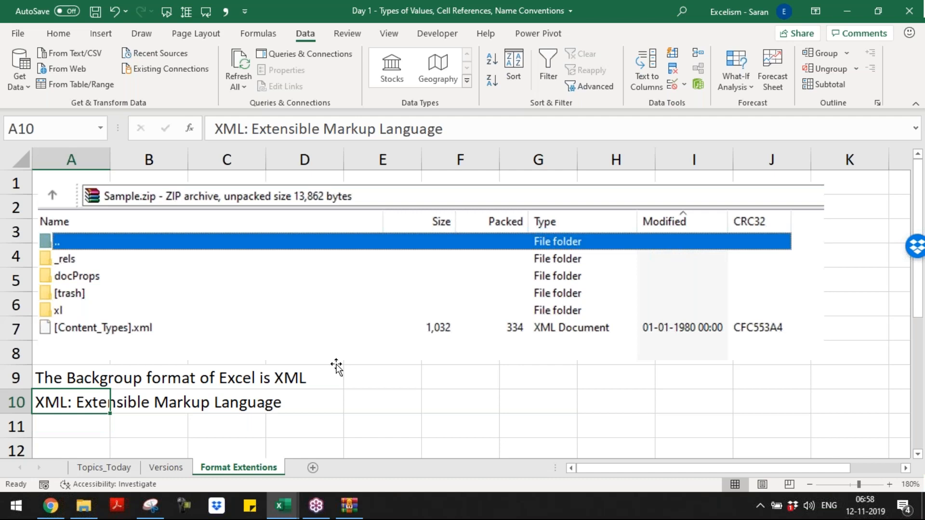
key("F2")
key("Home")
key("Right")
key("Right")
key("Right")
key("Right")
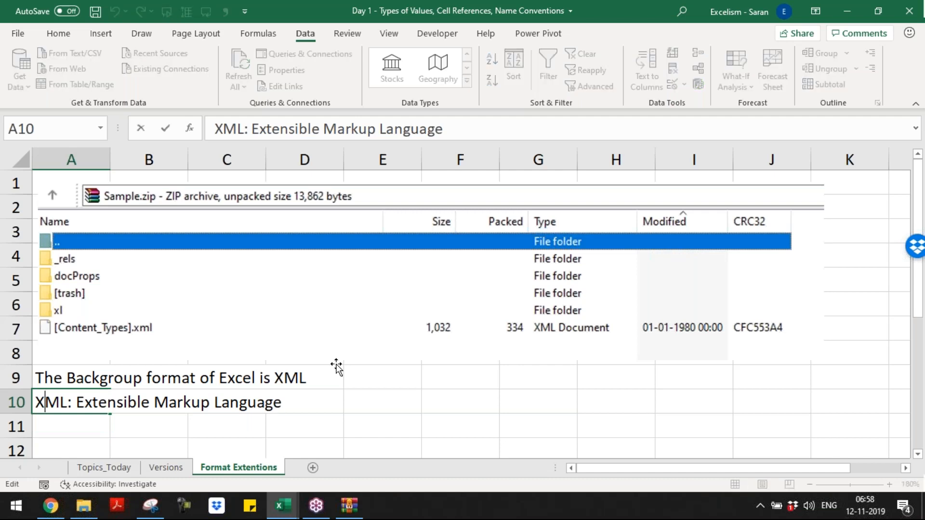
key("Right")
key("shift+End")
key("ctrl+c")
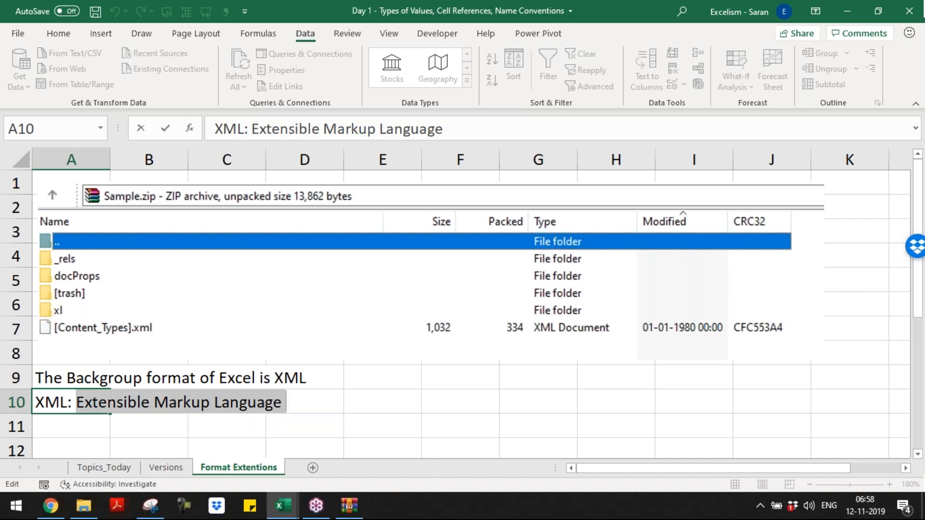
key("BackSpace")
key("BackSpace")
key("BackSpace")
key("Return")
key("Up")
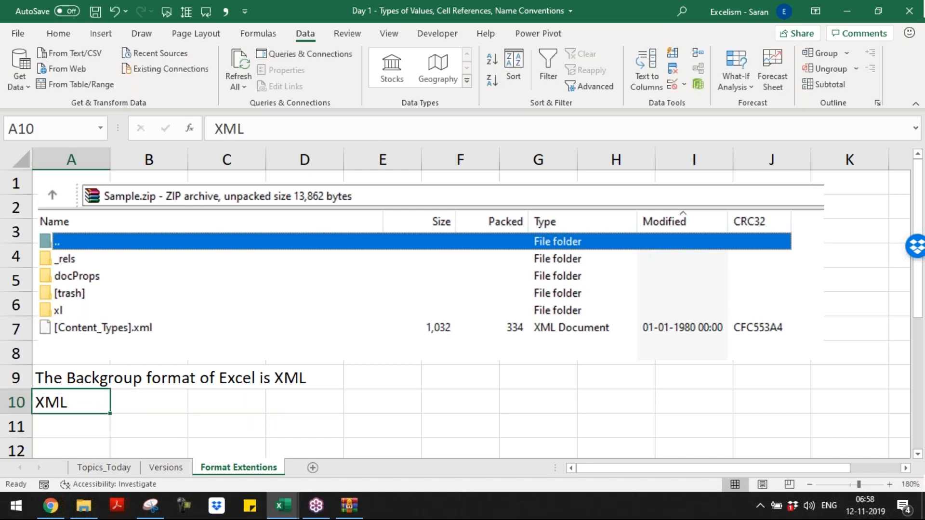
Step: Paste the copied phrase "Extensible Markup Language" into cell B10, beside XML
key("Right")
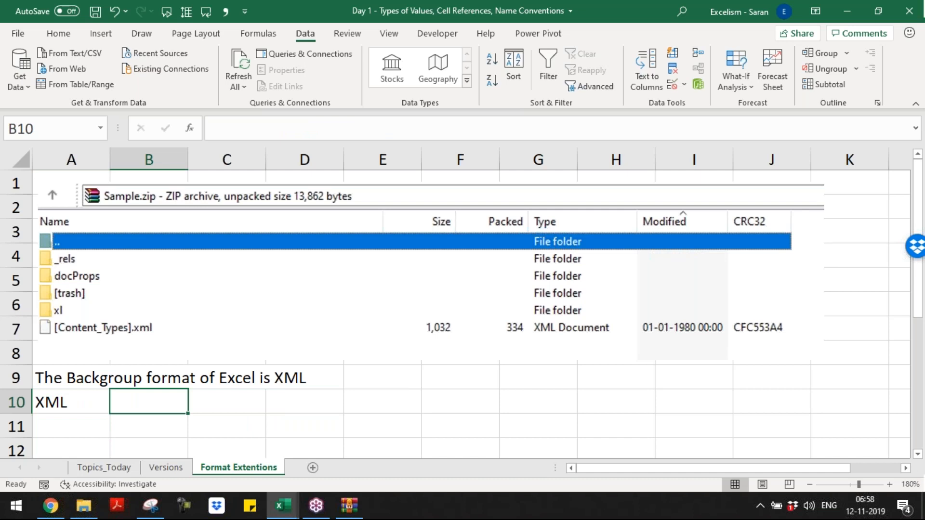
key("ctrl+v")
key("Left")
key("Down")
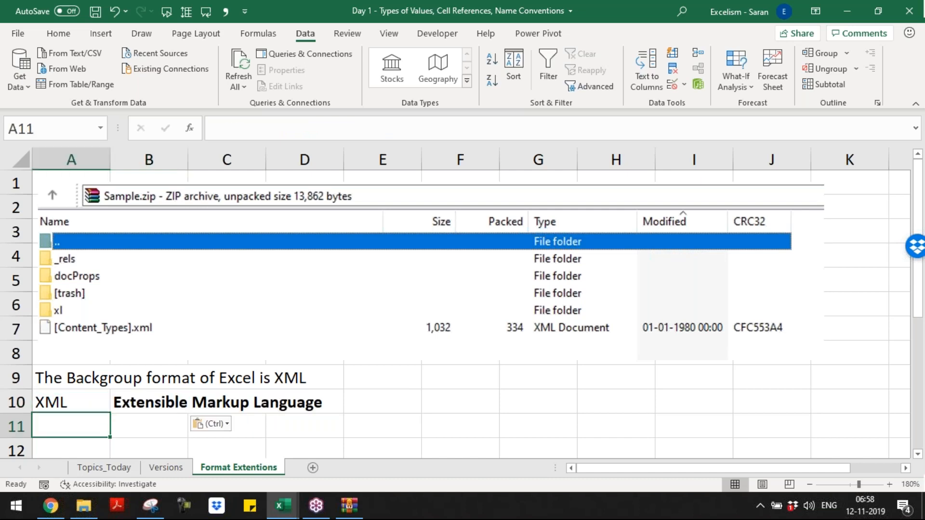
Step: Enter 2003 in cell A12 and its file extension ".xls" in cell B12
key("Down")
key("Down")
key("Down")
key("Down")
key("Down")
key("Down")
key("Down")
key("Up")
key("Up")
key("Up")
key("Up")
key("Up")
key("Up")
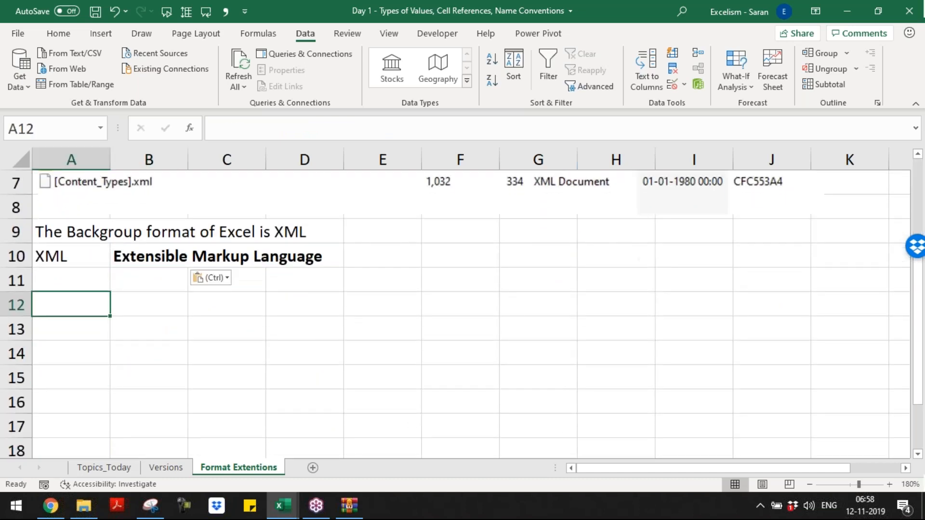
key("Down")
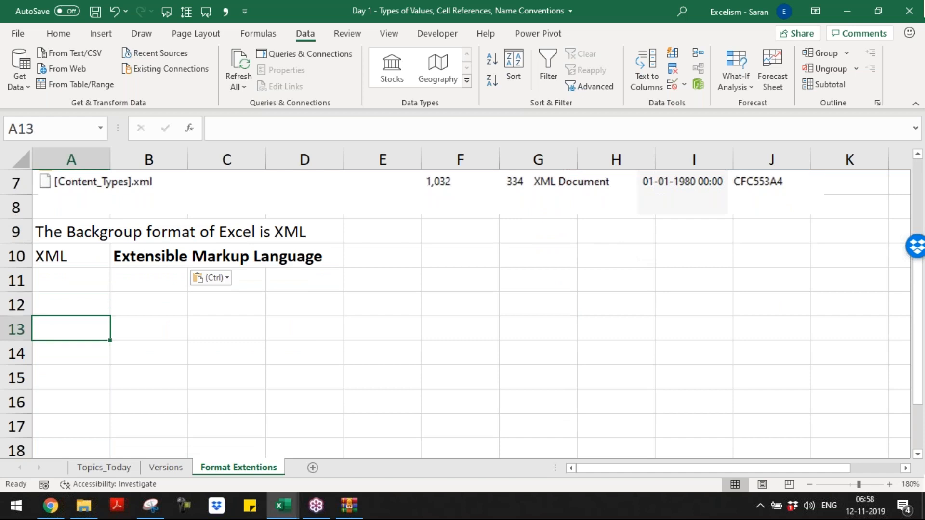
key("Up")
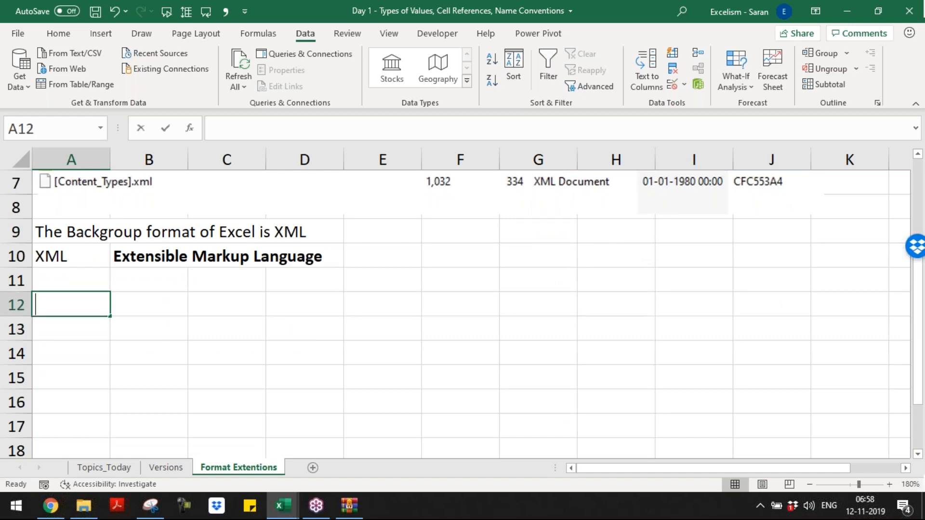
type("2003")
key("Tab")
type(".xls")
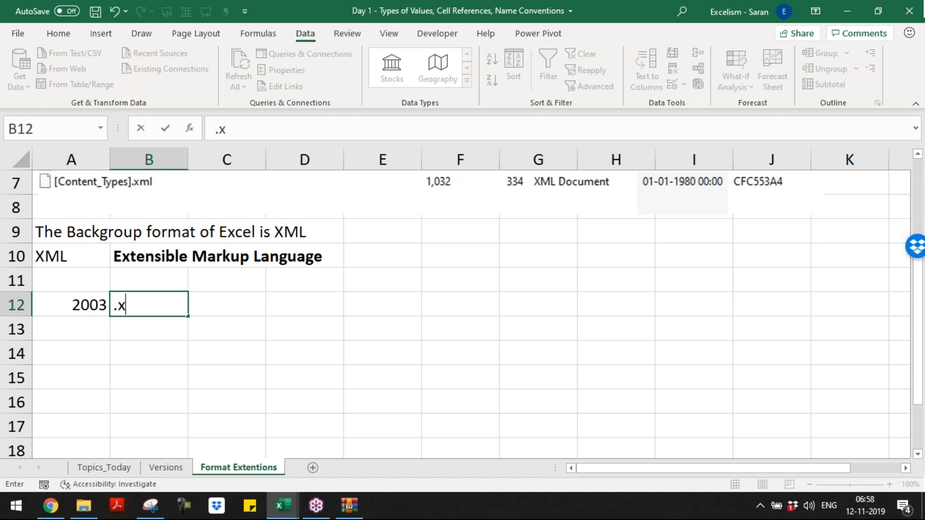
key("Tab")
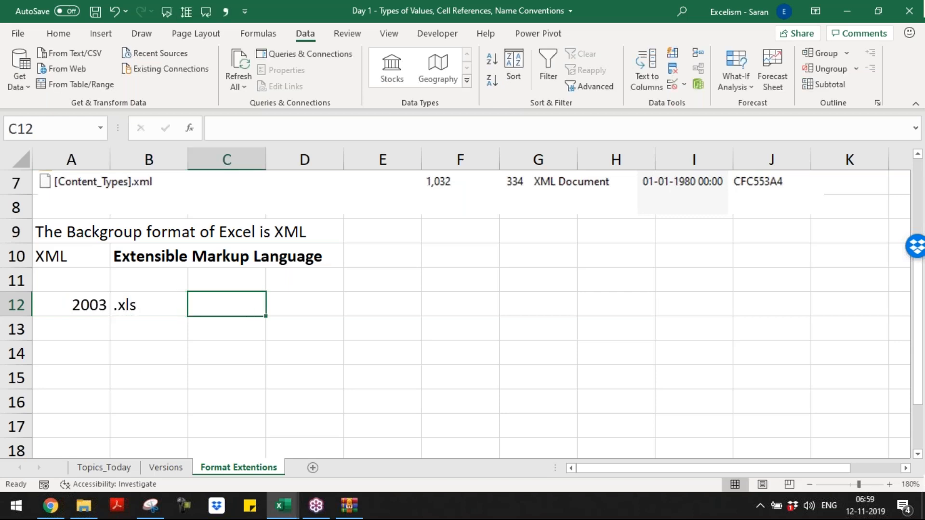
Step: Enter the note "XL has taken from XML;" in cell C12, beside the .xls extension
type("XL")
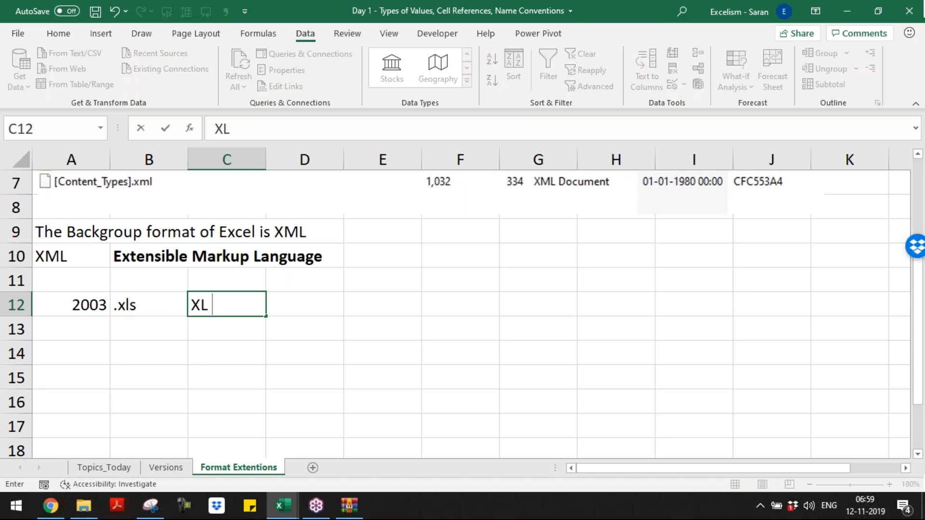
type(" has takne f")
key("BackSpace")
key("BackSpace")
key("BackSpace")
key("BackSpace")
type("en from ")
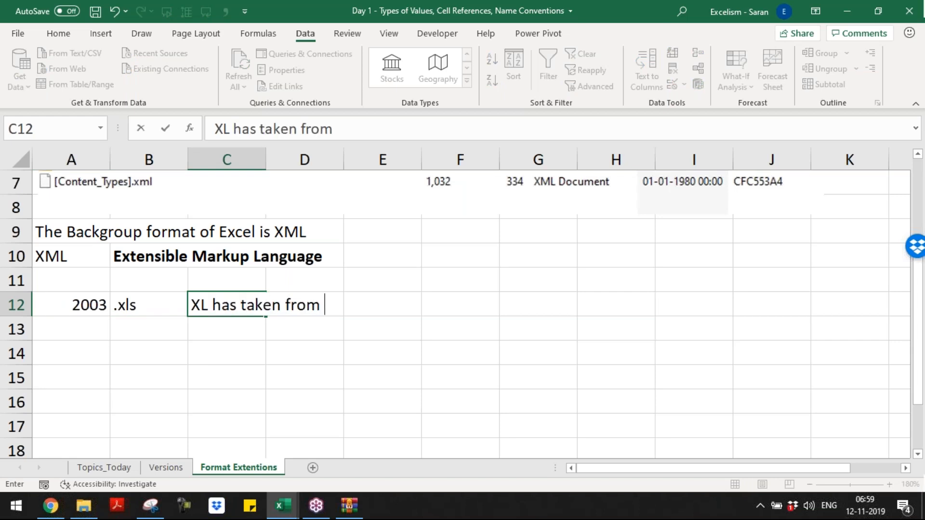
type("XML;")
key("Return")
Step: Change the capitalisation of the first word in cell B10 so that it reads "eXtensible"
key("Up")
key("Up")
key("Up")
key("Right")
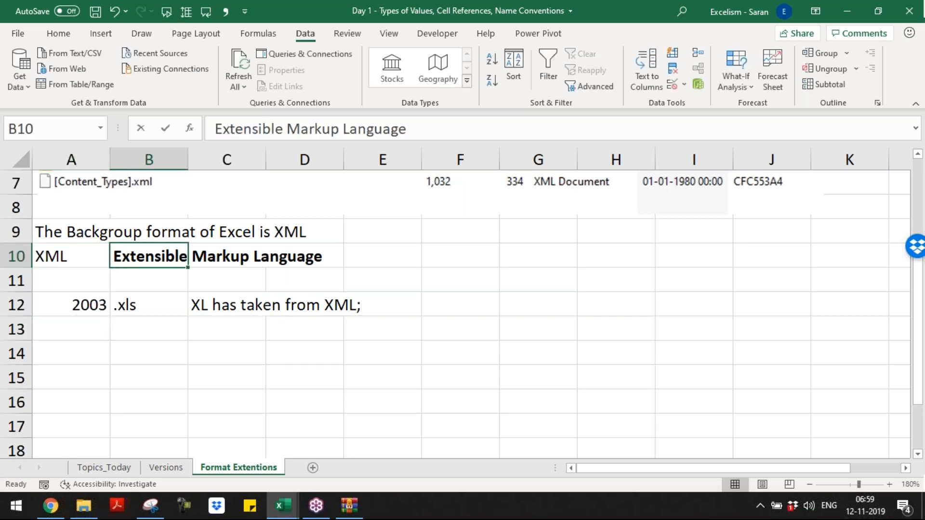
key("F2")
key("Home")
key("shift+Left")
key("Right")
key("shift+Left")
key("BackSpace")
type("e")
key("shift+Right")
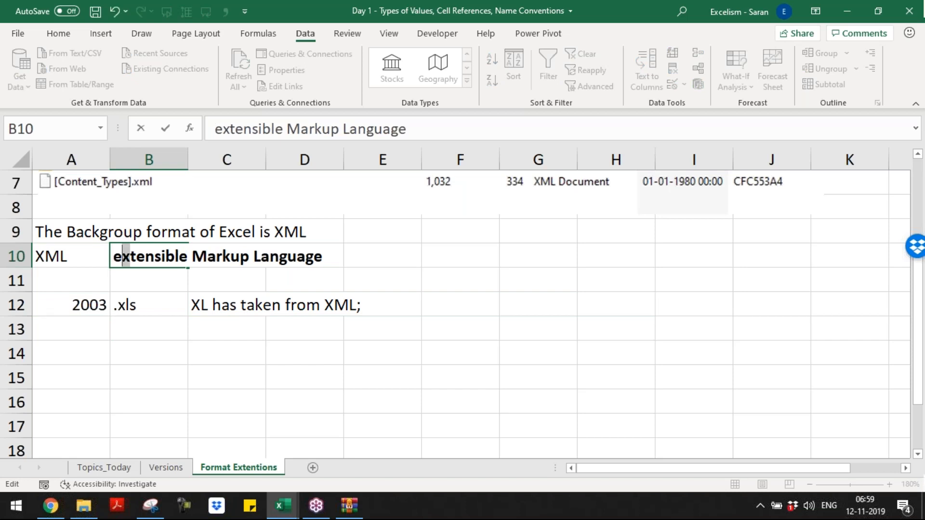
type("X")
Step: Underline the letters X, M and L within "eXtensible Markup Language" in cell B10
key("shift+Left")
key("Right")
key("Right")
key("Right")
key("Right")
key("shift+Left")
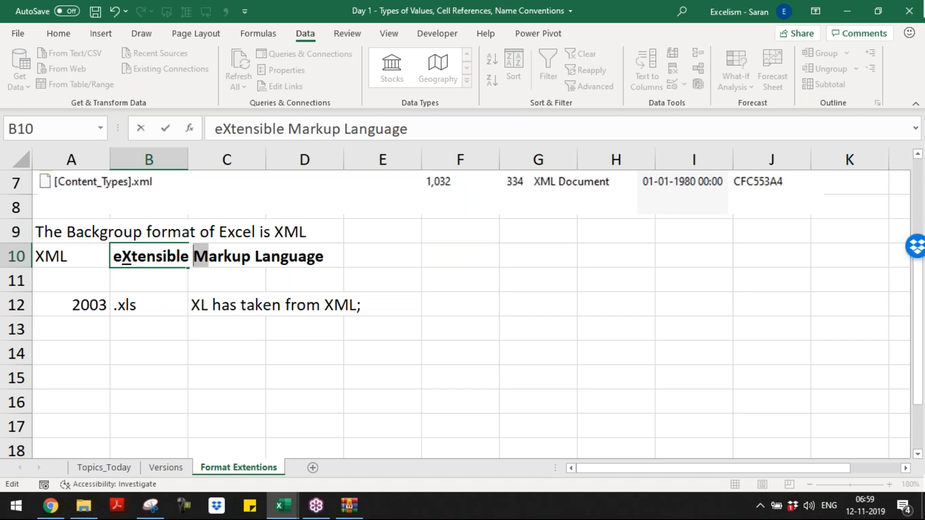
key("ctrl+u")
key("Right")
key("Right")
key("Right")
key("shift+Left")
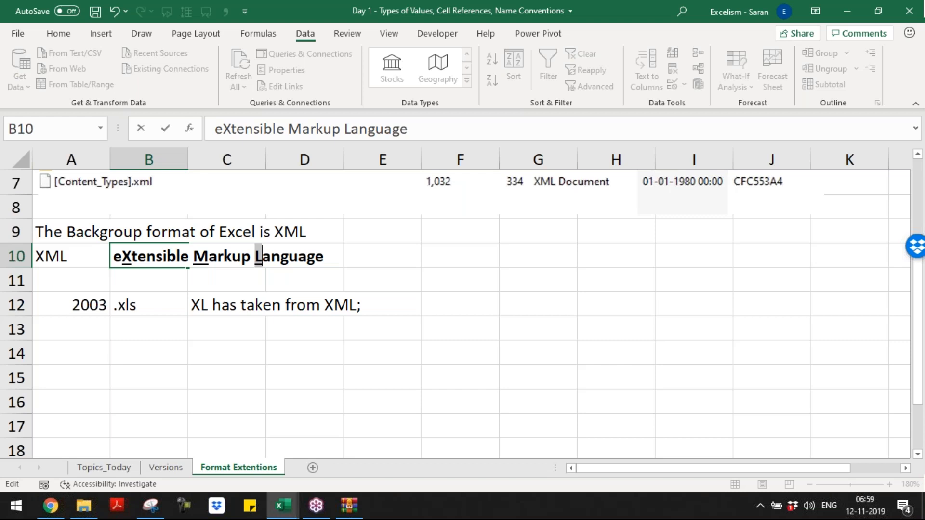
left_click(150, 308)
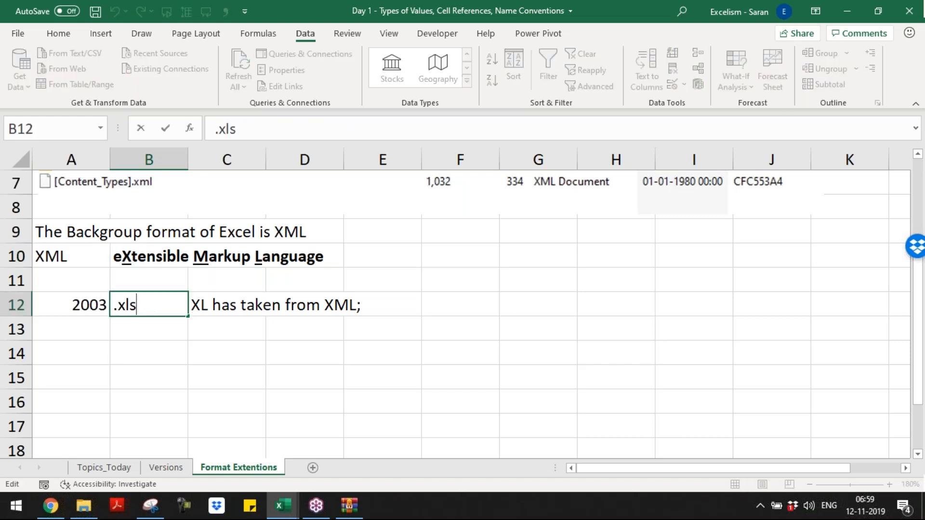
Step: Append "S means Spreadsheet" to the note in cell C12
left_click(226, 304)
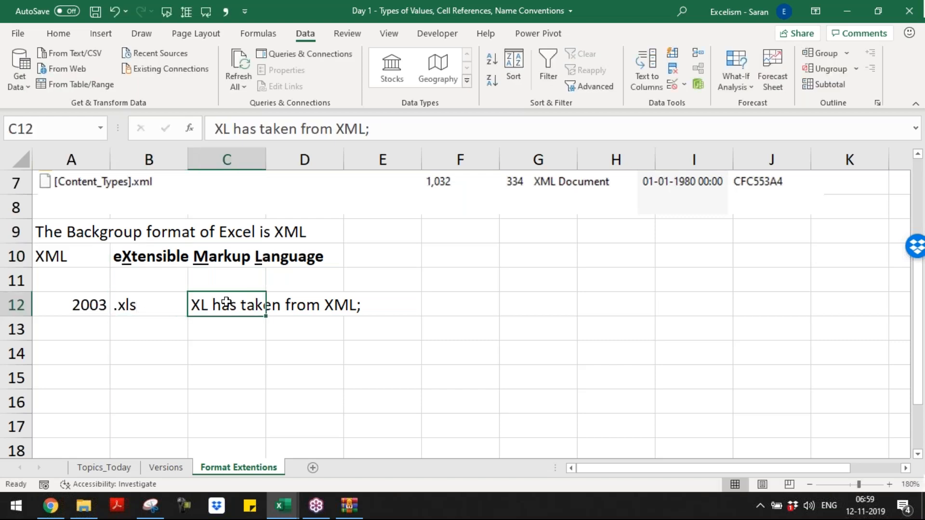
key("F2")
type("S means Spre")
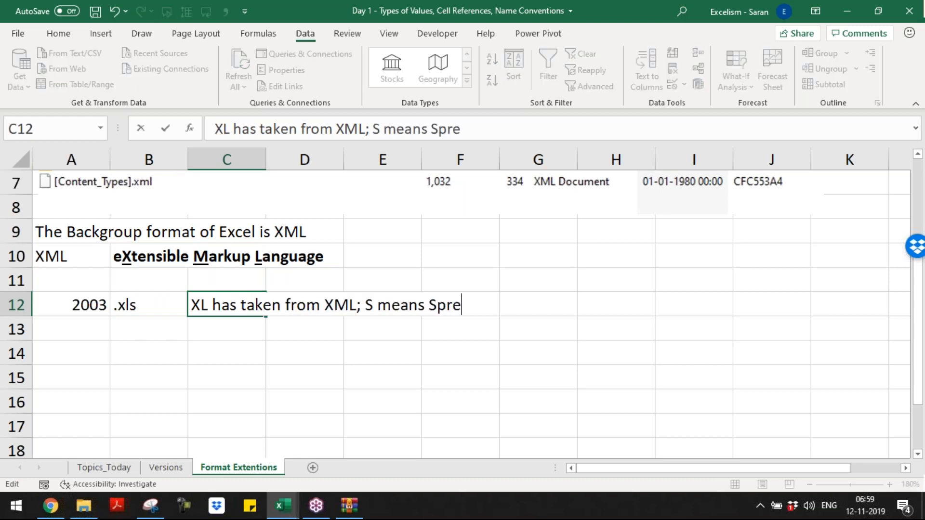
type("adsheet")
key("Return")
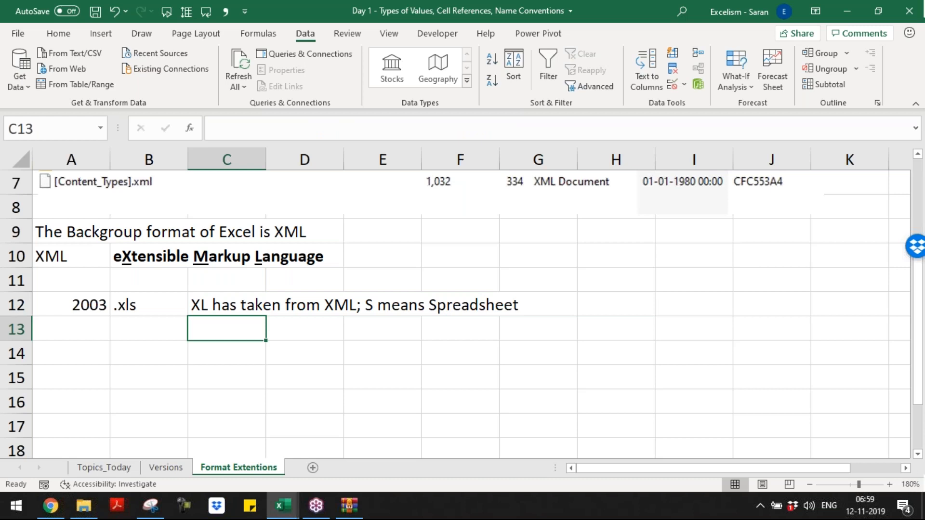
Step: Enter 2007 in cell A13 and its file extension ".xlsx" in cell B13
left_click(71, 328)
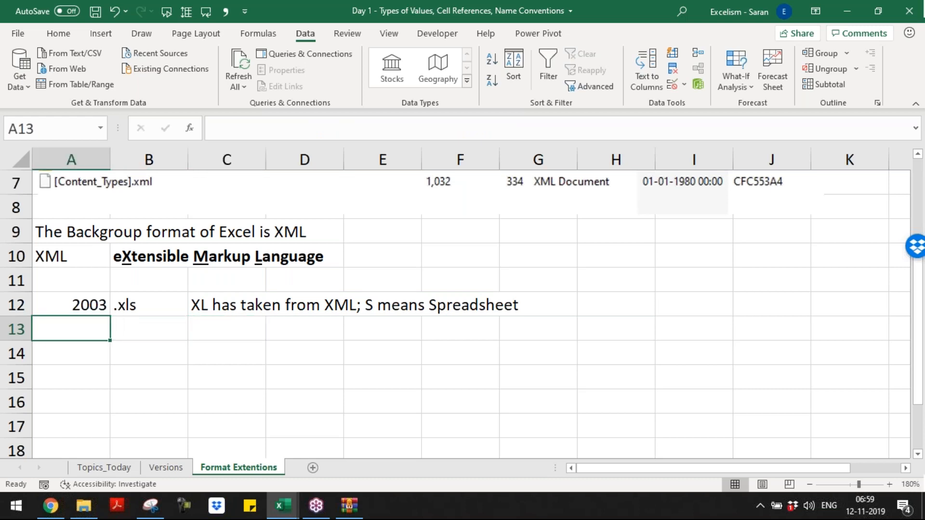
type("2007")
key("Tab")
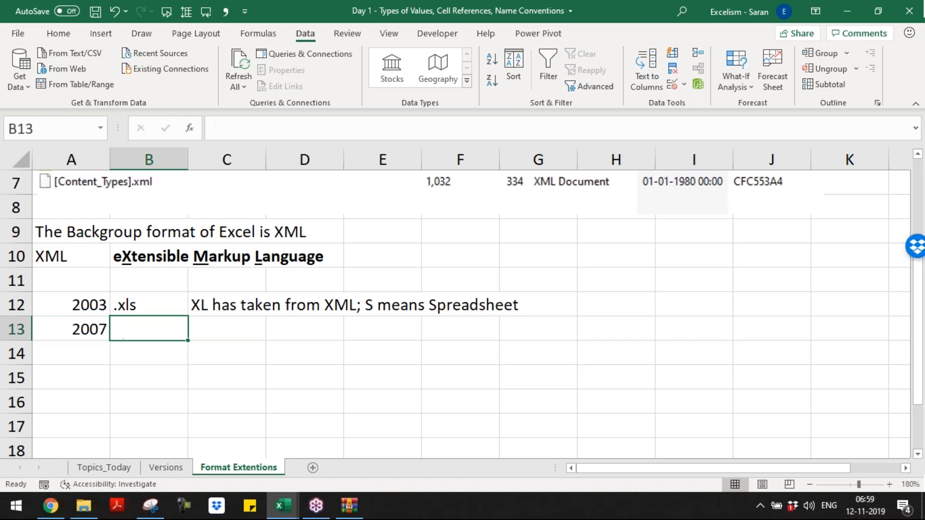
type(".xlsx")
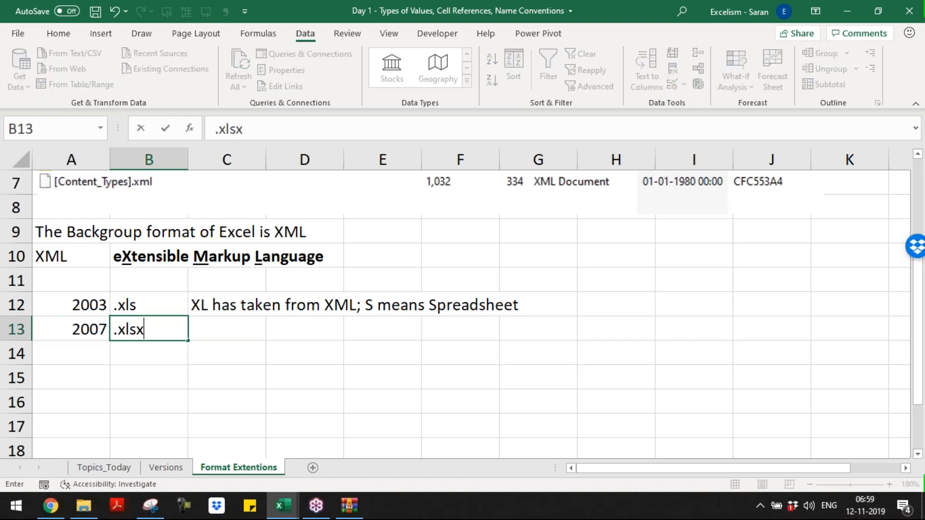
key("Tab")
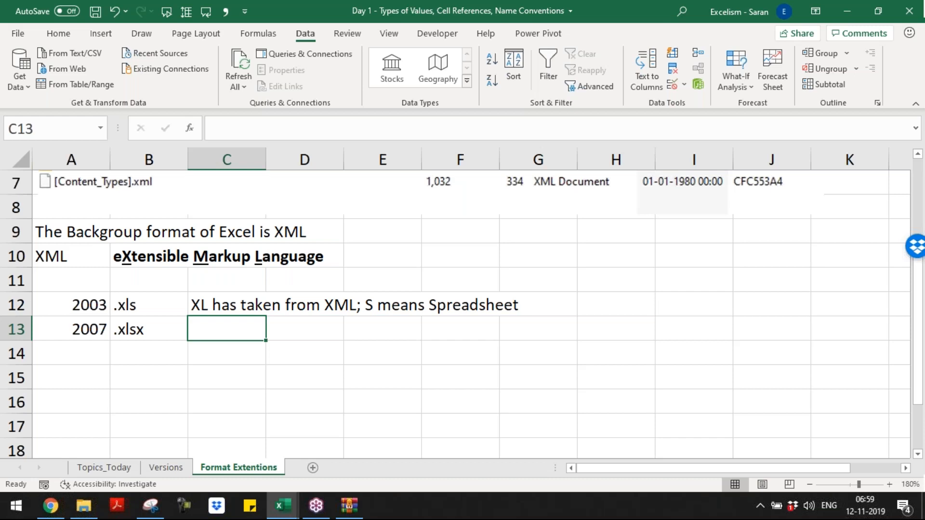
Step: Copy the note from C12 into C13 and append "; X means Macro-free" to it
key("Up")
key("ctrl+c")
key("Down")
key("F2")
key("ctrl+v")
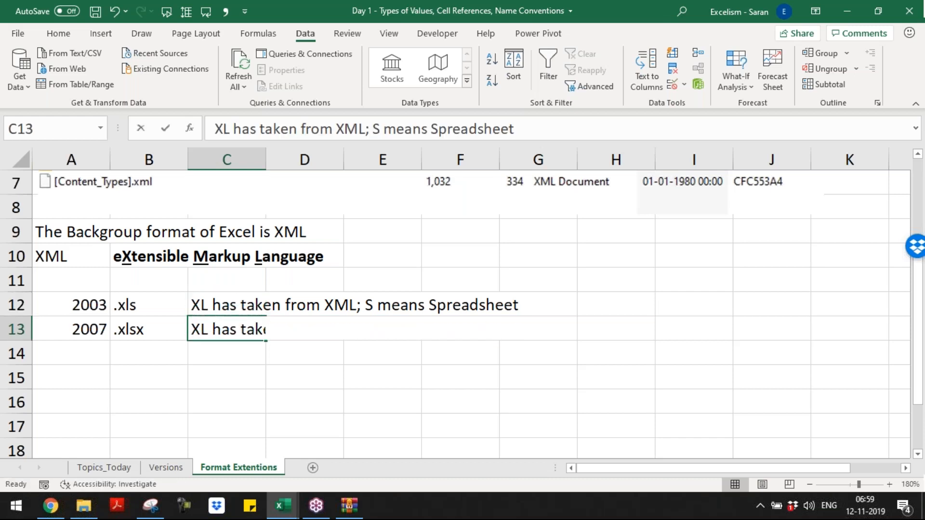
type("; X")
key("BackSpace")
type("X means")
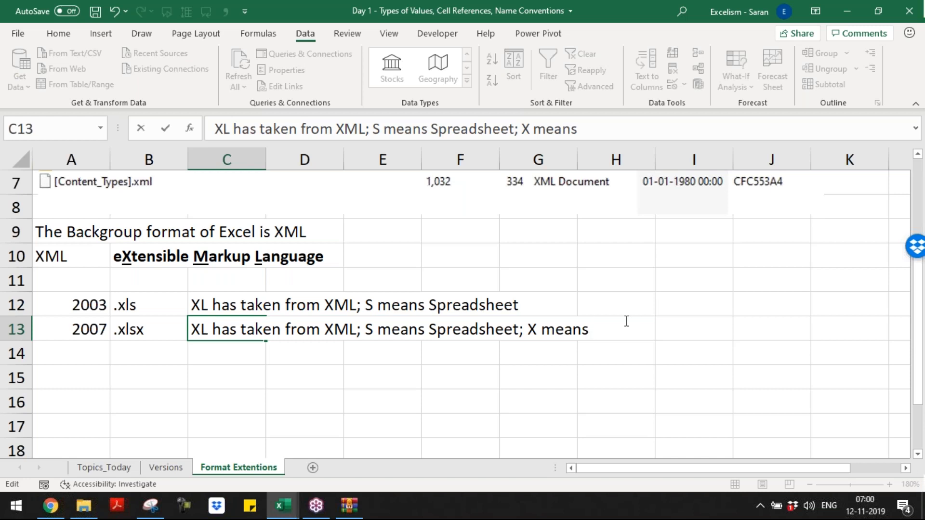
type("Macro-free")
key("Return")
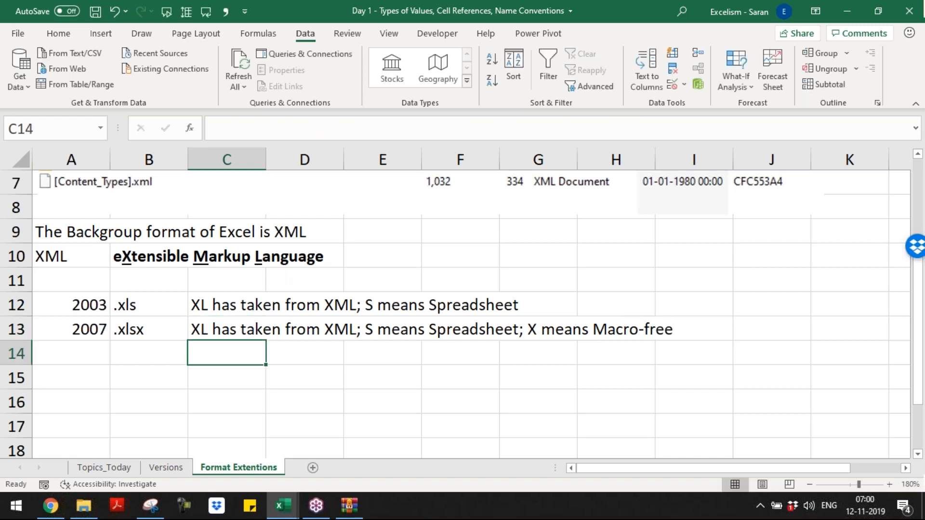
Step: Enter 2010 in cell A14 and the file extension ".xlsm" in cell B14
key("Left")
key("Left")
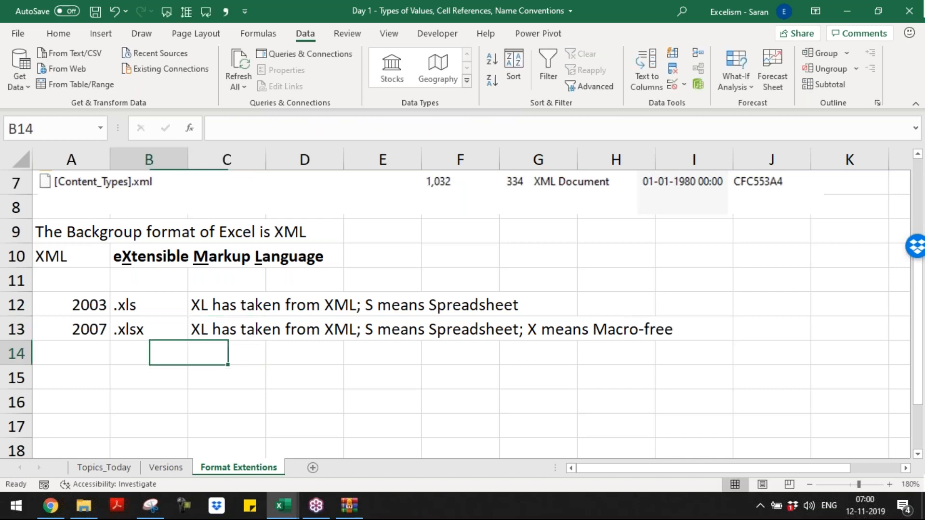
type("2010")
key("Tab")
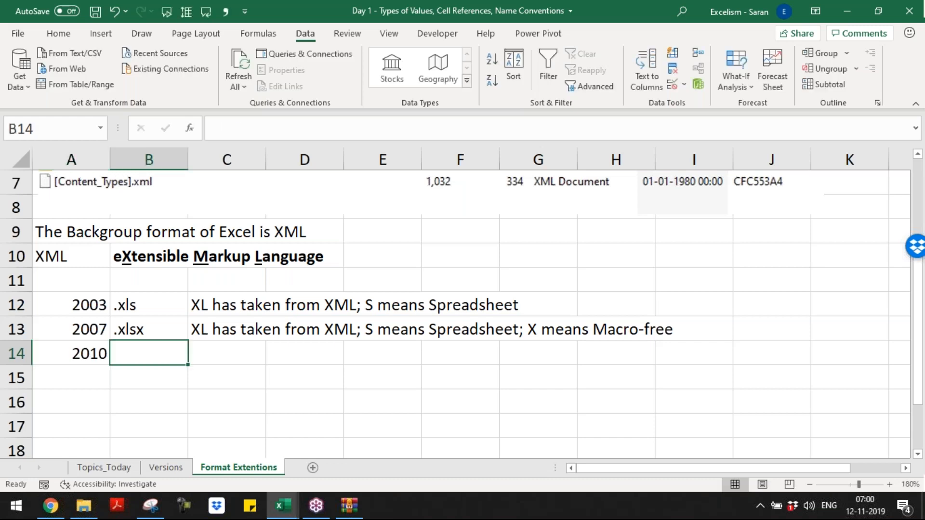
type(".xlsm")
key("Tab")
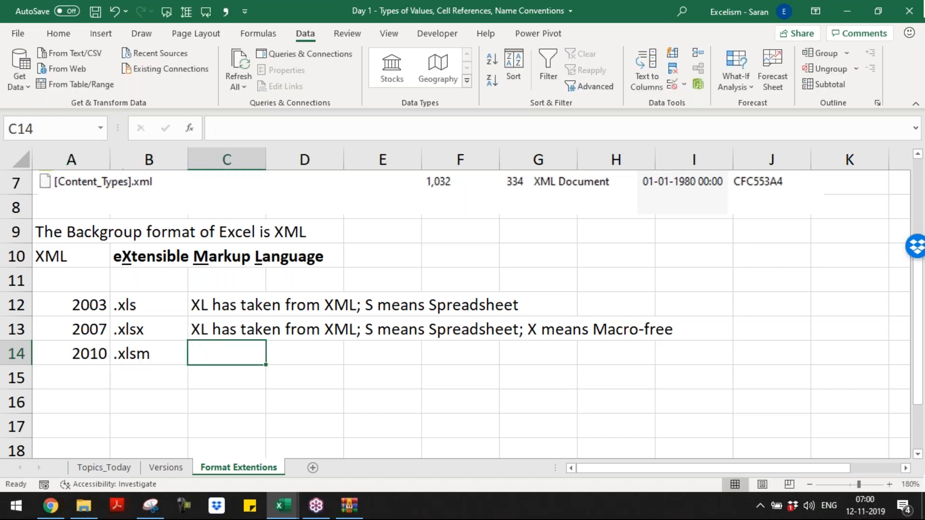
Step: Copy the note from C13 into C14 and change "X means" to "M means" in the copy
key("Up")
key("ctrl+c")
key("Down")
key("Return")
key("F2")
key("ctrl+Left")
key("ctrl+Left")
key("ctrl+Left")
key("ctrl+Left")
key("ctrl+Left")
key("shift+Right")
type("M")
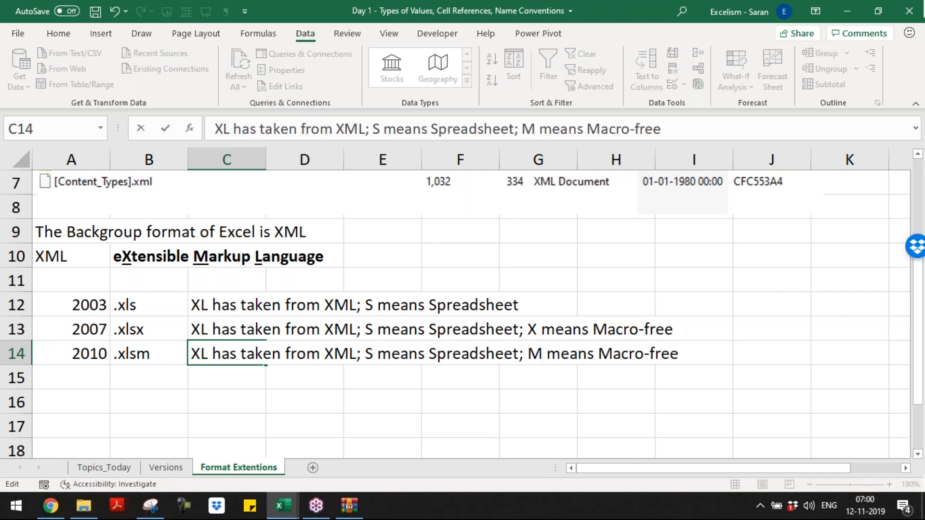
Step: Replace "free" with "enabled" at the end of the C14 note so it ends in "Macro-enabled"
key("ctrl+Right")
key("ctrl+Right")
key("ctrl+Right")
key("shift+End")
type("enabled")
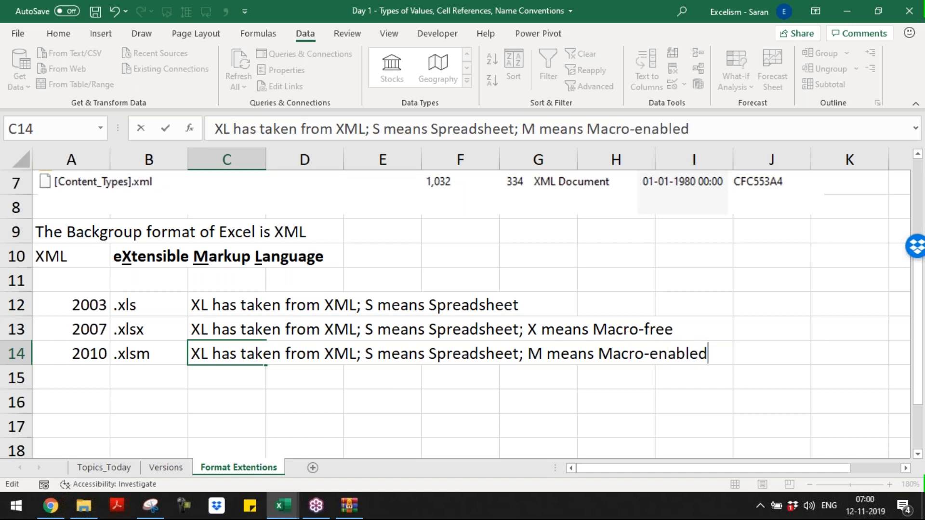
key("Return")
key("Left")
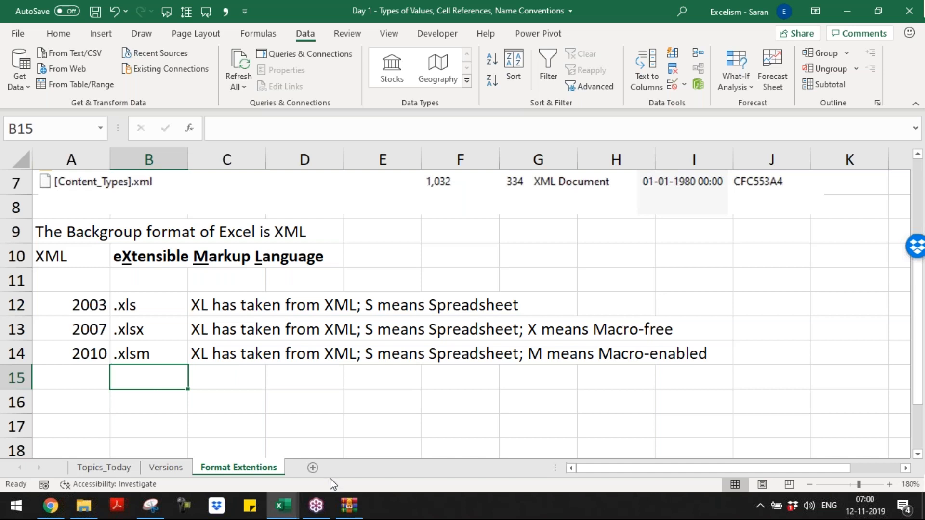
key("Left")
type("We")
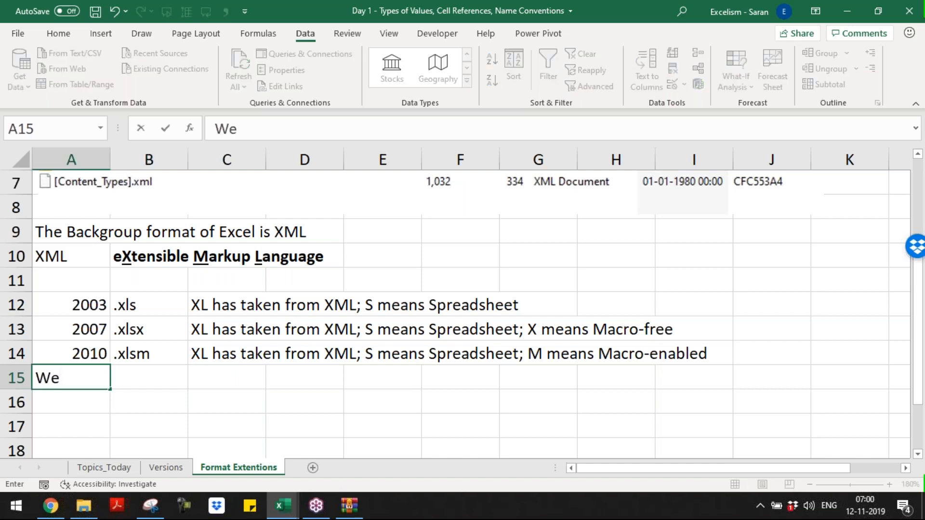
key("BackSpace")
key("BackSpace")
key("Escape")
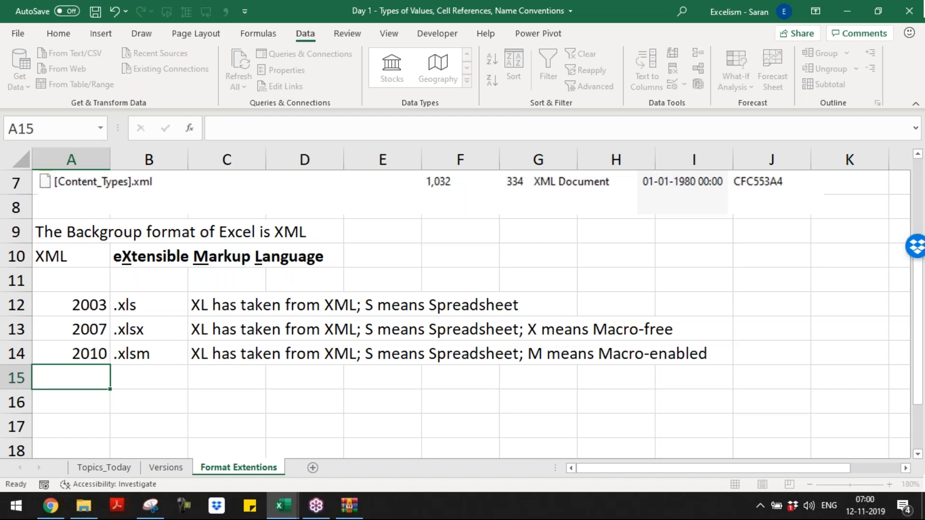
Step: Enter "Means we can not store macros in .XLSX format" in cell C15
key("Right")
key("Right")
type("Means w")
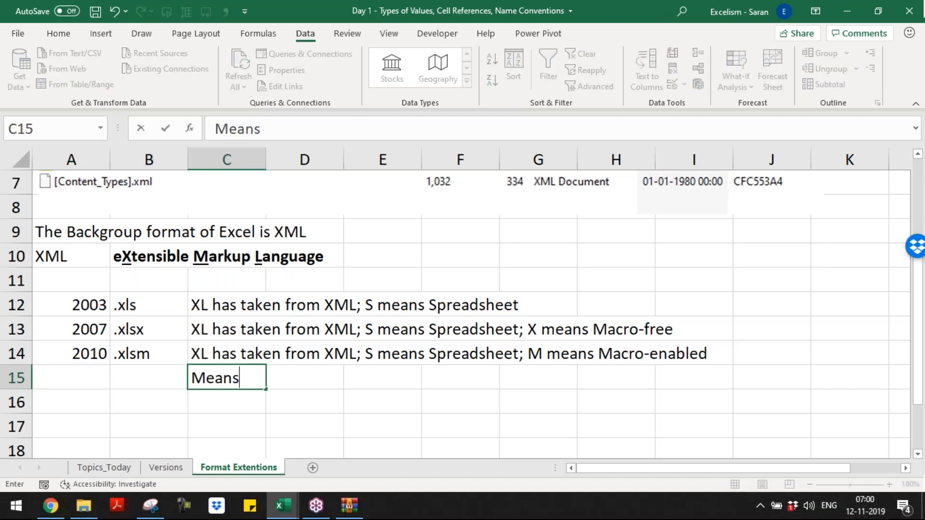
key("BackSpace")
type("we can not ")
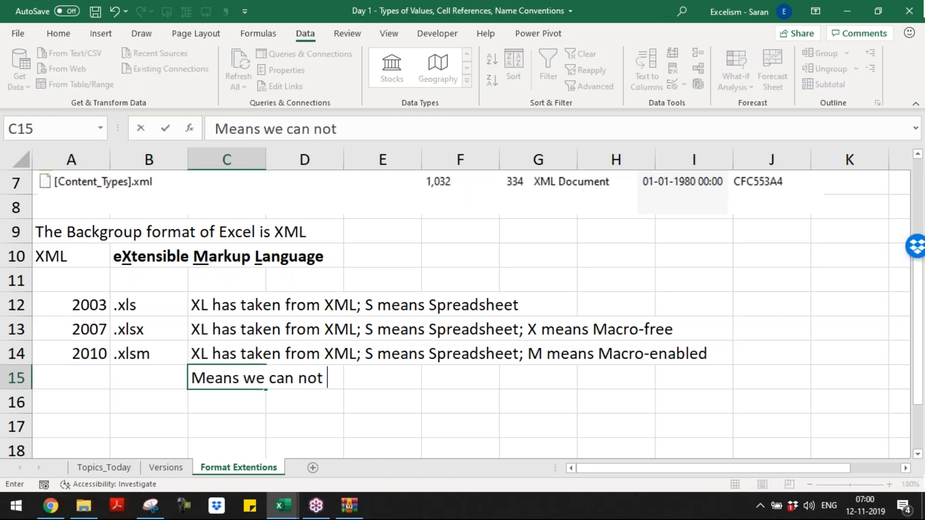
type("store macros in ")
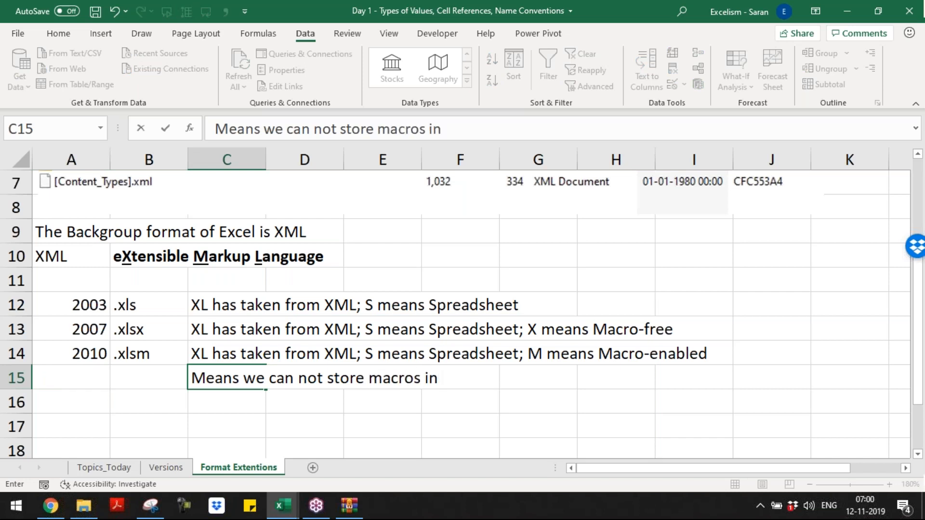
type(".XLSX fo")
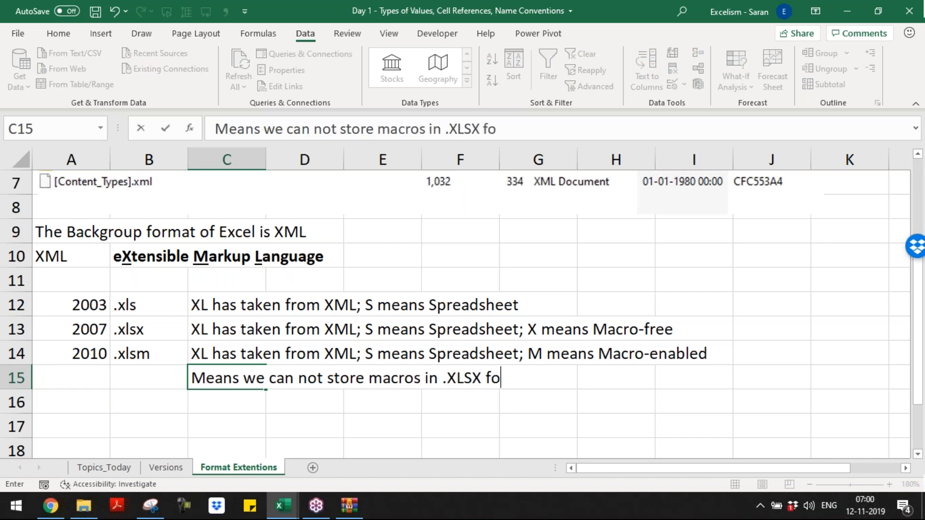
type("rmat")
key("Return")
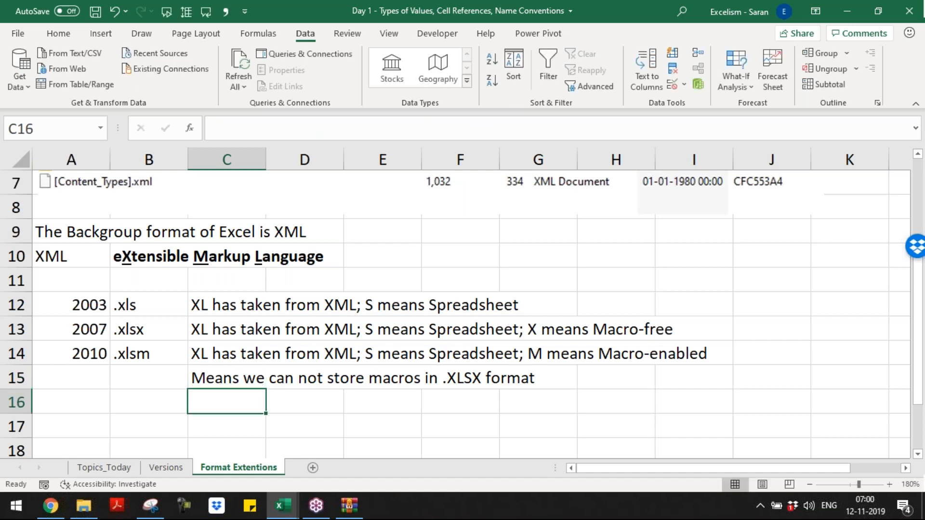
Step: Save the Day 1 workbook and create a new blank workbook
key("ctrl+s")
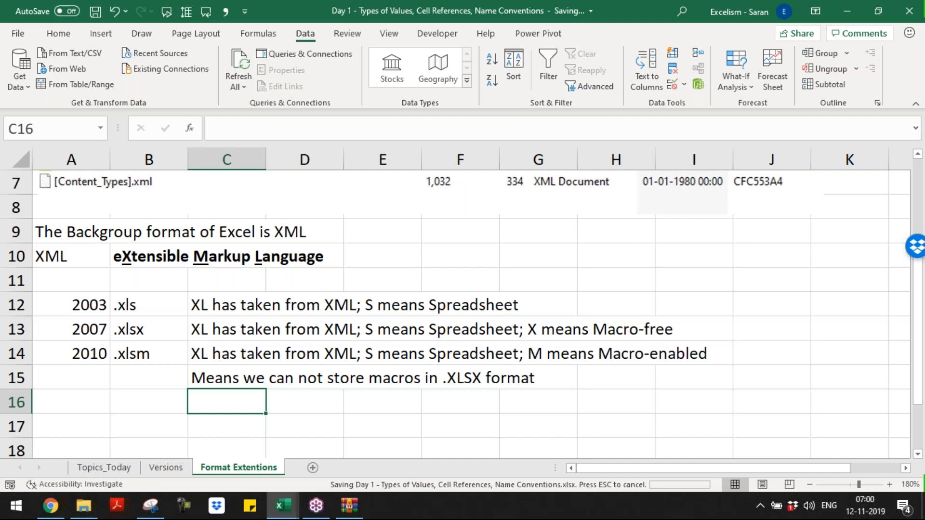
key("ctrl+n")
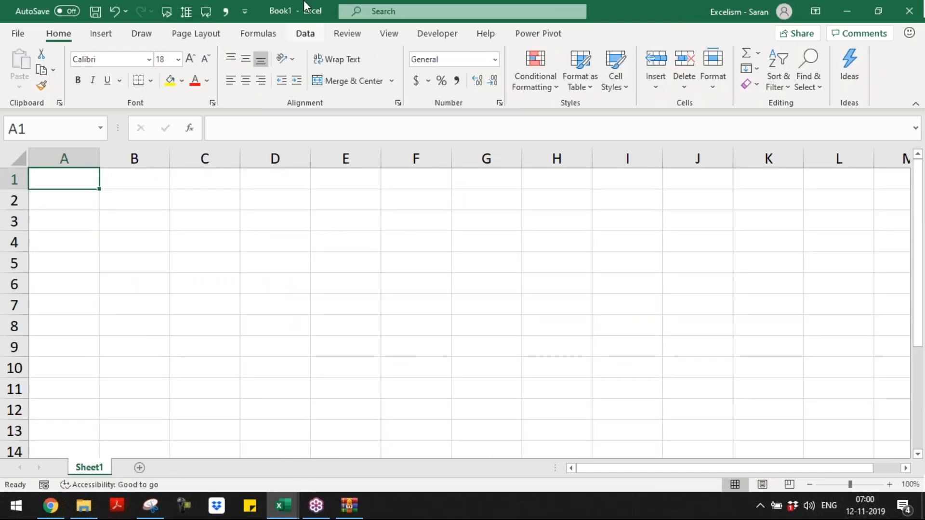
Step: Start recording a macro named "Sample1" stored in the Personal Macro Workbook
left_click(306, 35)
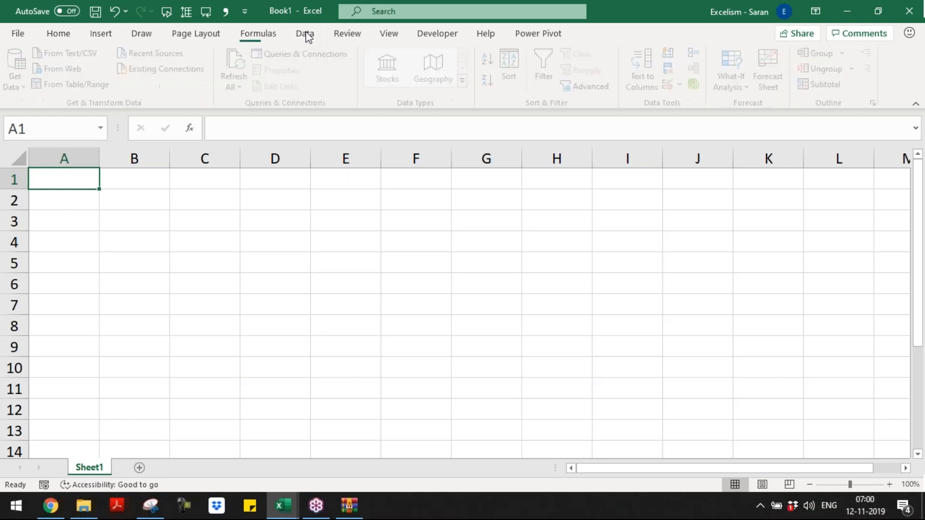
left_click(383, 38)
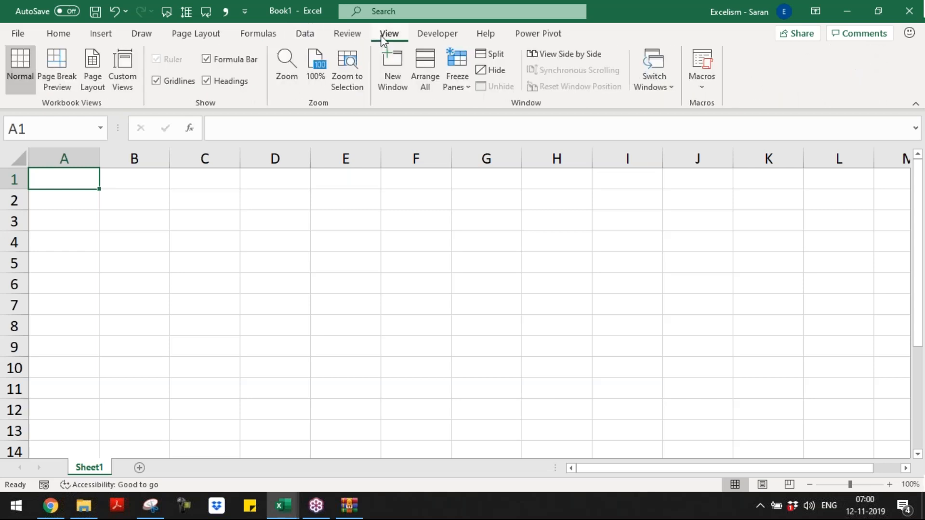
left_click(701, 92)
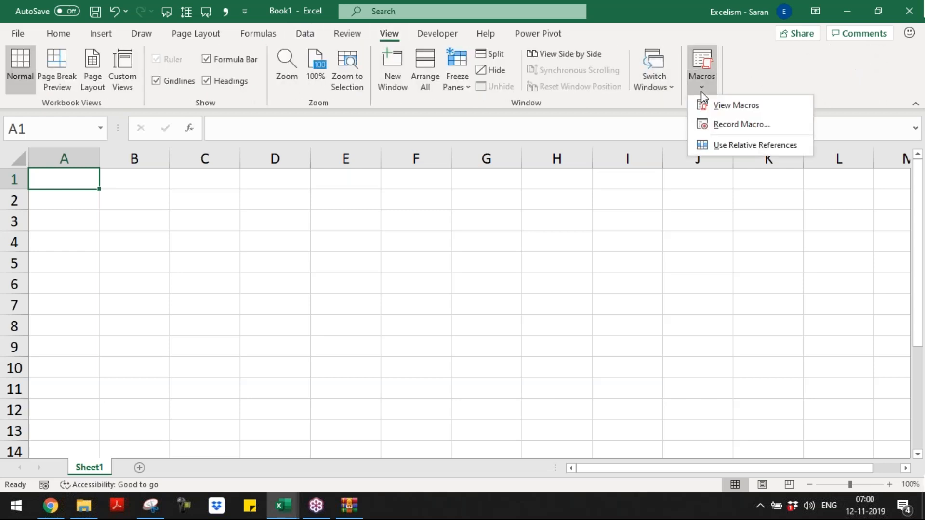
left_click(715, 123)
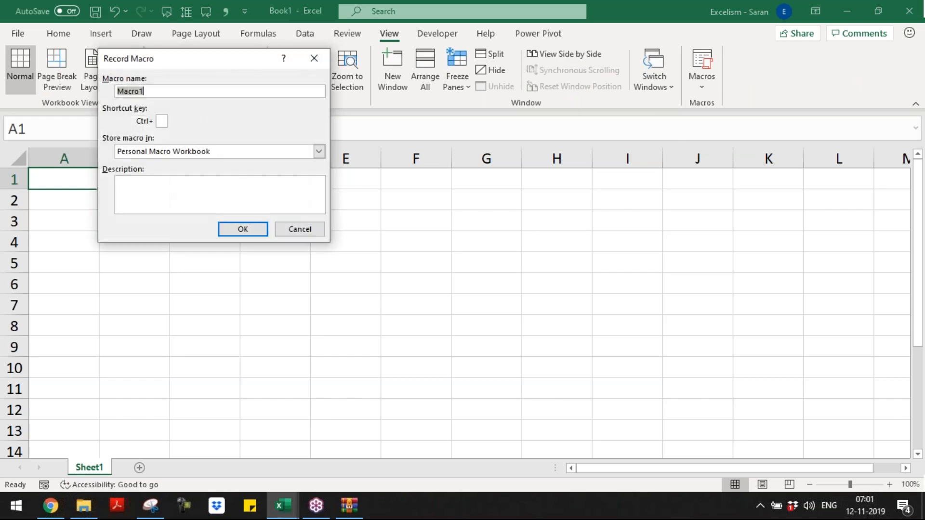
type("Sample1")
key("Tab")
left_click(263, 229)
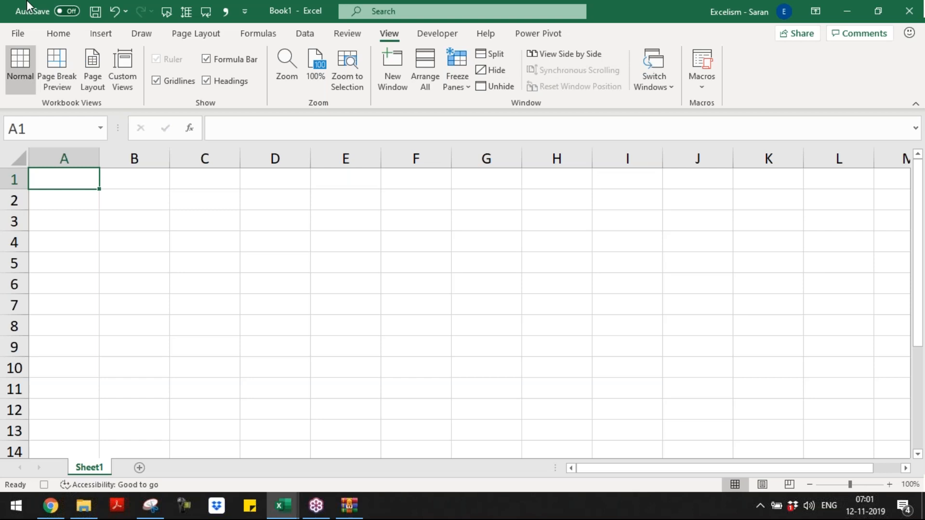
Step: Fill cell A1 of the new workbook with yellow
left_click(54, 34)
left_click(171, 80)
key("Right")
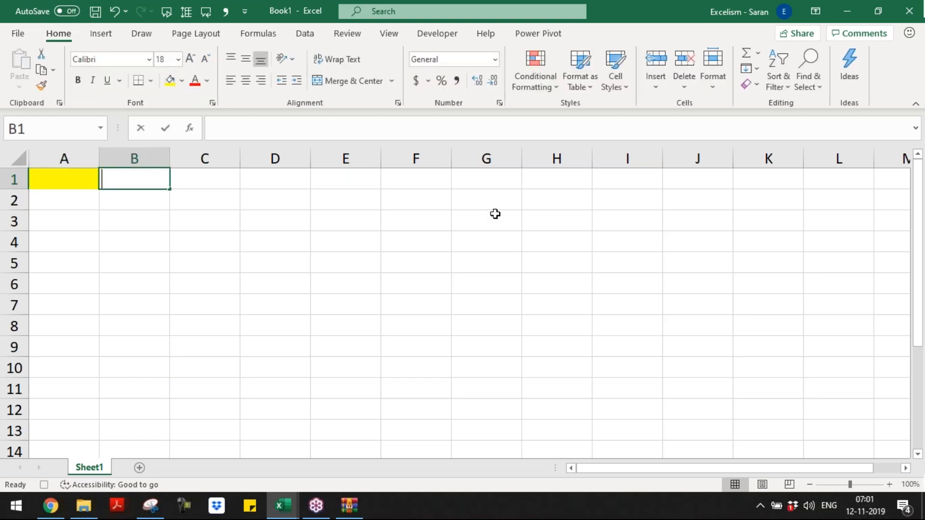
Step: Enter "This file is explain the difference b/w .xlsx and .xlsm" in cell B1
type("This file t")
key("BackSpace")
type("is explain the ")
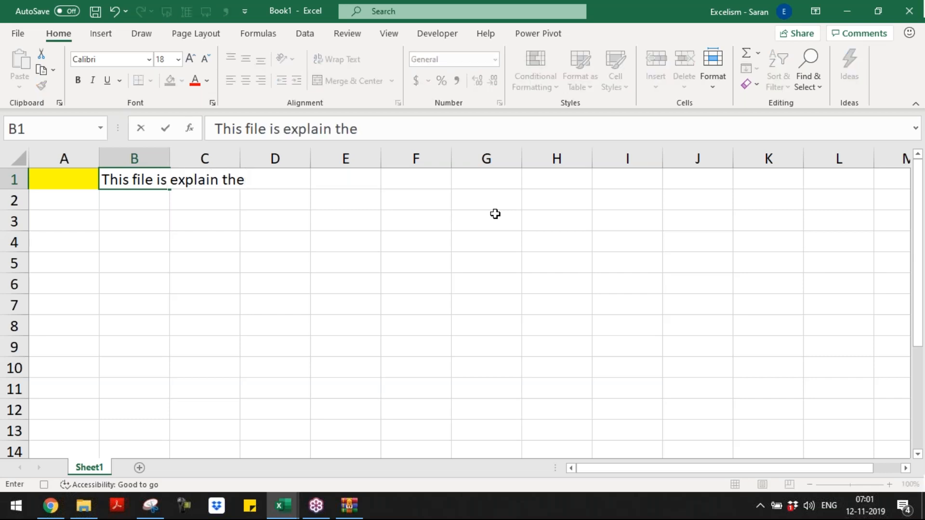
type("difference b")
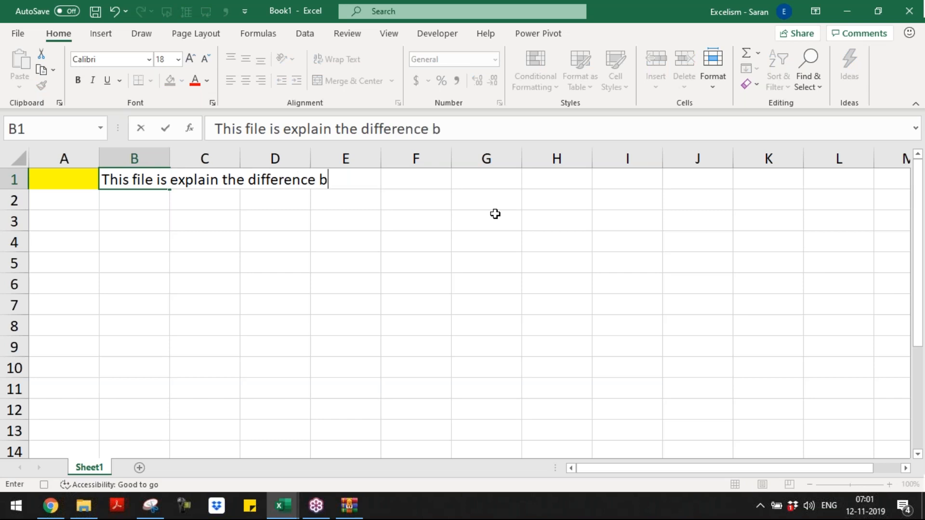
type("/w .xlsx and ")
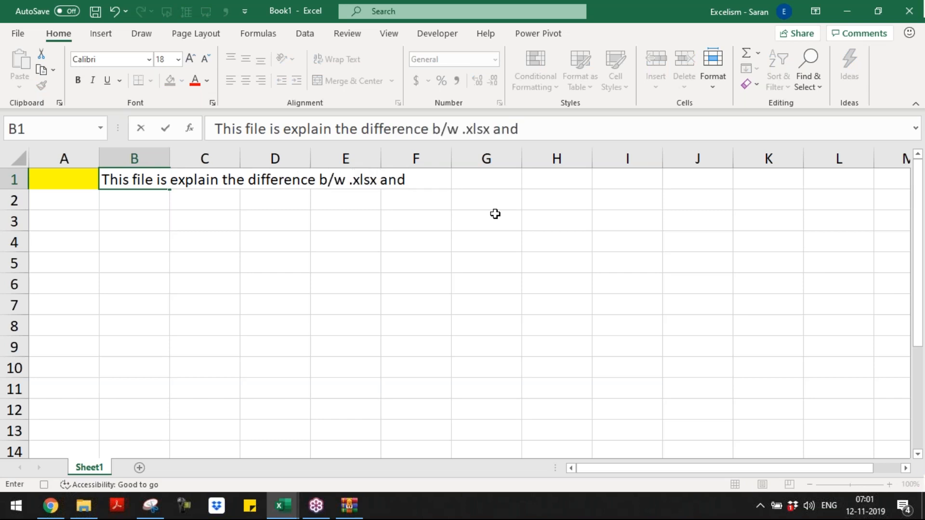
type(".xlsm")
key("Return")
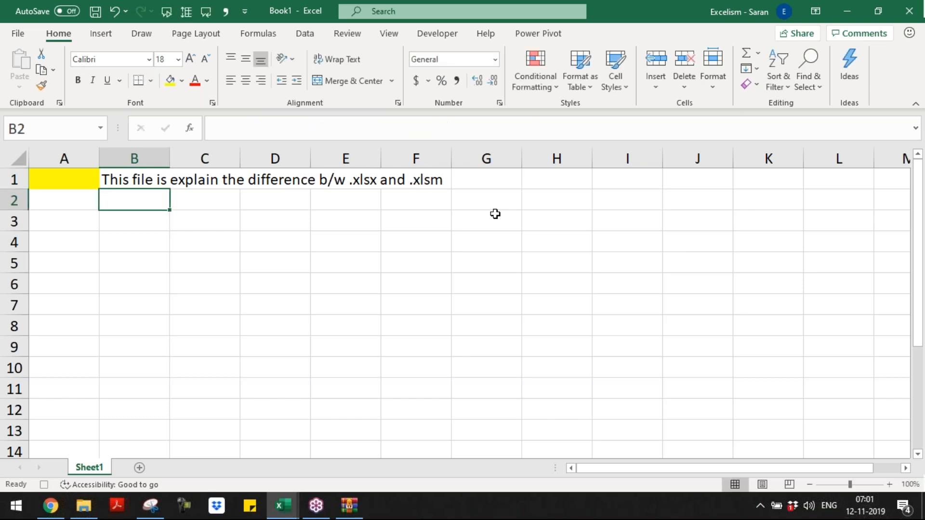
Step: Save the new workbook as Book1.xlsx in the OneDrive Documents folder and dismiss the AutoSave notice
key("ctrl+s")
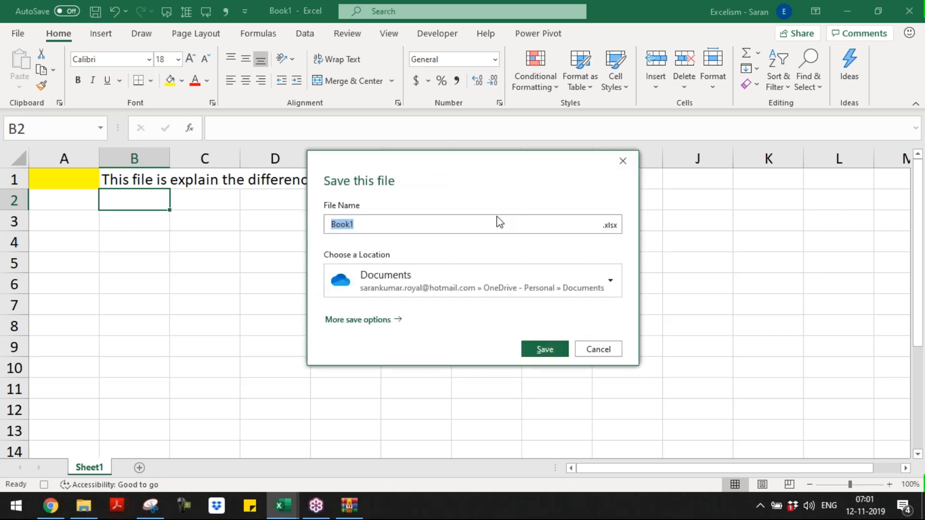
left_click(558, 352)
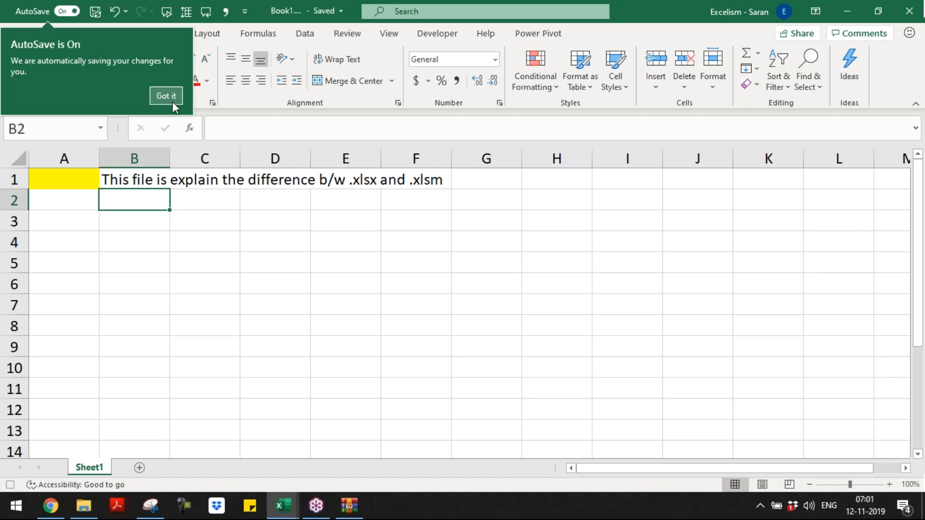
left_click(172, 101)
left_click(272, 251)
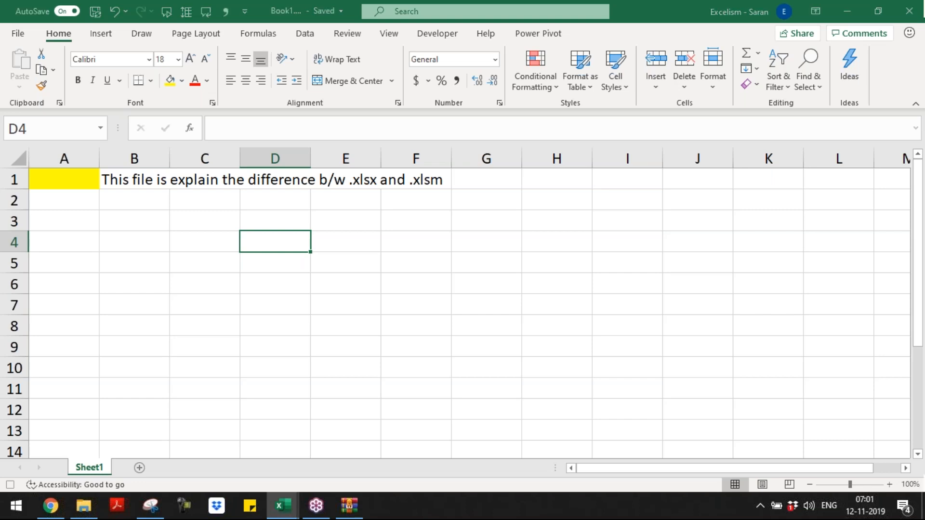
Step: Save the workbook under the name "Macros" as an Excel Workbook (.xlsx) in the Batch 9 folder
key("F12")
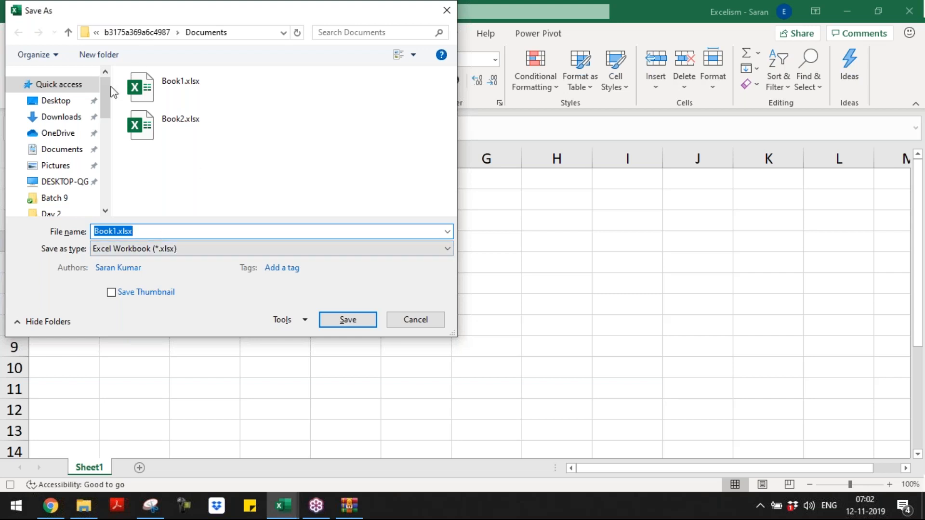
left_click(72, 200)
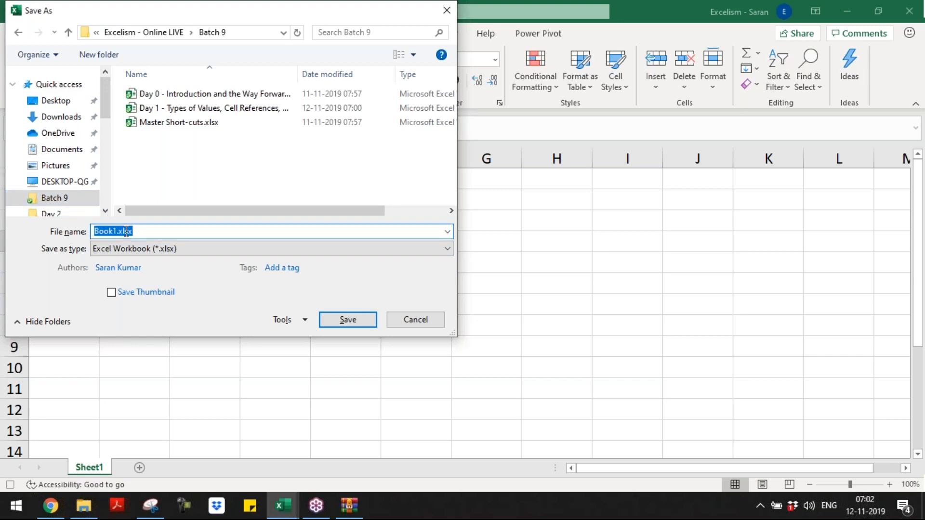
type("Macros")
key("Return")
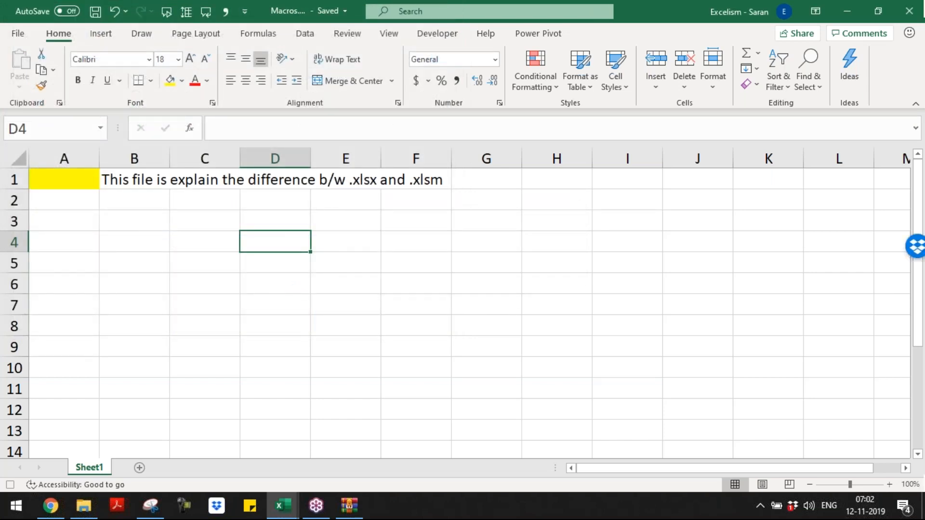
Step: Close the Macros workbook and switch to the Batch 9 folder in File Explorer
key("ctrl+w")
key("alt+Tab")
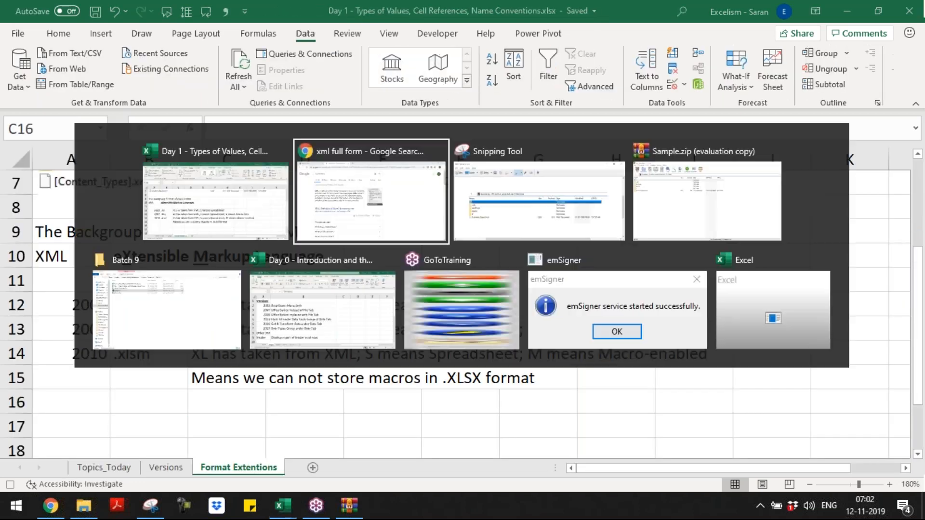
key("Tab")
key("Tab")
key("Tab")
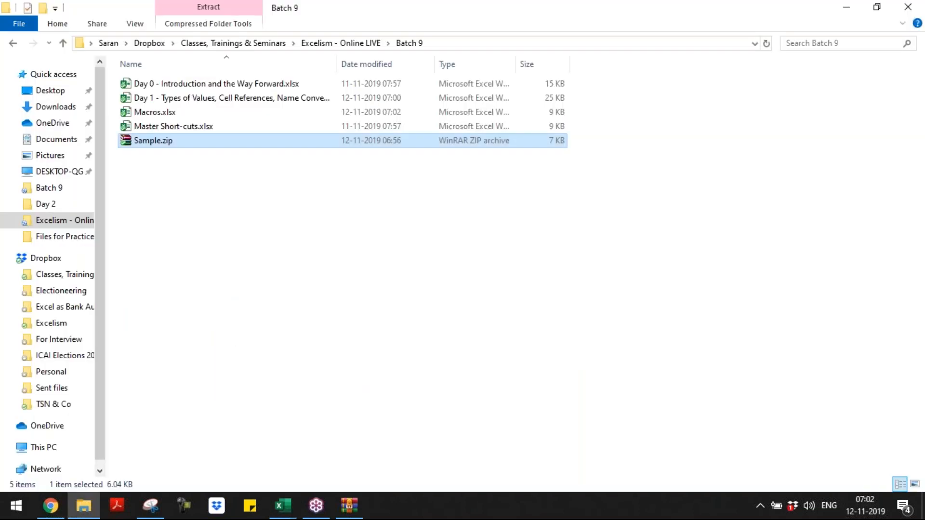
Step: Open Macros.xlsx from the Batch 9 folder in Excel
key("Up")
key("Up")
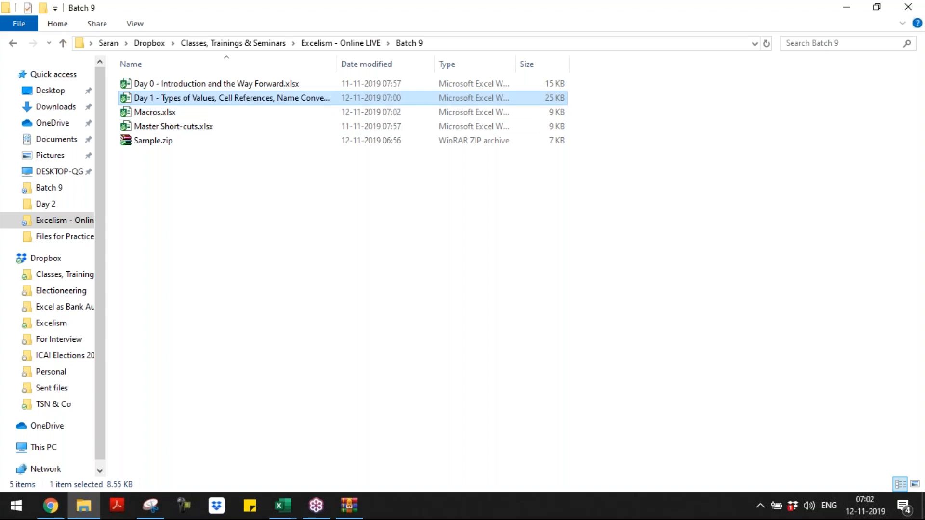
key("Down")
key("Down")
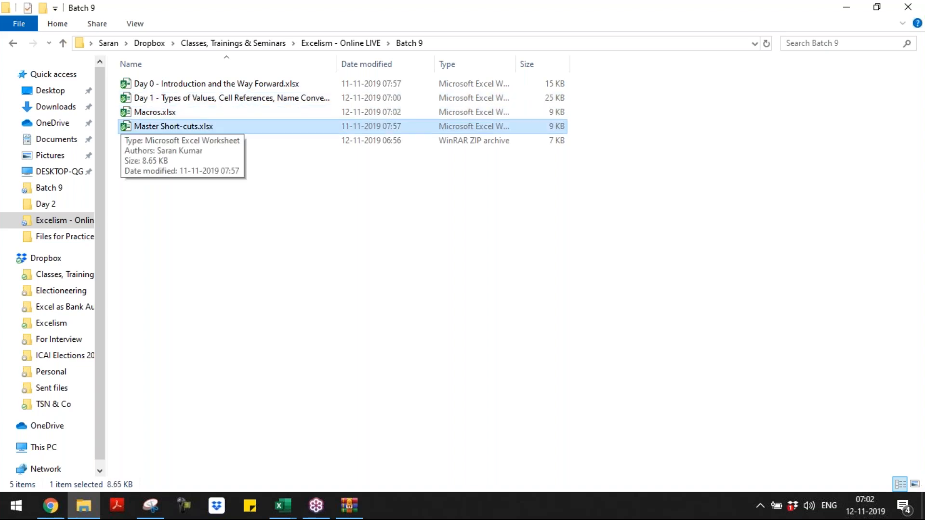
key("Up")
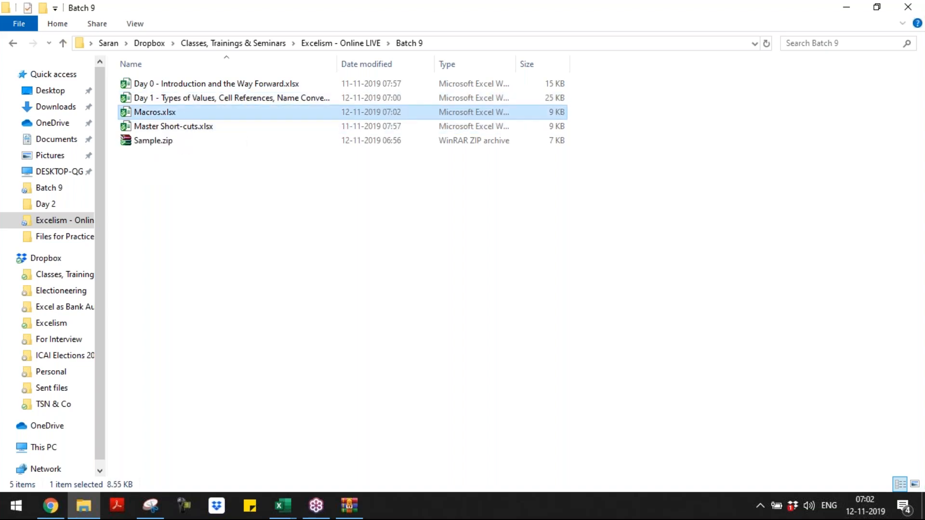
key("Return")
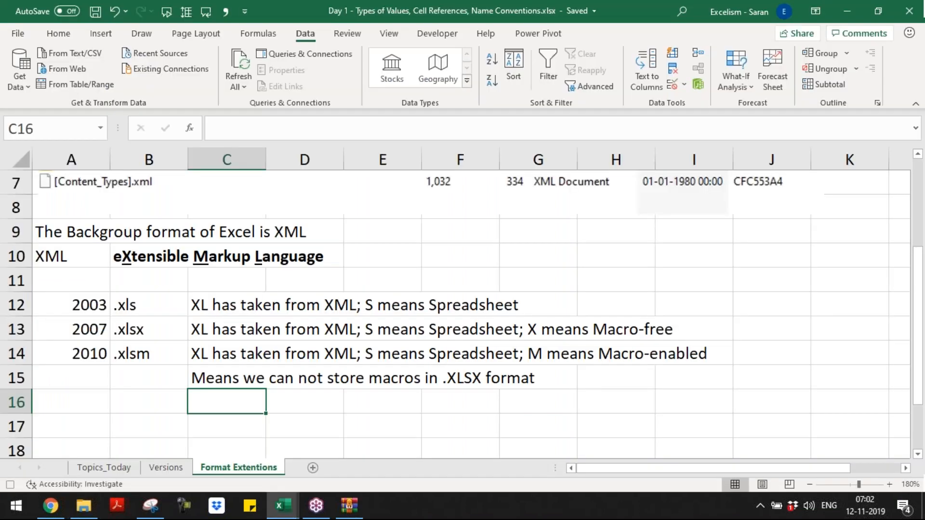
left_click(446, 230)
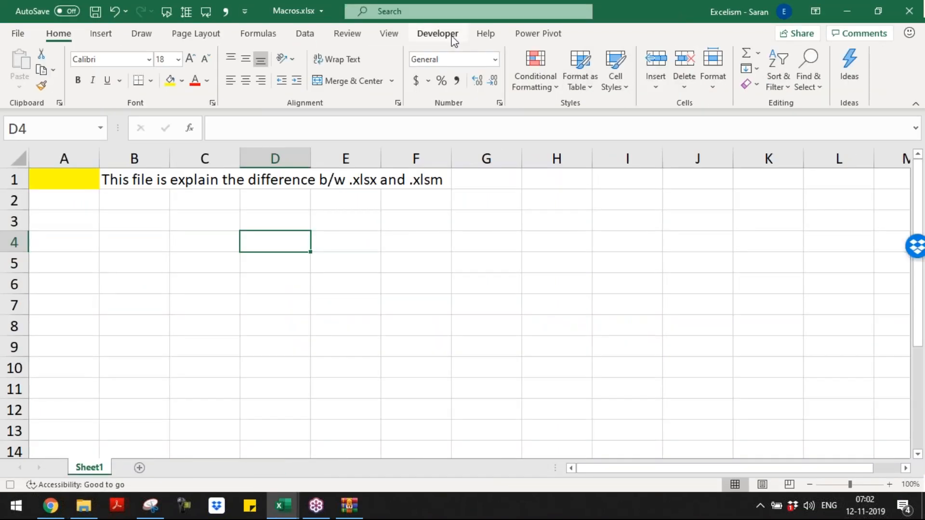
Step: Check the list of macros in all open workbooks and stop the running macro recording
left_click(397, 37)
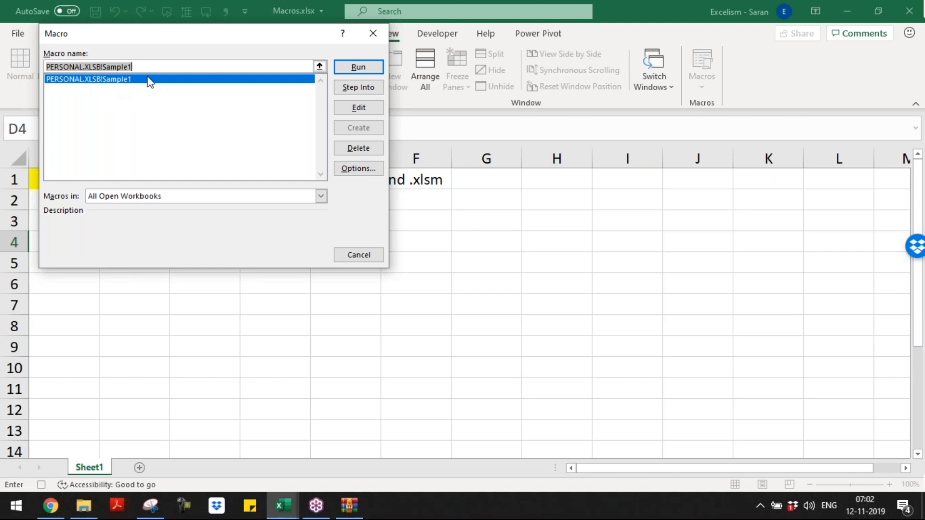
left_click(364, 38)
left_click(708, 87)
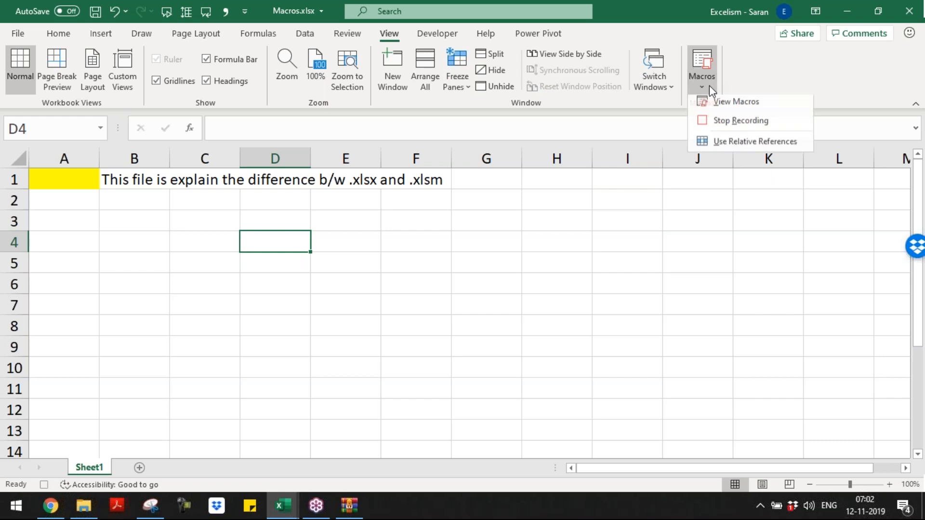
left_click(725, 123)
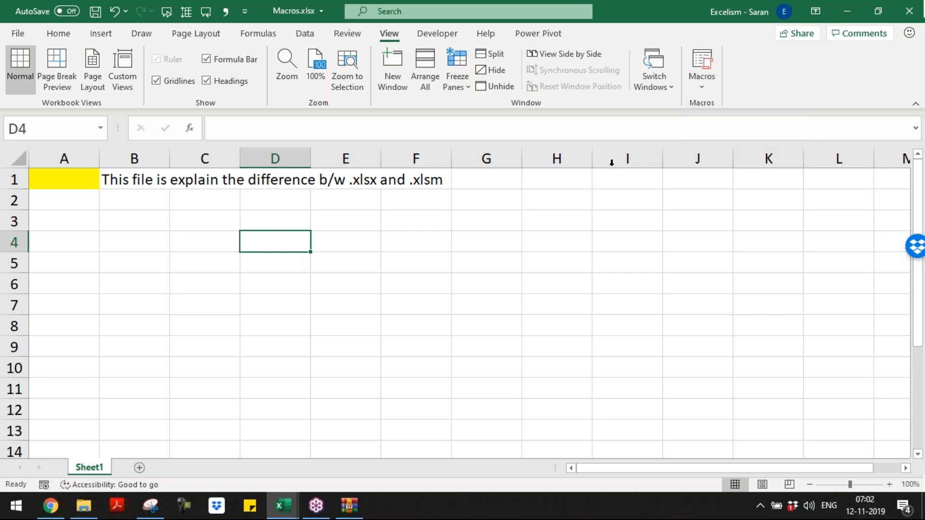
Step: Start recording a macro named "Sample2" stored in This Workbook
left_click(712, 90)
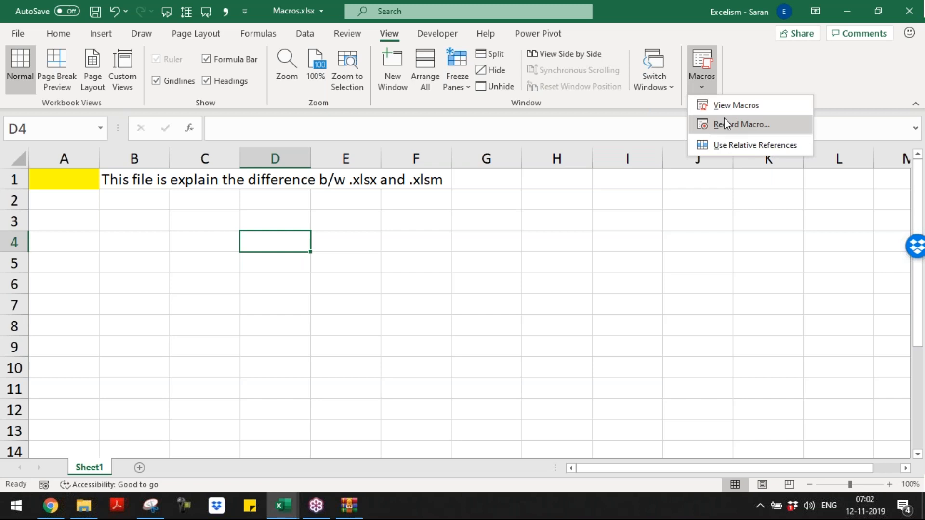
left_click(724, 118)
type("Sample2")
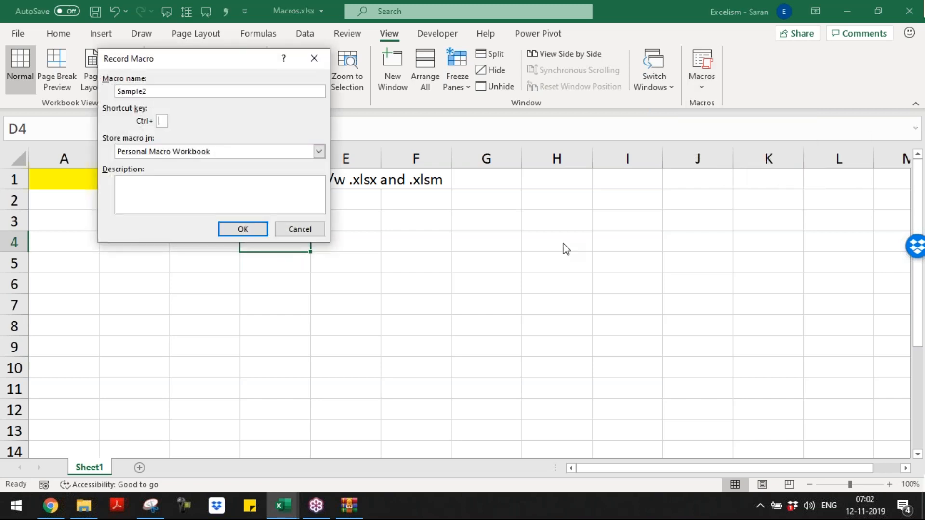
left_click(232, 151)
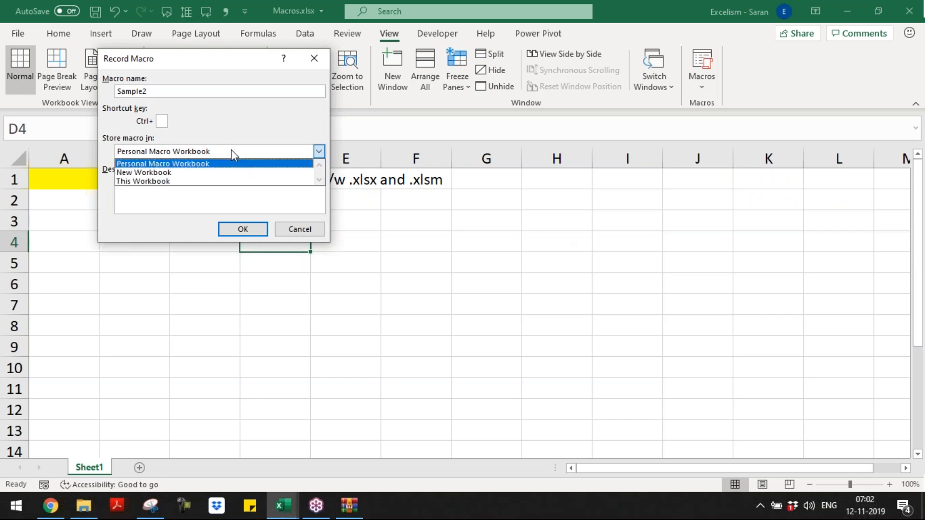
left_click(241, 182)
left_click(241, 192)
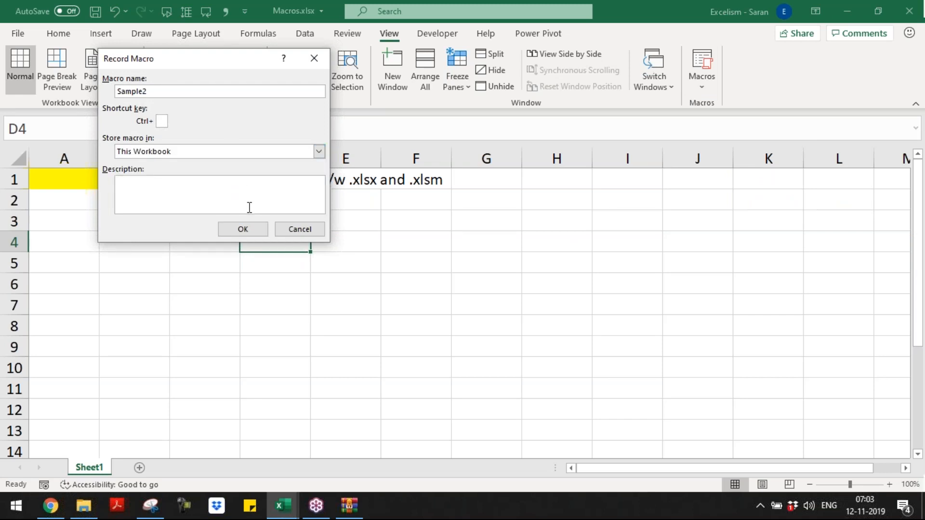
left_click(242, 229)
Step: Fill cell B3 with yellow and select cell D5 while the macro is recording
left_click(105, 213)
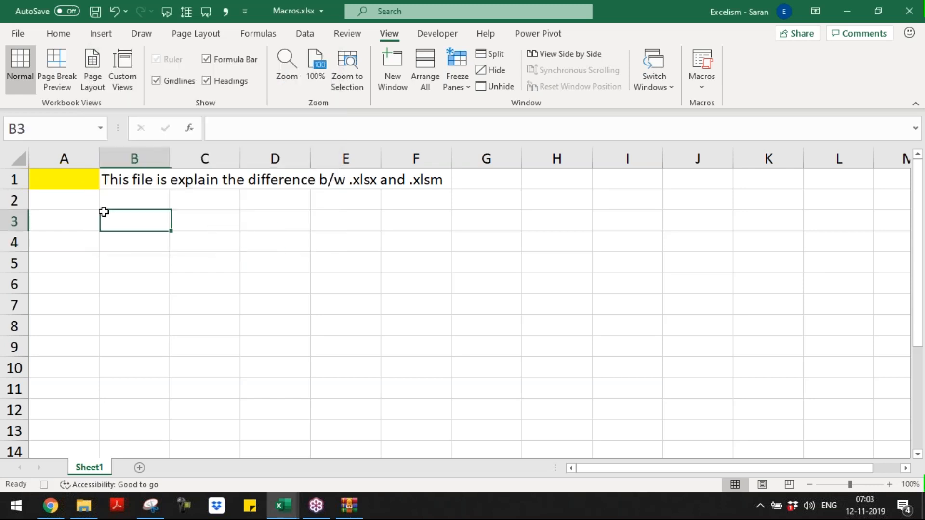
left_click(59, 33)
left_click(169, 81)
left_click(295, 260)
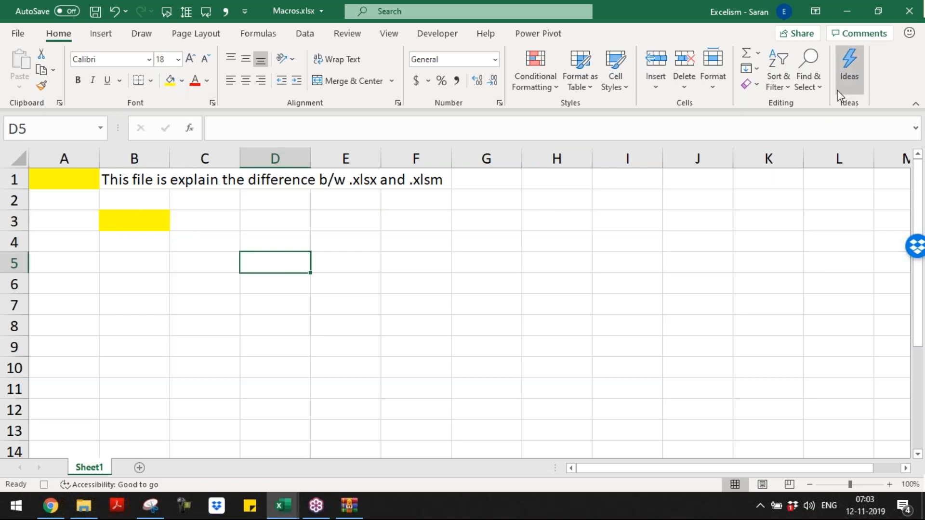
Step: Stop the macro recording and look up Sample2 in the list of macros in all open workbooks
left_click(389, 34)
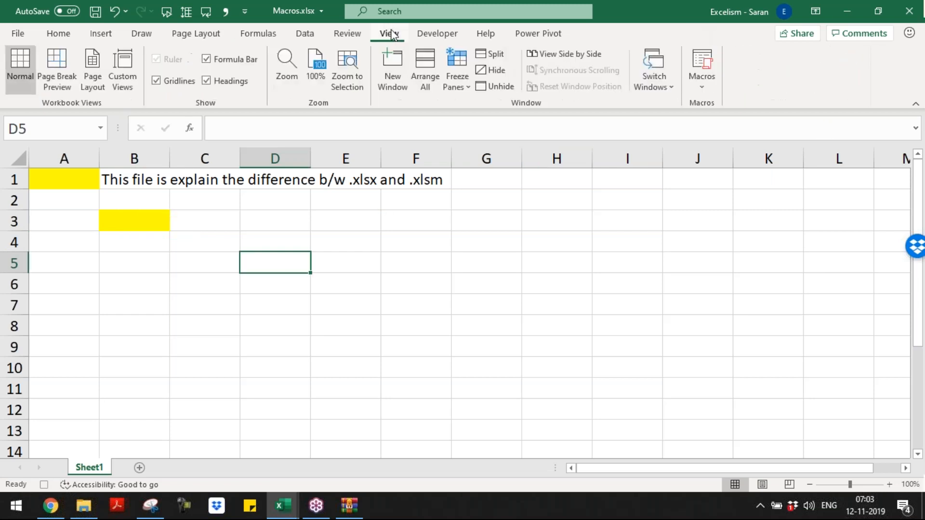
left_click(696, 93)
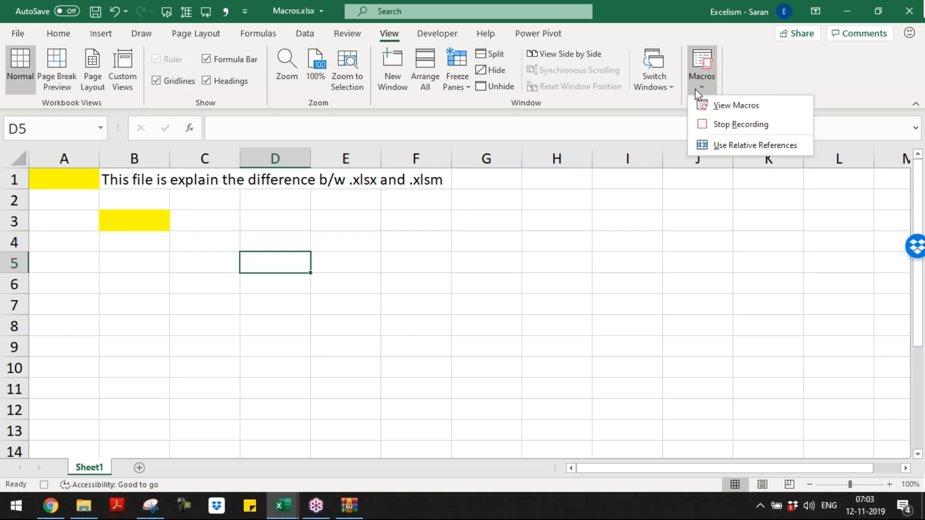
left_click(713, 124)
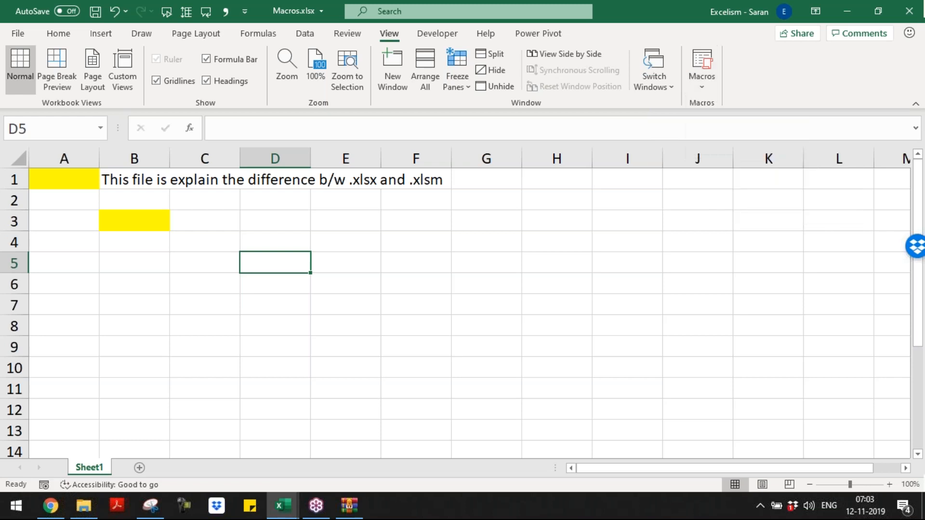
left_click(702, 68)
left_click(127, 90)
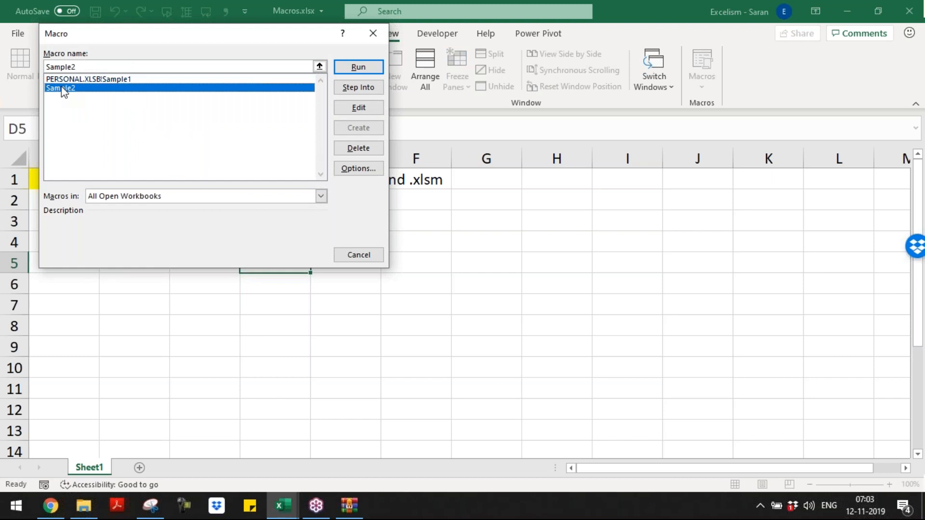
left_click(368, 34)
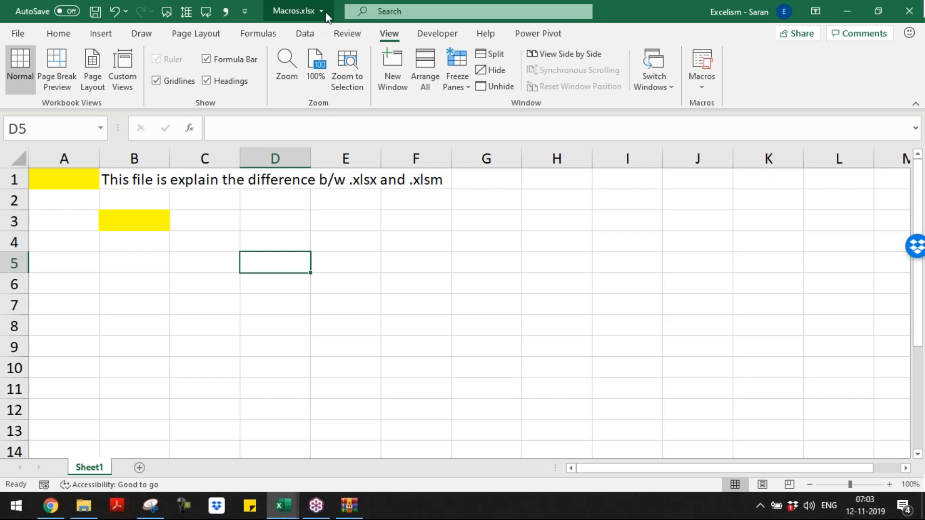
Step: Start saving Macros.xlsx and capture the whole macro-free workbook warning with Snipping Tool
left_click(325, 12)
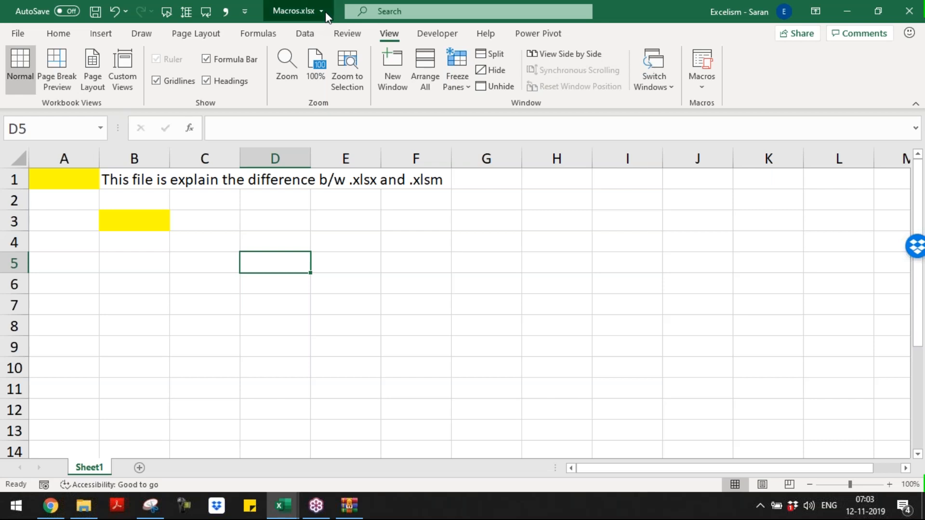
left_click(562, 186)
key("ctrl+s")
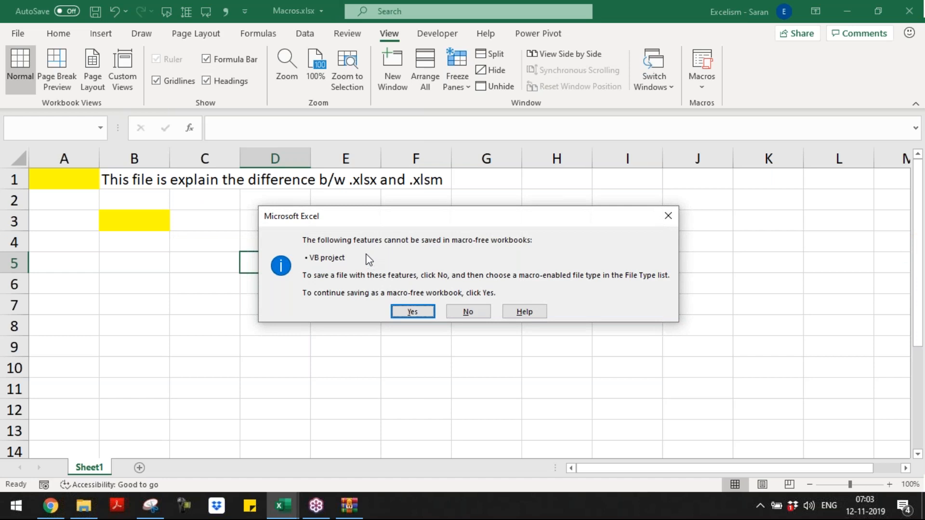
left_click(150, 507)
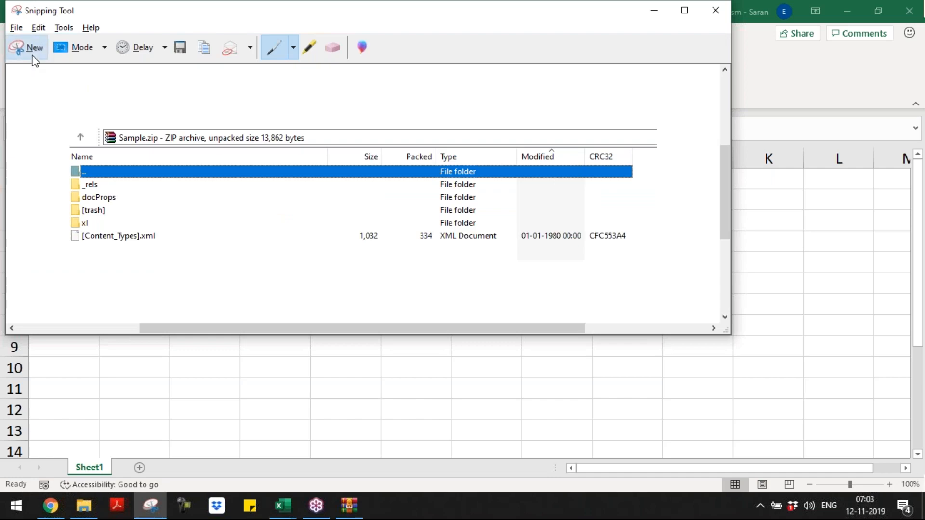
left_click(33, 48)
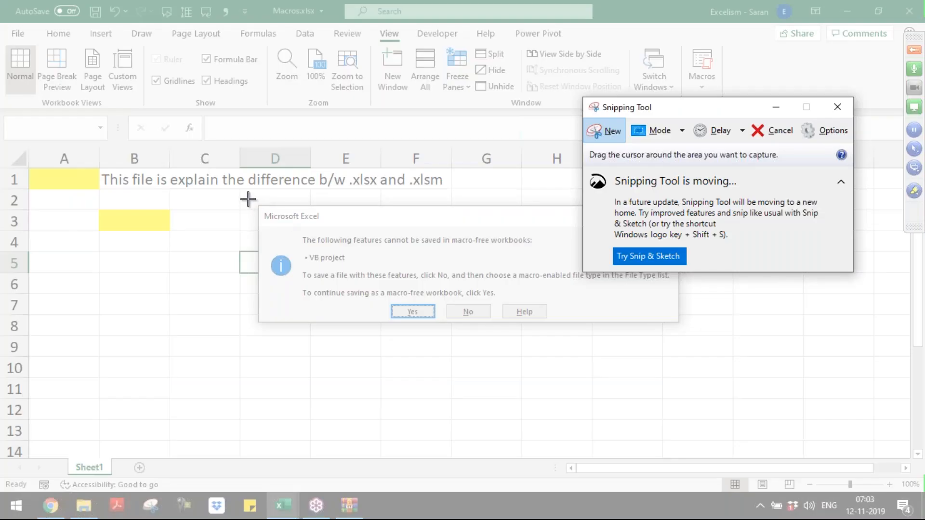
left_click_drag(248, 199, 688, 328)
key("alt+Tab")
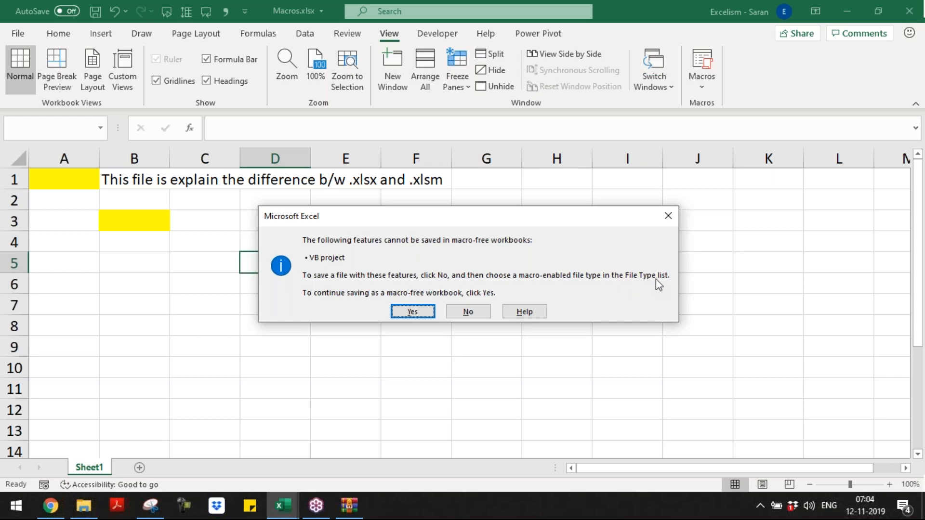
Step: Continue saving Macros.xlsx as a macro-free workbook and close it
left_click(413, 311)
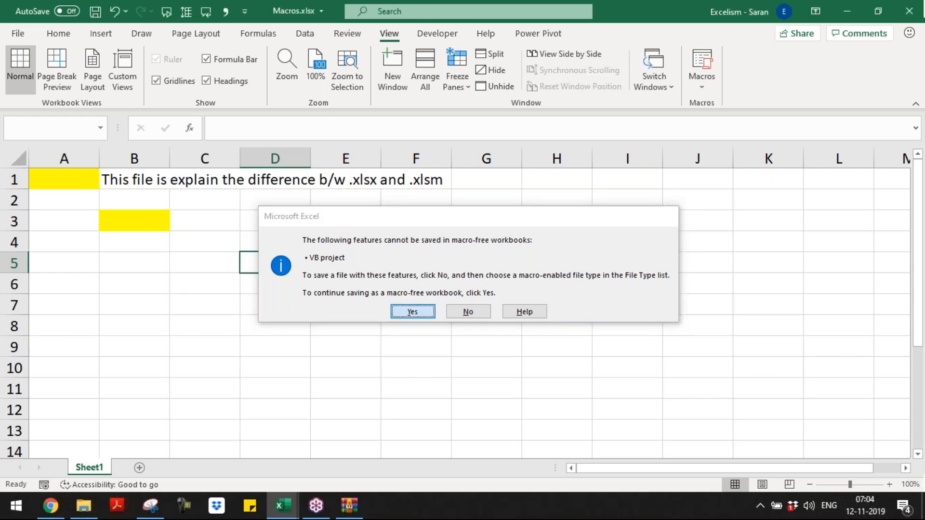
left_click(395, 265)
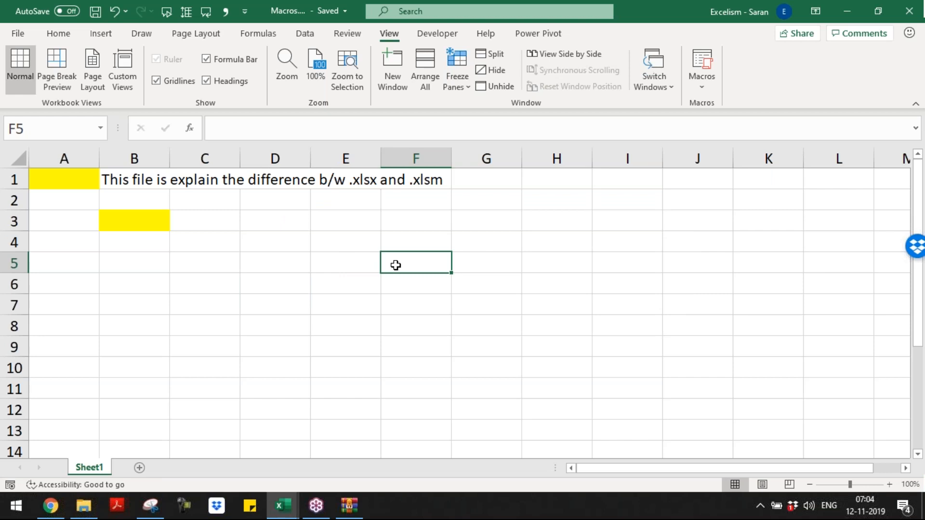
key("ctrl+w")
Step: Paste the captured warning at cell C16 of the Format Extentions sheet in the Day 1 workbook
key("Down")
key("Down")
key("Down")
key("Down")
key("Down")
key("Down")
key("Down")
key("Left")
key("Left")
key("Left")
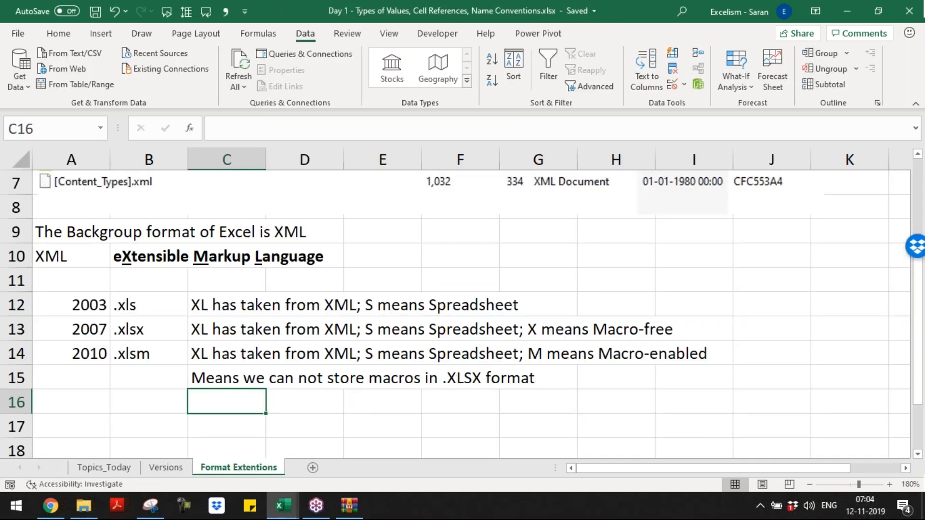
key("ctrl+v")
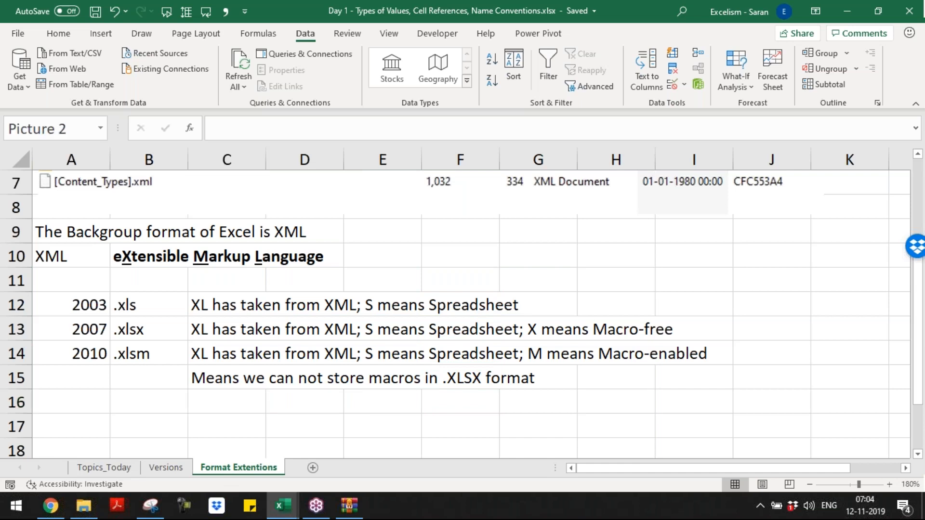
Step: Shrink the pasted warning picture to about half its size and place it beside the row 15 note, from column H
left_click_drag(305, 396, 147, 400)
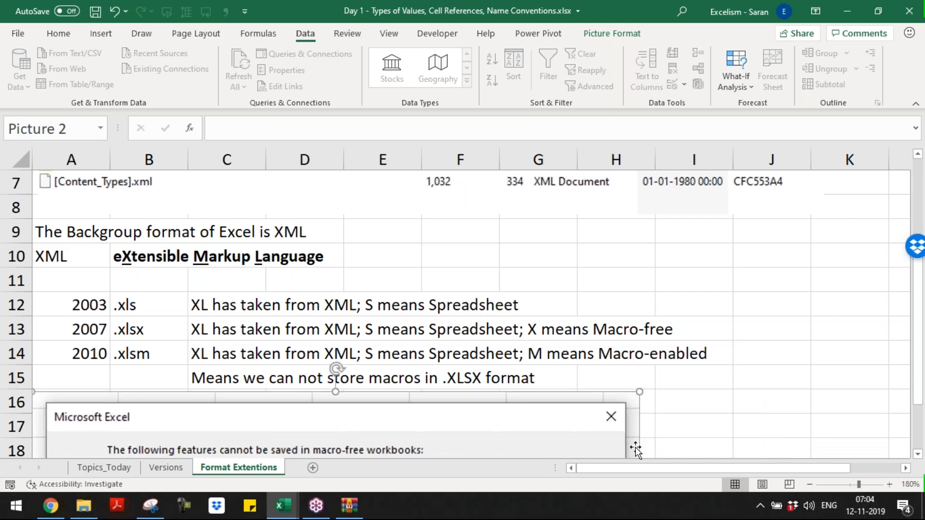
left_click(918, 455)
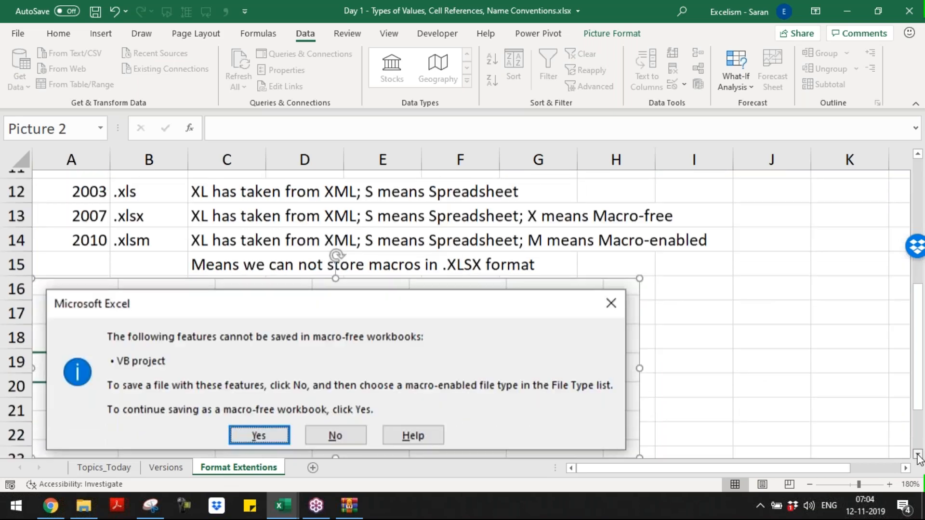
left_click_drag(631, 441, 320, 327)
left_click_drag(208, 298, 766, 272)
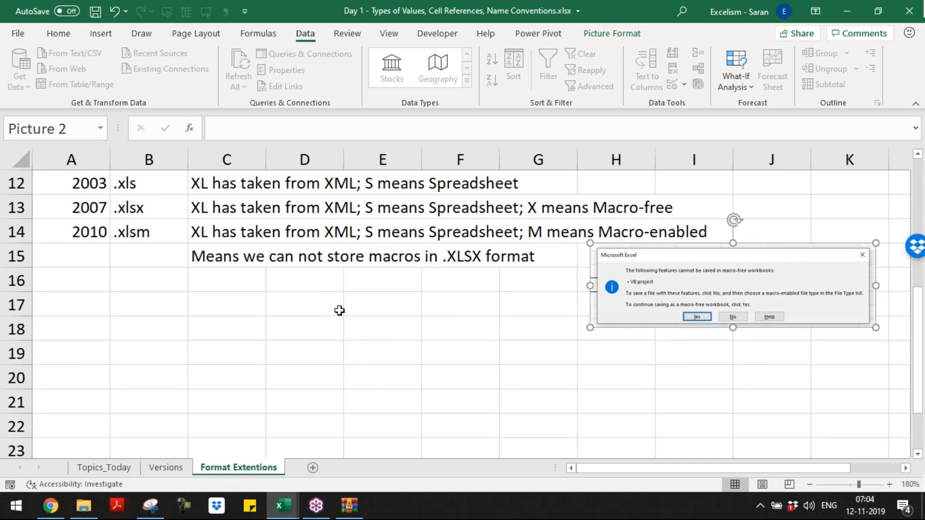
Step: Clear the year in cell A14 beside the .xlsm entry
left_click(76, 277)
type("20")
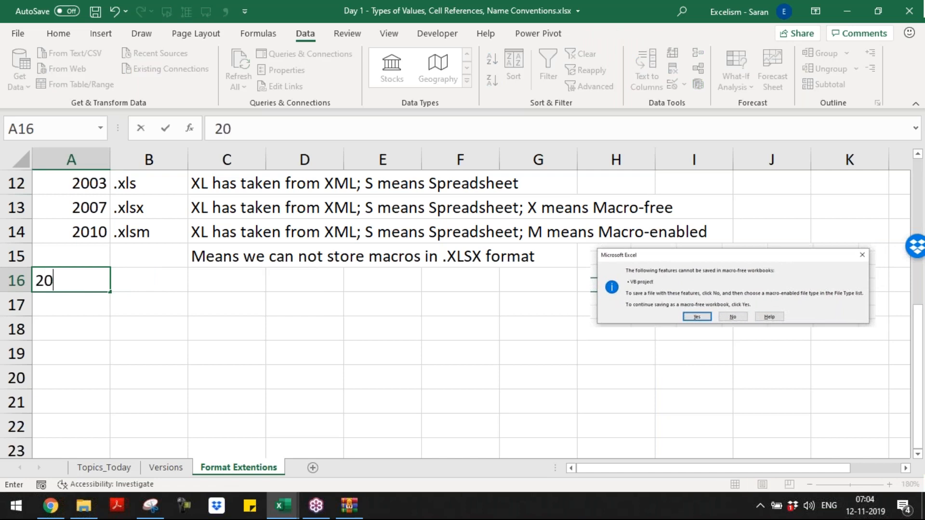
key("Up")
key("Up")
key("Delete")
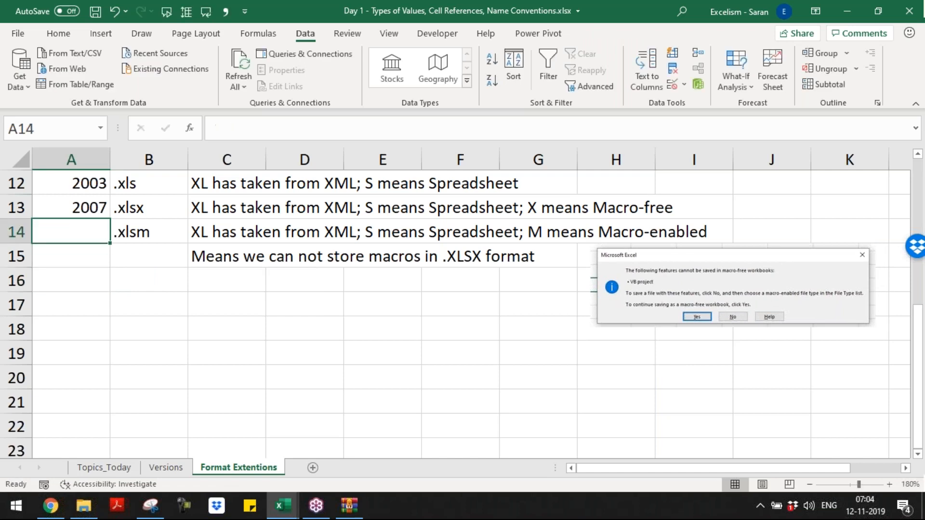
Step: Enter ".xltx" in cell B16
key("Up")
key("Right")
key("Down")
key("Down")
key("Down")
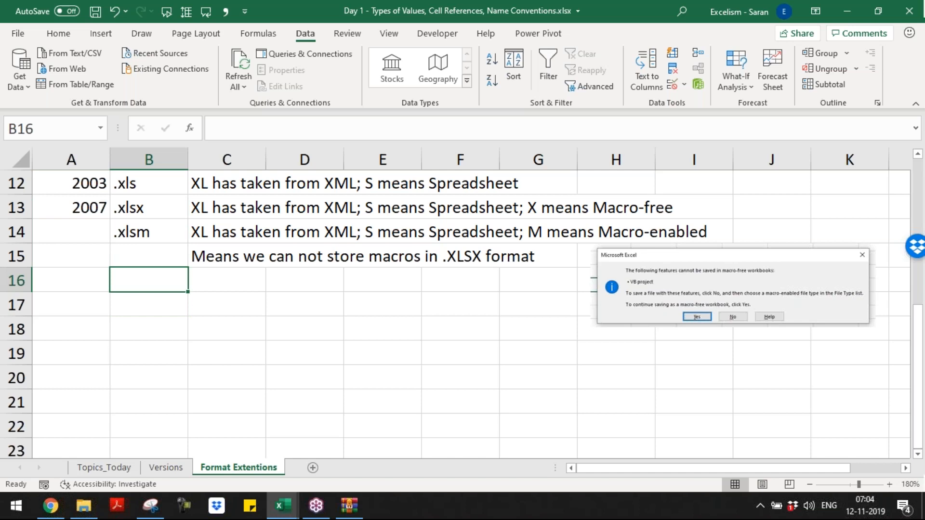
type(".xl")
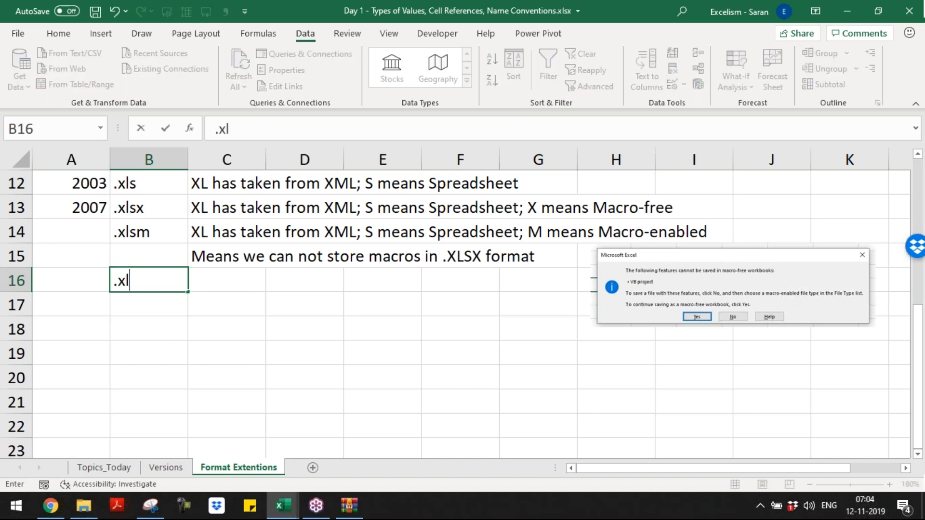
type("st")
key("BackSpace")
key("BackSpace")
type("tx")
key("Return")
Step: Copy the .xlsx description from cell C13 into cell C16
key("Up")
key("Up")
key("Up")
key("Up")
key("Right")
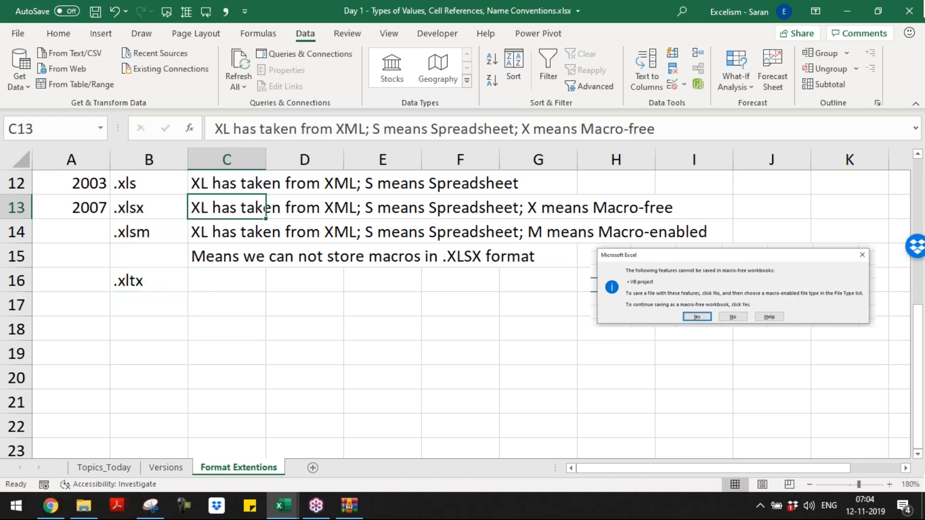
key("ctrl+c")
key("Down")
key("Down")
key("Down")
key("ctrl+v")
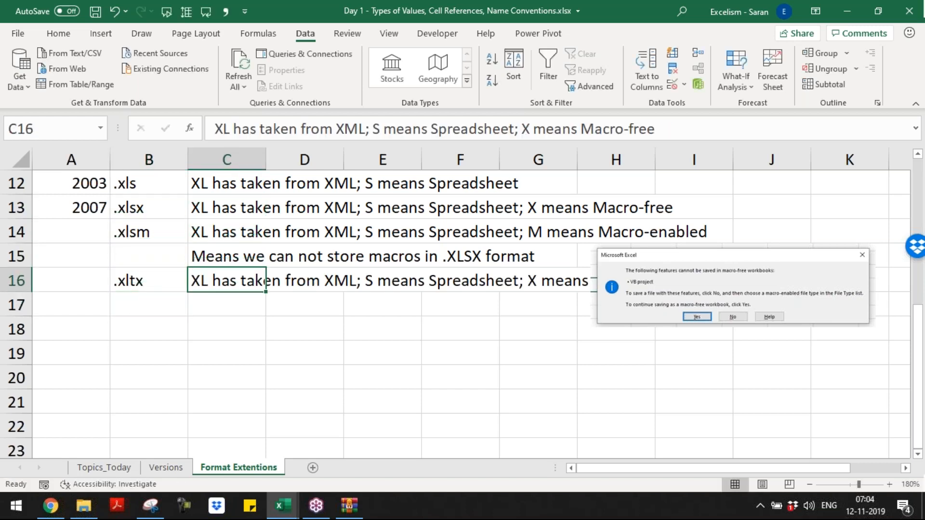
Step: Change the middle part of the description in C16 to "T means Template"
key("F2")
key("ctrl+Left")
key("ctrl+Left")
key("ctrl+Left")
key("ctrl+Left")
key("shift+Right")
type("T")
key("ctrl+Right")
key("ctrl+Right")
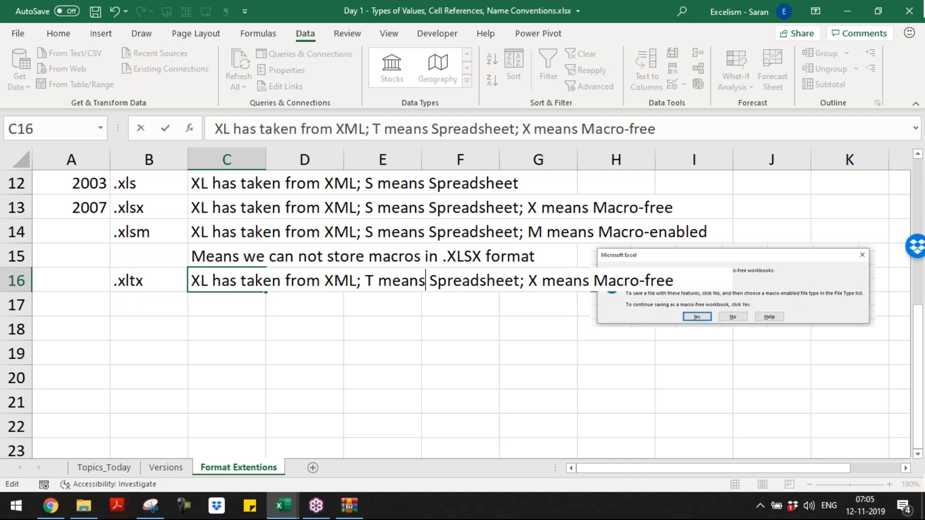
key("ctrl+shift+Right")
type("Template")
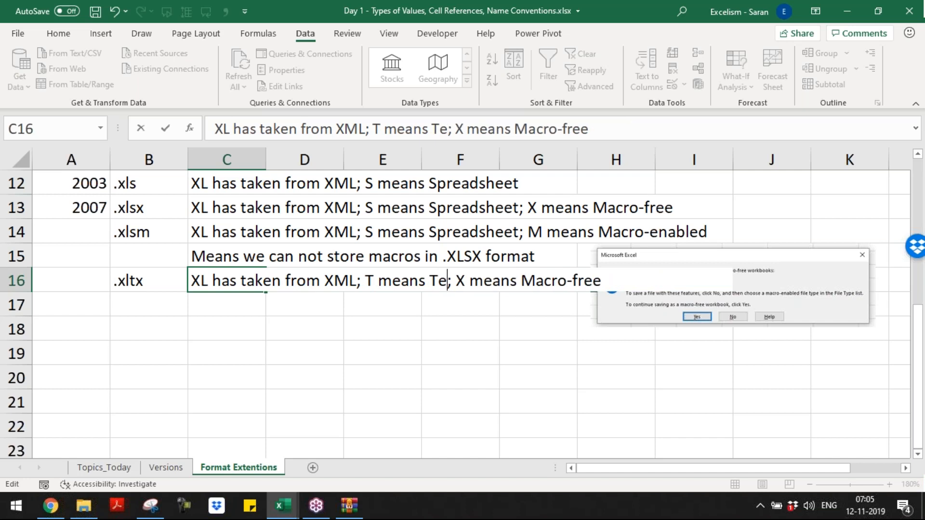
key("ctrl+Return")
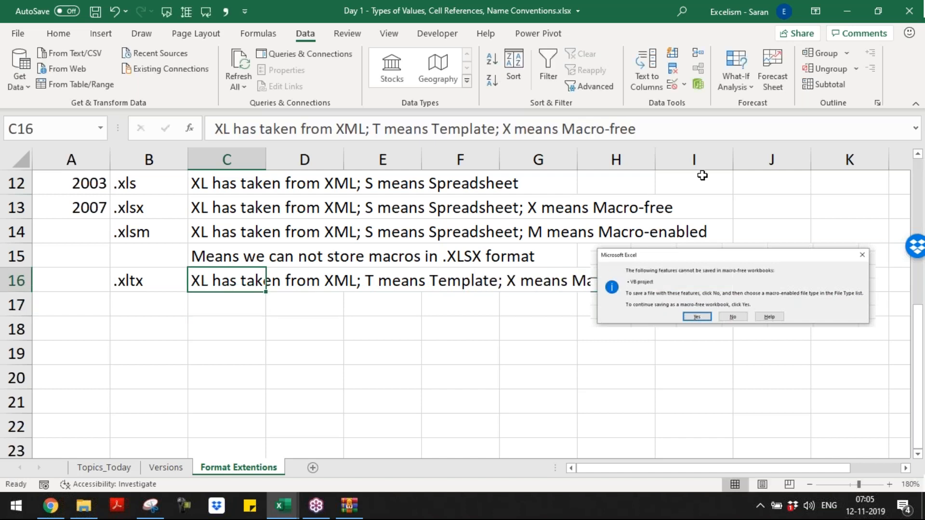
Step: Move the warning picture about one column to the right, clear of the text in C16
left_click(701, 281)
left_click_drag(701, 281, 771, 277)
left_click(196, 279)
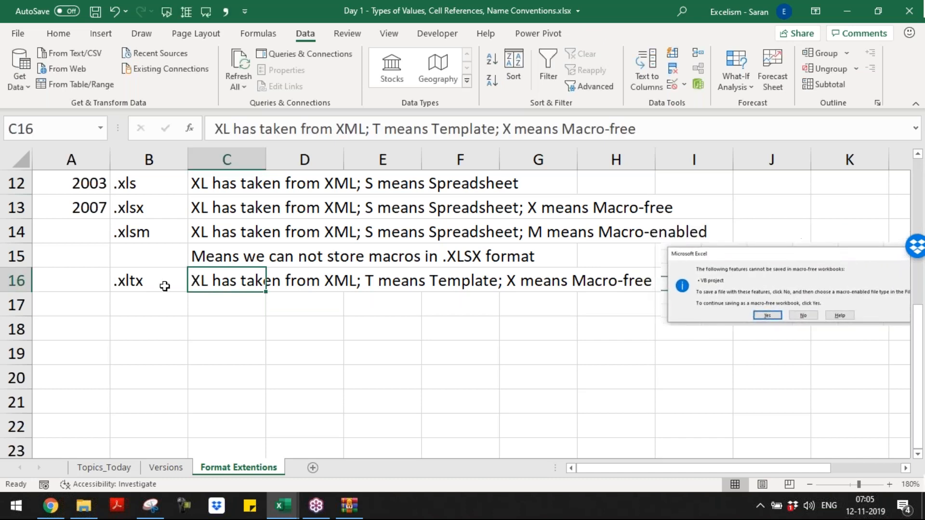
Step: Enter ".xltm" in cell B17
key("Down")
key("Left")
type(".xltm")
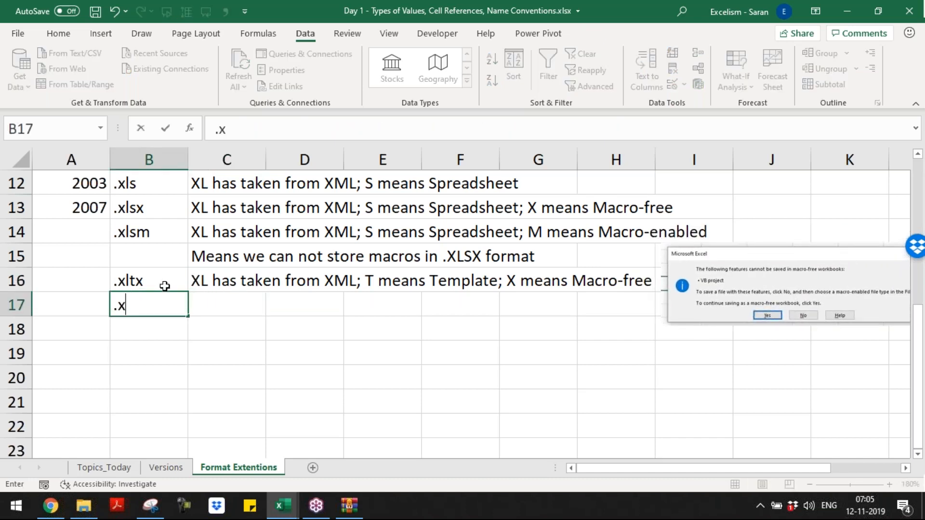
key("Return")
Step: Copy the description from C16 into C17 and change its ending to "Macro-enabled"
key("Up")
key("Up")
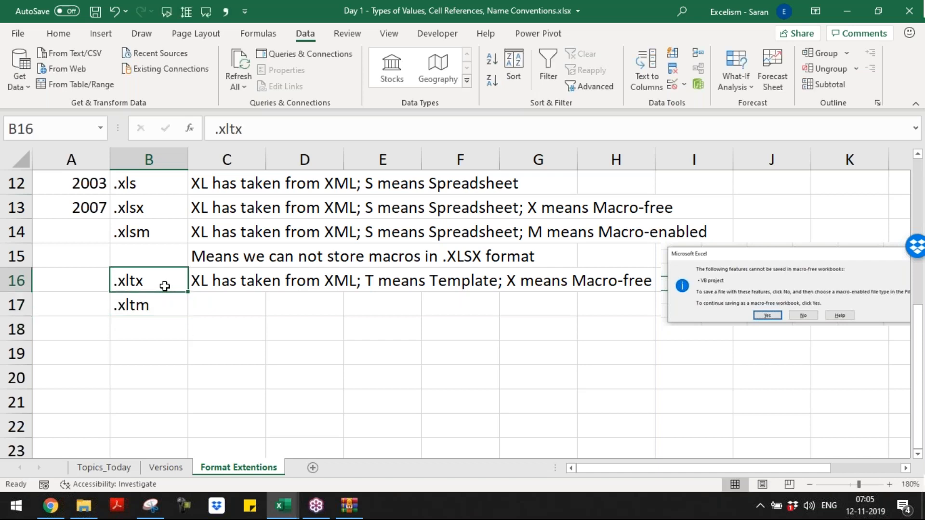
key("Right")
key("ctrl+c")
key("Down")
key("ctrl+v")
key("F2")
key("ctrl+Left")
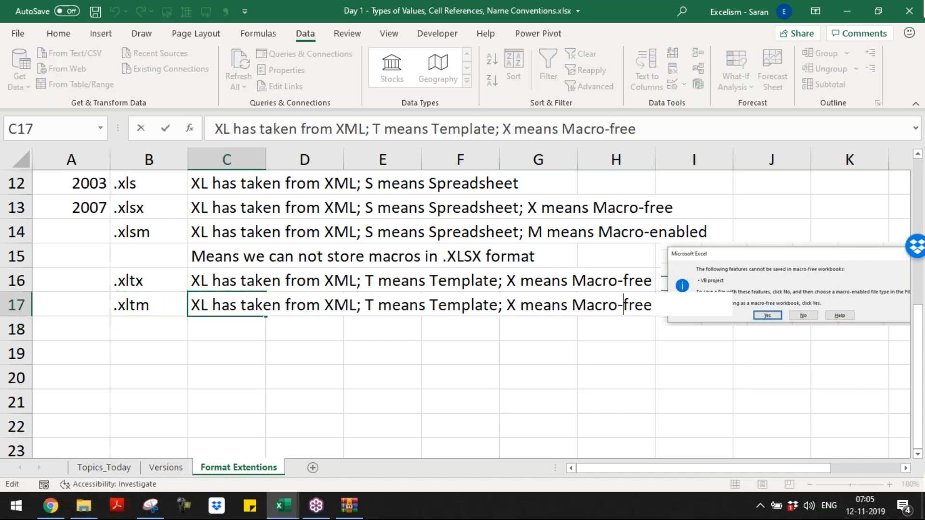
key("shift+End")
type("enabled")
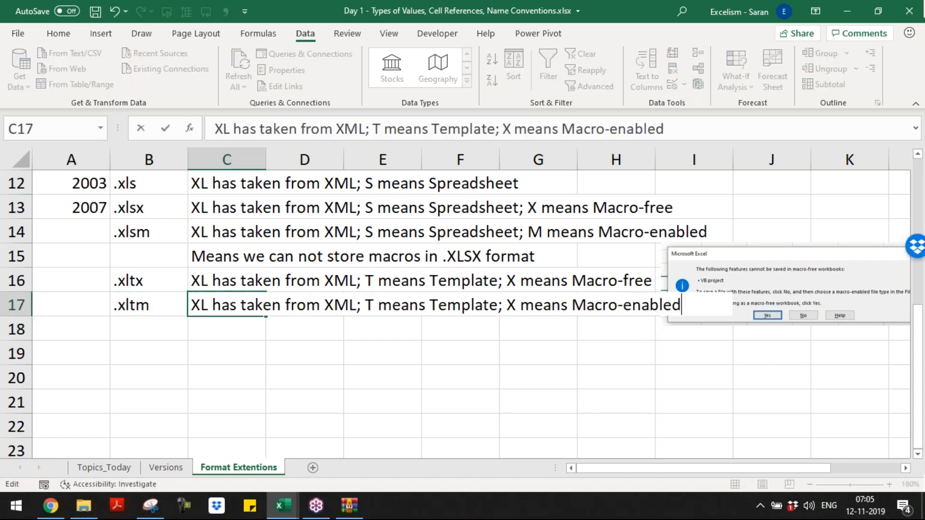
Step: Replace the X with "M" before "means Macro-enabled" in C17 and save the workbook
key("Left")
key("Left")
key("Left")
key("Left")
key("Left")
key("Left")
key("Left")
key("Left")
key("Left")
key("Left")
key("Left")
key("Left")
key("Left")
key("Left")
key("Left")
key("Left")
key("Left")
key("Left")
key("Left")
key("Left")
key("shift+Right")
type("M")
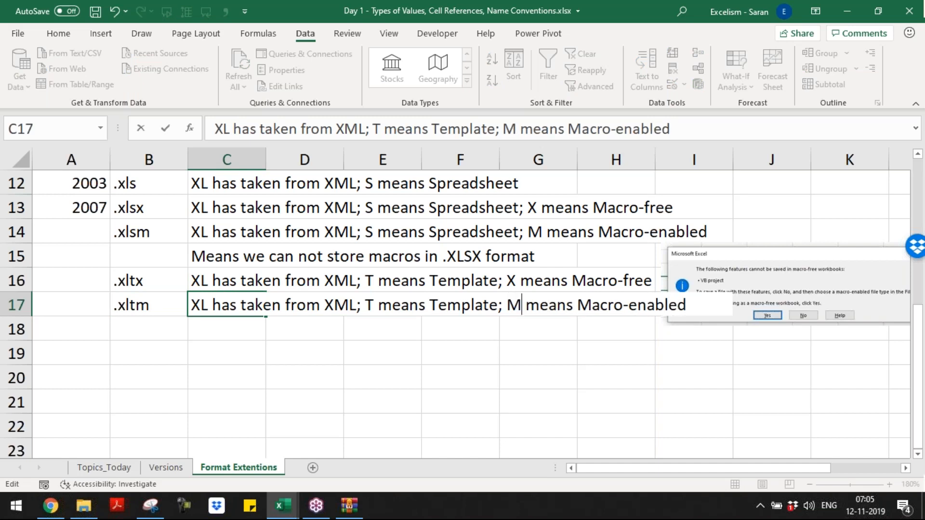
key("Return")
key("ctrl+s")
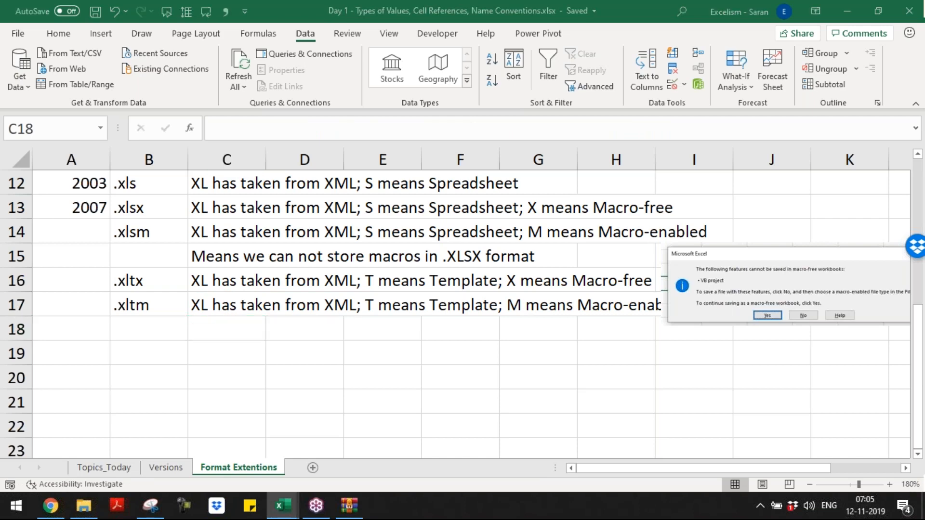
Step: Switch to the Snipping Tool and close it without saving the snip
key("alt+Tab")
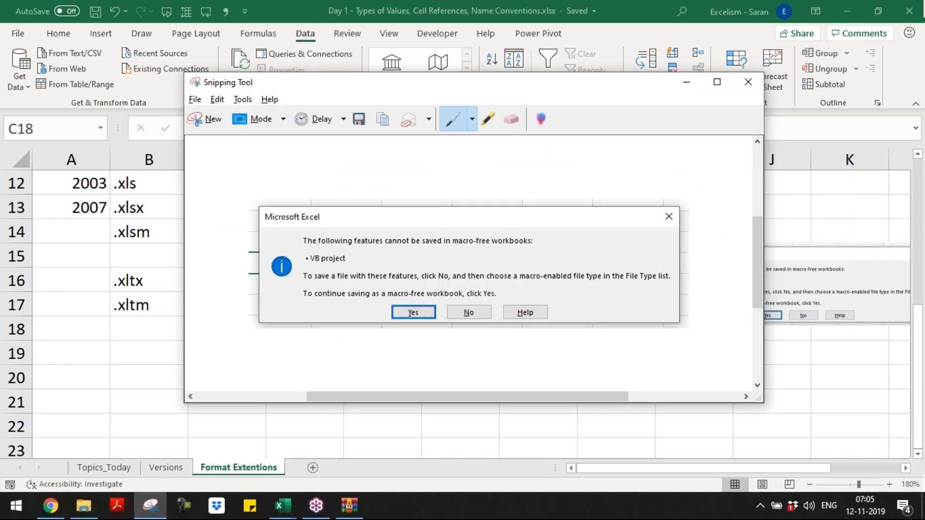
key("alt+F4")
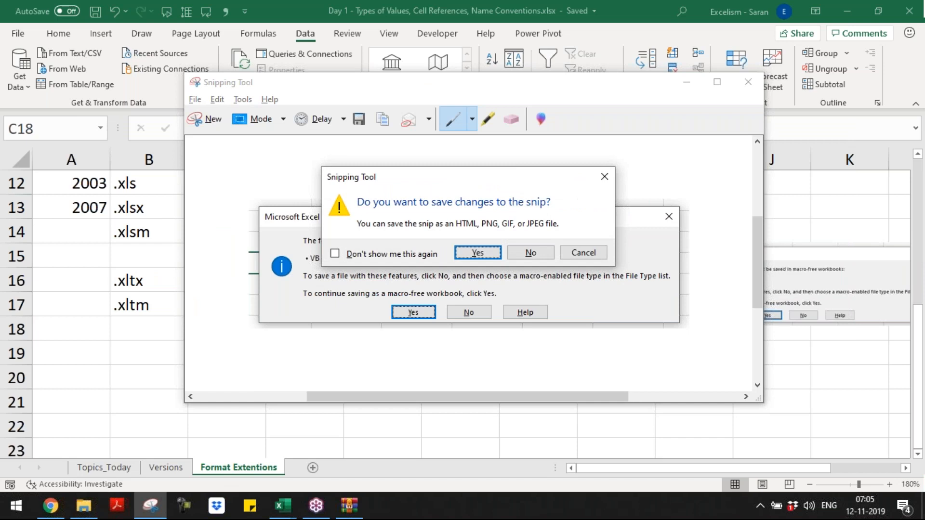
key("Tab")
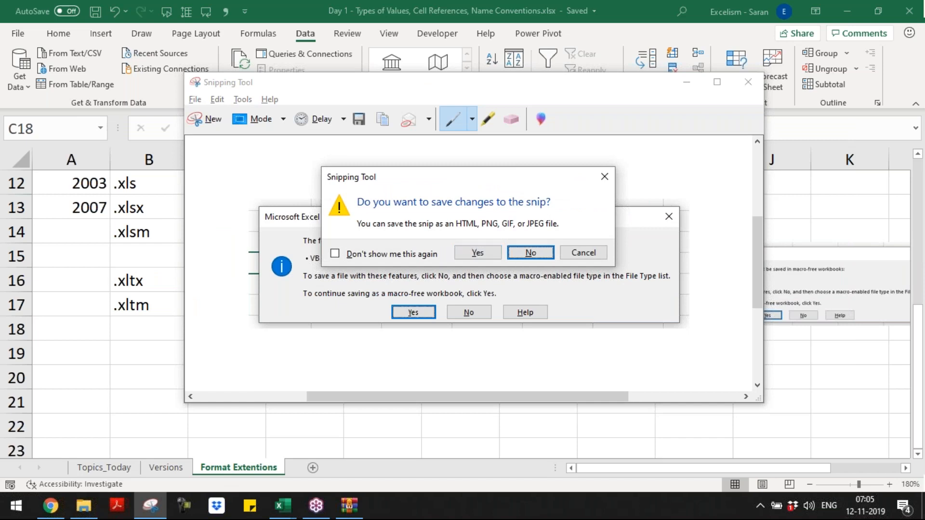
key("Return")
Step: Bring the emSigner service message to the front and dismiss it
key("alt+Tab")
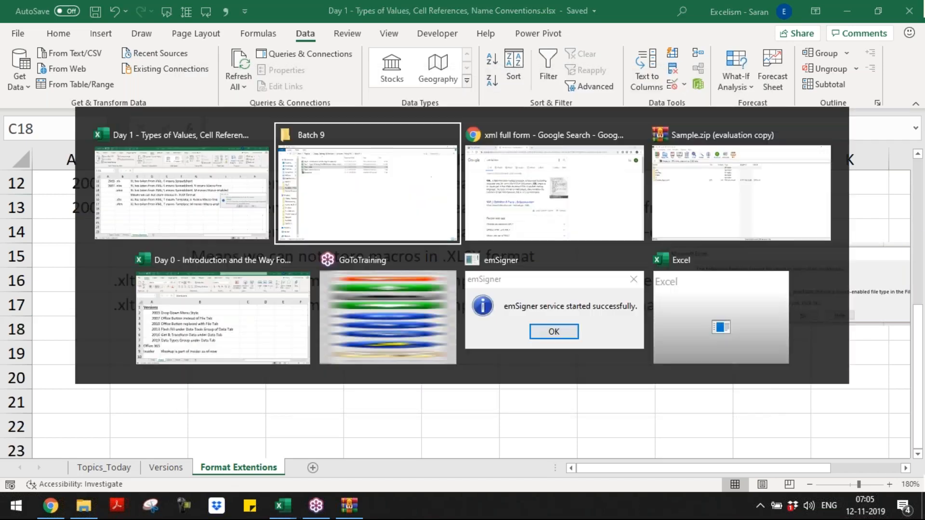
key("alt+Tab")
key("alt+Tab")
key("alt+Tab")
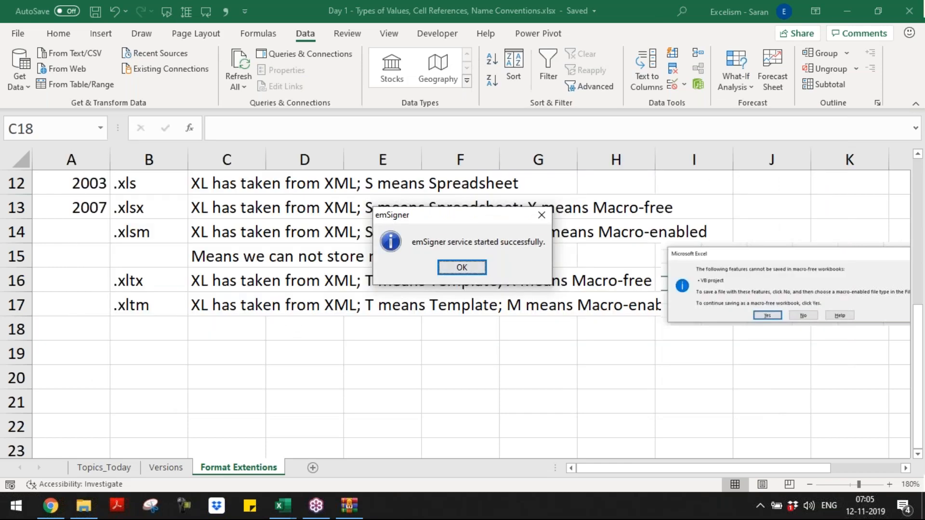
key("alt+Tab")
key("alt+Tab")
key("alt+Tab")
key("alt+Tab")
key("alt+Tab")
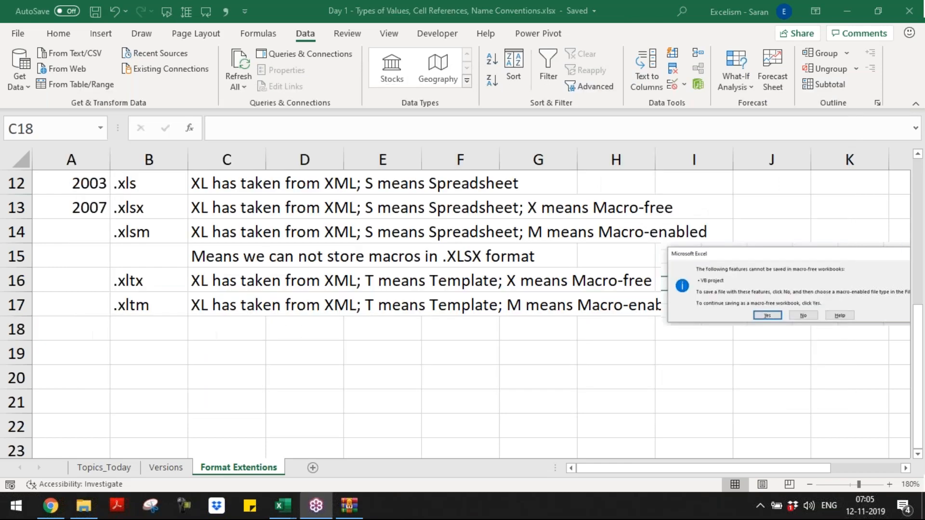
Step: Switch to the Sample.zip archive window, close it, and return to the Day 1 workbook
key("alt+Tab")
key("alt+Tab")
key("alt+Tab")
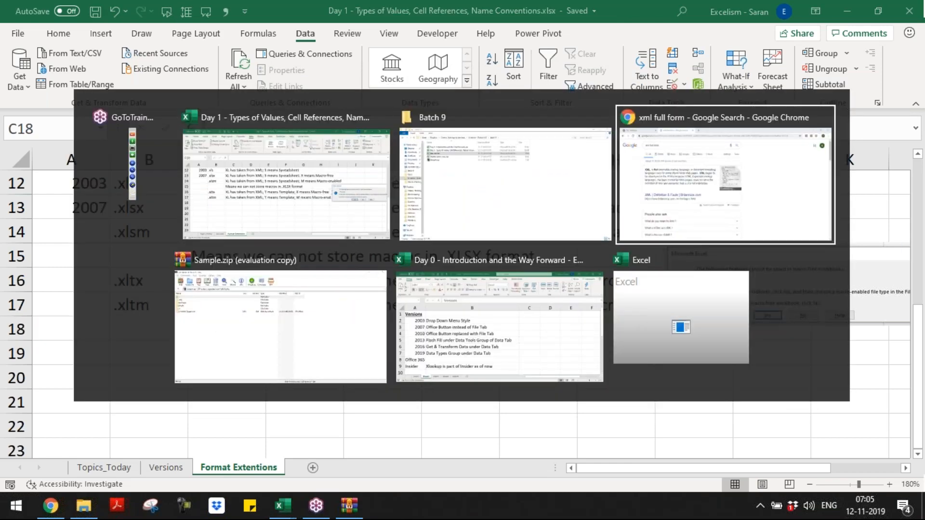
key("alt+Tab")
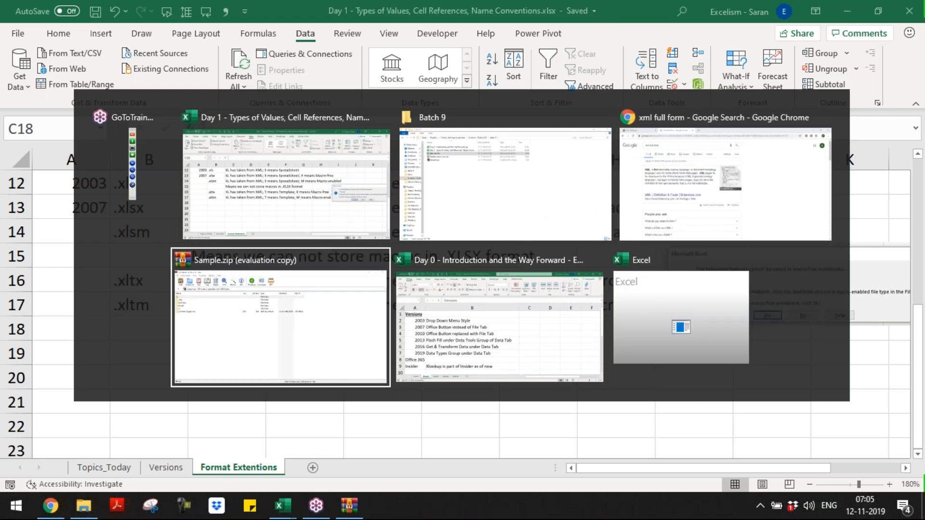
key("Escape")
key("alt+Tab")
key("alt+Tab")
key("alt+Tab")
key("alt+Tab")
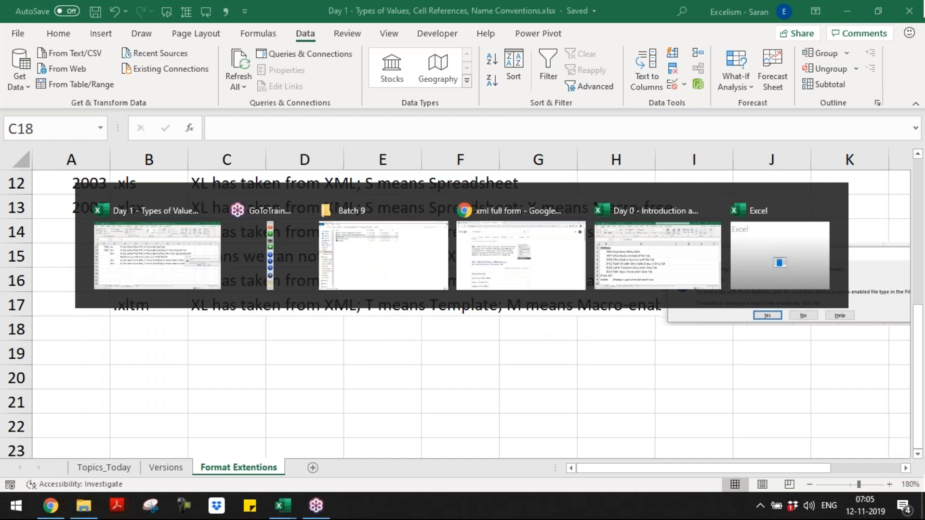
key("alt+Tab")
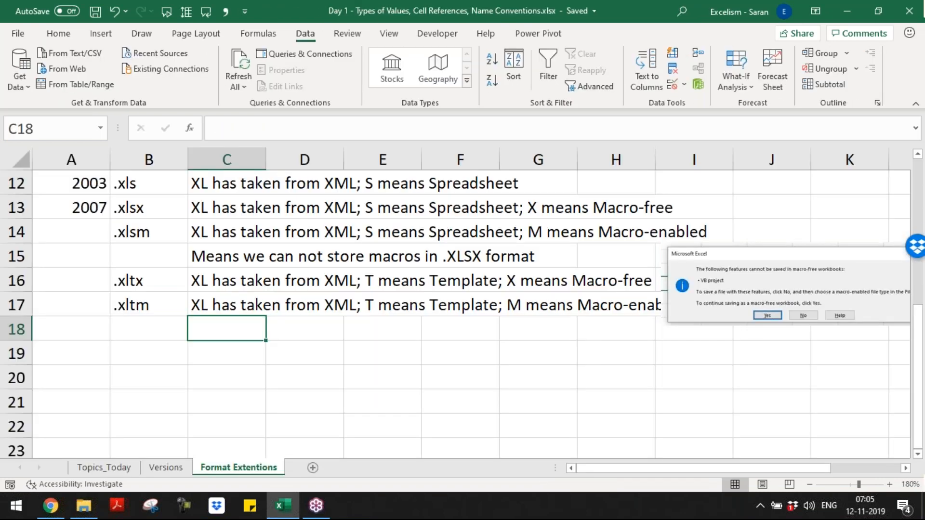
Step: Create a new blank workbook and fill cells A1:E9 with yellow
key("ctrl+n")
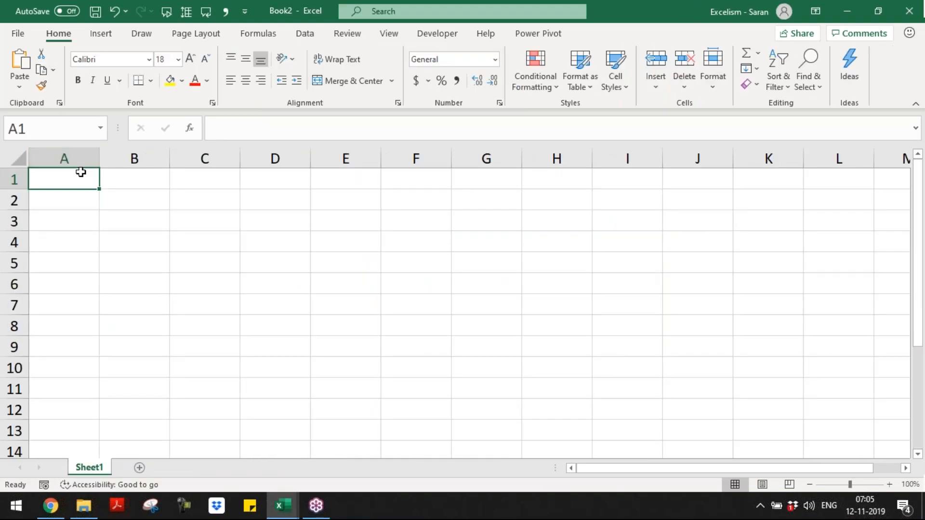
left_click_drag(65, 179, 328, 343)
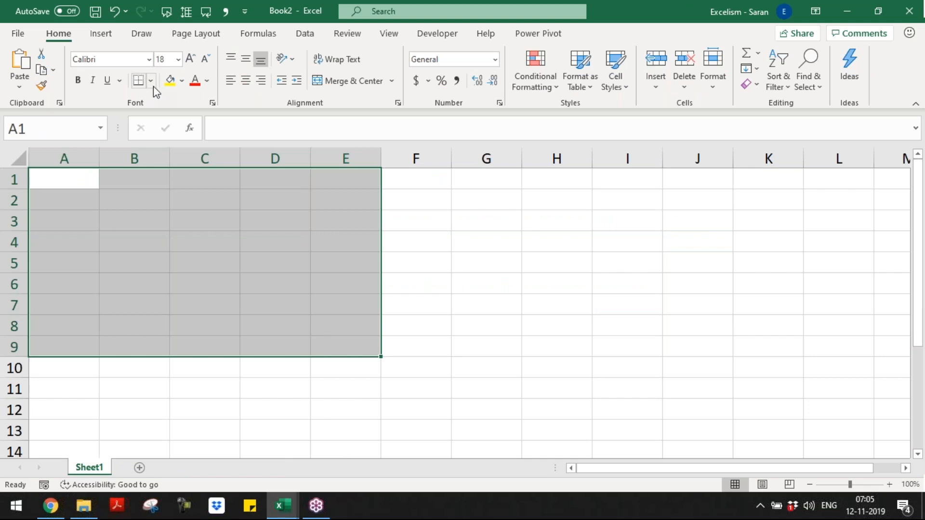
left_click(168, 80)
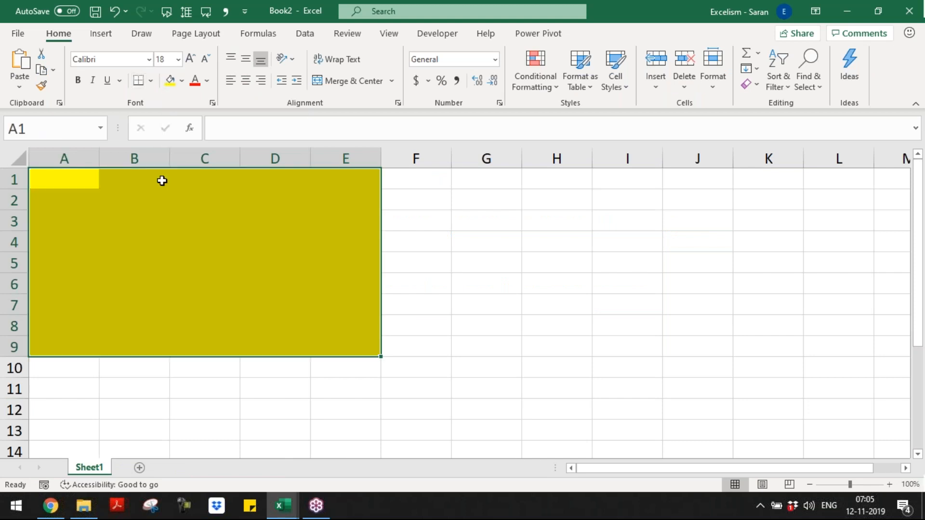
Step: Fill the header cells A1:E1 with the standard dark blue colour
left_click_drag(83, 179, 362, 178)
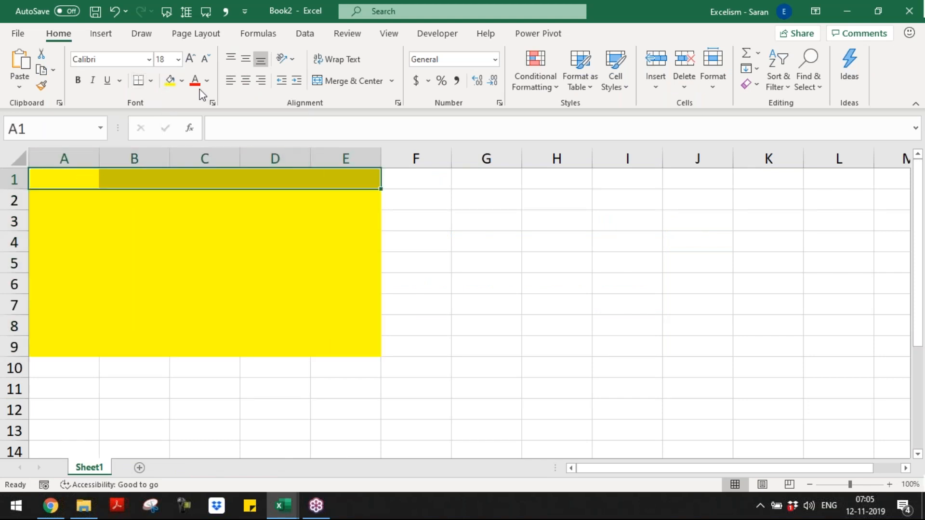
left_click(182, 80)
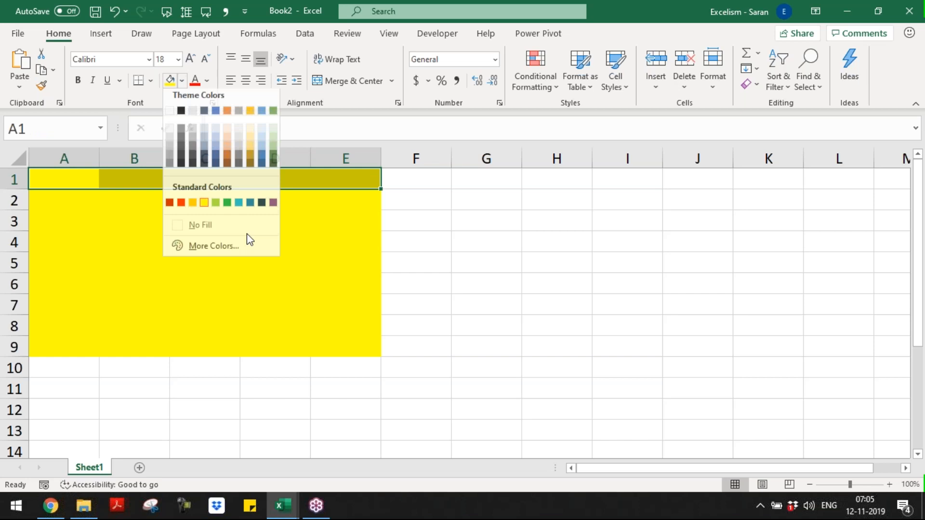
left_click(261, 208)
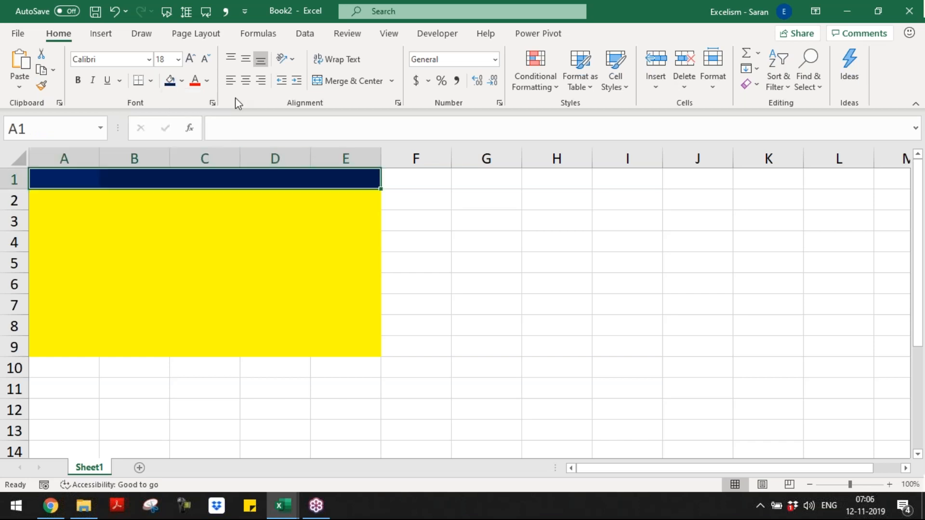
Step: Open the font colour choices for header cells A1:E1
left_click(207, 81)
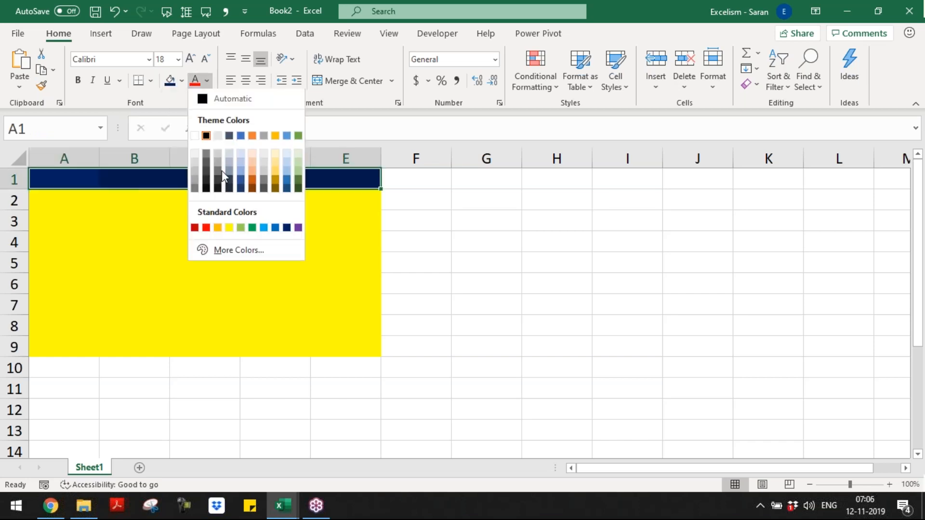
Step: Set the A1:E1 font colour to white, and give A9:E9 a dark orange fill with a thin top and heavier bottom border
left_click(194, 137)
left_click(61, 363)
left_click_drag(60, 351, 356, 338)
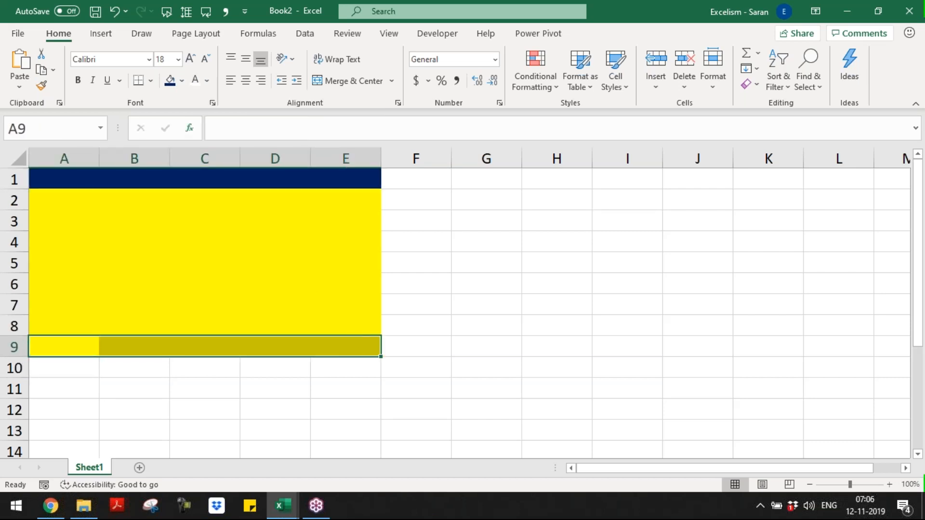
left_click(182, 81)
left_click(227, 159)
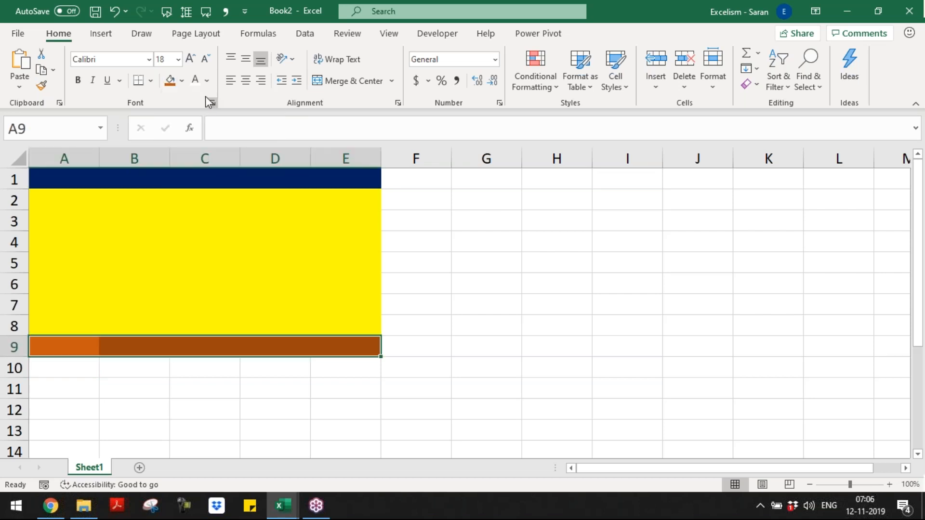
left_click(153, 86)
left_click(163, 348)
Step: Delete columns C to E and return to cell A1
left_click(176, 237)
left_click_drag(209, 156, 336, 156)
key("ctrl+minus")
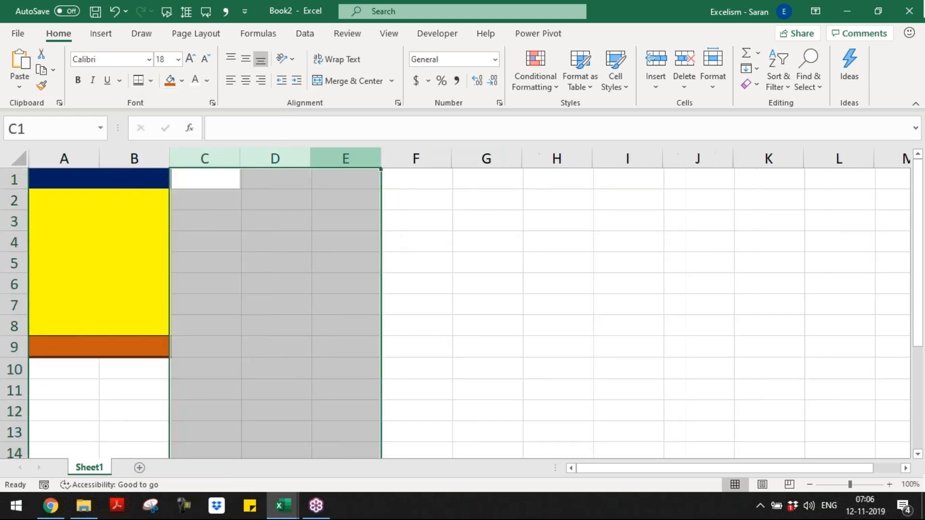
key("ctrl+Home")
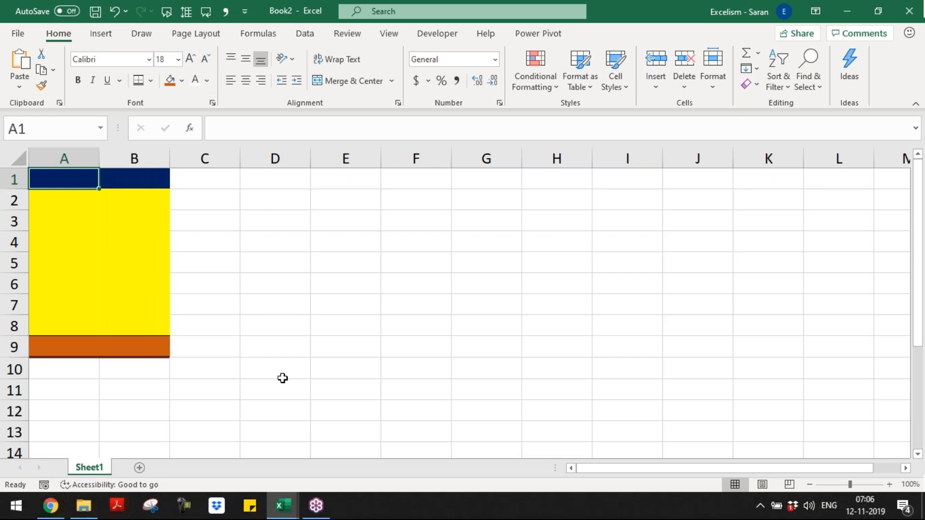
Step: Switch to the Master Short-cuts.xlsx workbook
key("alt+Tab")
key("Tab")
key("Tab")
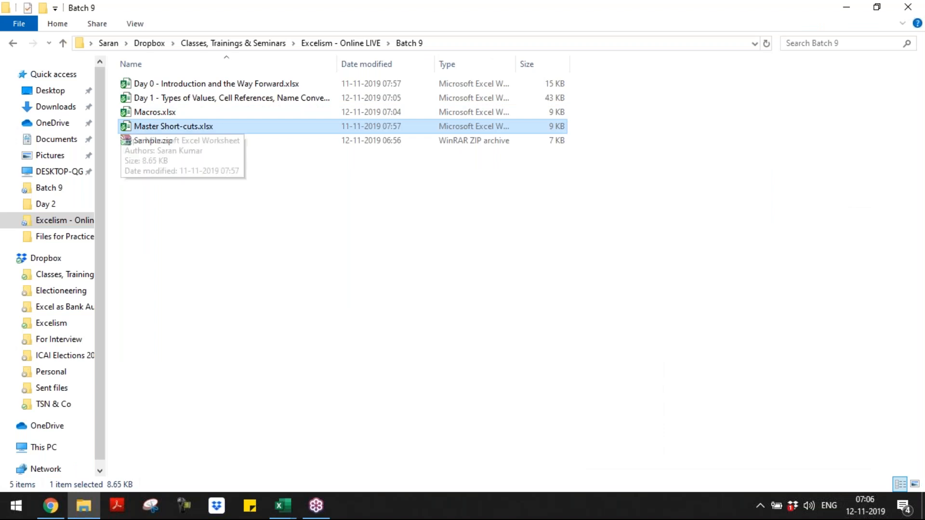
key("alt+Tab")
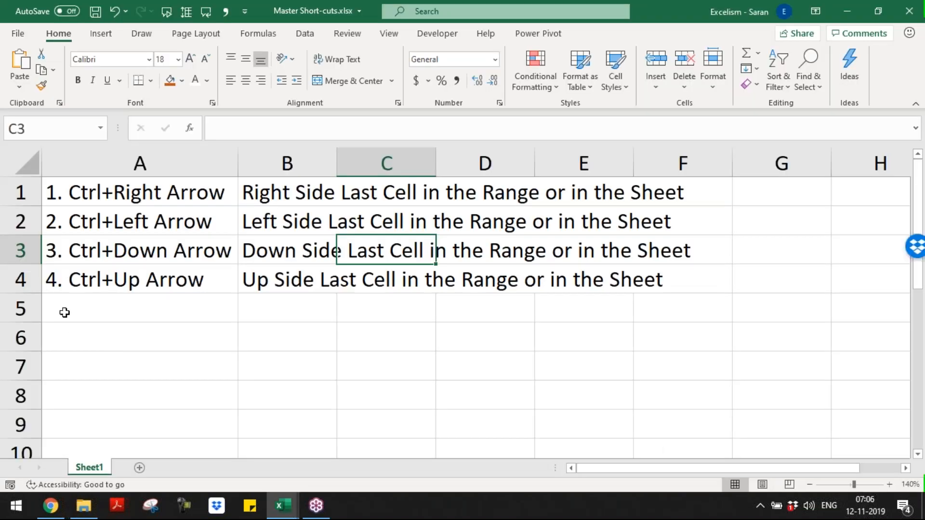
Step: Enter "5. Ctrl+N" in cell A5 as the next entry in the shortcut list
left_click(66, 312)
type("5. ")
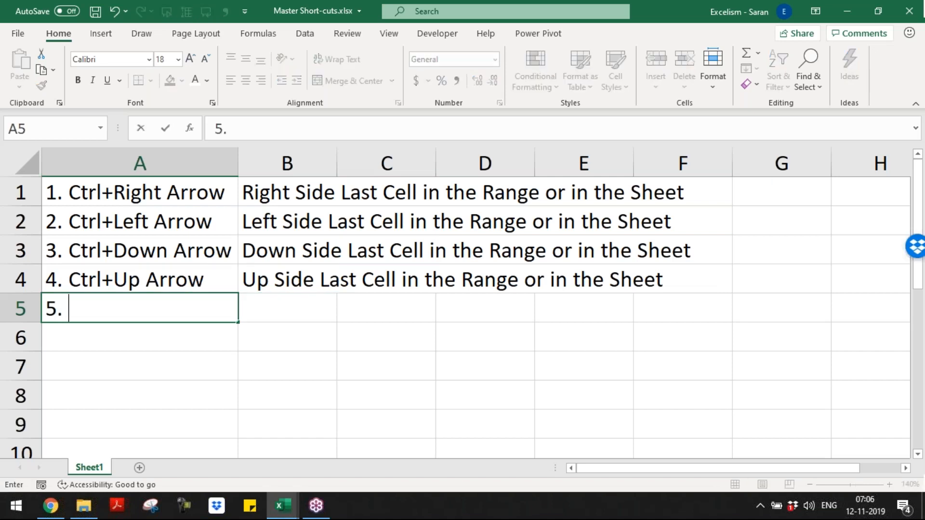
type("Ctrl+New")
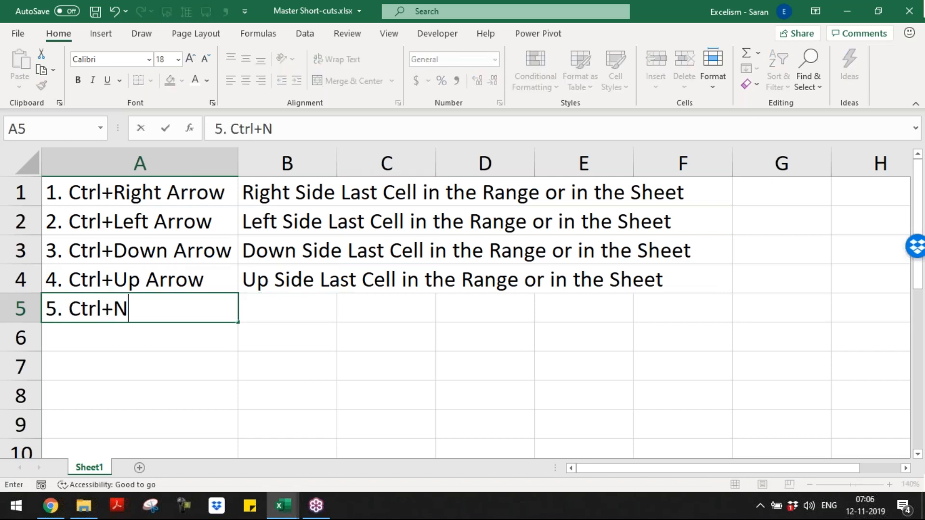
key("Tab")
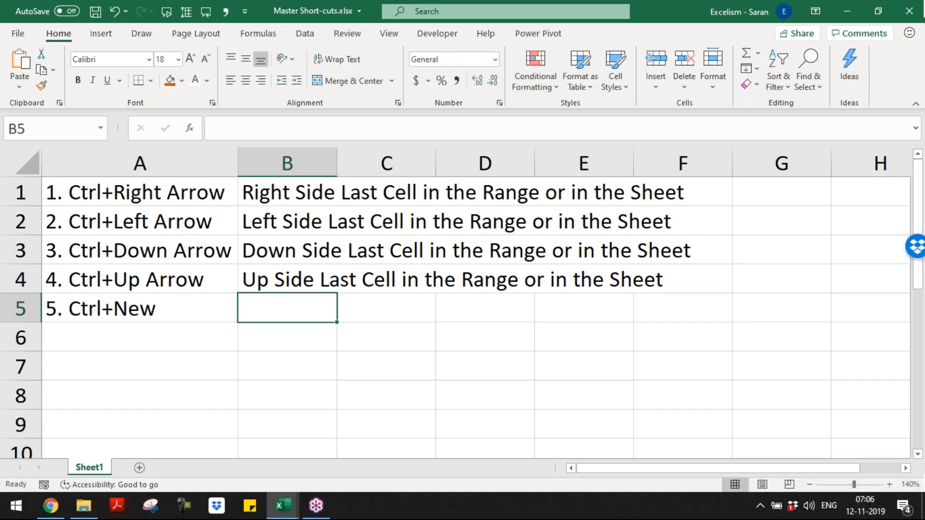
key("Left")
key("F2")
key("BackSpace")
key("BackSpace")
key("Tab")
Step: Enter the description "Opens New Excel Workbooks" in cell B5
type("New Excel ")
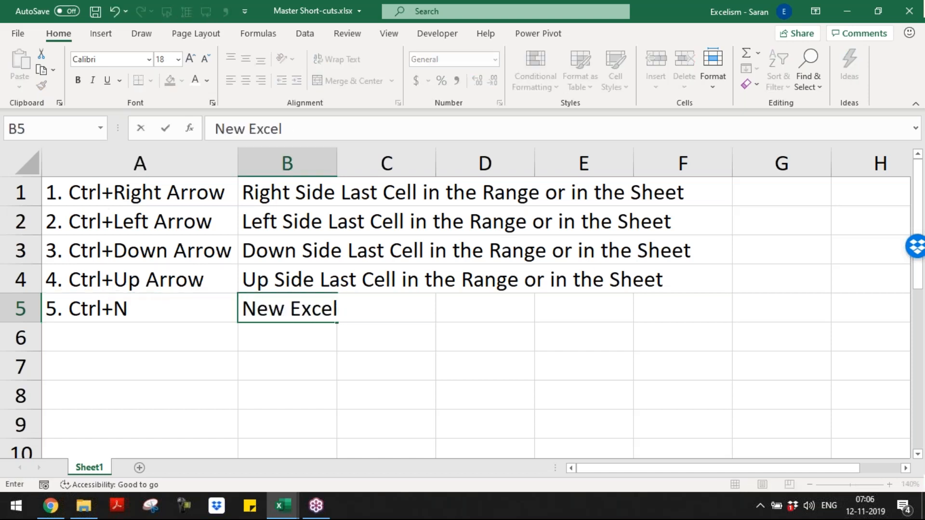
type("Workbooks")
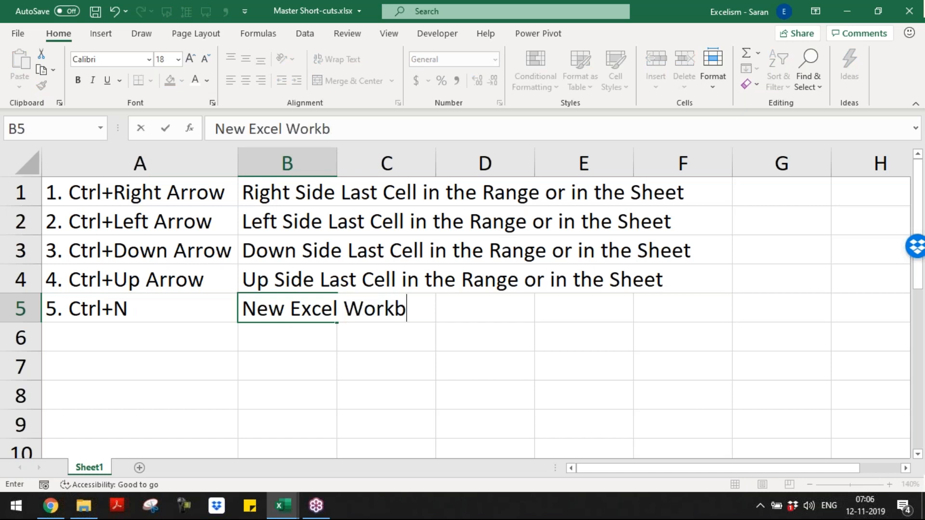
key("Return")
key("Up")
key("Right")
key("F2")
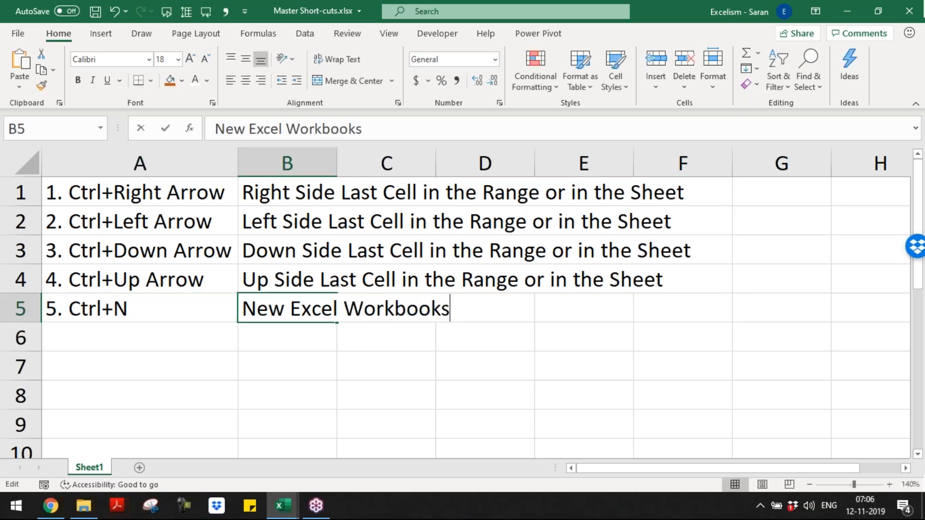
key("Home")
type("Opens")
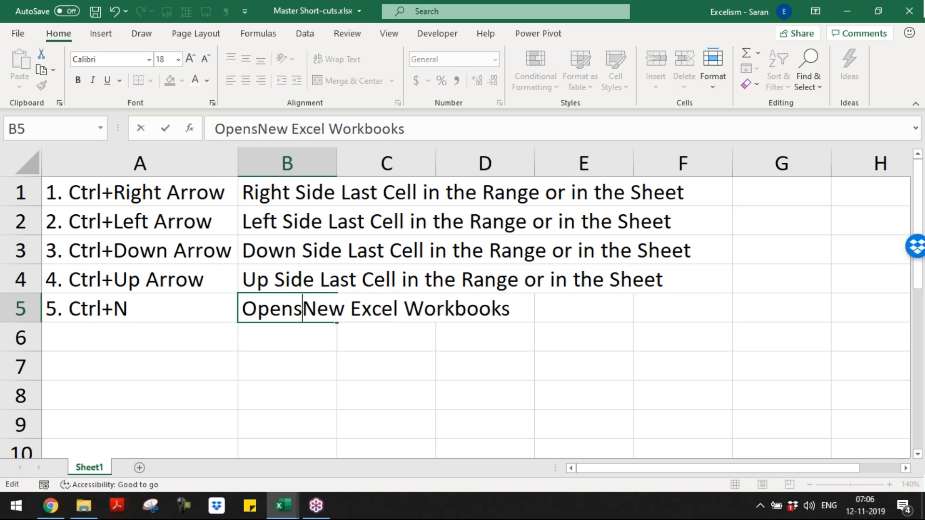
key("Return")
key("Left")
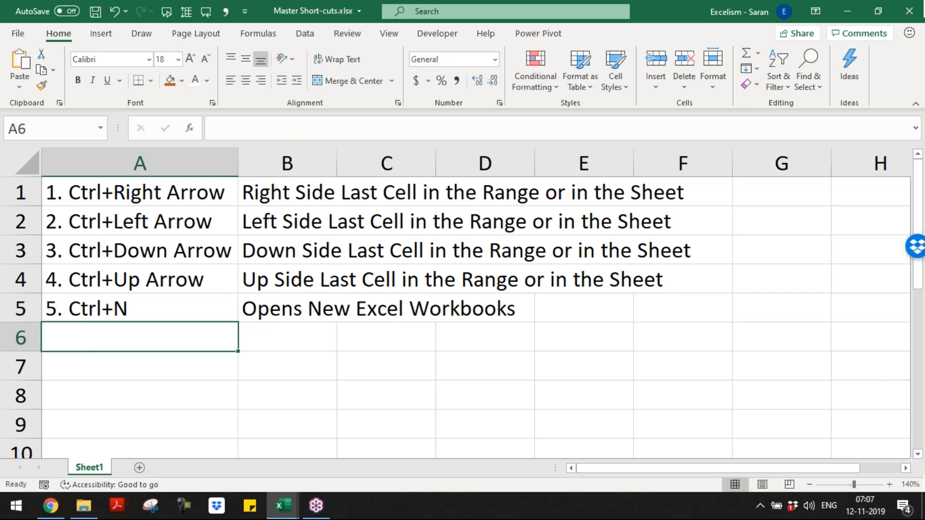
Step: Add "6. F12" in A6 with the description "Save as" in B6, and save the workbook
type("6.")
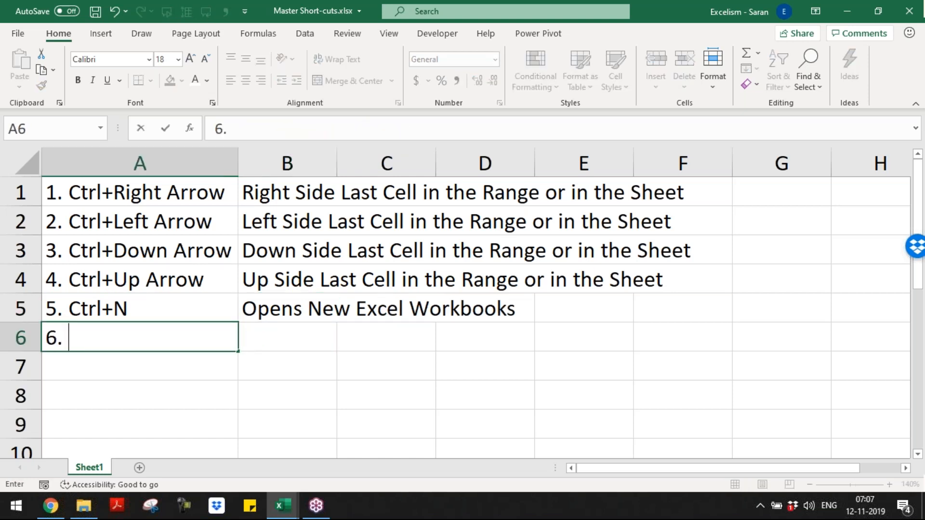
type(" F12")
key("Tab")
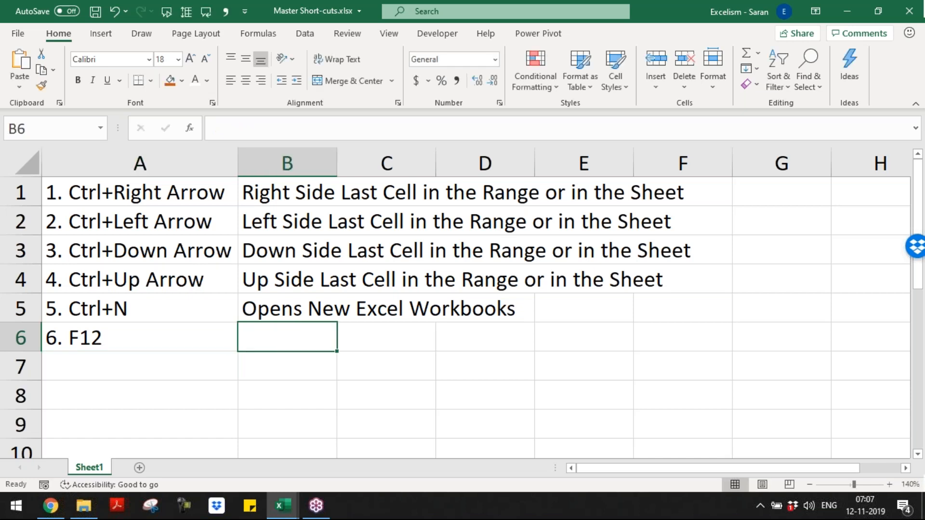
type("Save as")
key("Return")
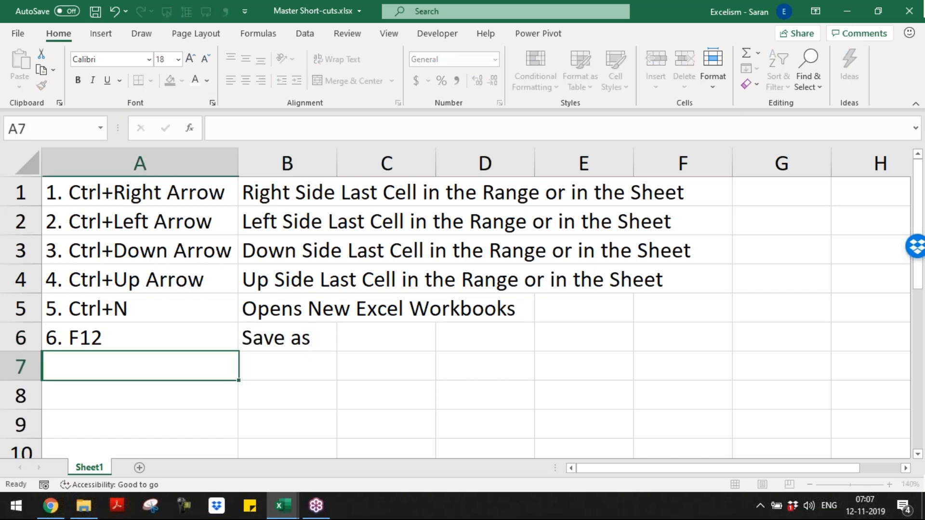
key("ctrl+s")
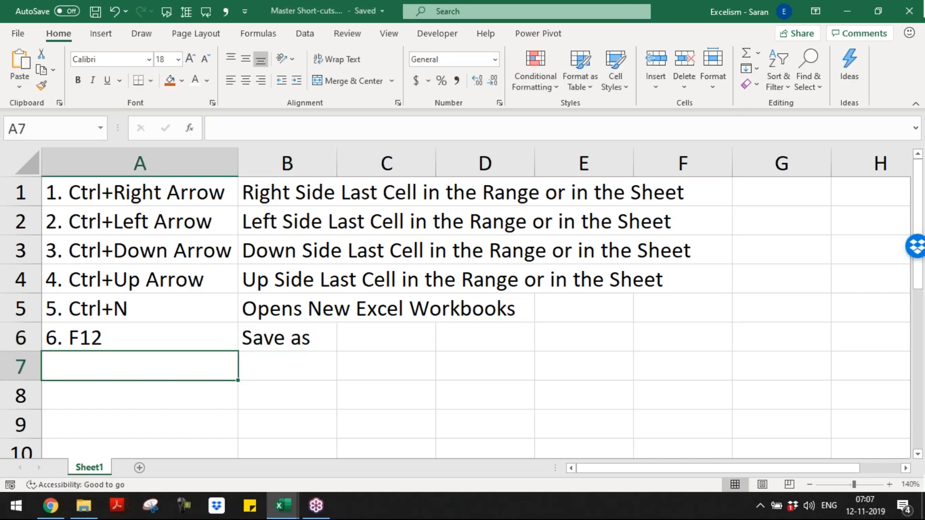
Step: Switch back to the Book2 workbook and start saving it as an Excel Template (*.xltx)
key("alt+Tab")
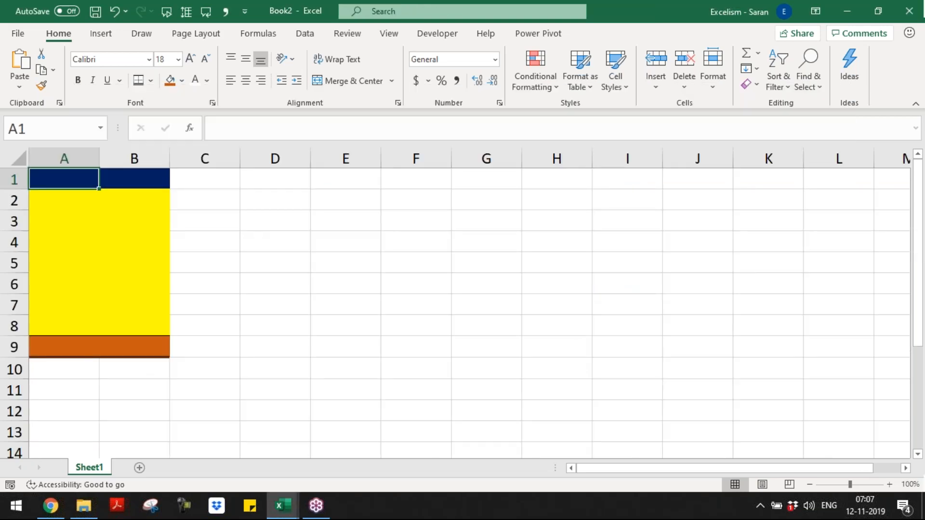
key("F12")
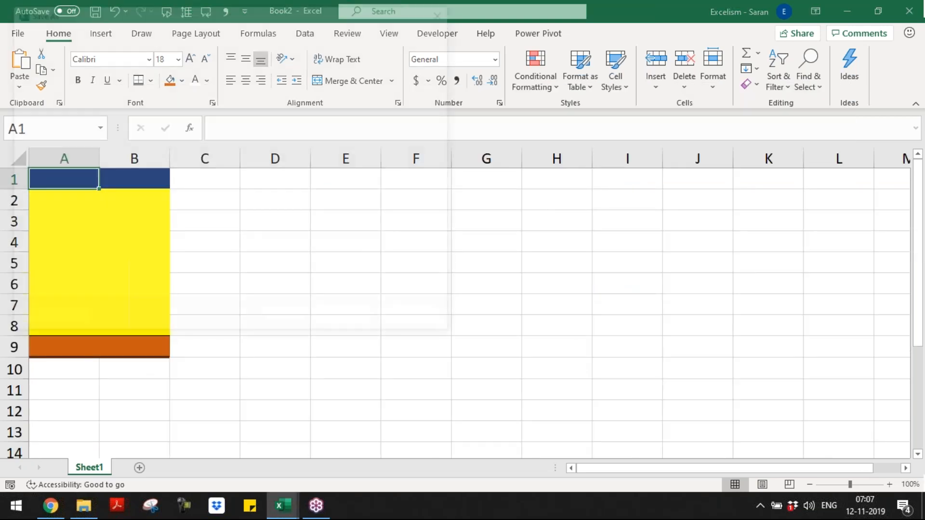
left_click(296, 250)
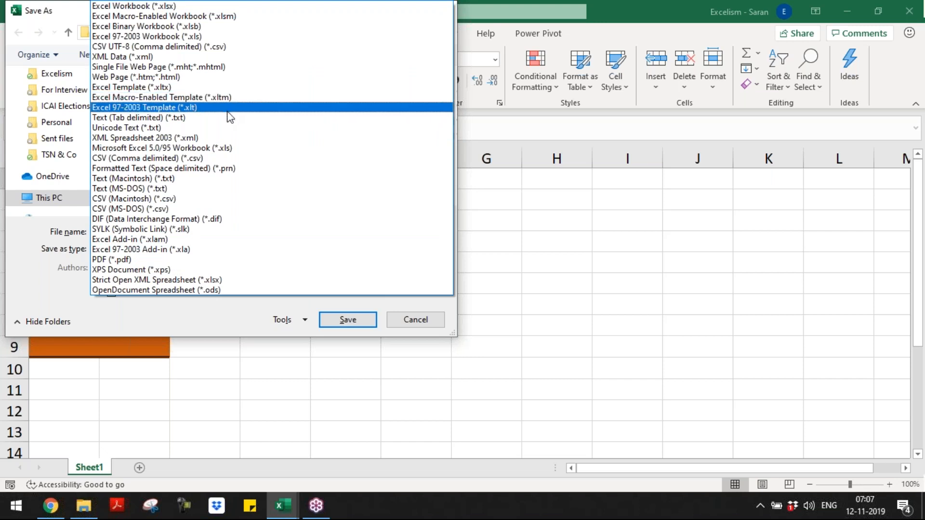
left_click(223, 88)
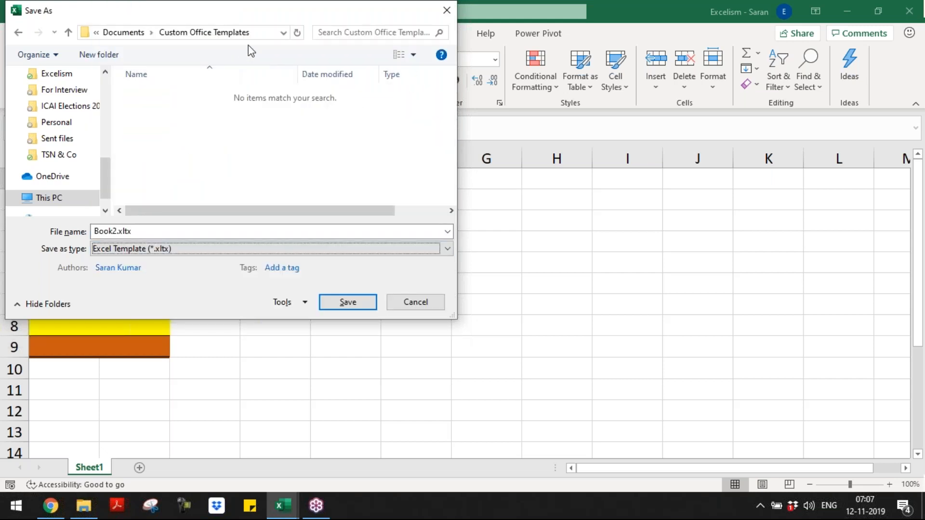
Step: Copy the path of the Custom Office Templates folder where the template is being saved
left_click(258, 35)
key("ctrl+c")
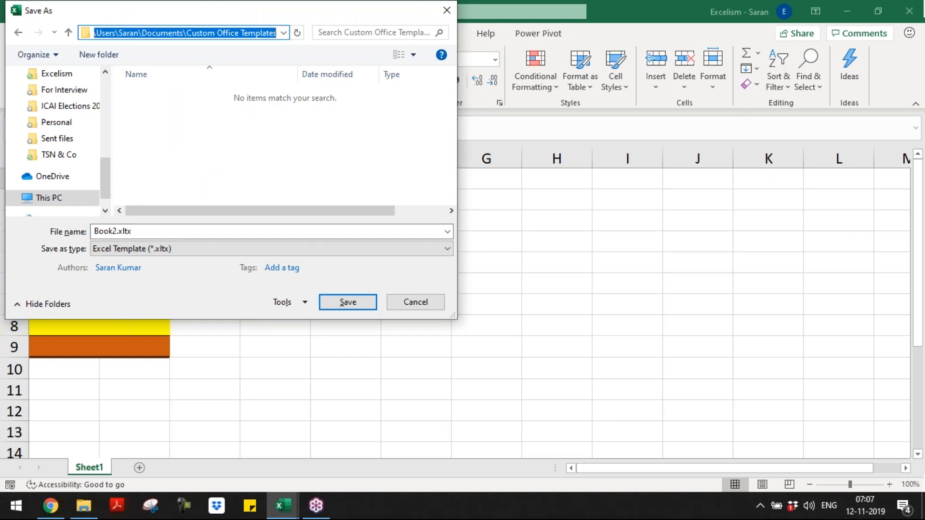
left_click(268, 92)
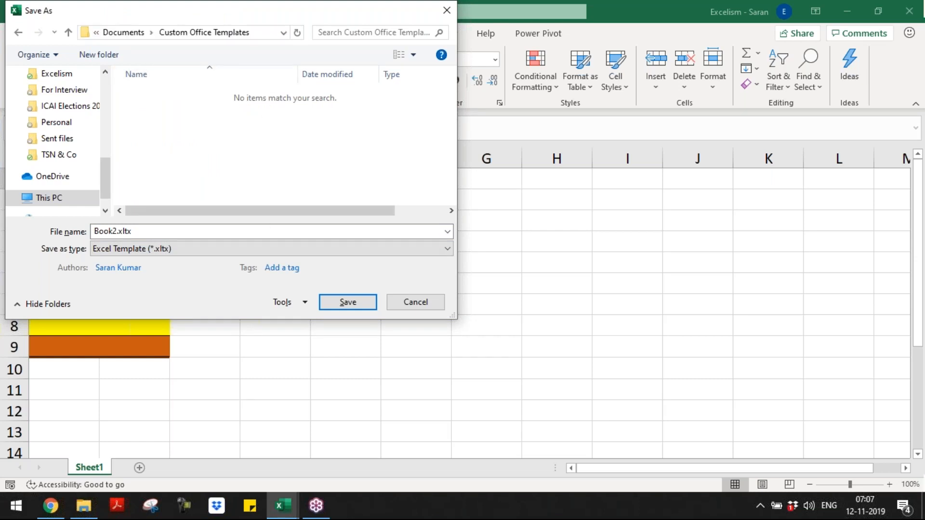
Step: Save the template under the name "Template for Batch 9" and close it
left_click(264, 235)
type("Template for B")
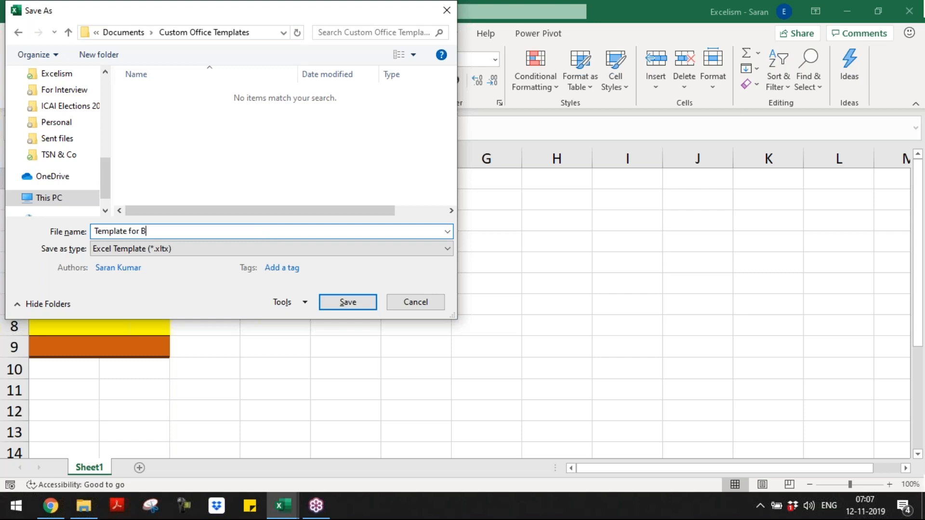
type("atch")
key("Return")
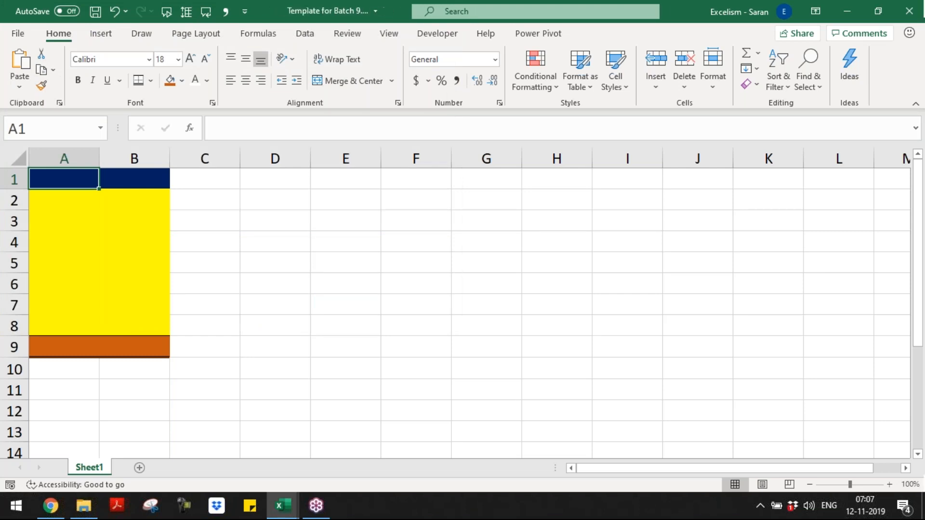
key("ctrl+w")
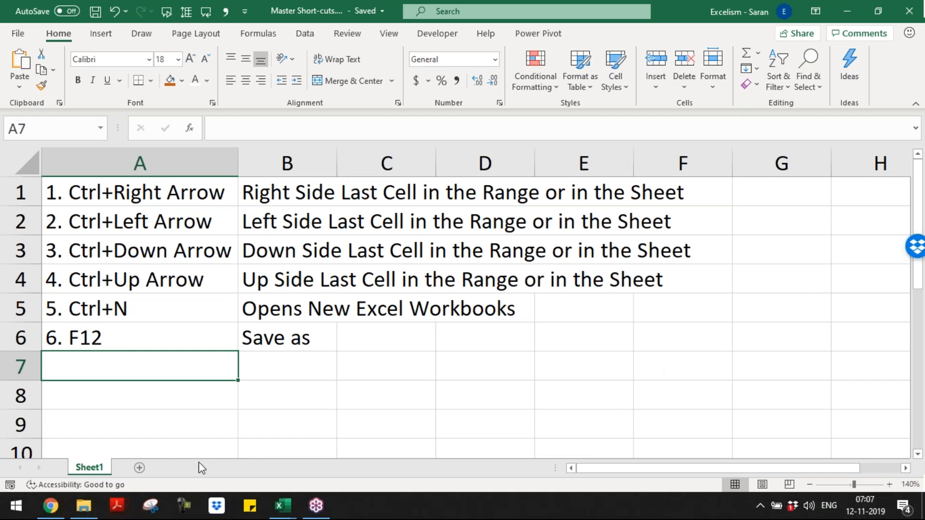
Step: Switch to File Explorer and open the Custom Office Templates folder from the copied path
left_click(92, 499)
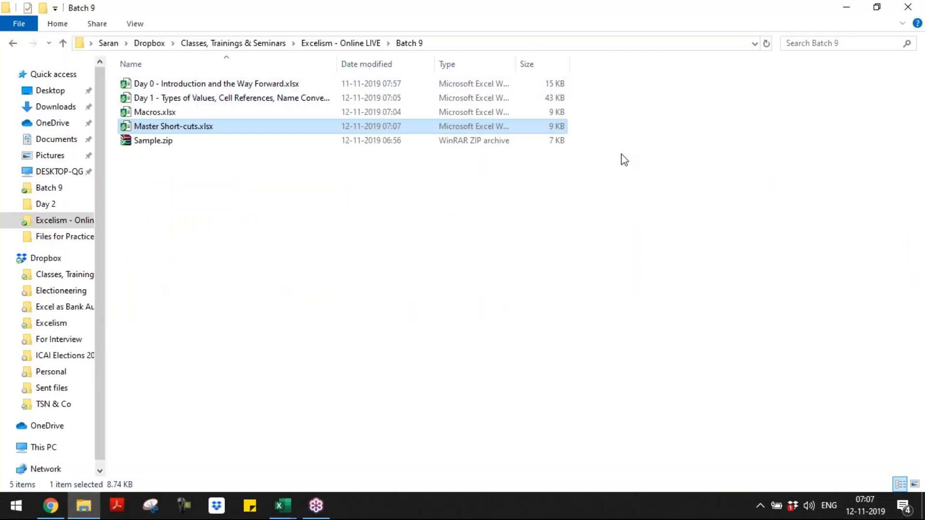
left_click(593, 45)
key("ctrl+v")
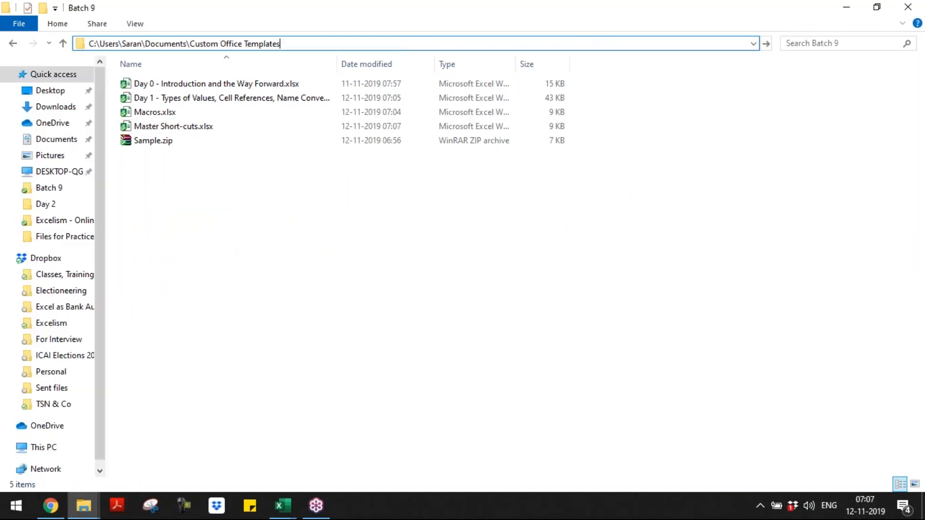
key("Return")
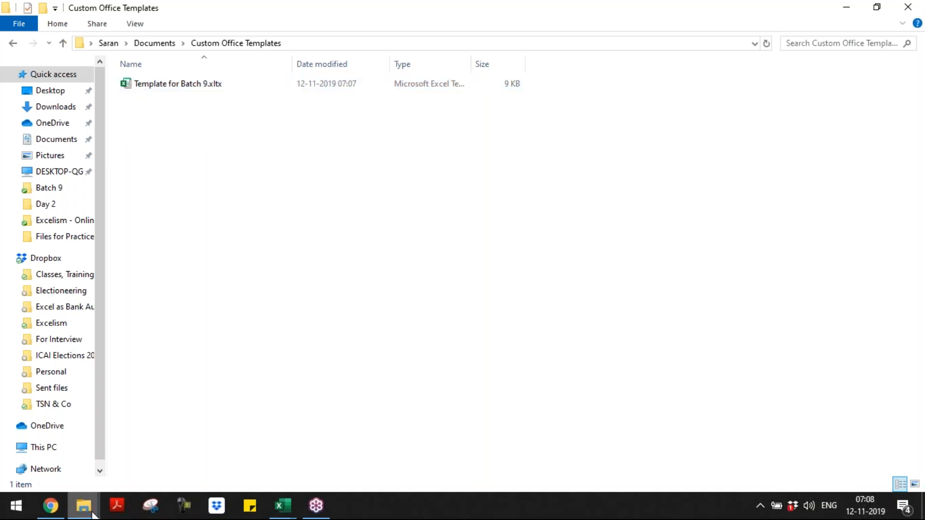
Step: Return to the Master Short-cuts.xlsx workbook in Excel and close it
mouse_move(284, 506)
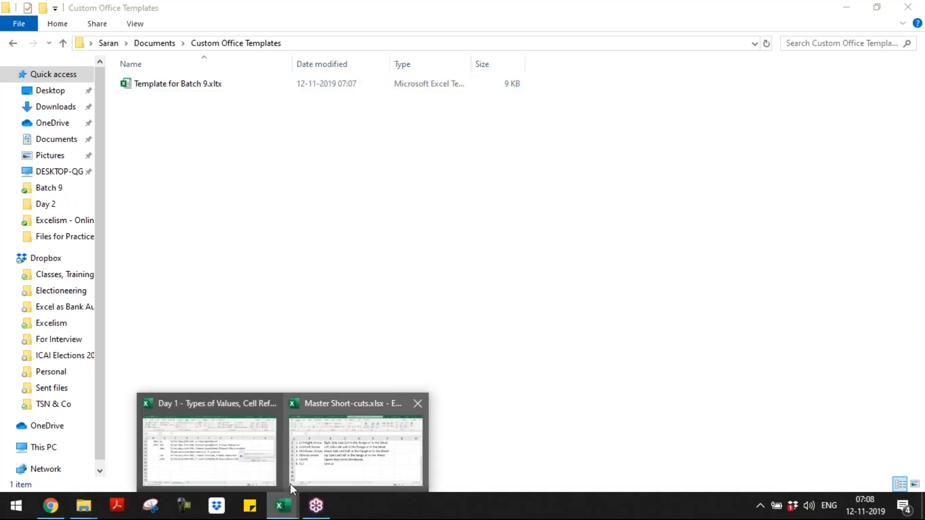
left_click(336, 475)
left_click(385, 309)
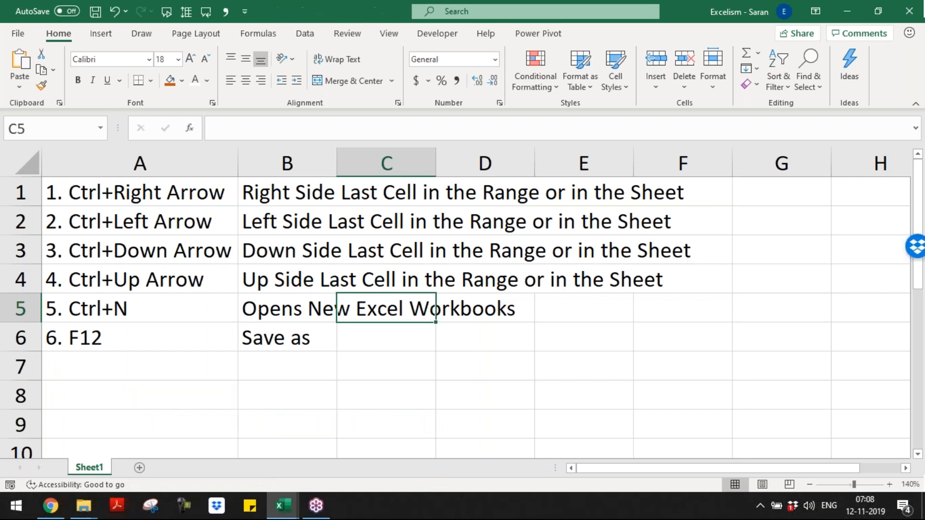
key("ctrl+w")
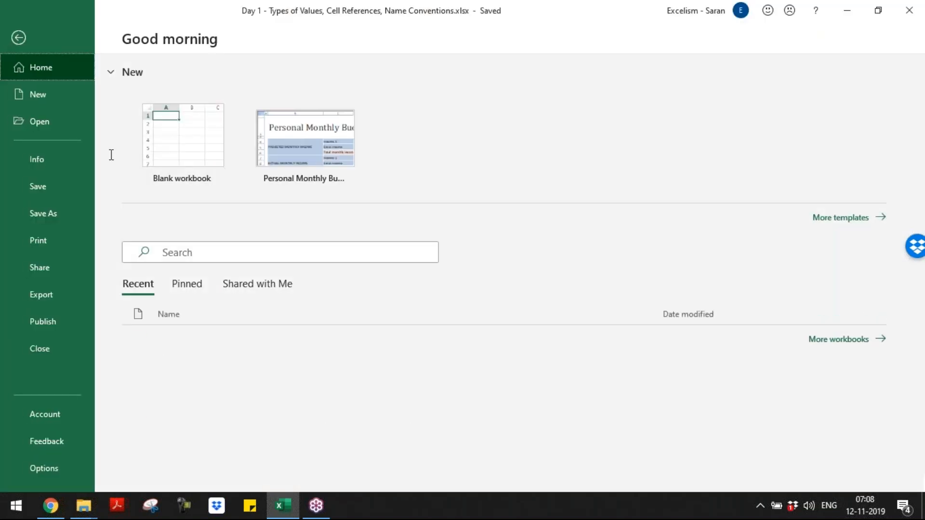
Step: Browse the Office templates offered for a new workbook, and display the personal templates
left_click(72, 101)
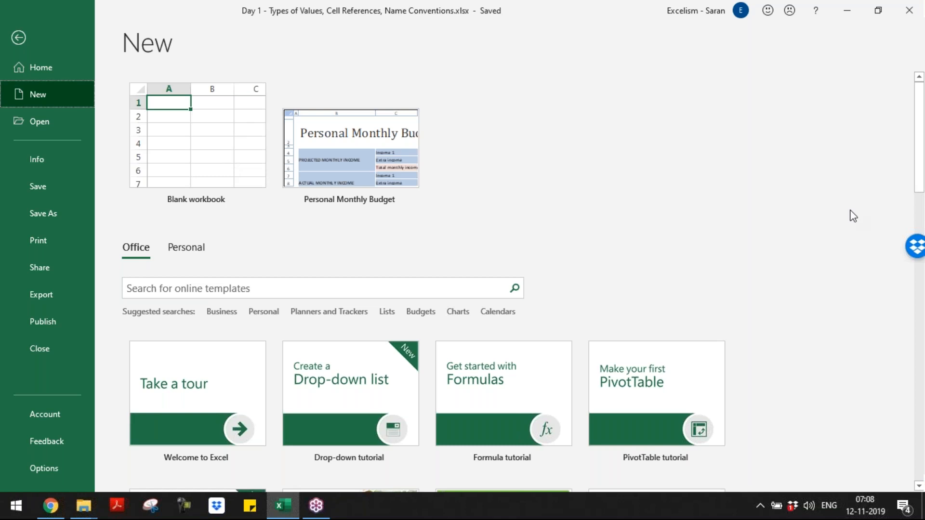
left_click(922, 390)
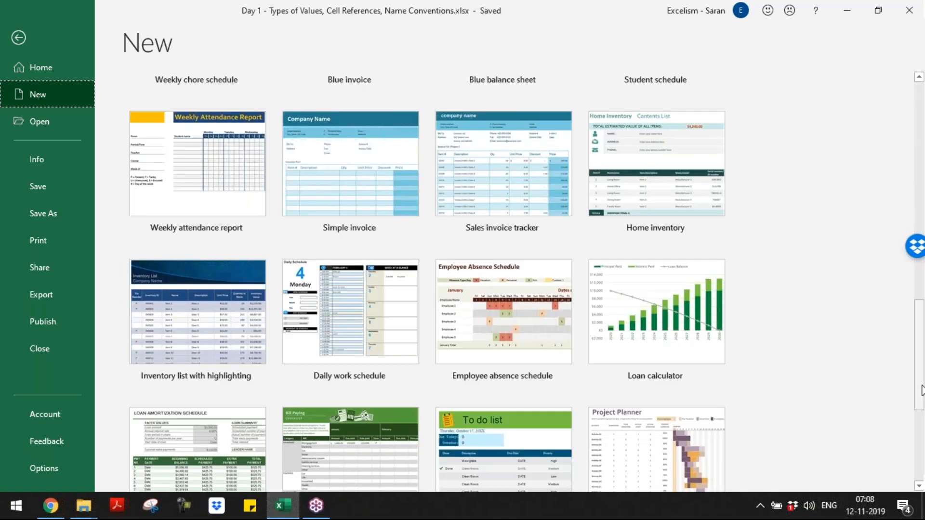
scroll(921, 391, "down", 5)
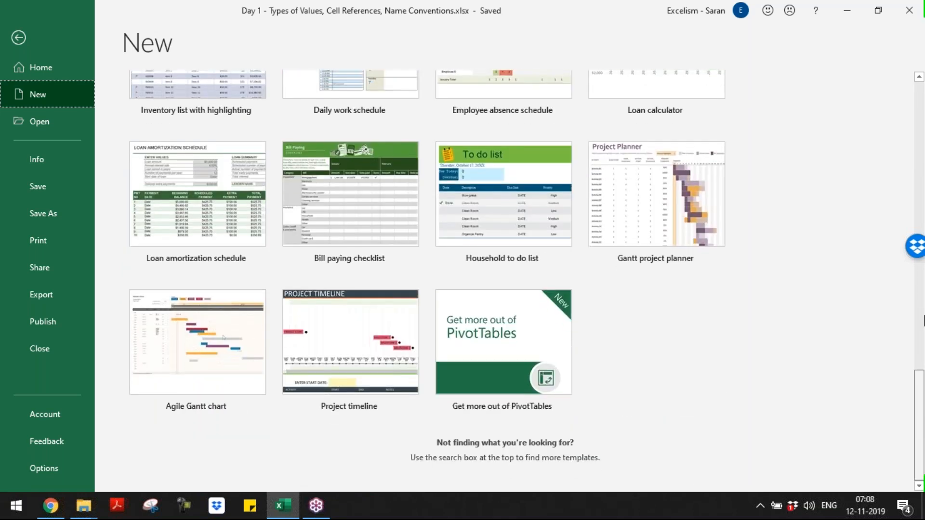
scroll(924, 319, "up", 10)
left_click_drag(923, 306, 923, 164)
left_click(169, 249)
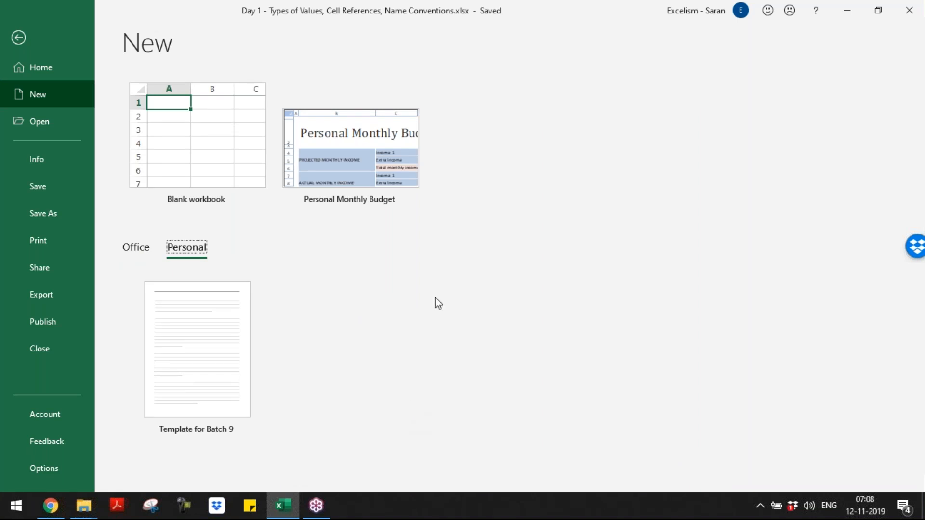
Step: Close the Day 1 workbook and exit Excel without saving the changes to the Personal Macro Workbook
left_click(19, 36)
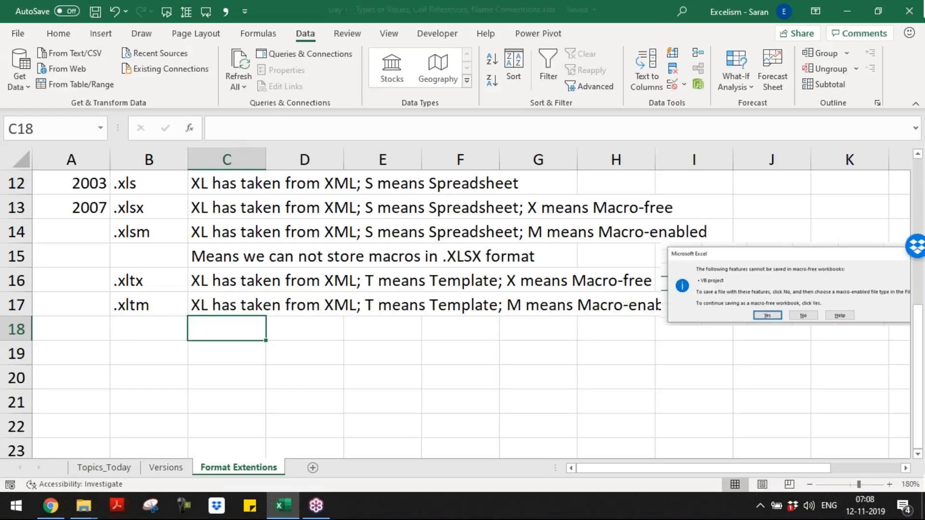
key("ctrl+w")
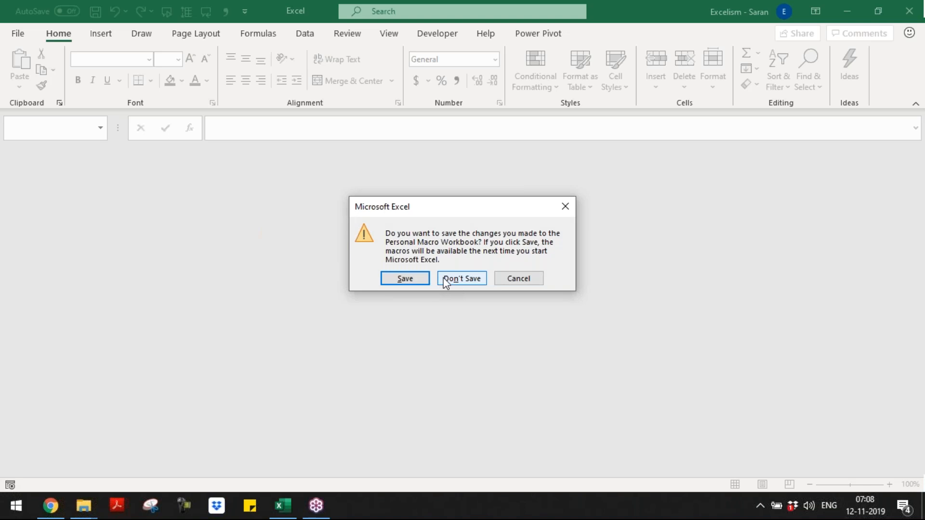
left_click(447, 279)
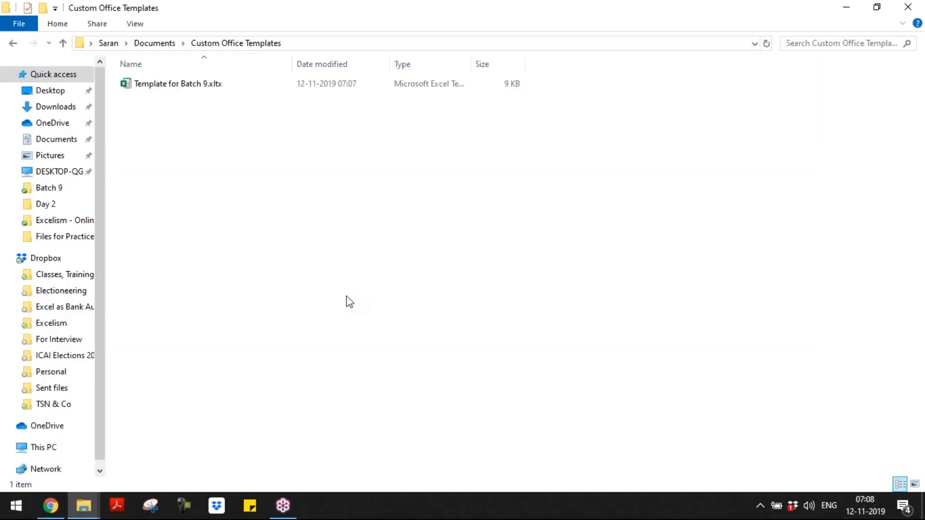
Step: Switch to the Batch 9 folder in File Explorer and open "Day 1 - Types of Values, Cell References, Name Conventions.xlsx"
key("alt+Tab")
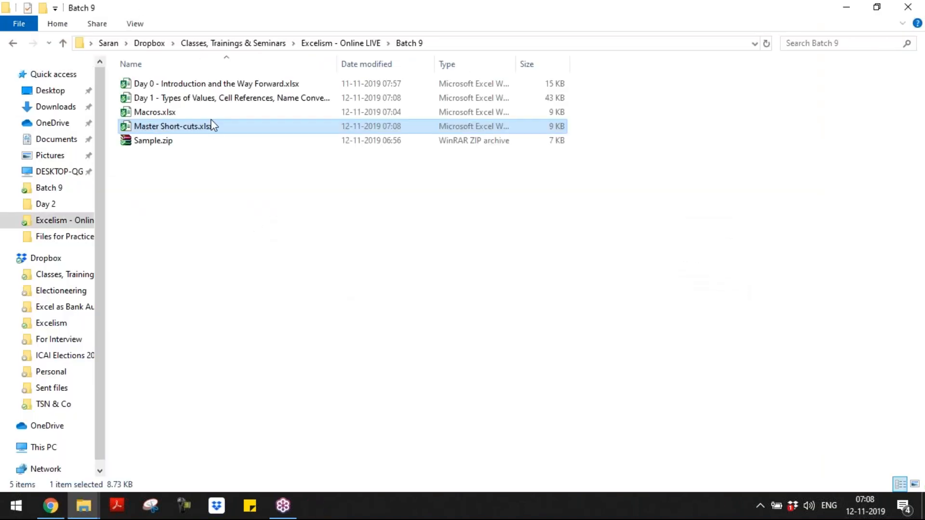
left_click(203, 89)
double_click(206, 99)
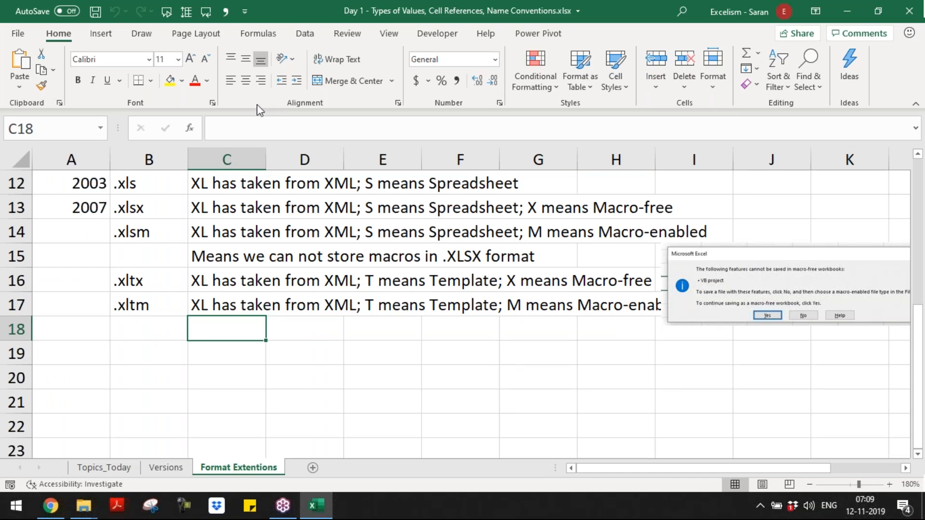
Step: Look through the full list of Office templates for a new workbook again and switch to the personal templates
left_click(18, 34)
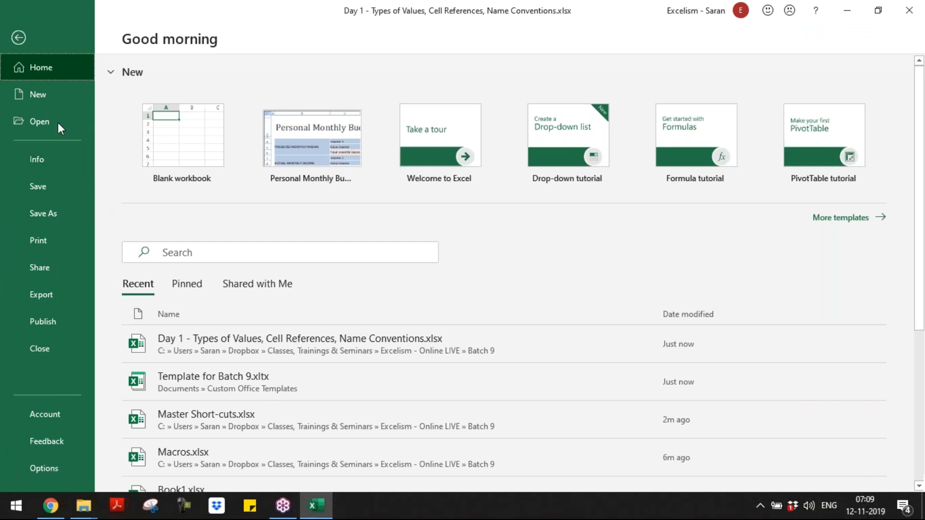
left_click(50, 100)
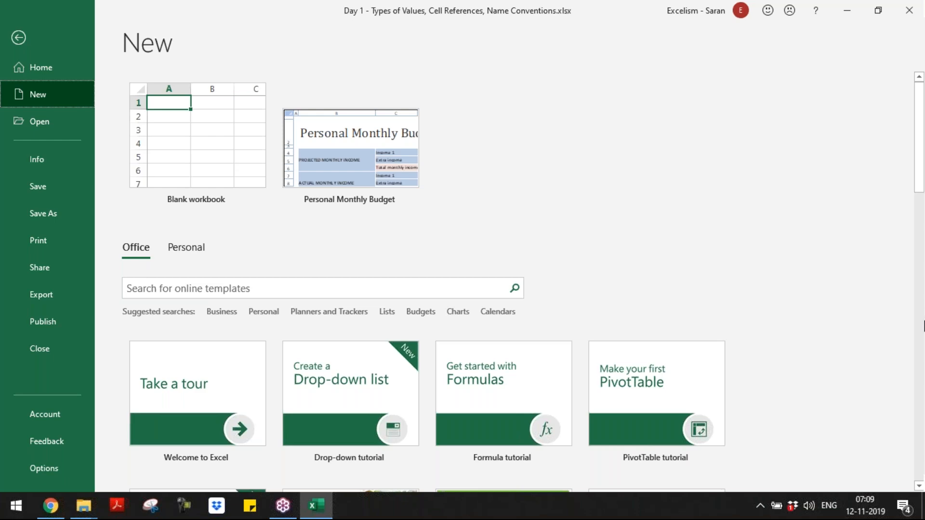
scroll(924, 326, "down", 8)
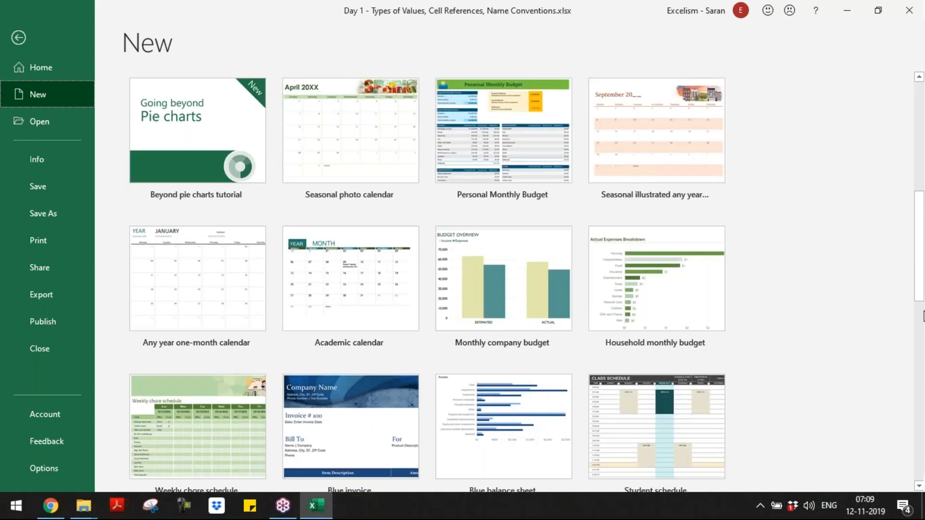
scroll(921, 308, "down", 3)
scroll(923, 344, "down", 8)
scroll(924, 465, "up", 3)
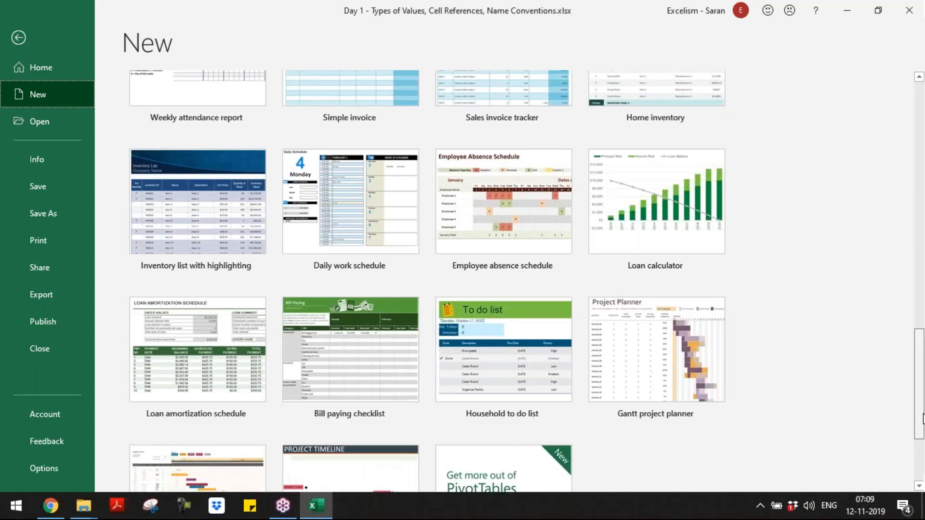
scroll(924, 465, "up", 15)
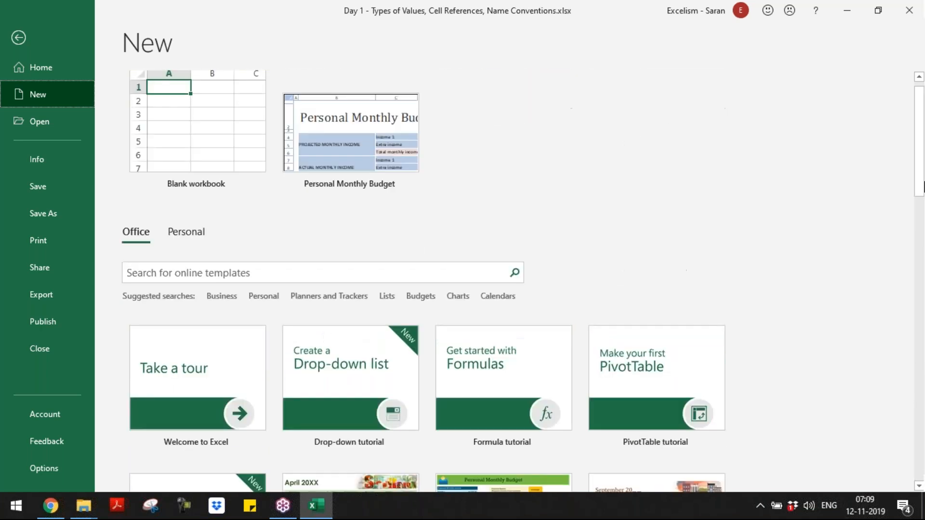
left_click(184, 240)
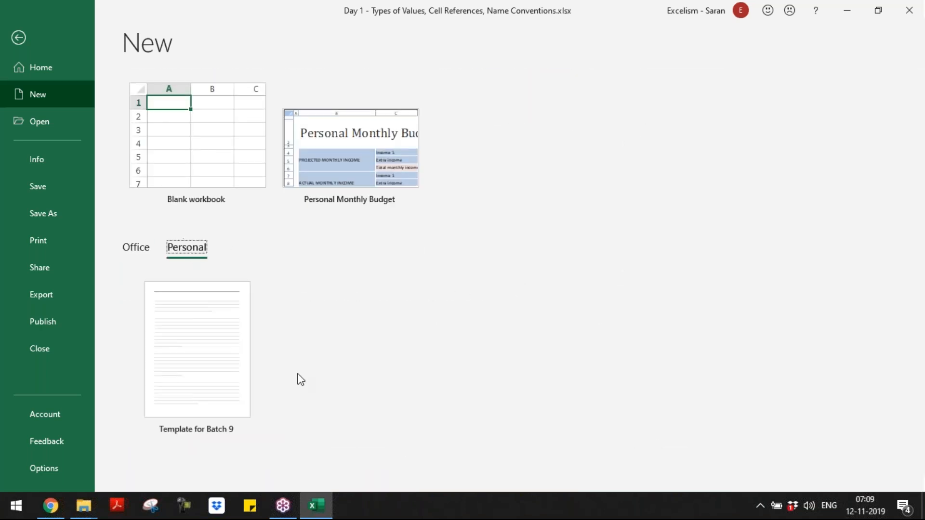
left_click(917, 332)
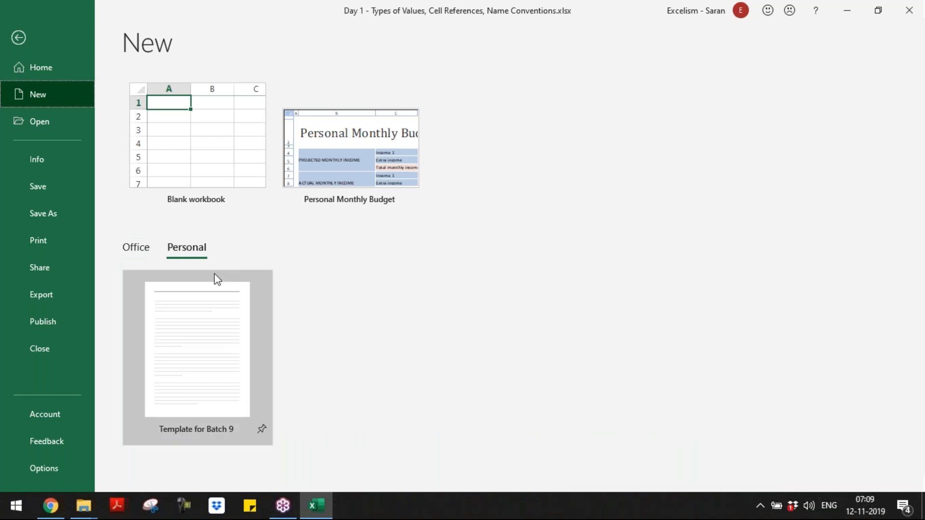
Step: Compare the Office and personal template lists, and create a workbook from the personal template "Template for Batch 9"
left_click(146, 251)
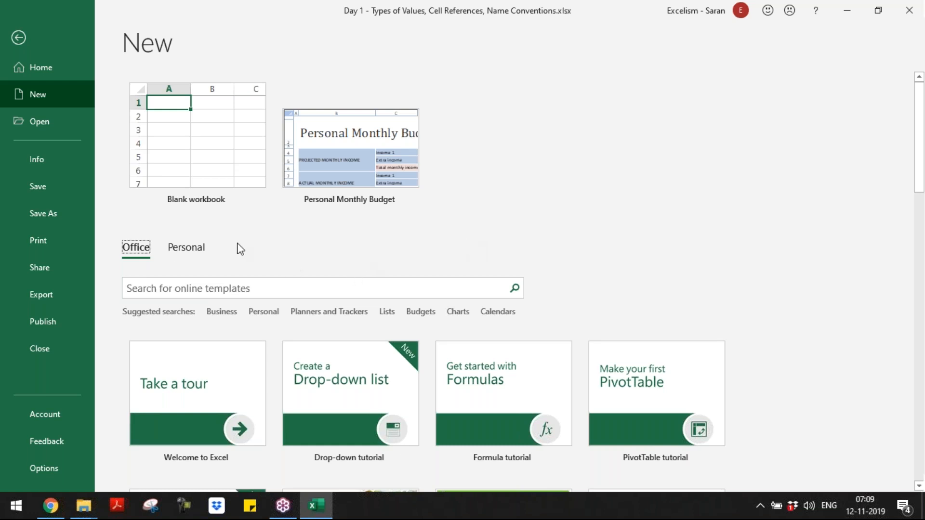
left_click(170, 249)
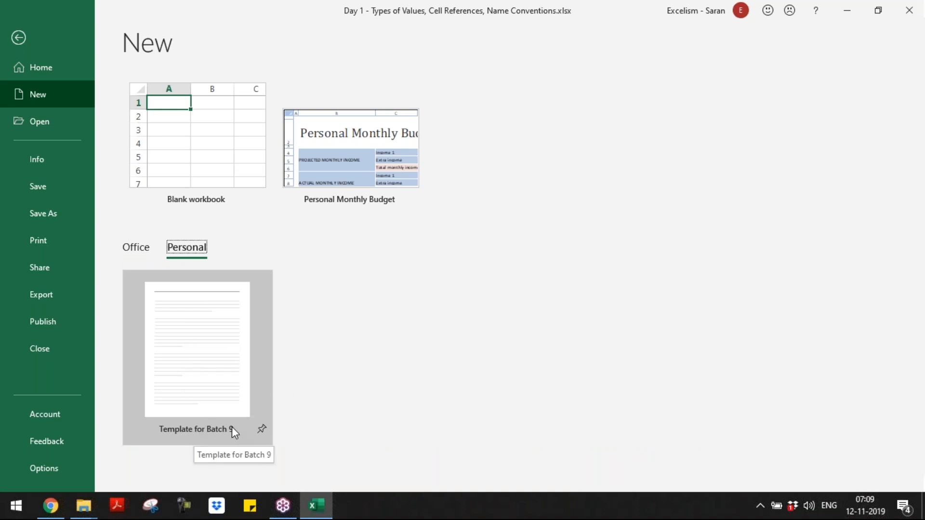
left_click(236, 384)
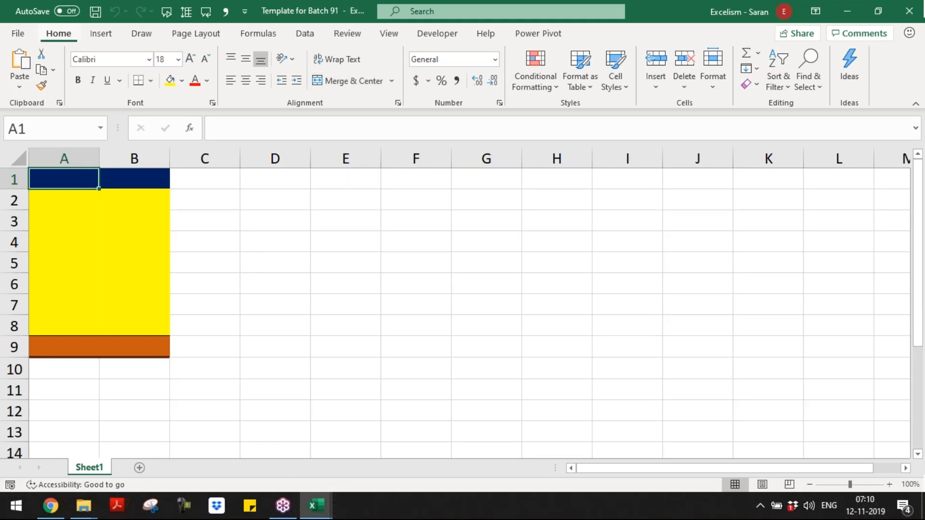
left_click(320, 287)
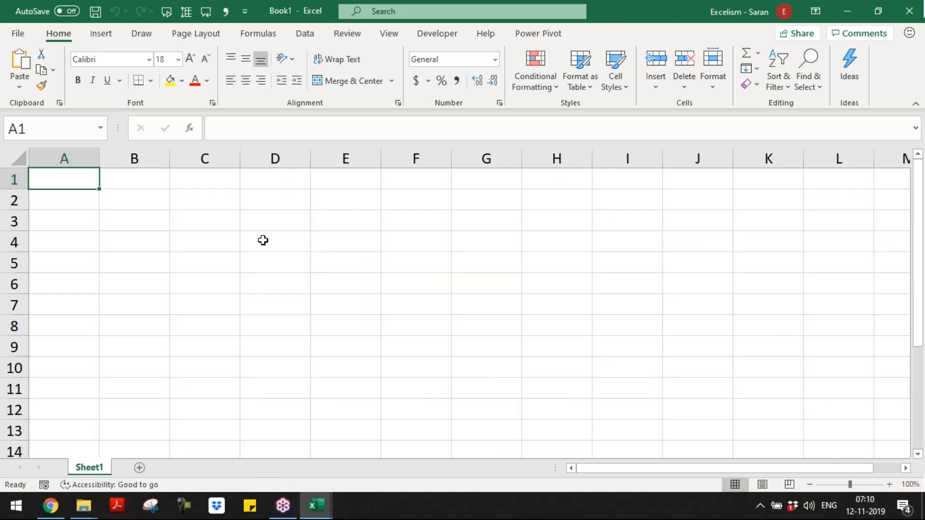
Step: Fill the ranges A1:B8, D1:E8, G1:H8 and J1:K8 of the blank workbook with yellow
left_click_drag(85, 179, 149, 321)
left_click(172, 88)
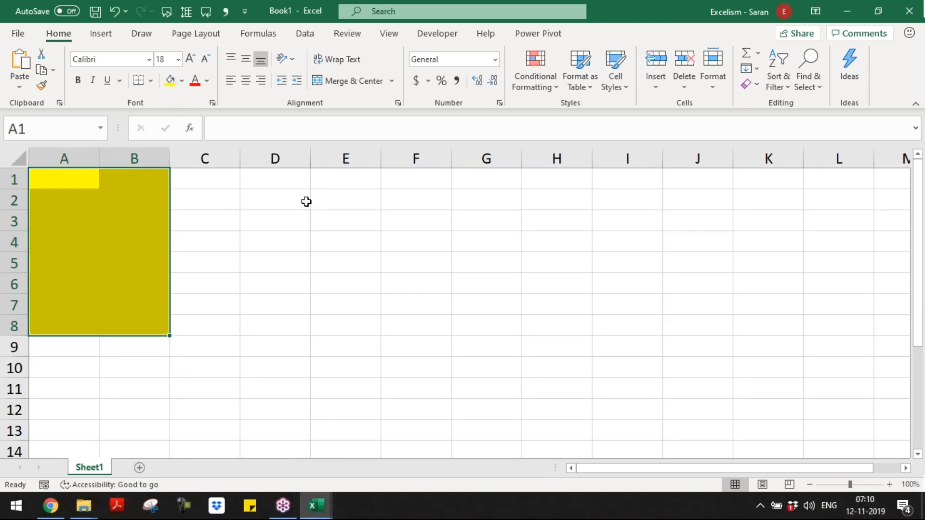
left_click_drag(284, 177, 359, 325)
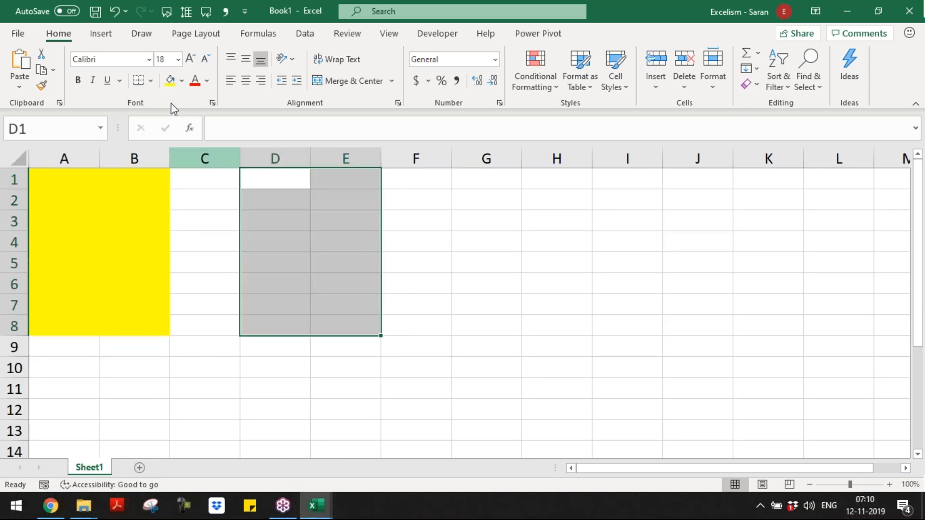
left_click(170, 81)
left_click_drag(496, 178, 558, 327)
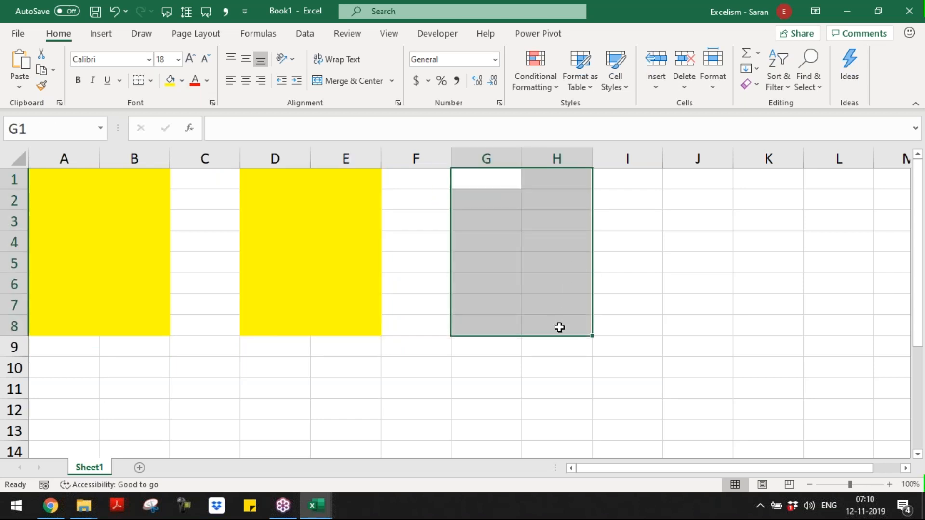
left_click(173, 82)
left_click(715, 187)
left_click_drag(715, 188, 785, 327)
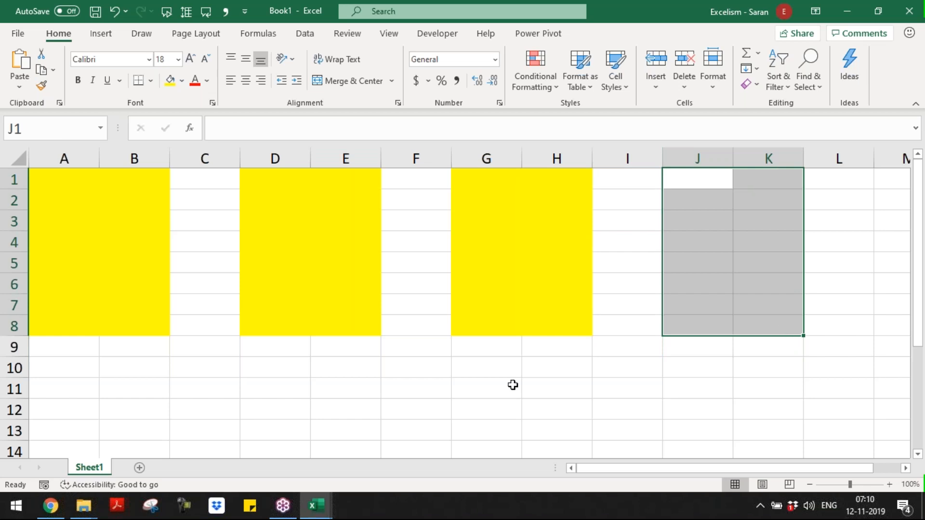
left_click(172, 80)
left_click(340, 391)
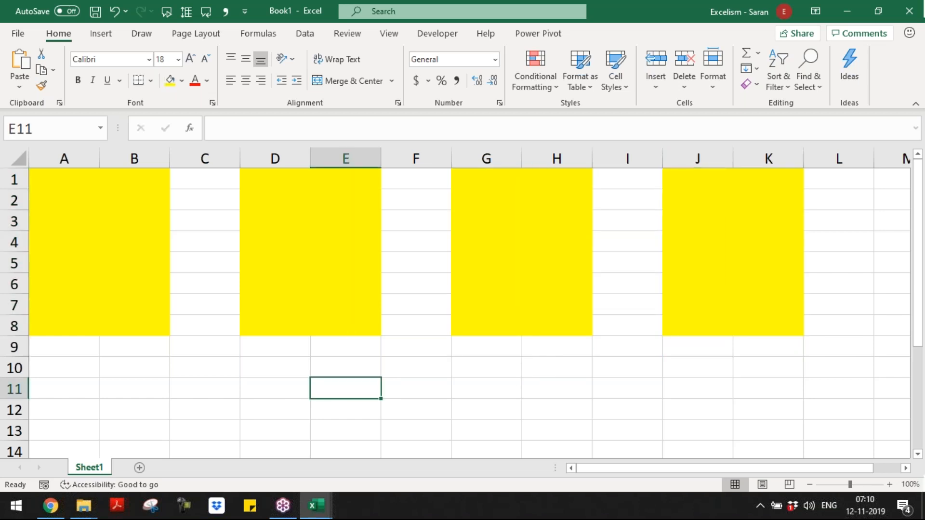
Step: Save the workbook as an Excel Template (*.xltx) named "Sample 2 Template.xltx" in the Custom Office Templates folder
key("F12")
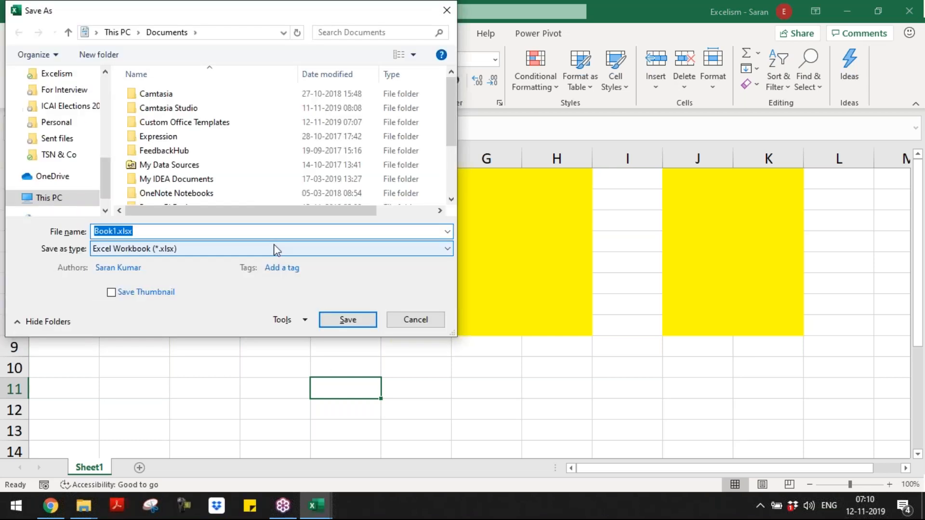
left_click(273, 244)
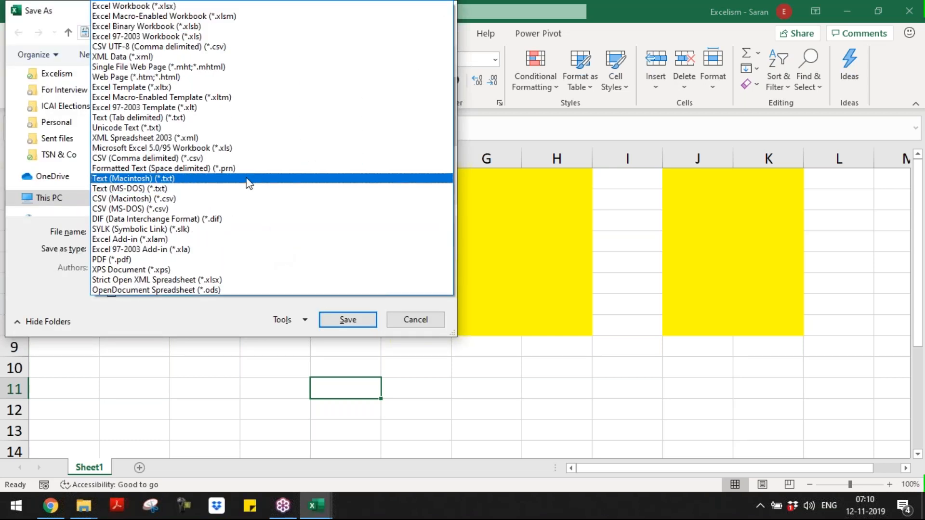
left_click(222, 87)
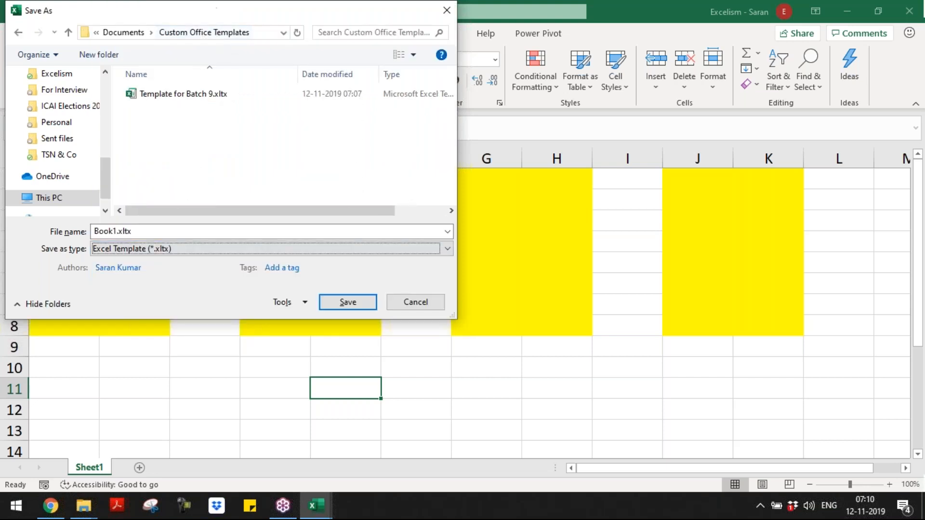
left_click(221, 231)
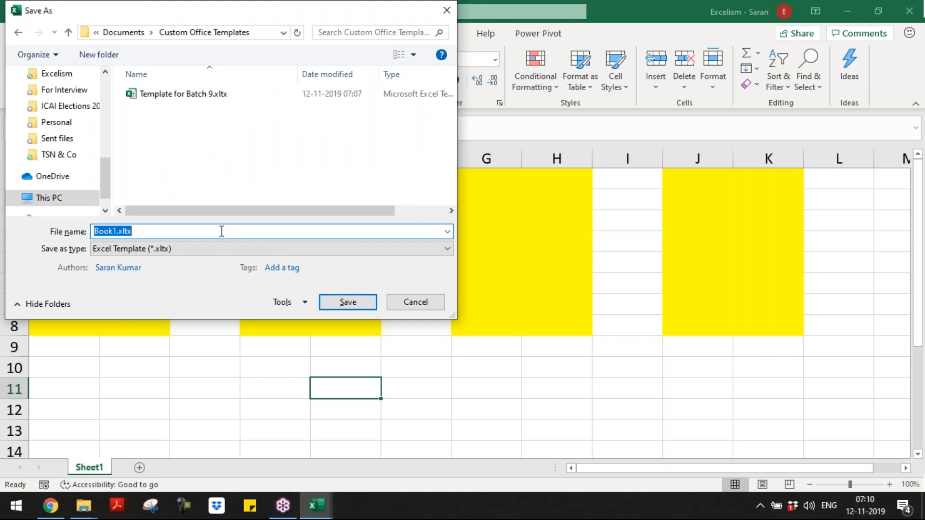
type("Template ")
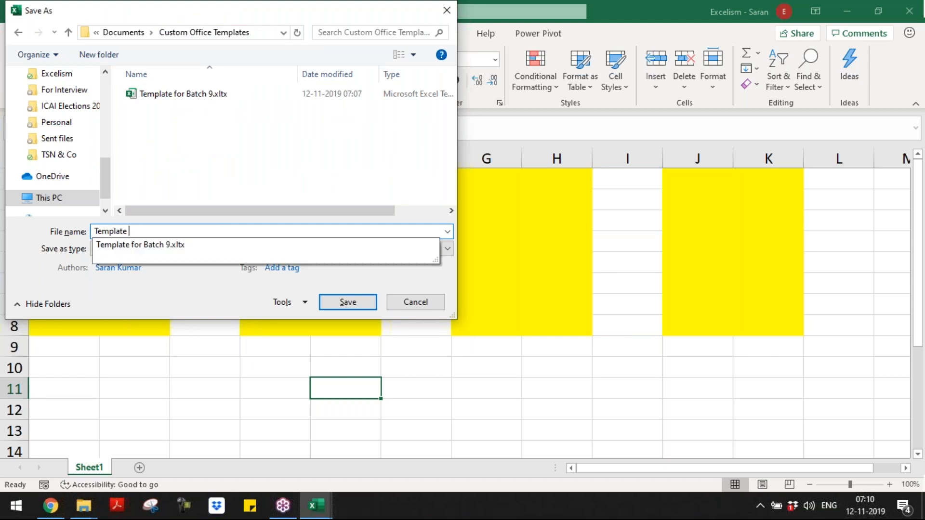
type("for")
key("BackSpace")
key("BackSpace")
key("BackSpace")
key("BackSpace")
key("BackSpace")
key("BackSpace")
key("BackSpace")
key("BackSpace")
key("BackSpace")
key("BackSpace")
key("BackSpace")
key("BackSpace")
key("BackSpace")
type("Sample 2")
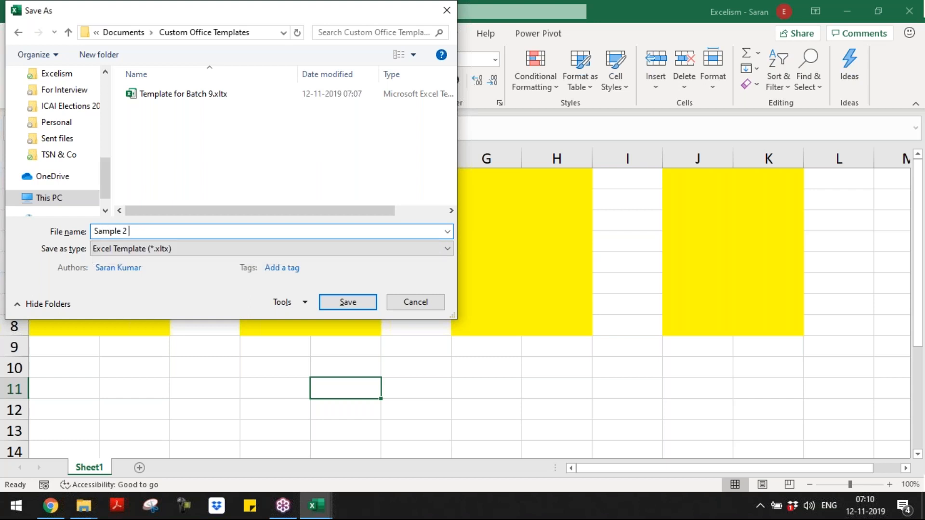
type(" Template.xltx")
key("Return")
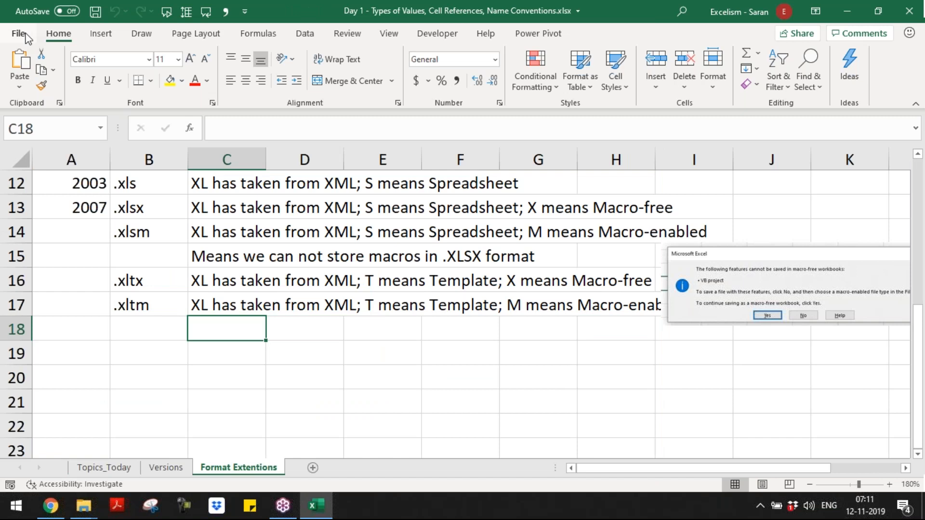
Step: From the Day 1 workbook, display the personal templates available for a new workbook to check for Sample 2 Template
left_click(28, 38)
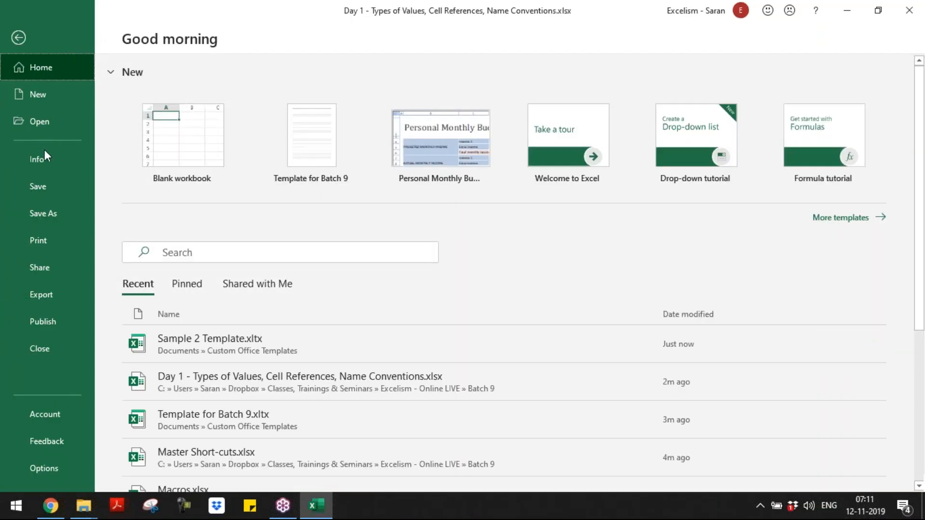
left_click(47, 92)
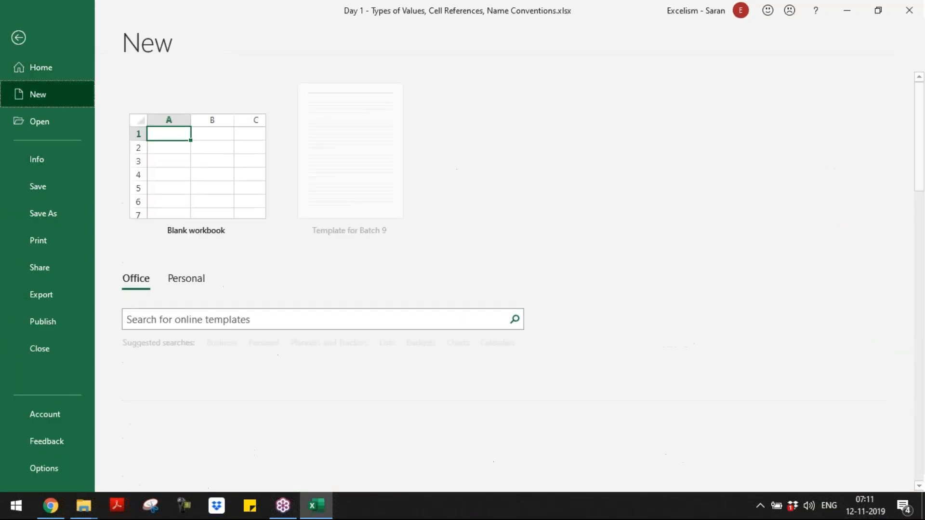
left_click(198, 279)
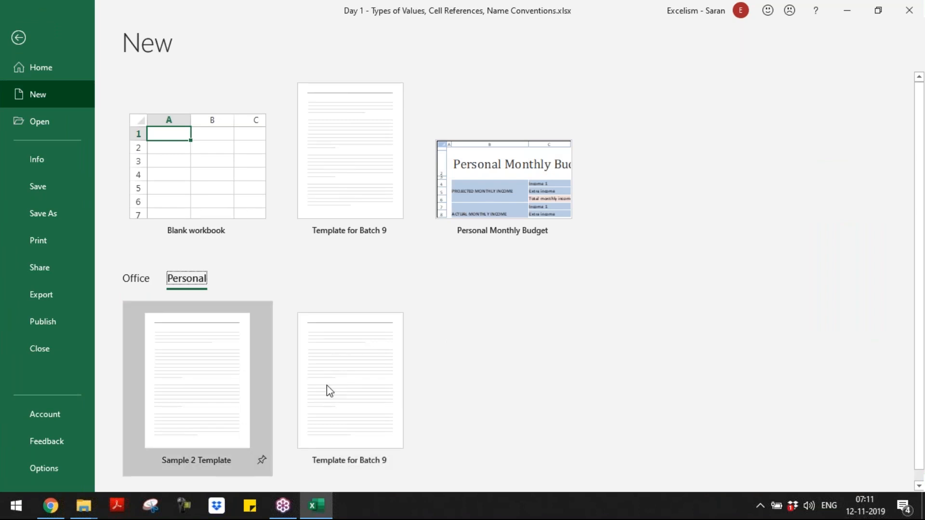
Step: Create a workbook from the personal template "Sample 2 Template" to check its yellow ranges, and close it
left_click(218, 380)
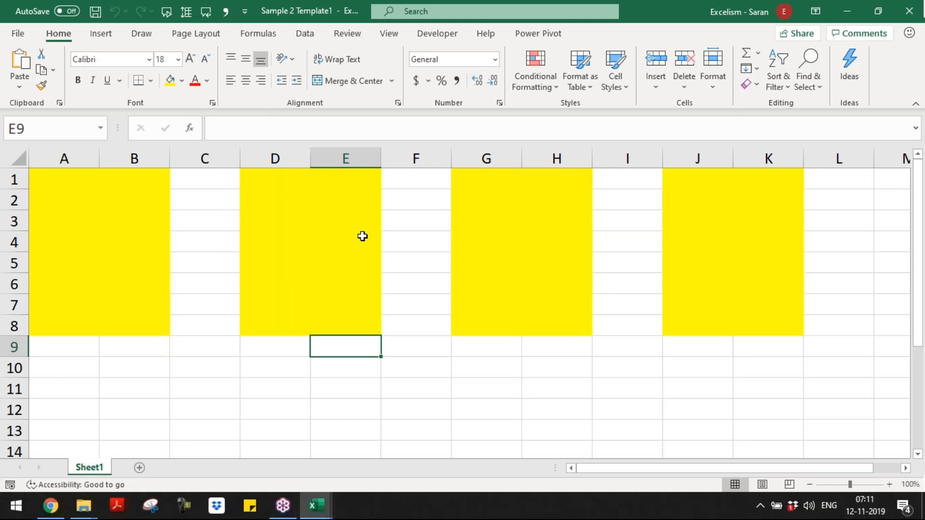
key("ctrl+w")
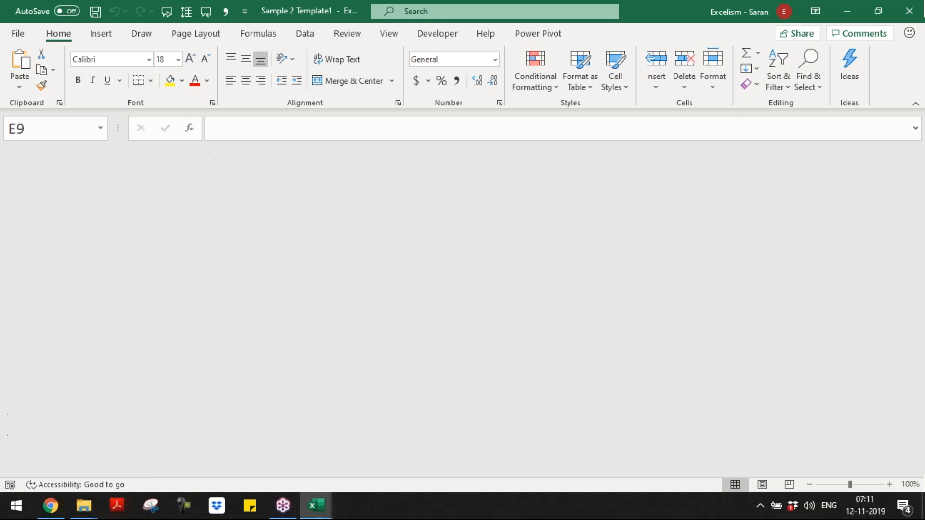
Step: Add the extension .xlam in cell B18 of the Format Extentions sheet, below .xltm
key("Up")
key("Up")
key("Down")
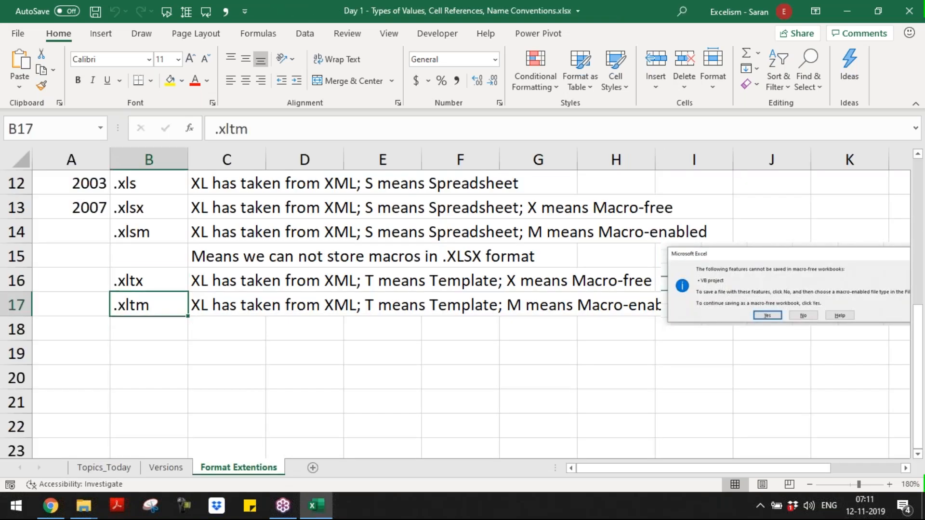
key("Down")
type(".x")
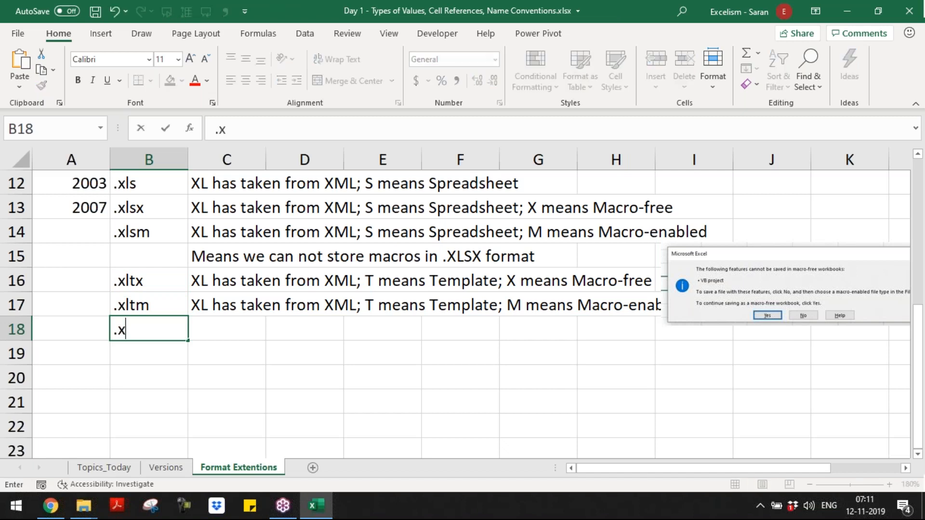
type("lam")
key("Tab")
key("Up")
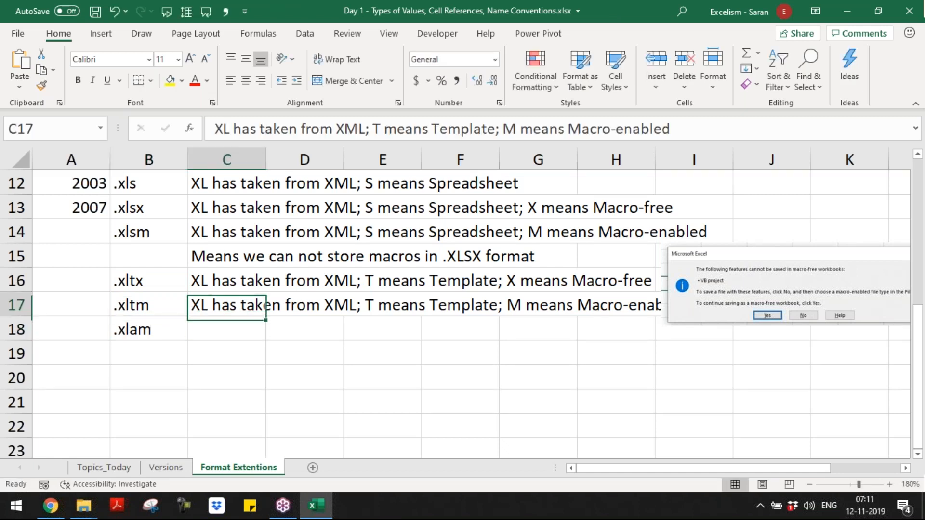
key("Up")
key("ctrl+c")
key("Down")
key("Down")
key("Return")
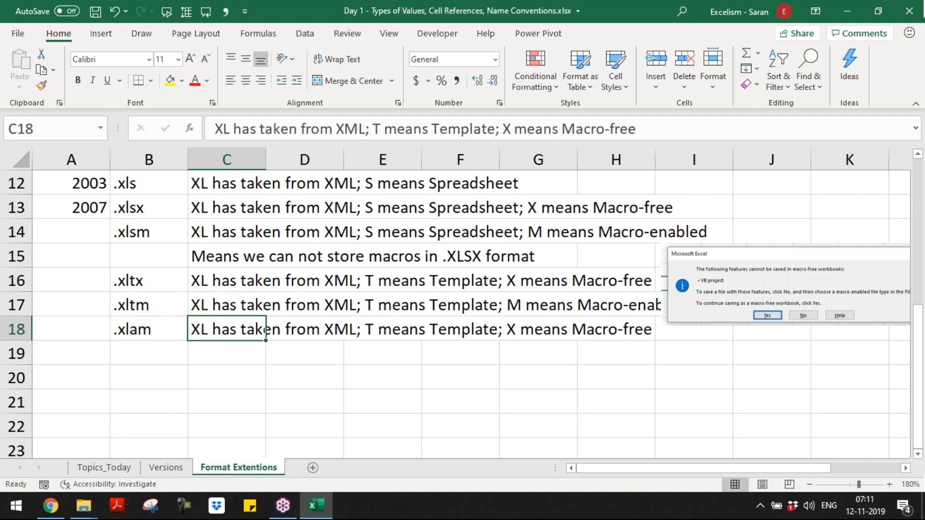
key("ctrl+z")
Step: Copy the .xltm description from C17 into C18 beside .xlam
key("Up")
key("ctrl+c")
key("Down")
key("Return")
Step: In the C18 description, replace the letter T before "means Template" with A
key("F2")
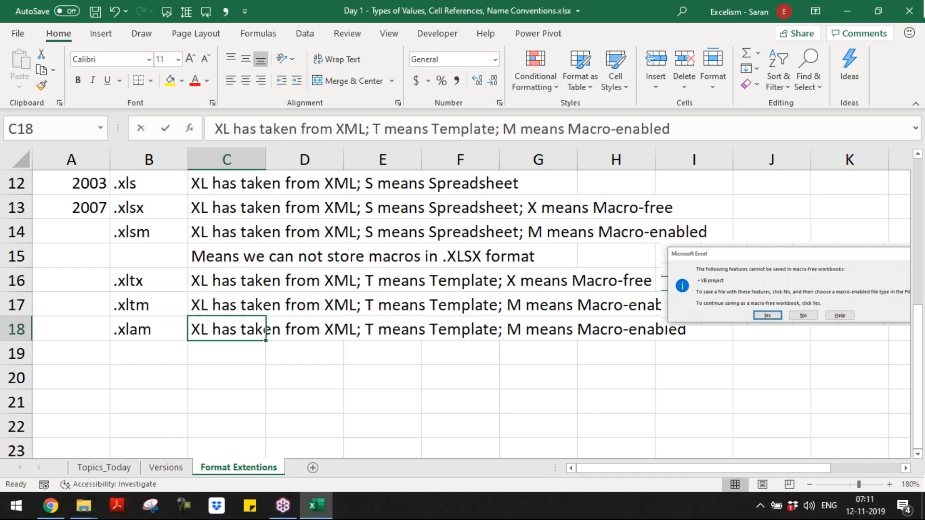
key("ctrl+Left")
key("ctrl+Left")
key("ctrl+Left")
key("ctrl+Left")
key("ctrl+Left")
key("Left")
key("shift+Left")
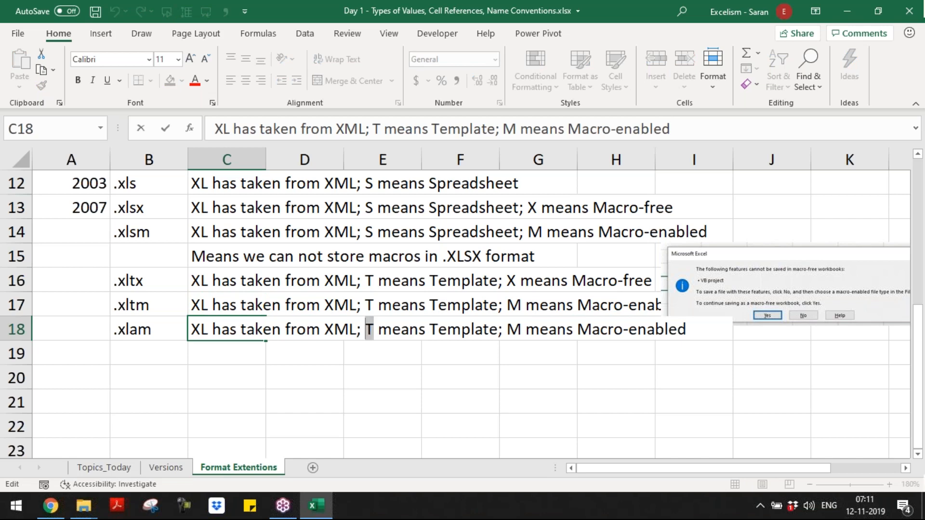
type("A")
Step: Replace the word "Template" with "Add-in" in the C18 description and commit the cell
key("Right")
key("Right")
key("Right")
key("Right")
key("Right")
key("Right")
key("Right")
key("Right")
key("Right")
key("Right")
key("Right")
key("Right")
key("Right")
key("Right")
key("Left")
key("Left")
key("Left")
key("Left")
key("Left")
key("Left")
key("Left")
key("shift+Right")
key("shift+Right")
key("shift+Right")
key("shift+Right")
key("shift+Right")
key("shift+Right")
key("shift+Right")
key("shift+Right")
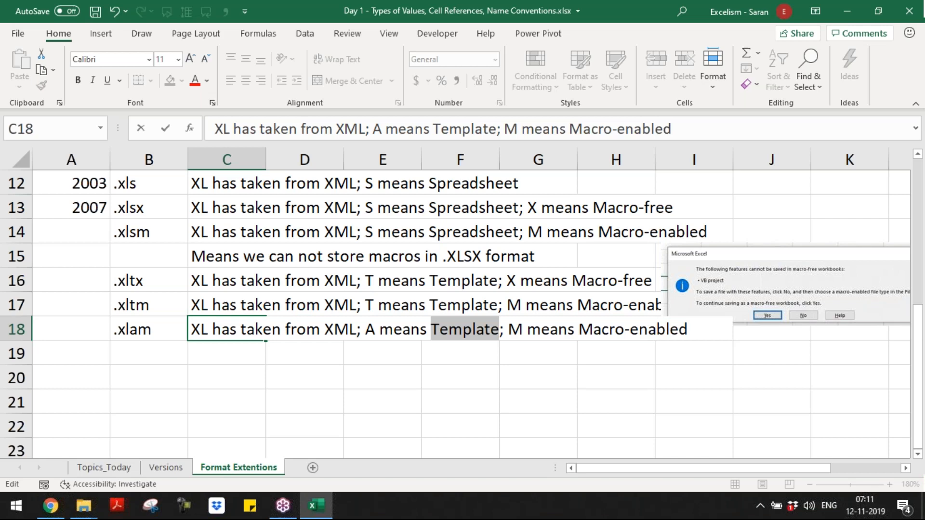
type("Add-in")
key("Return")
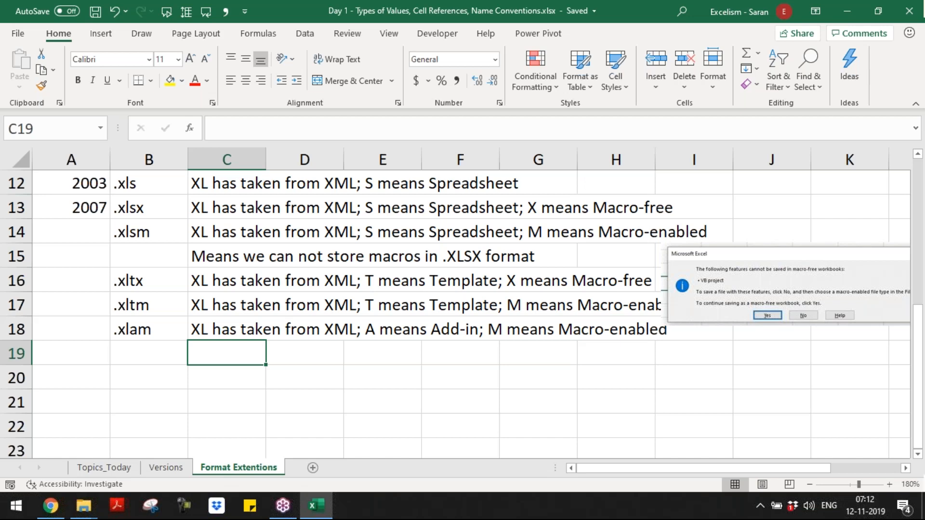
Step: Start adding a COM add-in and select the full path of the default AddIns folder for copying
left_click(459, 35)
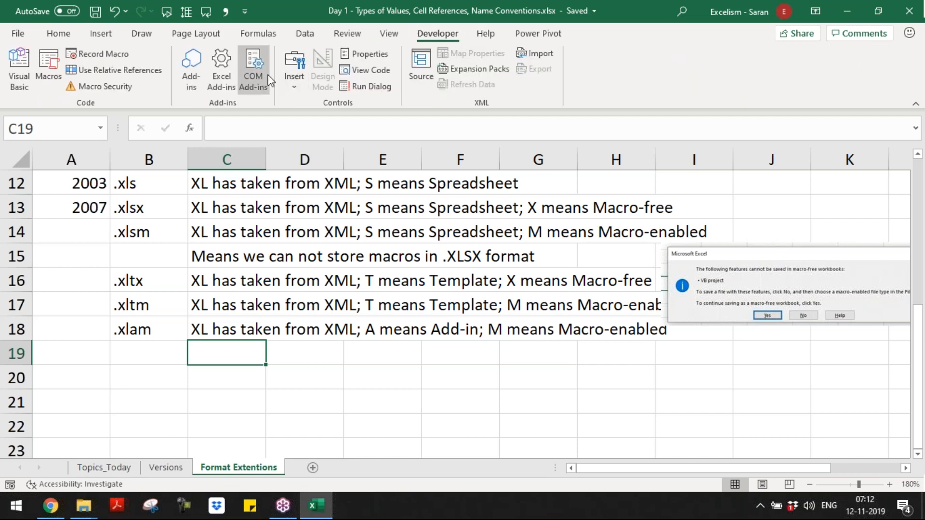
left_click(254, 72)
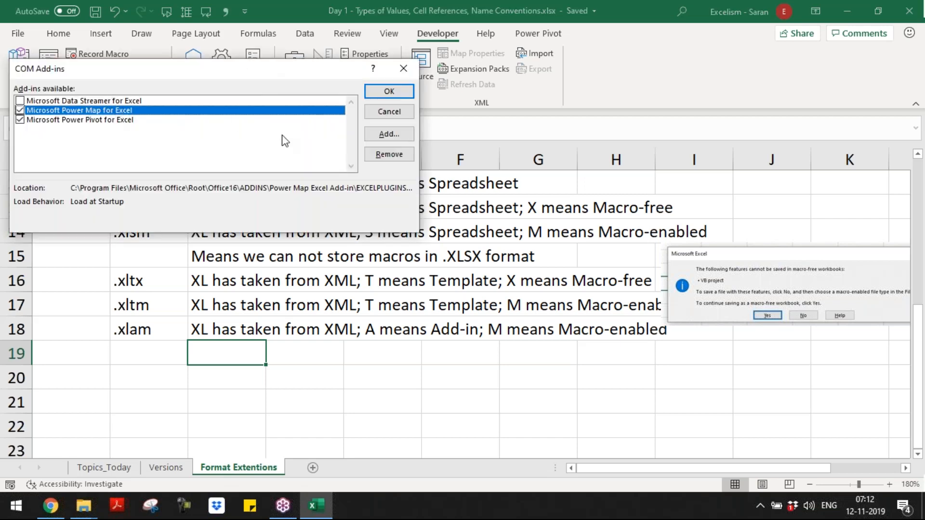
left_click(390, 135)
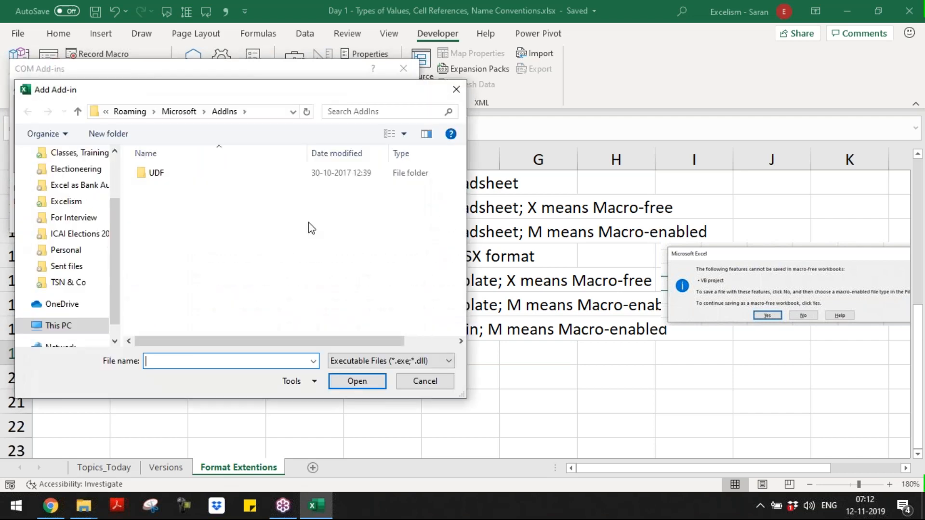
left_click(268, 115)
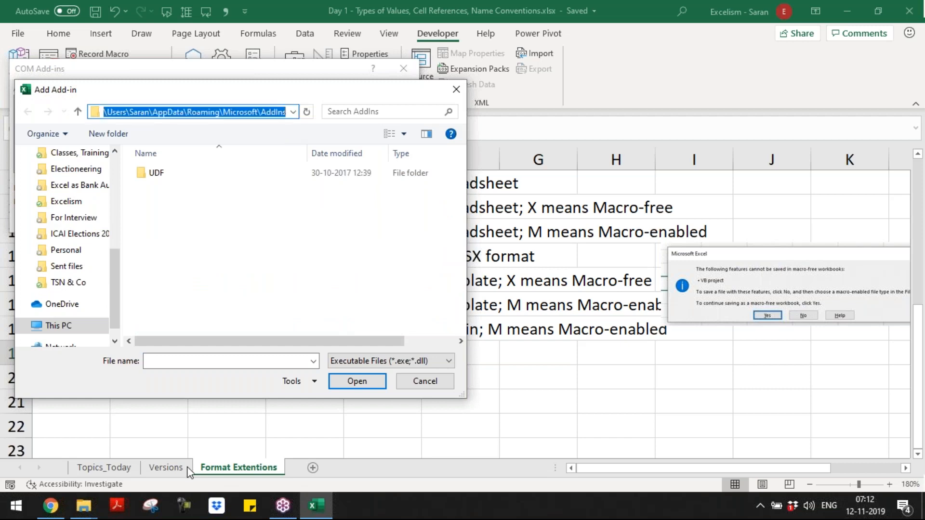
Step: Switch to File Explorer's Custom Office Templates window and go to the copied Microsoft AddIns folder path
mouse_move(83, 510)
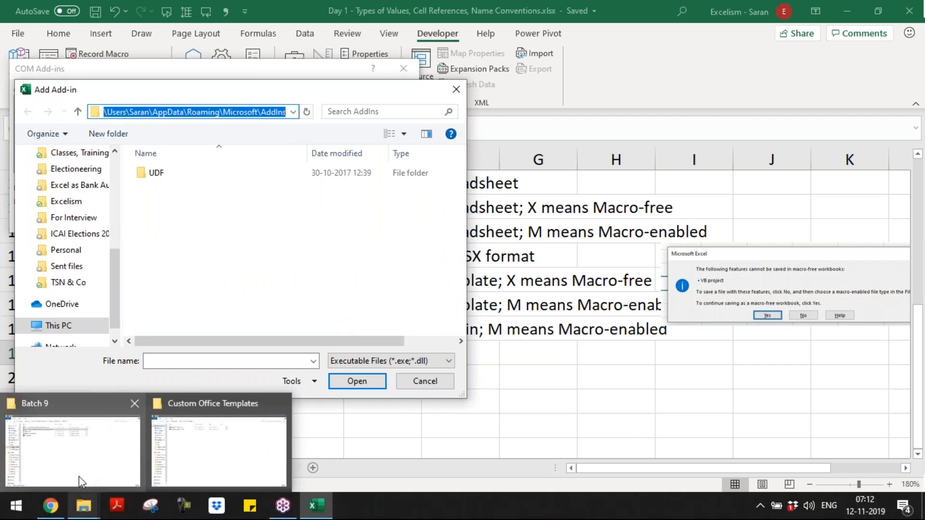
left_click(77, 477)
left_click(233, 456)
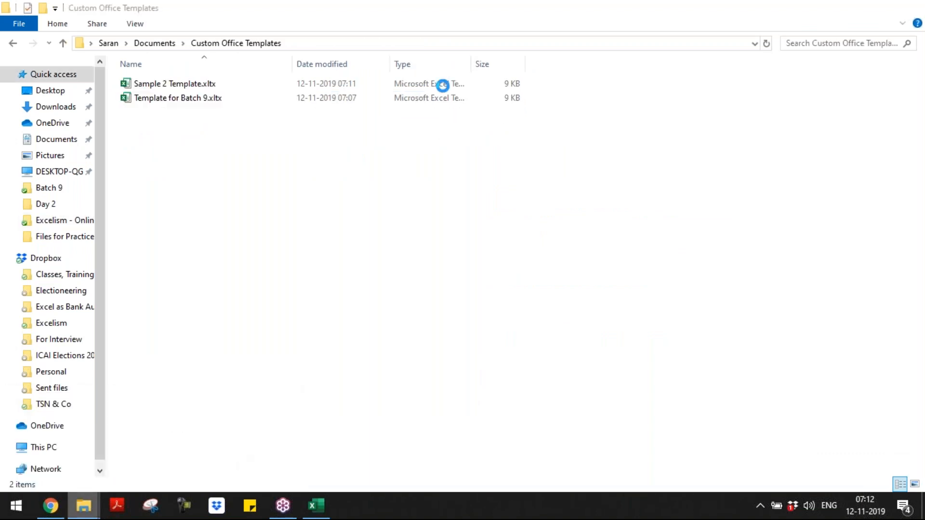
left_click(490, 48)
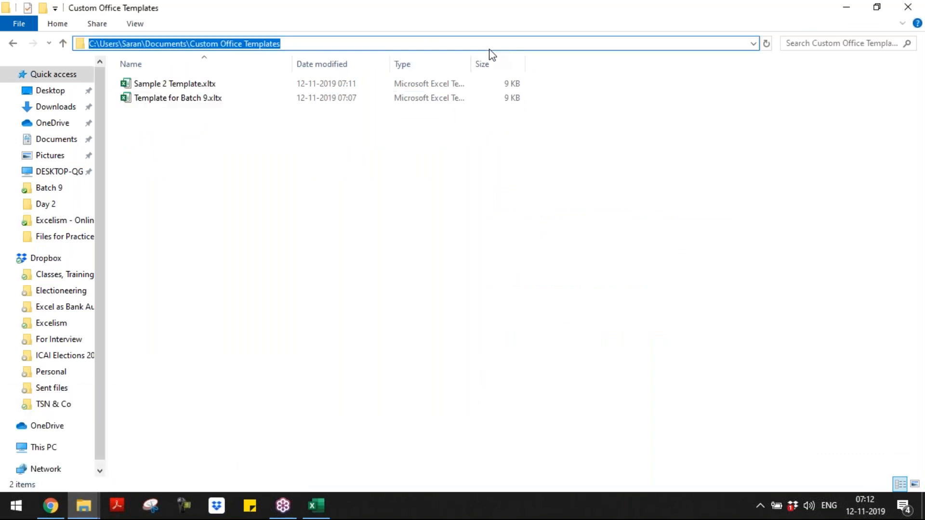
key("ctrl+v")
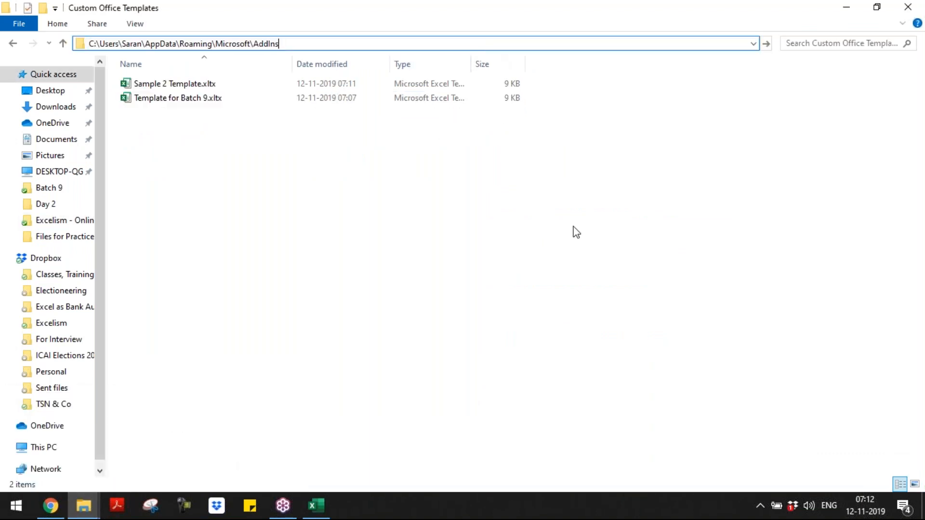
key("Return")
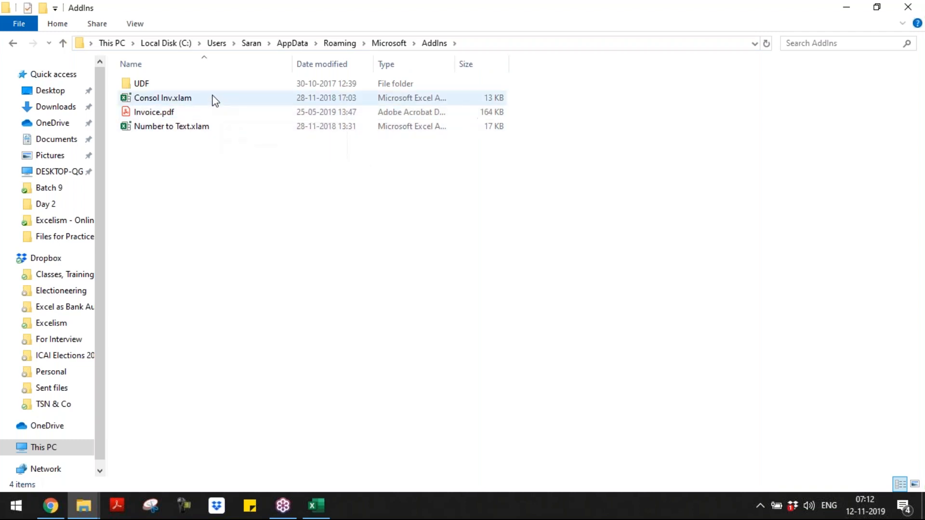
Step: Check the file details of Consol Inv.xlam, look inside the UDF folder, and return to the AddIns folder
mouse_move(216, 100)
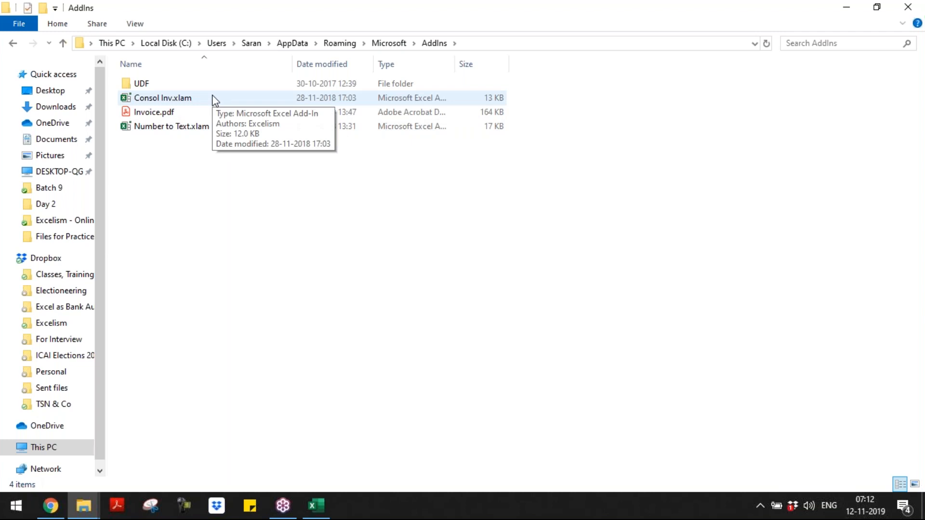
double_click(200, 84)
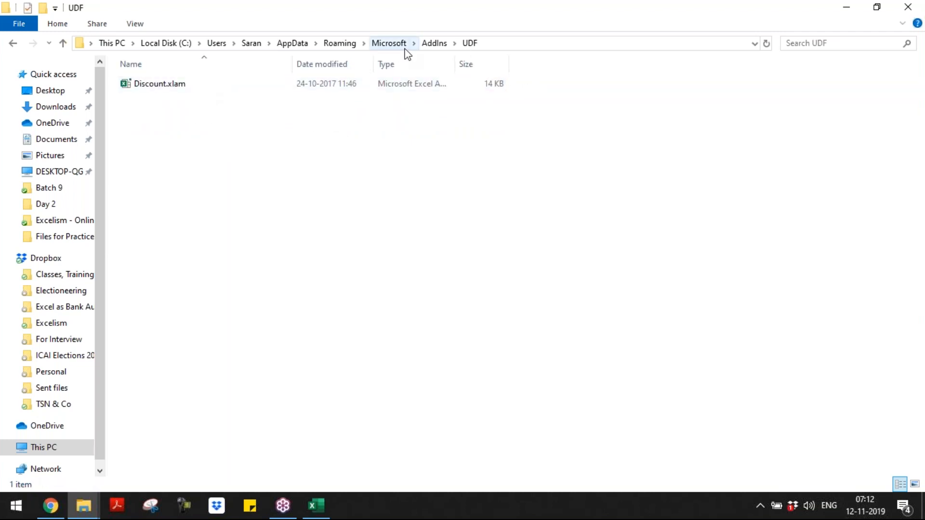
left_click(436, 43)
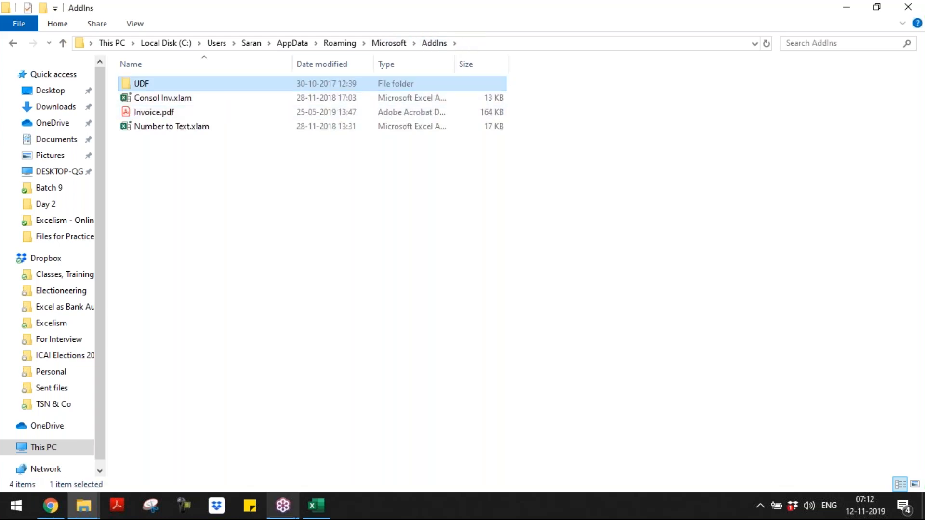
Step: Switch back to Excel and dismiss the Add Add-in and COM Add-ins dialogs without adding anything
left_click(320, 512)
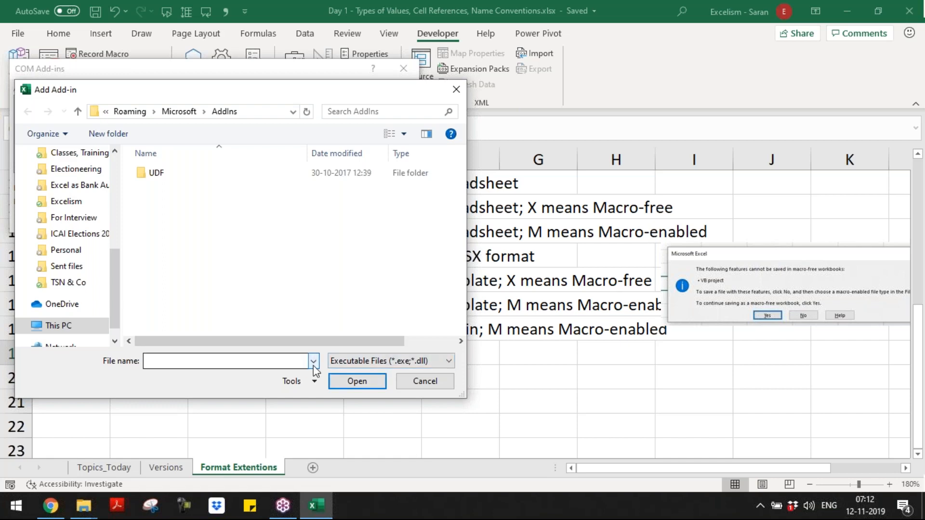
key("Escape")
key("Escape")
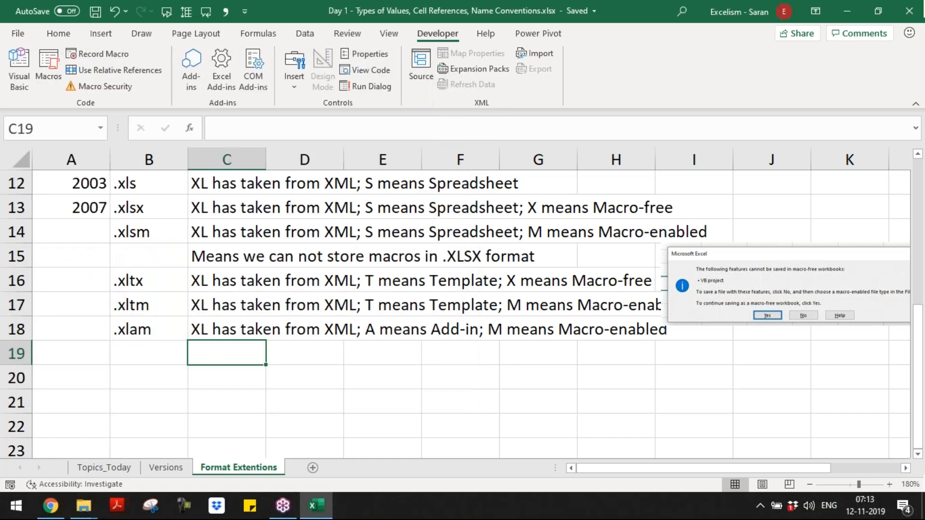
Step: Choose Excel Add-in (*.xlam) as the save type to examine its default save folder, and cancel the save
key("F12")
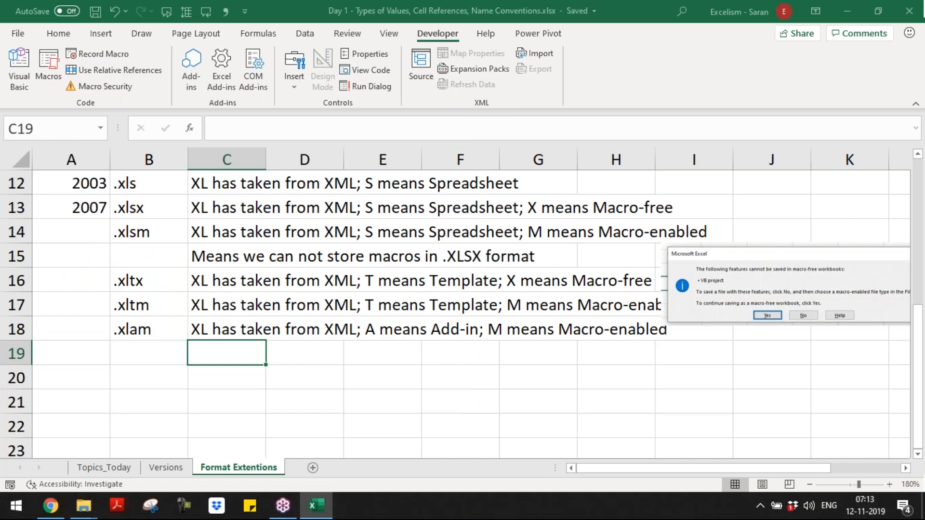
left_click(266, 251)
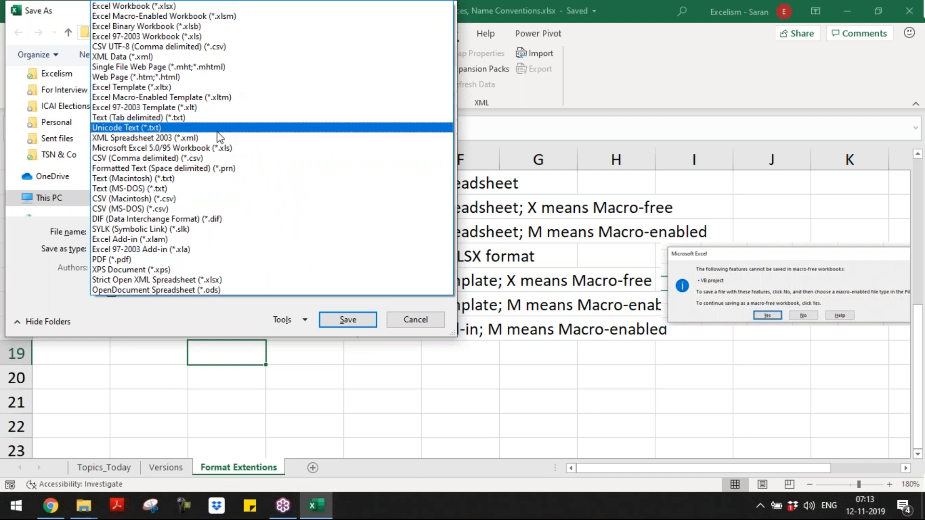
left_click(225, 244)
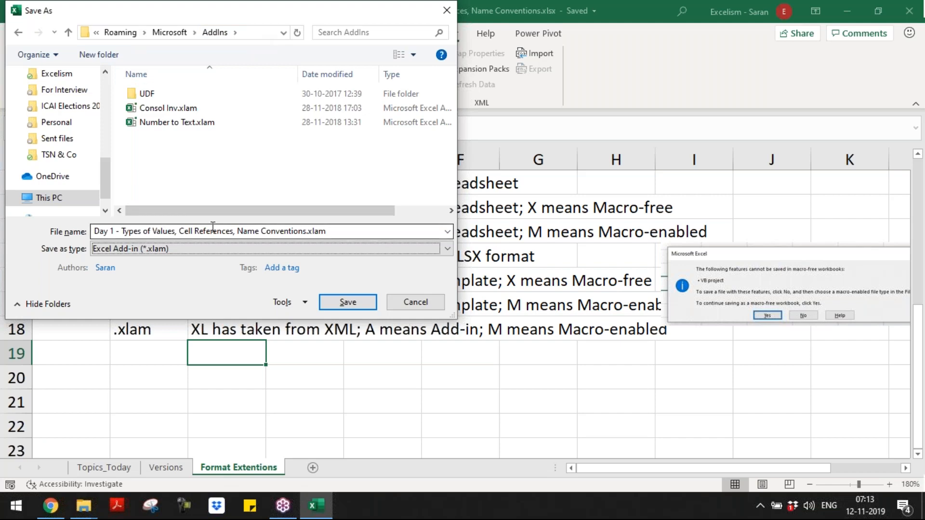
left_click(418, 302)
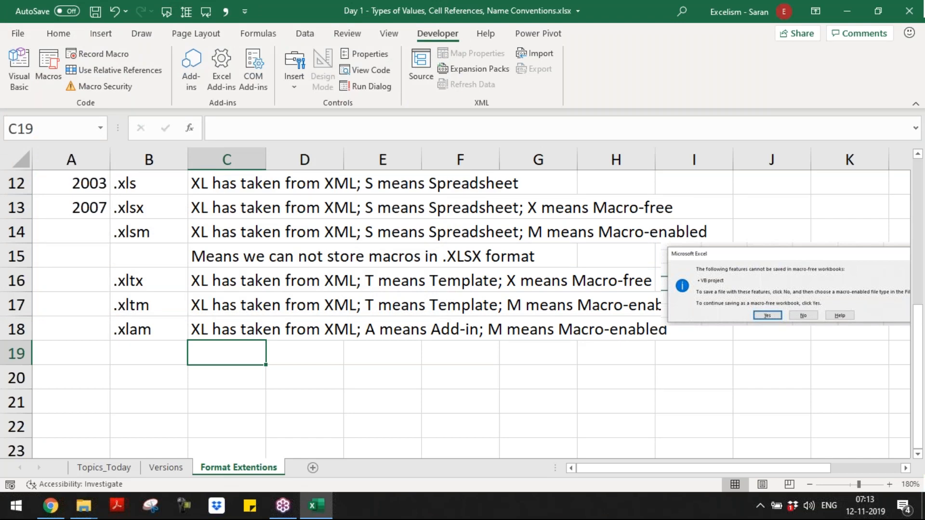
Step: Try to add Number to Text.xlam as a COM add-in, with All Files (*.*) shown in the AddIns folder
left_click(247, 68)
left_click(406, 139)
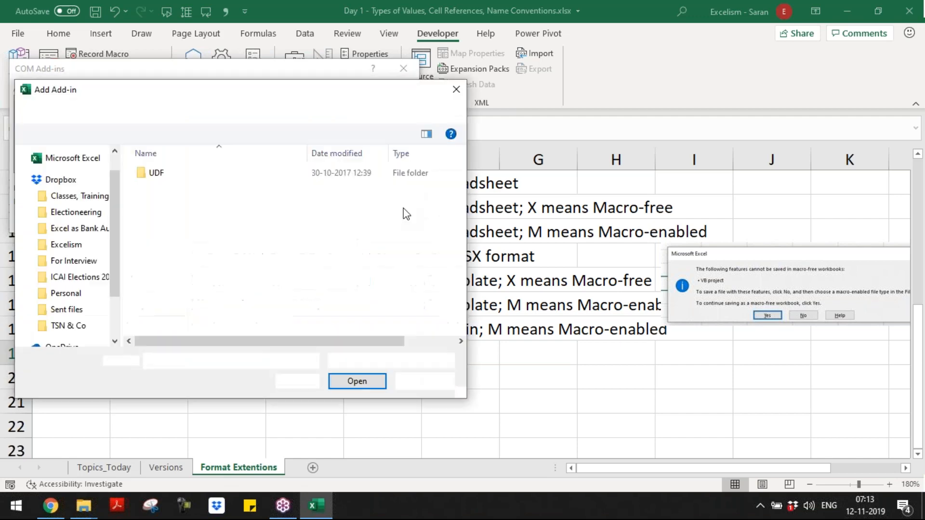
left_click(417, 362)
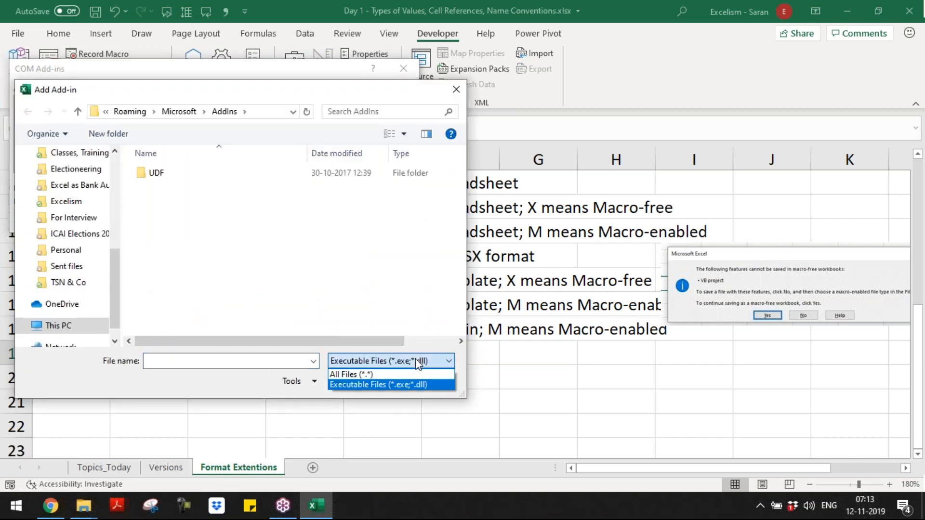
left_click(416, 374)
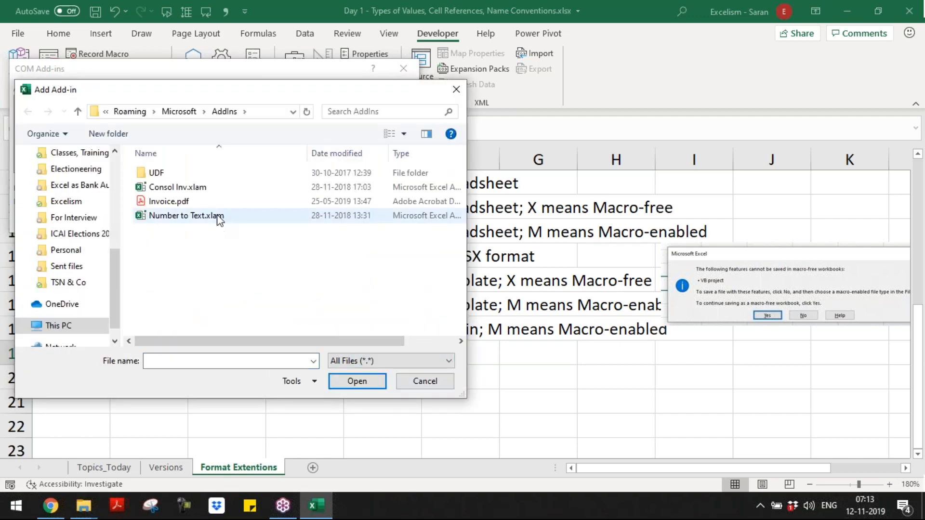
double_click(216, 218)
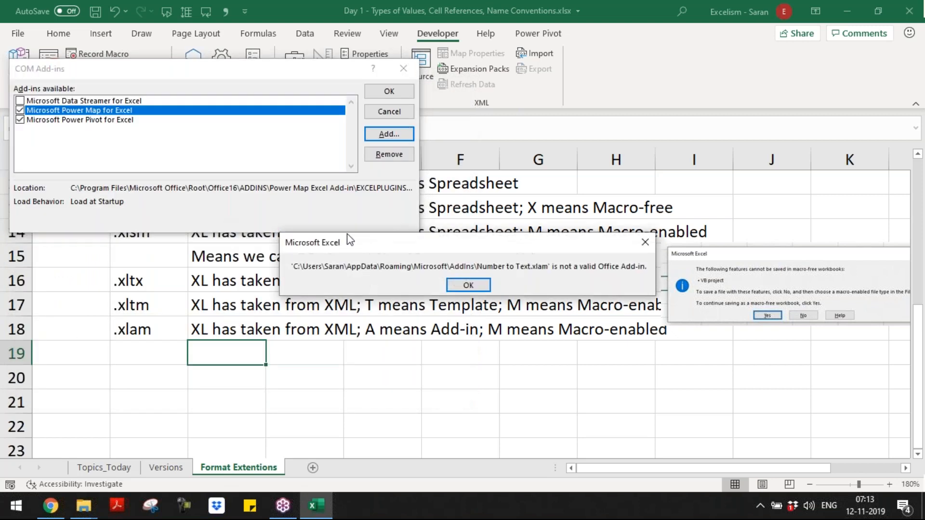
left_click(469, 286)
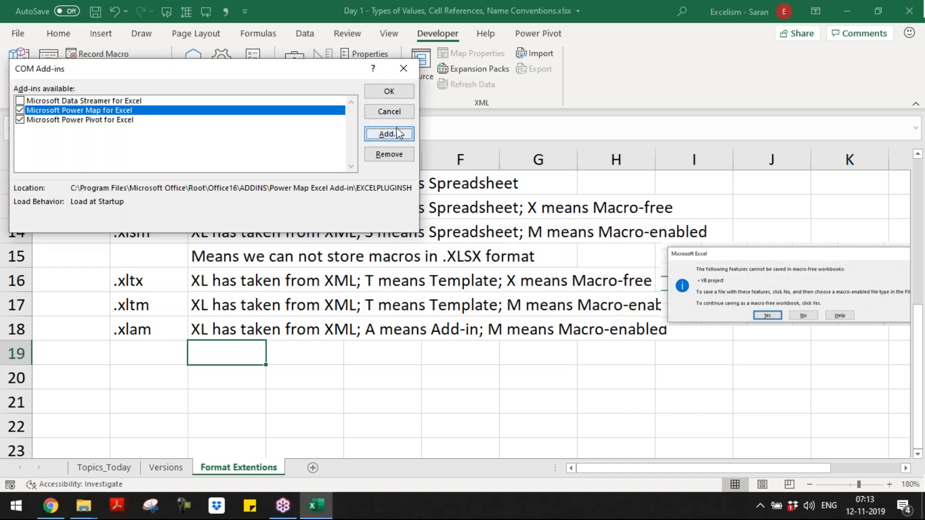
left_click(389, 91)
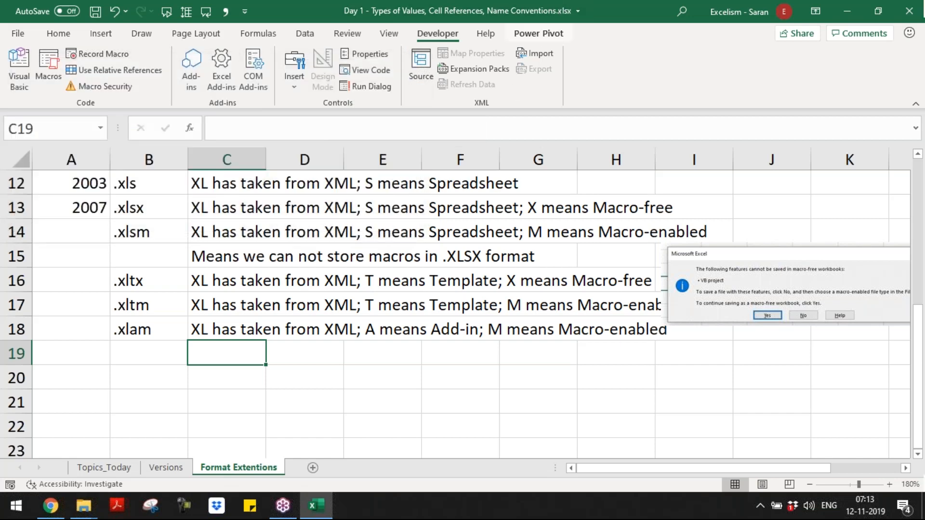
Step: Display the Power Pivot commands that the COM add-in provides
left_click(550, 32)
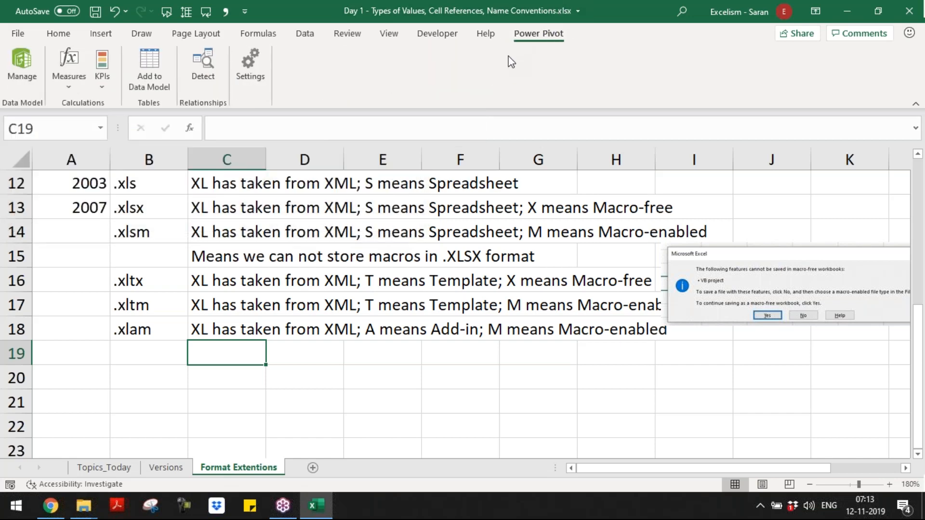
Step: Disable the Microsoft Power Map and Microsoft Power Pivot COM add-ins, and dismiss the Add Add-in dialog without adding anything
left_click(437, 33)
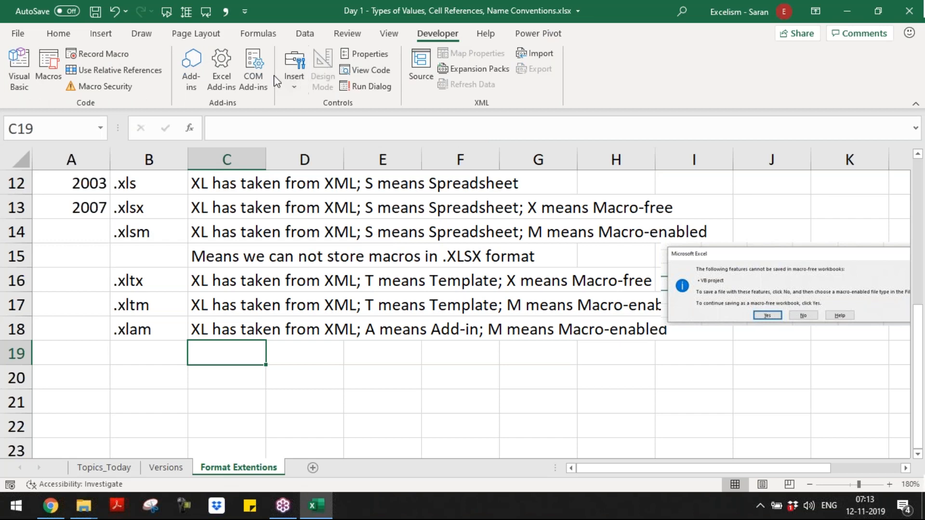
left_click(254, 67)
left_click(20, 110)
left_click(20, 120)
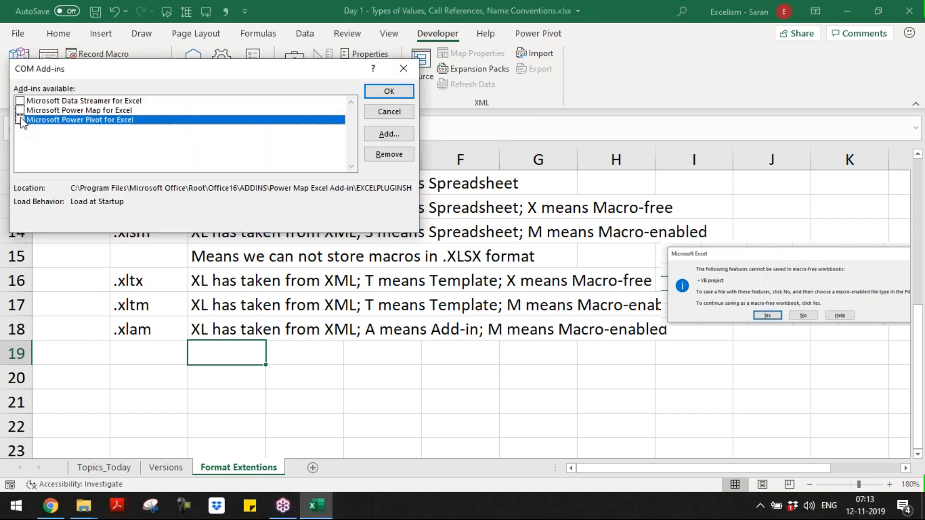
left_click(405, 135)
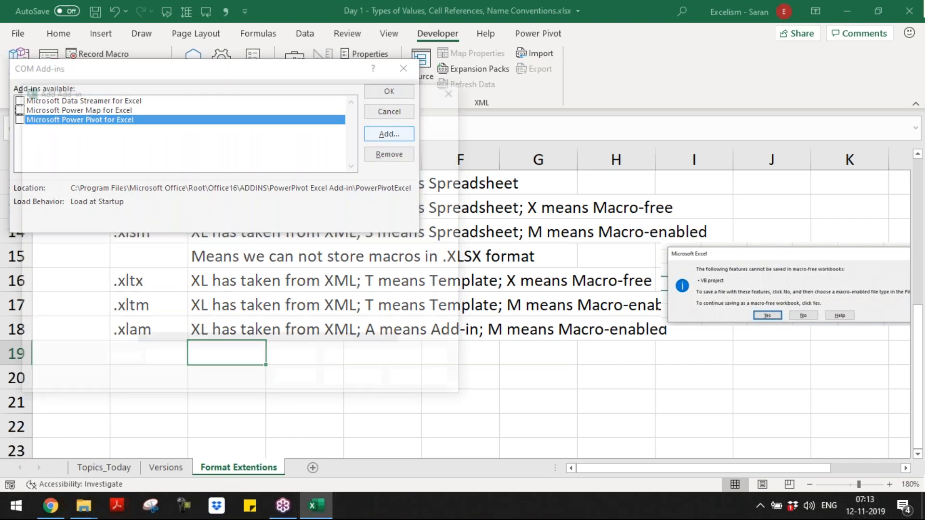
left_click(456, 89)
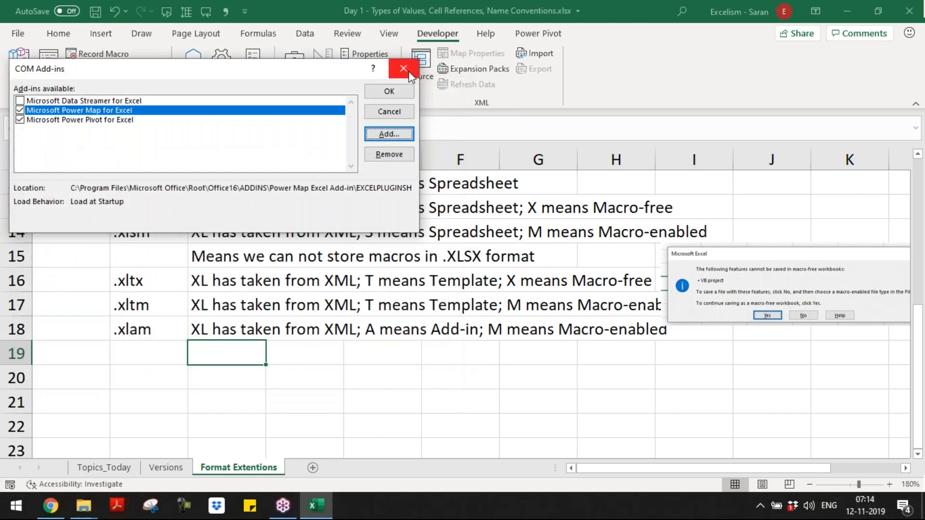
left_click(409, 71)
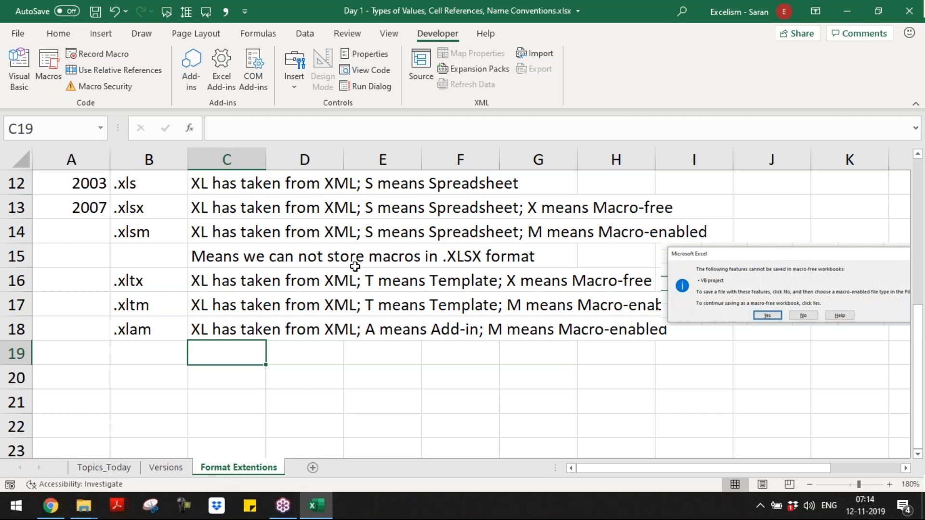
Step: Switch to File Explorer, copy the full path of the AddIns folder, and return to the Excel workbook
left_click(162, 354)
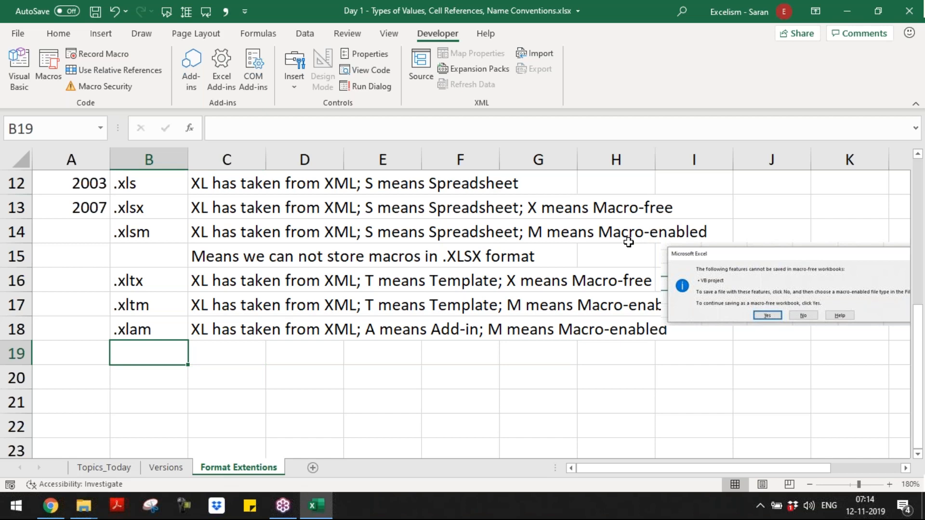
key("alt+Tab")
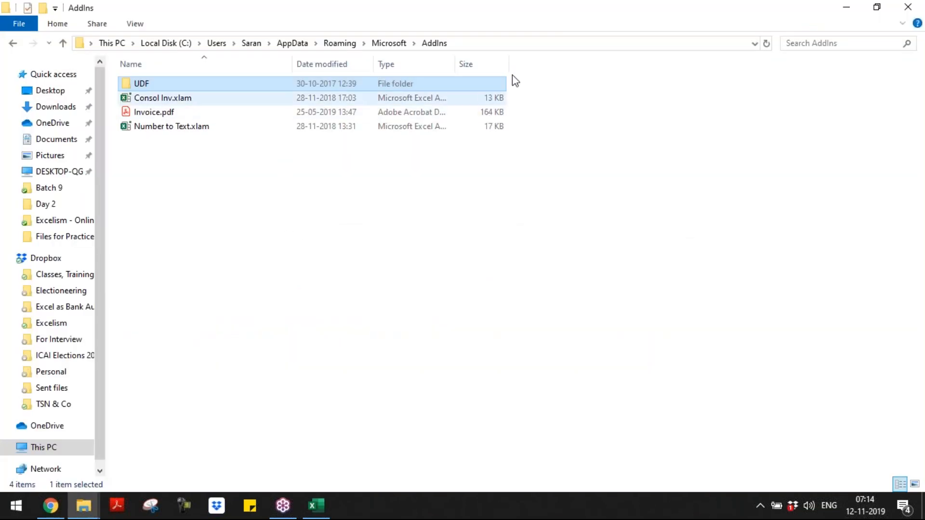
left_click(548, 44)
key("ctrl+c")
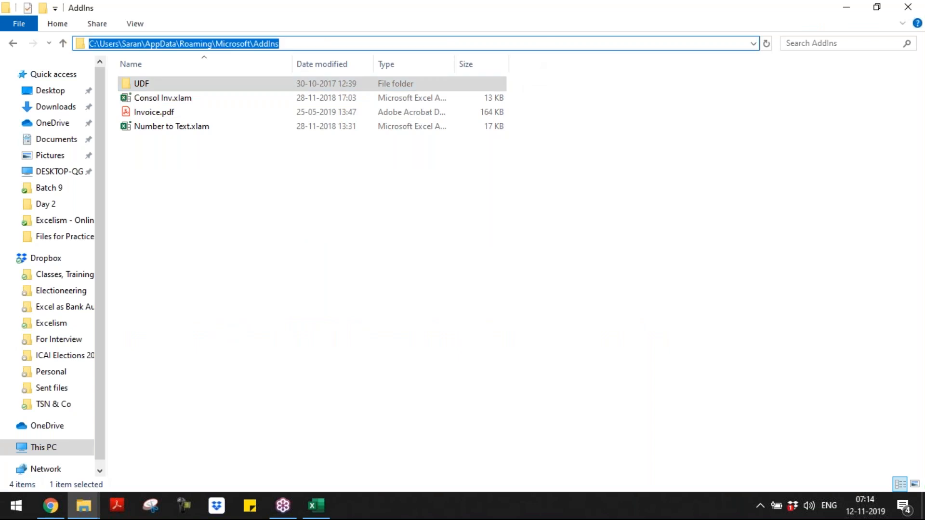
key("alt+Tab")
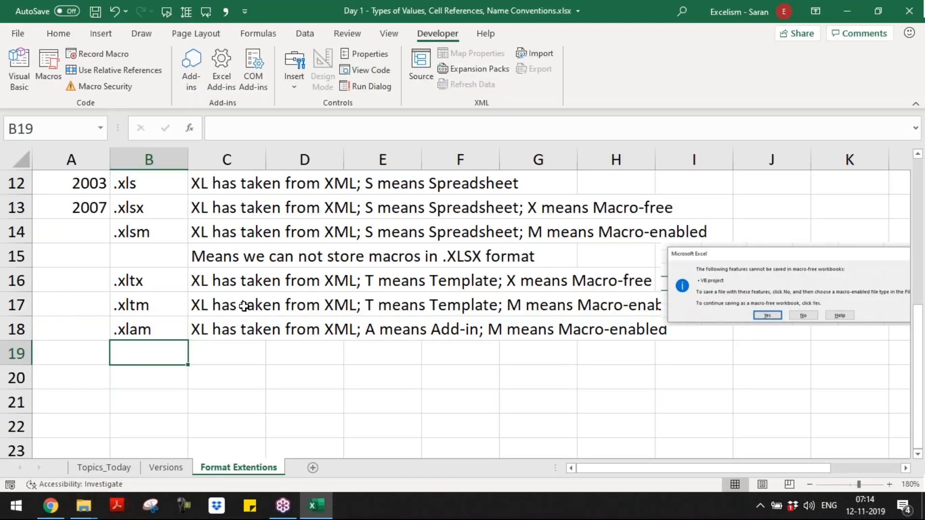
Step: Enter "Add-in stored in the navigation" followed by the copied AddIns folder path in cell C19, below the .xlam description
key("Right")
type("Add-in")
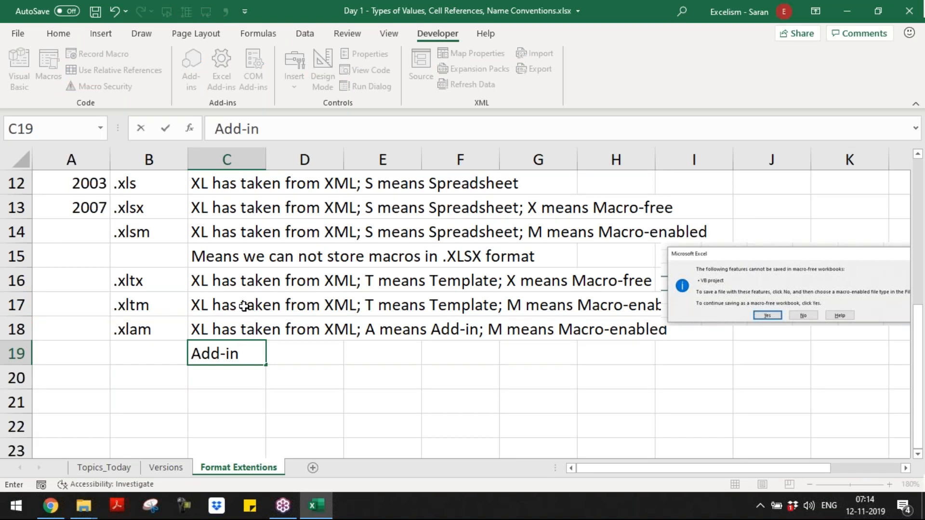
key("BackSpace")
key("BackSpace")
type("in stor")
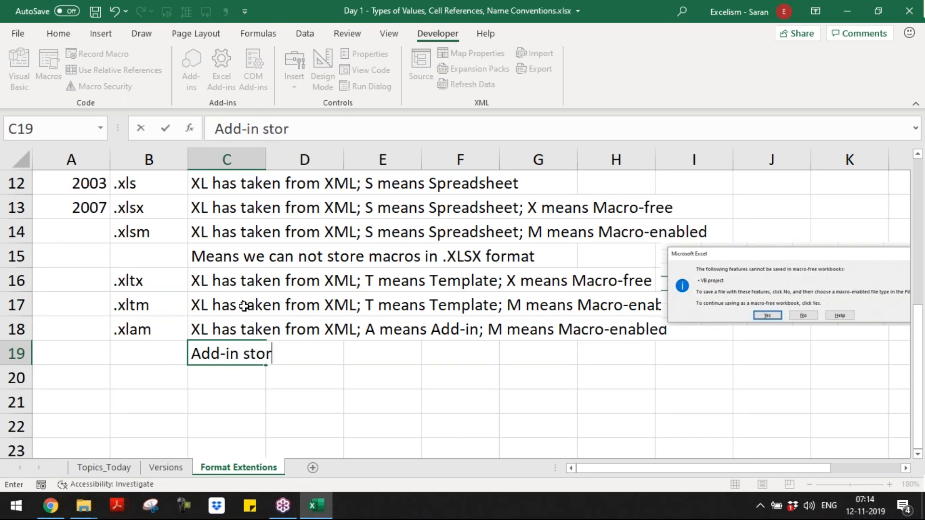
type("ed in the na")
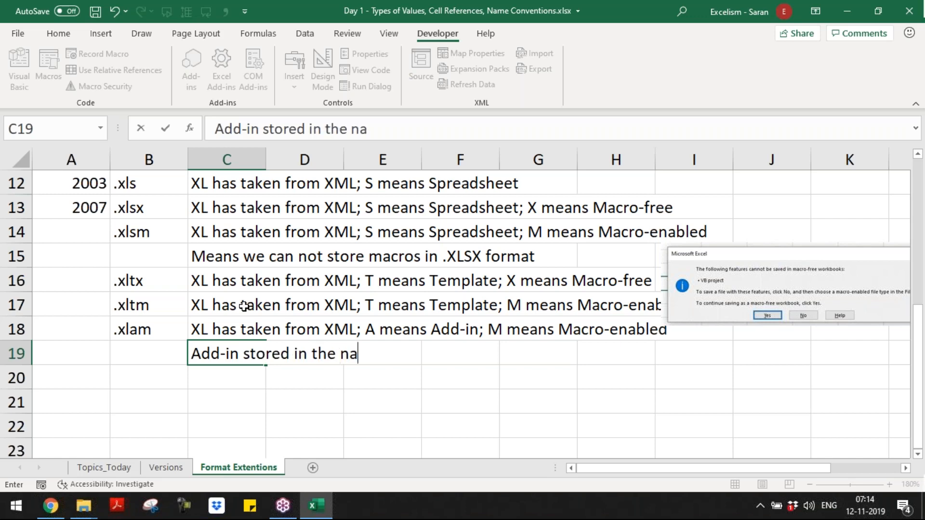
type("vigat")
key("BackSpace")
key("BackSpace")
type("gation")
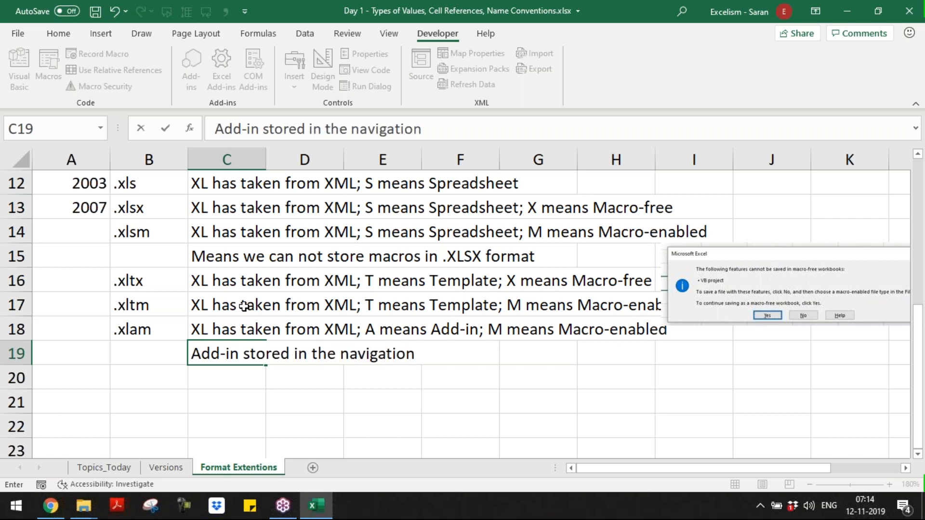
key("ctrl+v")
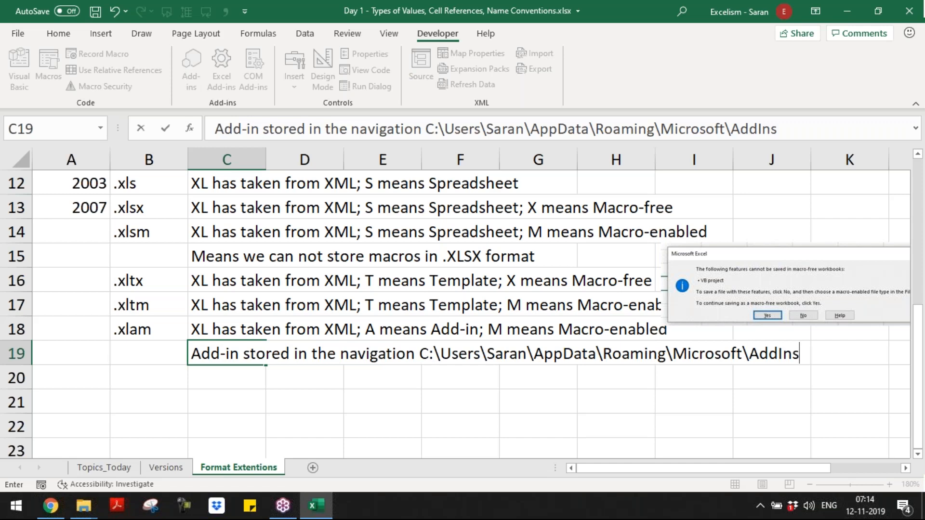
key("Return")
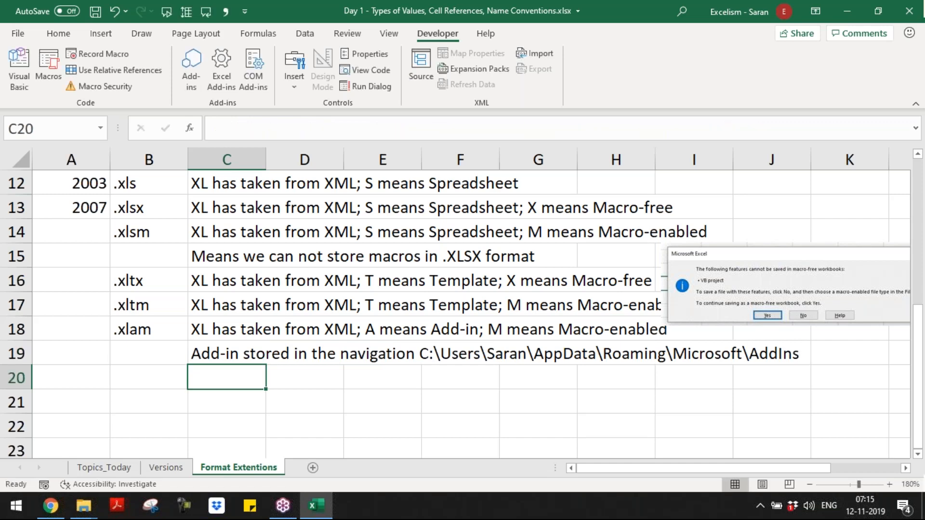
key("Up")
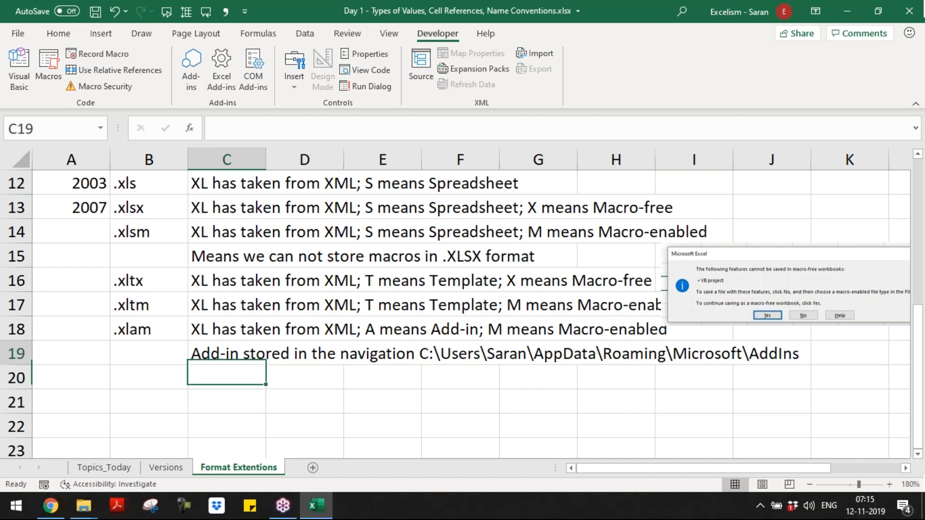
key("Down")
key("Up")
key("Down")
key("Up")
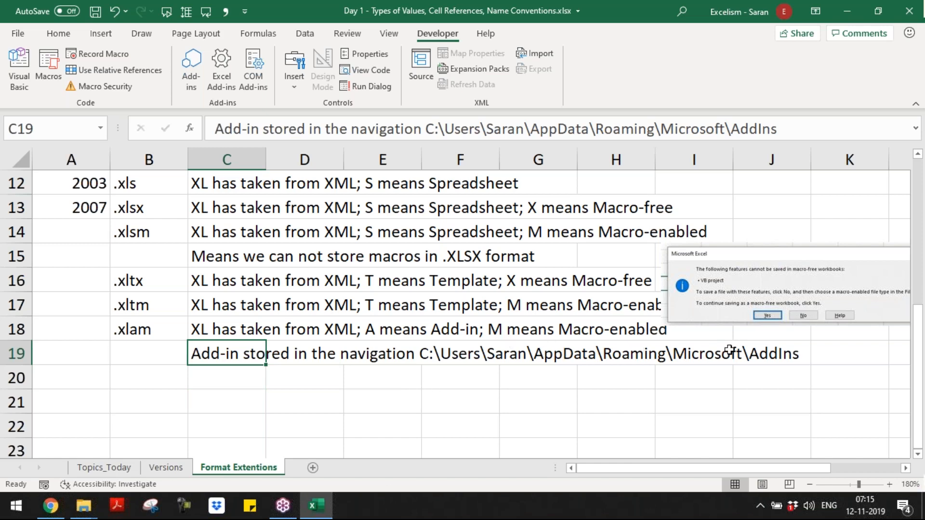
key("Down")
Step: Insert a blank row 17 between the .xltx and .xltm entries
key("Up")
key("Up")
key("Up")
key("Up")
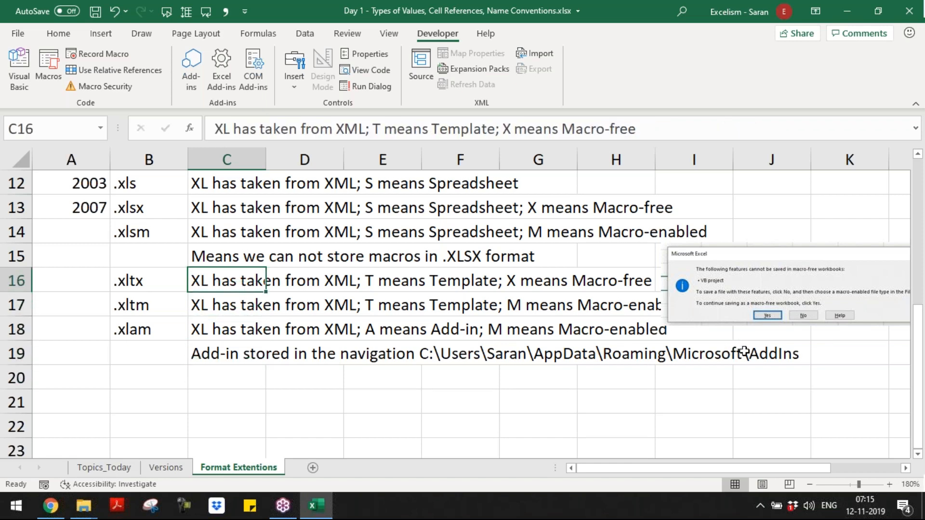
key("shift+space")
key("Down")
key("shift+space")
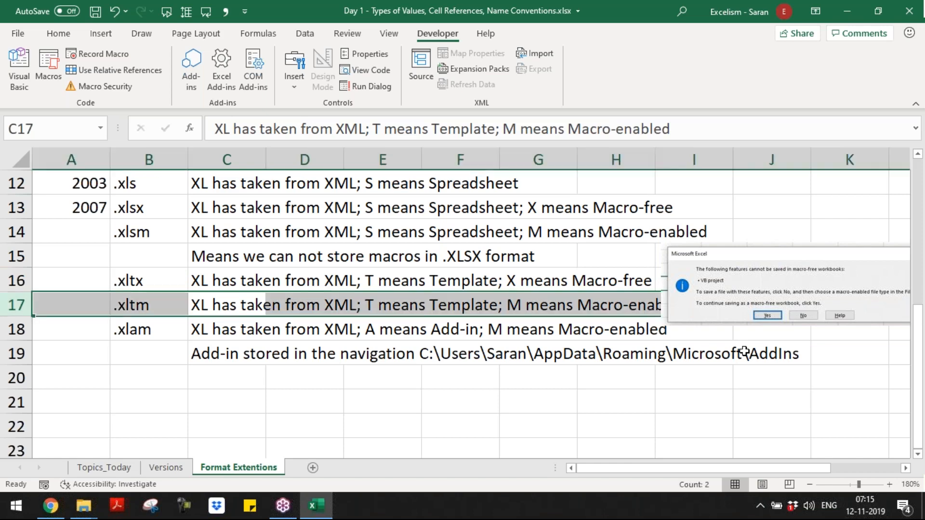
key("ctrl+plus")
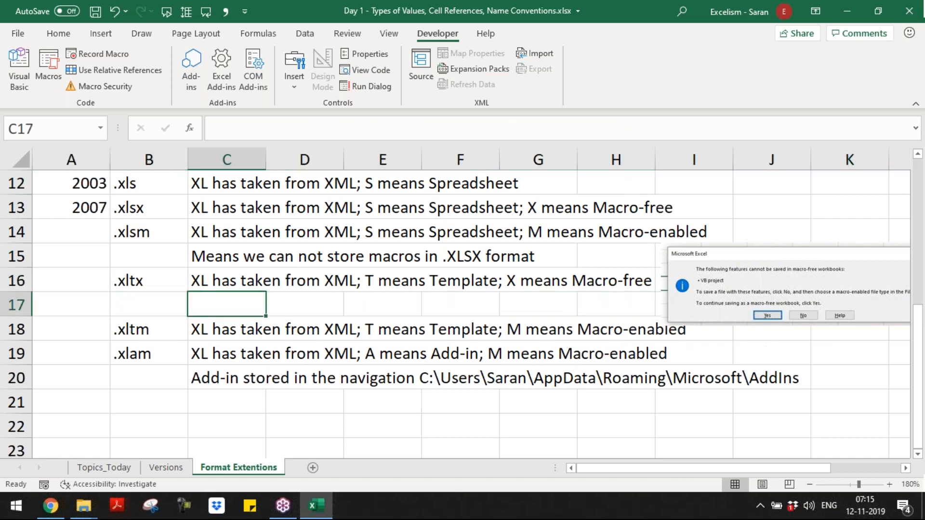
Step: Enter the note "Templates stored in" in cell C17, below the .xltx description
type("Template")
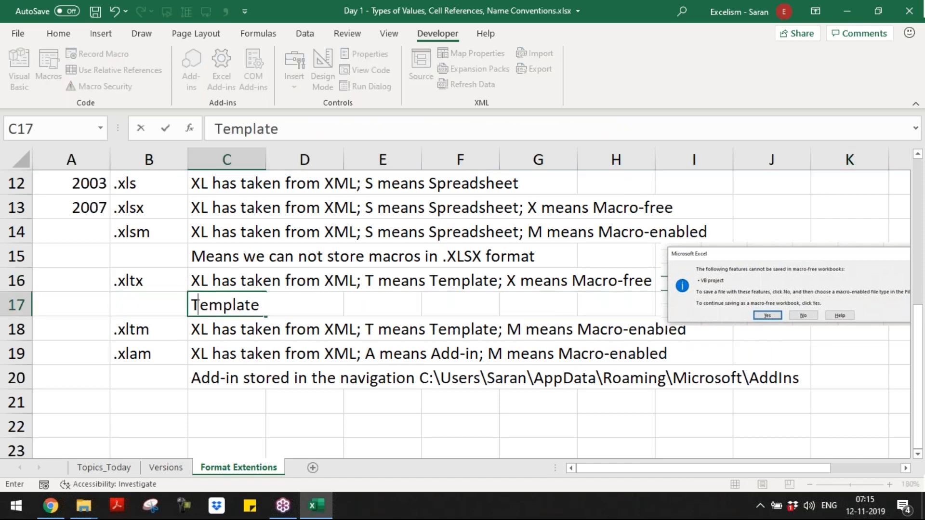
type("s stored ")
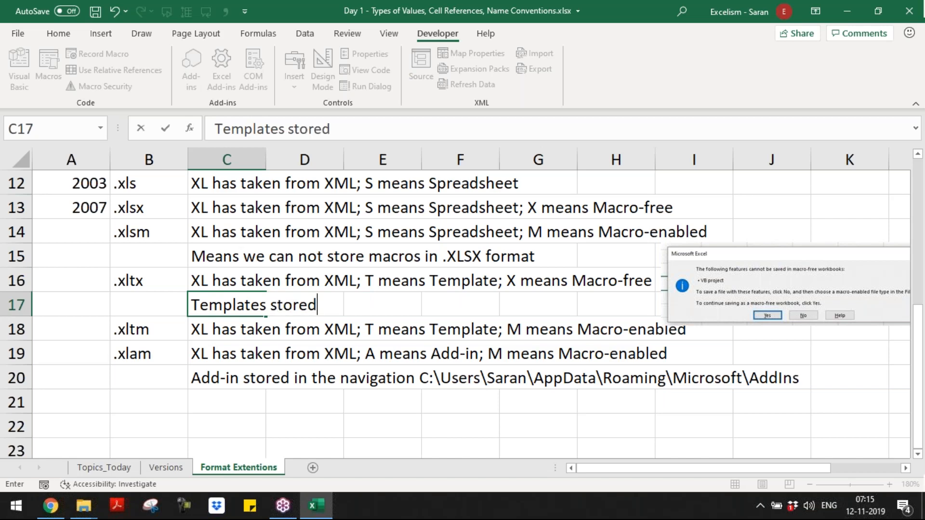
type("in")
key("alt+Tab")
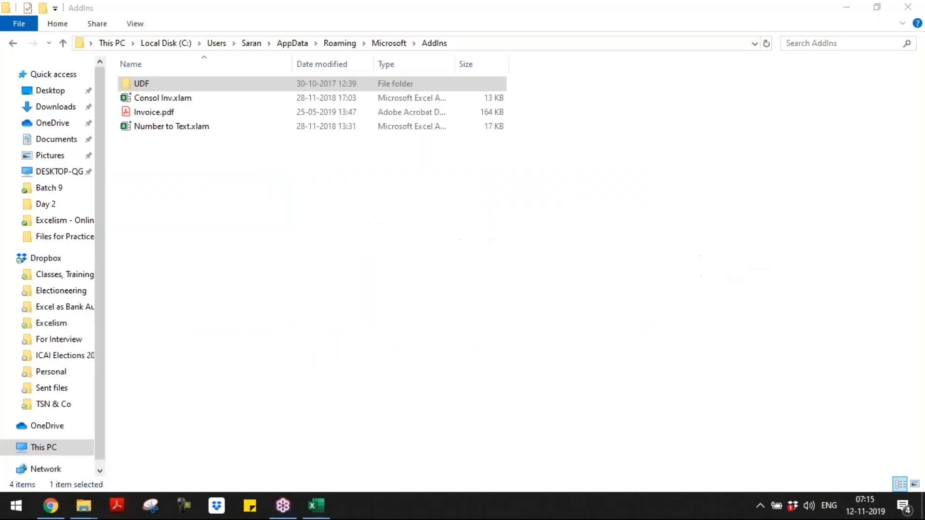
key("alt+Tab")
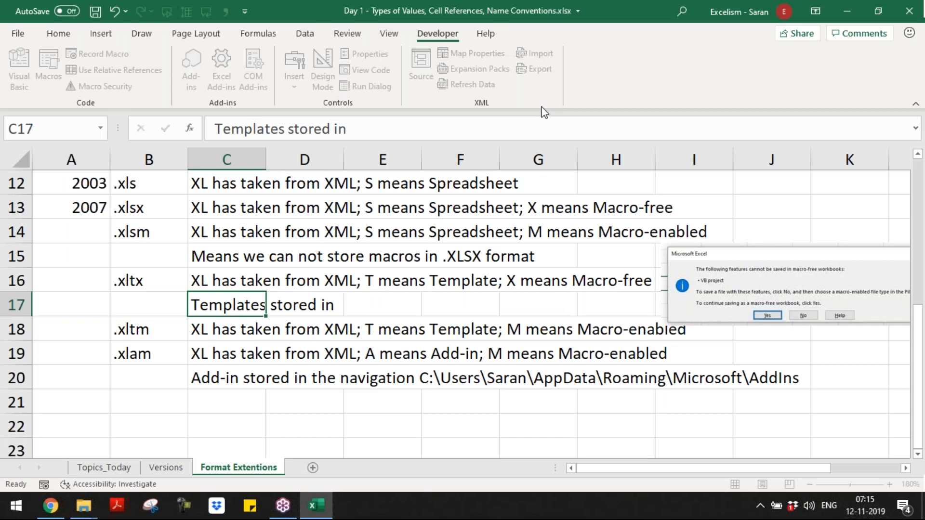
key("Return")
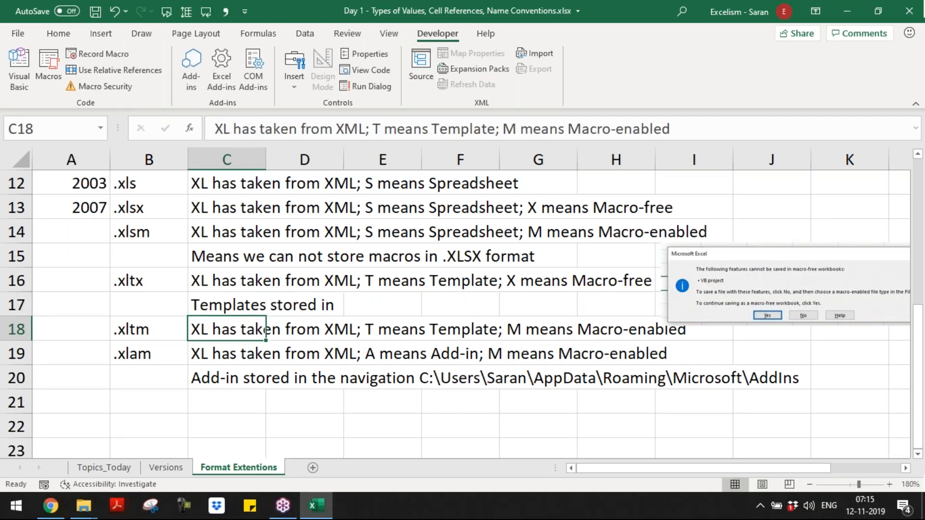
Step: Choose Excel Template (*.xltx) as the save type, copy the path of the Custom Office Templates folder, and cancel the save
key("F12")
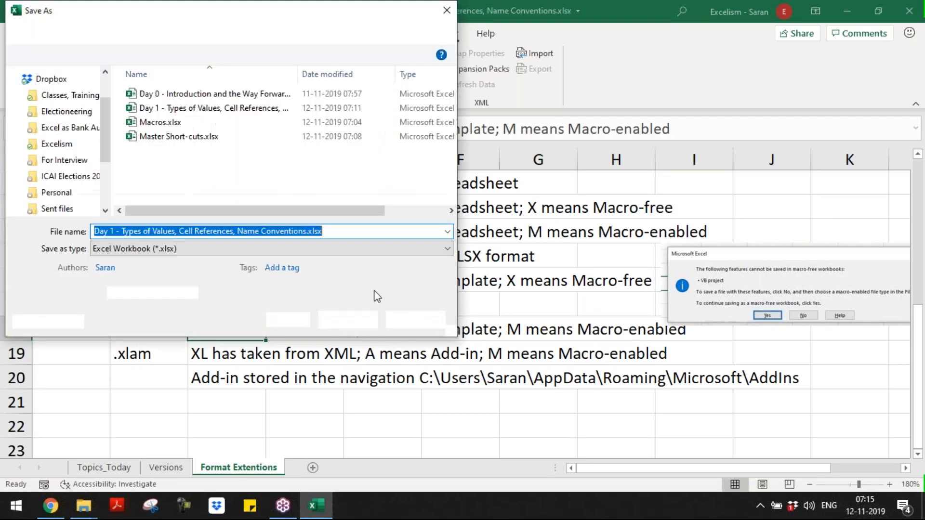
left_click(368, 254)
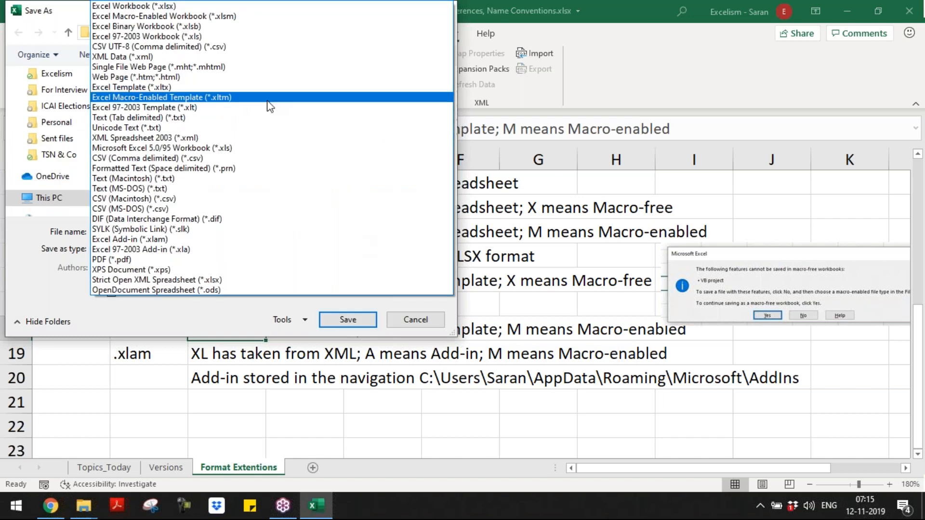
left_click(259, 87)
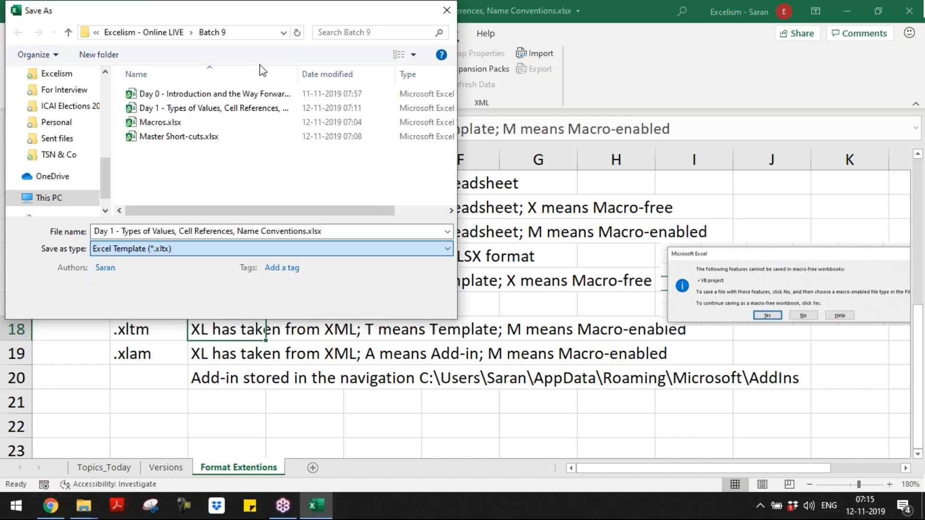
left_click(258, 39)
key("ctrl+c")
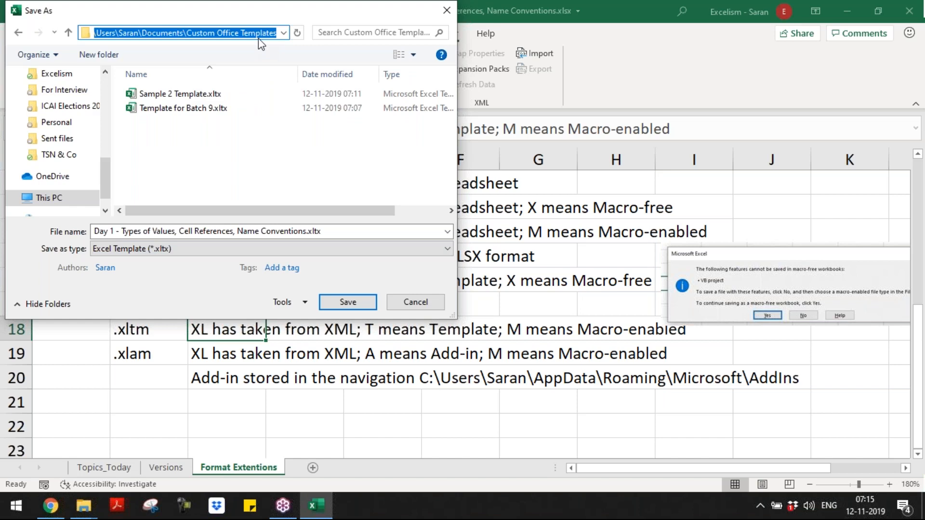
key("Escape")
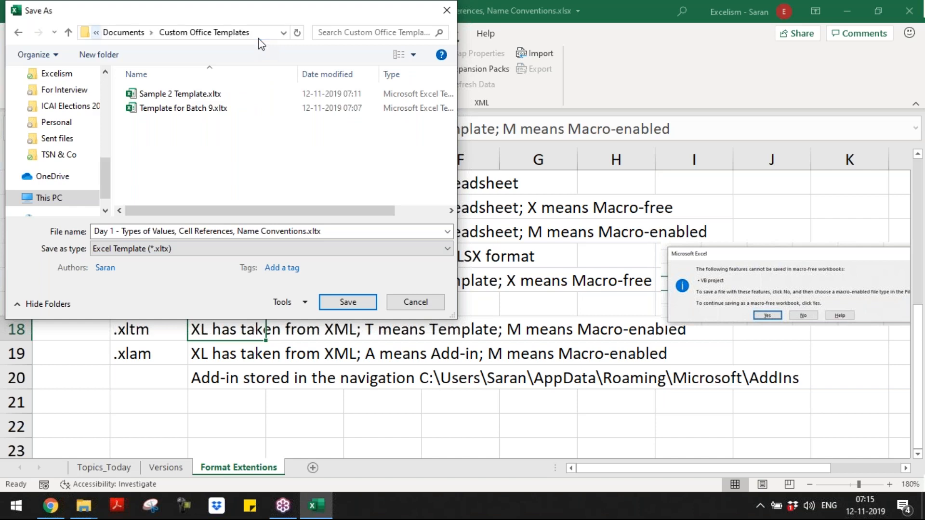
left_click(424, 305)
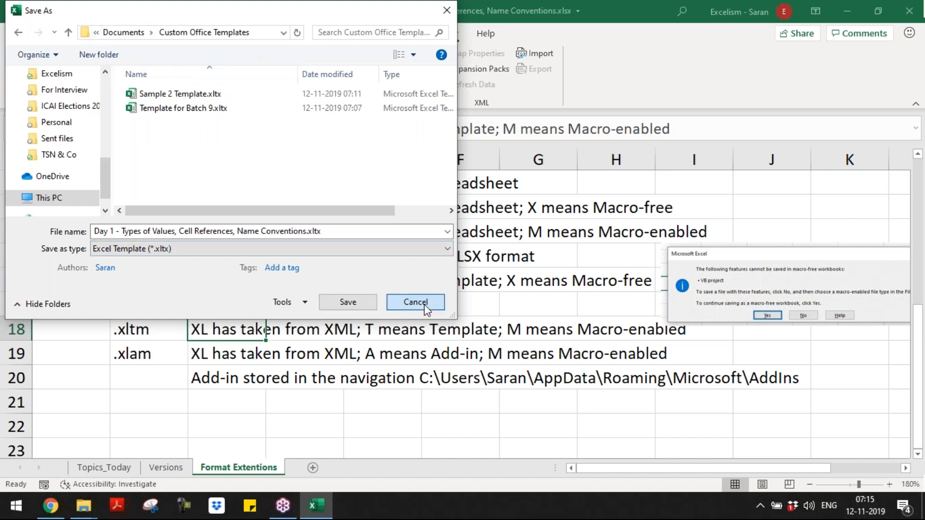
Step: Append the copied Custom Office Templates path to the note in C17, and move the macro warning picture clear of the text
key("Up")
key("F2")
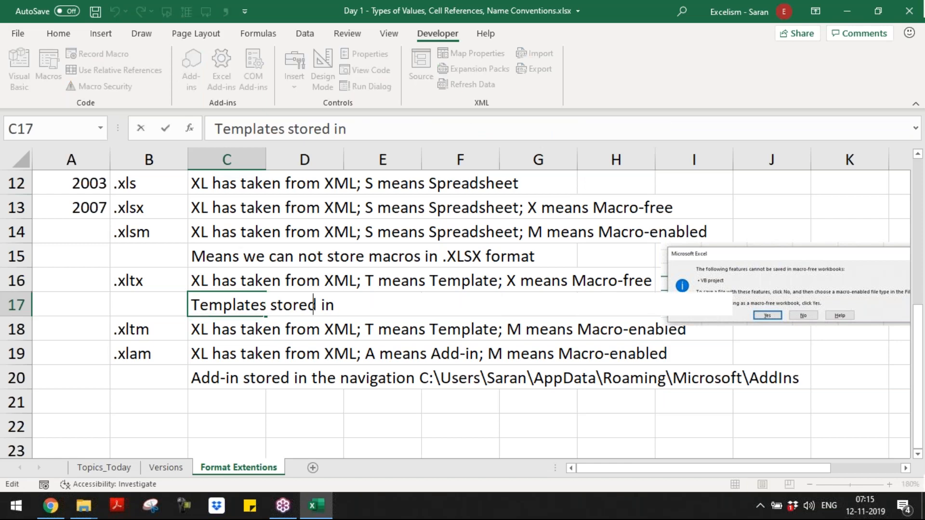
key("ctrl+v")
key("Return")
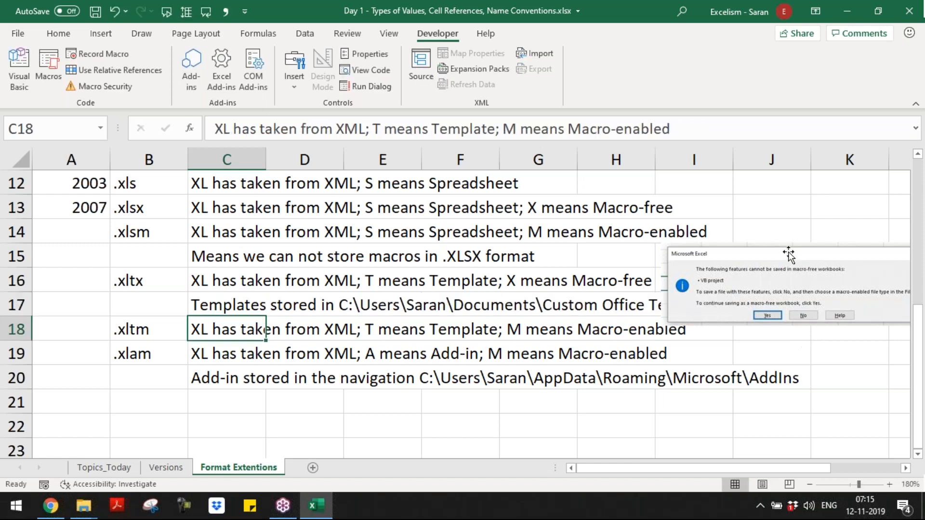
left_click_drag(788, 254, 839, 213)
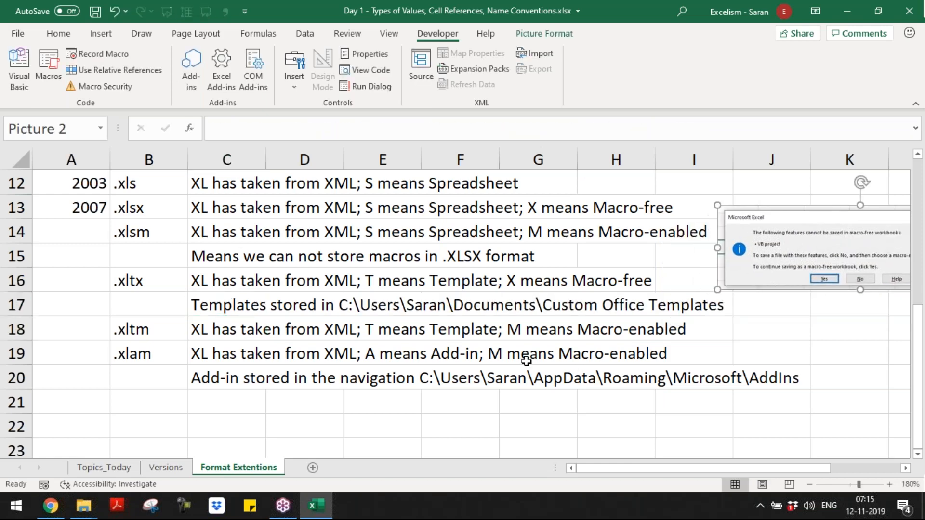
left_click(221, 380)
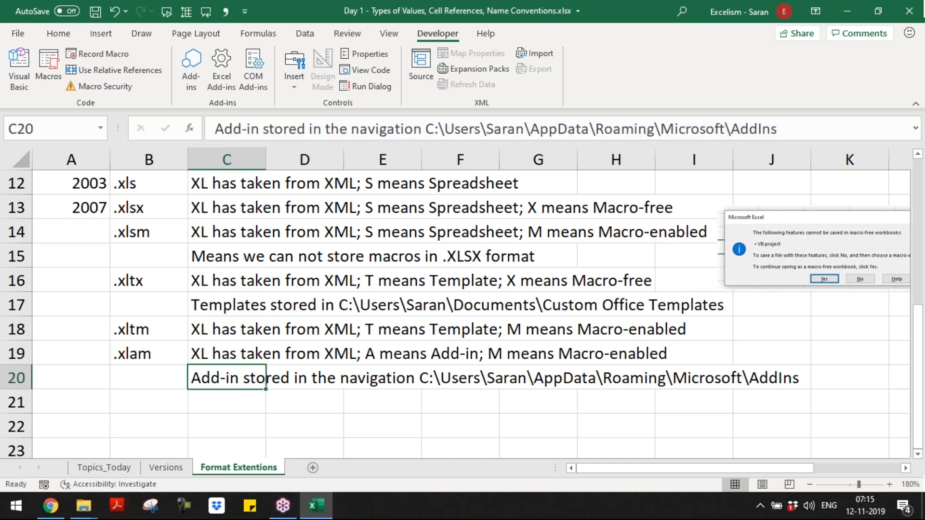
Step: Add the extension .xlsb in cell B21, below the .xlam entry
key("Down")
key("Left")
type(".x")
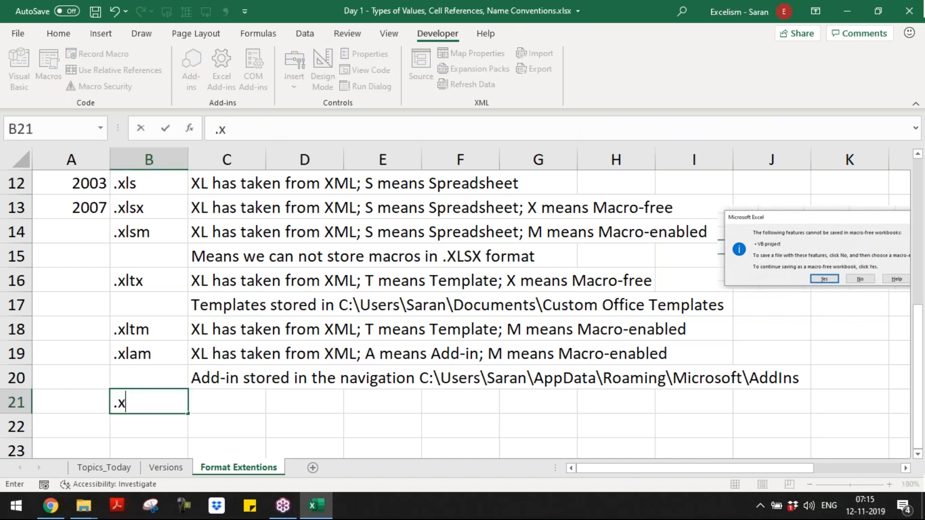
type("lam")
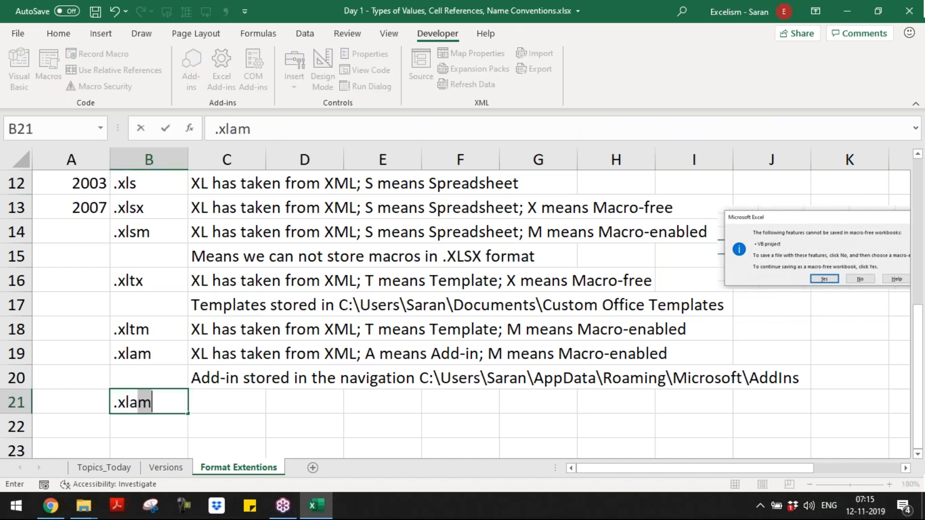
type("b")
key("BackSpace")
key("BackSpace")
type("sb")
key("Tab")
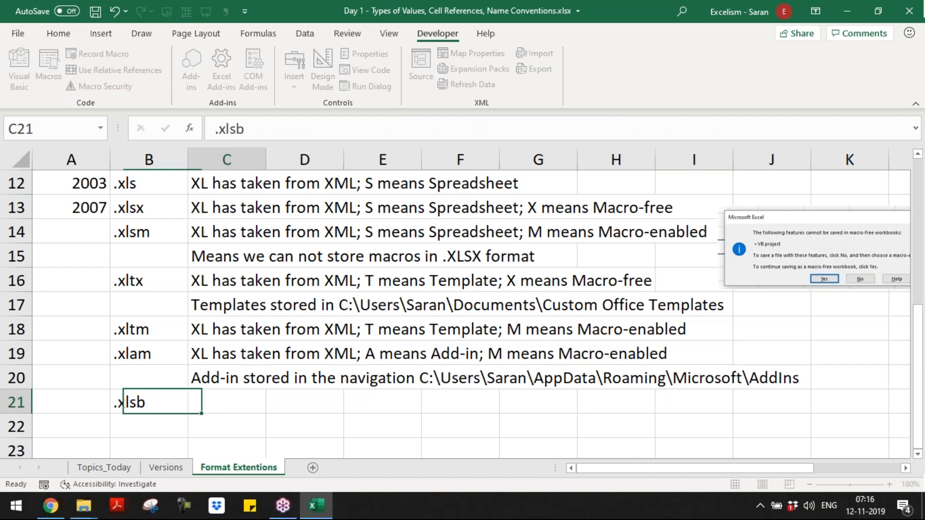
Step: Copy the .xlsx description from C13 into C21, beside the .xlsb entry
key("Up")
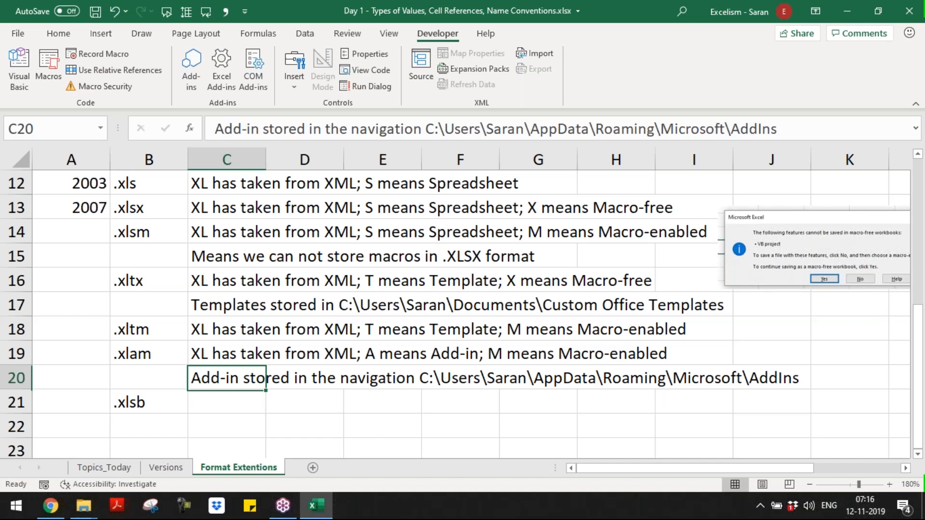
key("Up")
key("Up")
key("Up")
key("Up")
key("Up")
key("Up")
key("Up")
key("ctrl+c")
key("Down")
key("Down")
key("Down")
key("Down")
key("Down")
key("Down")
key("Down")
key("Down")
key("Down")
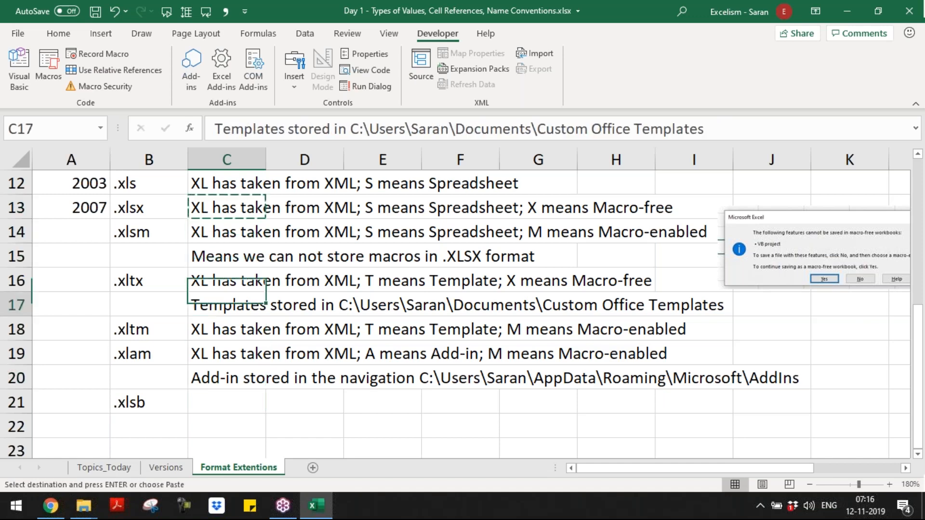
key("Up")
key("Return")
Step: Change the last part of the description in C21 to "B means Binary"
key("F2")
key("ctrl+shift+Left")
key("ctrl+shift+Left")
key("ctrl+shift+Left")
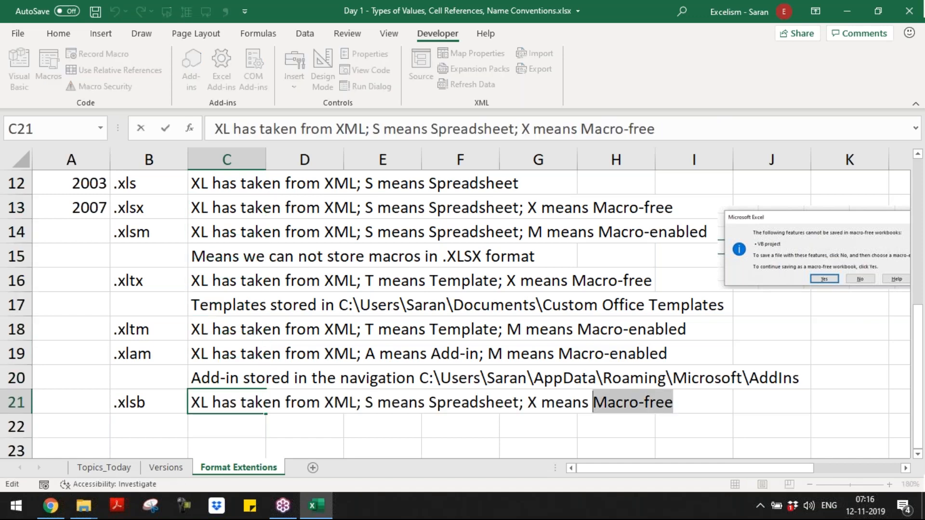
type("B me")
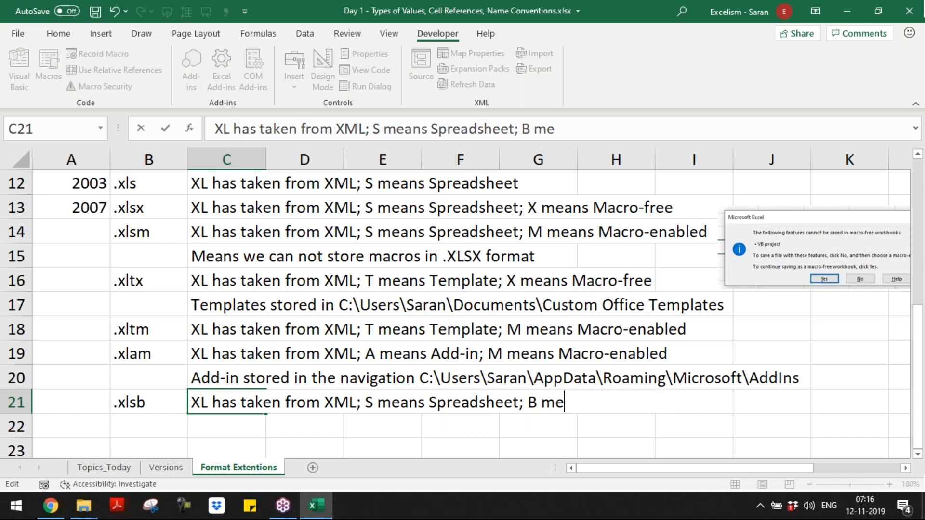
type("ans Binary")
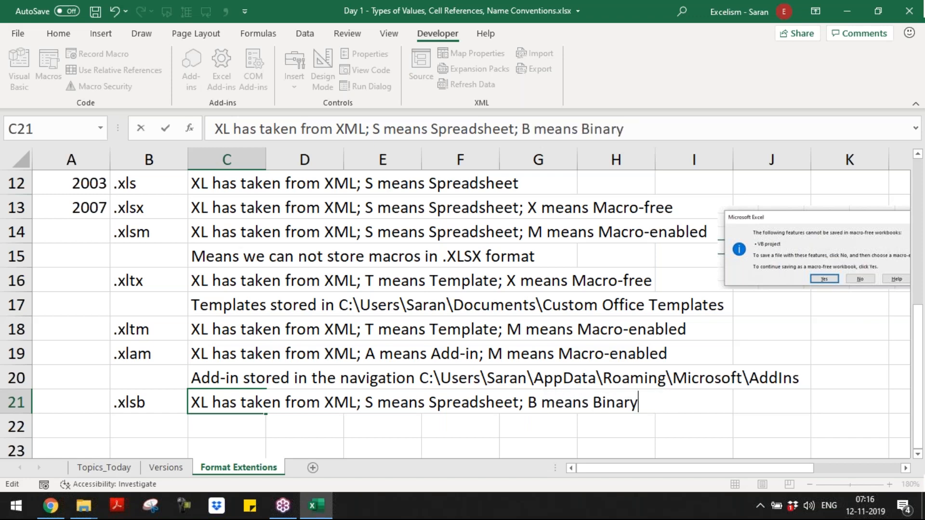
key("Return")
Step: Enter the note ".xlsb is used to store the Excel file exported from external application" in C22
type(".x")
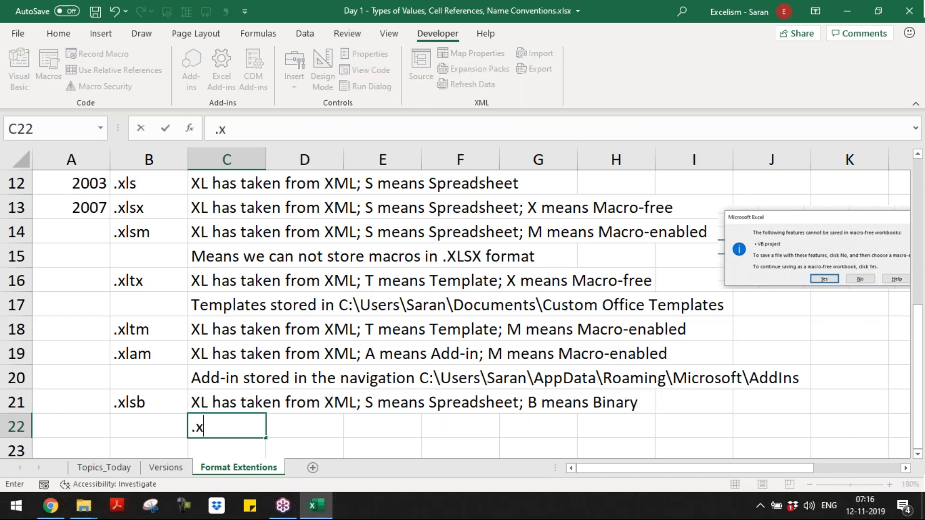
type("lsb is us")
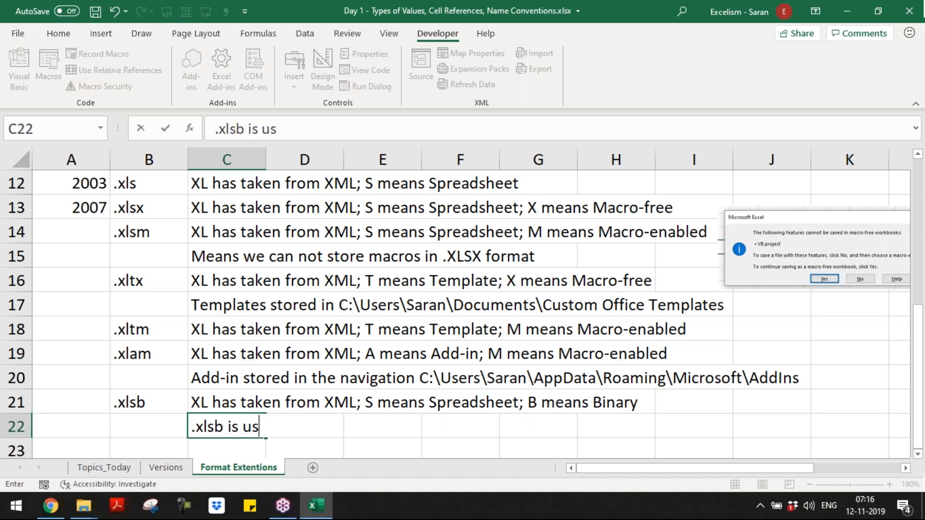
type("ed to store the")
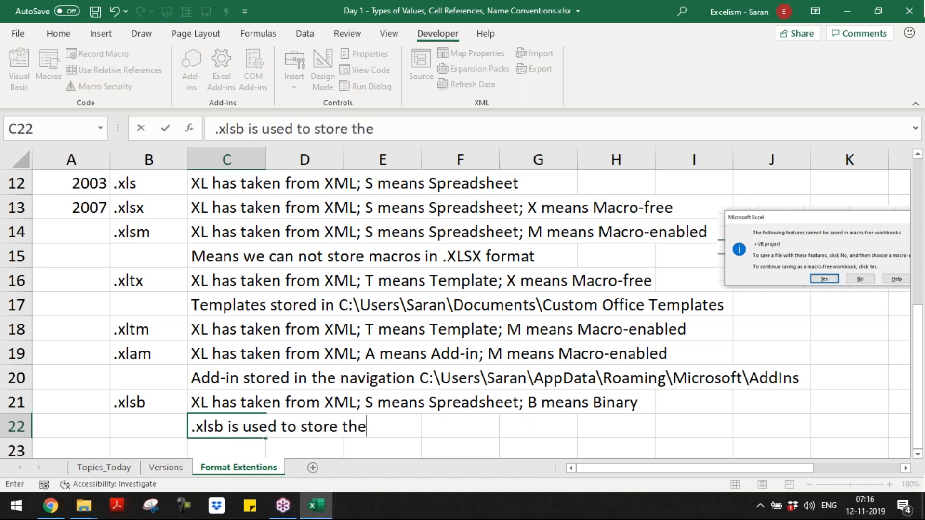
type(" xcel")
key("BackSpace")
key("BackSpace")
key("BackSpace")
key("BackSpace")
type("Excel file ")
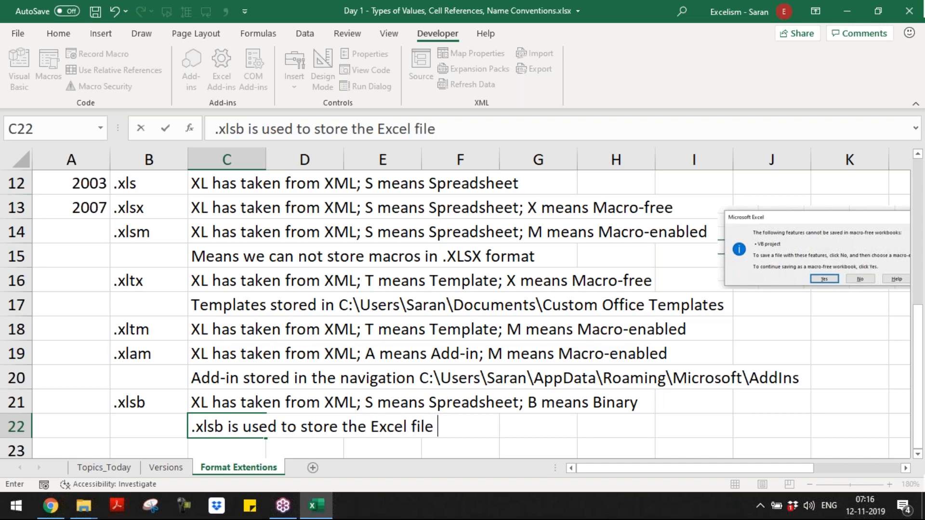
type("i")
key("BackSpace")
type("exte")
key("BackSpace")
key("BackSpace")
key("BackSpace")
key("BackSpace")
type("i")
key("BackSpace")
type("exported from externat")
key("BackSpace")
type("l application")
key("Return")
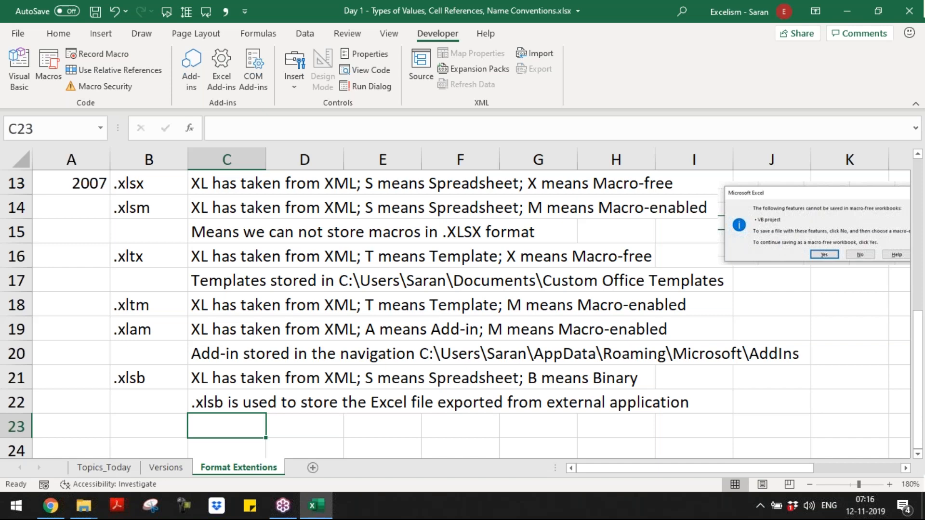
Step: Enter "The file size will be drastically down if we store the large excel file in .xlsb format" in C23
type("The file")
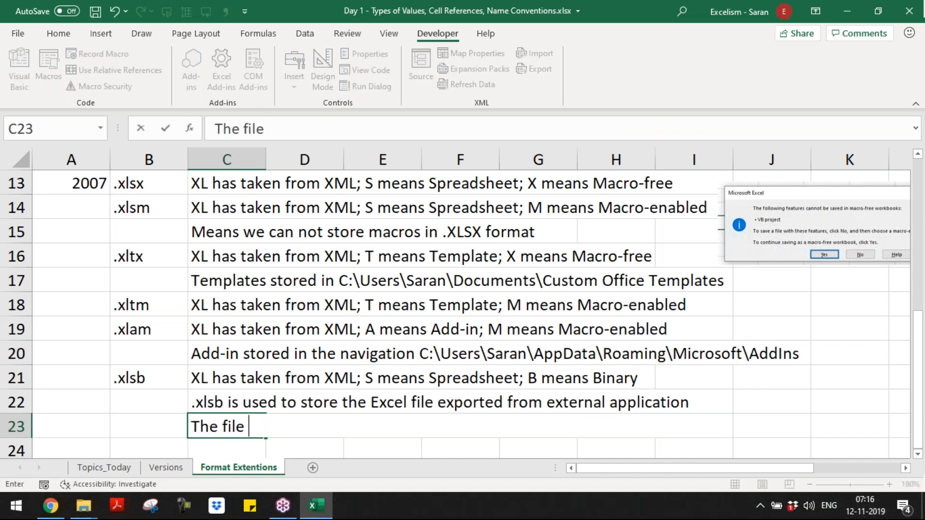
type(" size will be dra")
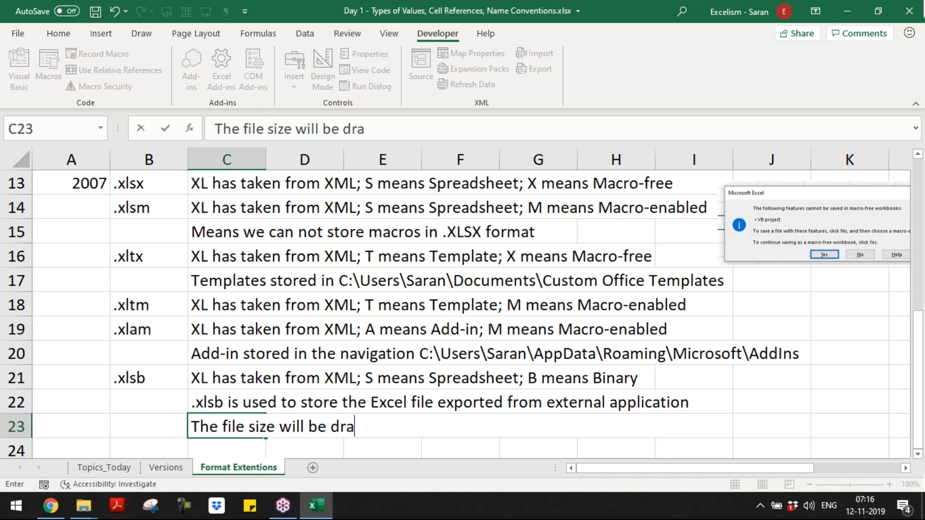
type("stically ")
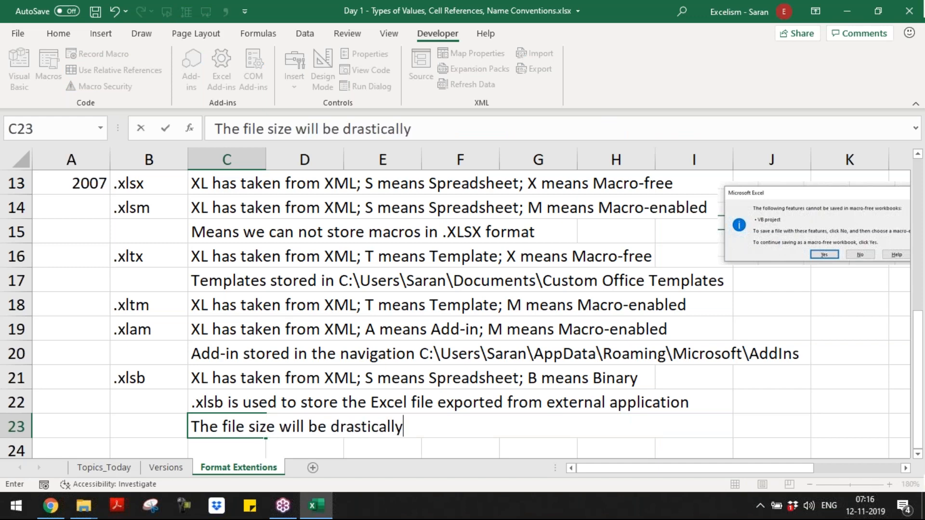
type("down")
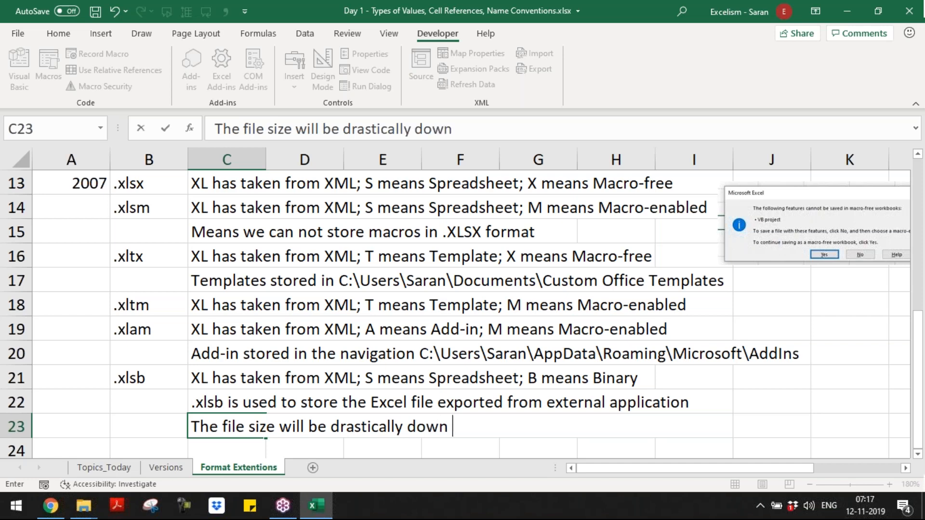
type(" if we st")
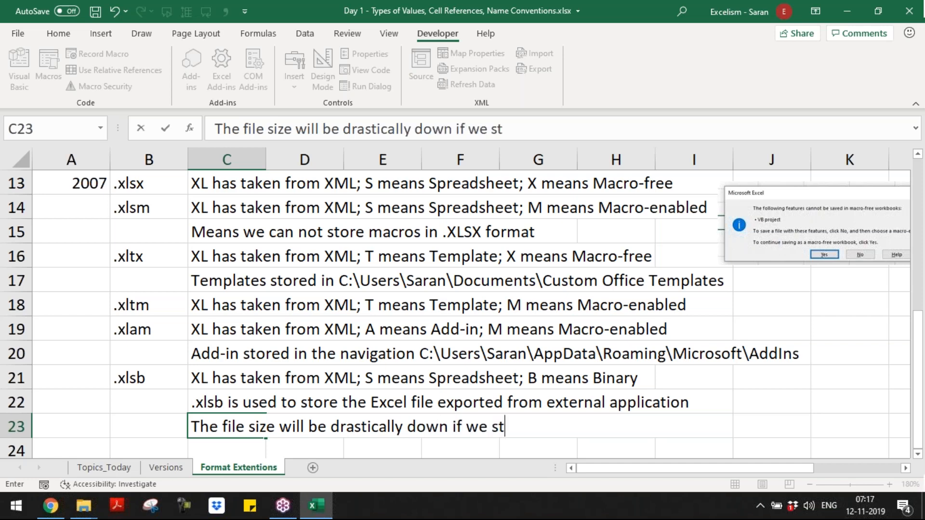
type("ore the large ")
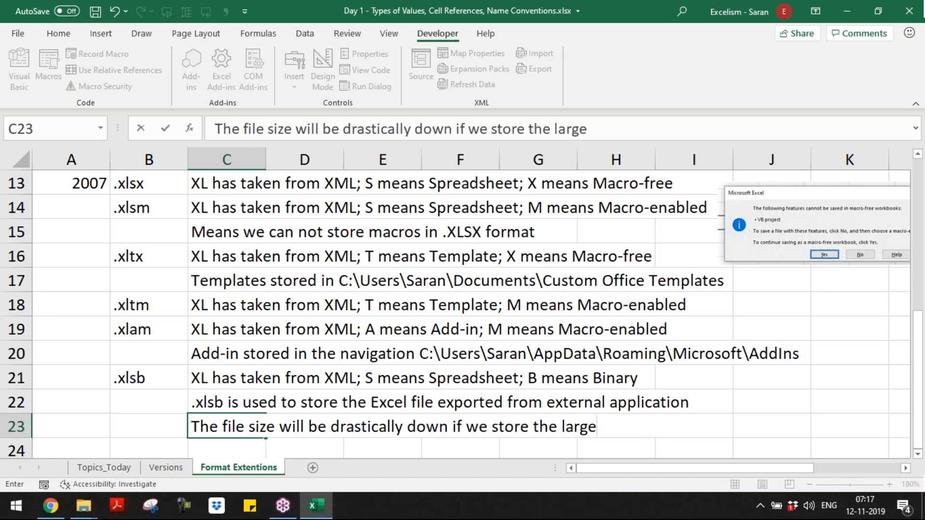
type("excel file")
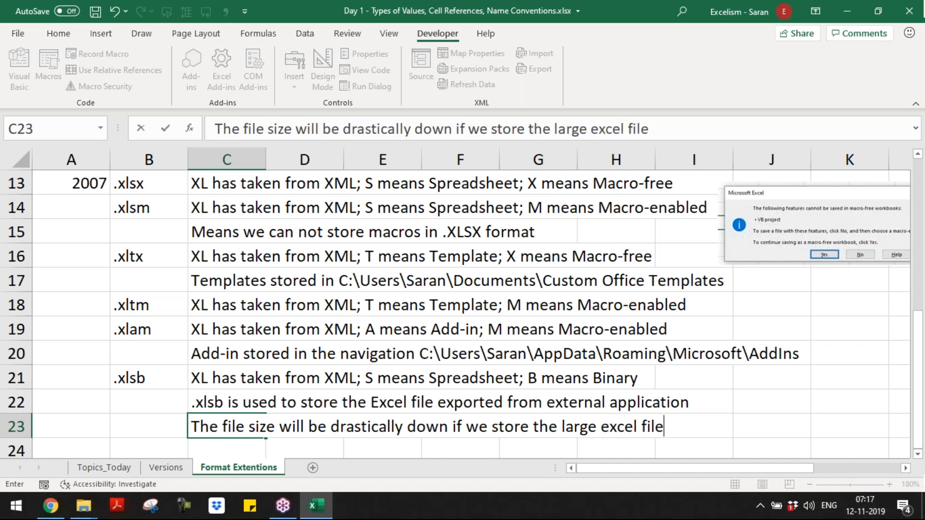
type(" in .xlsb format")
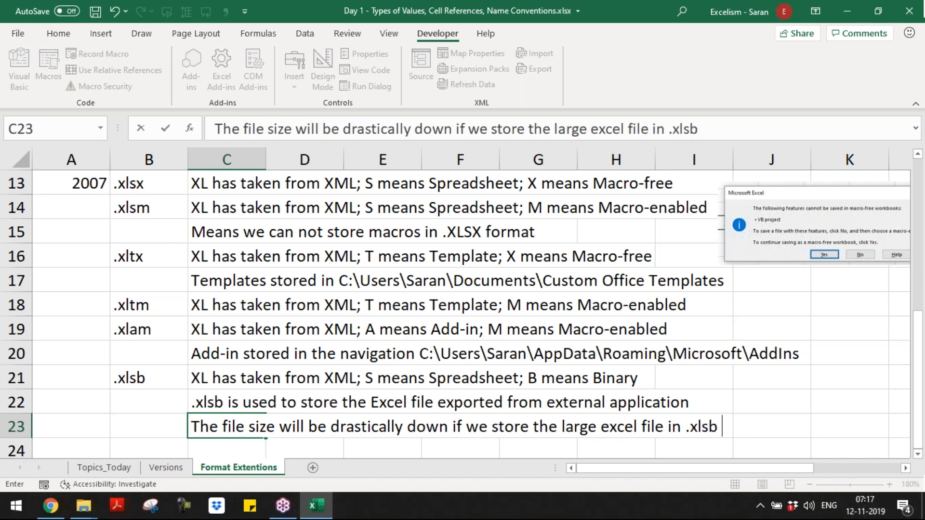
key("Return")
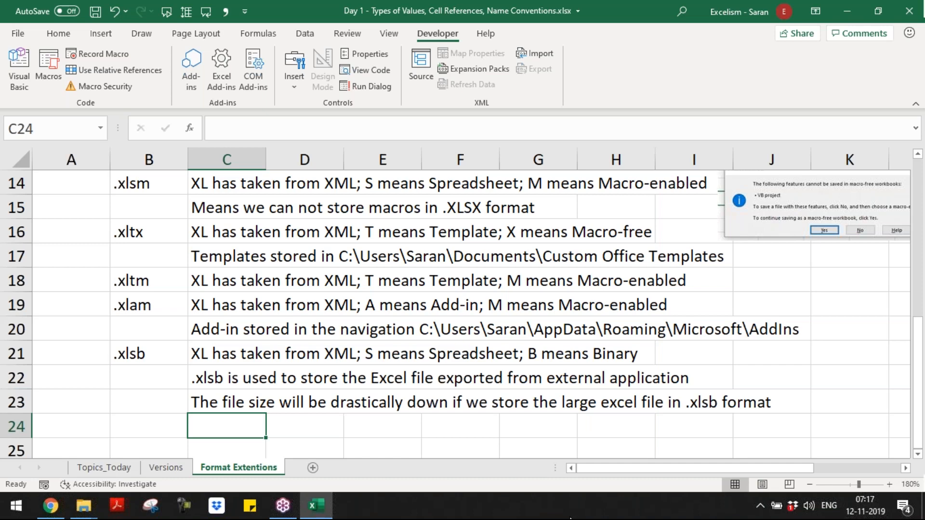
Step: Create a new blank workbook
left_click(476, 377)
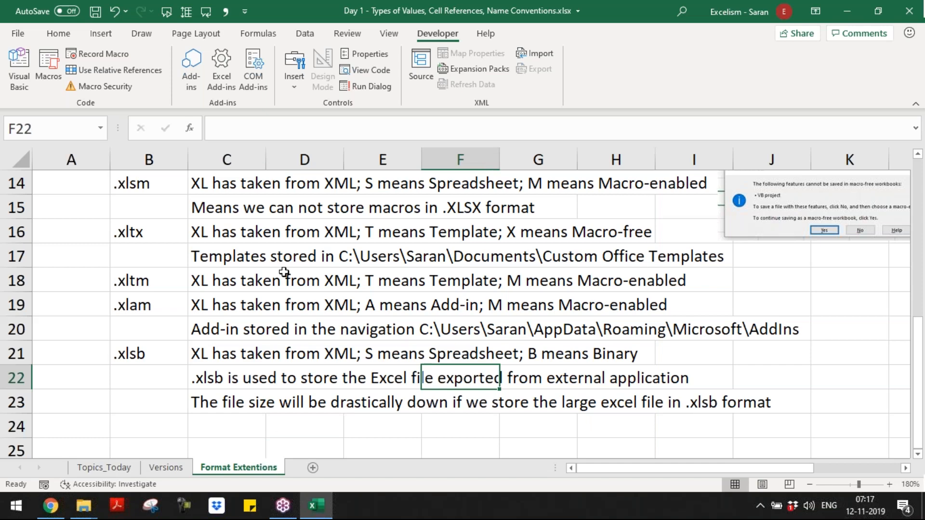
key("ctrl+n")
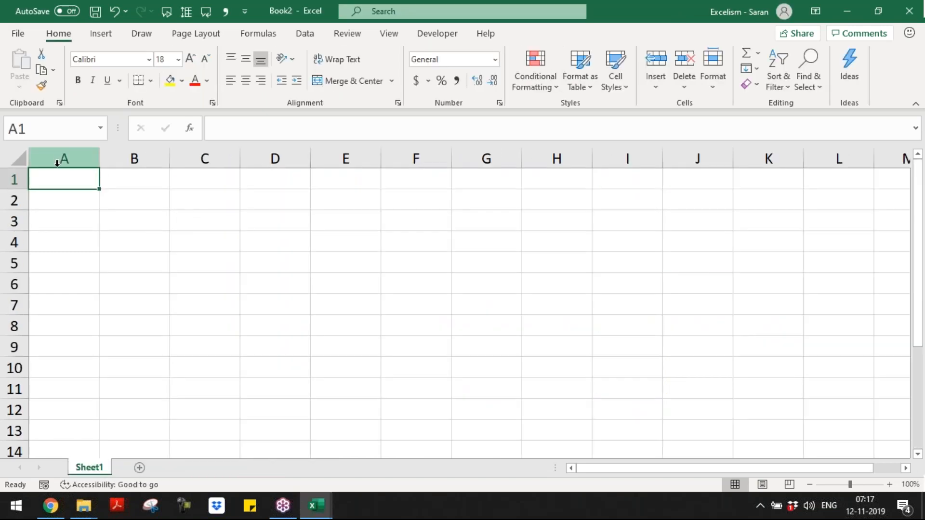
key("shift+Page_Down")
key("shift+Page_Down")
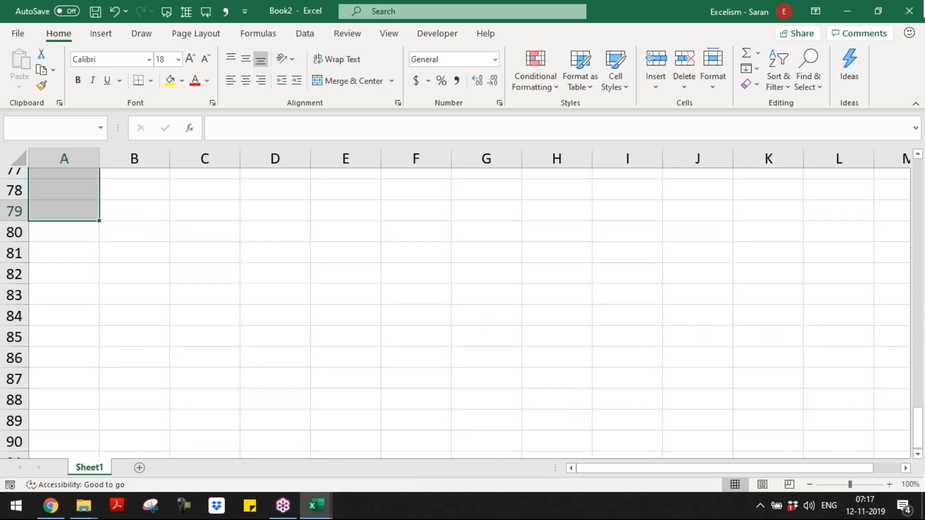
key("shift+Page_Down")
key("shift+Page_Down")
key("shift+Page_Down")
key("shift+Page_Down")
key("shift+Page_Down")
key("shift+Page_Down")
key("shift+Page_Down")
key("shift+Page_Down")
key("shift+Page_Down")
key("shift+Page_Down")
key("shift+Page_Down")
key("shift+Page_Down")
key("shift+Page_Down")
key("shift+Page_Down")
key("shift+Page_Down")
key("shift+Page_Down")
key("shift+Page_Down")
key("shift+Page_Down")
key("shift+Page_Down")
key("shift+Page_Down")
key("shift+Page_Down")
key("shift+Page_Down")
key("shift+Page_Down")
key("shift+Page_Down")
key("shift+Page_Down")
key("shift+Page_Down")
key("shift+Page_Down")
key("shift+Page_Down")
key("shift+Page_Down")
key("shift+Page_Down")
key("shift+Page_Down")
key("shift+Page_Down")
key("shift+Page_Down")
key("shift+Page_Down")
key("shift+Page_Down")
key("shift+Page_Down")
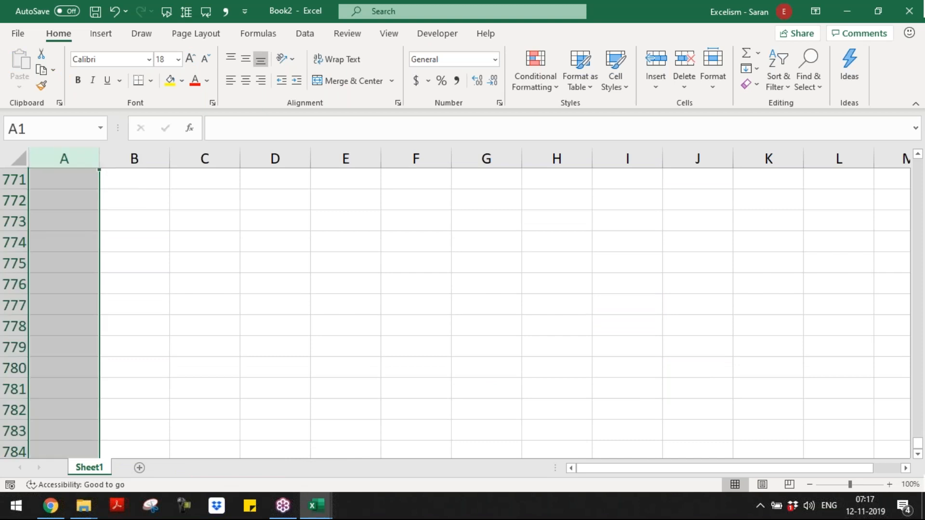
Step: Try to select the block of cells from A1 across to column N and down to row 4350
key("ctrl+Home")
key("shift+Right")
key("shift+Right")
key("shift+Right")
key("shift+Right")
key("shift+Right")
key("shift+Right")
key("shift+Right")
key("shift+Right")
key("shift+Right")
key("shift+Right")
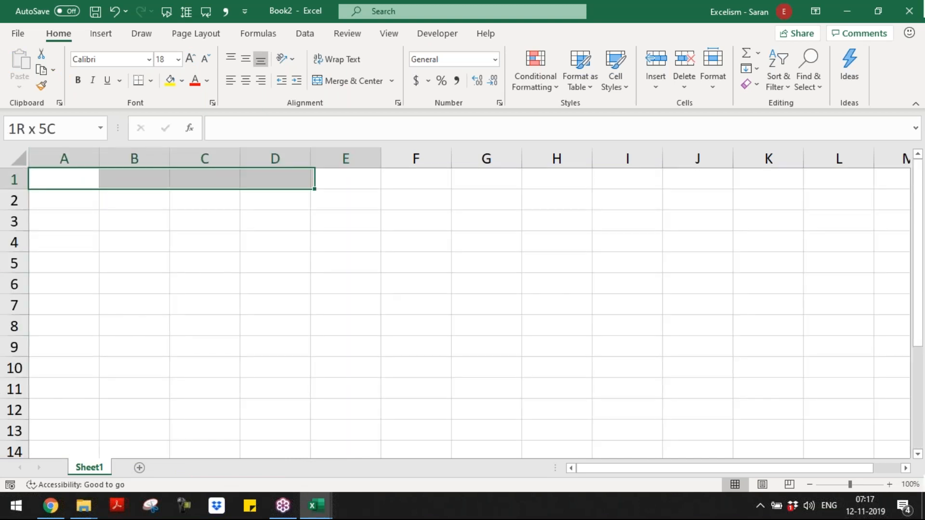
key("shift+Right")
key("shift+Right")
key("shift+Right")
key("shift+Page_Down")
key("shift+Page_Down")
key("shift+Page_Down")
key("shift+Page_Down")
key("shift+Page_Down")
key("shift+Page_Down")
key("shift+Page_Down")
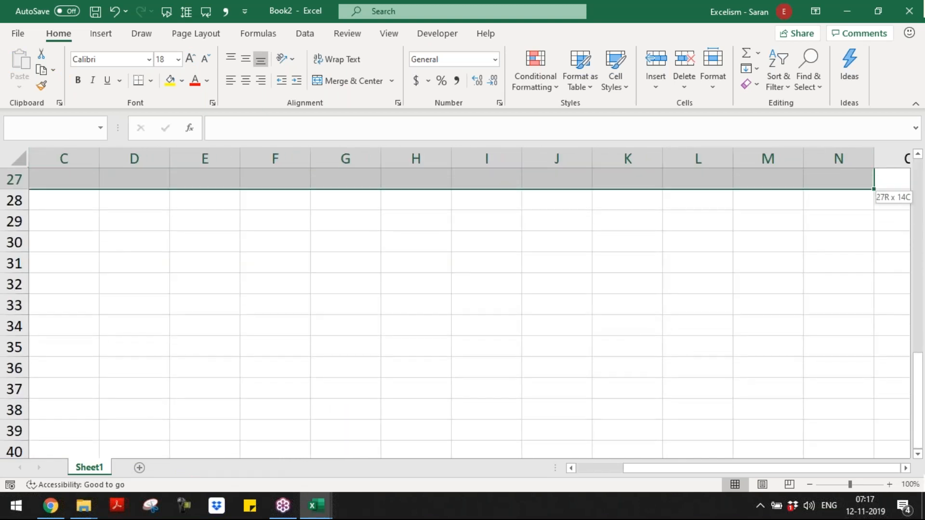
key("shift+Page_Down")
key("shift+Page_Down")
key("shift+Page_Down")
key("shift+Page_Down")
key("shift+Page_Down")
key("shift+Page_Down")
key("shift+Page_Down")
key("shift+Page_Down")
key("shift+Page_Down")
key("shift+Page_Down")
key("shift+Page_Down")
key("shift+Page_Down")
key("shift+Page_Down")
key("shift+Page_Down")
key("shift+Page_Down")
key("shift+Page_Down")
key("shift+Page_Down")
key("shift+Page_Down")
key("shift+Page_Down")
key("shift+Page_Down")
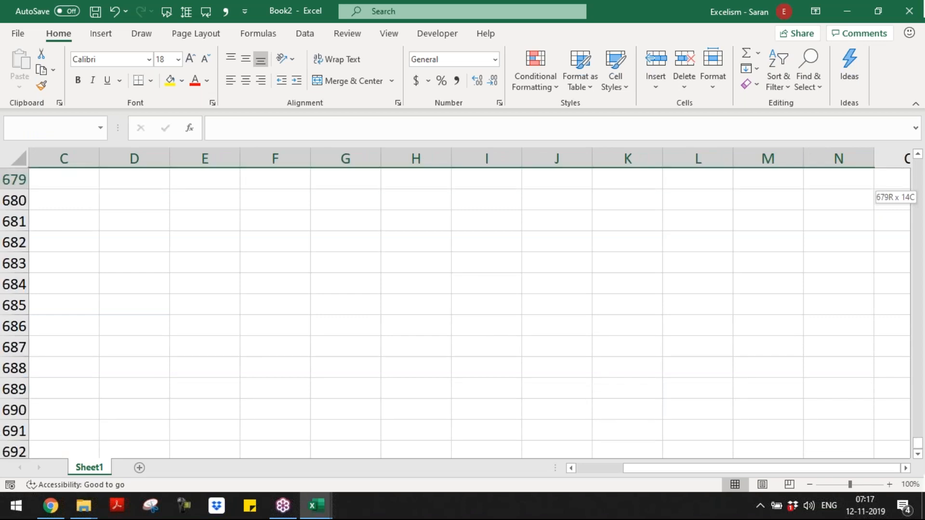
key("shift+Page_Down")
key("shift+Page_Down")
key("shift+Page_Down")
key("shift+Page_Down")
key("shift+Page_Down")
key("shift+Page_Down")
key("shift+Page_Down")
key("shift+Page_Down")
key("shift+Page_Down")
key("shift+Page_Down")
key("shift+Page_Down")
key("shift+Page_Down")
key("shift+Page_Down")
key("shift+Page_Down")
key("shift+Page_Down")
key("shift+Page_Down")
key("shift+Page_Down")
key("shift+Page_Down")
key("shift+Page_Down")
key("shift+Page_Down")
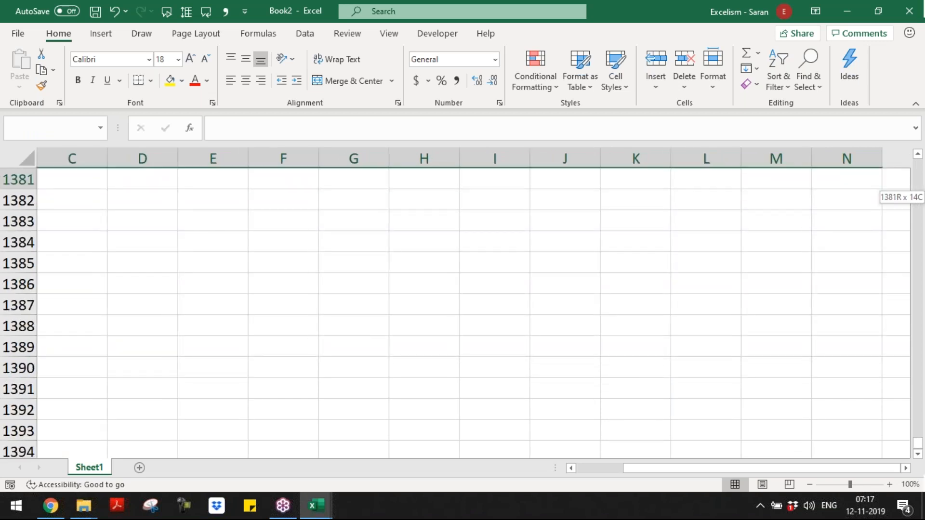
key("shift+Page_Down")
key("shift+Page_Down")
key("shift+Page_Down")
key("shift+Page_Down")
key("shift+Page_Down")
key("shift+Page_Down")
key("shift+Page_Down")
key("shift+Page_Down")
key("shift+Page_Down")
key("shift+Page_Down")
key("shift+Page_Down")
key("shift+Page_Down")
key("shift+Page_Down")
key("shift+Page_Down")
key("shift+Page_Down")
key("shift+Page_Down")
key("shift+Page_Down")
key("shift+Page_Down")
key("shift+Page_Down")
key("shift+Page_Down")
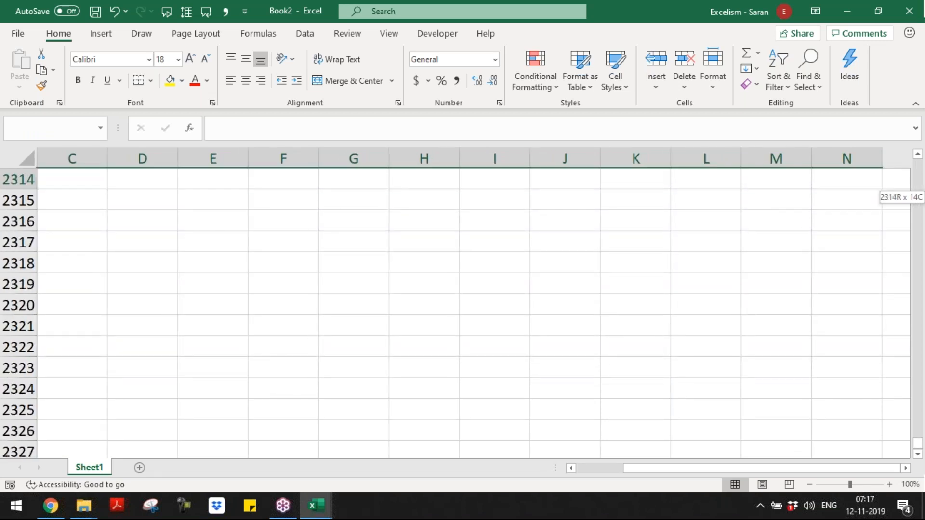
key("shift+Page_Down")
key("shift+Page_Down")
key("shift+Page_Down")
key("shift+Page_Down")
key("shift+Page_Down")
key("shift+Page_Down")
key("shift+Page_Down")
key("shift+Page_Down")
key("shift+Page_Down")
key("shift+Page_Down")
key("shift+Page_Down")
key("shift+Page_Down")
key("shift+Page_Down")
key("shift+Page_Down")
key("shift+Page_Down")
key("shift+Page_Down")
key("shift+Page_Down")
key("shift+Page_Down")
key("shift+Page_Down")
key("shift+Page_Down")
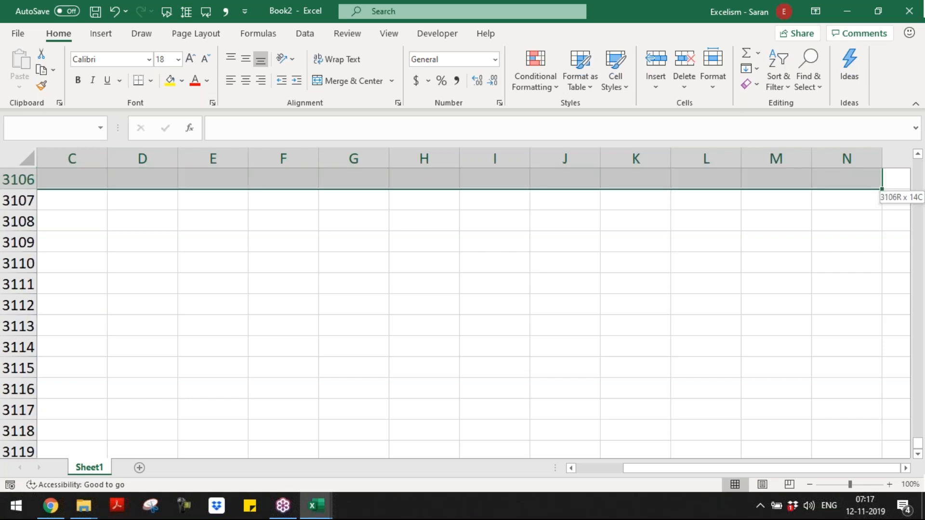
key("shift+Page_Down")
key("shift+Page_Down")
key("shift+Page_Down")
key("shift+Page_Down")
key("shift+Page_Down")
key("shift+Page_Down")
key("shift+Page_Down")
key("shift+Page_Down")
key("shift+Page_Down")
key("shift+Page_Down")
key("shift+Page_Down")
key("shift+Page_Down")
key("shift+Page_Down")
key("shift+Page_Down")
key("shift+Page_Down")
key("shift+Page_Down")
key("shift+Page_Down")
key("shift+Page_Down")
key("shift+Page_Down")
key("shift+Page_Down")
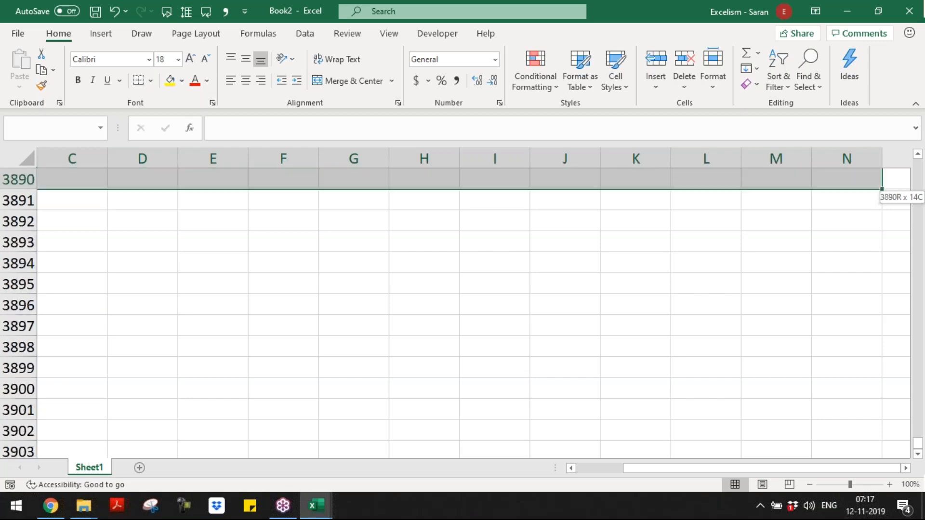
key("shift+Page_Down")
key("shift+Page_Down")
key("shift+Page_Down")
key("shift+Page_Down")
key("shift+Page_Down")
key("shift+Page_Down")
key("shift+Page_Down")
key("shift+Page_Down")
key("shift+Page_Down")
key("shift+Page_Down")
key("shift+Page_Down")
key("shift+Page_Down")
key("shift+Page_Down")
key("shift+Page_Down")
key("shift+Page_Down")
key("shift+Page_Down")
key("shift+Page_Down")
key("shift+Page_Down")
key("shift+Page_Down")
key("shift+Page_Down")
Step: Go to cell N100000 and select the whole range from there back to A1
left_click(56, 133)
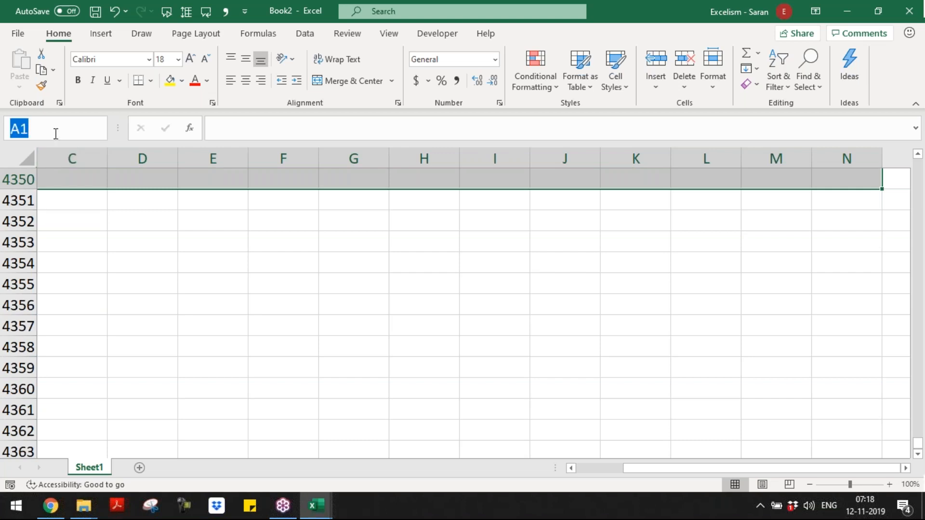
type("N10000")
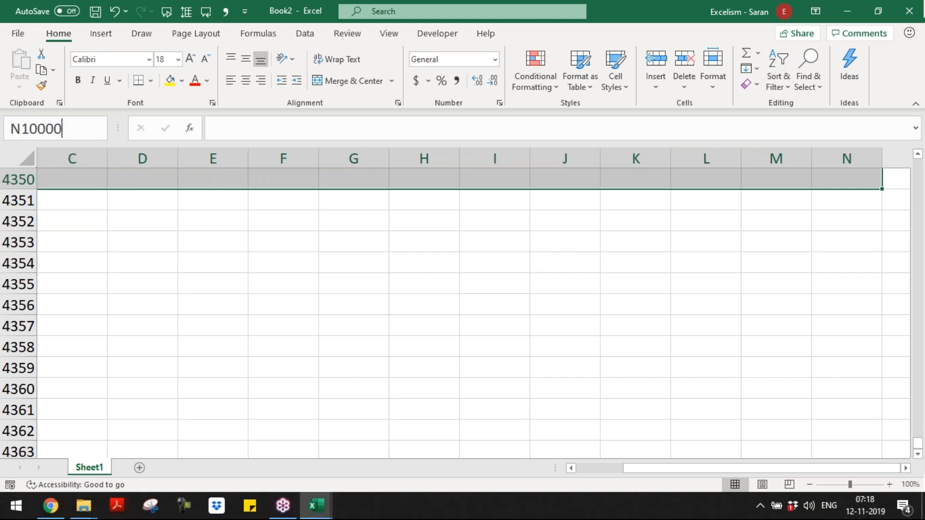
type("0")
key("Return")
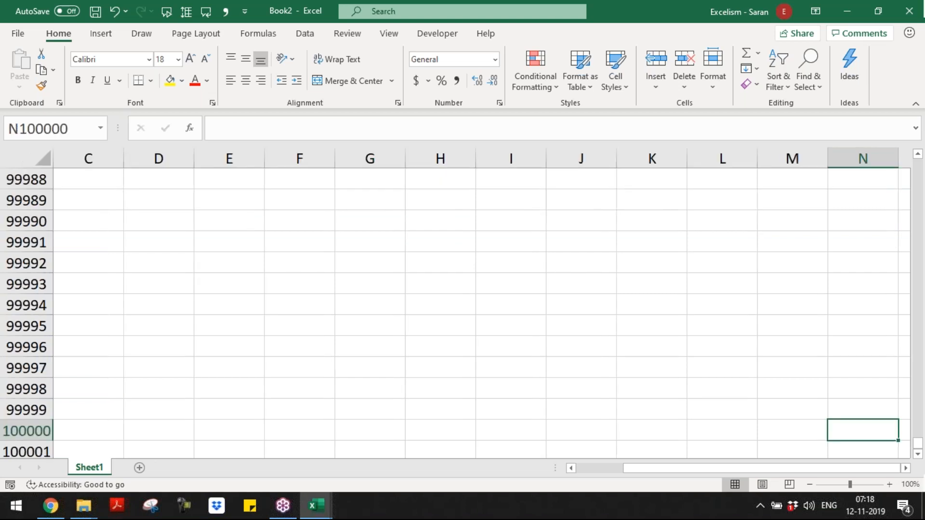
key("shift+Home")
key("ctrl+shift+Up")
key("Return")
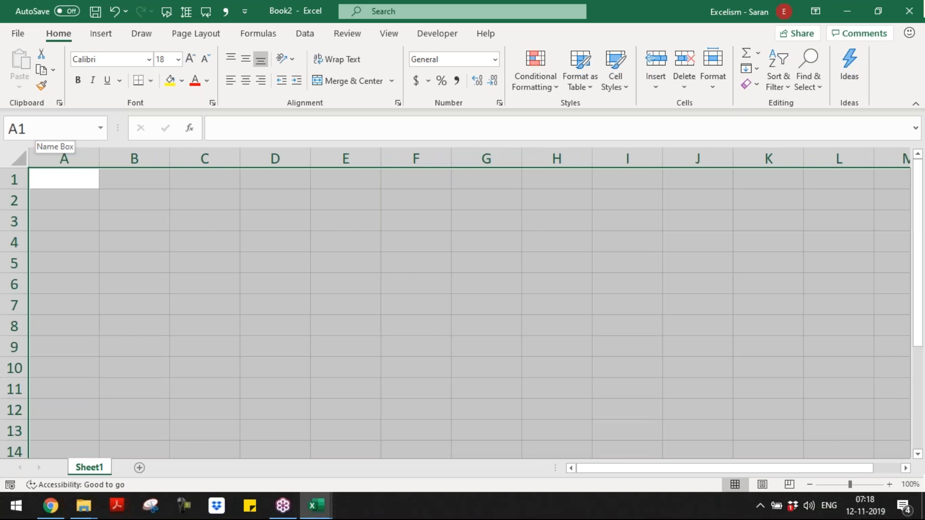
type("1")
type("5454")
key("BackSpace")
key("BackSpace")
key("BackSpace")
key("BackSpace")
key("BackSpace")
Step: Fill the whole selected range A1:N100000 with the formula =RANDBETWEEN(100,10000)
type("=ra")
key("Down")
key("Down")
key("Down")
key("Tab")
type("100,")
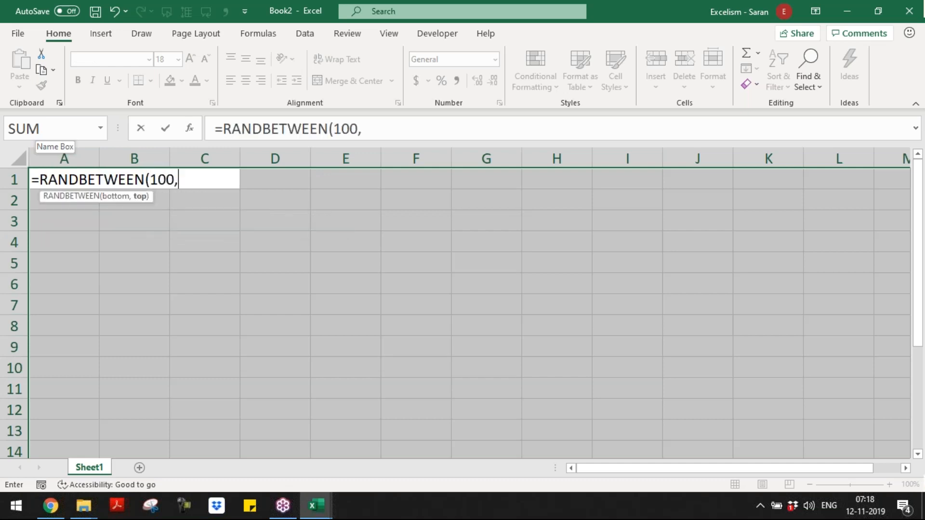
type("10000)")
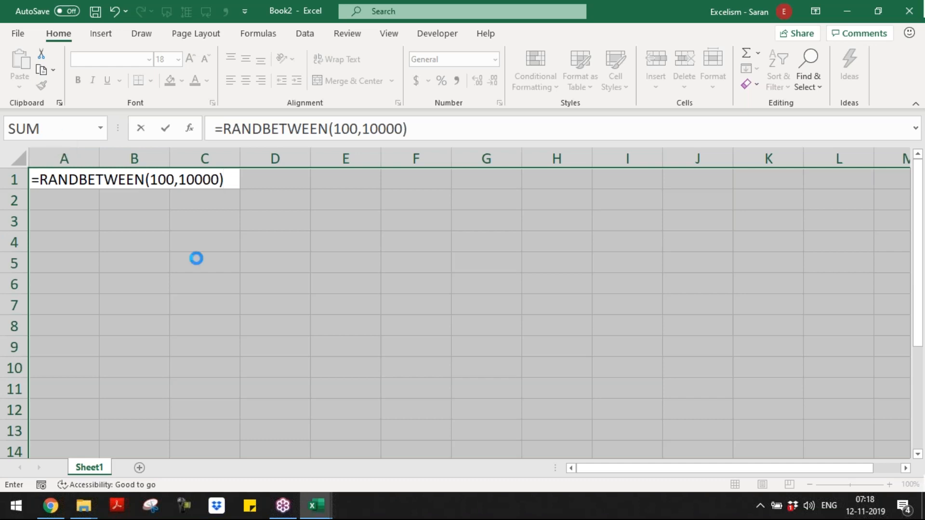
key("ctrl+Return")
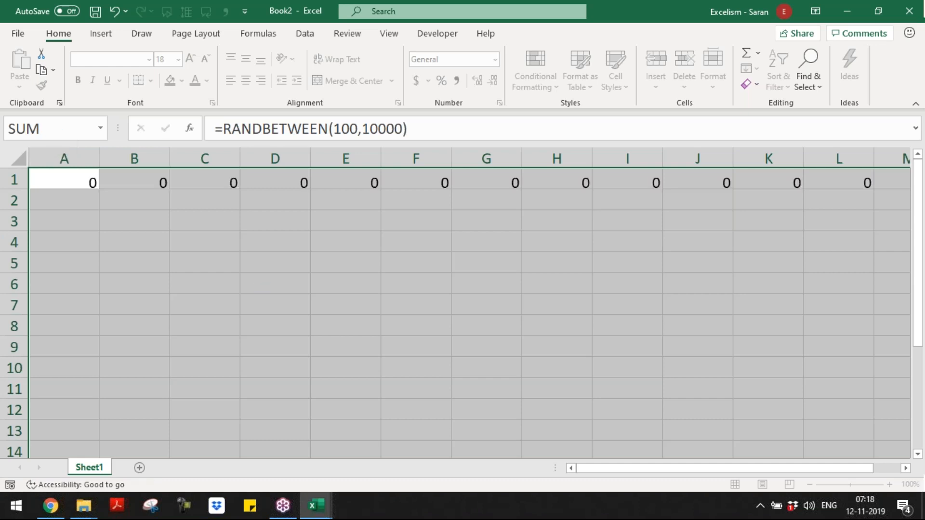
Step: Replace the random-number formulas across the selected range with their static values
key("ctrl+c")
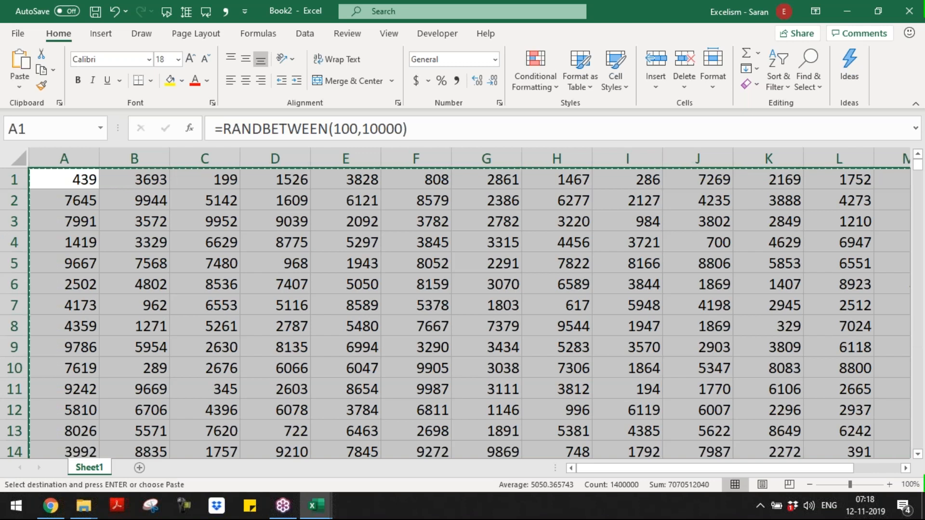
key("shift+F10")
key("v")
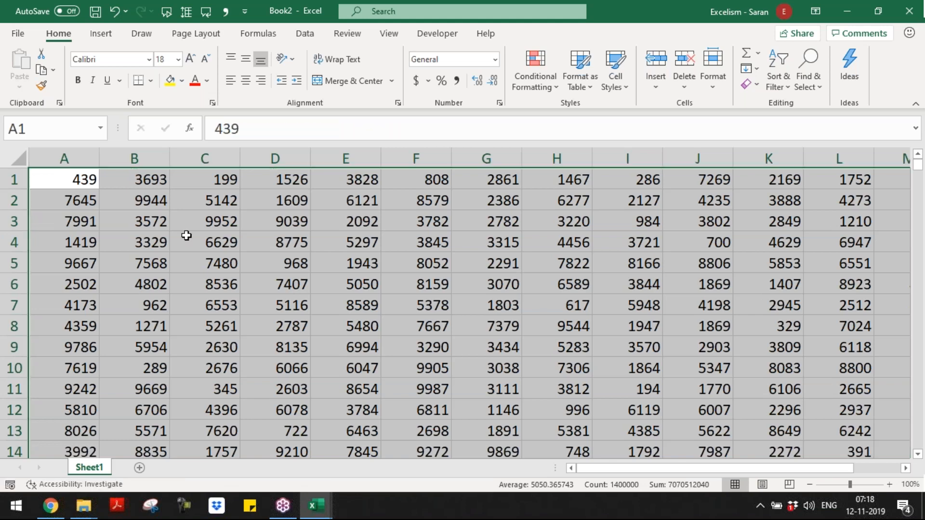
Step: Apply a light blue theme fill colour to the number range and return to cell A1
left_click(181, 80)
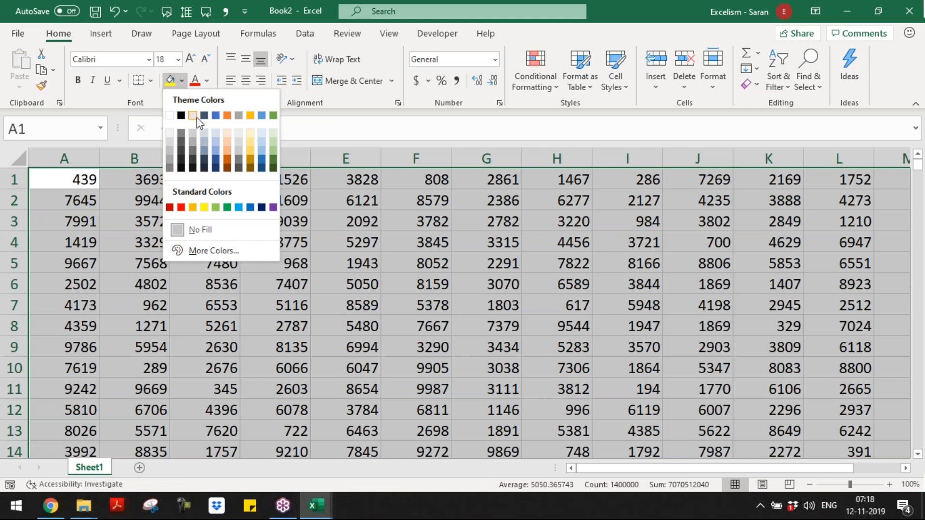
left_click(216, 141)
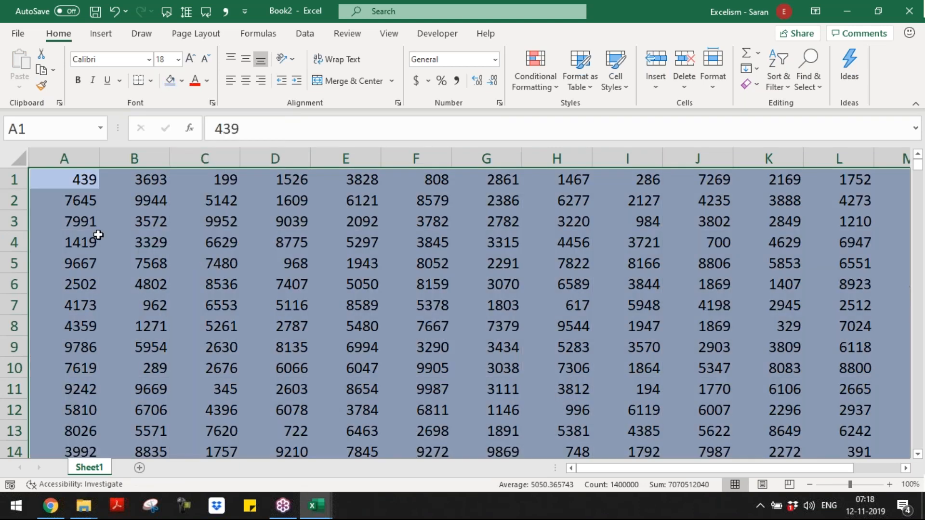
left_click(98, 235)
key("ctrl+Home")
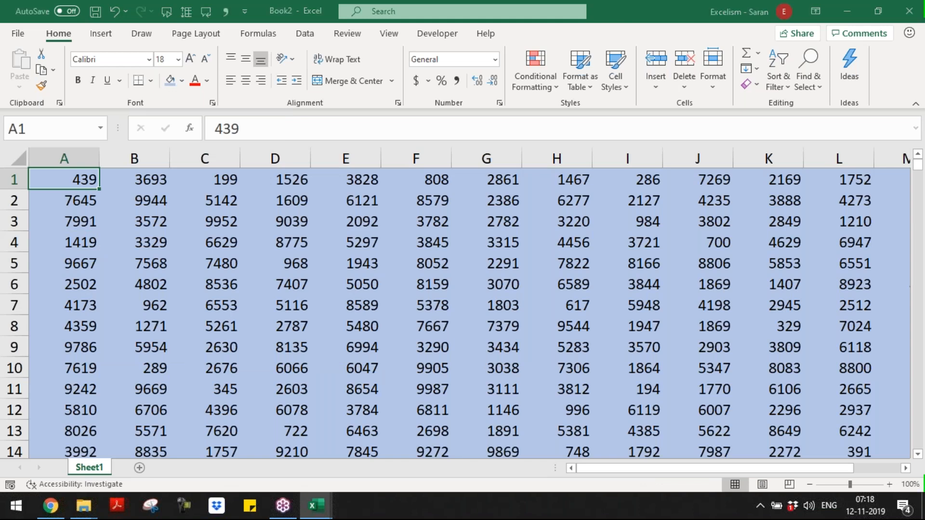
Step: Start saving the workbook under a new name, choosing the Batch 9 folder inside Excelism - Online LIVE
key("F12")
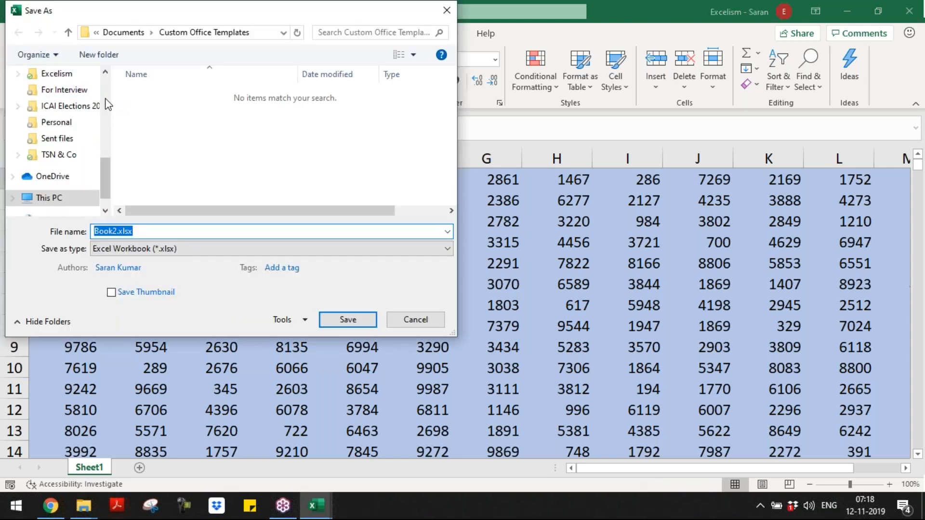
scroll(105, 100, "up", 3)
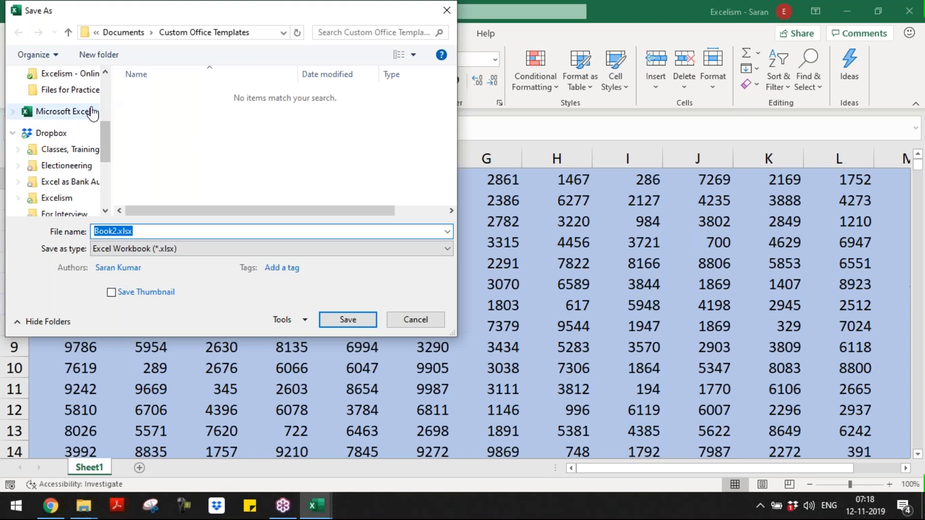
left_click(83, 80)
left_click(179, 98)
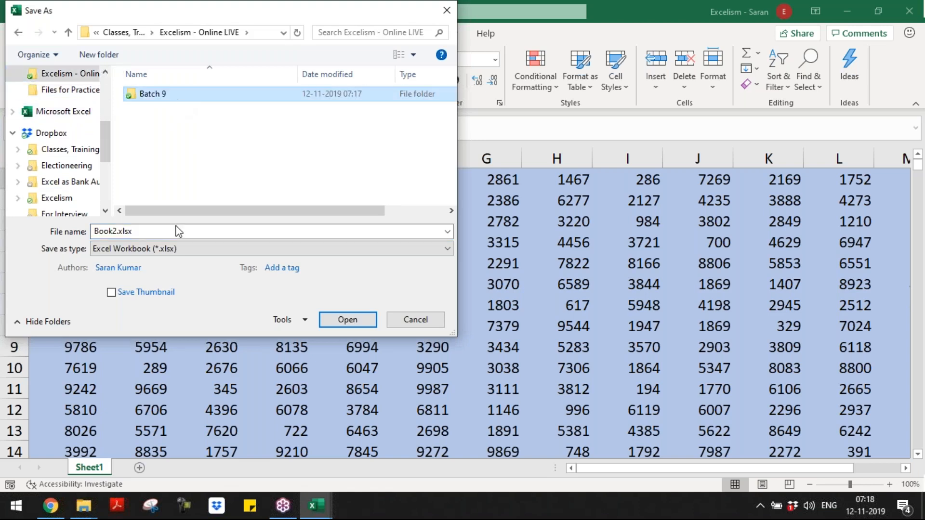
key("Return")
Step: Save the workbook as an Excel Workbook named "Saving as XLSX format" and close it
type("Saving")
key("BackSpace")
key("BackSpace")
key("BackSpace")
key("BackSpace")
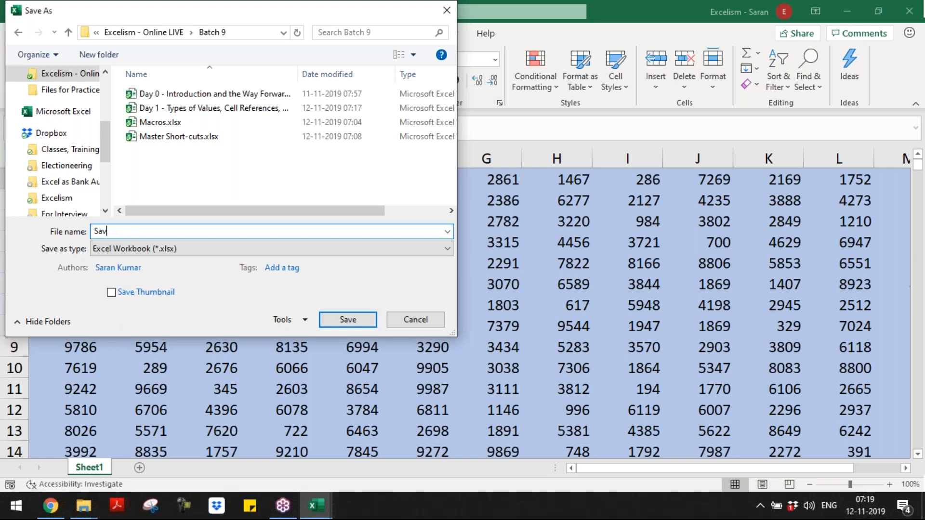
type("ing as XLSX format")
key("Return")
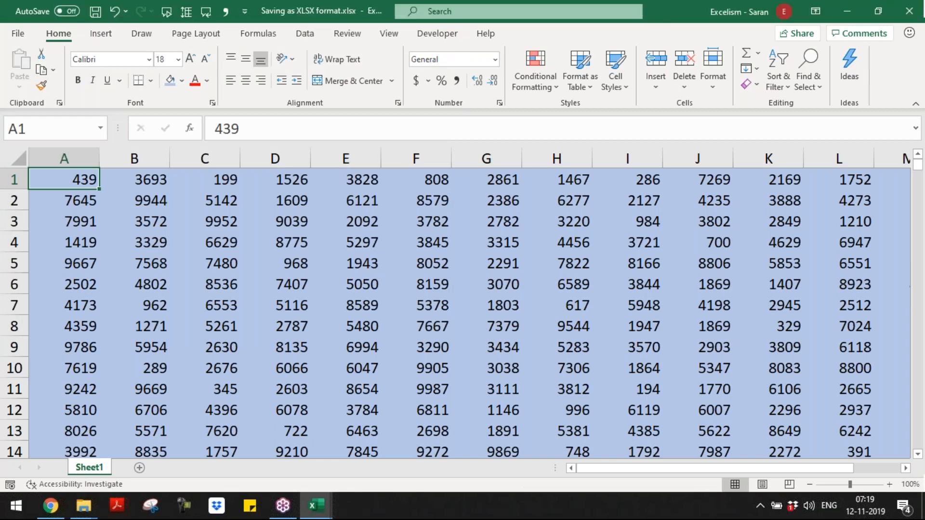
key("ctrl+w")
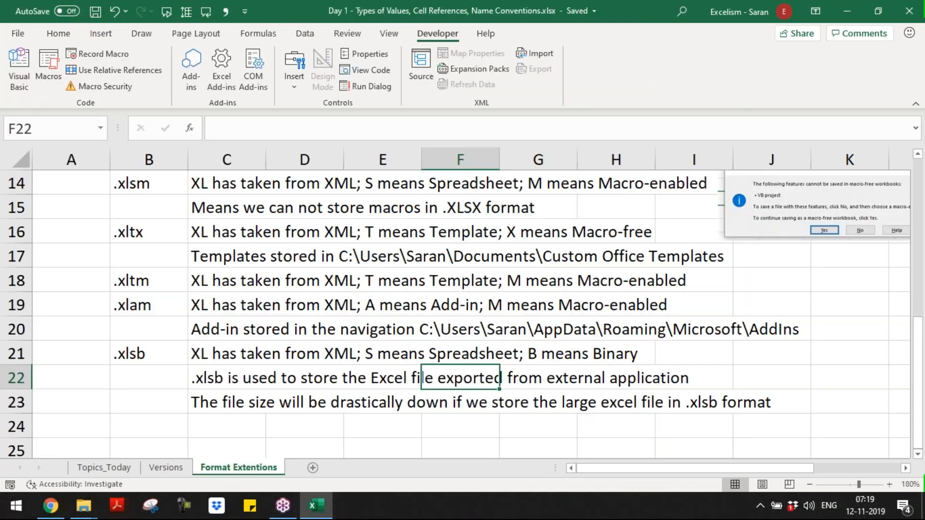
Step: Switch to File Explorer and check the size of Saving as XLSX format.xlsx in the Batch 9 folder
key("alt+Tab")
key("alt+Tab")
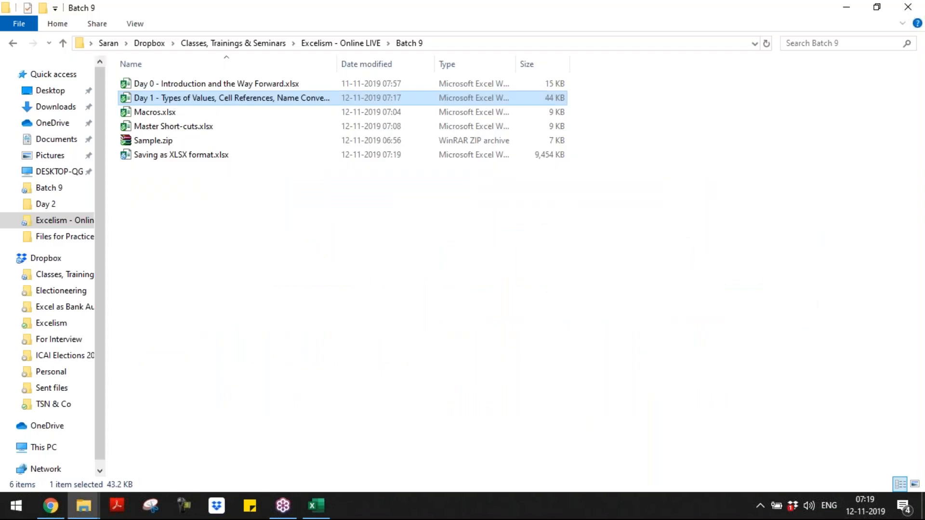
left_click(181, 155)
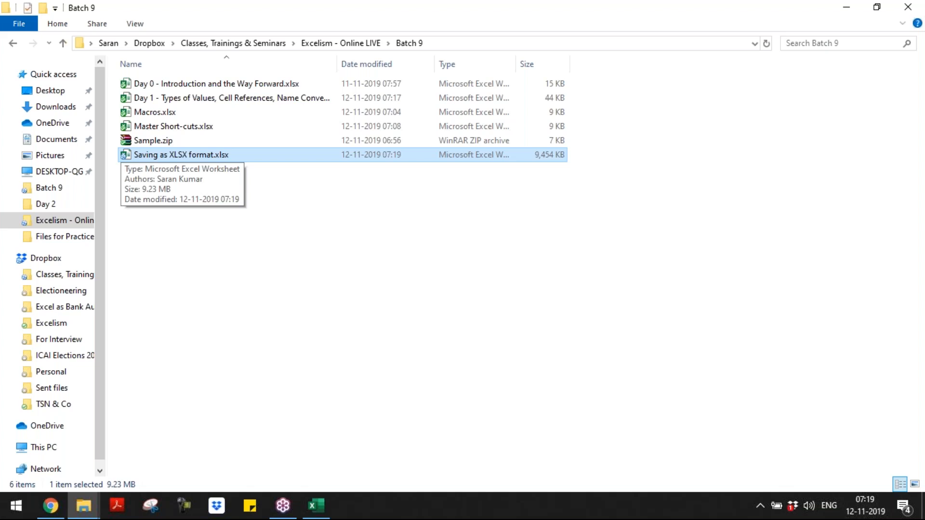
Step: Duplicate Saving as XLSX format.xlsx in the same folder and rename the copy to Saving as XLSX format.xlsb, accepting the extension change
key("ctrl+c")
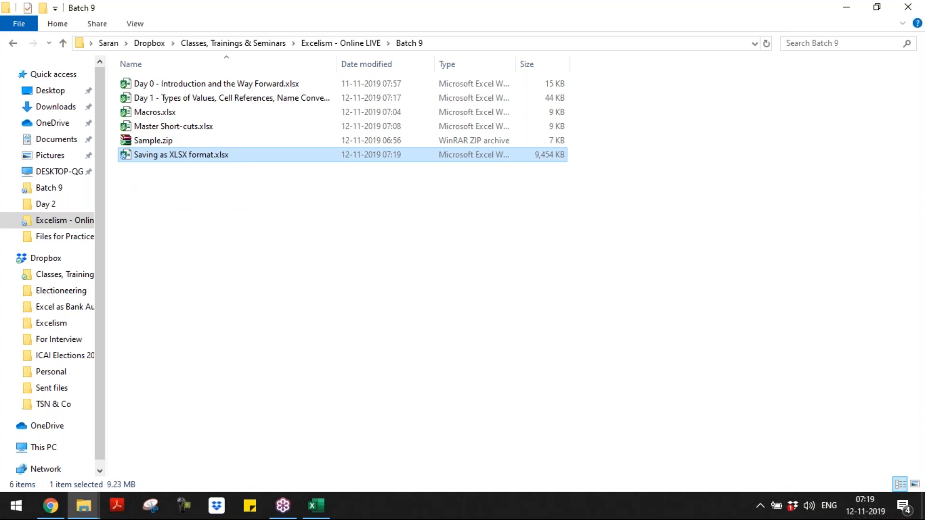
key("ctrl+v")
key("Up")
key("Down")
key("F2")
key("Home")
key("Right")
key("Right")
key("Right")
key("Right")
key("Right")
key("Right")
key("Right")
key("Right")
key("Right")
key("Right")
key("Right")
key("Right")
key("Right")
key("Right")
key("shift+Right")
key("shift+Right")
key("shift+Right")
key("shift+Right")
key("shift+Right")
key("shift+Right")
key("shift+Right")
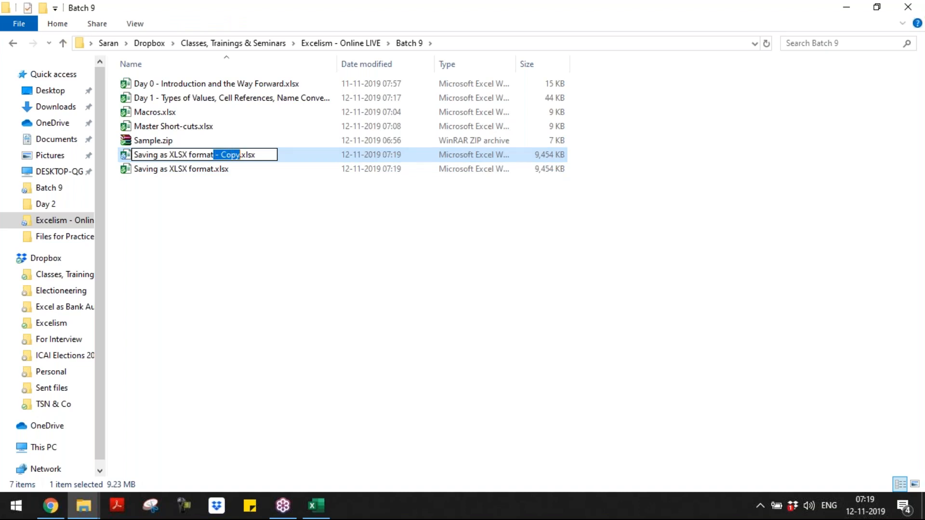
key("BackSpace")
key("End")
key("shift+Left")
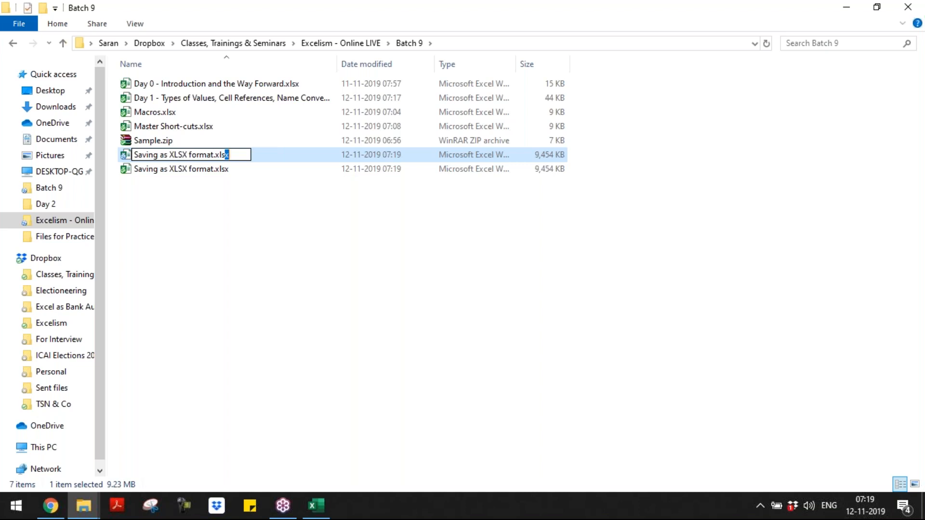
type("b")
key("Return")
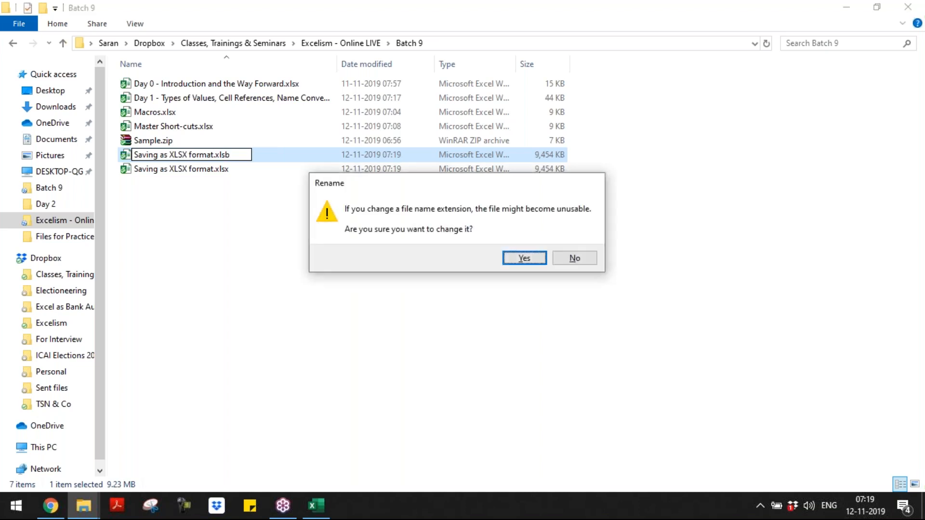
key("Return")
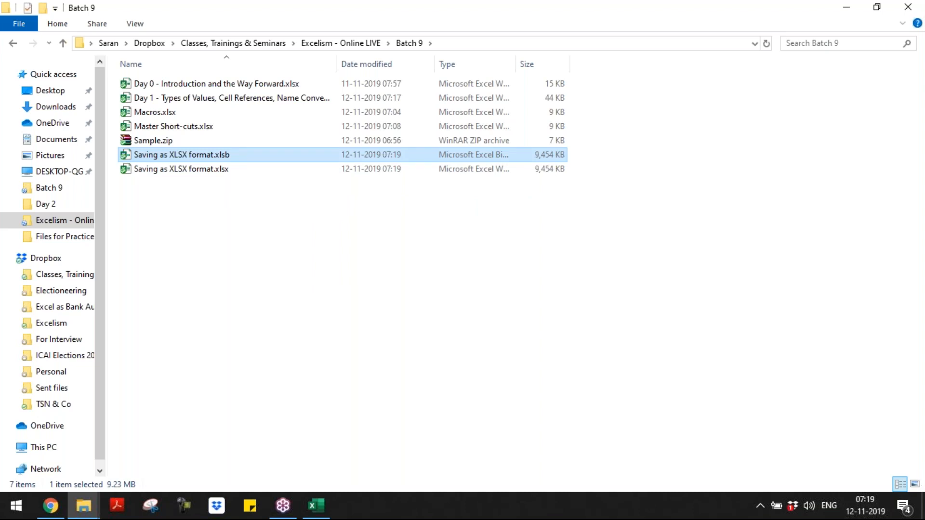
Step: Try to open the renamed file Saving as XLSX format.xlsb in Excel
key("Return")
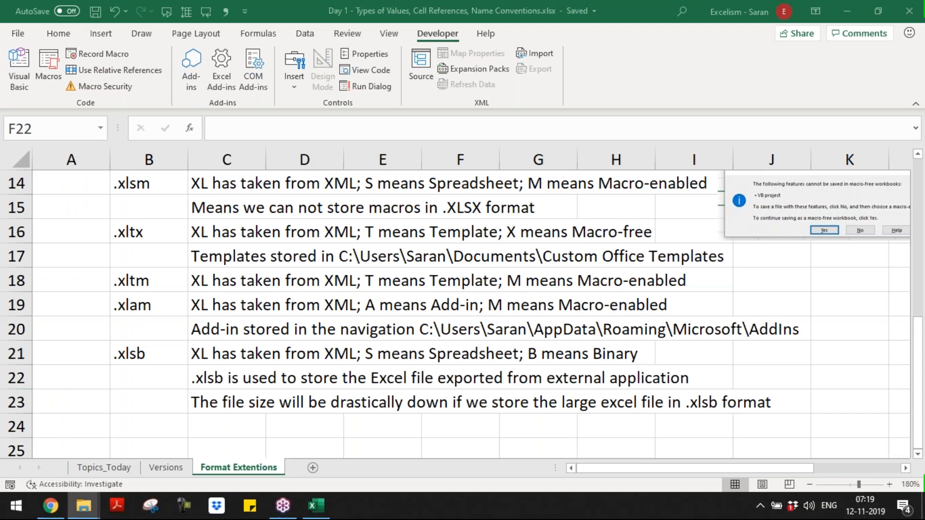
left_click(441, 288)
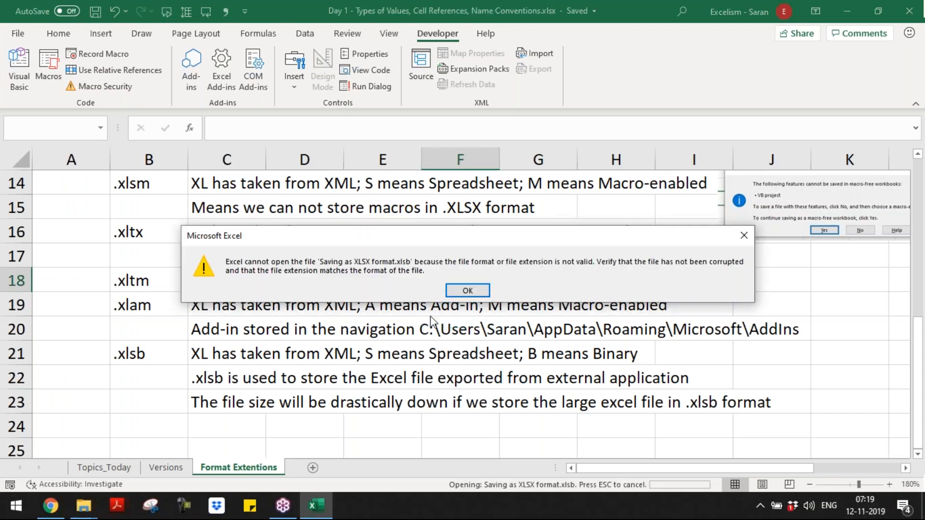
left_click(459, 292)
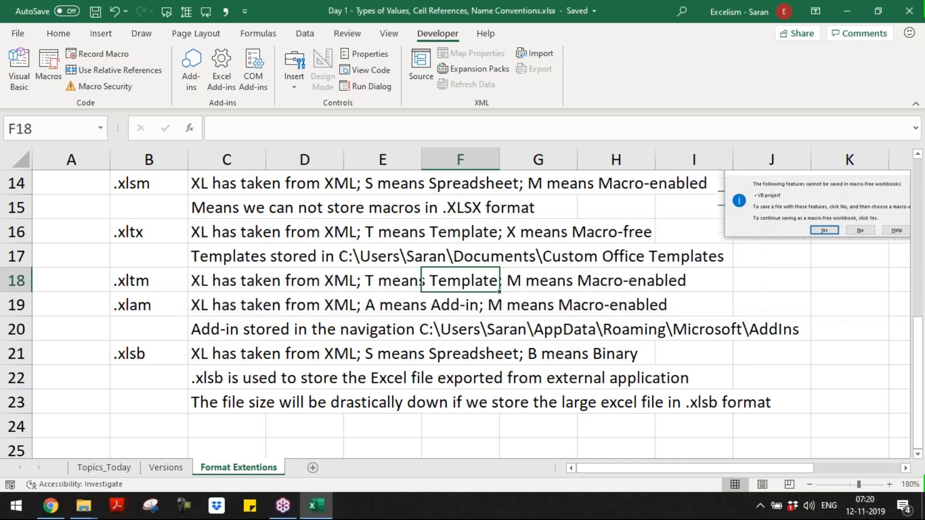
Step: Return to File Explorer and delete the renamed copy Saving as XLSX format.xlsb from the Batch 9 folder
left_click(252, 246)
key("alt+Tab")
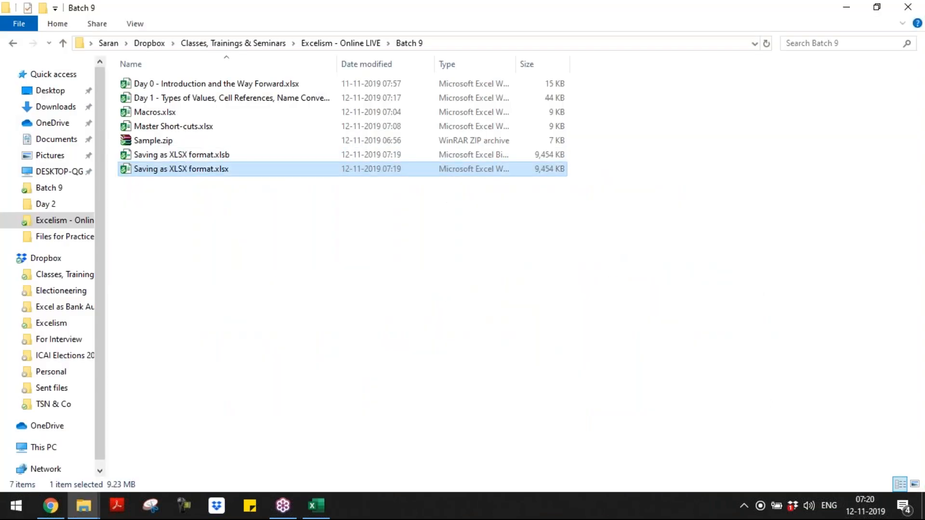
key("Up")
key("Down")
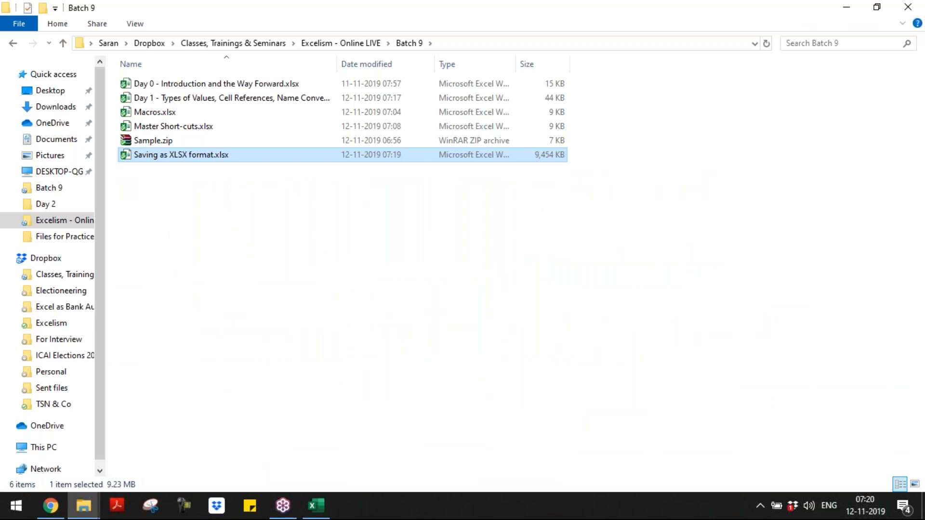
Step: Reopen the workbook Saving as XLSX format.xlsx in Excel
key("alt+Tab")
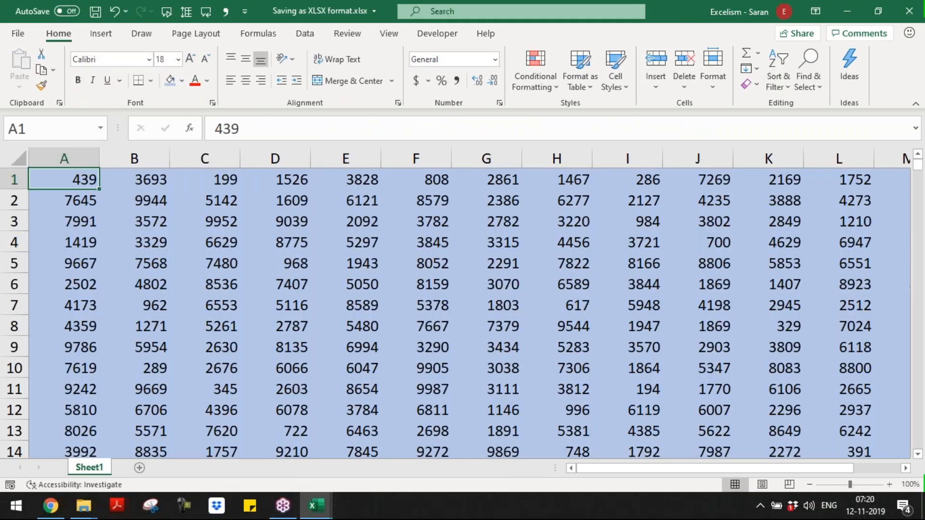
key("XF86MonBrightnessUp")
key("alt+Tab")
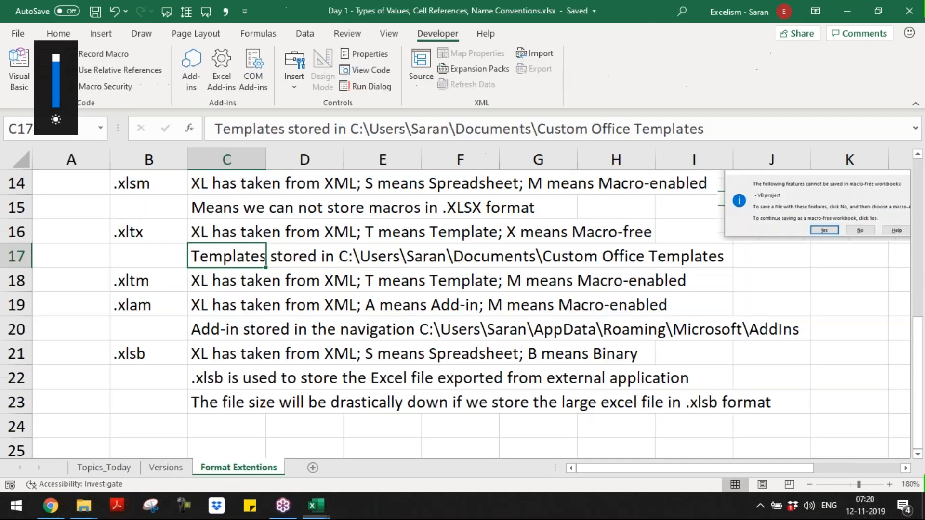
key("alt+Tab")
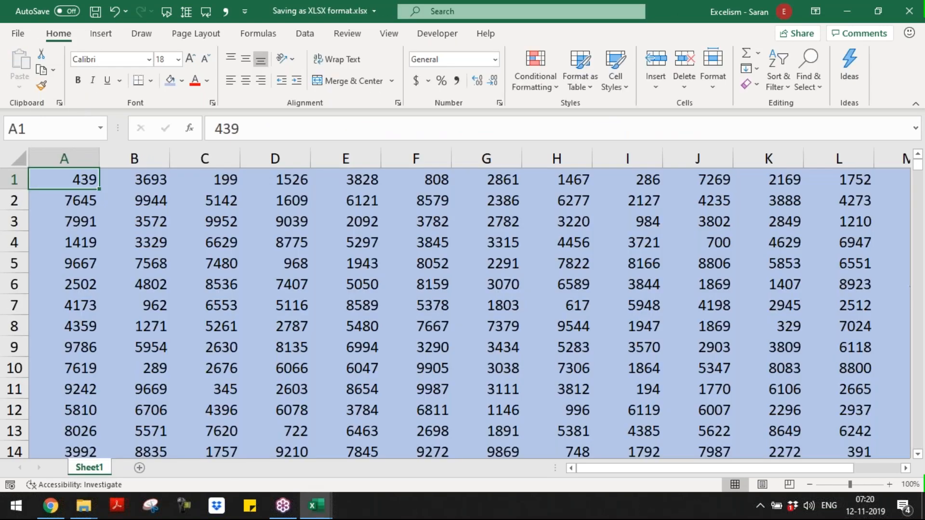
key("super")
key("alt+Tab")
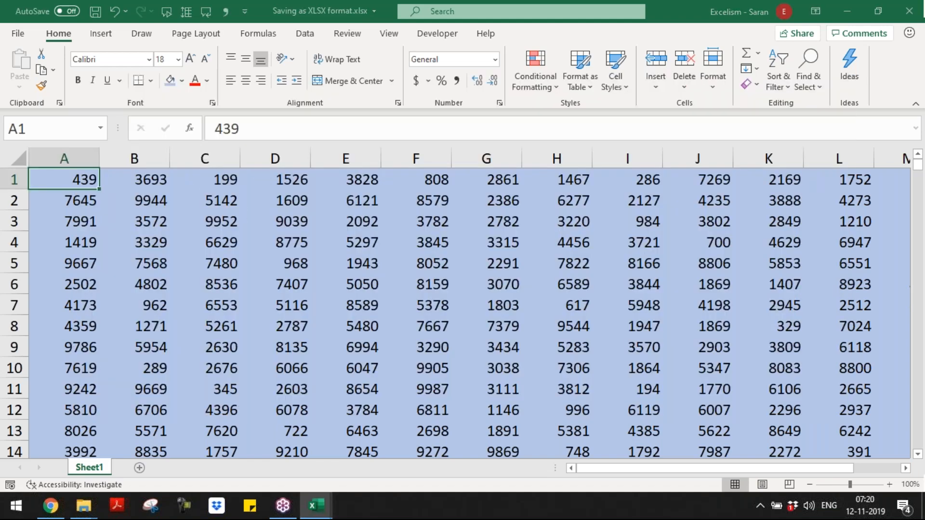
Step: Save the workbook in the Batch 9 folder as an Excel Binary Workbook, Saving as XLSX format.xlsb, and close it
key("F12")
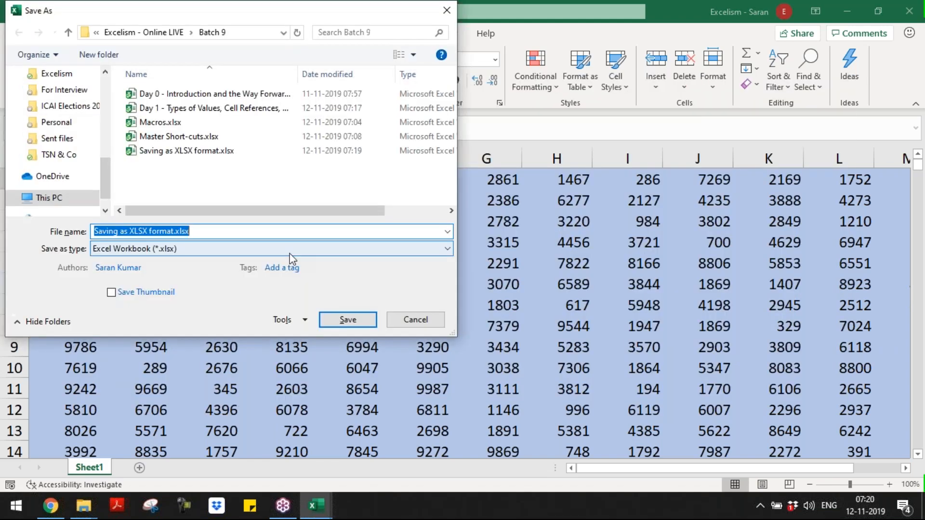
left_click(259, 252)
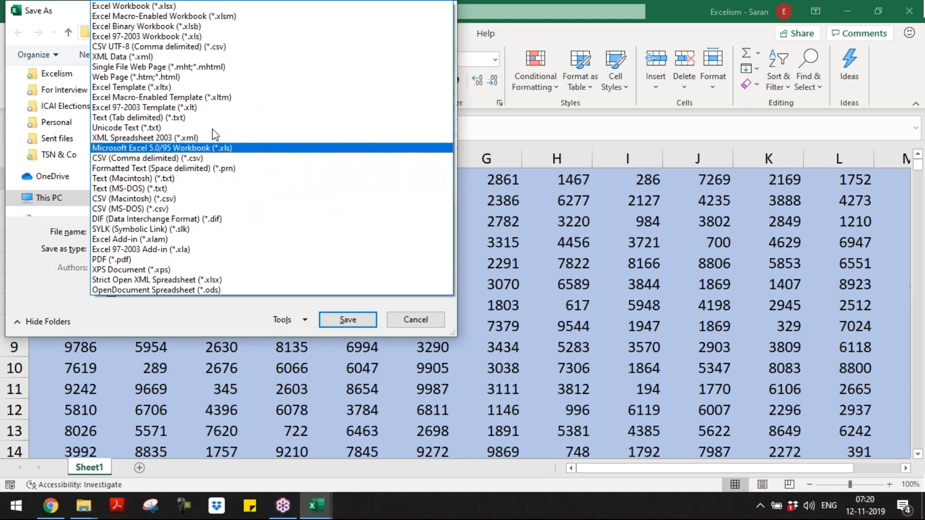
left_click(193, 31)
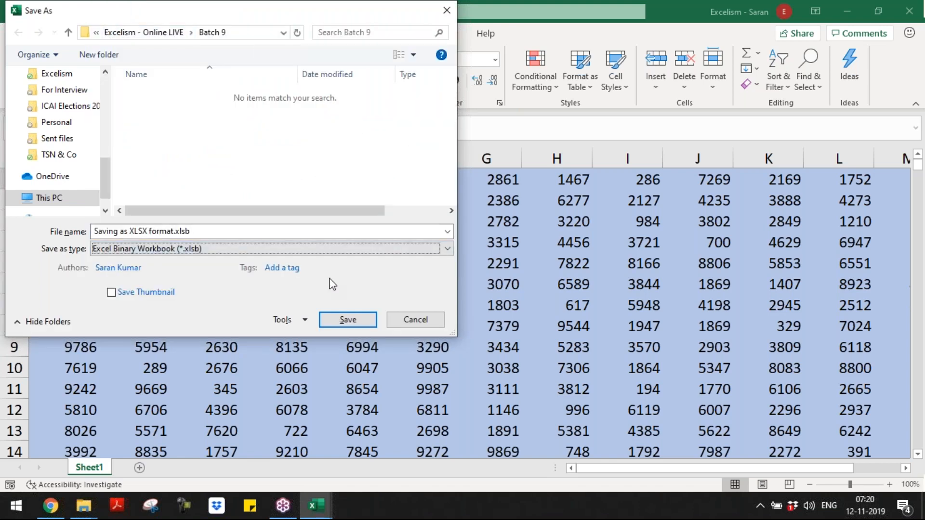
left_click(366, 321)
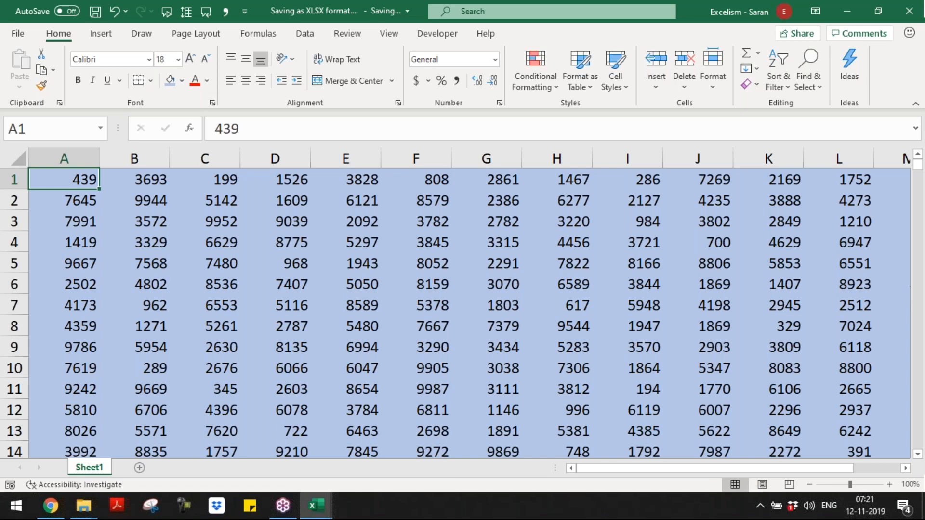
left_click(364, 245)
key("ctrl+w")
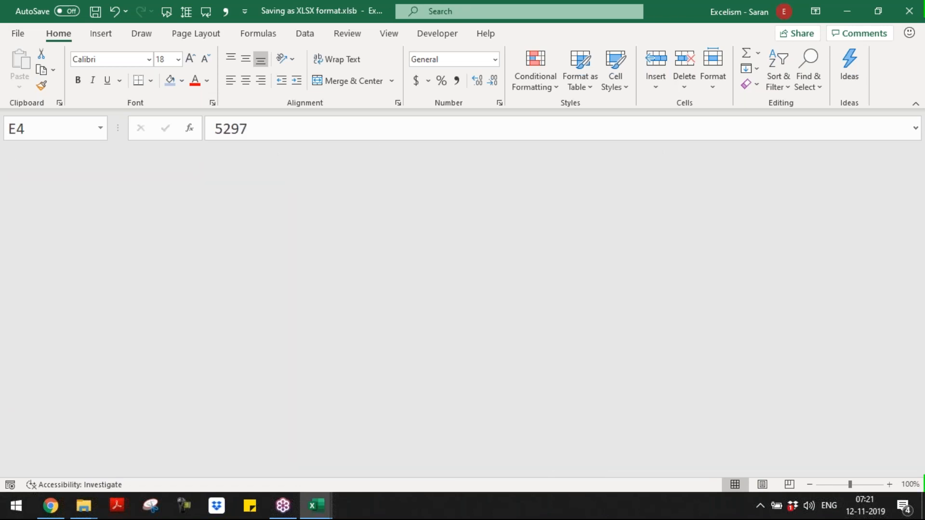
Step: Switch to the Batch 9 folder and compare the file sizes of Saving as XLSX format.xlsb and Saving as XLSX format.xlsx
key("alt+Tab")
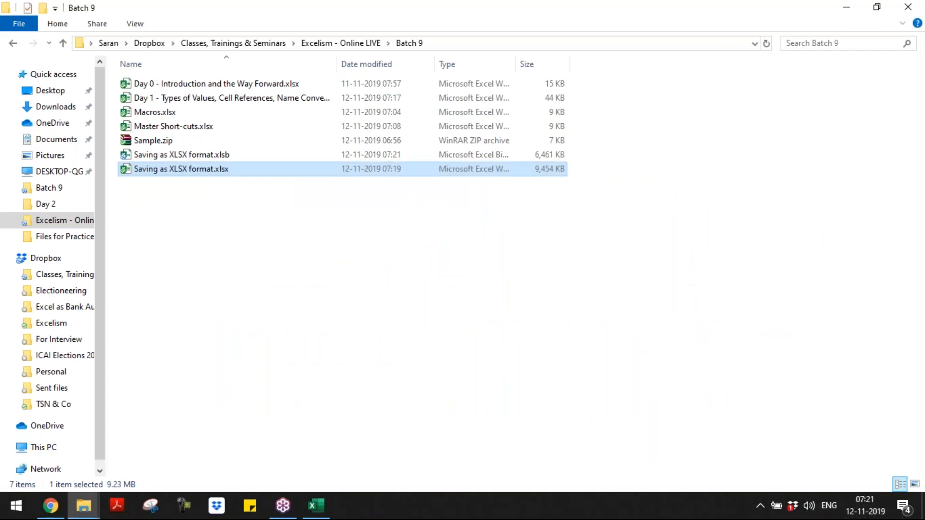
key("Up")
key("Down")
key("Up")
key("Down")
key("Up")
key("Down")
key("Up")
key("Down")
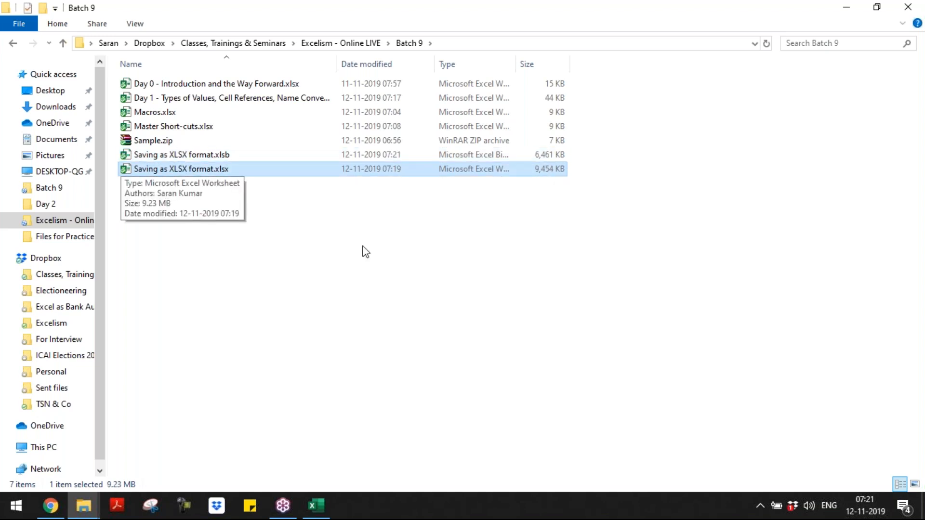
left_click(344, 294)
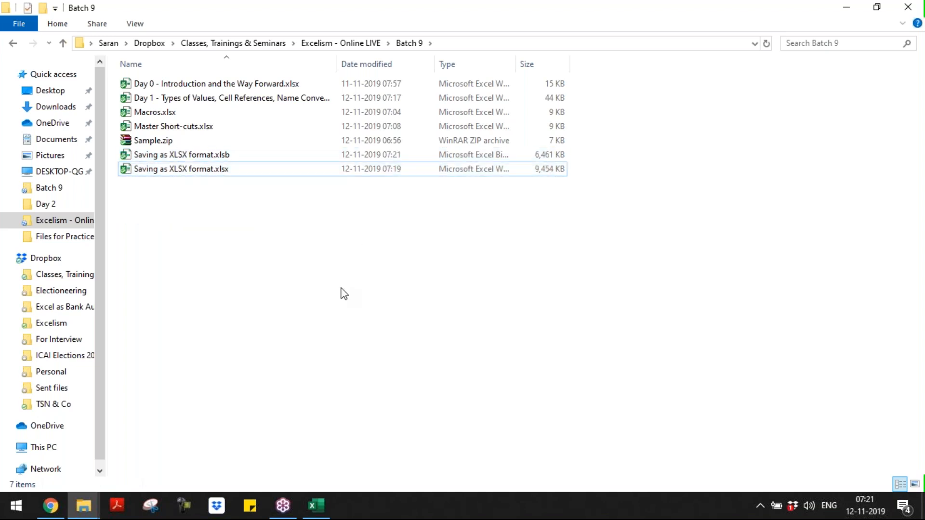
Step: Capture a Snipping Tool screenshot of the .xlsb and .xlsx file rows, including their sizes
left_click(150, 506)
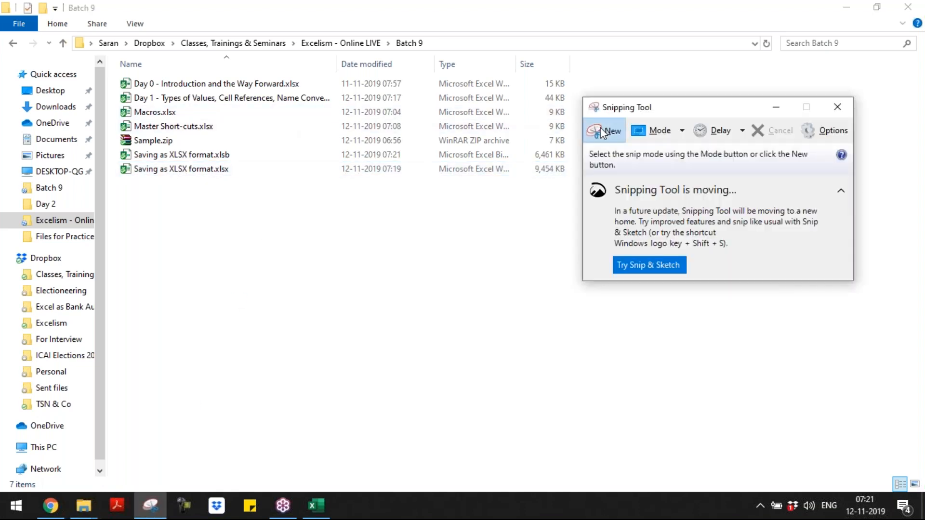
left_click(602, 131)
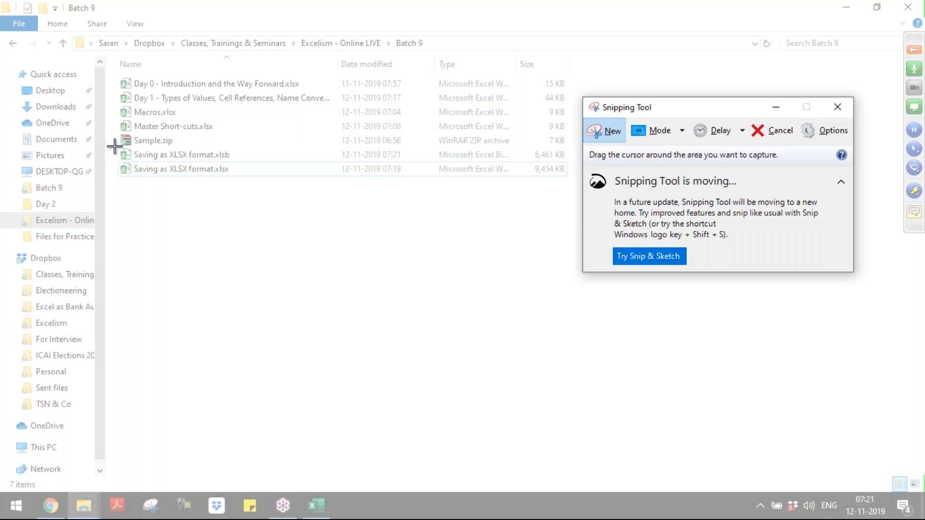
left_click_drag(114, 146, 573, 182)
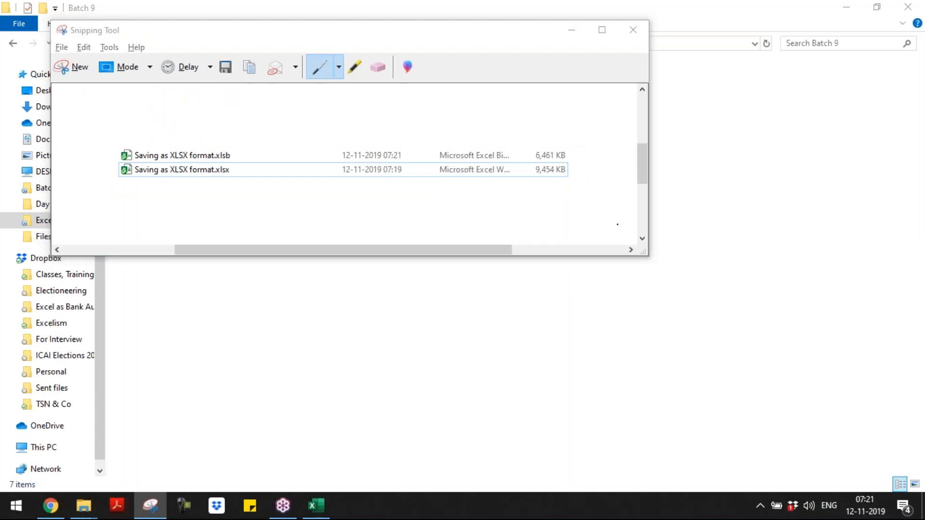
Step: Return to the Day 1 workbook in Excel, paste the screenshot below row 23 of Format Extentions, and scale it to fit across rows 24–26
key("alt+Tab")
key("alt+Tab")
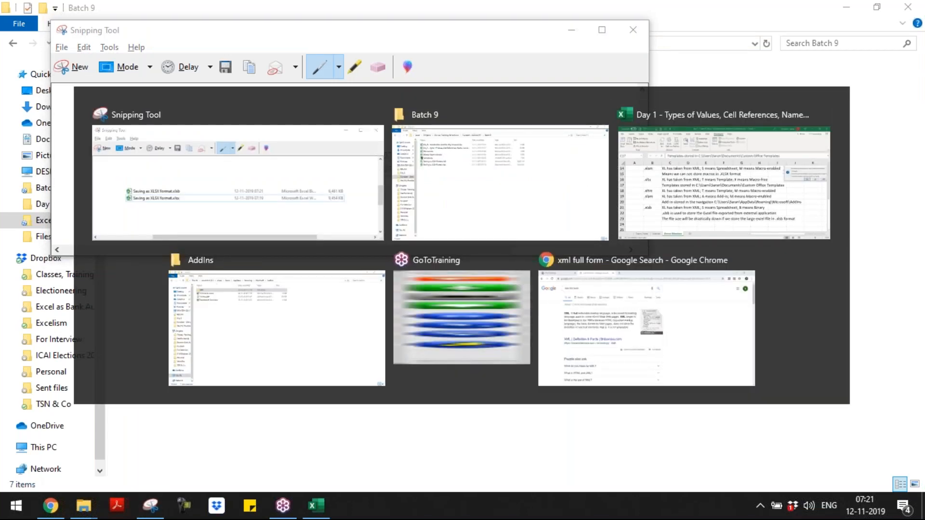
key("ctrl+Down")
key("Down")
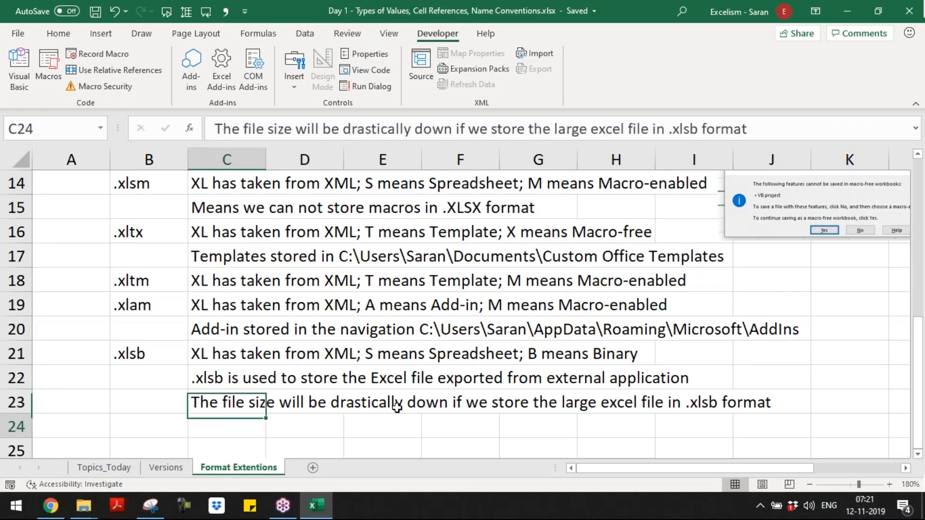
key("Down")
key("Down")
key("Up")
key("ctrl+v")
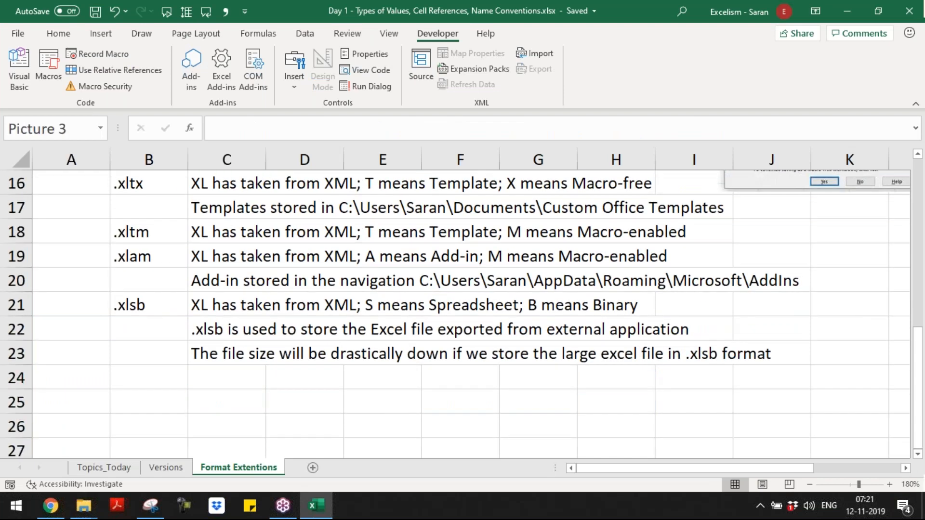
left_click_drag(265, 412, 175, 398)
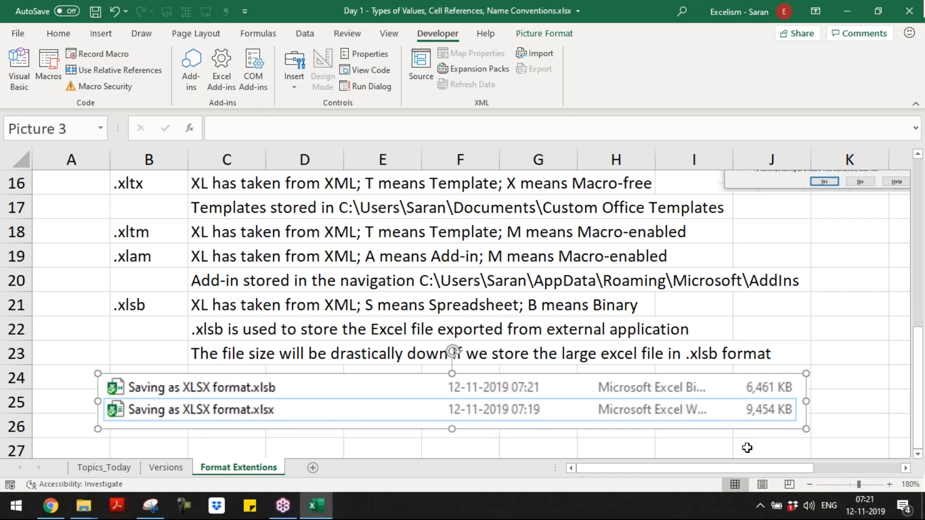
left_click_drag(807, 426, 745, 424)
left_click(833, 399)
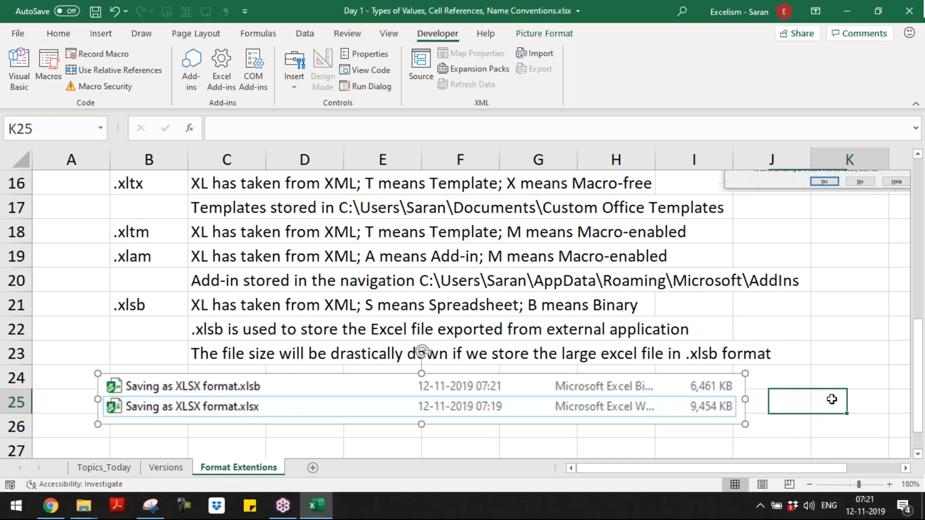
Step: Enter in C27: "In the above screenshots, both files are having the same content but there is almost 30% size reduction in case of .xlsb format"
left_click(219, 434)
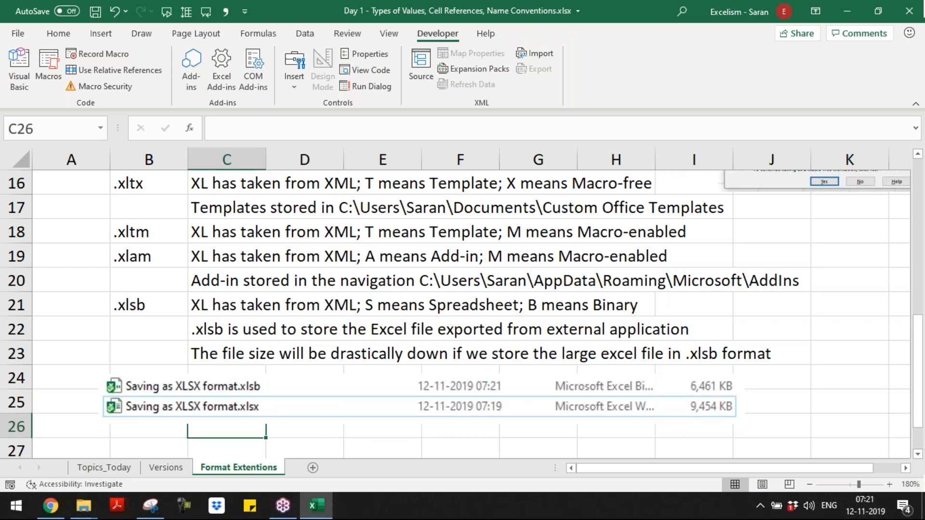
key("Down")
type("In the ab")
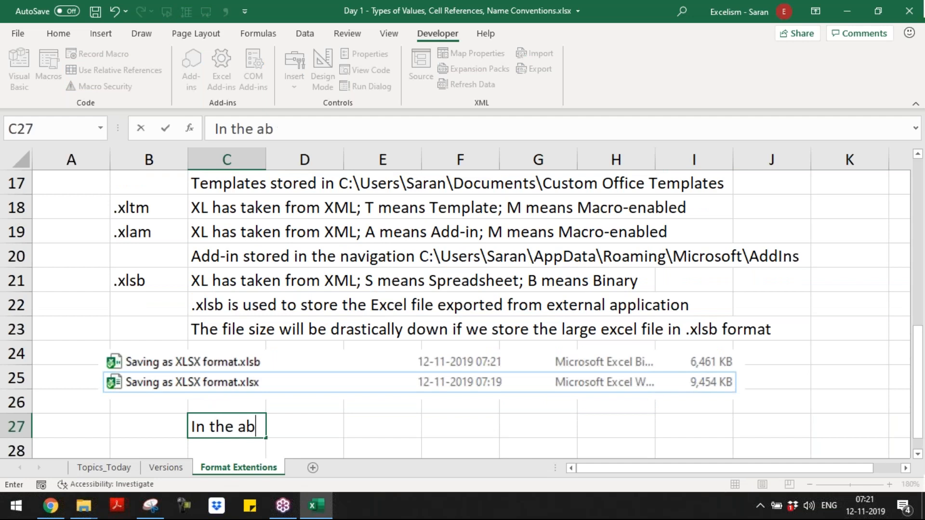
type("ove scree")
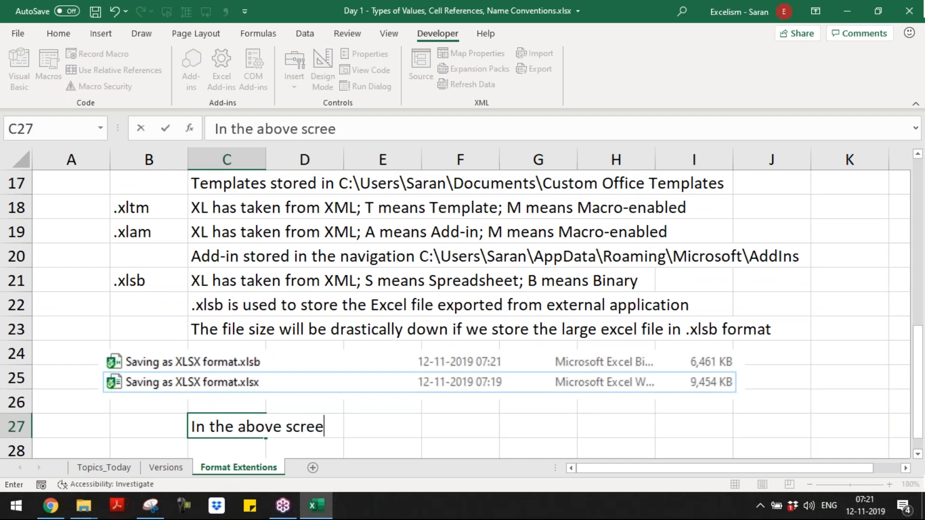
type("nshots, both f")
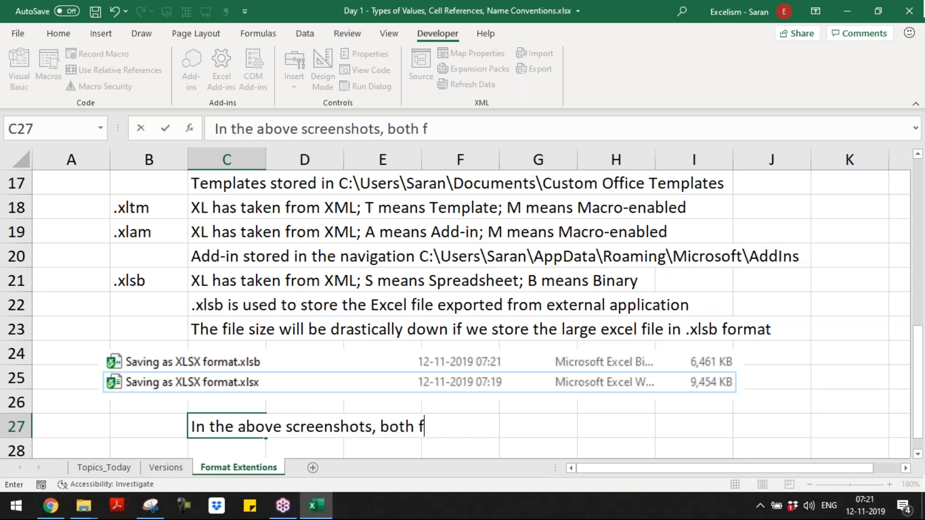
type("iles are ha")
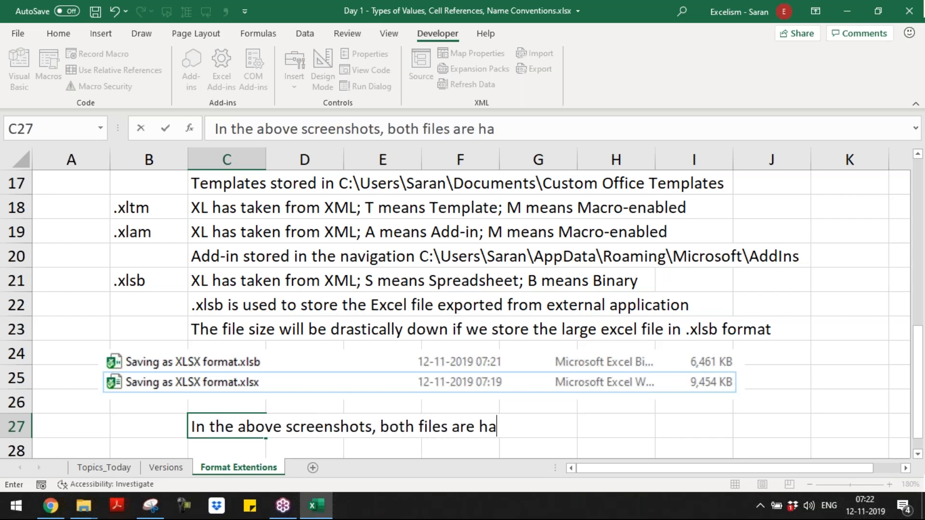
type("ving the same conte")
key("BackSpace")
type("content")
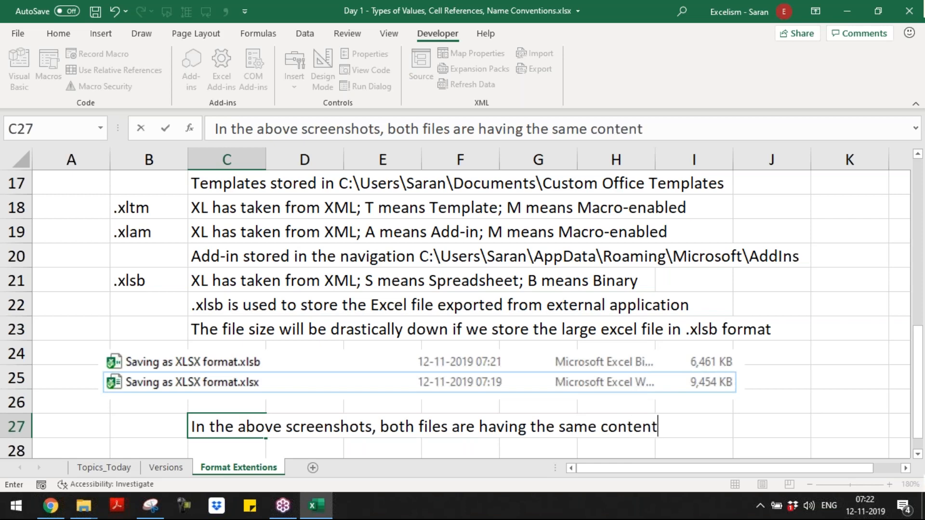
type(" but there is alo")
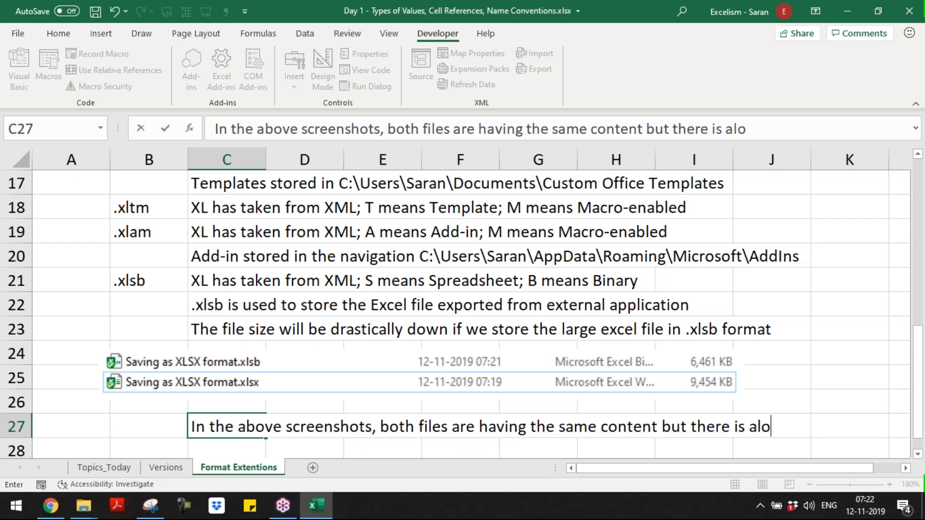
key("BackSpace")
type("most")
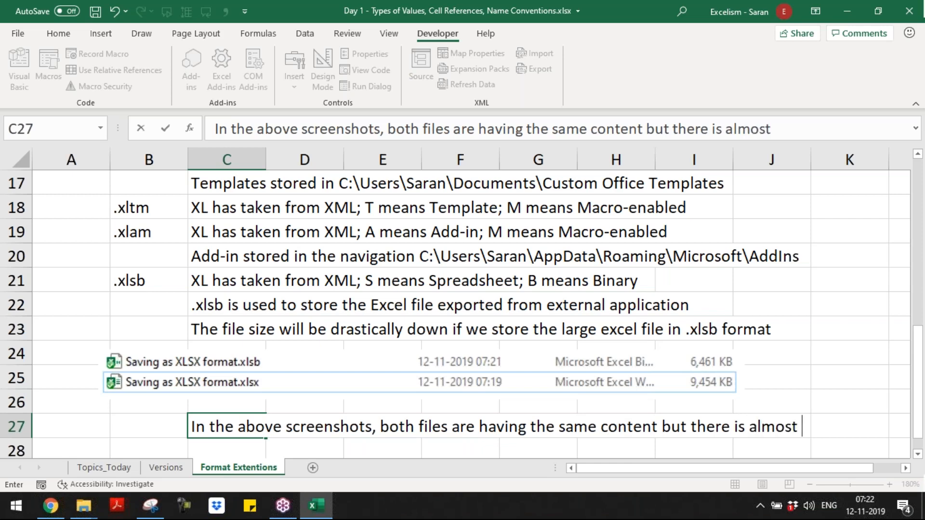
type(" 30% ")
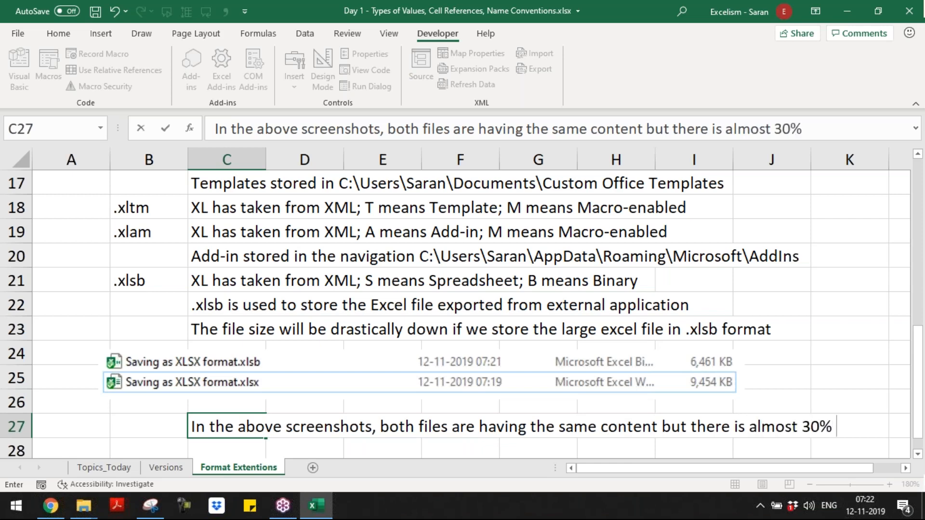
type("size re")
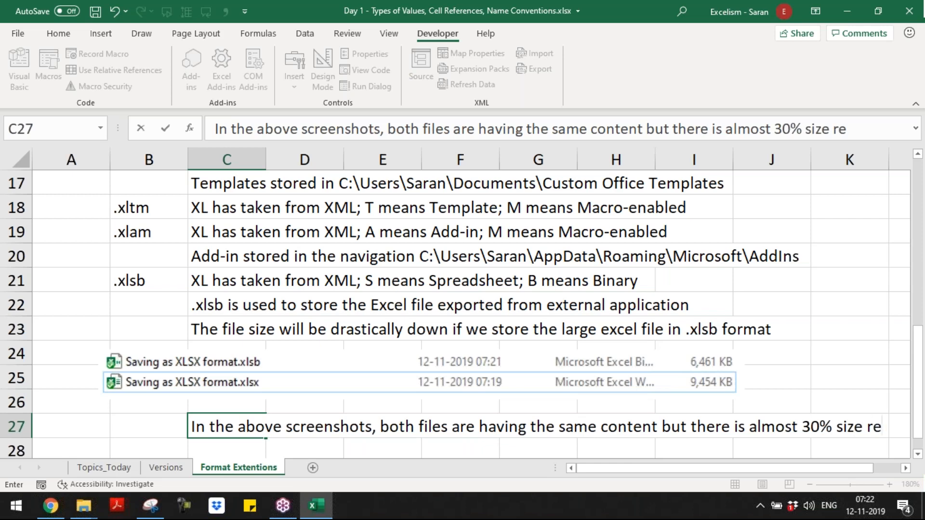
type("duction")
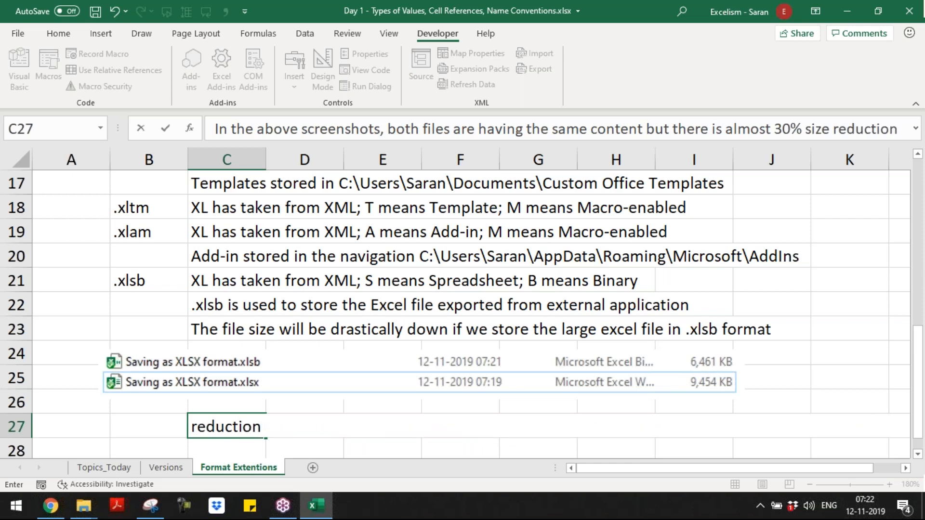
type(" in case of ")
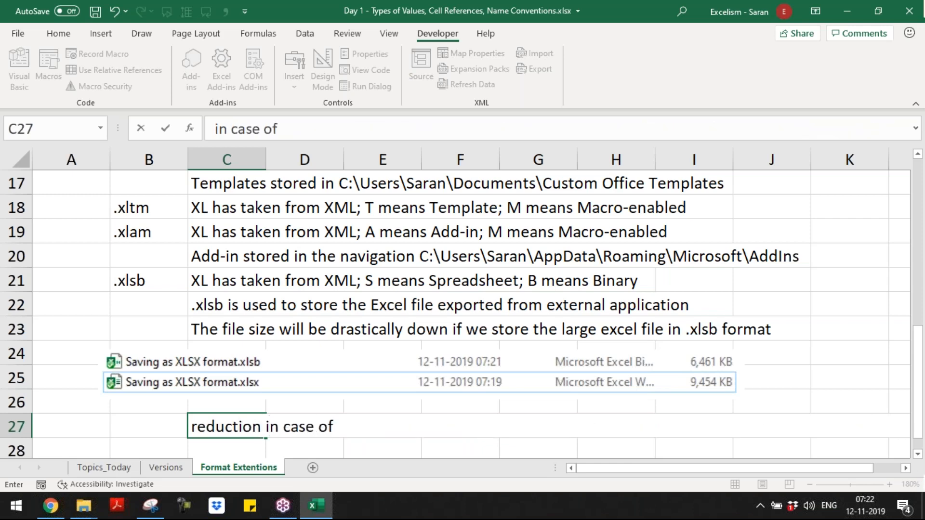
type(".xlsb format")
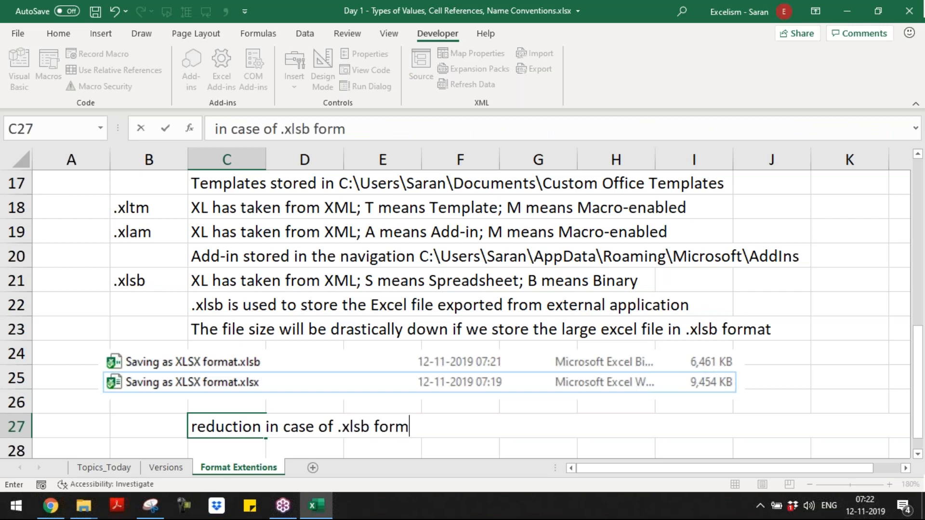
key("Return")
Step: Go back over the file extension notes on the Format Extentions sheet and save the Day 1 workbook
left_click_drag(227, 403, 386, 426)
key("Left")
key("Right")
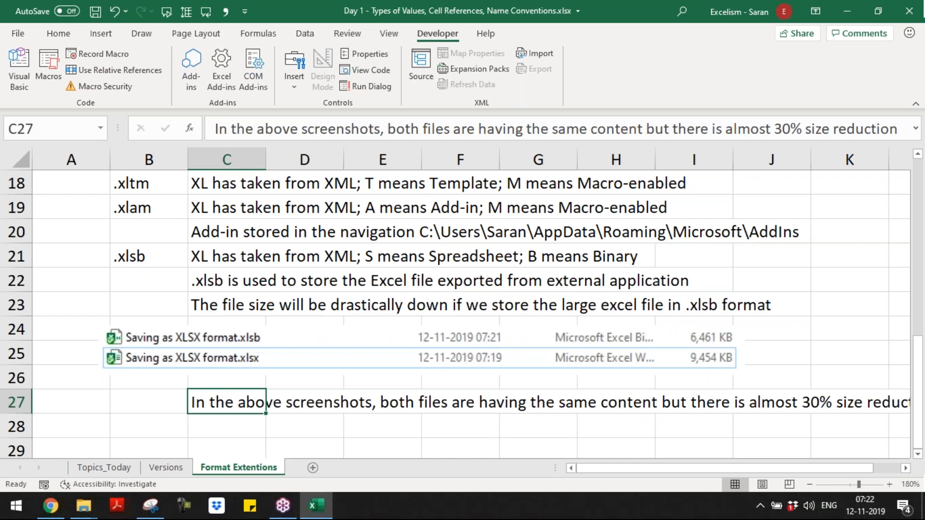
key("ctrl+Home")
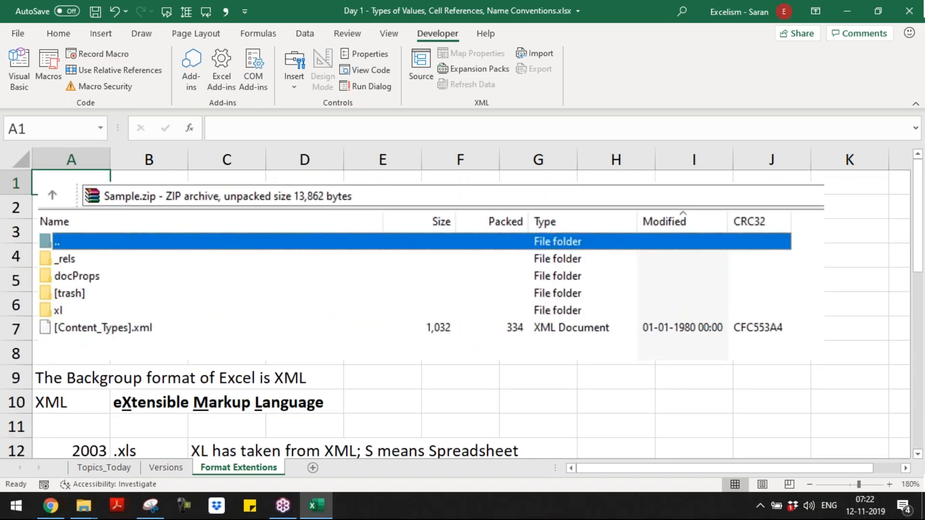
key("Page_Down")
key("ctrl+s")
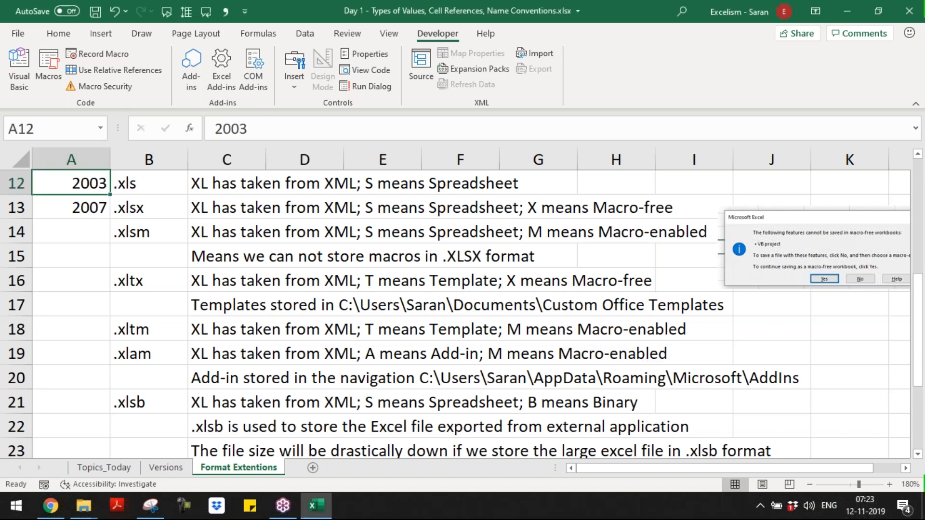
left_click(268, 309)
left_click(244, 306)
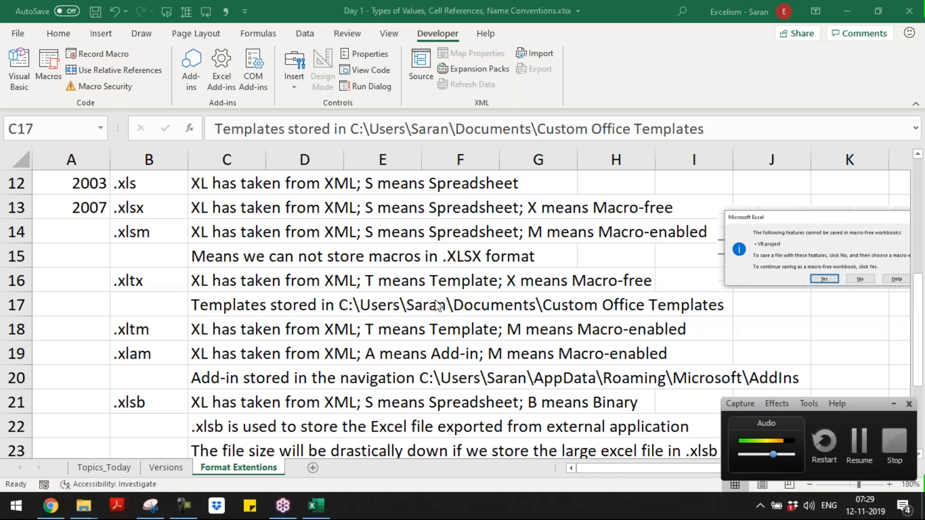
key("F9")
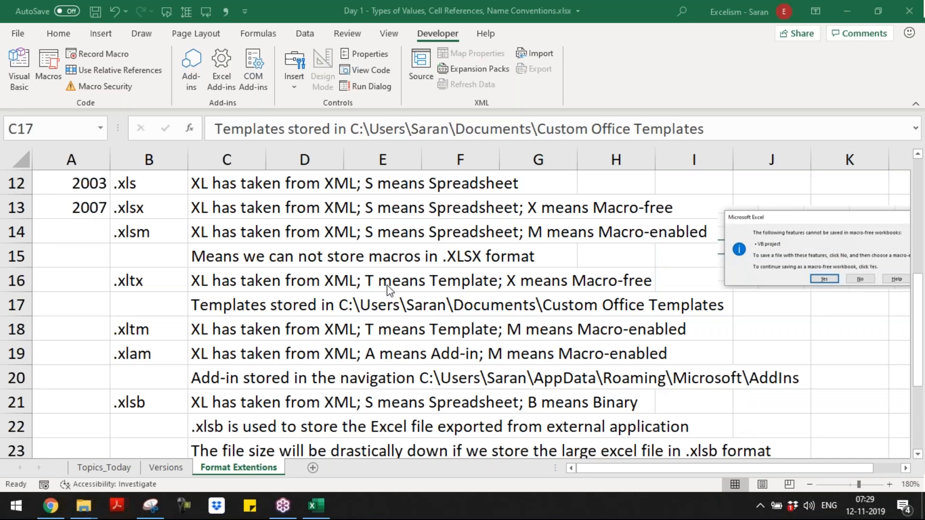
left_click(303, 297)
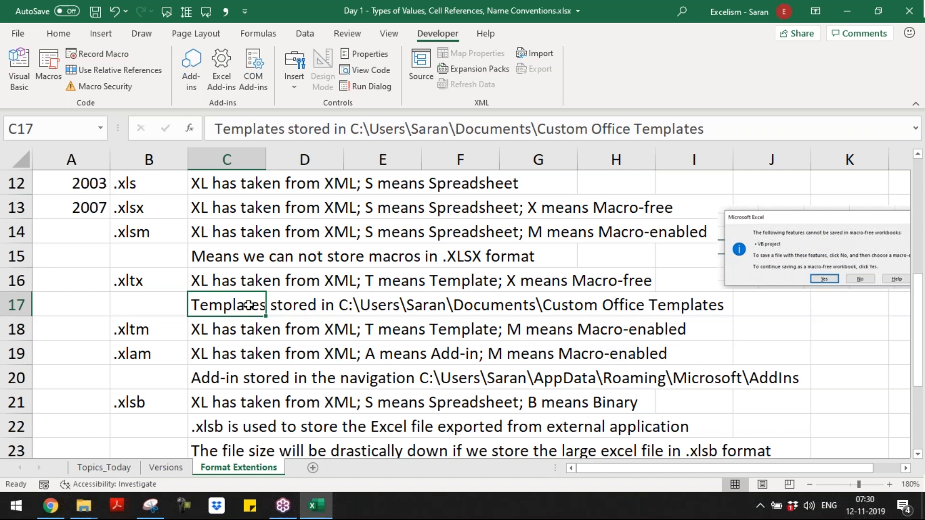
key("ctrl+s")
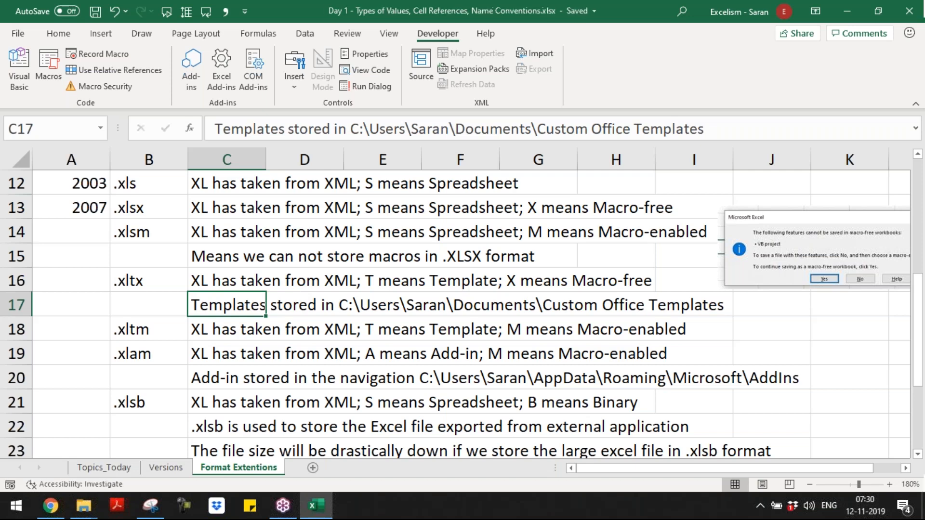
key("alt+Tab")
key("alt+Tab")
key("alt+Tab")
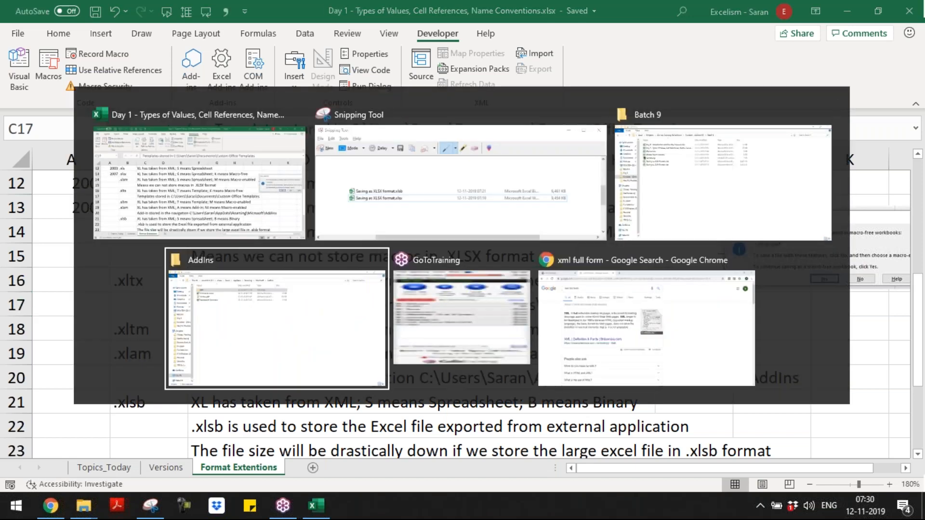
key("alt+shift+Tab")
key("alt+shift+Tab")
key("alt+shift+Tab")
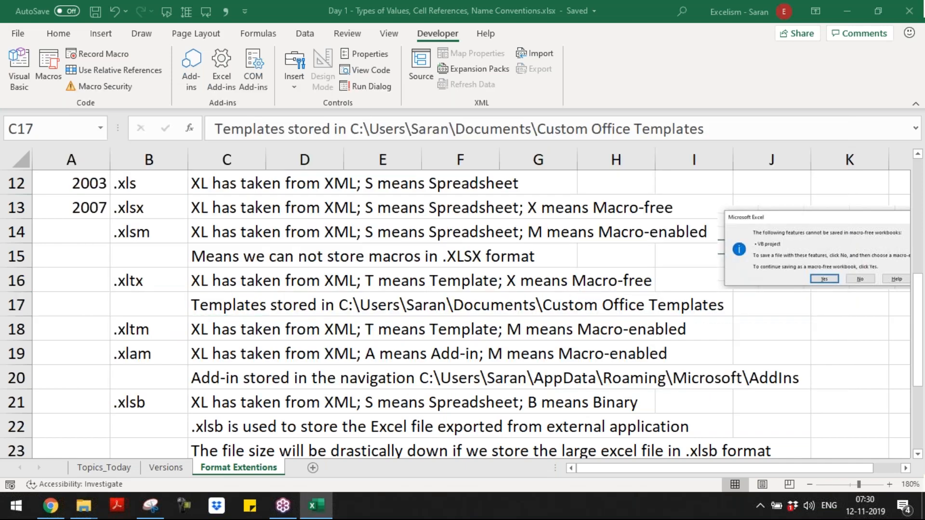
Step: Create a new blank workbook and start recording a macro named Sample3, stored in This Workbook
key("ctrl+n")
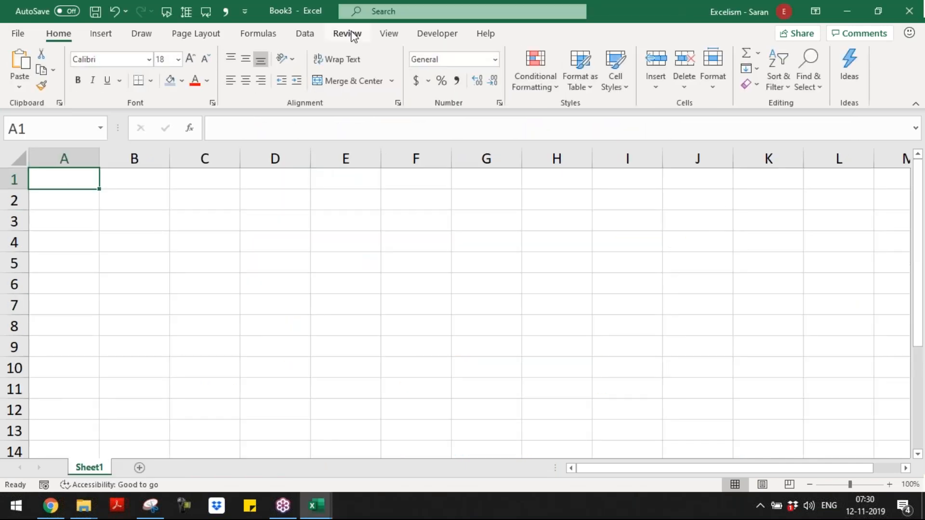
left_click(388, 34)
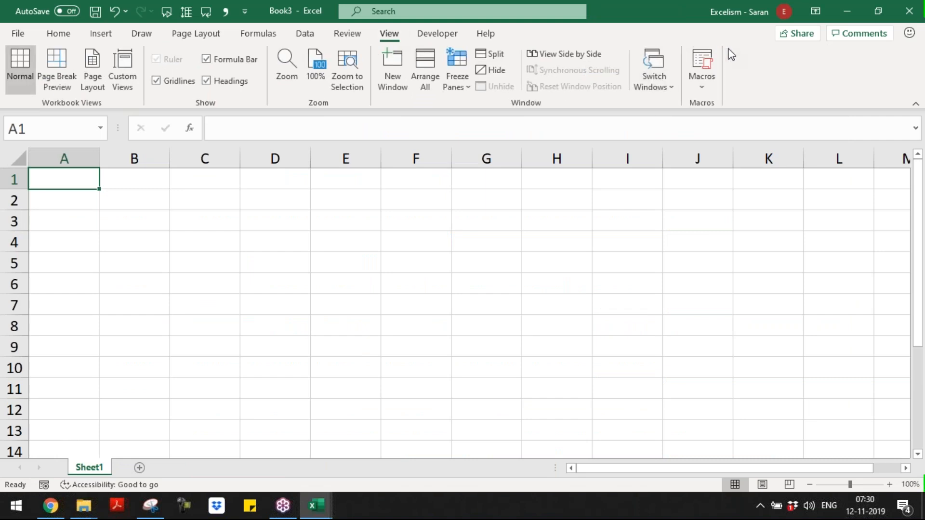
key("alt+Tab")
left_click(708, 85)
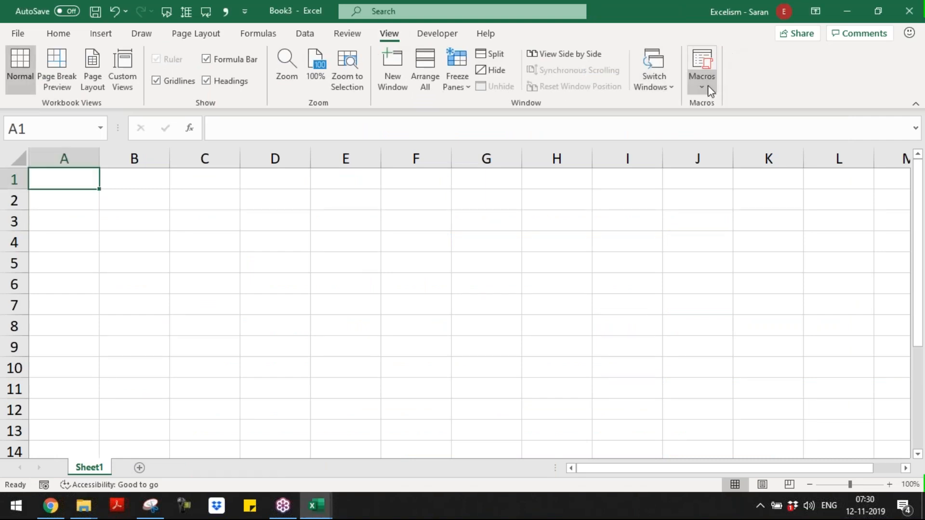
left_click(702, 87)
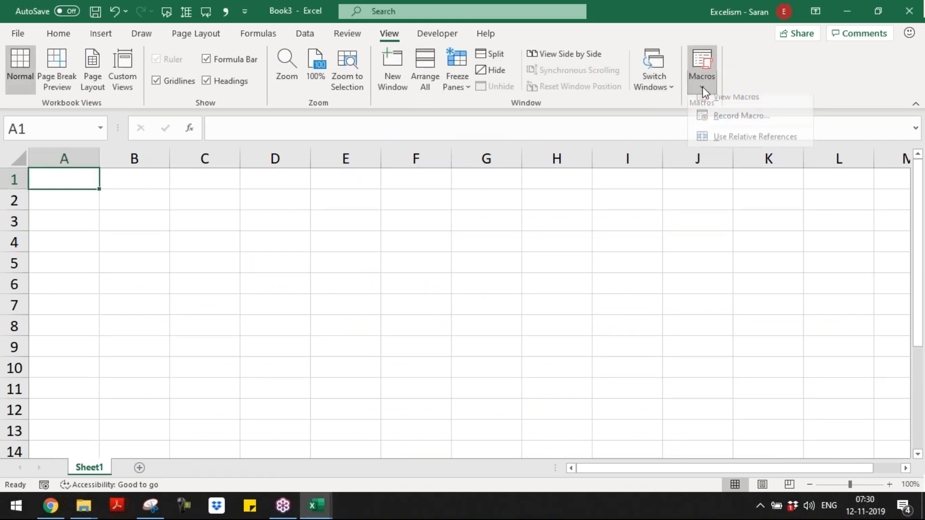
left_click(723, 124)
type("S")
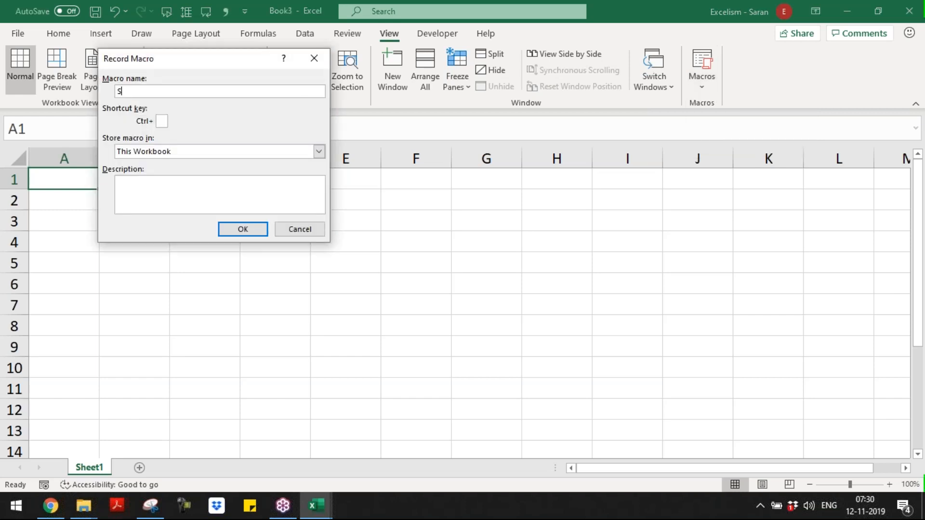
type("ample2")
key("BackSpace")
type("3")
key("Tab")
left_click(244, 230)
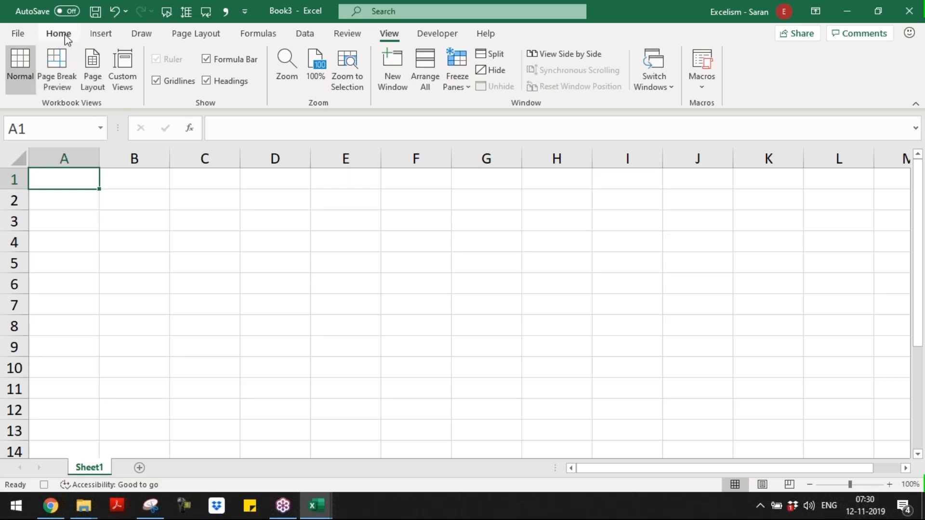
Step: Fill A1:B7 with light blue, C1:D7 with light orange and E1:F7 with light green, ending on cell A1
left_click_drag(86, 178, 151, 312)
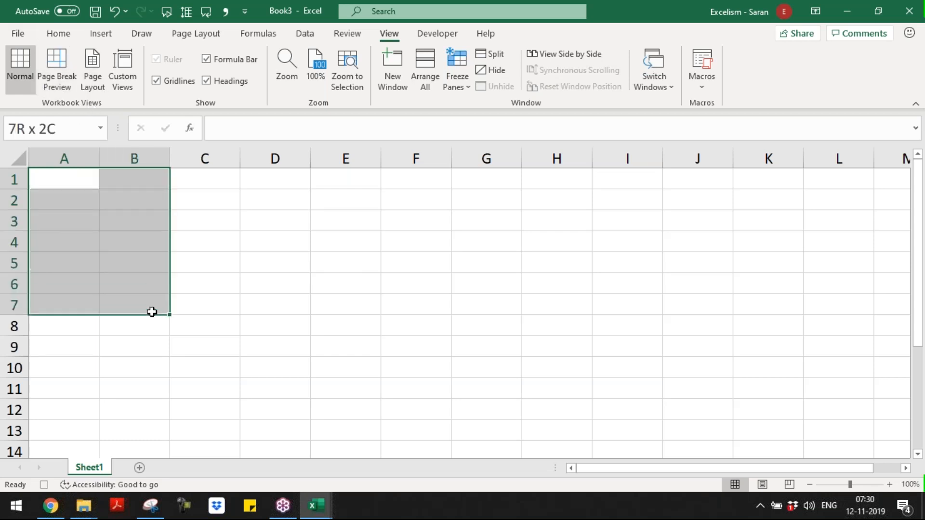
left_click(59, 35)
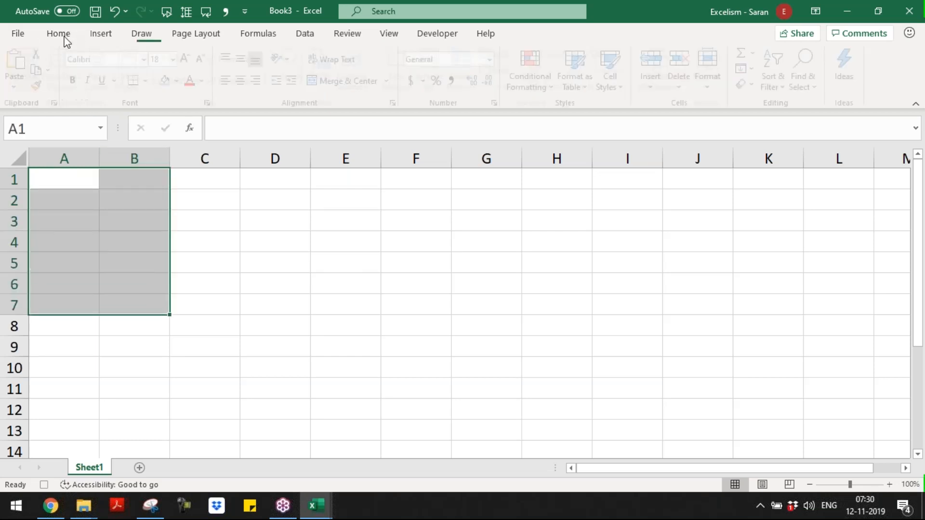
left_click(171, 80)
left_click_drag(207, 180, 296, 301)
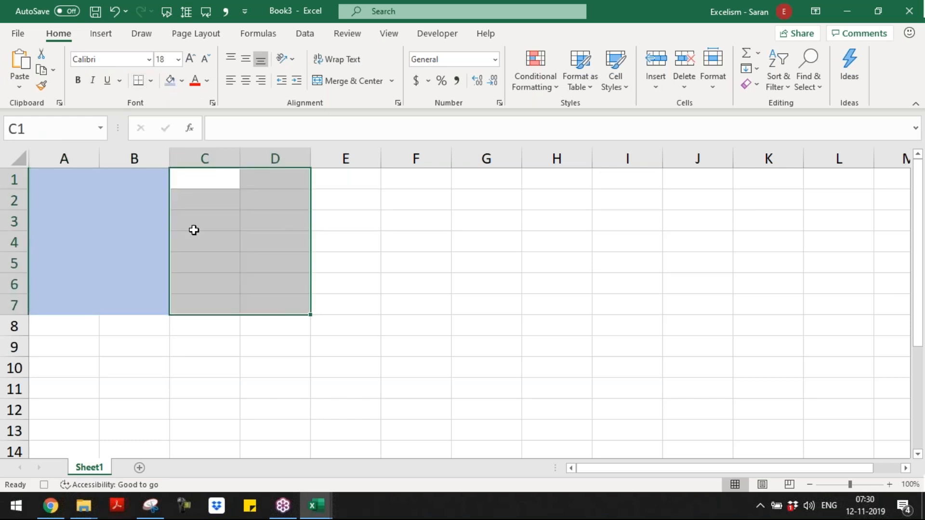
left_click(181, 80)
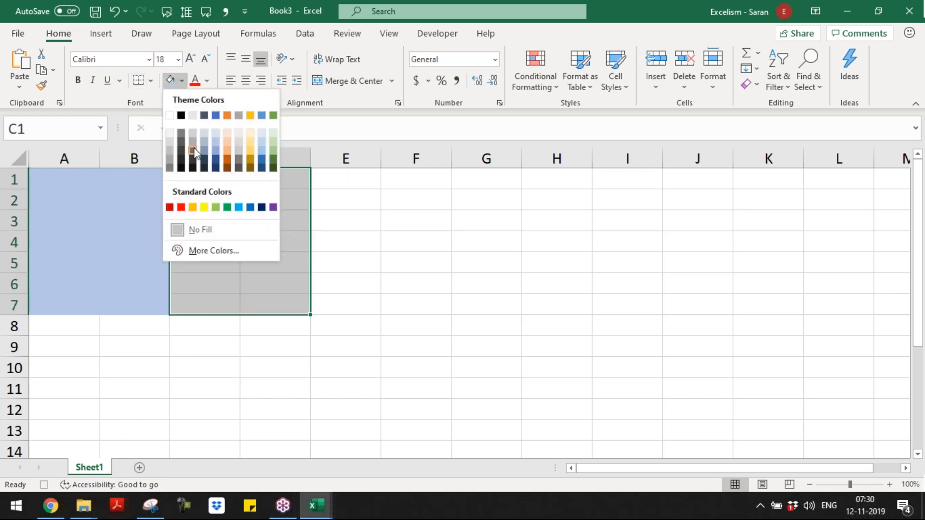
left_click(226, 151)
left_click_drag(356, 180, 435, 306)
left_click(182, 81)
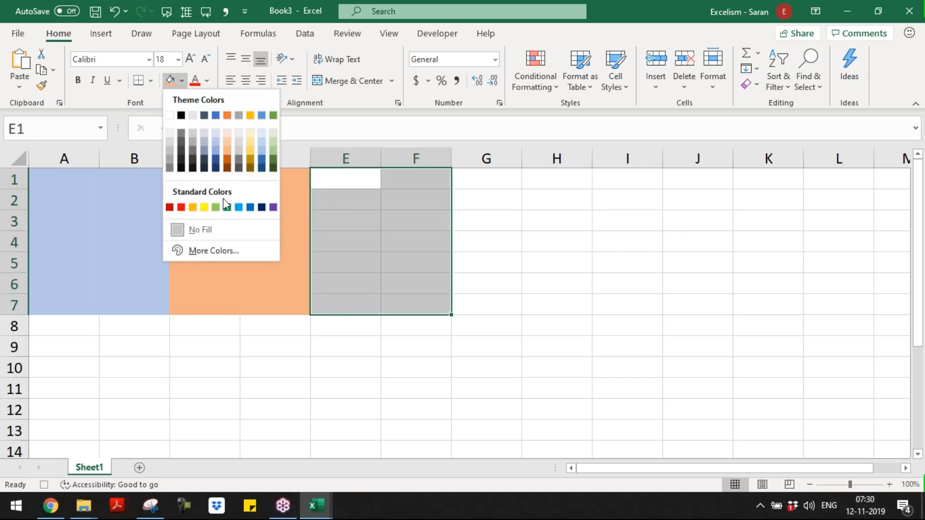
left_click(273, 142)
left_click(384, 269)
key("ctrl+Home")
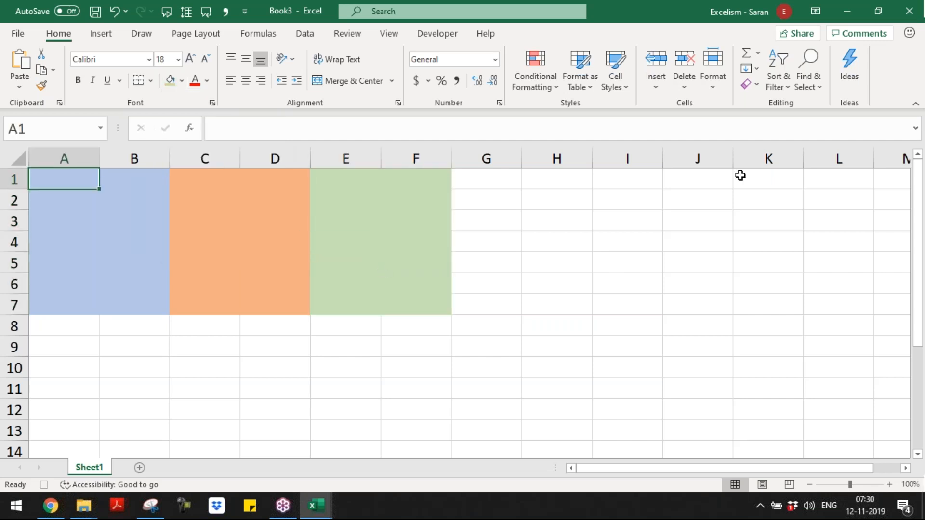
Step: Stop recording the macro
left_click(392, 35)
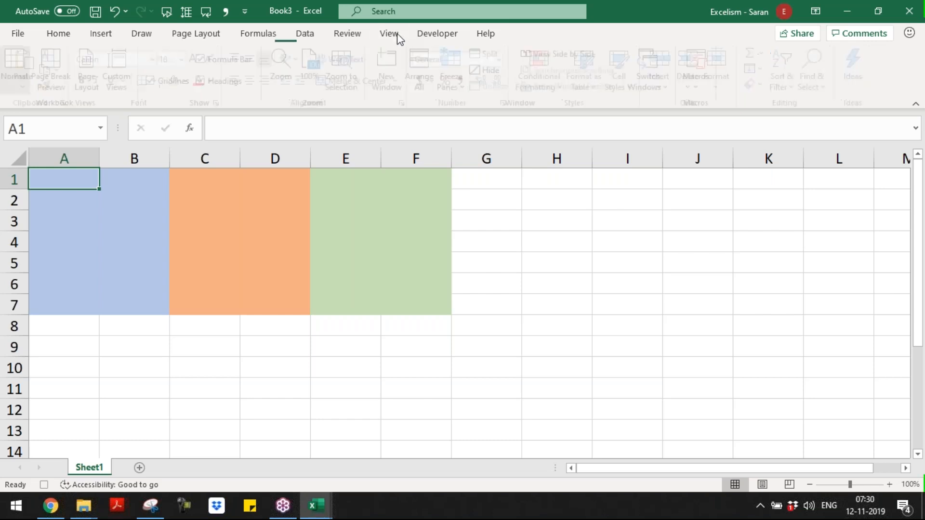
left_click(708, 91)
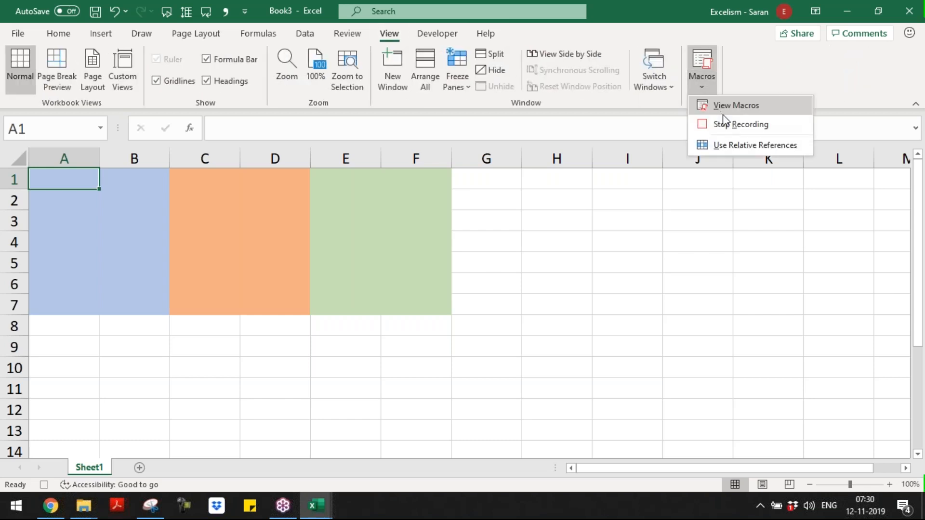
left_click(730, 127)
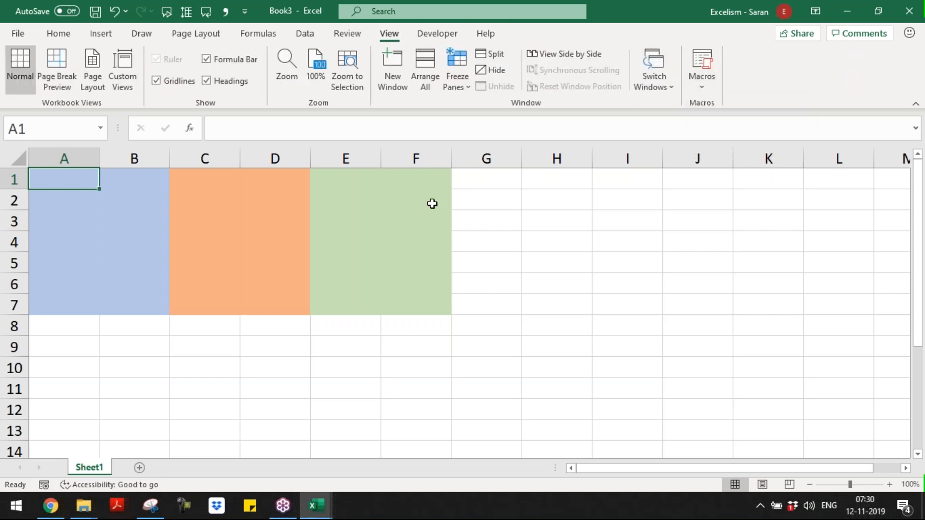
Step: Look through the recorded Sample3 code in the Visual Basic editor, then close the editor
left_click(702, 60)
left_click(379, 110)
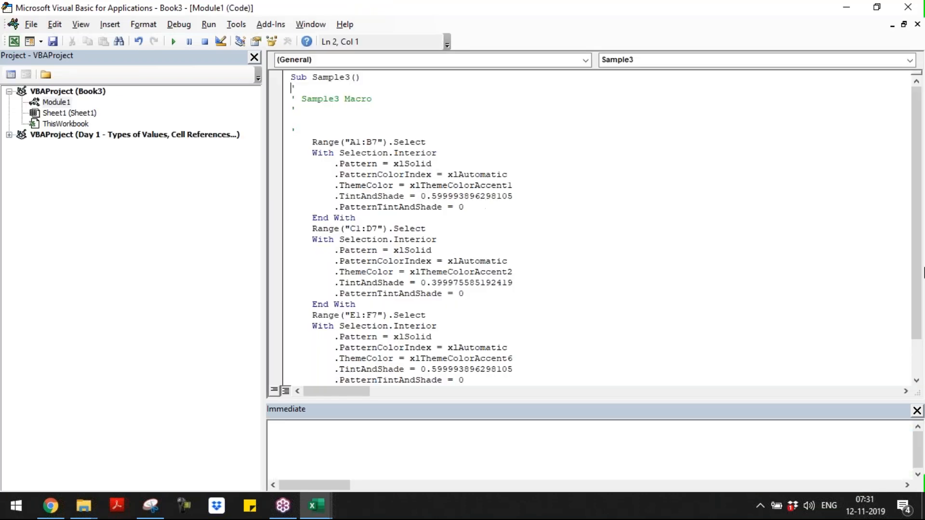
scroll(922, 354, "down", 2)
scroll(922, 354, "up", 2)
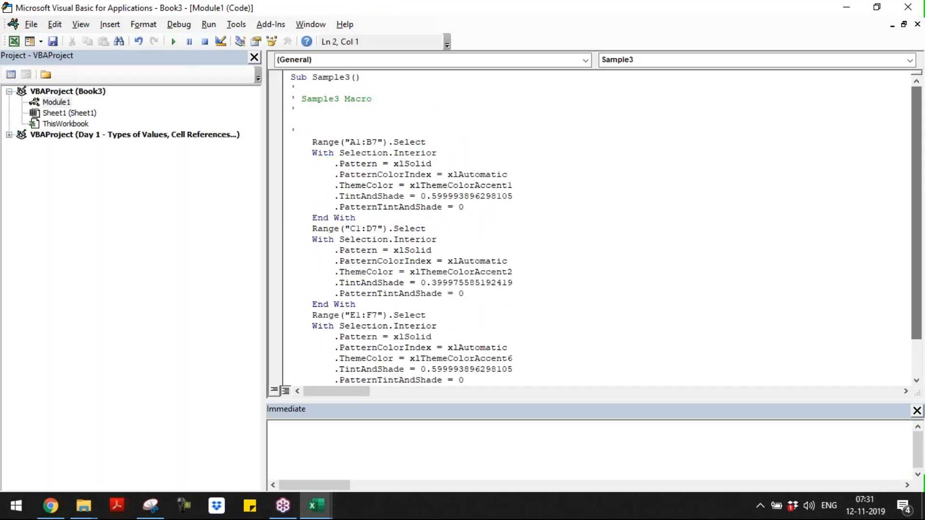
left_click(904, 14)
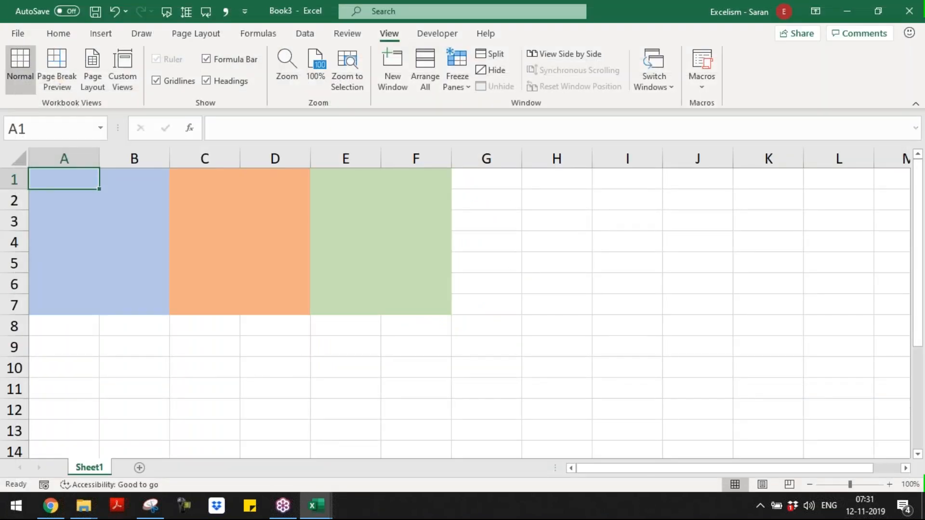
Step: Save the workbook in the Batch 9 folder as the Excel Macro-Enabled Workbook (*.xlsm) "Macro instead Add-in"
key("F12")
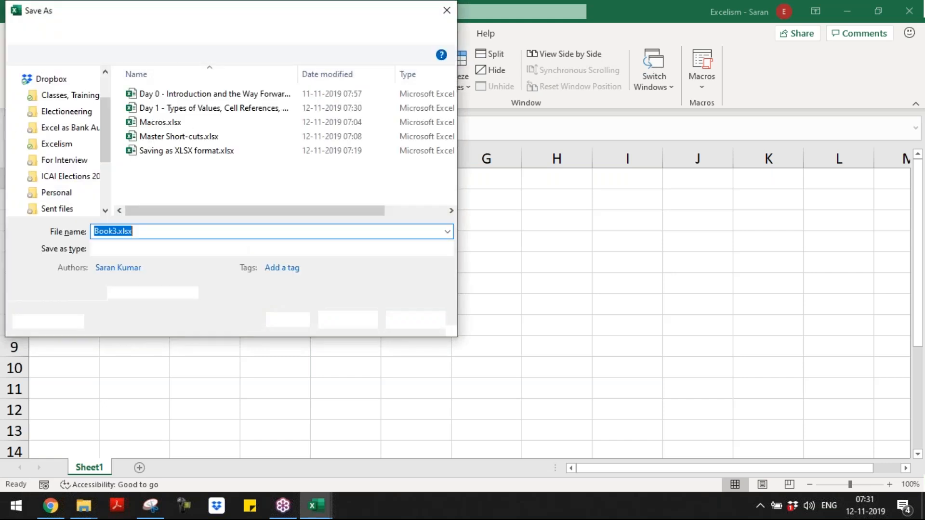
left_click(205, 245)
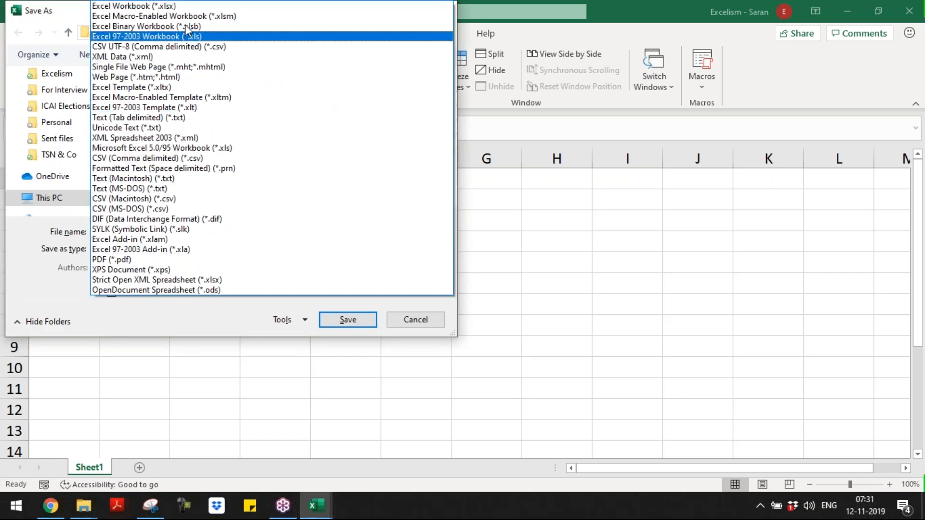
left_click(190, 17)
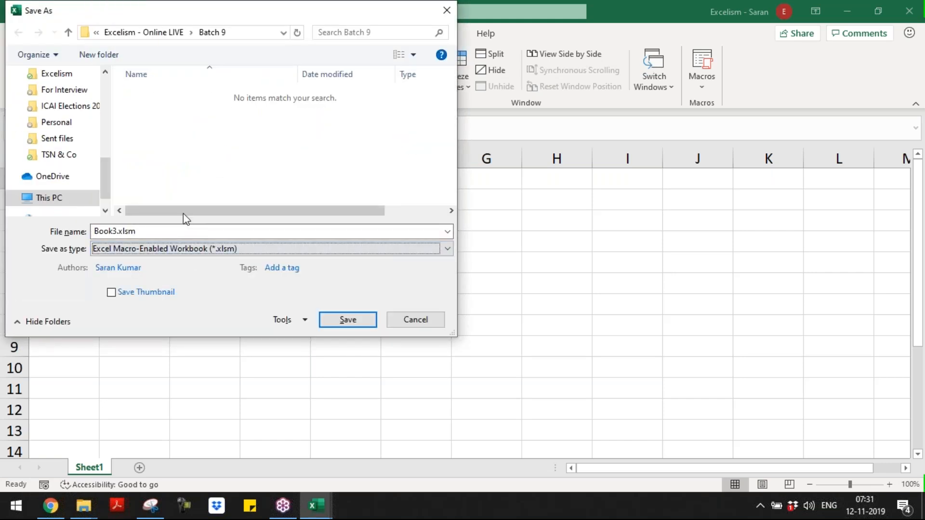
type("Macro ")
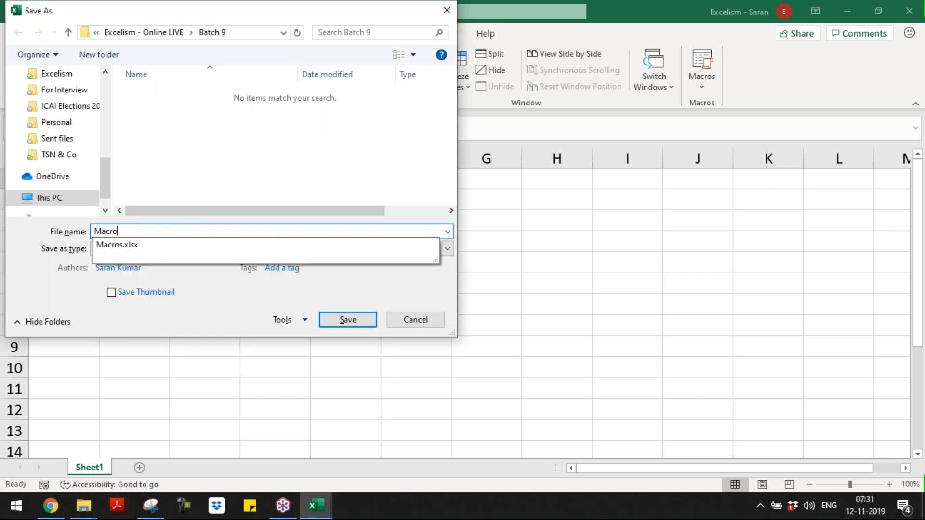
type("instead")
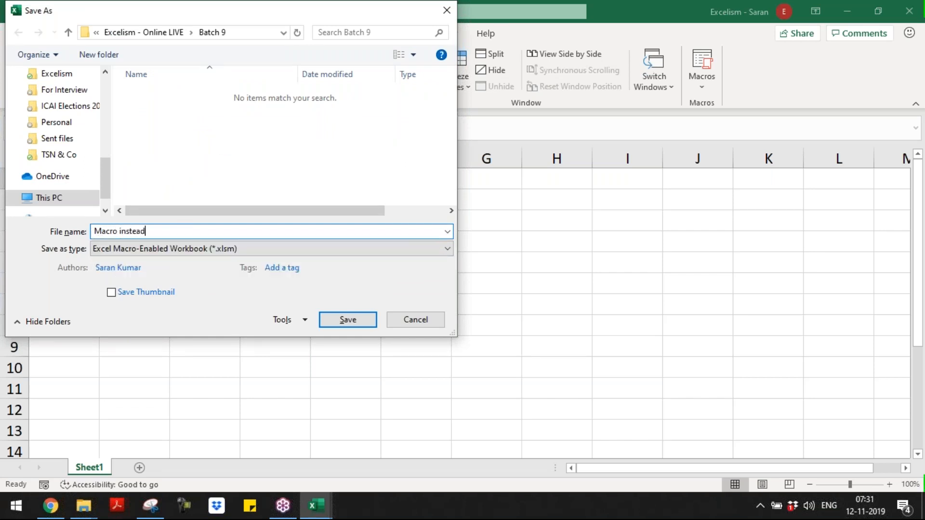
type(" Add-in")
key("Return")
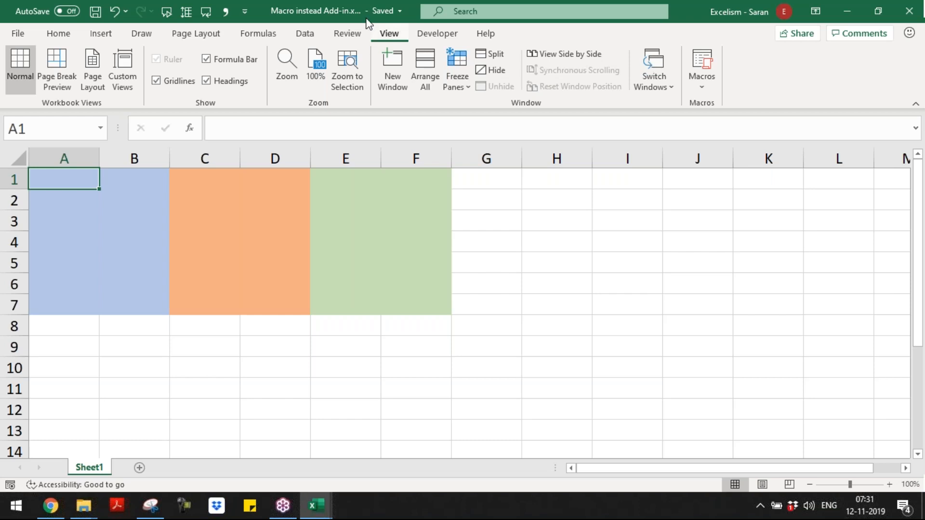
Step: Close the Macro instead Add-in workbook and check the macro list from the Day 1 workbook
left_click(399, 11)
left_click(435, 309)
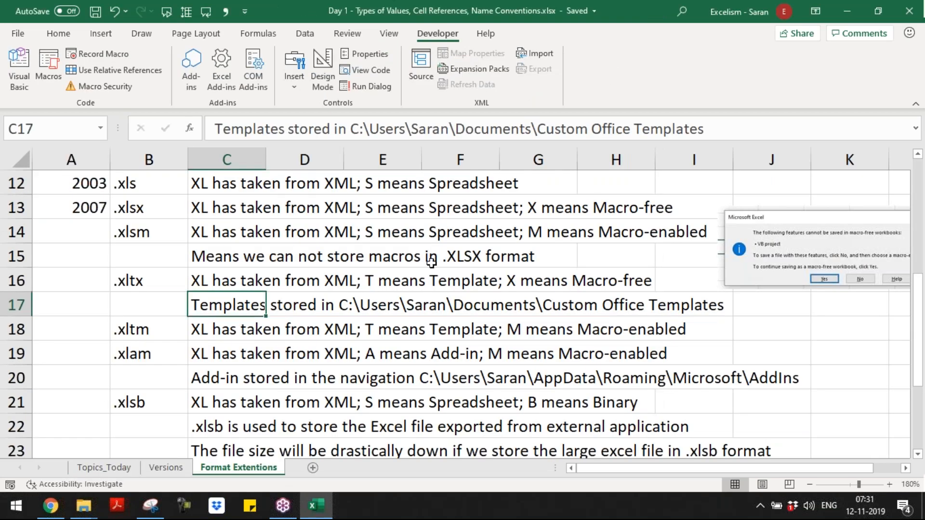
left_click(389, 34)
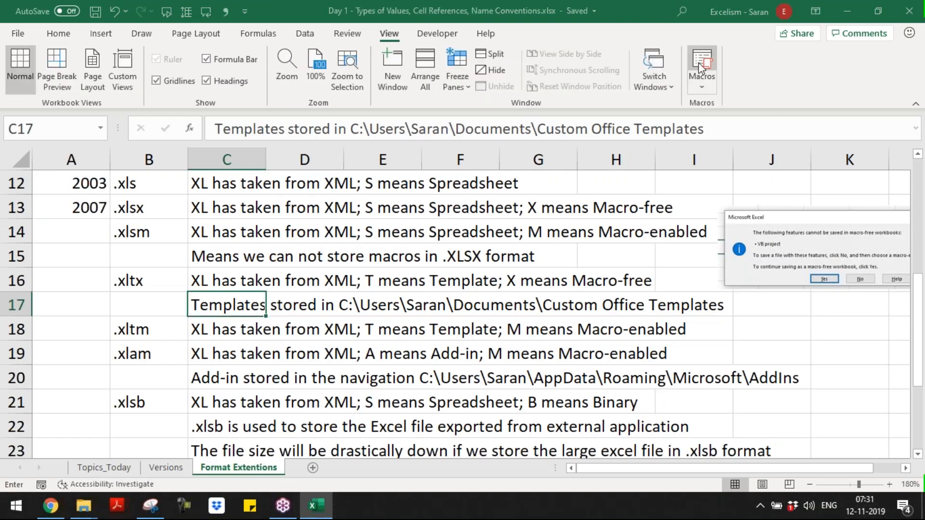
left_click(701, 68)
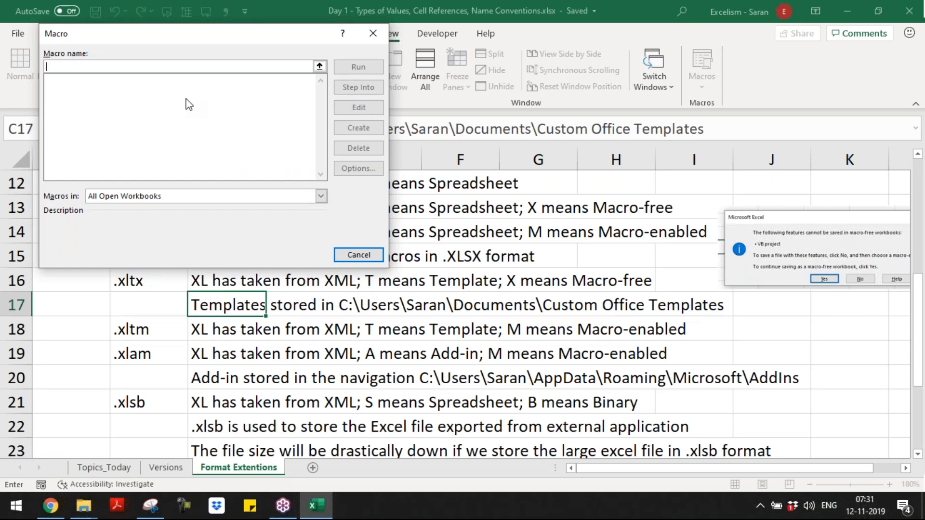
key("Escape")
Step: Switch to the Batch 9 folder in File Explorer and open Macro instead Add-in.xlsm in Excel
key("alt+Tab")
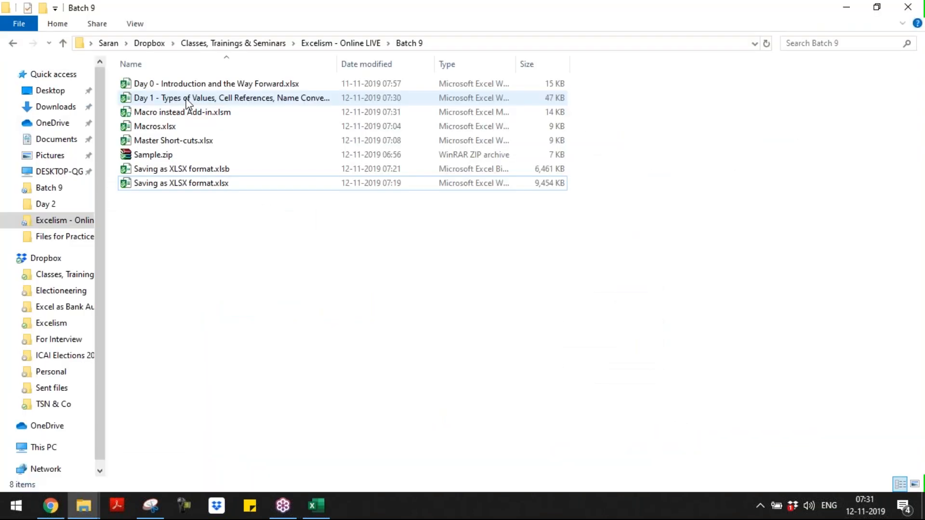
key("Down")
key("Up")
key("Up")
key("Up")
key("Up")
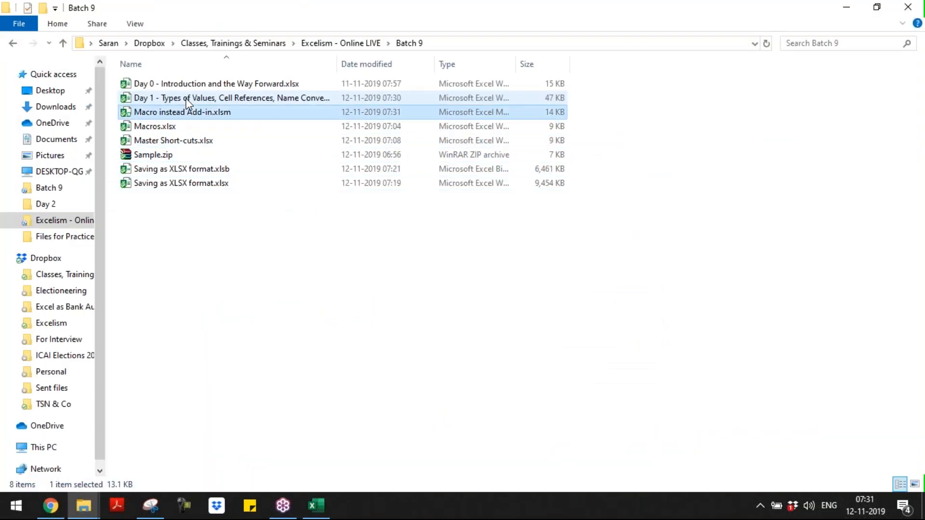
key("Return")
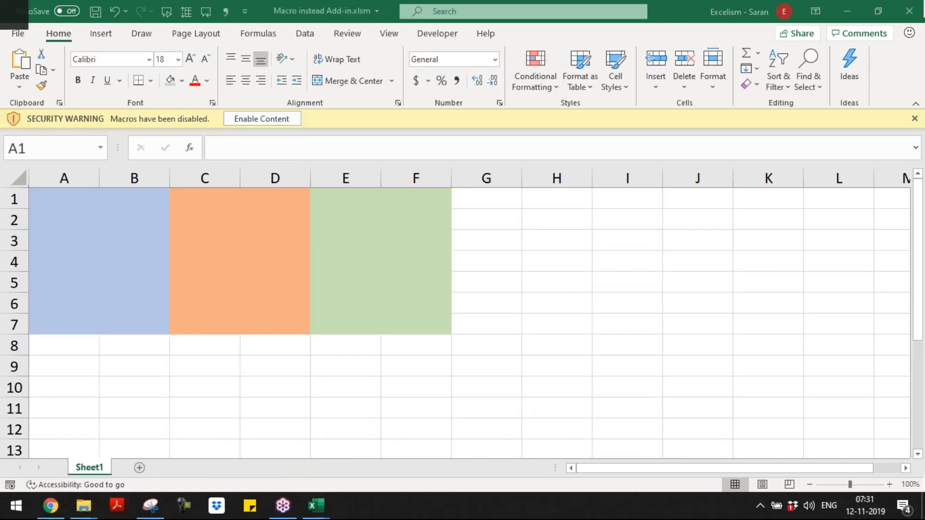
Step: Return to the Day 1 workbook and check which macros are available from all open workbooks
key("alt+Tab")
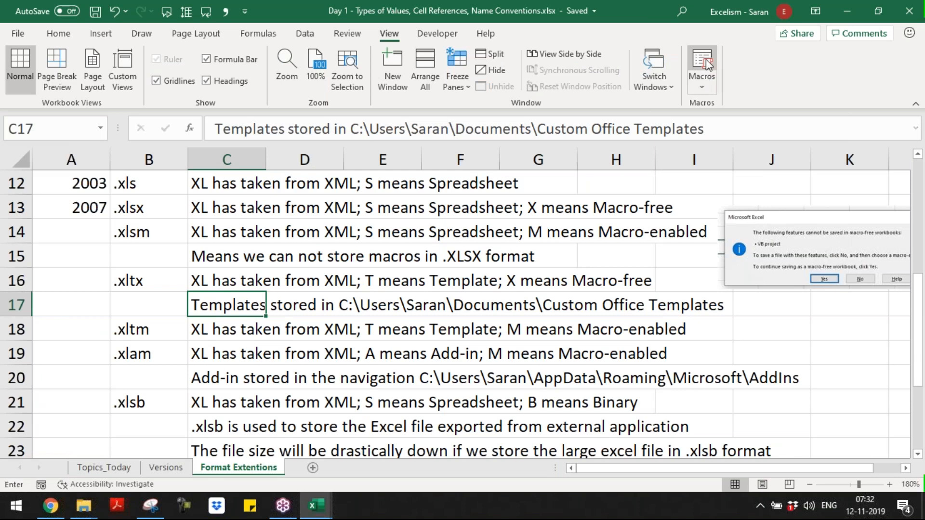
left_click(703, 61)
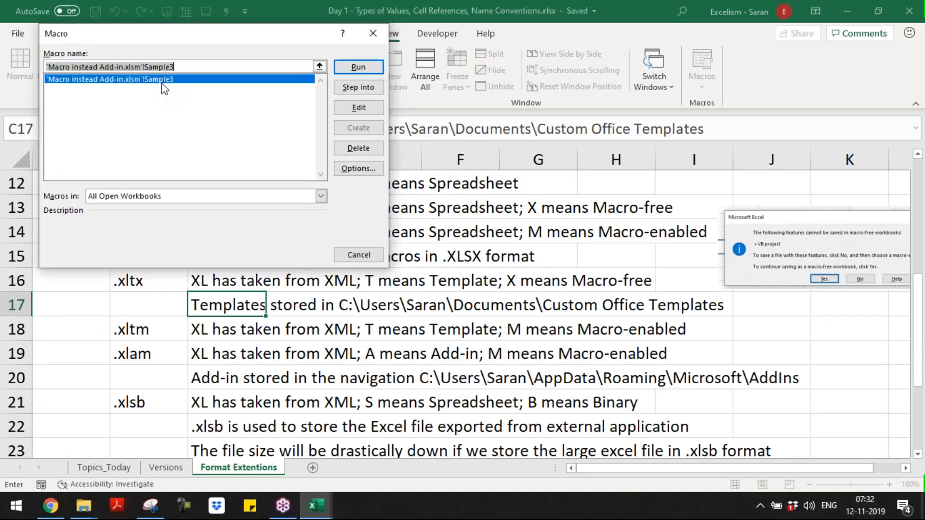
left_click(373, 34)
Step: Close Macro instead Add-in.xlsm, go back to the Day 1 workbook, and switch to the Batch 9 folder in File Explorer
key("alt+Tab")
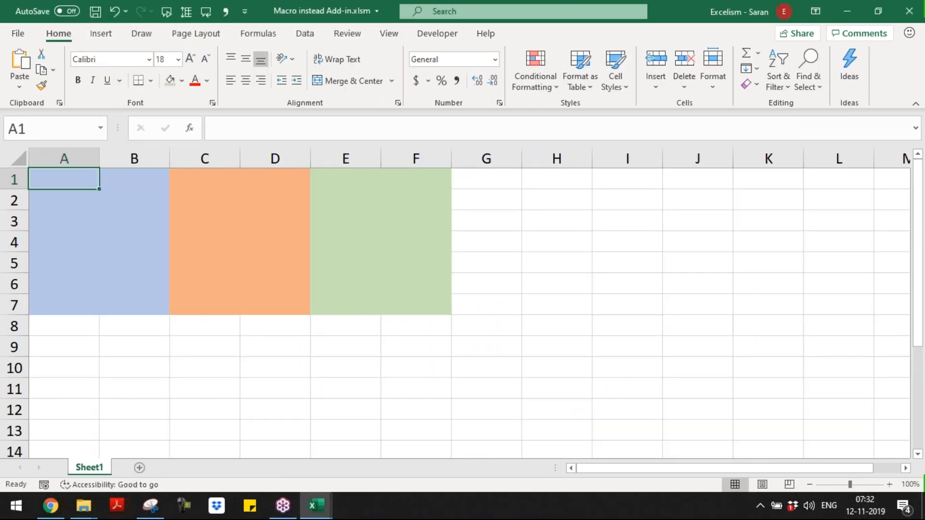
key("alt+Tab")
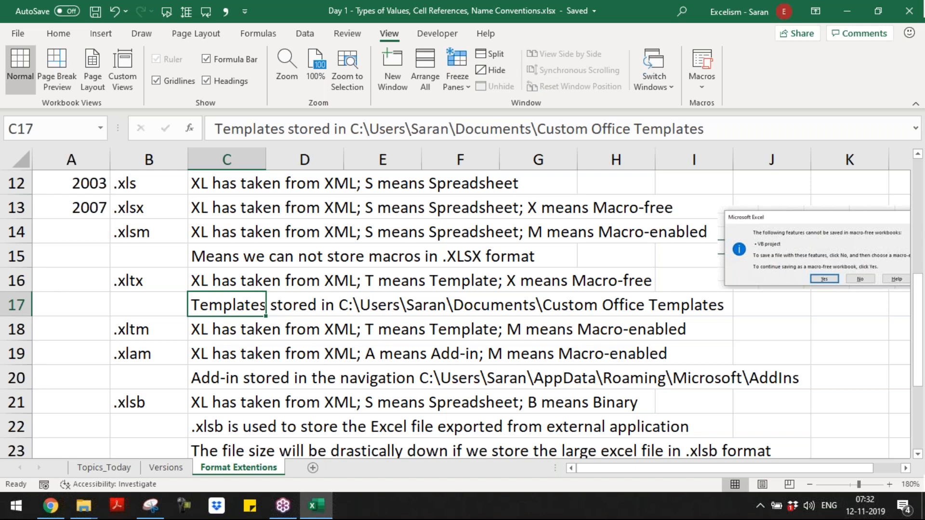
key("alt+Tab")
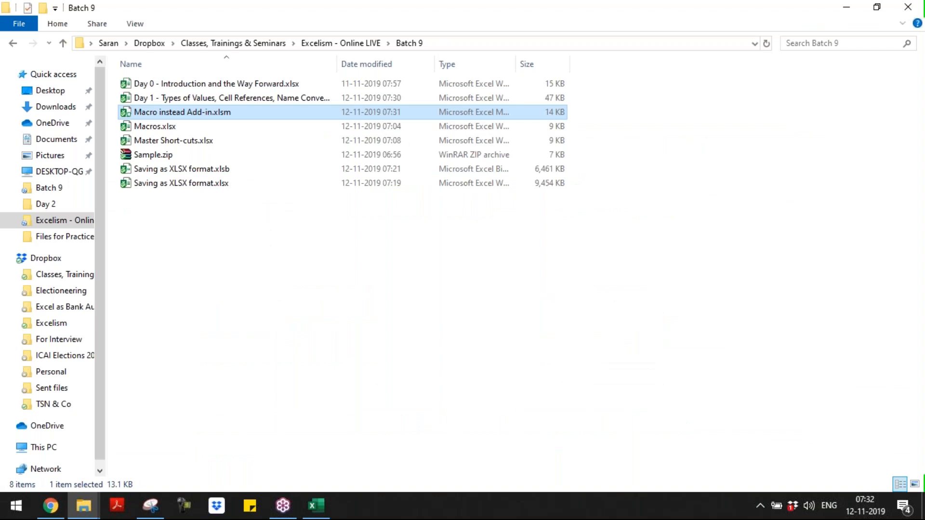
Step: Return to the Macro instead Add-in workbook in Excel and save it as an Excel Add-in (*.xlam) named "Macro as Add-in" in the AddIns folder
key("alt+Tab")
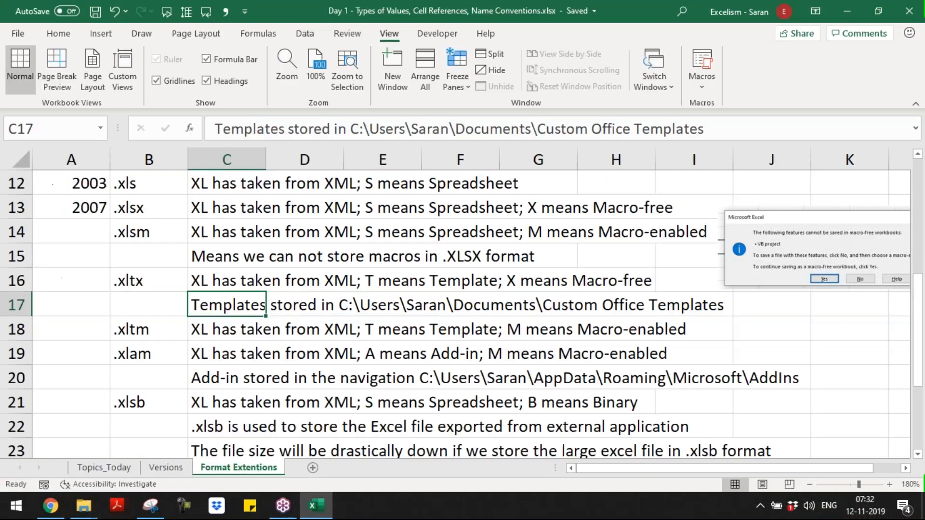
left_click(454, 272)
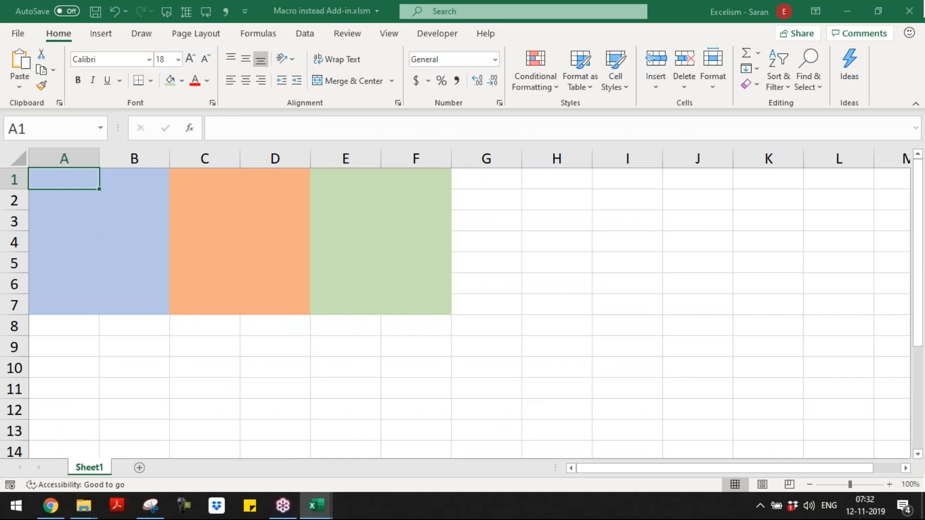
key("F12")
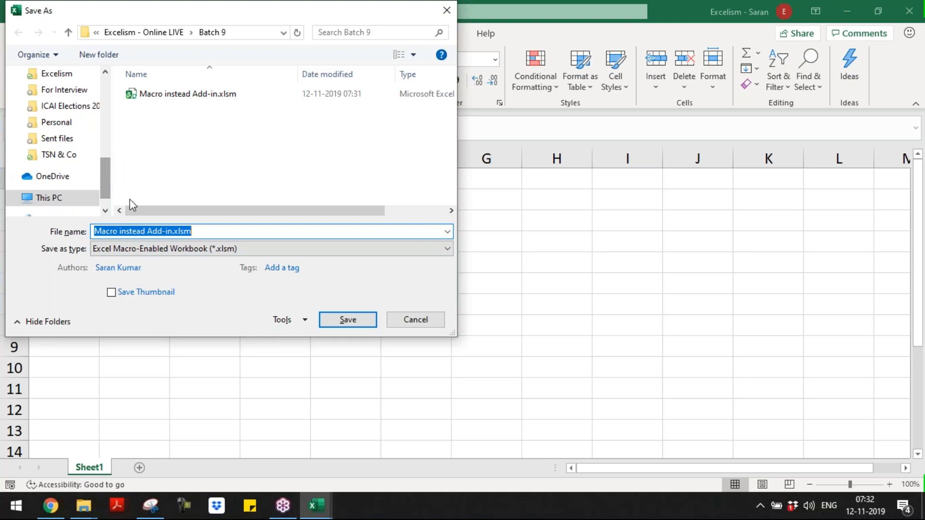
left_click(178, 248)
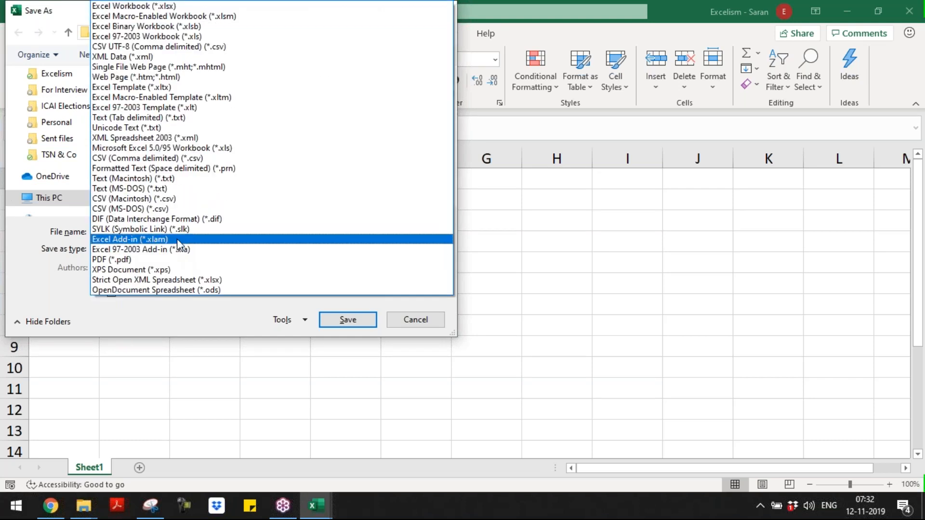
left_click(177, 239)
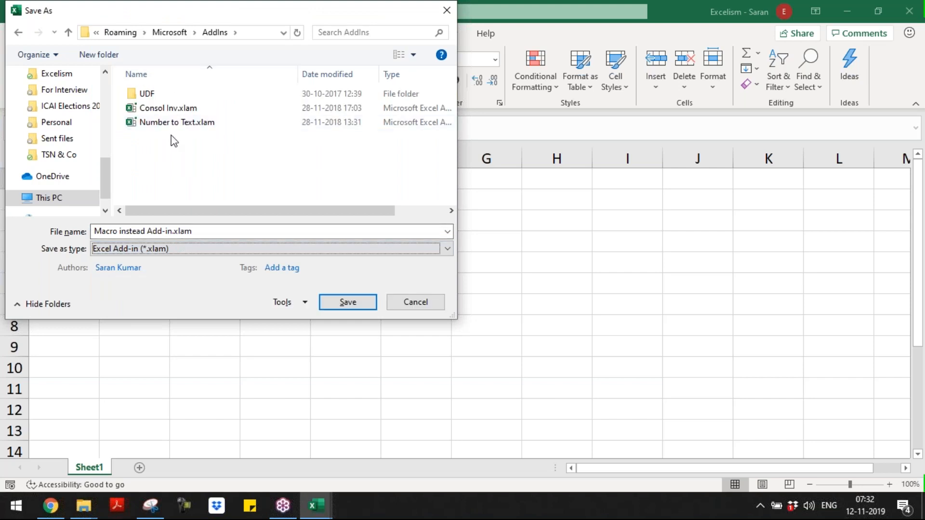
left_click(202, 231)
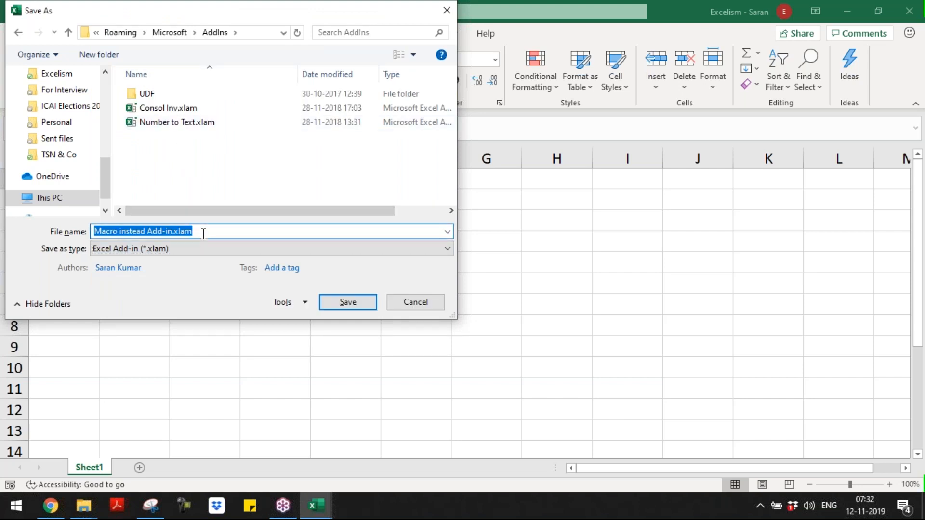
type("Macro ")
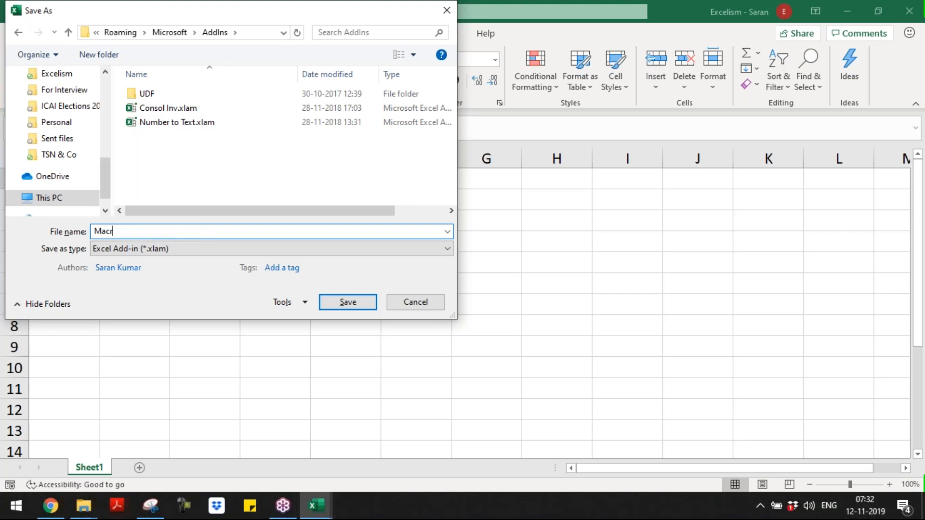
type("as Add-in")
key("Return")
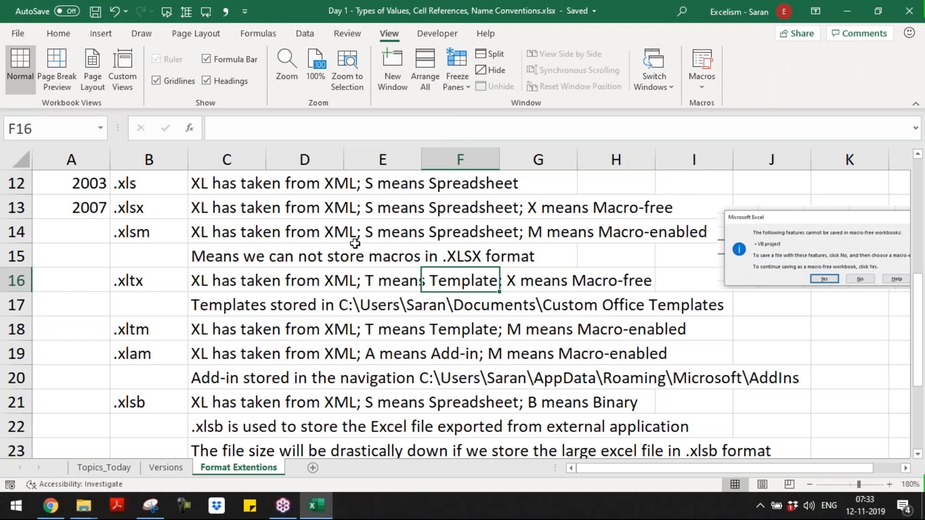
Step: Try to load Macro as Add-in.xlam from the AddIns folder as a COM add-in, with all file types shown
left_click(439, 33)
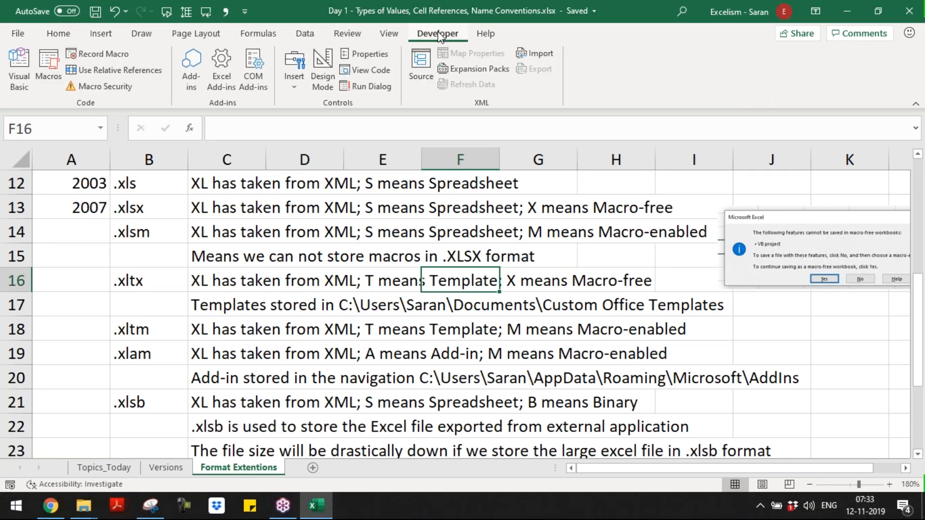
left_click(254, 72)
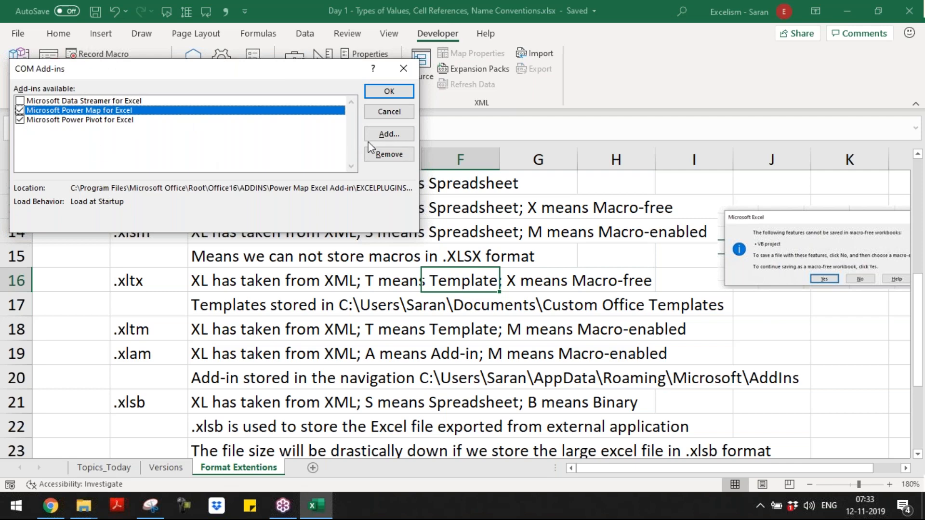
left_click(386, 135)
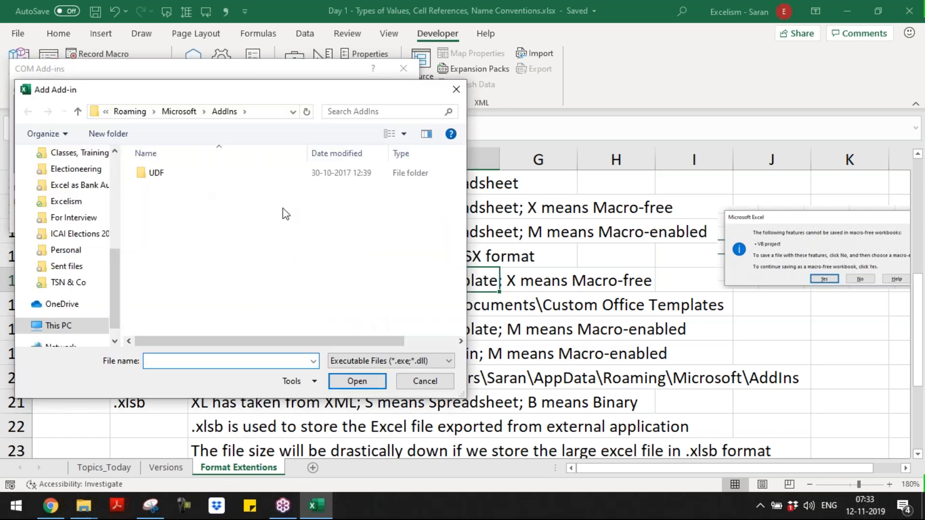
left_click(188, 115)
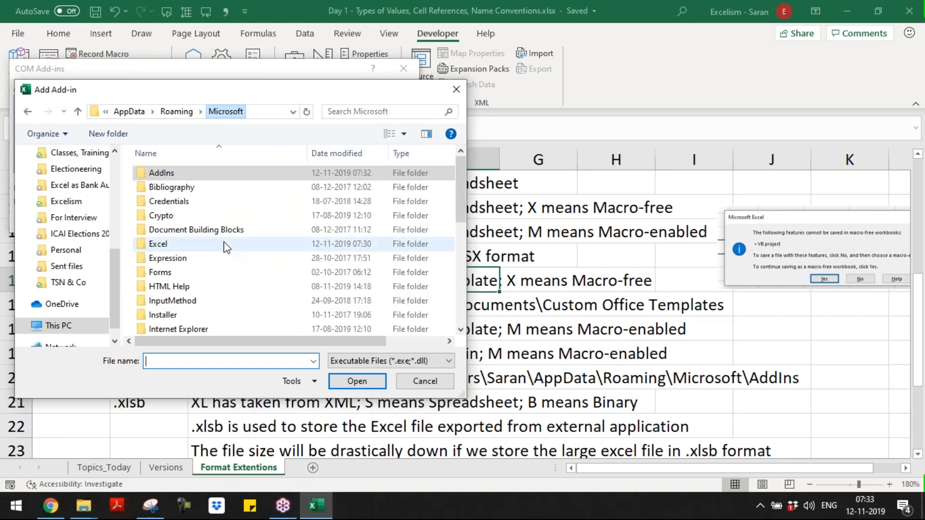
double_click(210, 179)
left_click(340, 362)
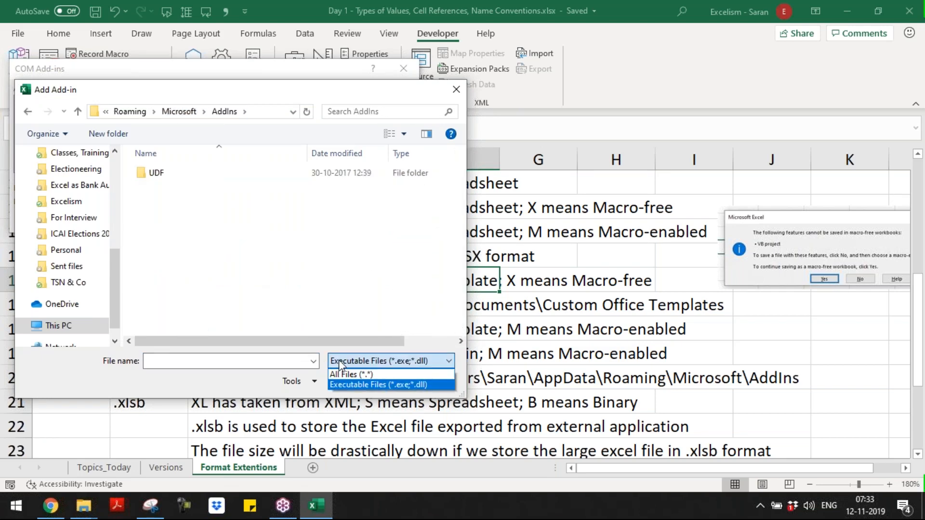
left_click(343, 374)
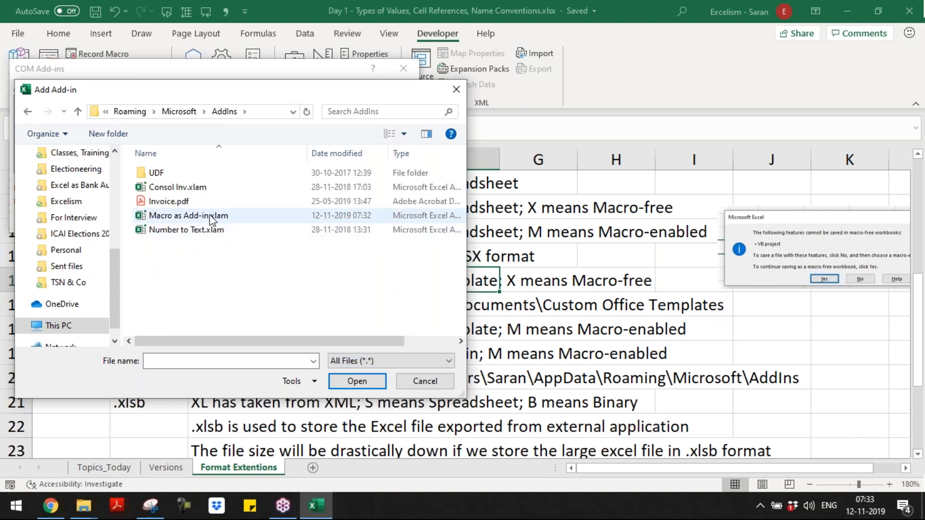
left_click(211, 217)
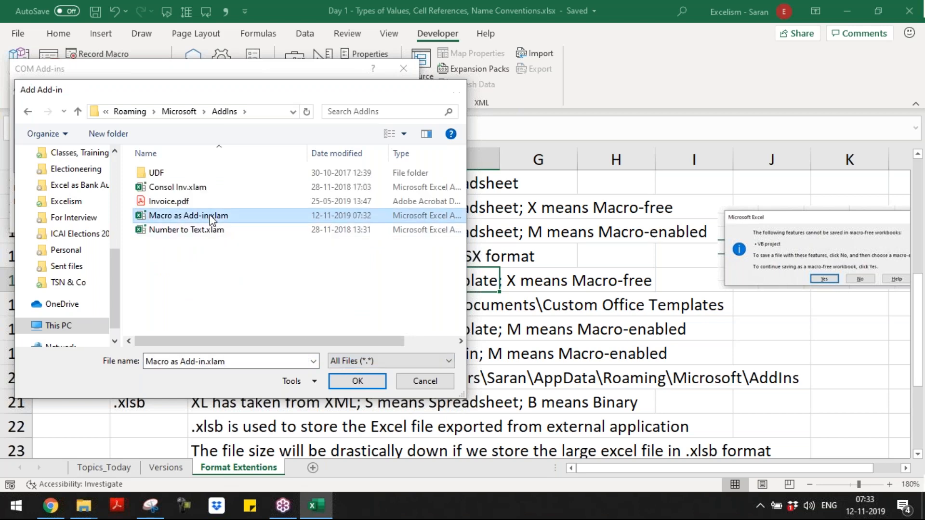
double_click(211, 218)
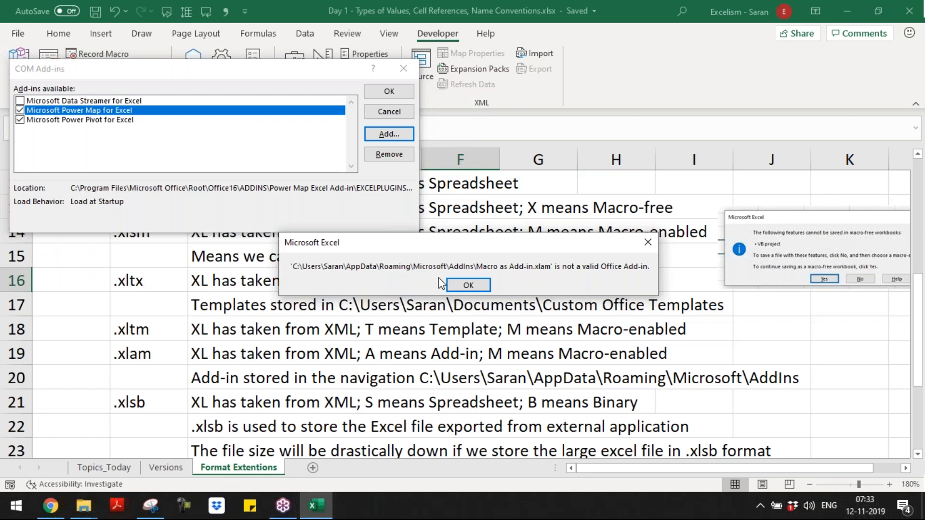
left_click(468, 285)
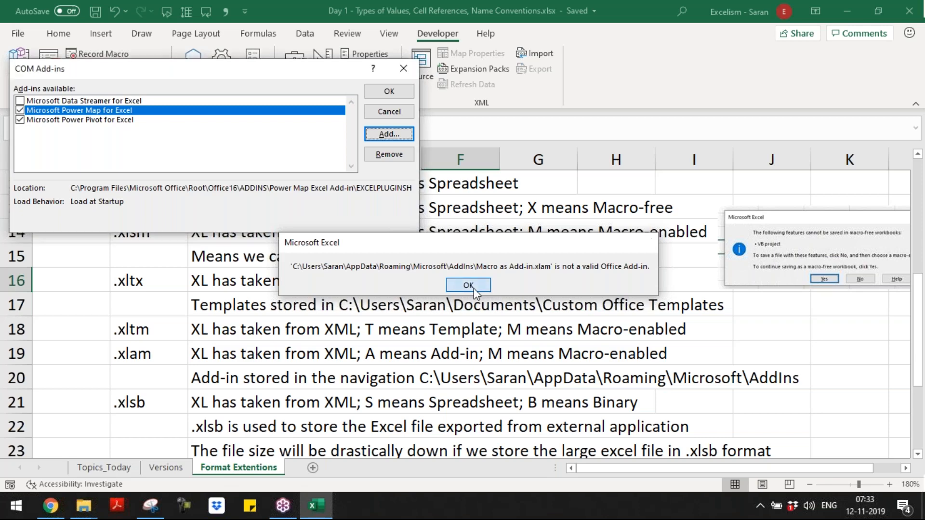
Step: Try to load Consol Inv.xlam from the AddIns folder as a COM add-in, then leave the COM add-ins settings
left_click(389, 134)
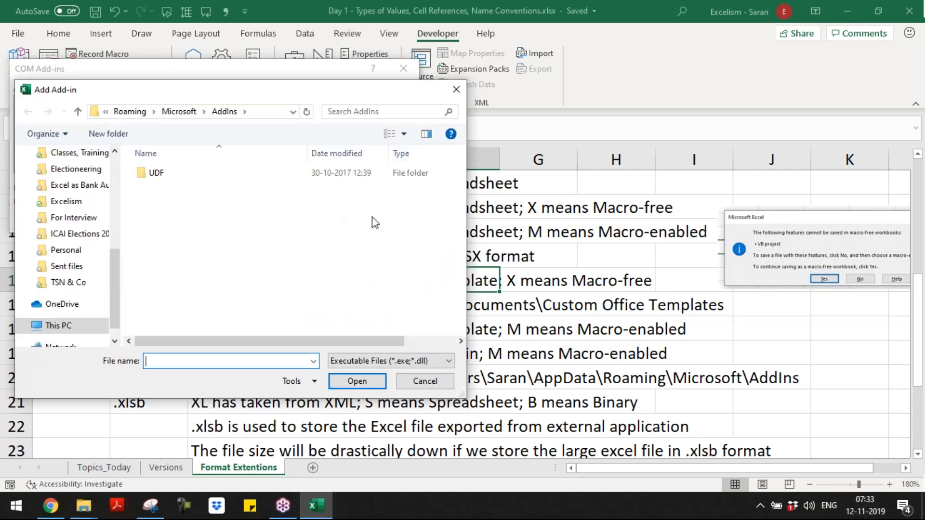
left_click(187, 114)
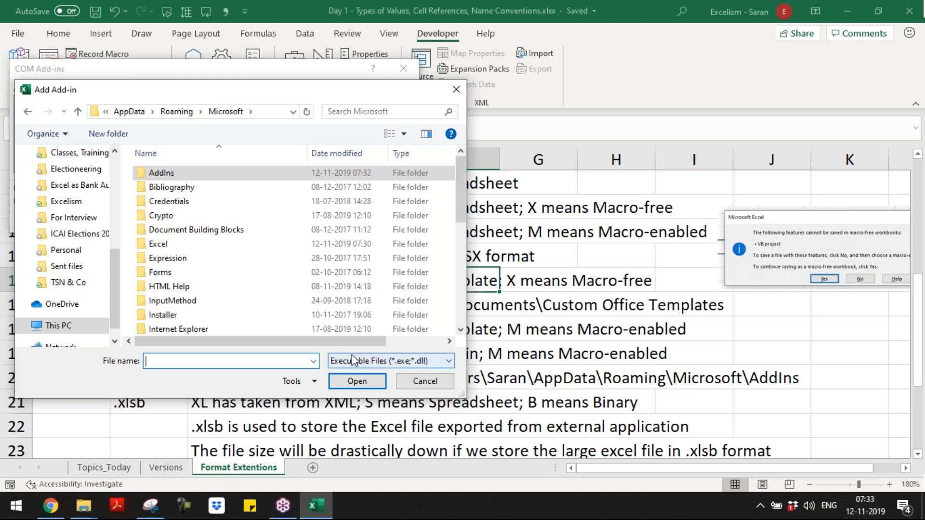
left_click_drag(459, 193, 459, 144)
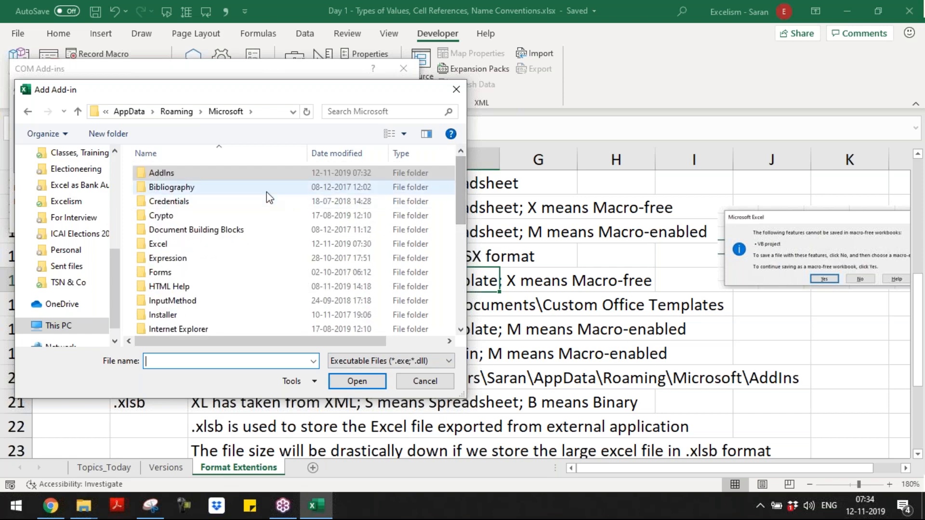
double_click(245, 174)
double_click(244, 175)
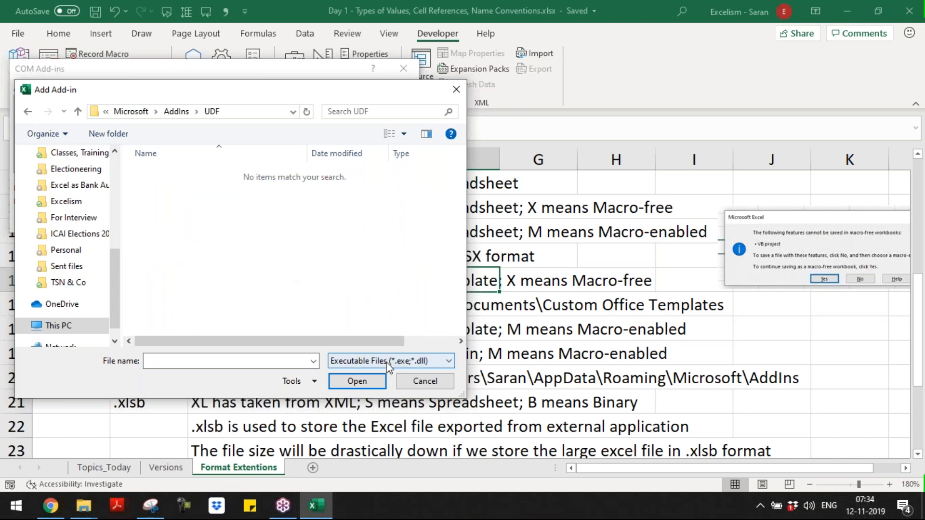
left_click(177, 111)
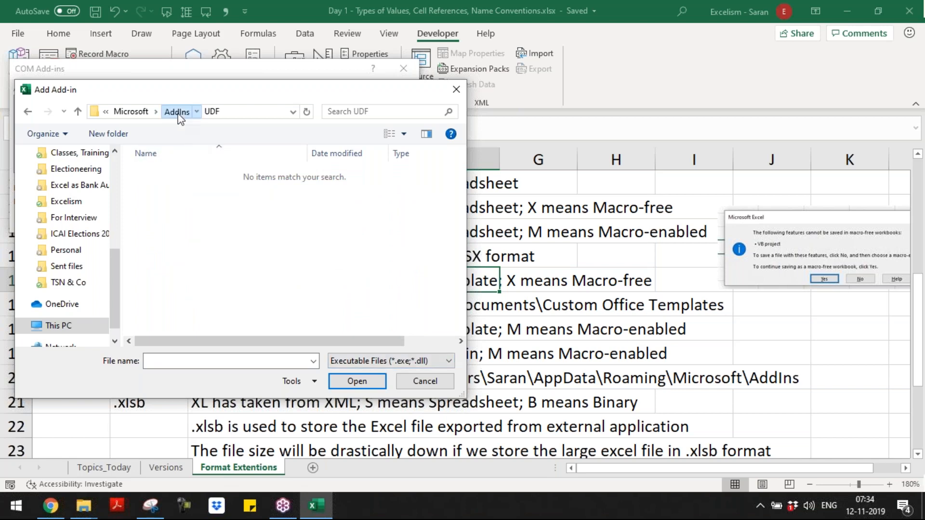
left_click(404, 362)
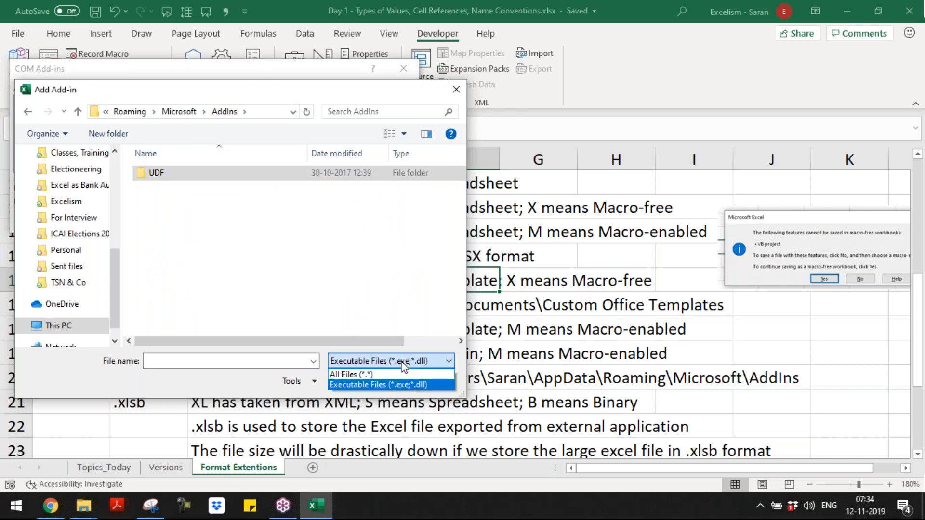
left_click(367, 371)
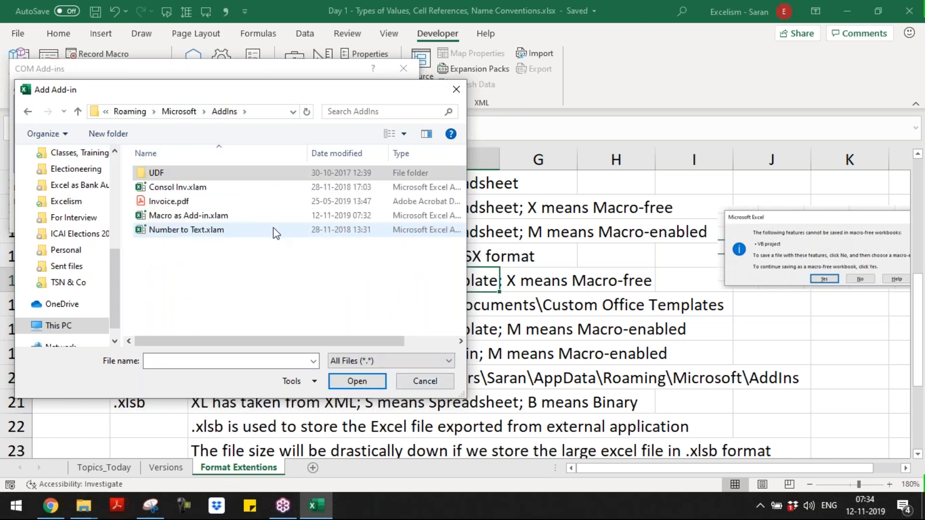
double_click(240, 189)
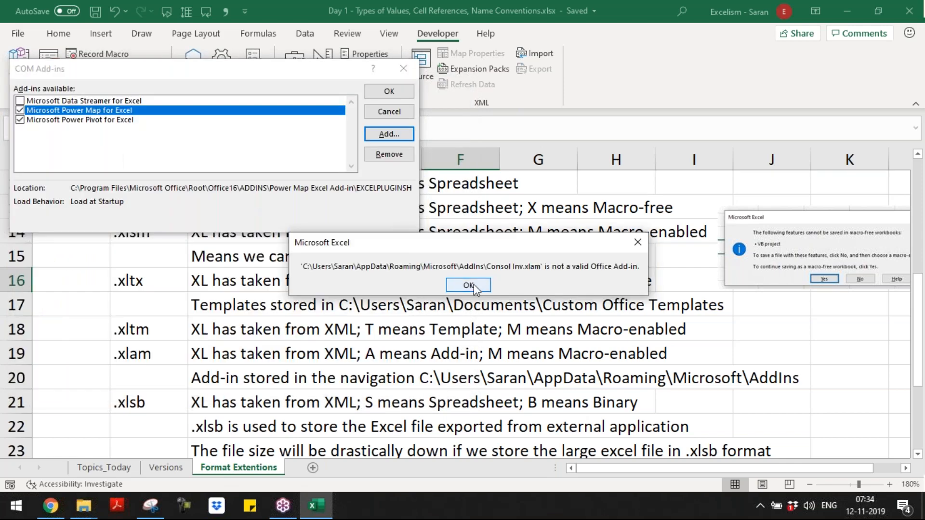
left_click(475, 287)
key("Escape")
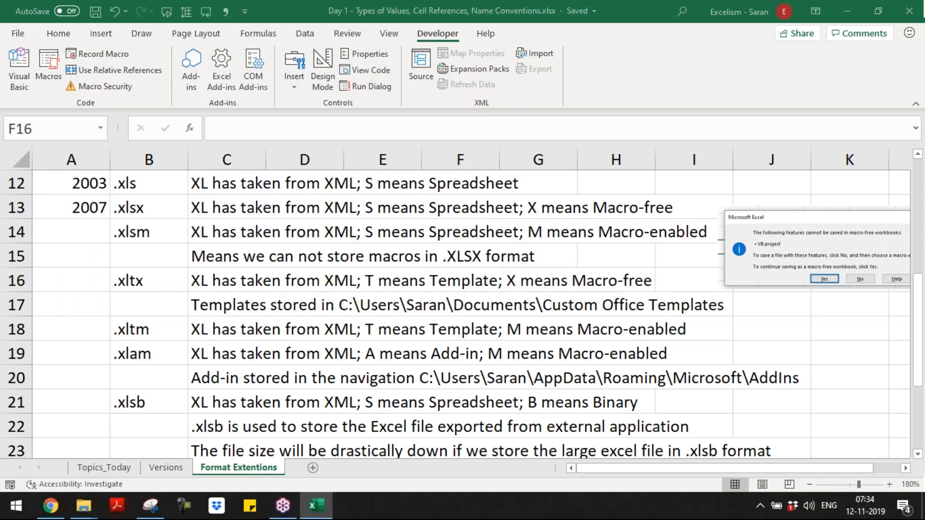
key("alt+Tab")
key("alt+Tab")
key("alt+Tab")
key("alt+shift+Tab")
key("alt+shift+Tab")
key("alt+shift+Tab")
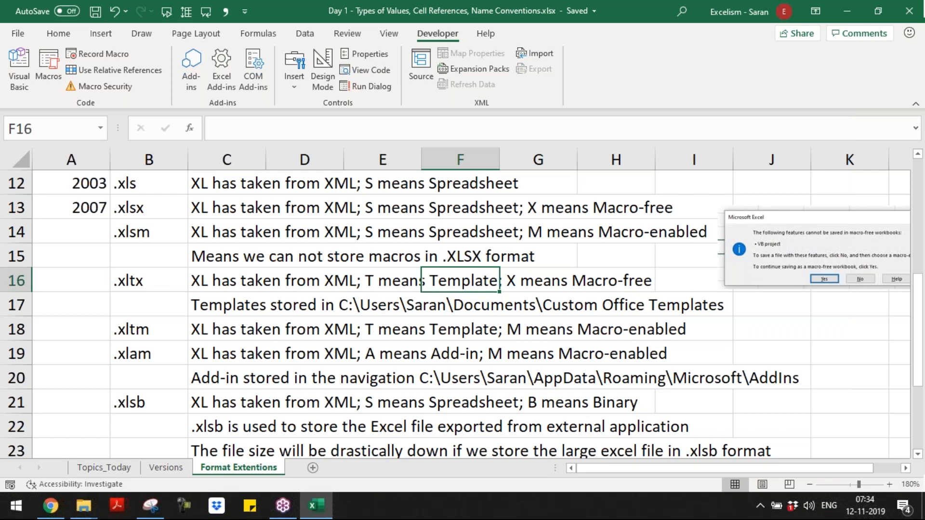
key("F12")
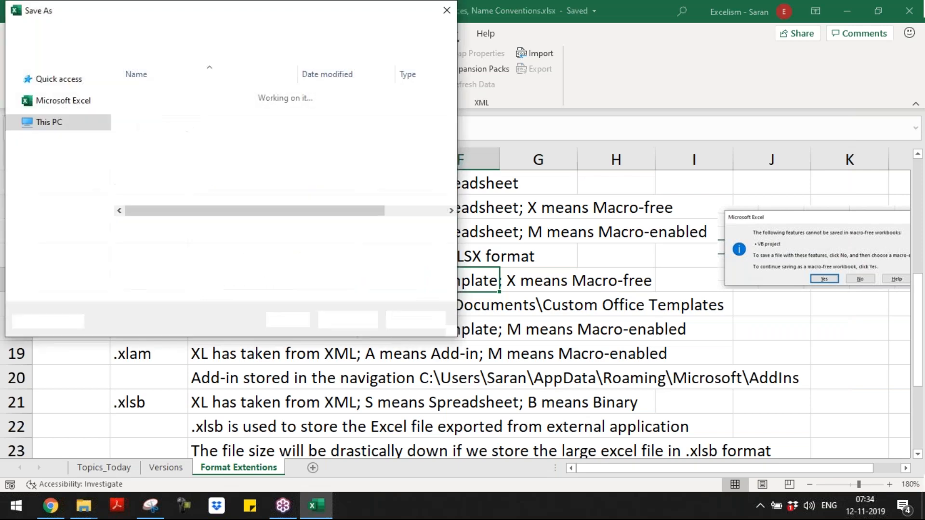
left_click(259, 248)
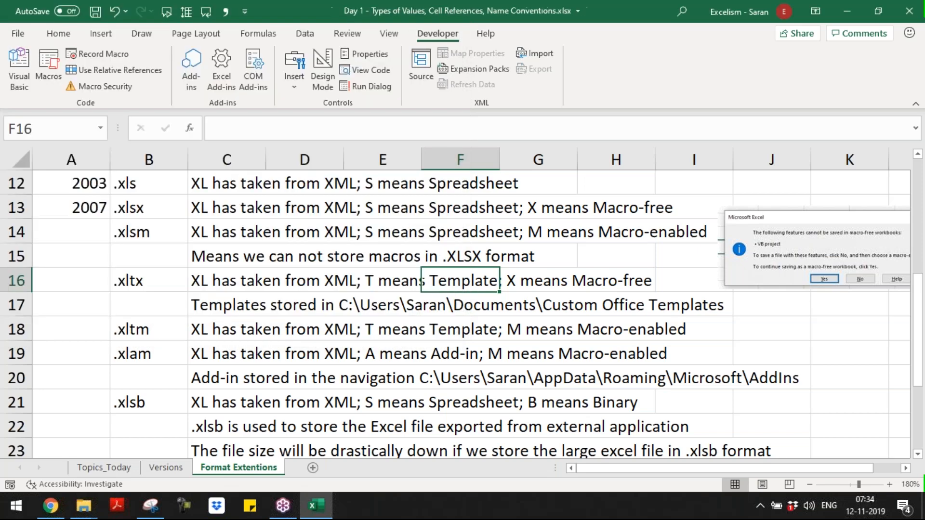
Step: Switch to the Macro instead Add-in workbook and save it as an Excel 97-2003 Add-in (*.xla), accepting the compatibility check
key("alt+Tab")
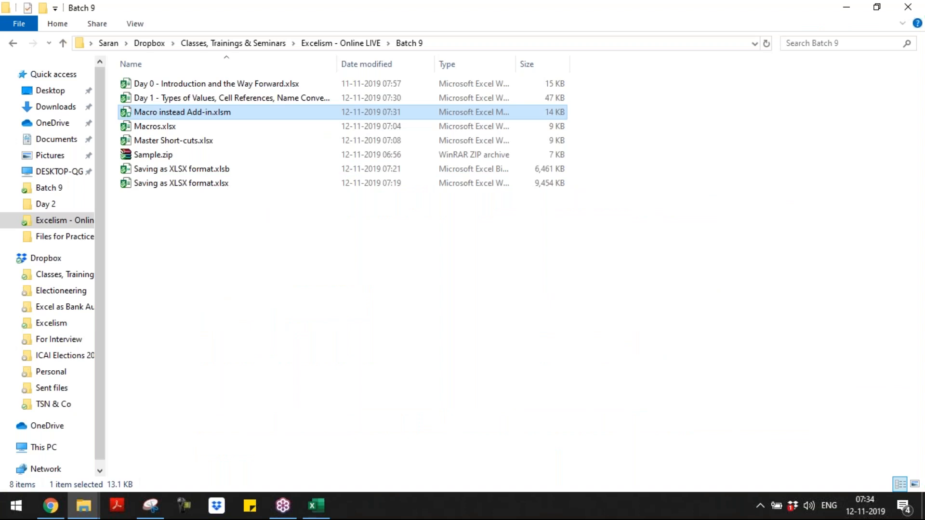
key("alt+Tab")
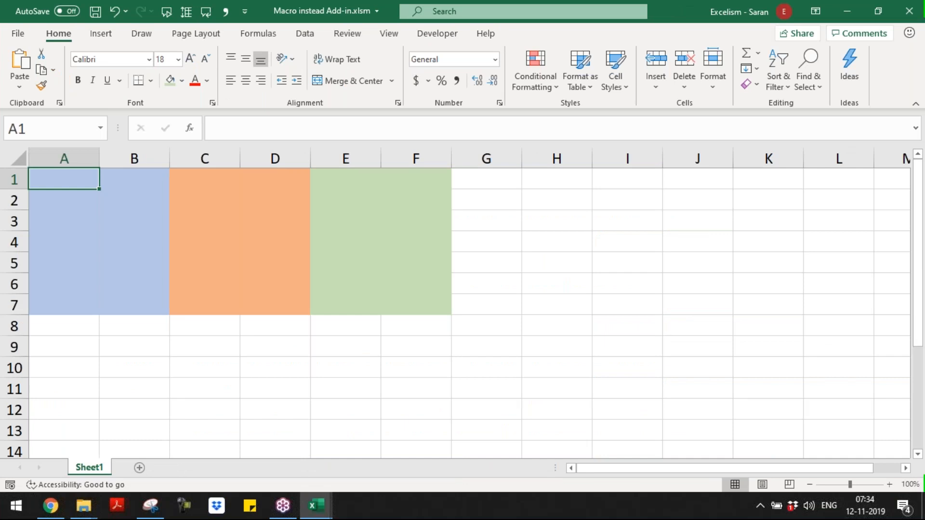
key("F12")
left_click(280, 246)
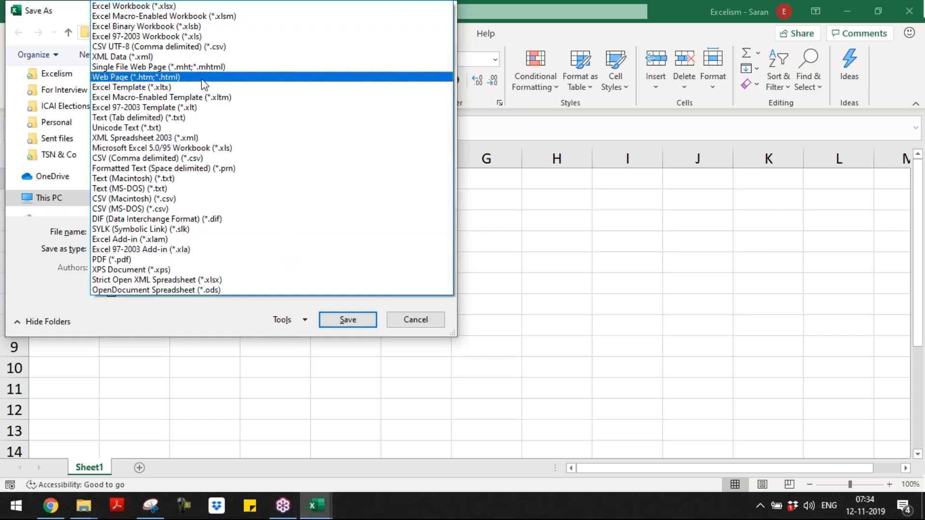
left_click(205, 249)
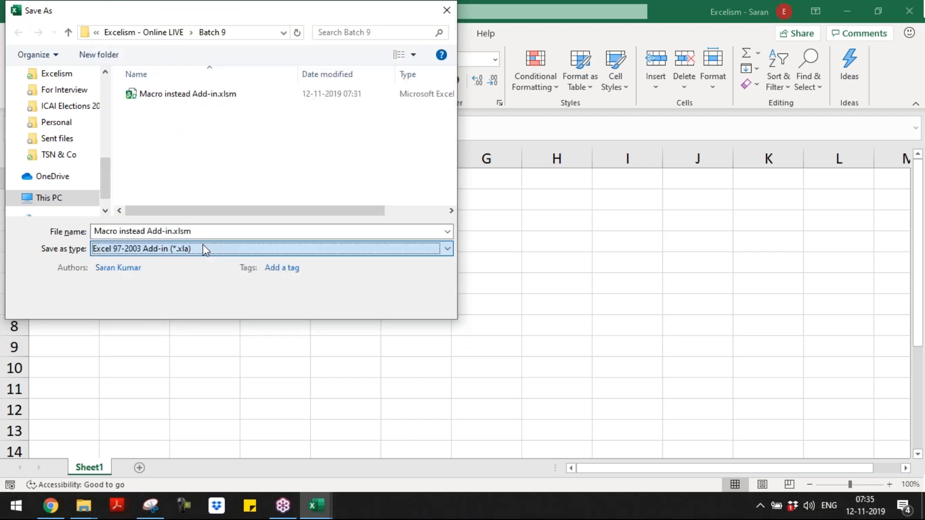
left_click(347, 304)
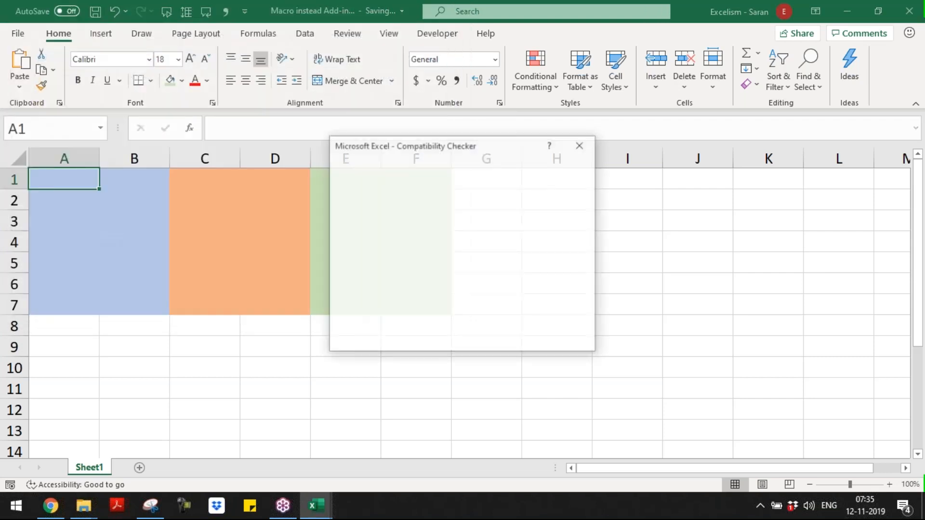
left_click(506, 340)
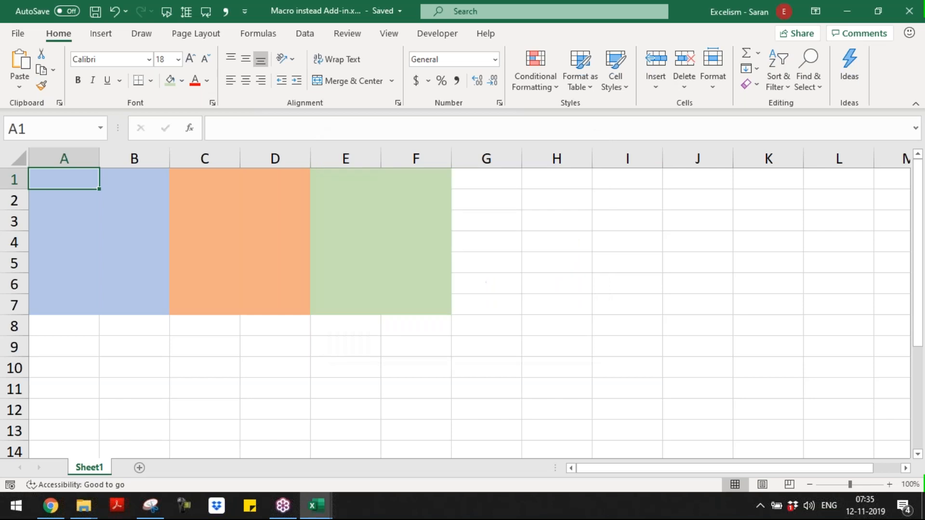
Step: Try to load Macro instead Add-in.xla from the AddIns folder as a COM add-in, with all file types shown
left_click(253, 69)
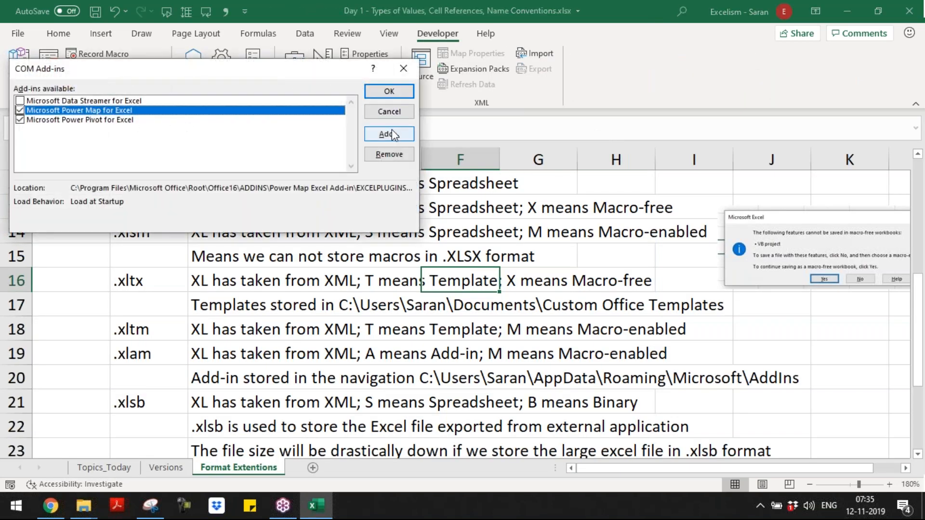
left_click(392, 131)
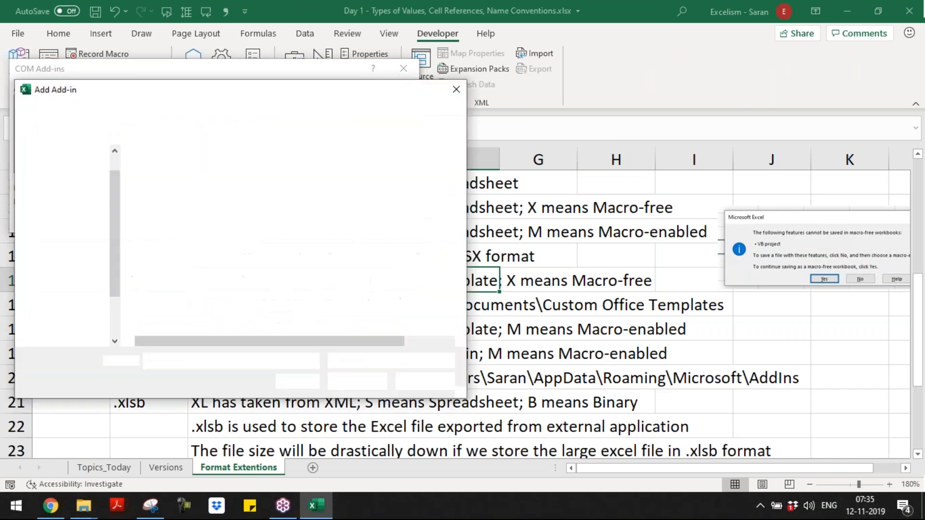
left_click(380, 360)
left_click(378, 370)
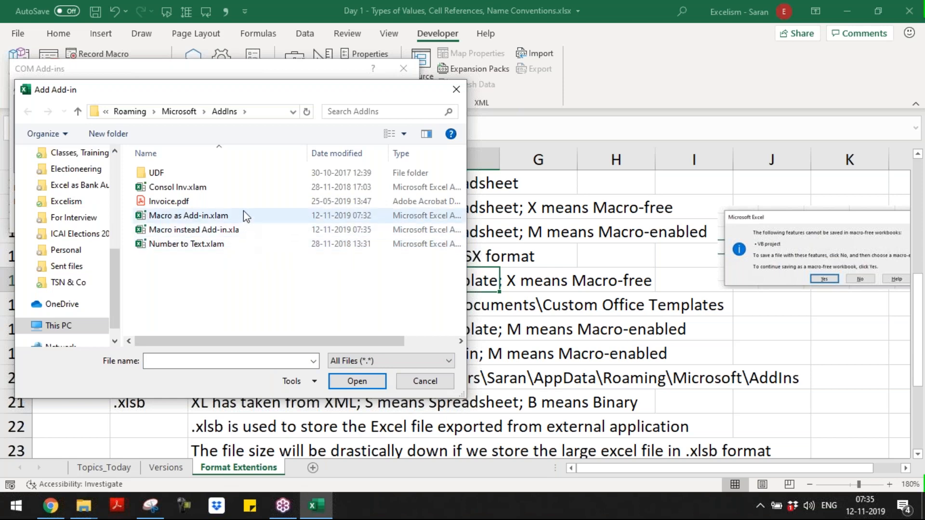
double_click(249, 231)
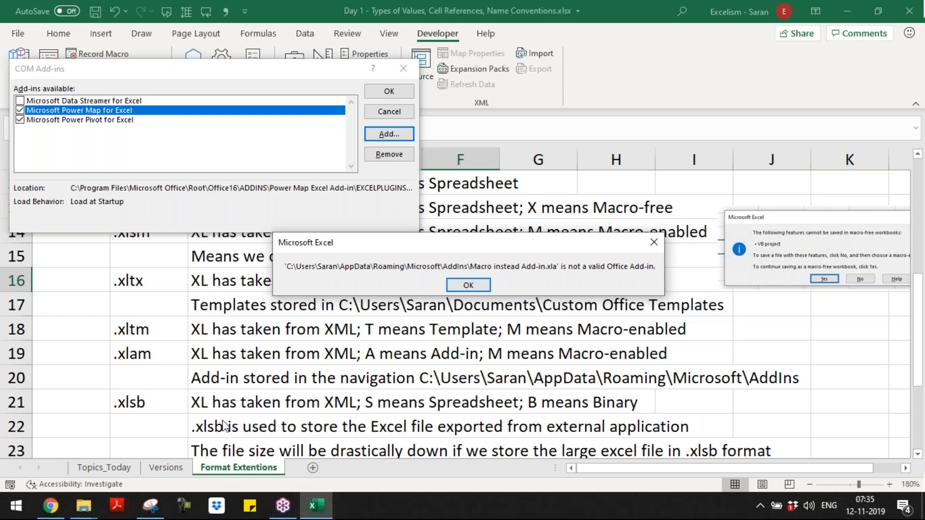
Step: Capture the invalid add-in error message with Snipping Tool, then return to Excel and dismiss the message and the COM add-ins settings
left_click(156, 510)
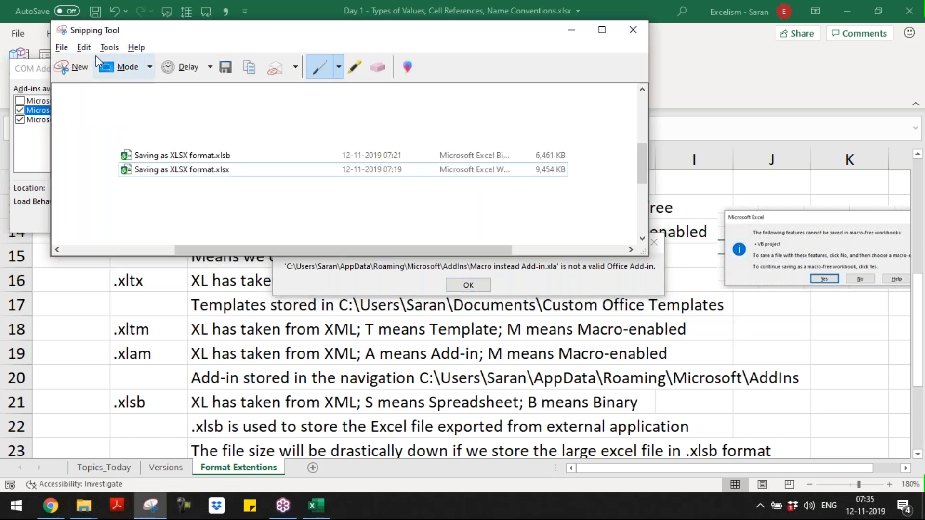
key("ctrl+n")
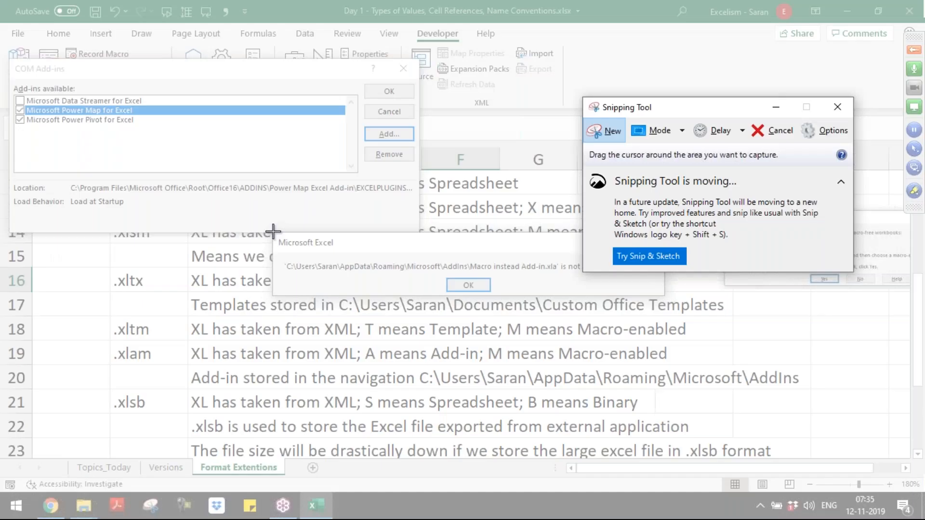
left_click_drag(273, 233, 663, 298)
key("alt+Tab")
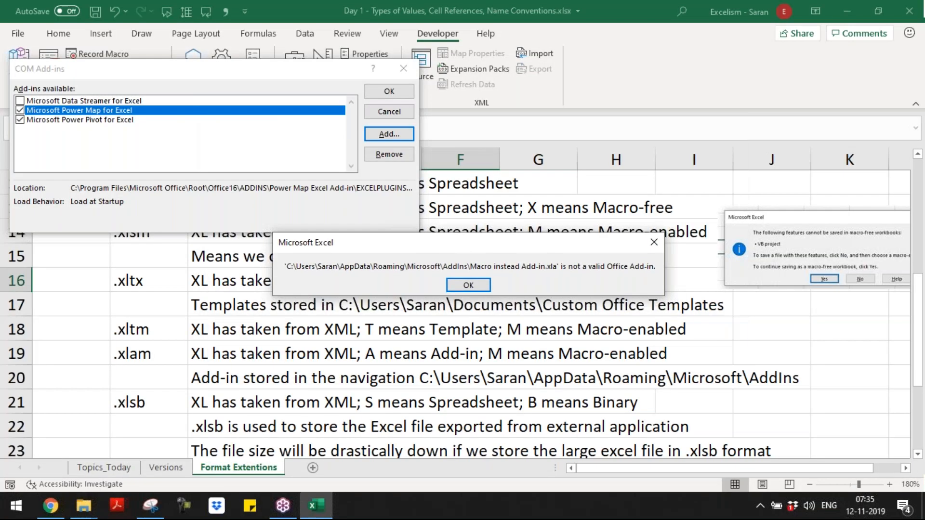
key("Escape")
key("Escape")
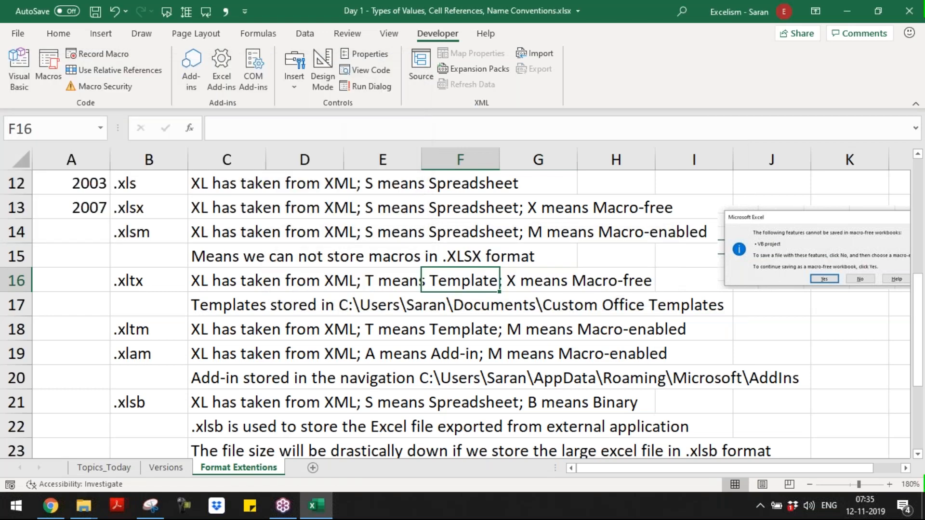
Step: Insert six blank rows above the .xlsb entry in row 21 of the Format Extentions sheet
key("Left")
key("Left")
key("Left")
key("ctrl+Down")
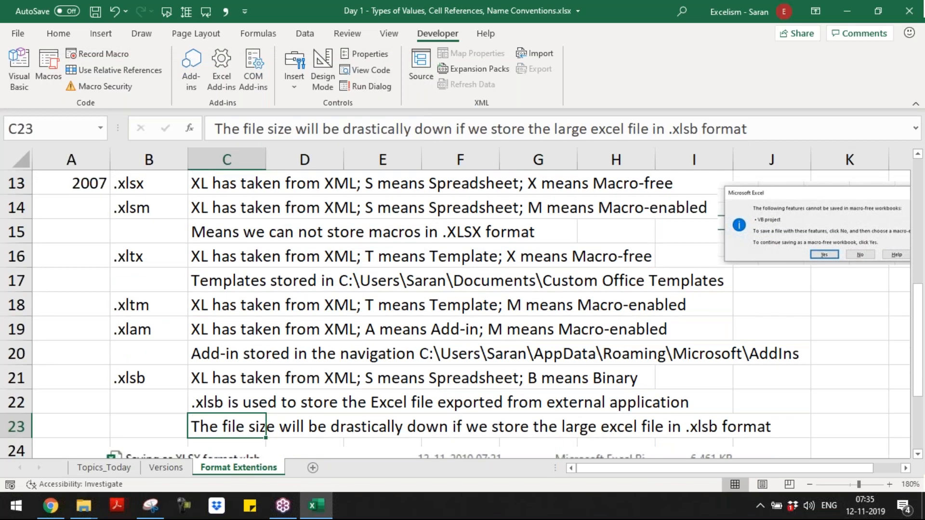
key("Down")
key("Down")
key("Down")
key("Down")
key("Down")
key("Up")
key("Up")
key("Up")
key("Up")
key("Up")
key("Up")
key("Up")
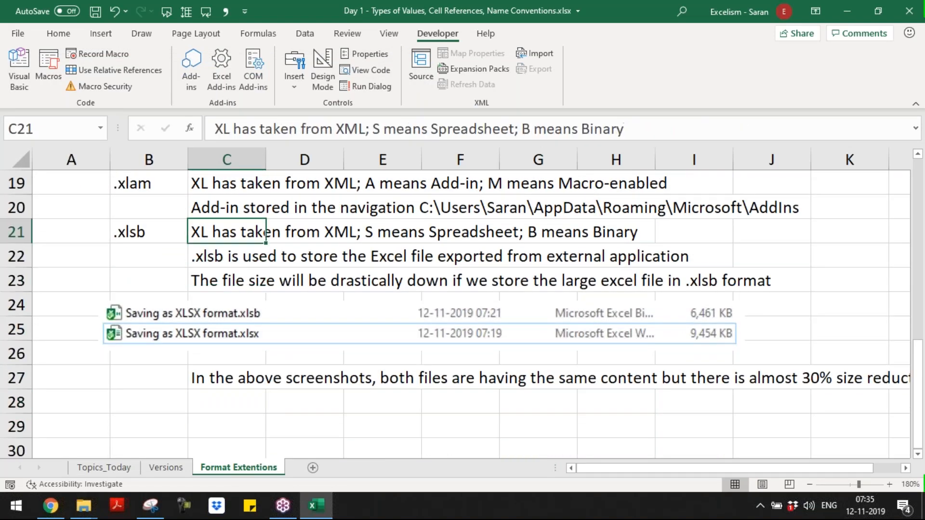
key("shift+space")
key("ctrl+shift+equal")
key("ctrl+shift+equal")
key("ctrl+shift+equal")
key("ctrl+shift+equal")
key("ctrl+shift+equal")
key("ctrl+shift+equal")
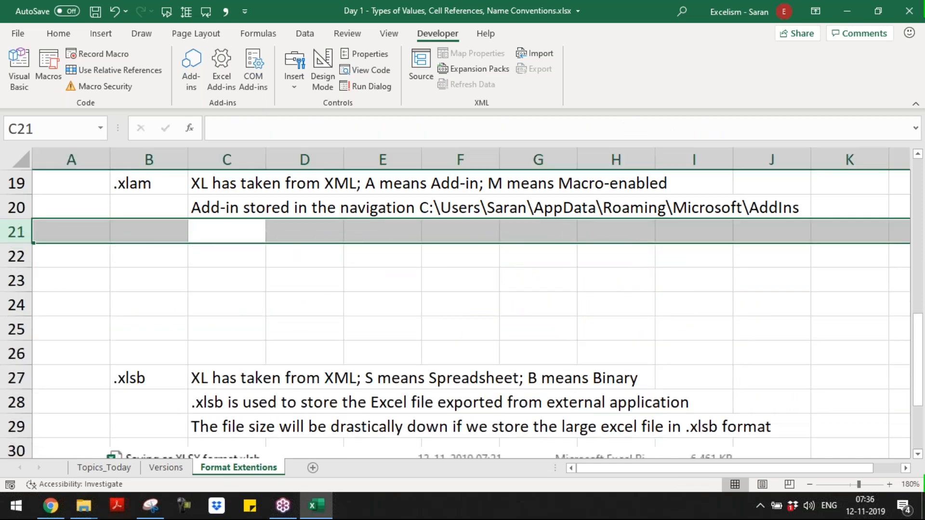
Step: Paste the captured error message at cell C21 below the .xlam notes and shrink the picture to end at column I
key("Down")
key("Up")
key("ctrl+v")
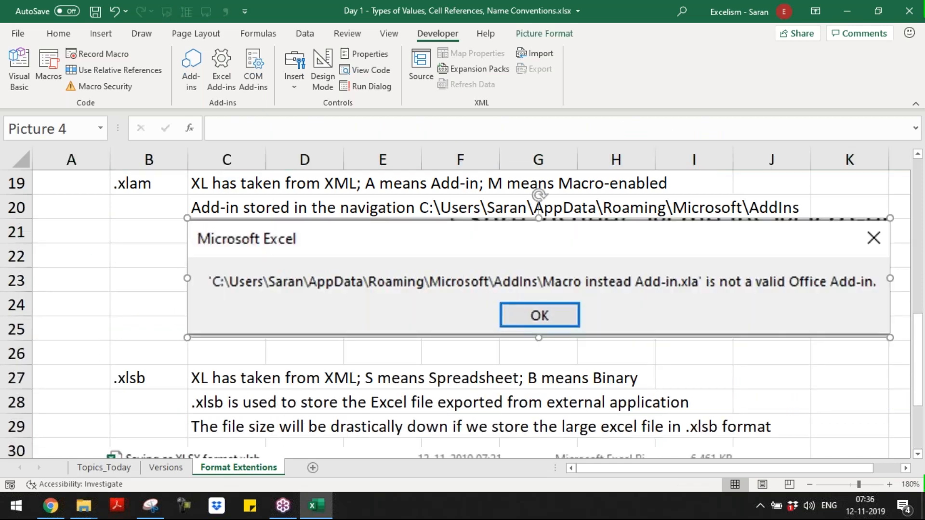
left_click_drag(187, 338, 242, 289)
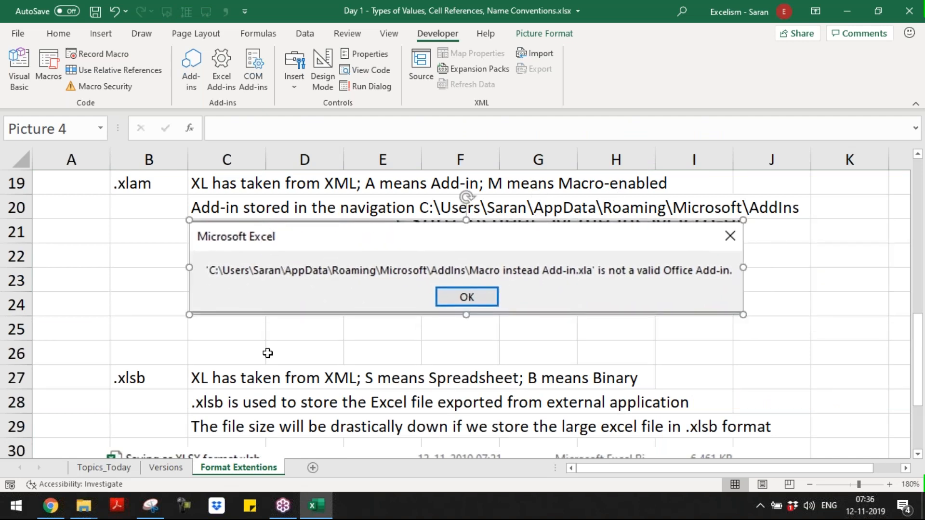
Step: Delete the two surplus blank rows 25 and 26 between the pasted picture and the .xlsb entry
left_click(15, 330)
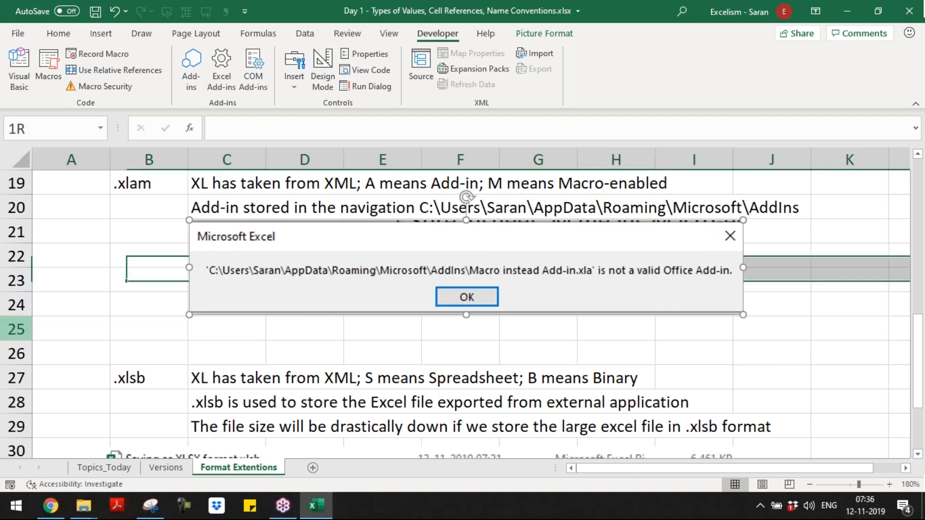
left_click_drag(16, 330, 16, 355)
key("ctrl+minus")
key("Down")
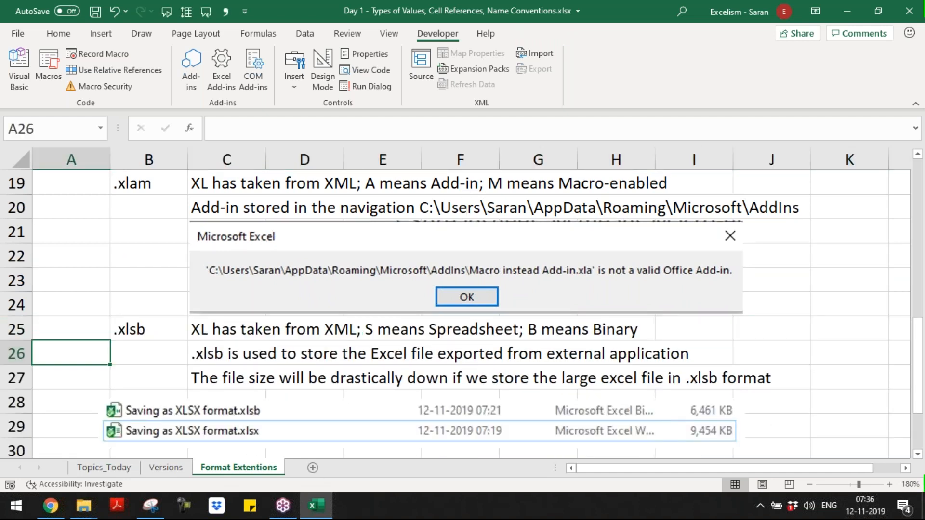
left_click(257, 370)
key("Page_Down")
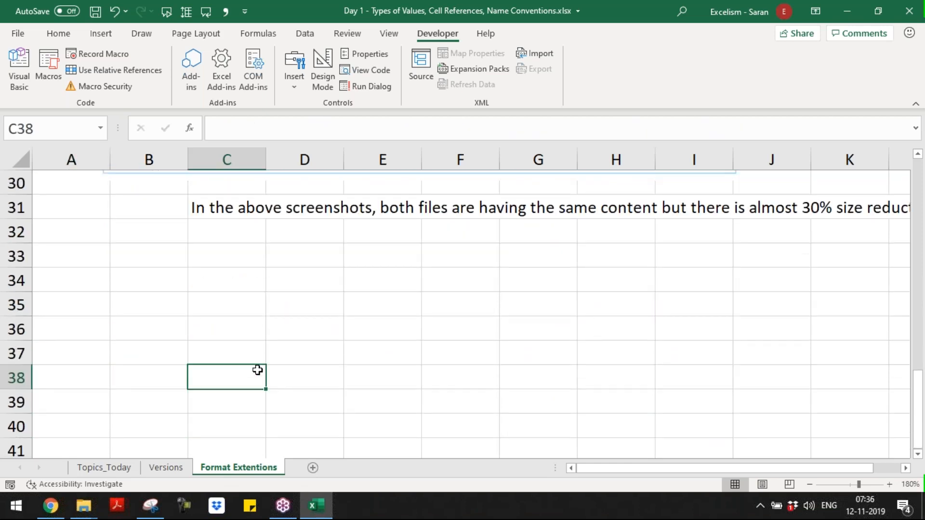
key("ctrl+Up")
key("Down")
key("Down")
type("=spellin")
key("BackSpace")
key("BackSpace")
key("BackSpace")
key("BackSpace")
key("BackSpace")
type("ll")
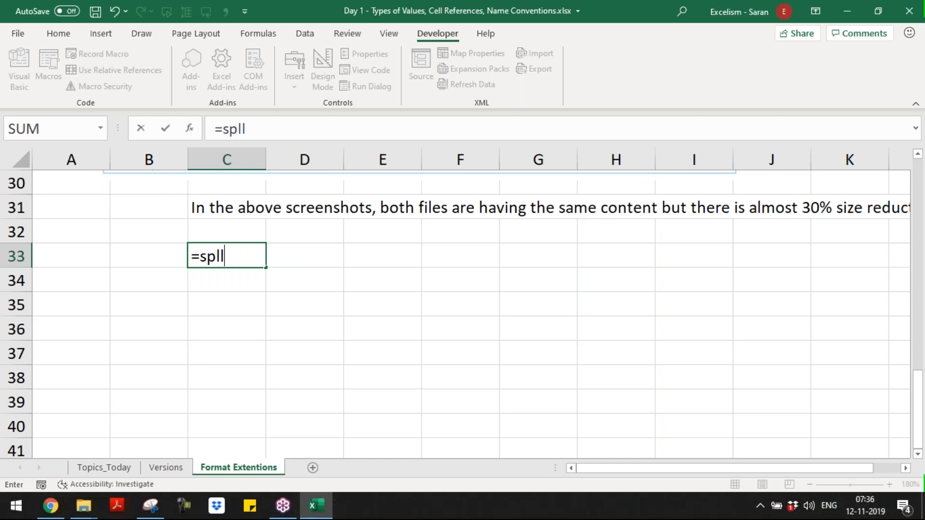
key("Escape")
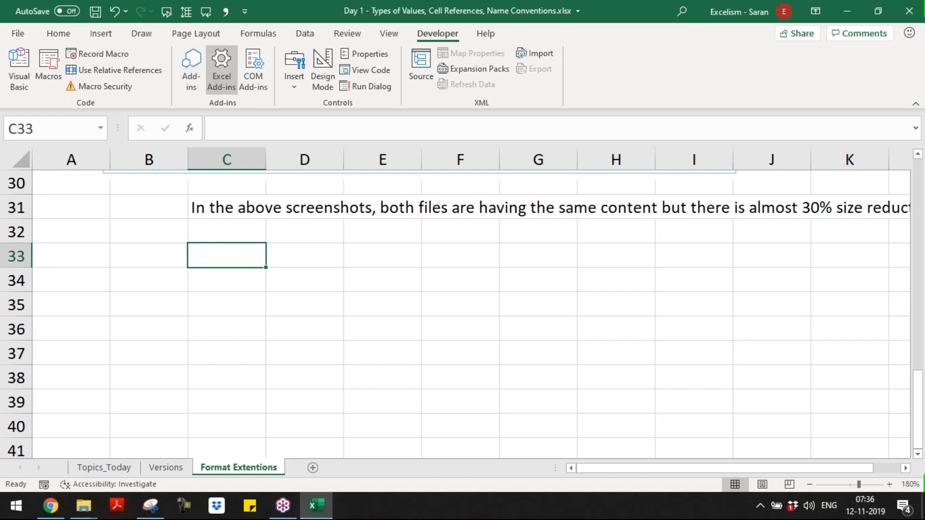
Step: Examine the available Excel add-ins and the available COM add-ins, closing each list without changes
left_click(222, 70)
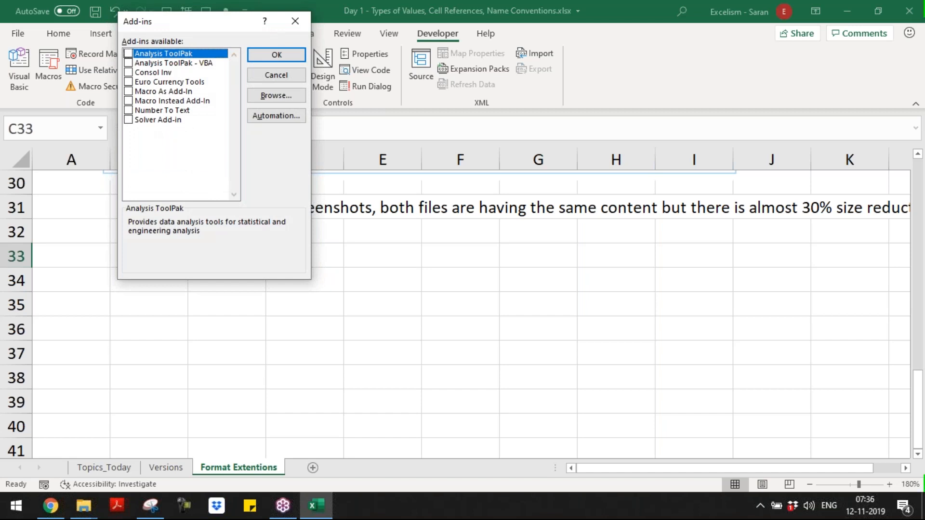
left_click(297, 28)
key("Up")
key("Up")
key("Up")
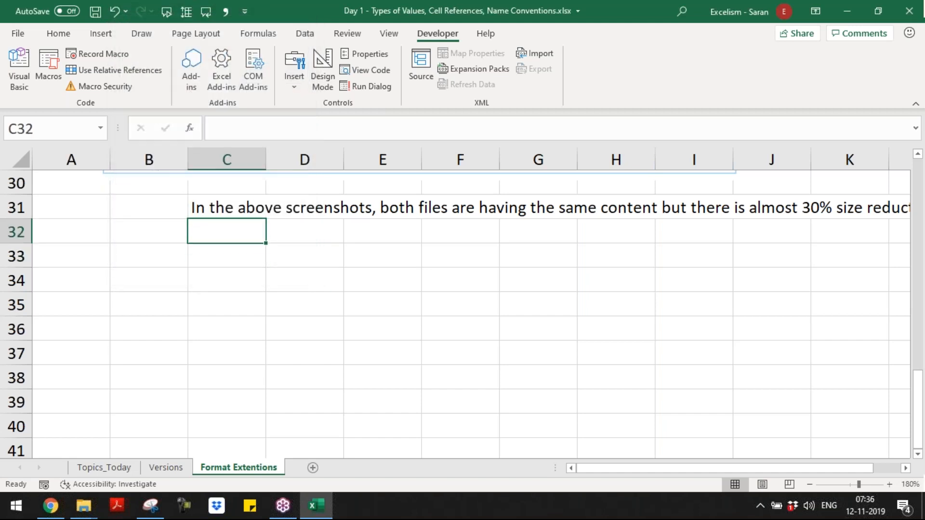
key("Up")
key("Up")
key("Up")
key("Up")
key("Up")
key("Up")
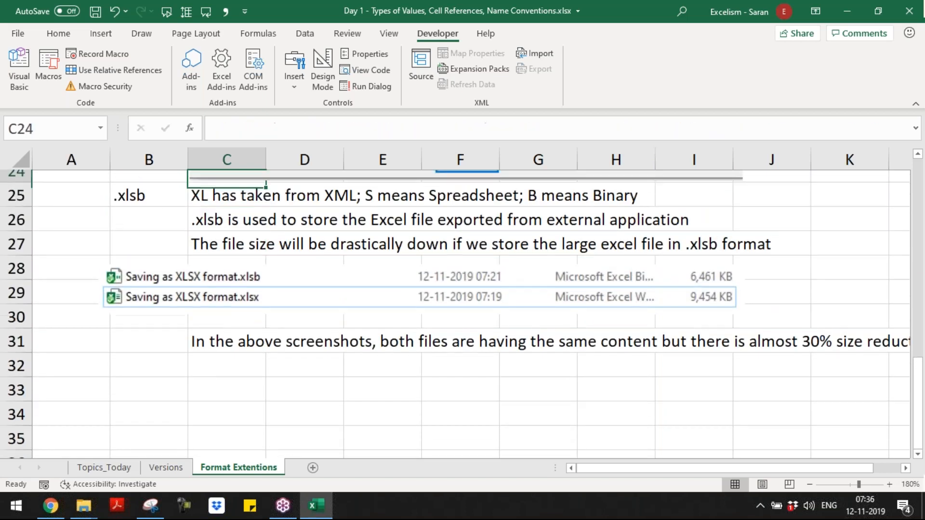
left_click(250, 75)
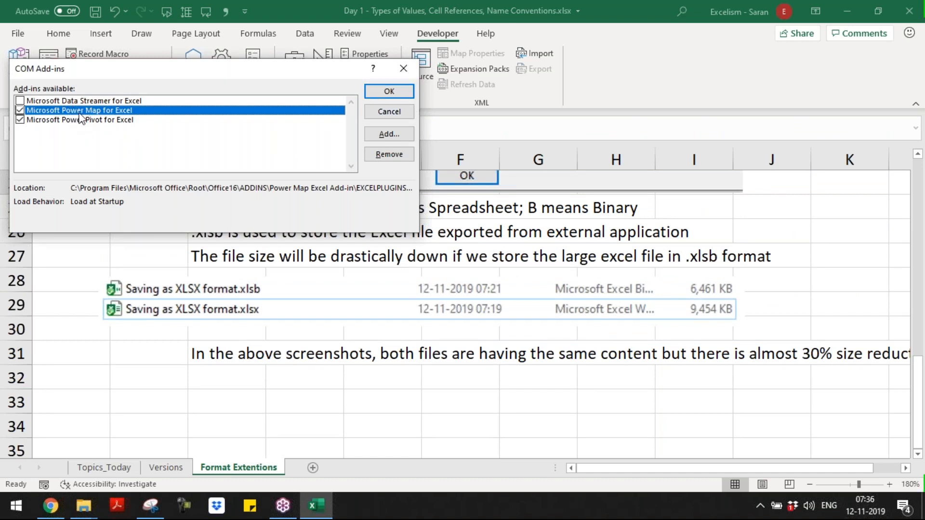
left_click(402, 71)
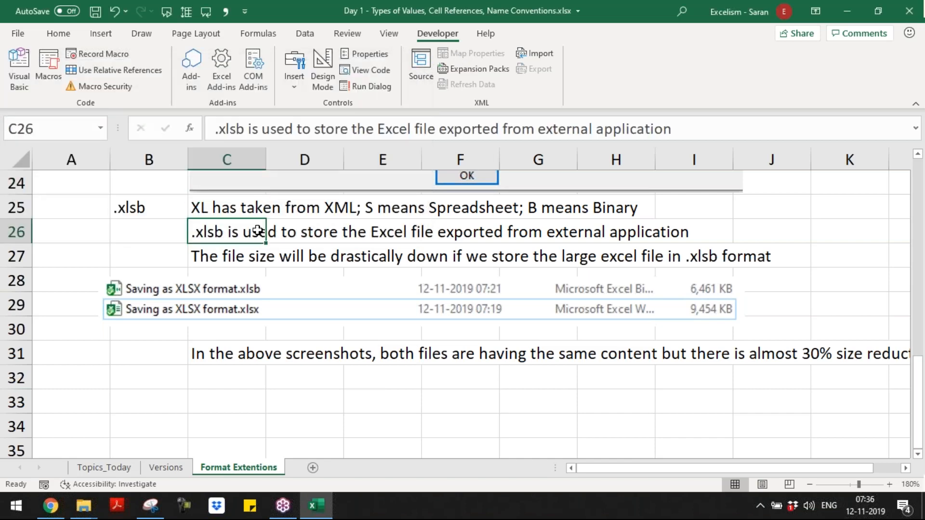
Step: Enable Macro Instead Add-In in the Excel add-ins list and apply the selection
left_click(231, 79)
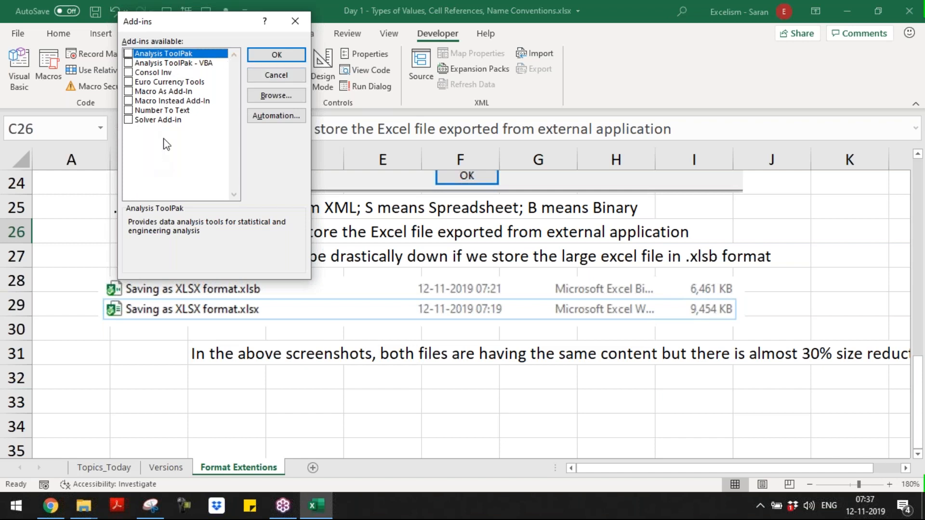
left_click(128, 101)
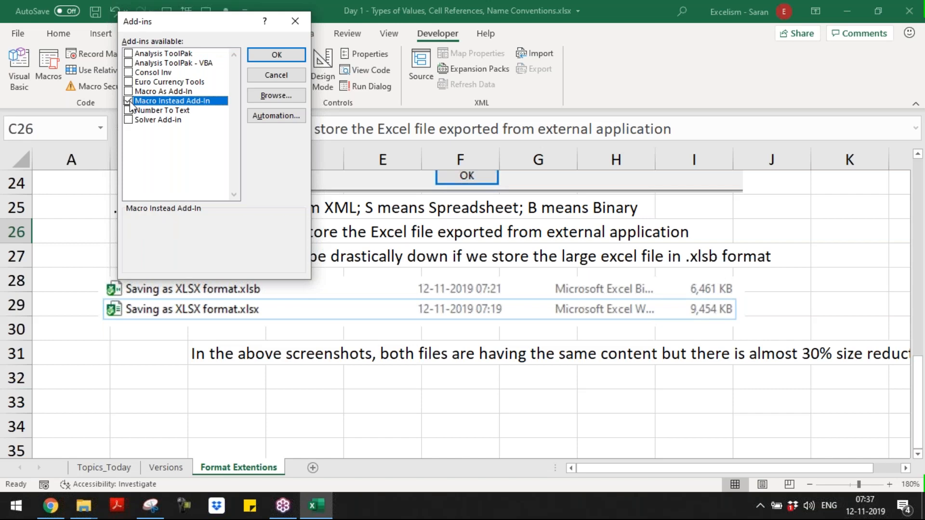
left_click(286, 55)
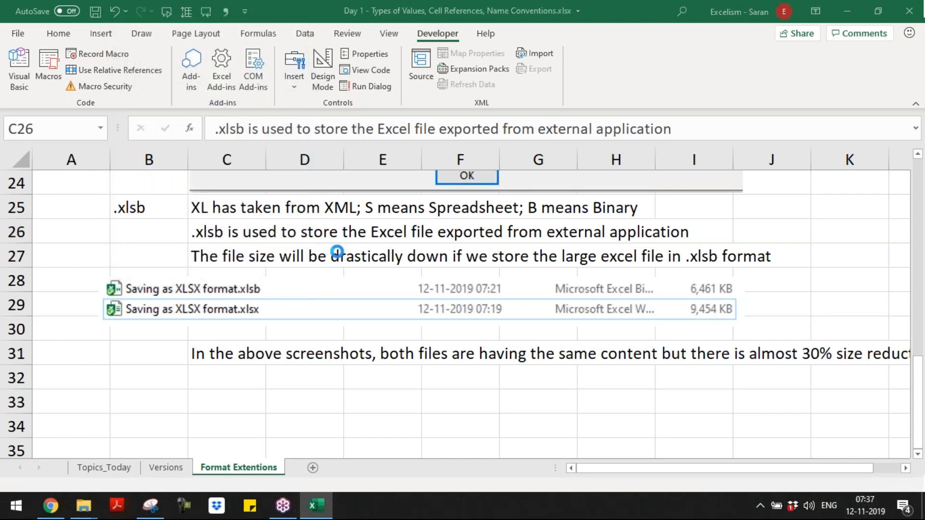
left_click(389, 35)
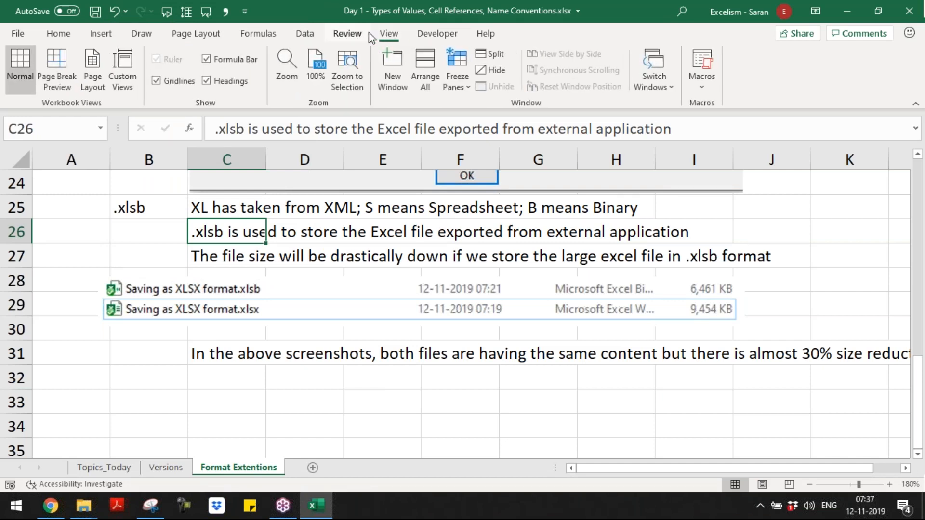
left_click(368, 33)
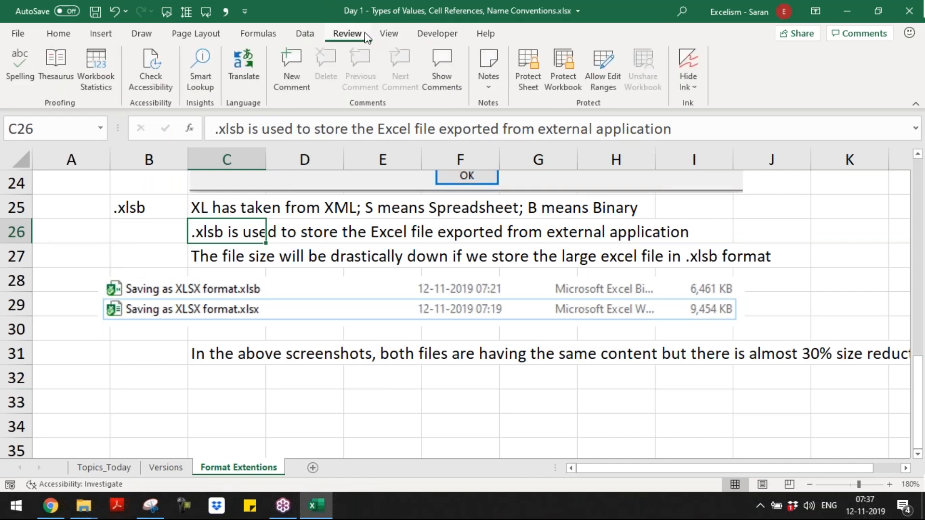
left_click(311, 37)
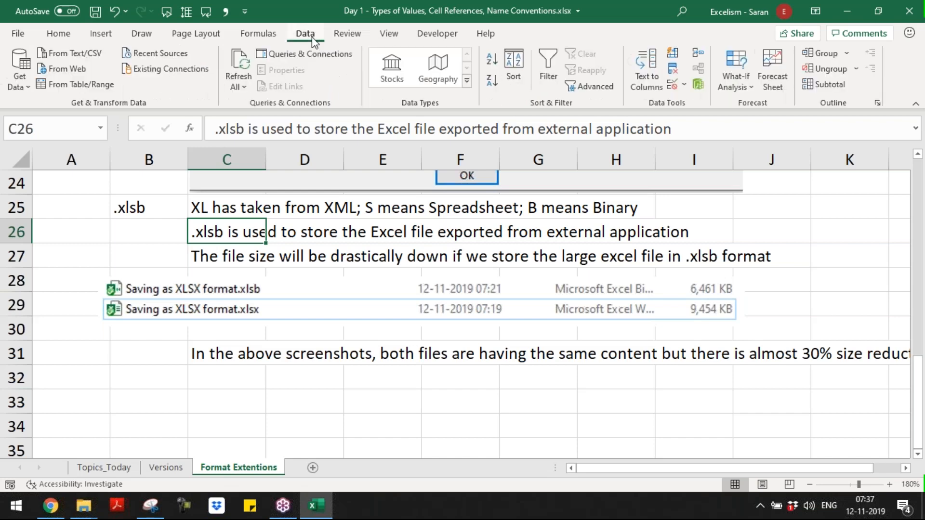
left_click(261, 34)
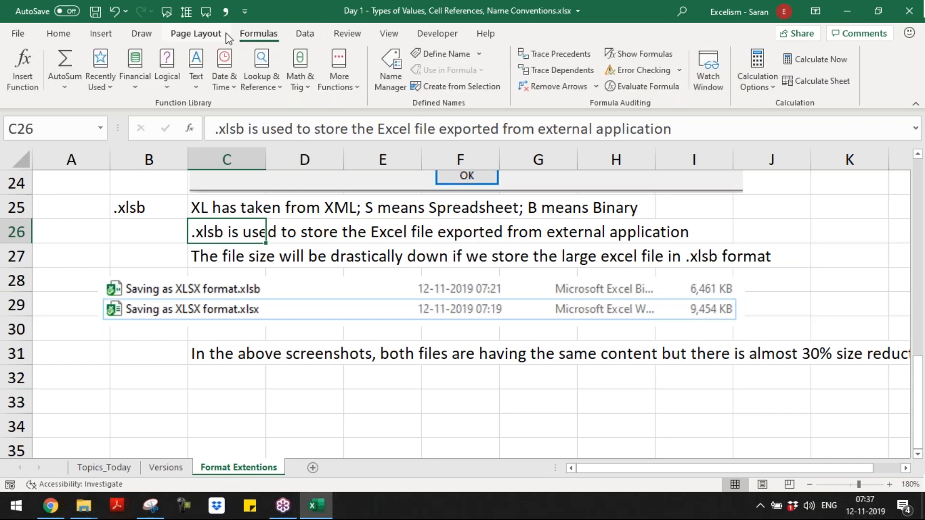
left_click(210, 33)
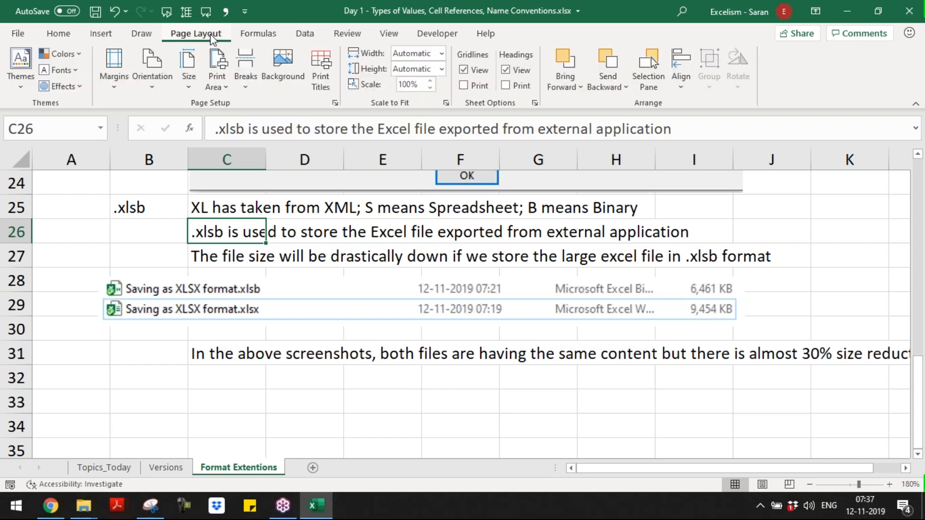
left_click(438, 33)
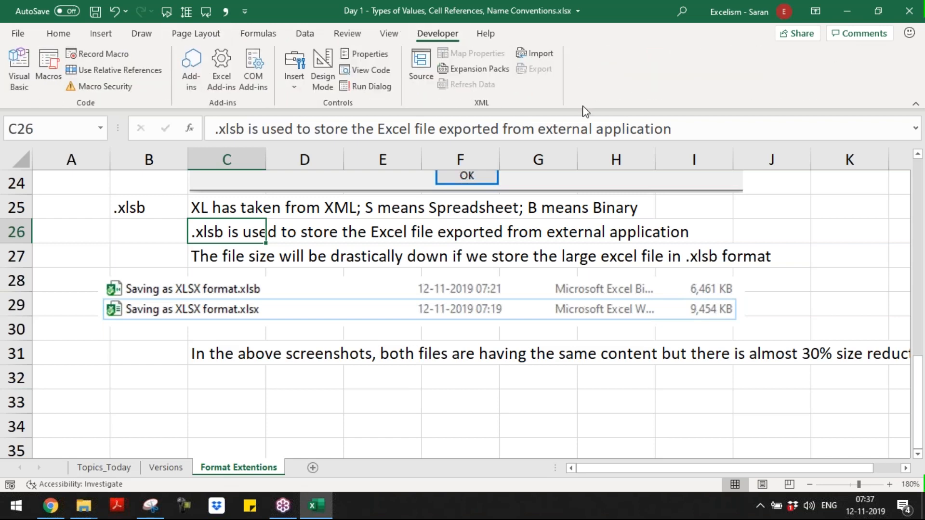
Step: Select cell C32 below the .xlsb notes and open the Office Add-ins window
left_click(347, 266)
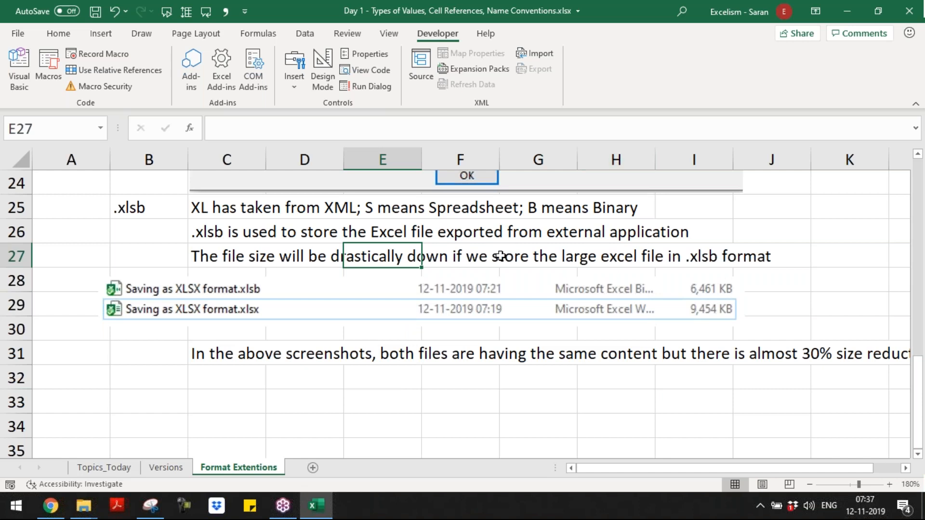
left_click(194, 374)
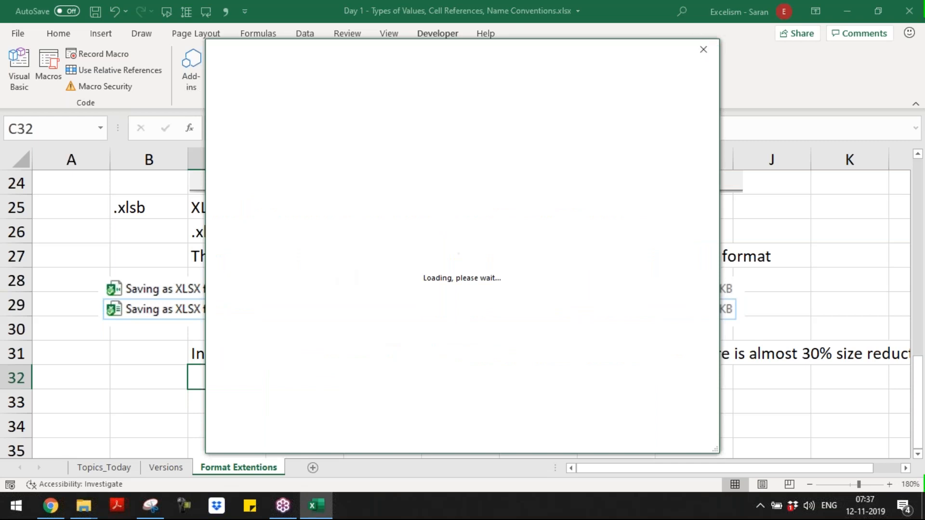
Step: Close the loading dialog and insert a new worksheet after the Format Extentions sheet
left_click(704, 49)
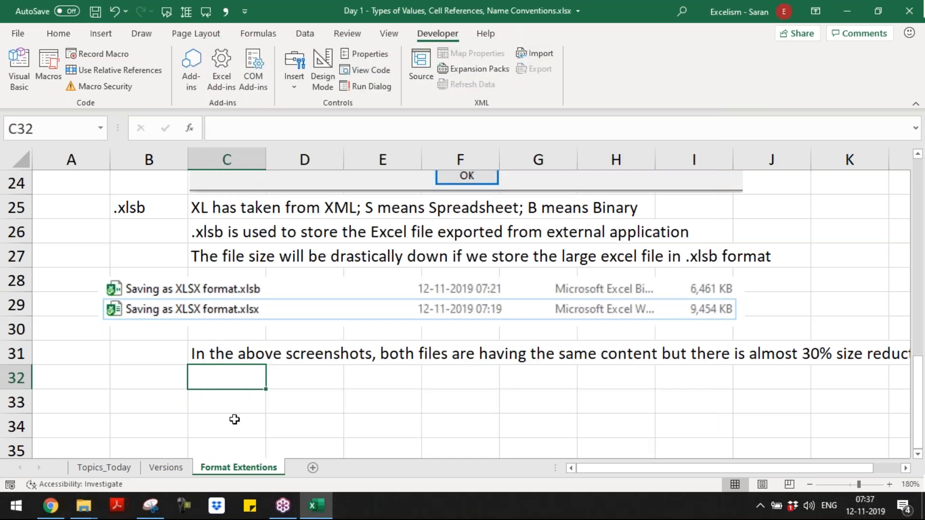
key("ctrl+Home")
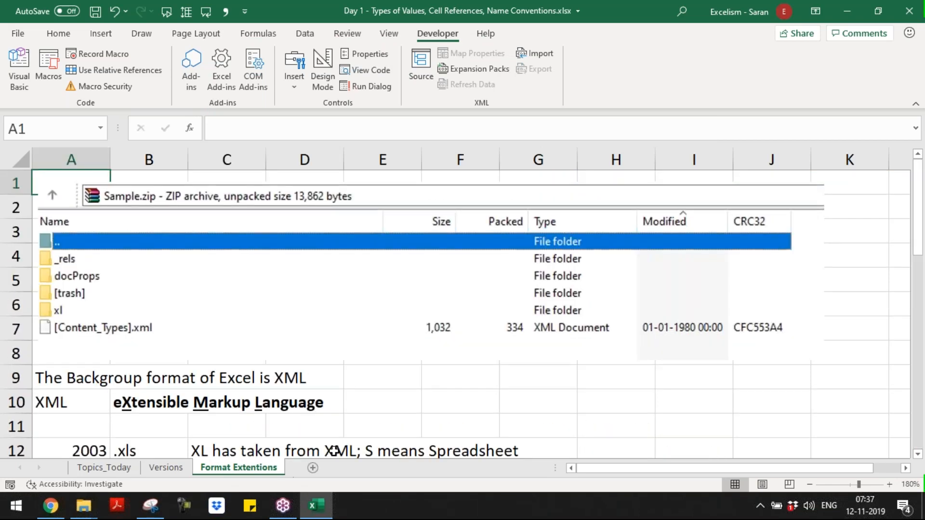
left_click(312, 468)
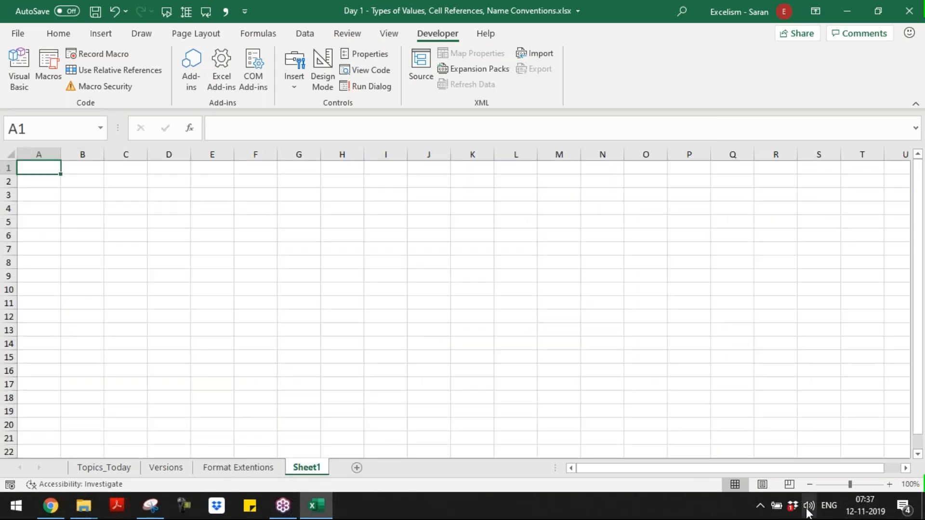
Step: Rename the new worksheet as Chart
left_click(890, 485)
left_click(890, 485)
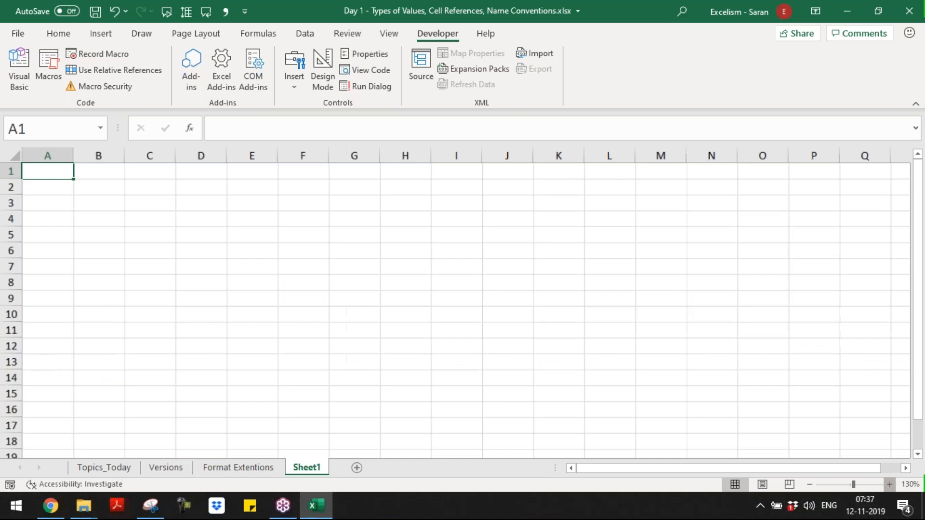
left_click(890, 484)
left_click(891, 484)
left_click(890, 484)
left_click(891, 484)
left_click(890, 485)
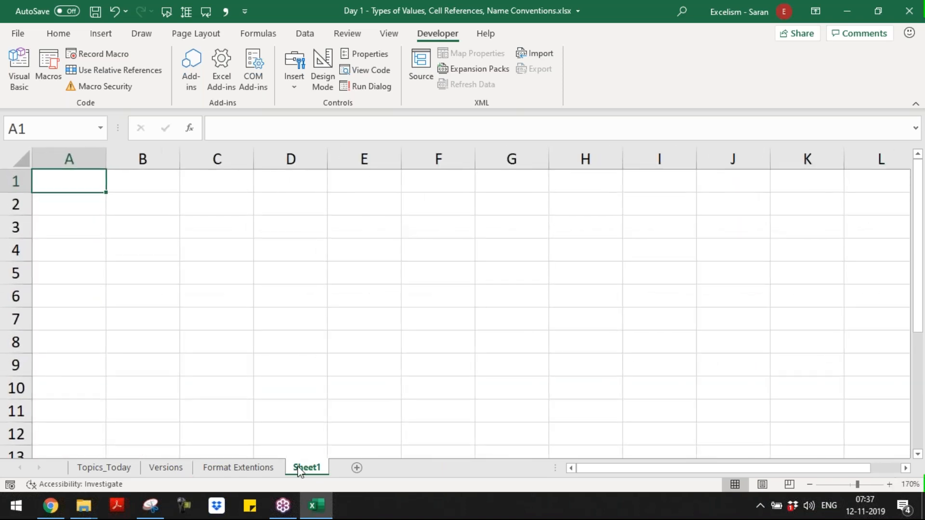
double_click(306, 467)
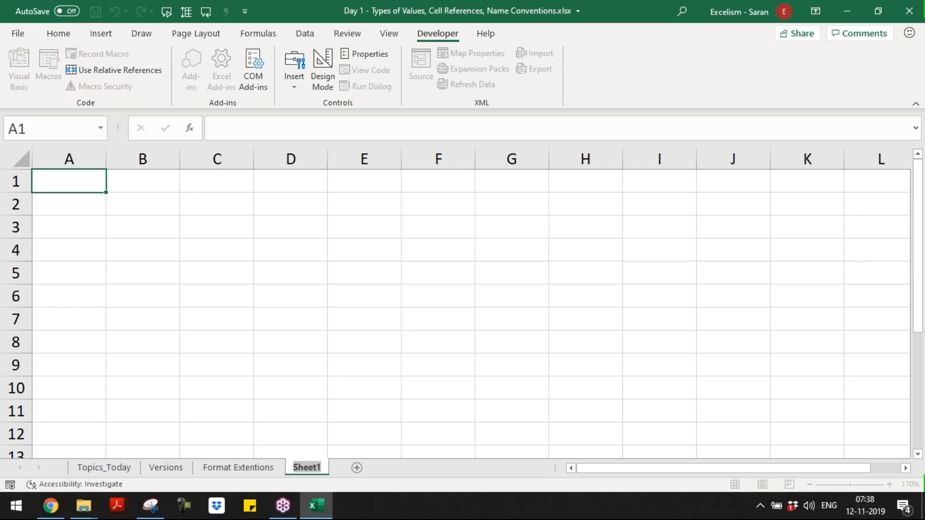
key("BackSpace")
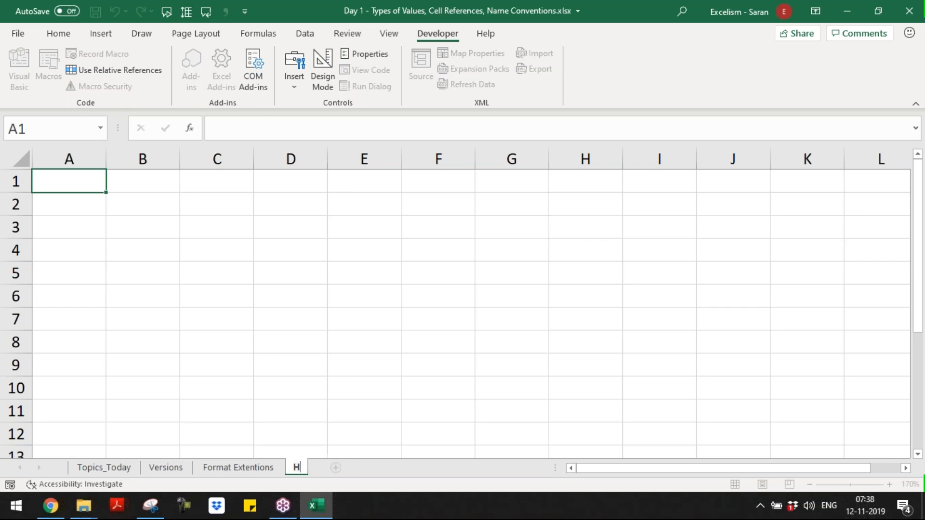
type("Chart")
key("Return")
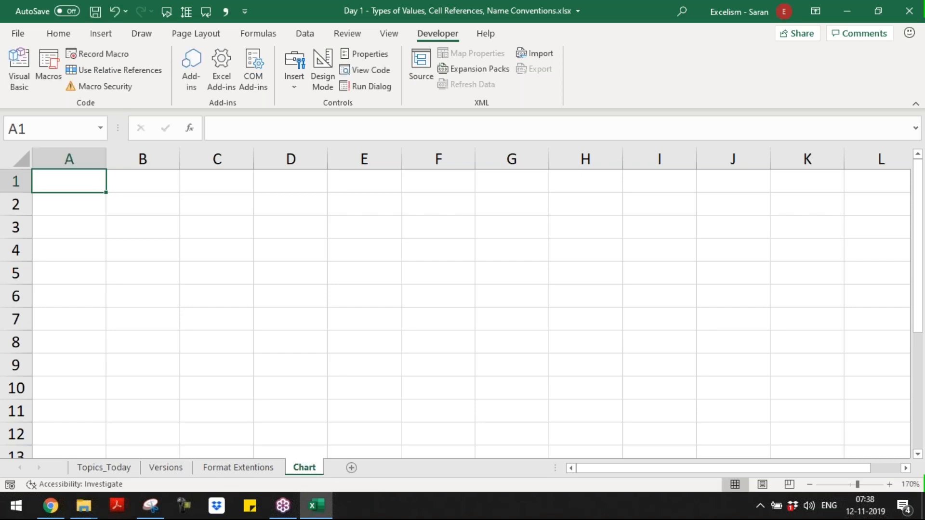
Step: Enter Spreadsheet in cell A1 and Workbook in cell A2
type("Spreadsheet")
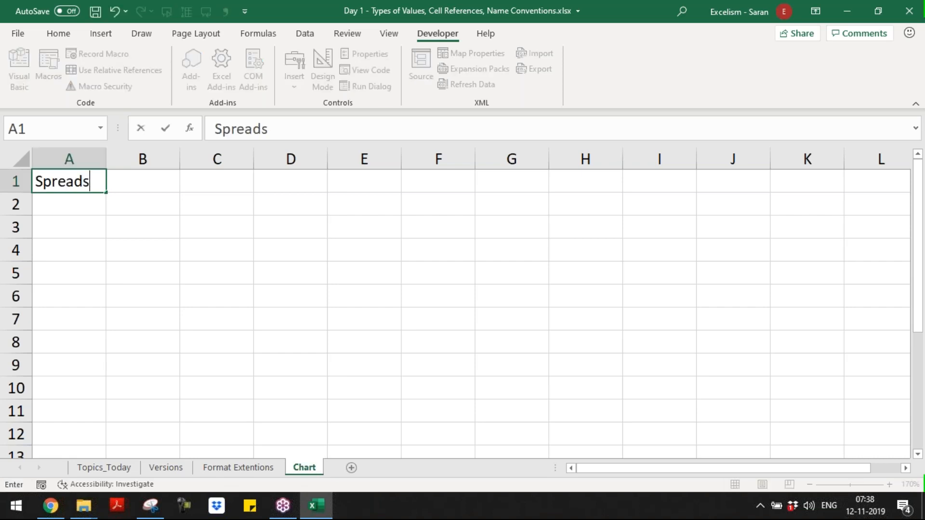
key("ctrl+Return")
key("Return")
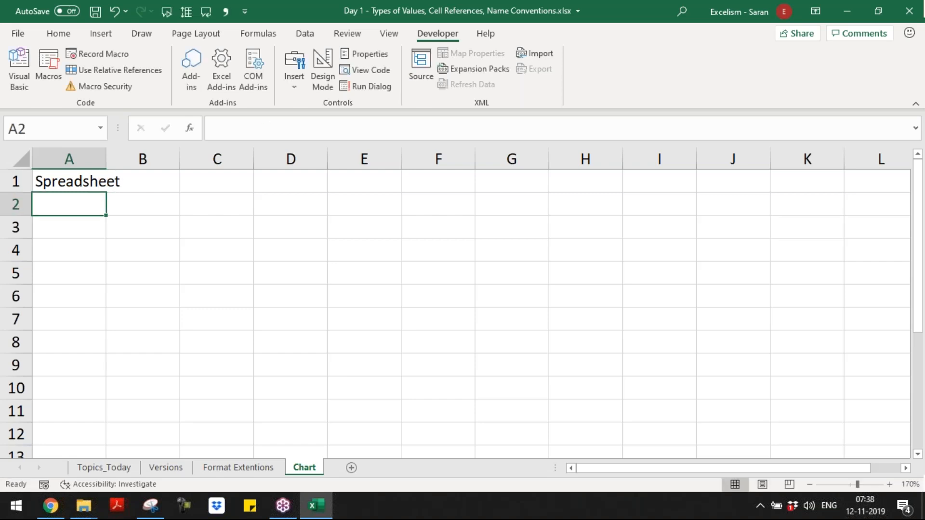
type("Workbook")
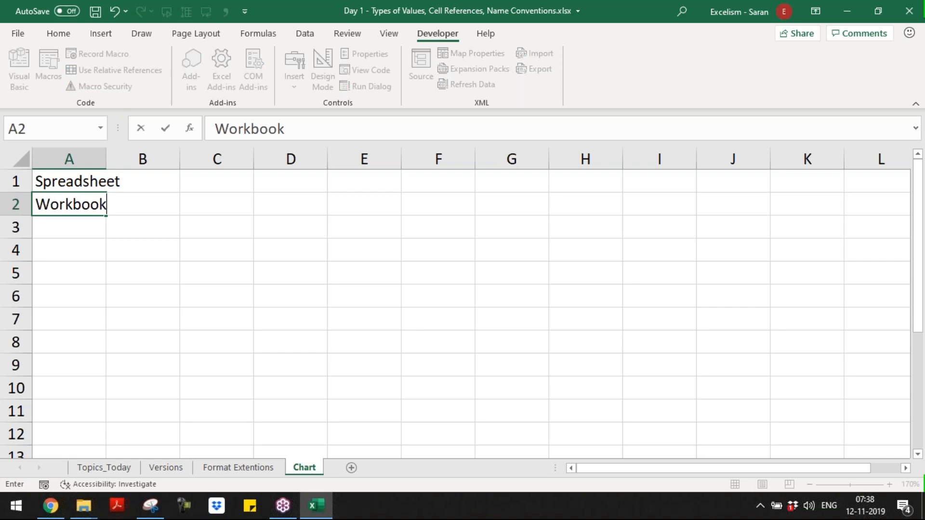
key("Return")
Step: Indent the Workbook entry in cell A2 by one level
key("Up")
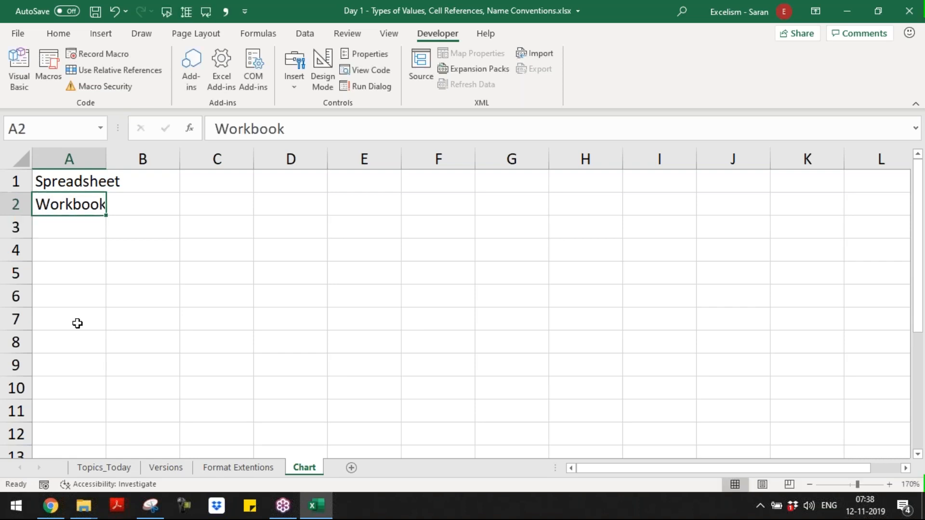
left_click(68, 33)
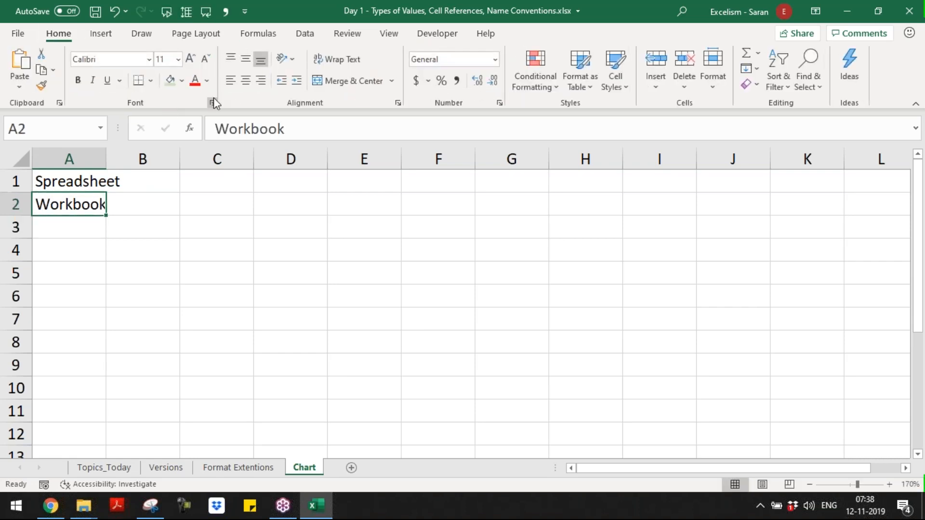
left_click(296, 83)
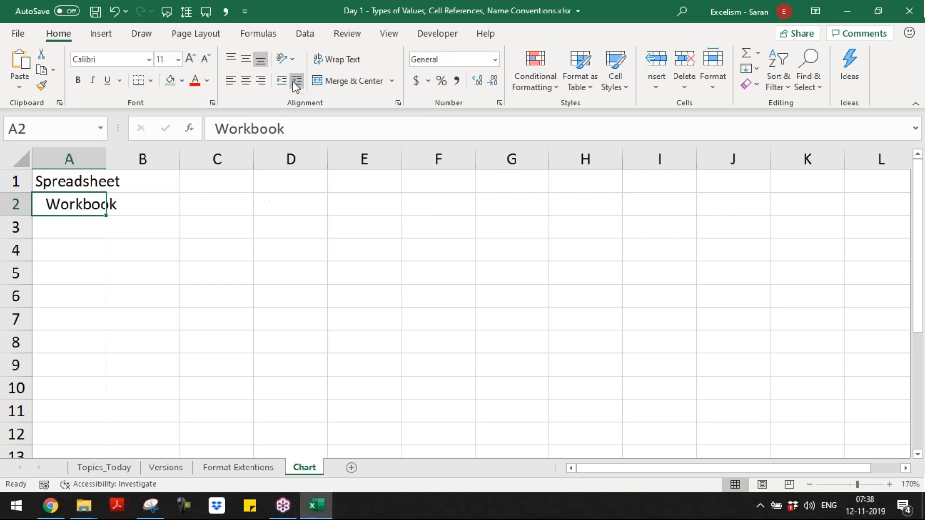
Step: Enter Worksheets in cell A3 and indent it by two levels
key("Return")
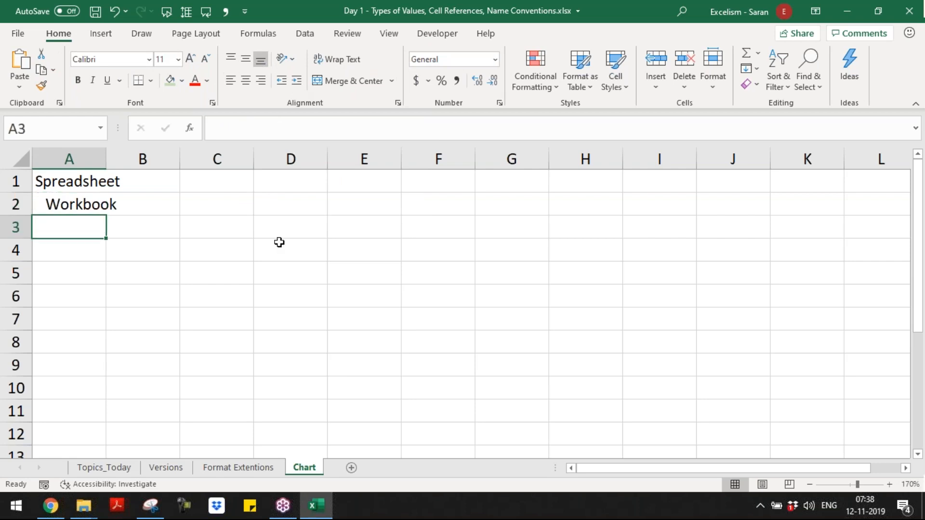
type("Workse")
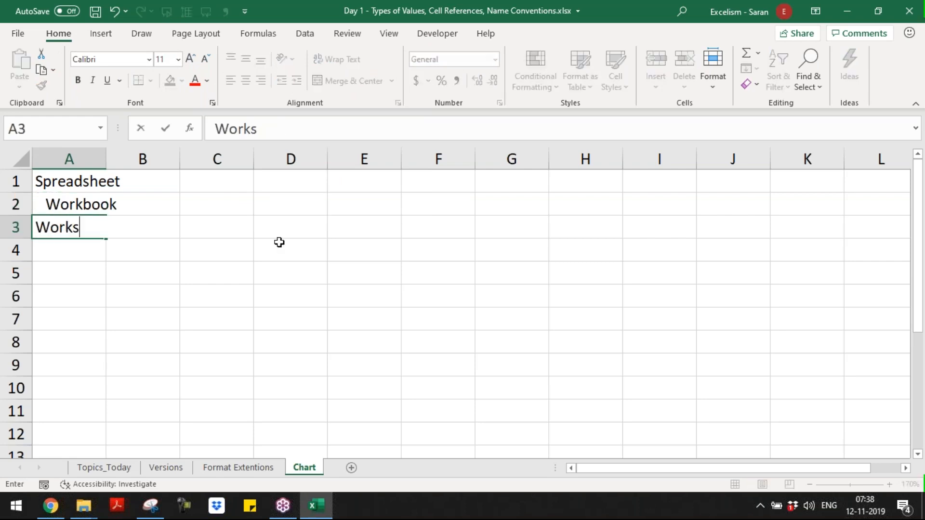
key("BackSpace")
type("hetts")
key("BackSpace")
key("BackSpace")
key("BackSpace")
type("ts")
key("Return")
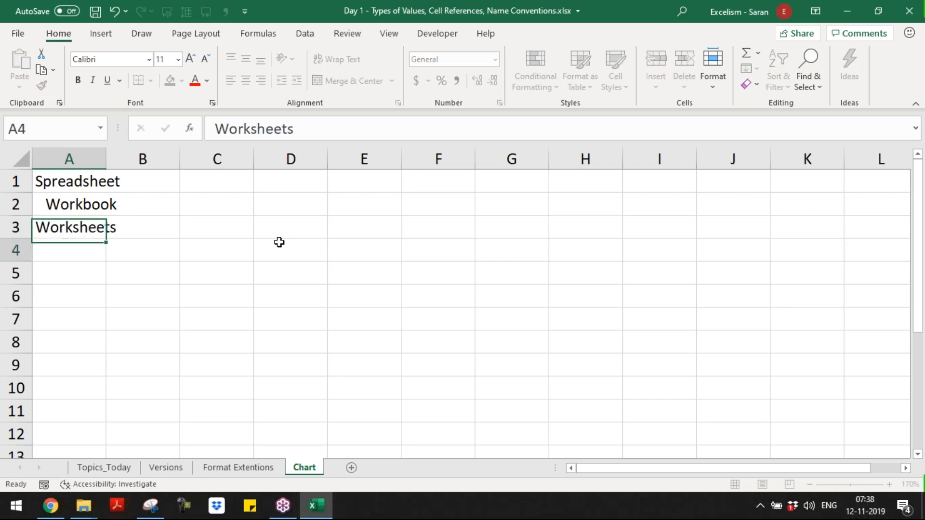
key("Up")
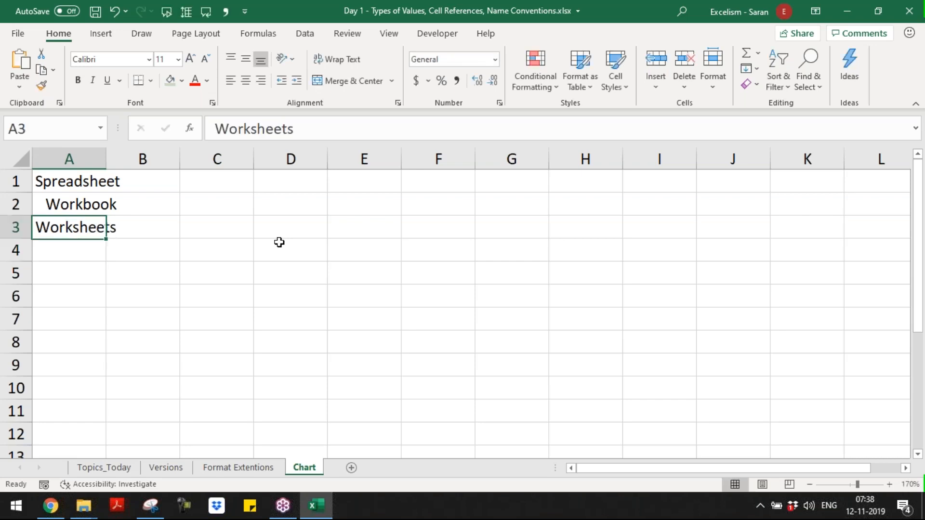
left_click(301, 85)
Step: Enter Rows in cell A4 and Columns in cell A5
key("Down")
key("F2")
type("Rows")
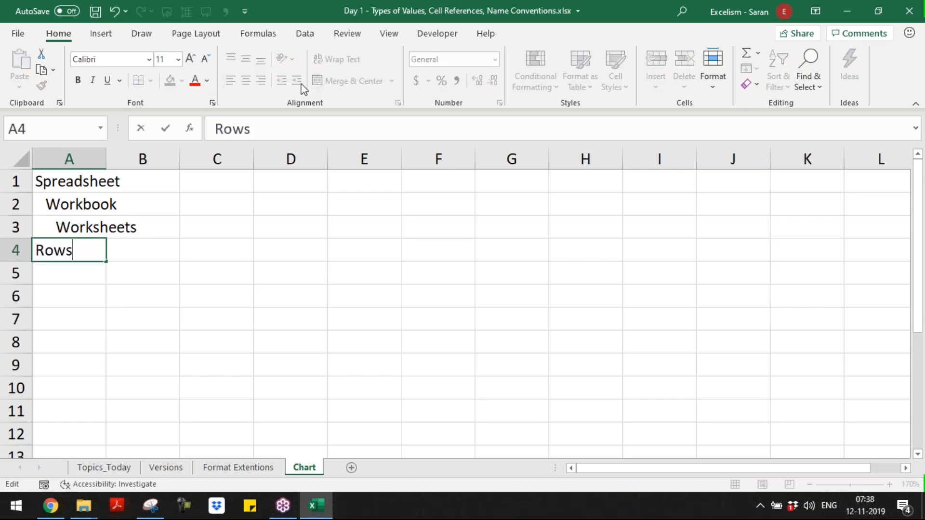
key("Return")
type("Columns")
key("Return")
Step: Indent the Rows and Columns entries in A4:A5 by three levels
key("Up")
key("Up")
key("Up")
key("Down")
key("shift+Down")
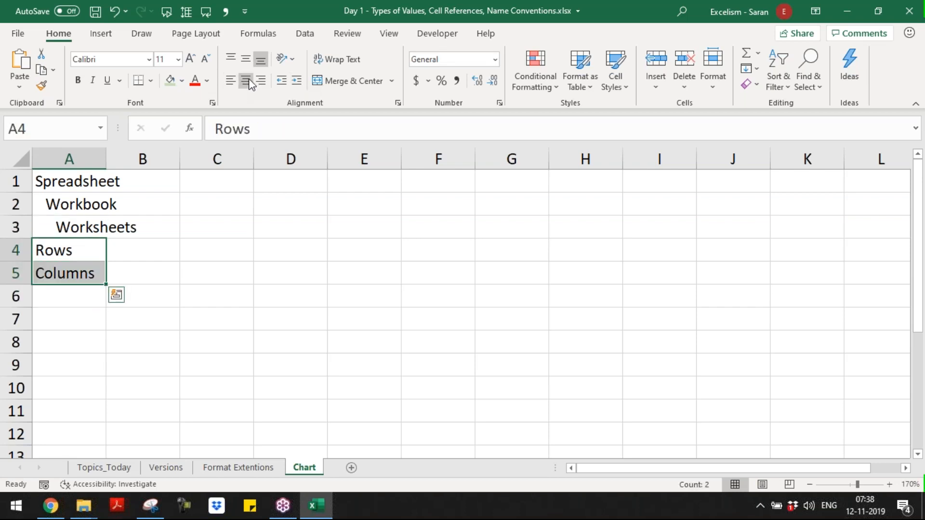
double_click(295, 85)
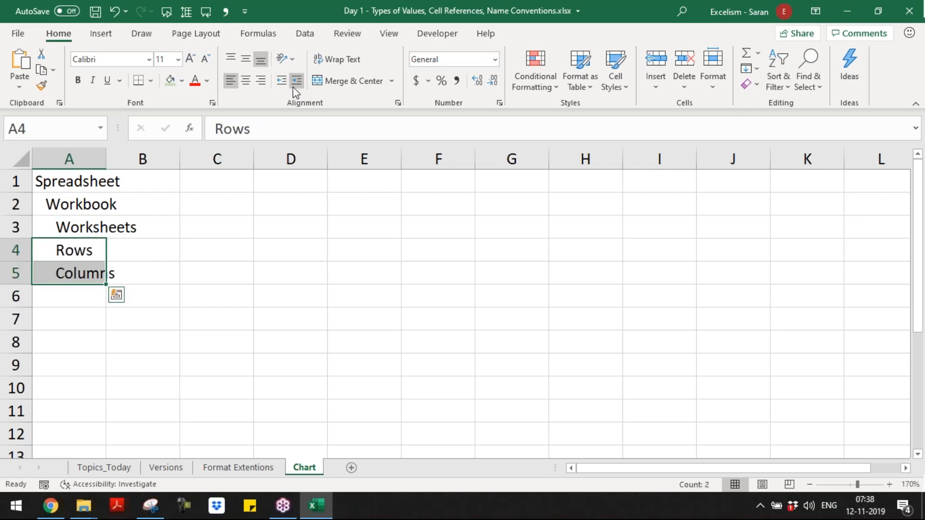
left_click(295, 91)
Step: Enter Cell in A6 with a four-level indent and autofit column A to its contents
left_click(93, 296)
key("F2")
type("Cell")
key("Return")
key("Up")
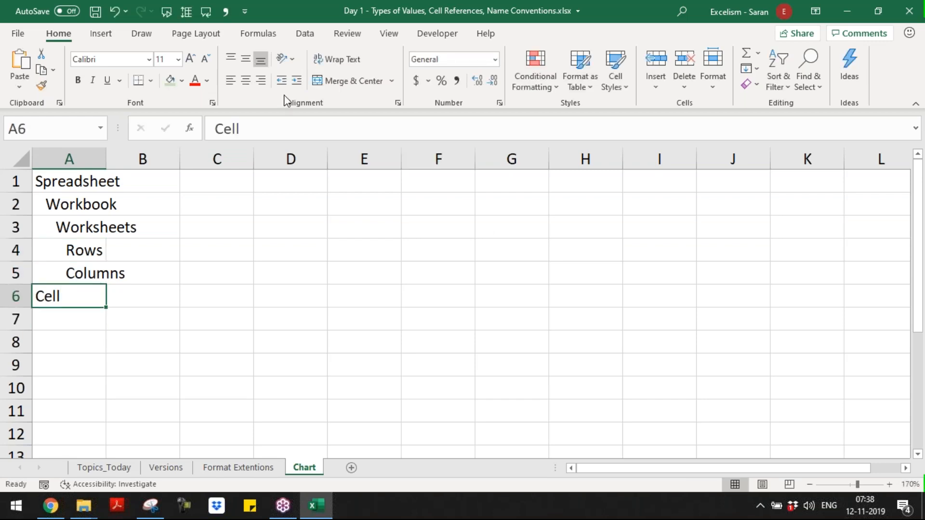
left_click(297, 82)
left_click(297, 85)
left_click(297, 86)
double_click(106, 159)
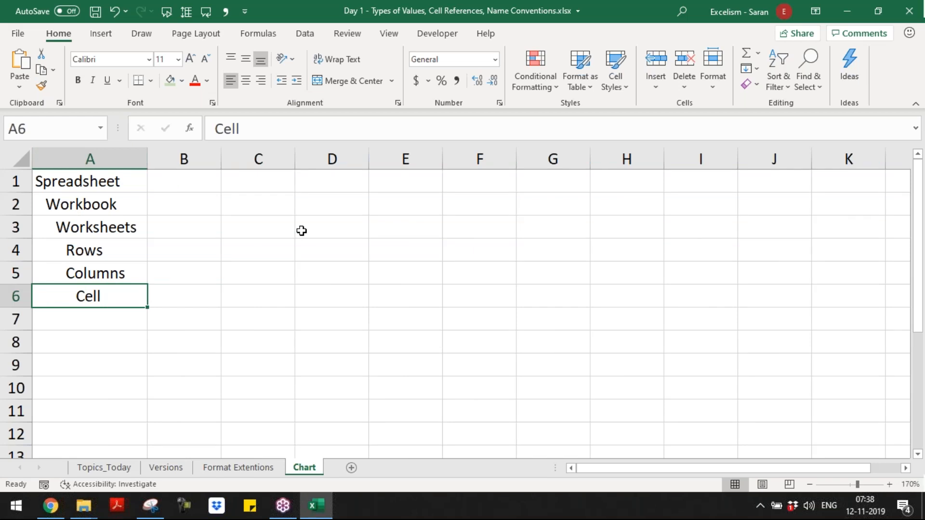
Step: Review the hierarchy from Spreadsheet down to Cell in A1:A6
left_click(111, 178)
key("Down")
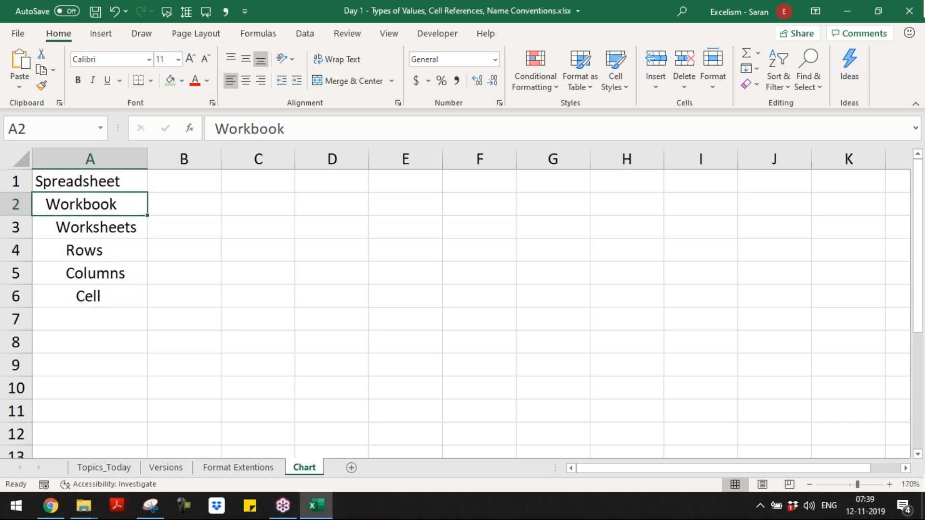
left_click_drag(115, 274, 120, 181)
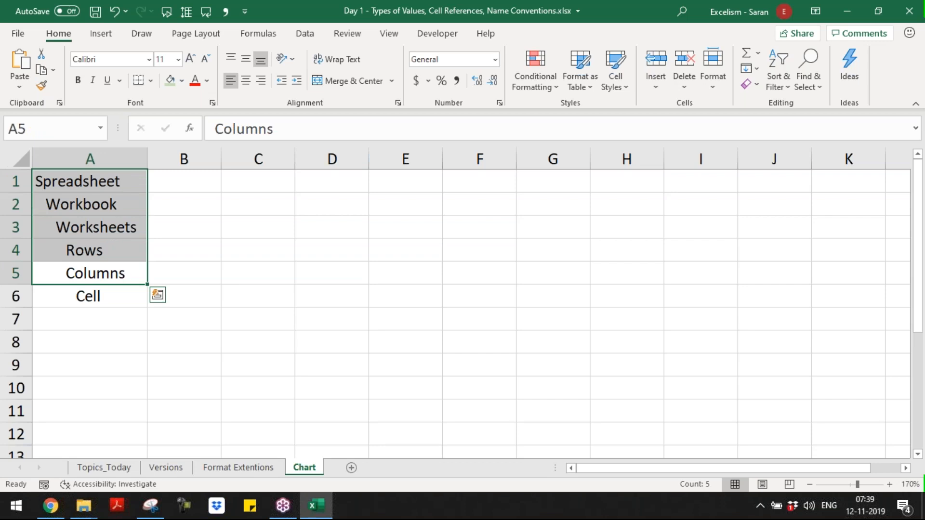
left_click(127, 291)
left_click(186, 290)
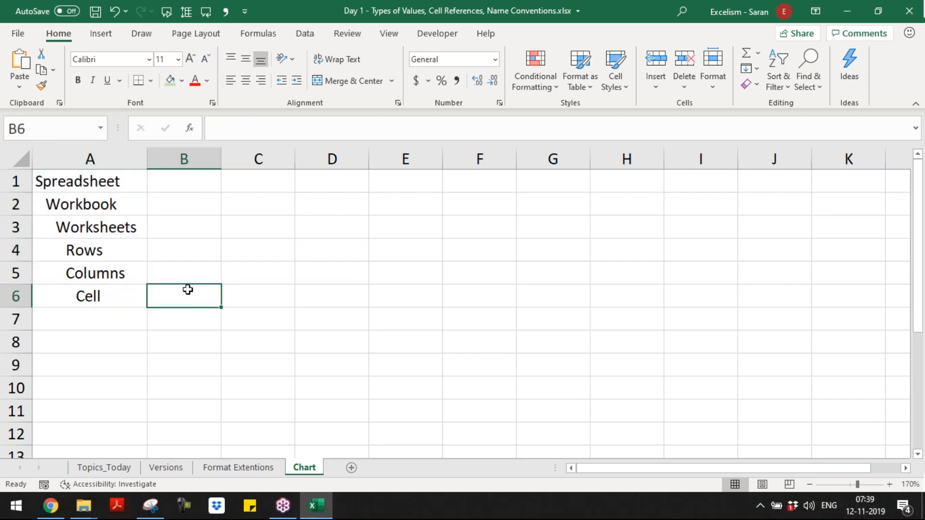
left_click(131, 295)
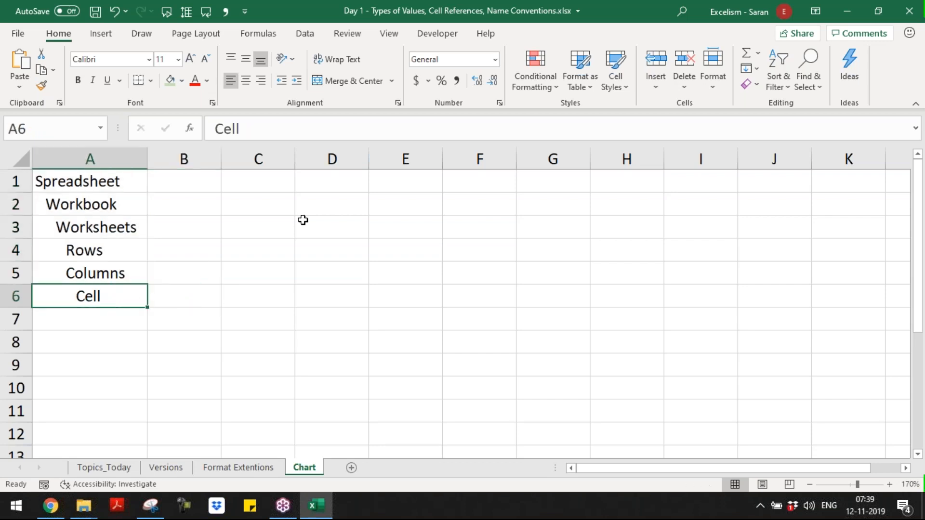
left_click(282, 184)
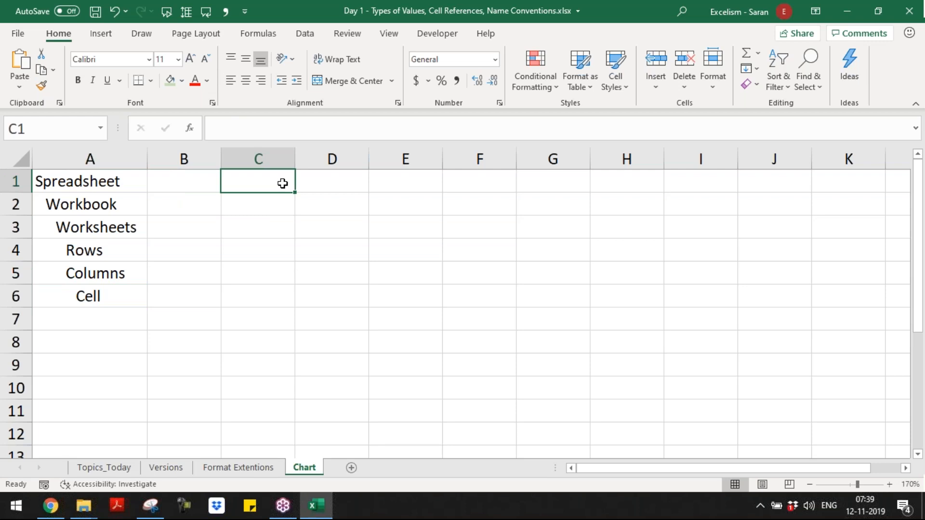
Step: Enter the heading Cell in A8, two rows below the hierarchy list, and make it bold and underlined
key("ctrl+Left")
key("ctrl+Down")
key("ctrl+Down")
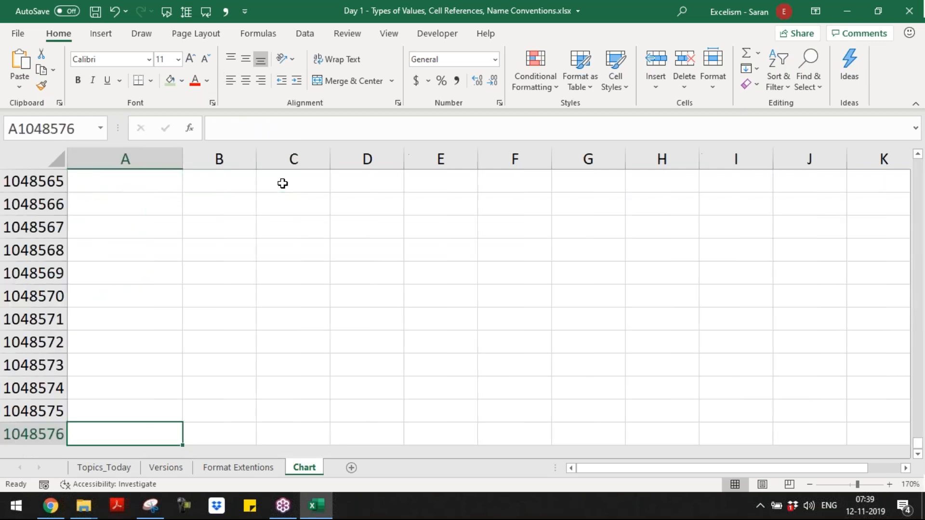
key("ctrl+Up")
key("Down")
key("Down")
type("Cell")
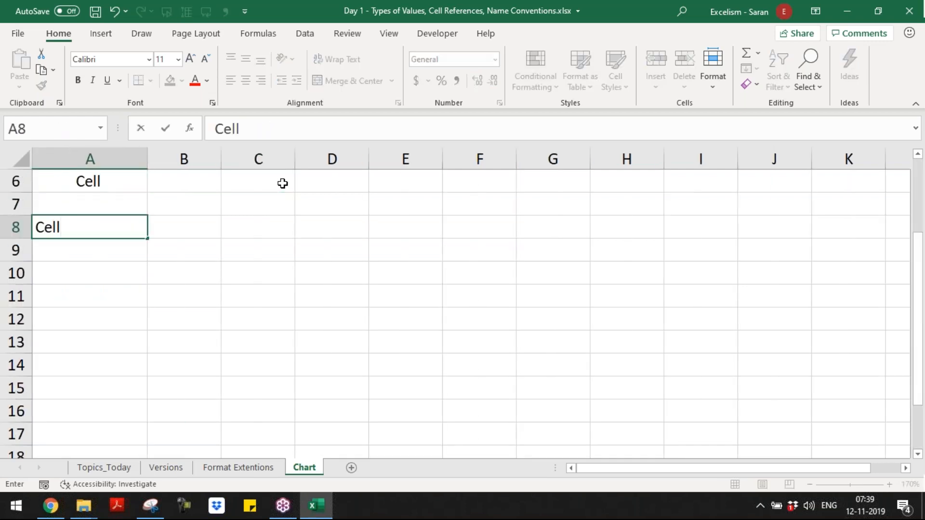
key("Return")
key("Up")
key("ctrl+b")
key("ctrl+u")
key("Down")
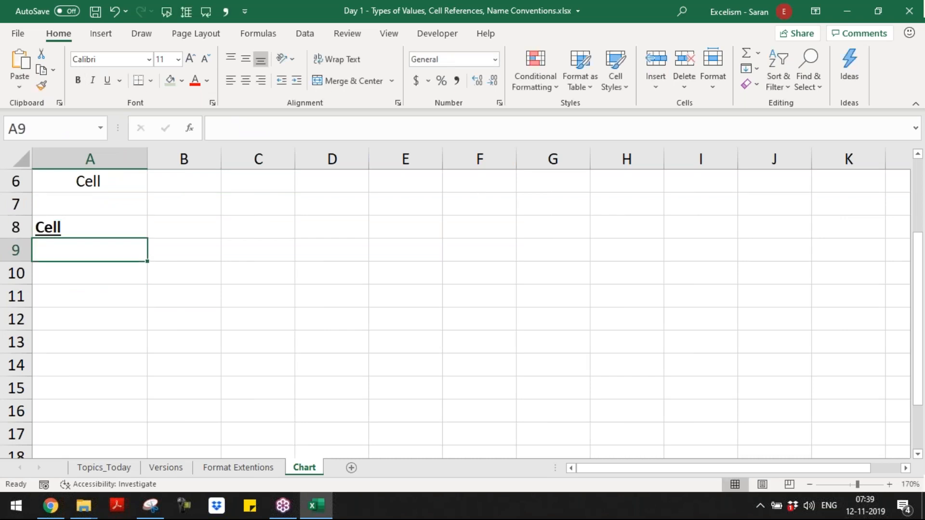
Step: Replace the heading text in cell A8 with Activity in a Cell
key("Up")
type("Activit")
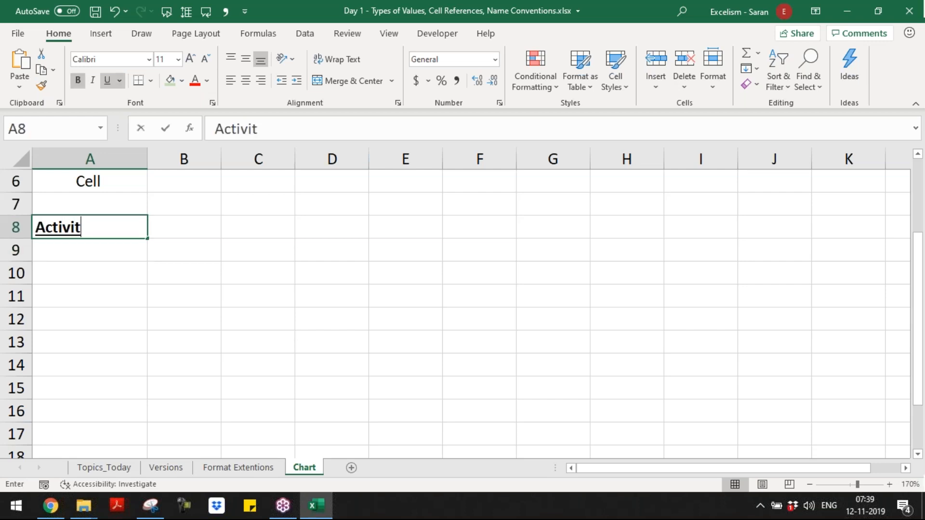
type("y in a Cell")
key("Return")
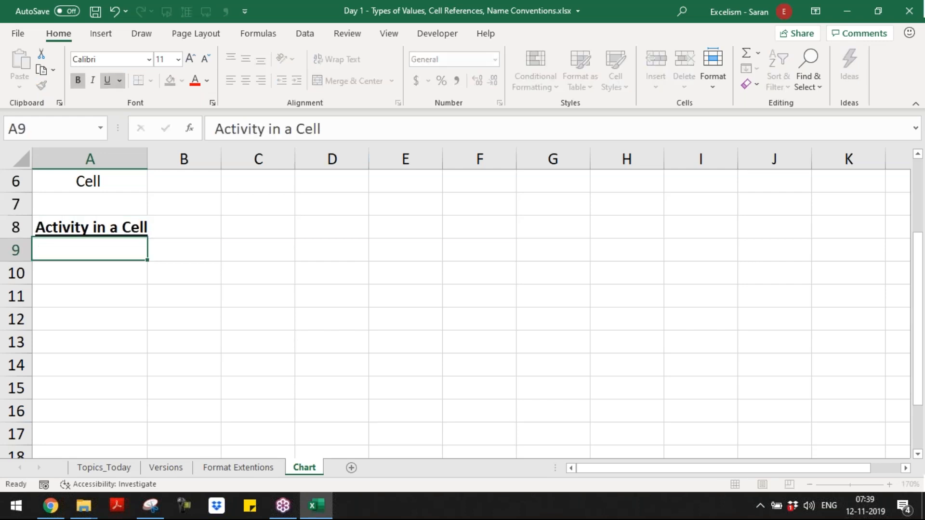
key("ctrl+Home")
key("Down")
key("Down")
key("Down")
key("Down")
key("Down")
key("Down")
key("Down")
key("Down")
key("Down")
key("Down")
key("Down")
key("Down")
key("Down")
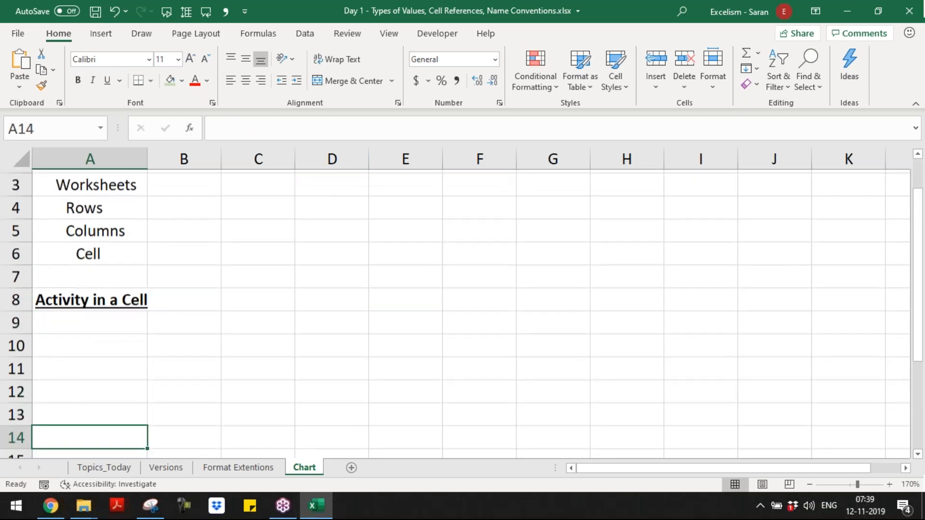
key("ctrl+Down")
key("ctrl+Up")
key("Down")
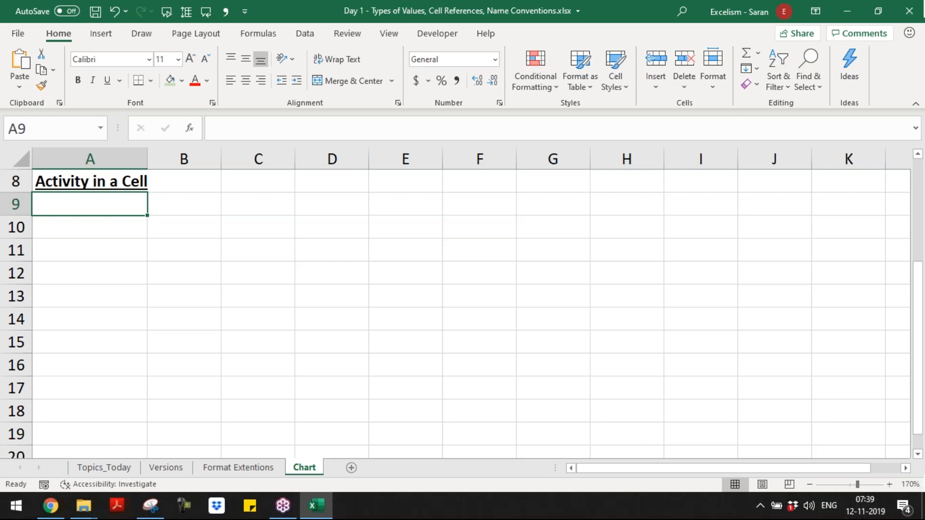
Step: Enter 1. Enter Values in A9 and 2. Write Formulas in A10 under the Activity in a Cell heading
type("1. Enter Values")
key("Return")
type("2.")
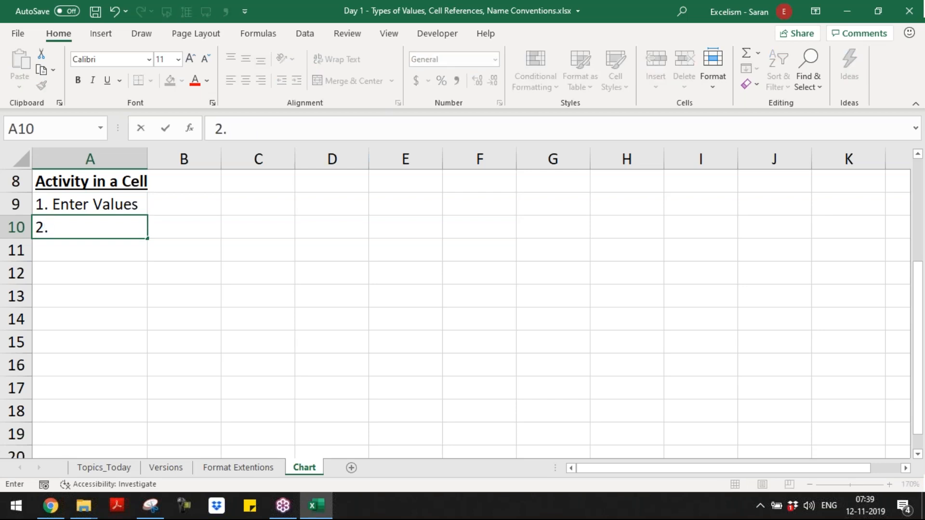
type(" Write Formulas")
key("Return")
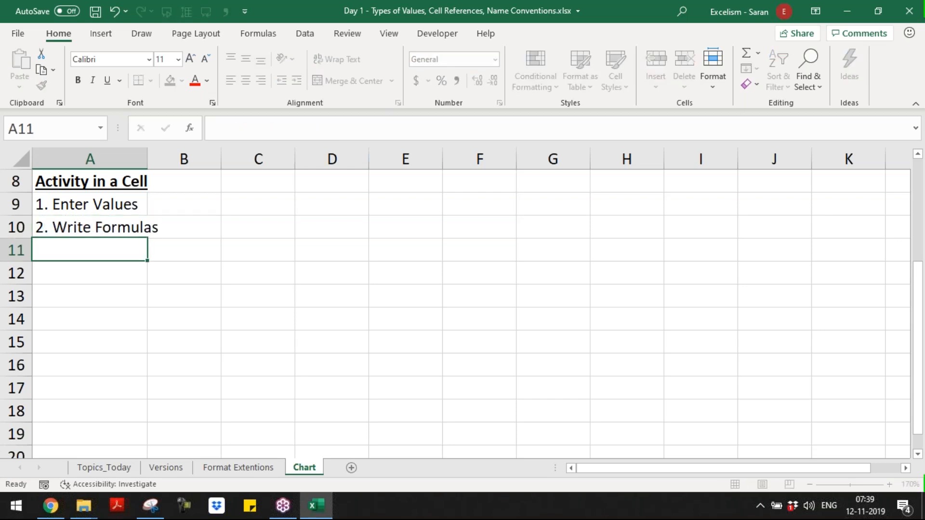
Step: Enter 3. Apply Format in A11 as the last item of the activity list
type("3. ")
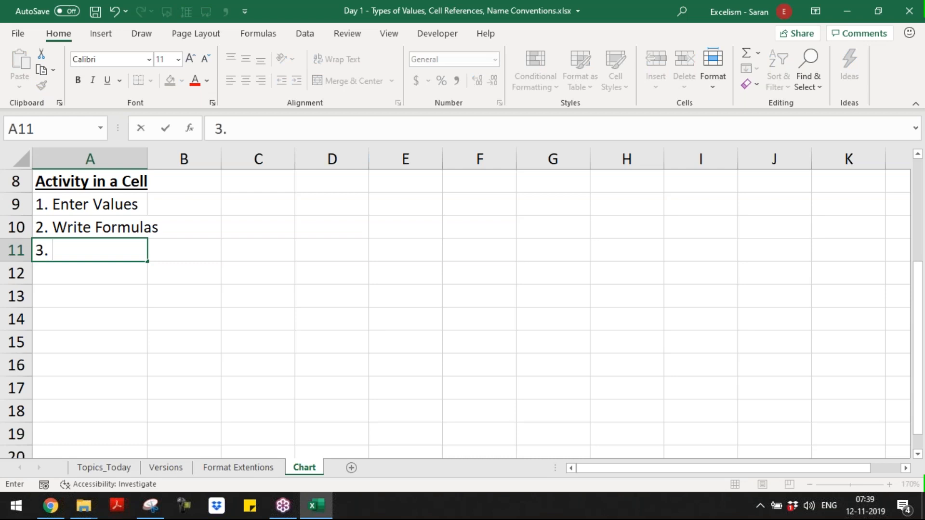
type("Applu Format")
key("BackSpace")
key("BackSpace")
key("BackSpace")
key("BackSpace")
key("BackSpace")
key("BackSpace")
key("BackSpace")
key("BackSpace")
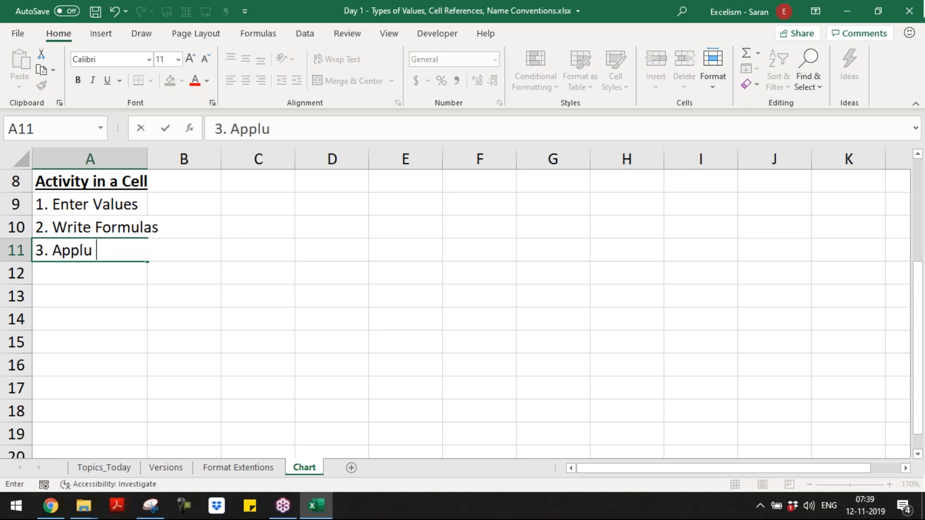
type("y Format")
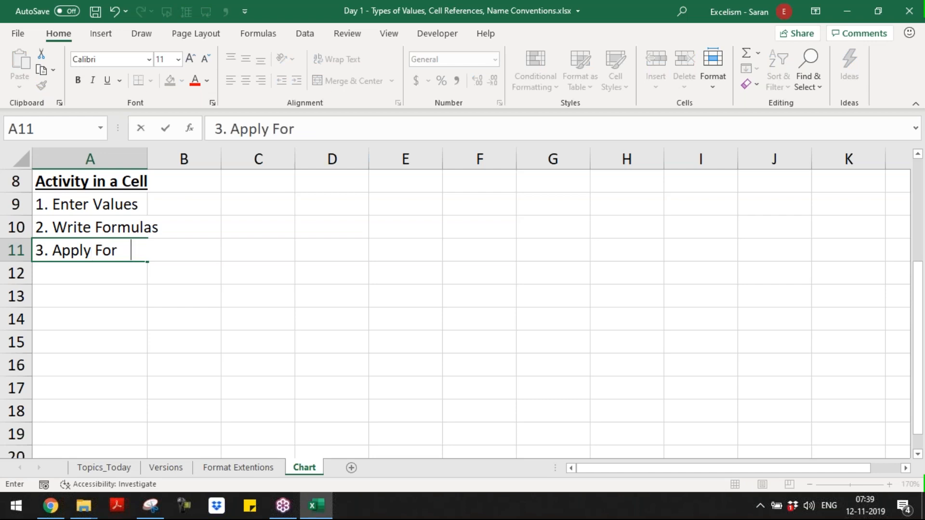
key("Return")
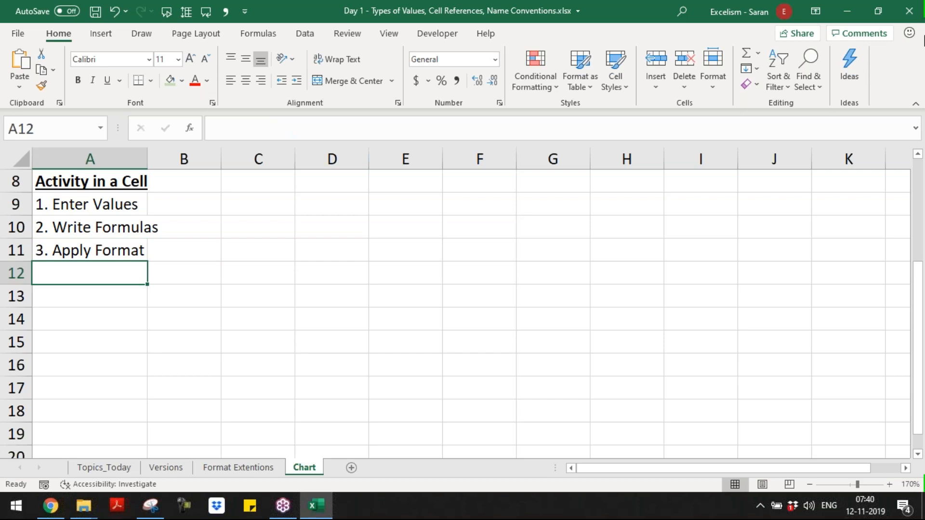
Step: Enter the heading Types of Values in A13, leaving row 12 blank, and make it bold and underlined
left_click(916, 53)
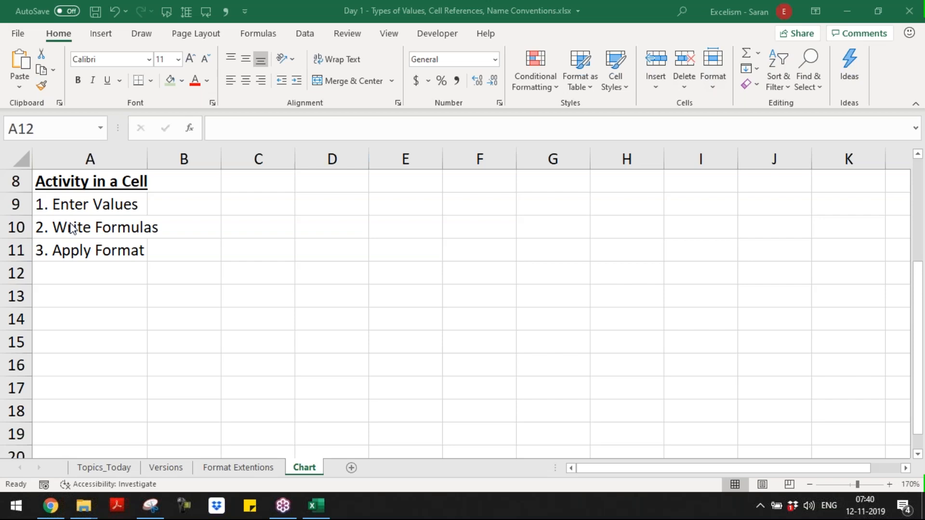
left_click(72, 272)
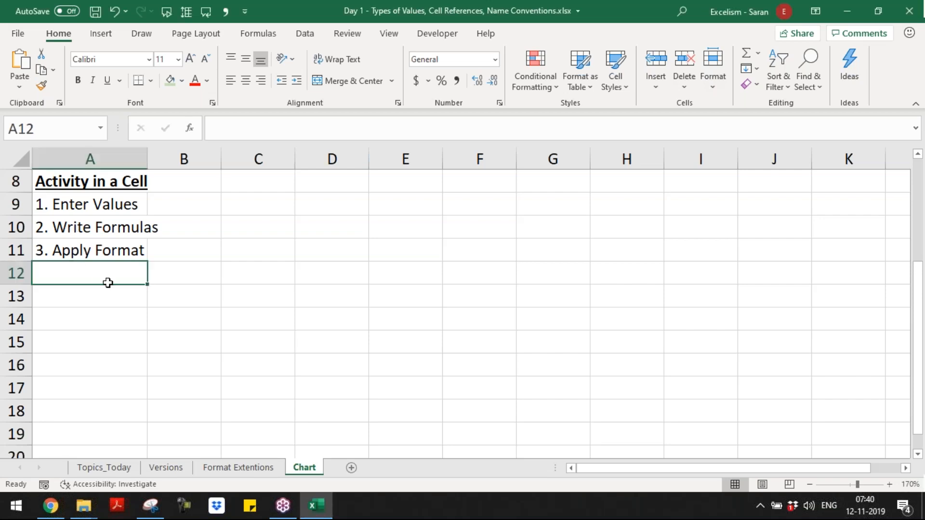
key("Return")
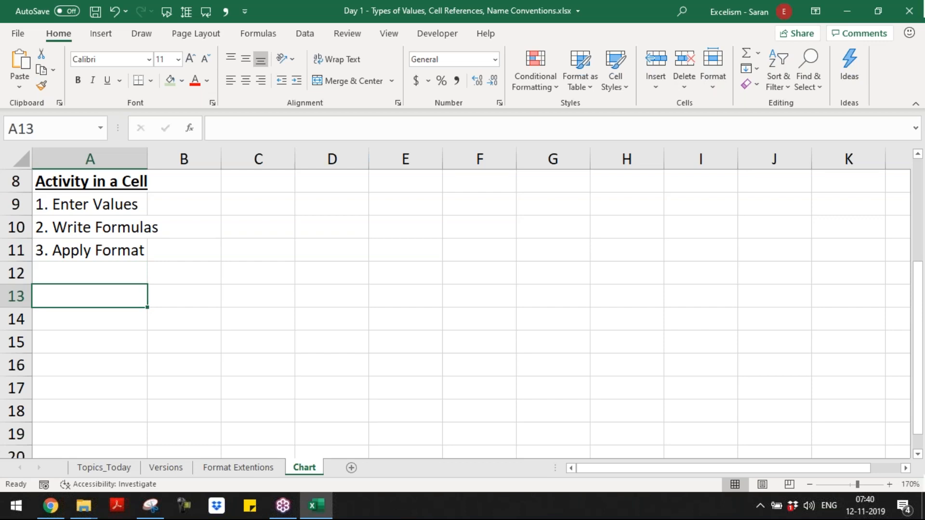
type("Types o")
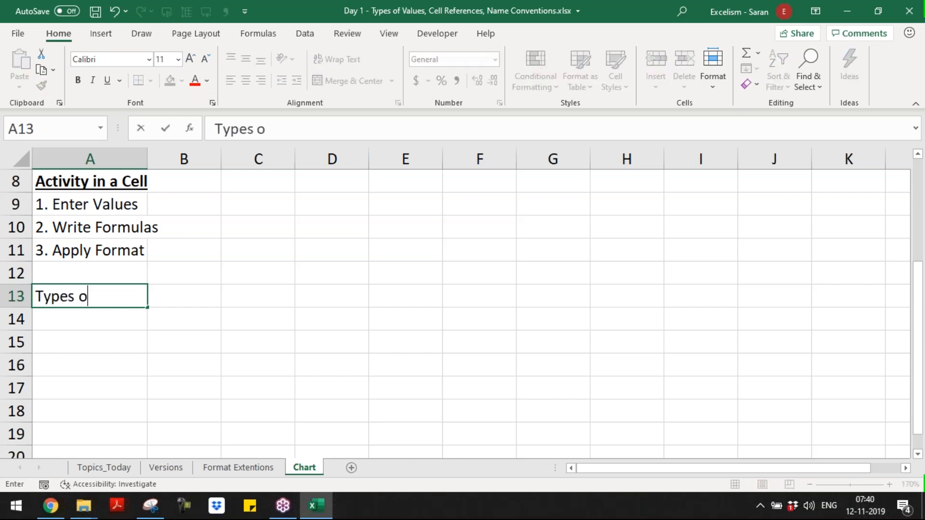
type("f V alues")
key("Return")
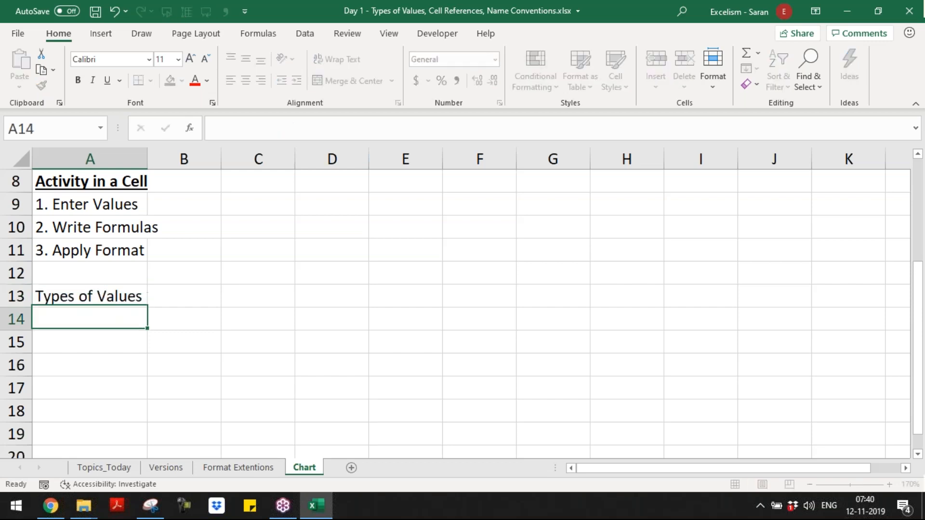
key("Up")
key("ctrl+b")
key("ctrl+u")
key("Down")
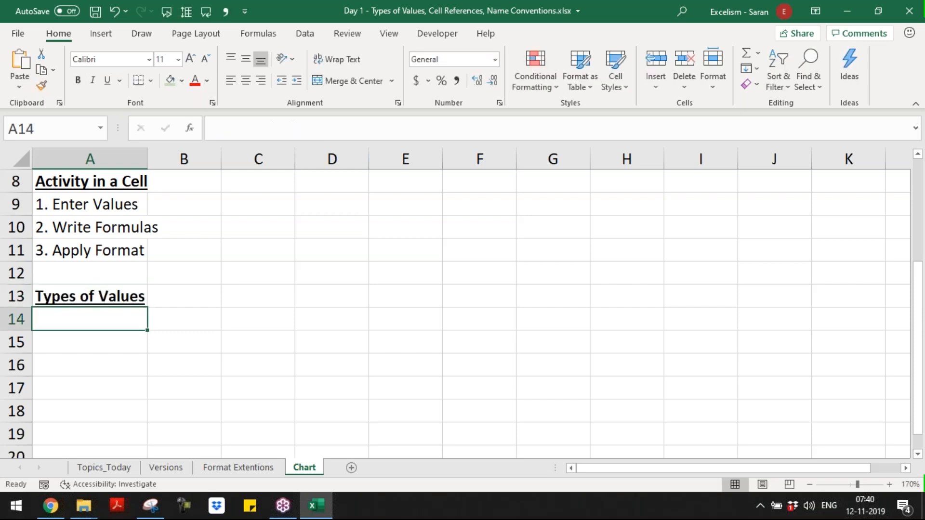
Step: Enter the sentence Excel Cell can have JUST 3 types of values in A14 below the heading
type("Excel Cell can have ")
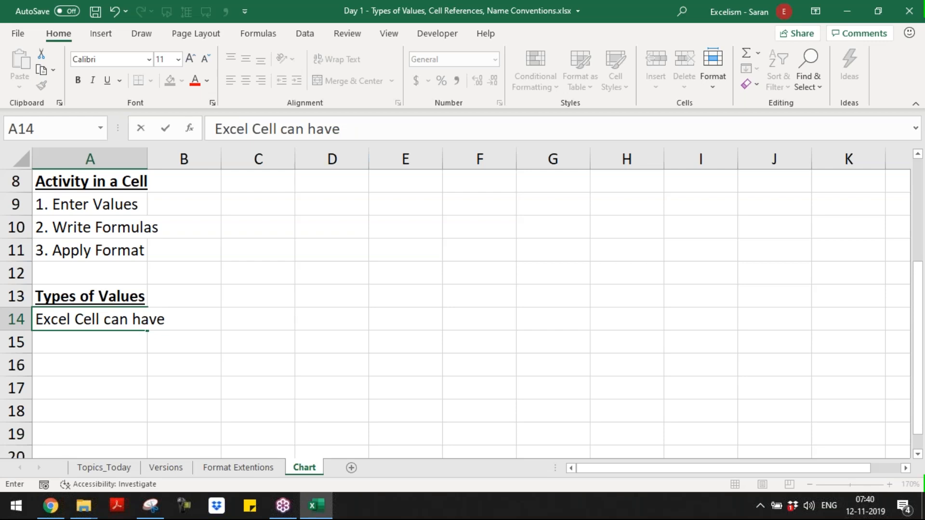
type("JUST")
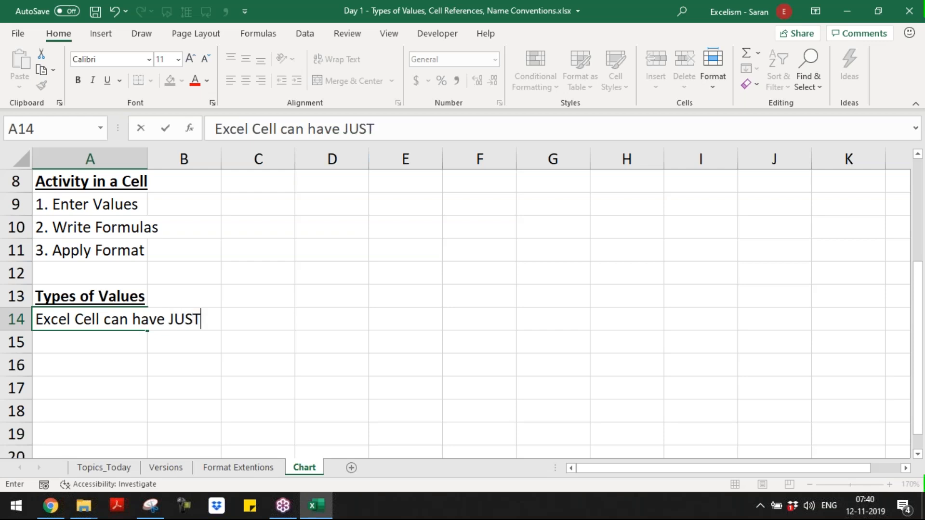
type(" 3 types og")
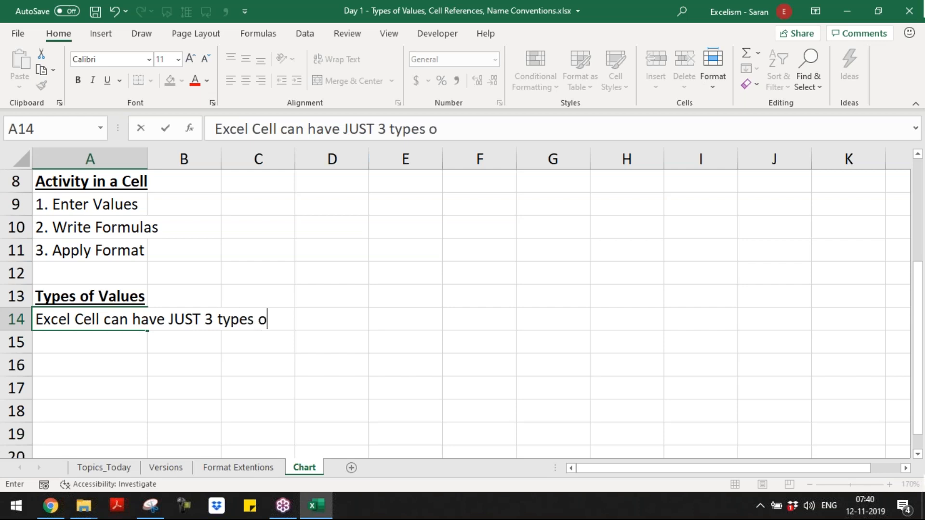
key("BackSpace")
key("BackSpace")
type("f values")
key("Return")
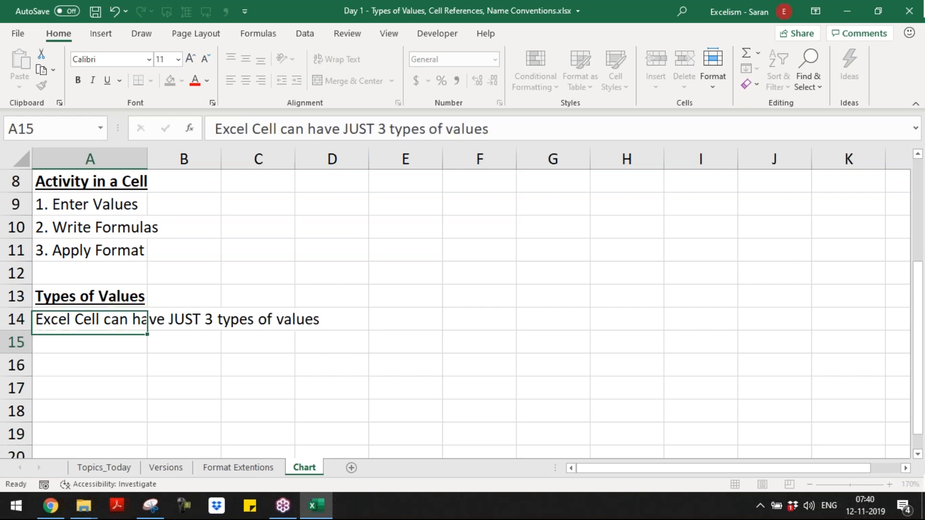
Step: List the first two value types, 1. Number in A15 and 2. Text in A16
type("1. Number")
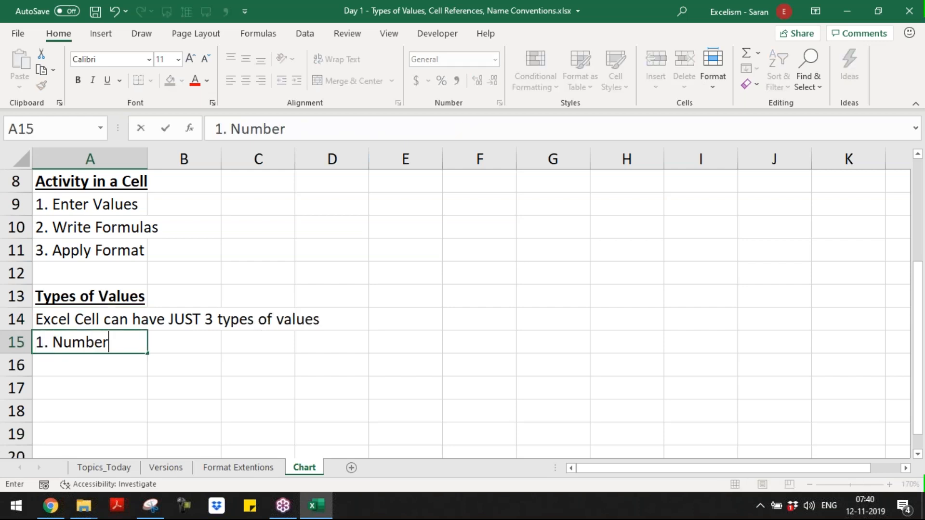
key("Return")
type("2. ")
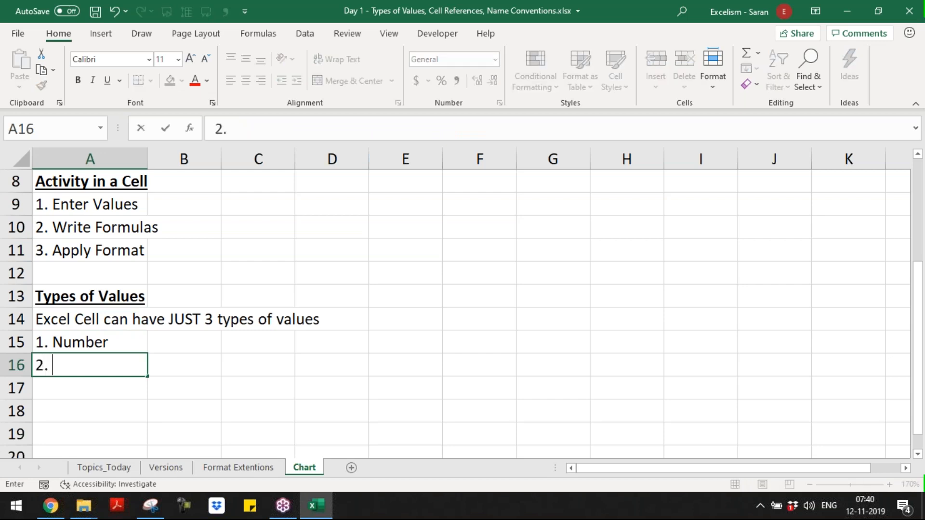
type("Text")
key("Return")
Step: Enter 3. Boolean Value in A17, using the singular form
type("3. ")
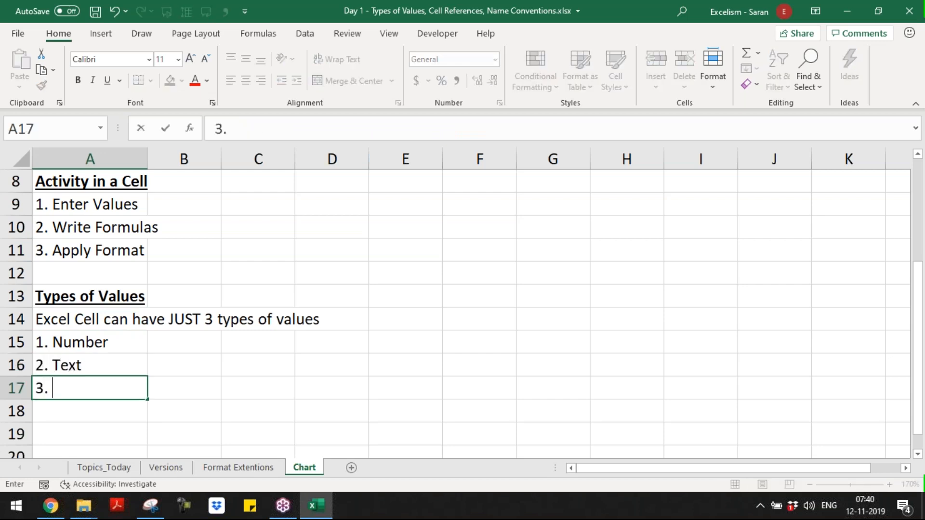
type("Boolean Val")
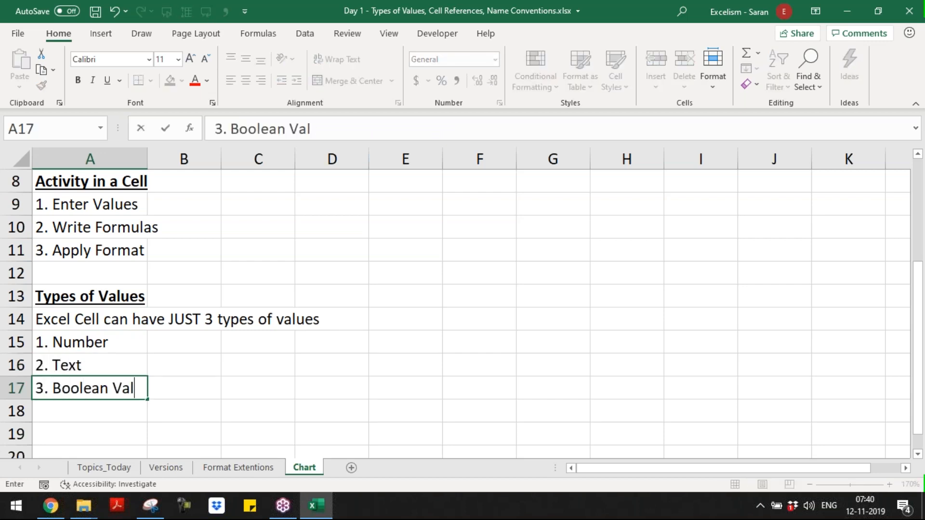
type("ues")
key("Return")
key("Up")
key("F2")
key("BackSpace")
key("Return")
Step: Autofit column A to the value type entries in A15:A17
key("Up")
key("Up")
key("Up")
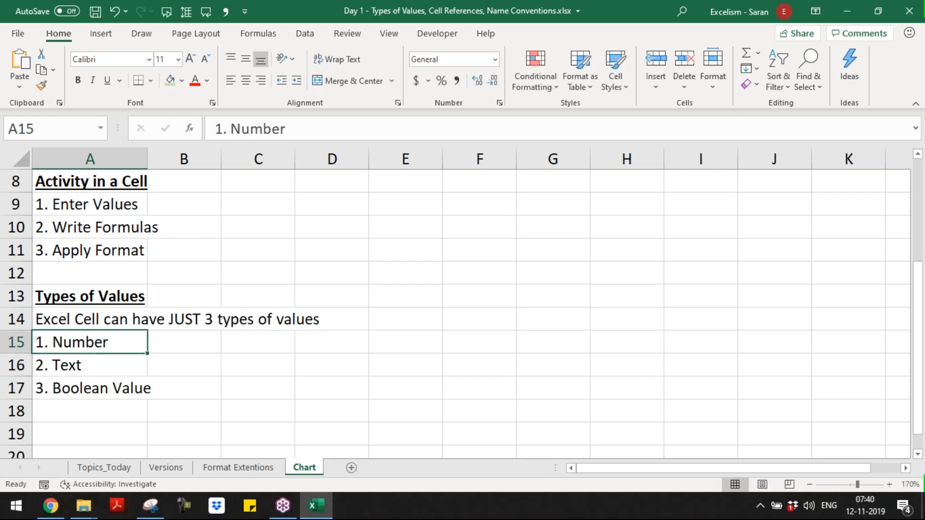
key("shift+Down")
key("shift+Down")
key("shift+Down")
key("shift+Up")
key("alt+h")
key("o")
key("i")
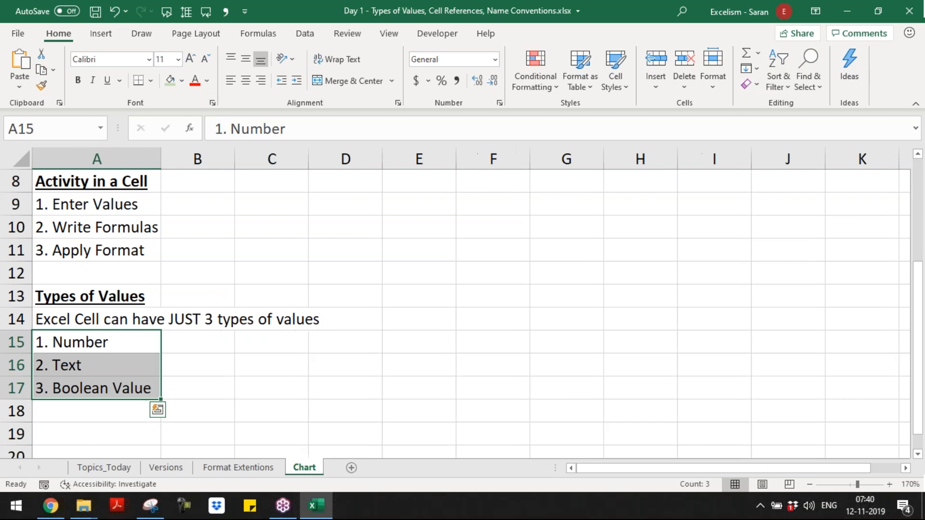
Step: Enter the example number 500 in B15 and the example text ABC in B16
key("Right")
type("500")
key("Return")
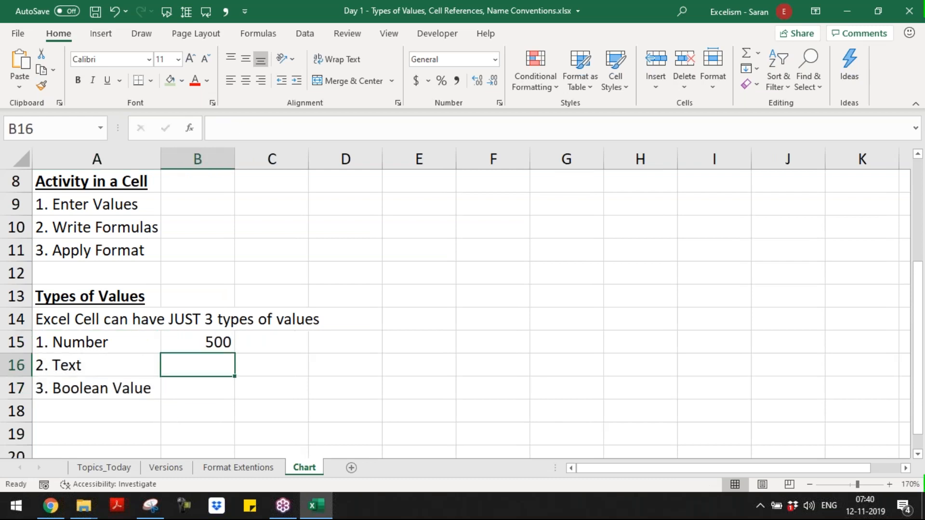
type("a")
key("BackSpace")
type("ABC")
key("Return")
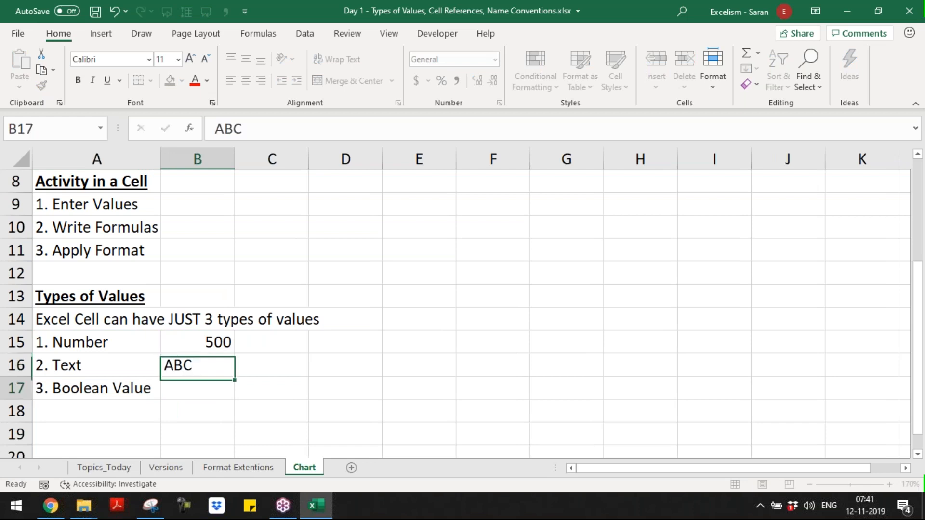
Step: Enter TRUE in B17 as the Boolean example
type("TRY")
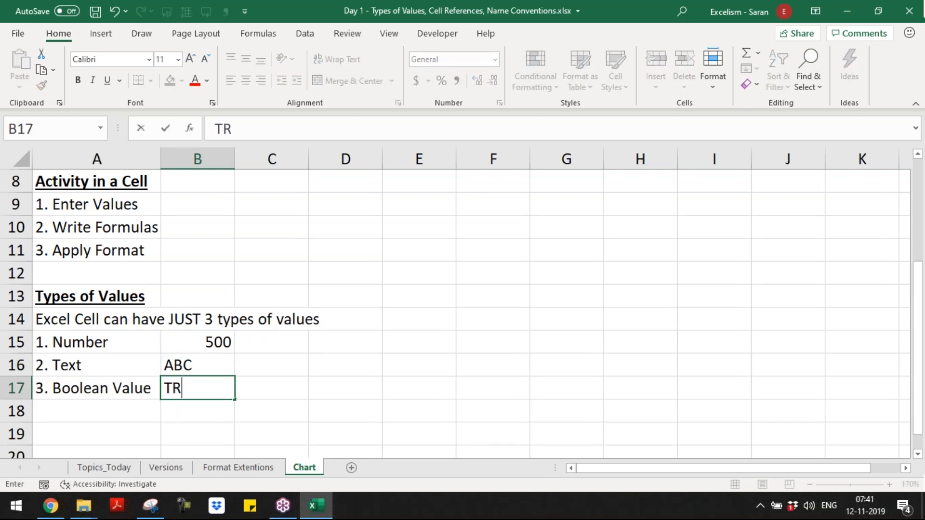
key("BackSpace")
type("UE")
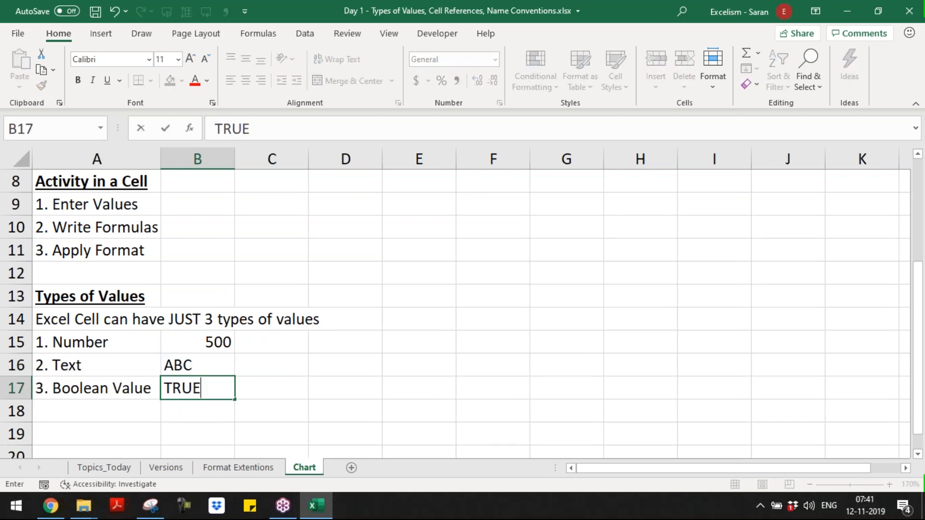
key("Return")
Step: Examine how the three example values in B15:B17 are aligned
key("Up")
key("Up")
key("Up")
key("shift+Down")
key("shift+Down")
key("shift+Down")
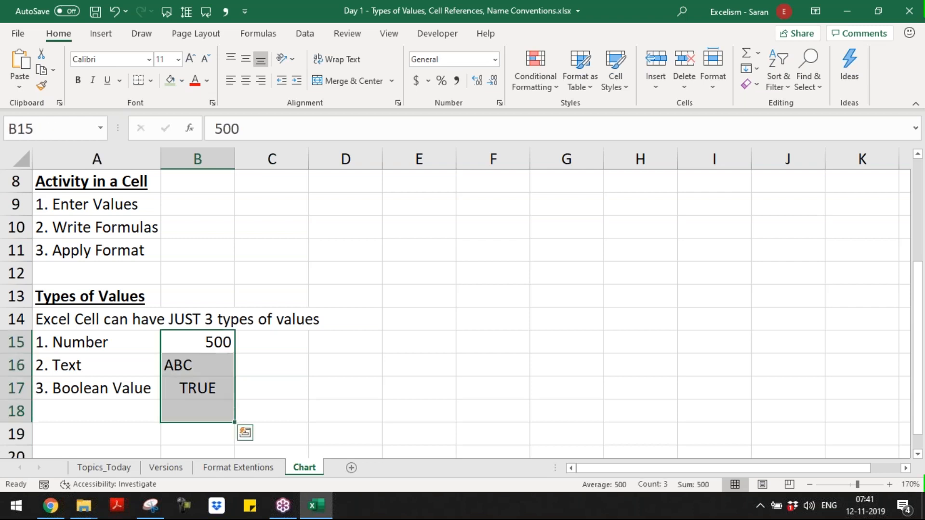
key("Down")
key("Down")
key("Down")
key("Left")
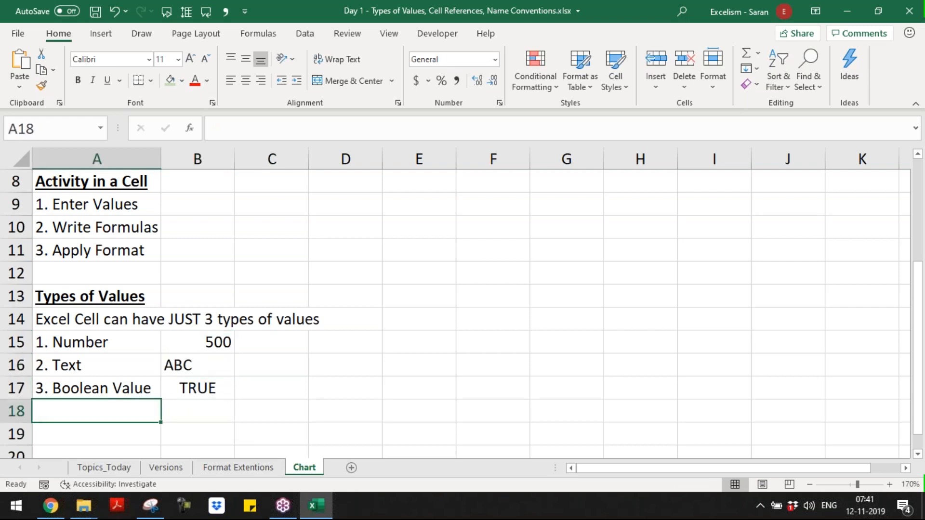
key("Down")
key("Down")
key("Down")
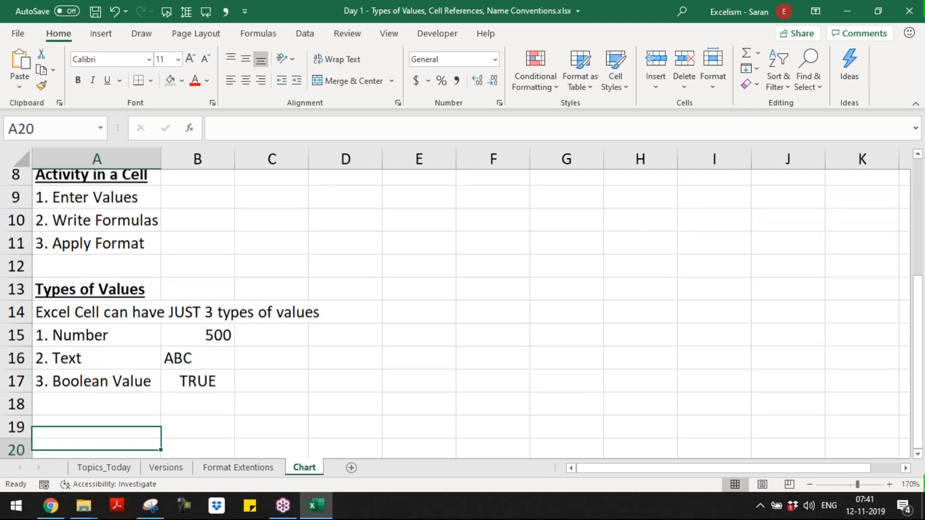
Step: Enter the notes By-default right aligned in C15 and By-default left aligned in C16 beside the number and text examples
key("Up")
key("Up")
key("Up")
key("Up")
key("Up")
key("Up")
key("Right")
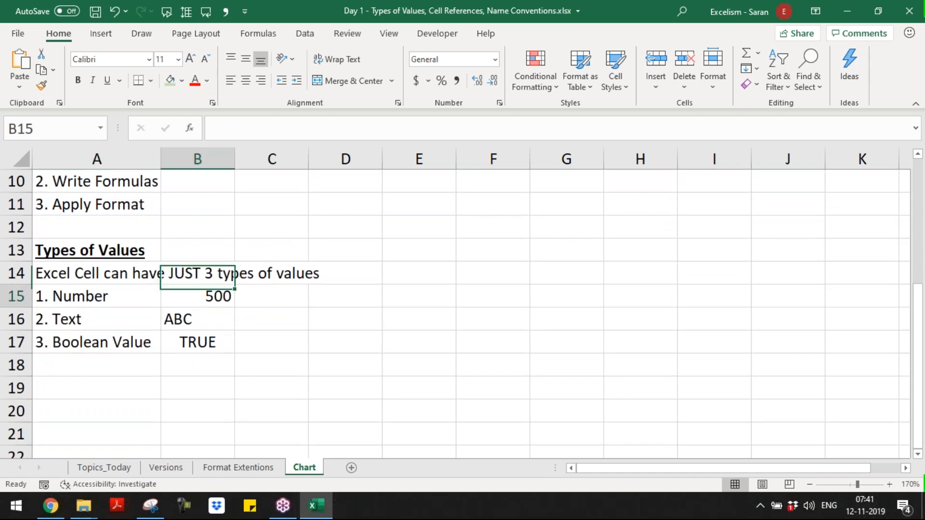
key("Right")
type("By-defa")
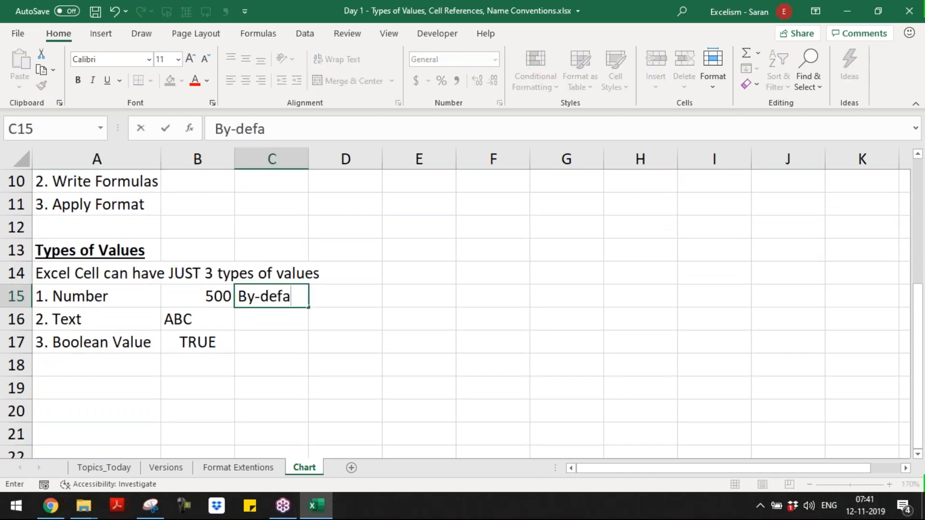
type("ult right ")
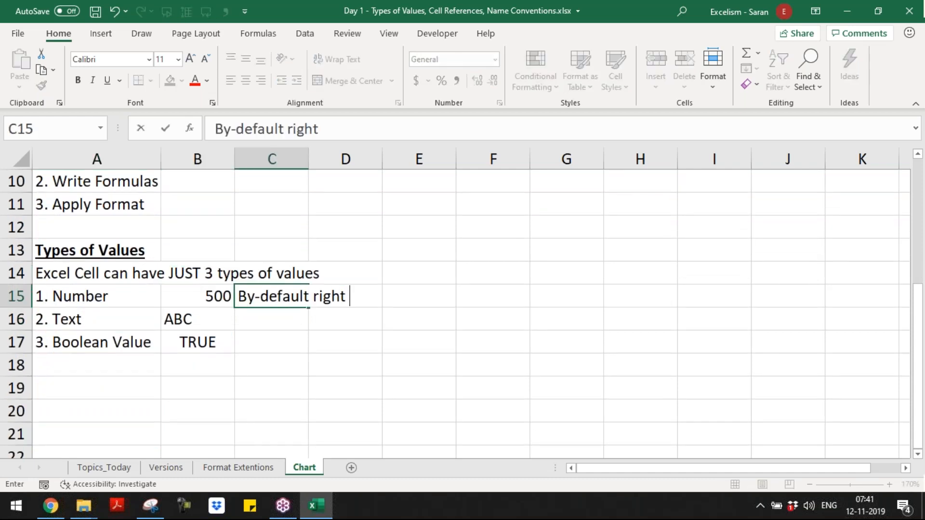
type("aligned")
key("Return")
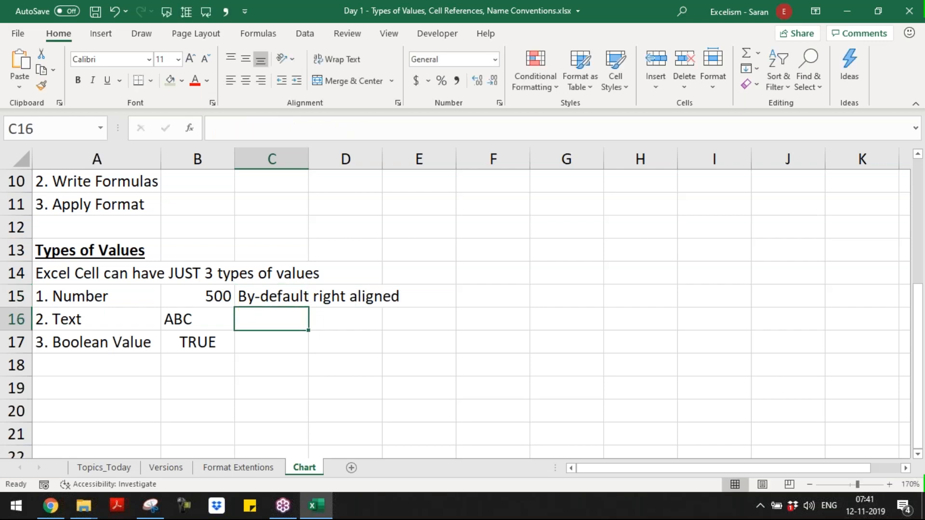
type("By-defa")
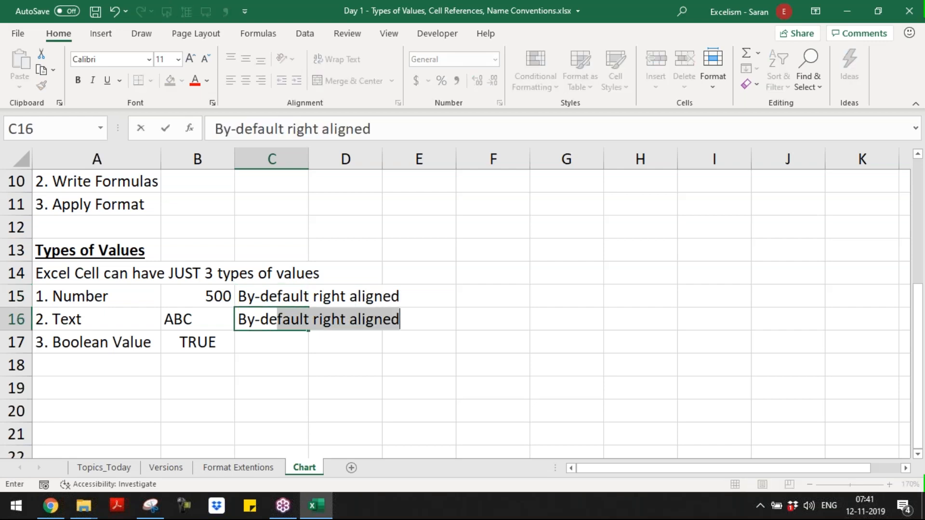
type("ult left aligned")
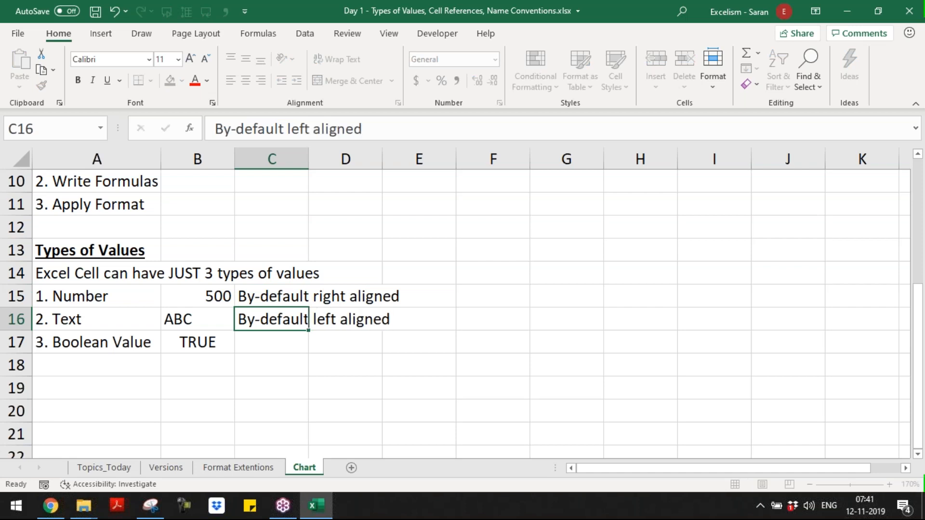
Step: Enter the note "By-default center aligned" in C17 beside the Boolean example
key("Return")
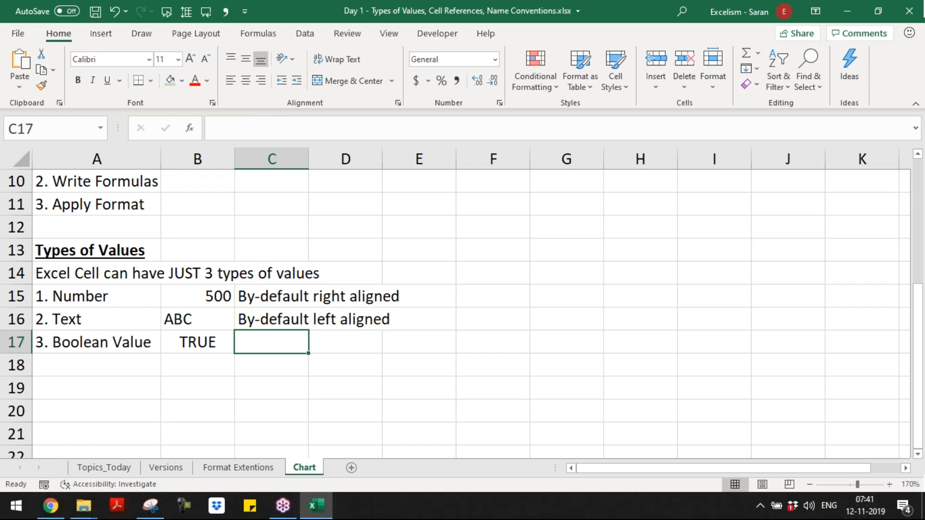
type("By")
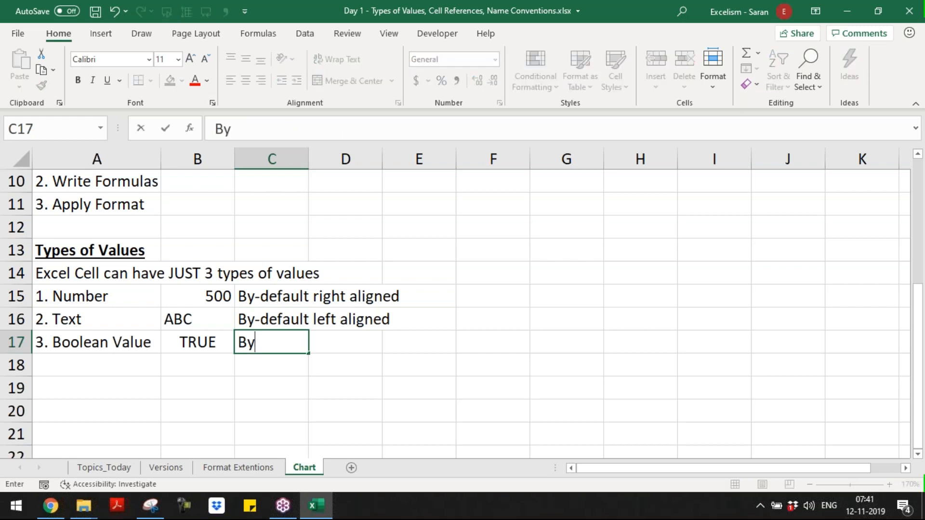
type("-def")
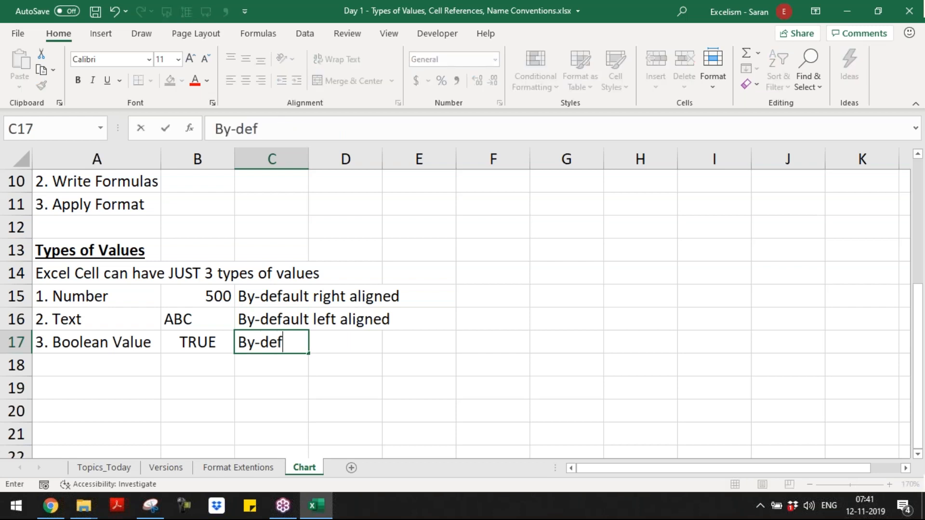
type("ault cente")
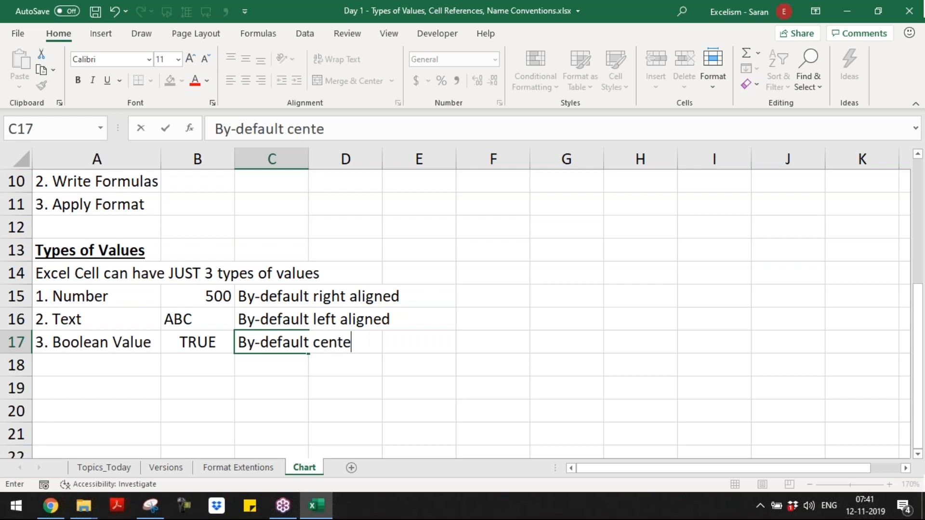
type("r aligned")
key("Return")
Step: Examine the number and text examples with their alignment notes in rows 15 and 16
key("Up")
key("Up")
key("Up")
key("Left")
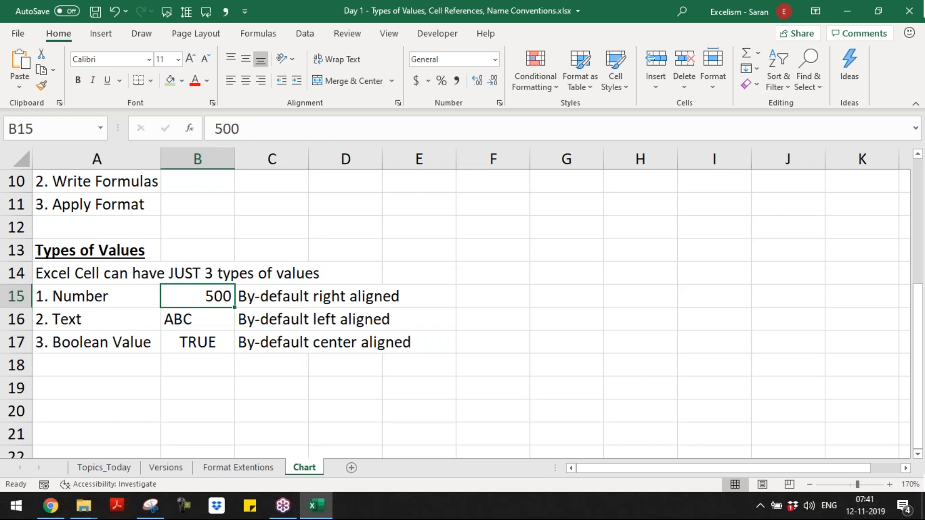
key("Right")
key("Right")
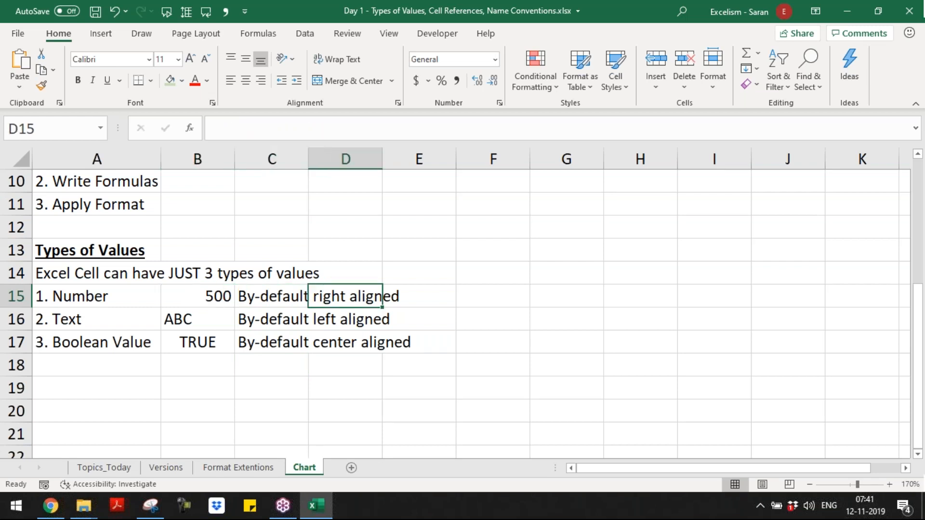
key("Down")
key("Left")
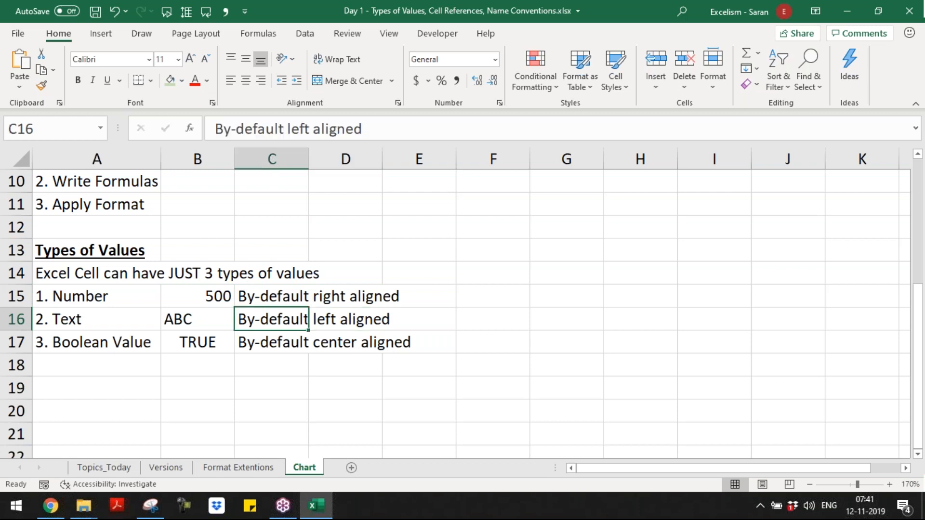
Step: Enter 500 as text in B19 by prefixing it with a single quote ('500)
key("Left")
key("Down")
key("Down")
key("Down")
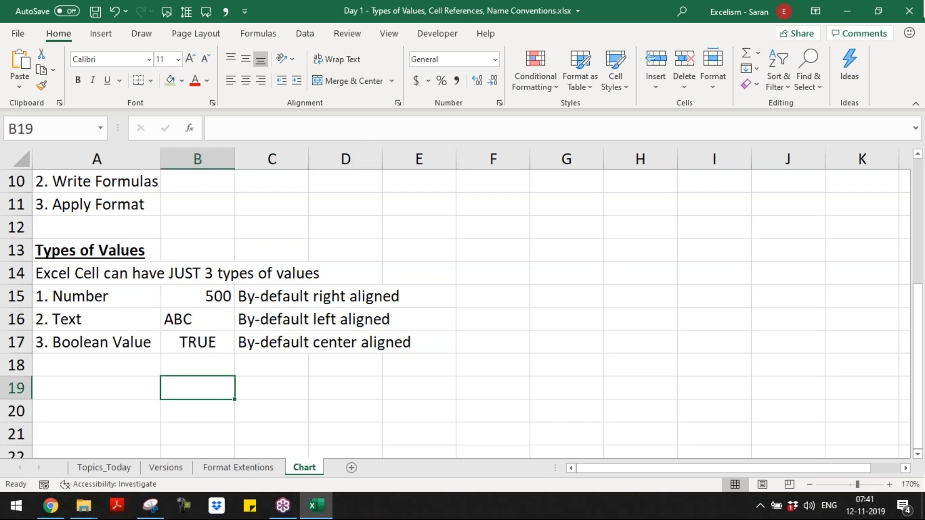
type("'50")
key("Left")
type("'500")
key("Tab")
Step: Enter the note "This is Text as the default alignment is Left side" in C19
type("Thi")
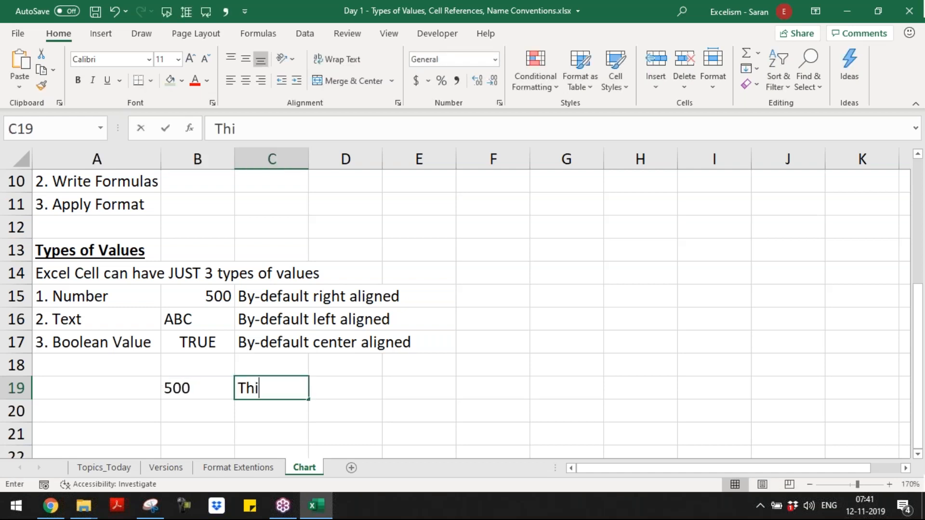
type("s is Text as")
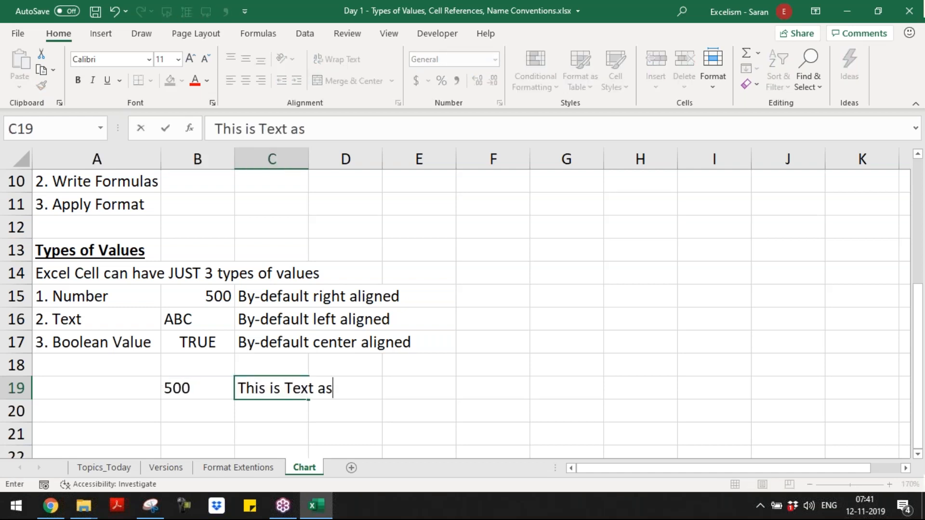
type(" the defa")
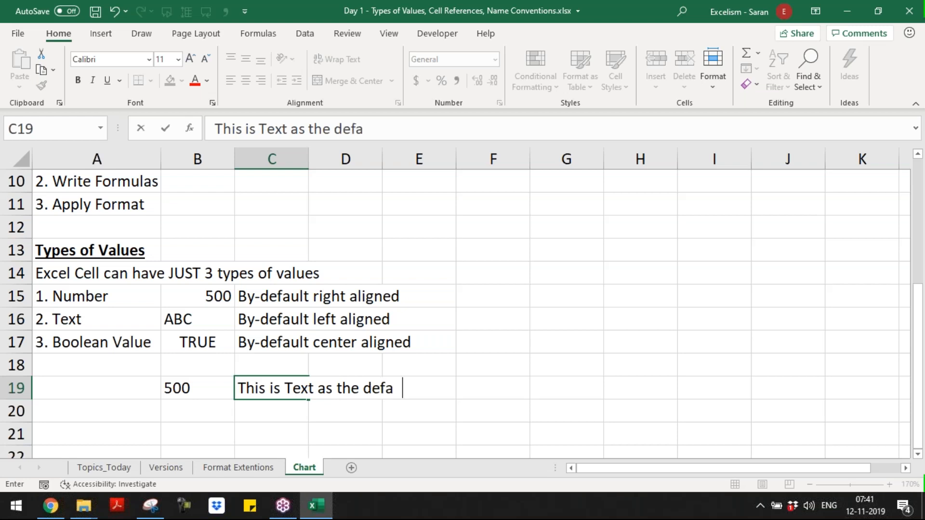
type("ult align")
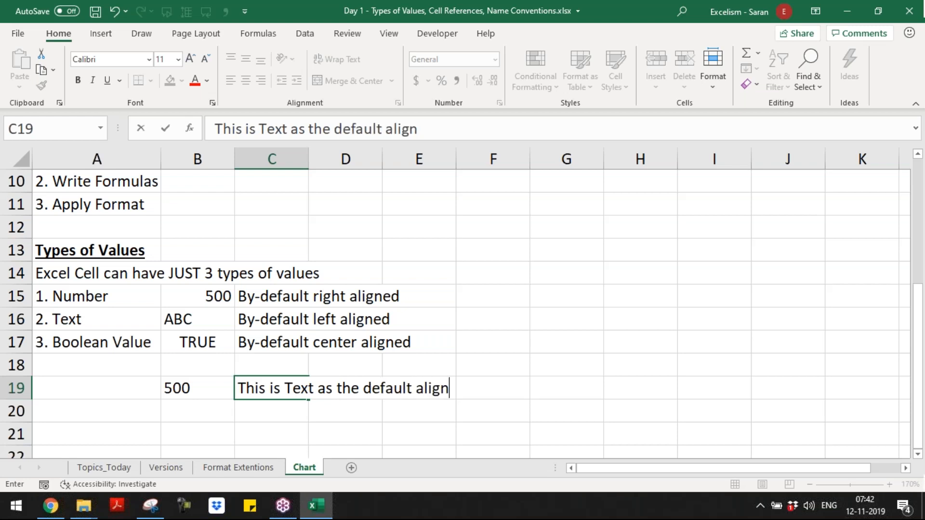
type("ment s")
key("BackSpace")
type("is Left side")
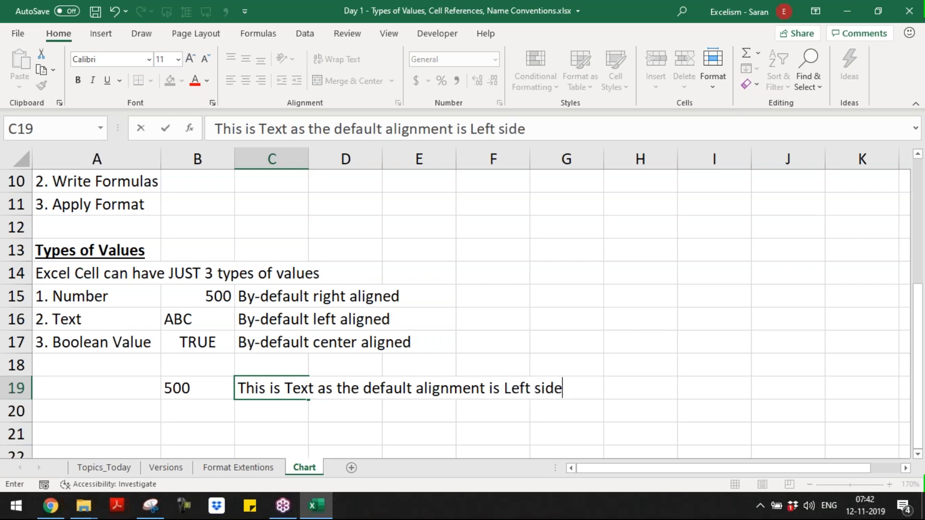
key("Return")
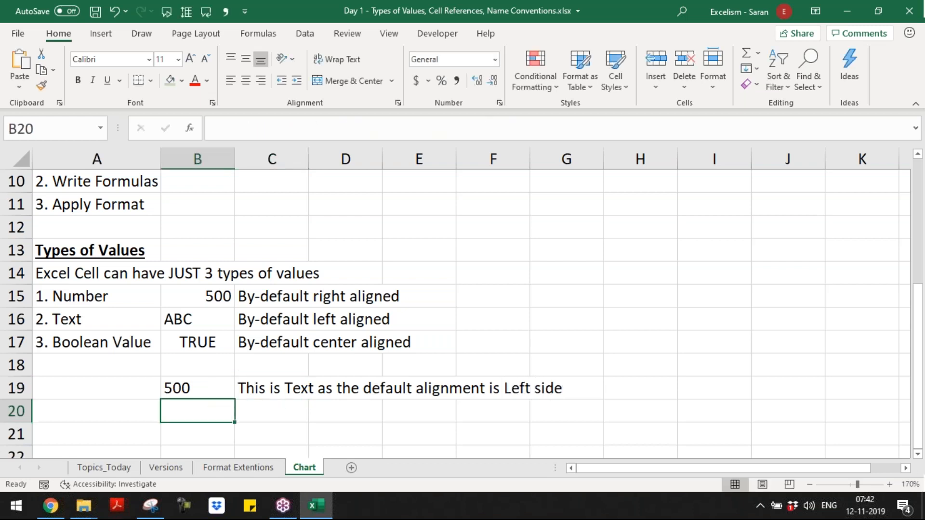
Step: Enter the note "To conver a number into text, we must enter Single Quote before the Number" in C20
key("Right")
type("T")
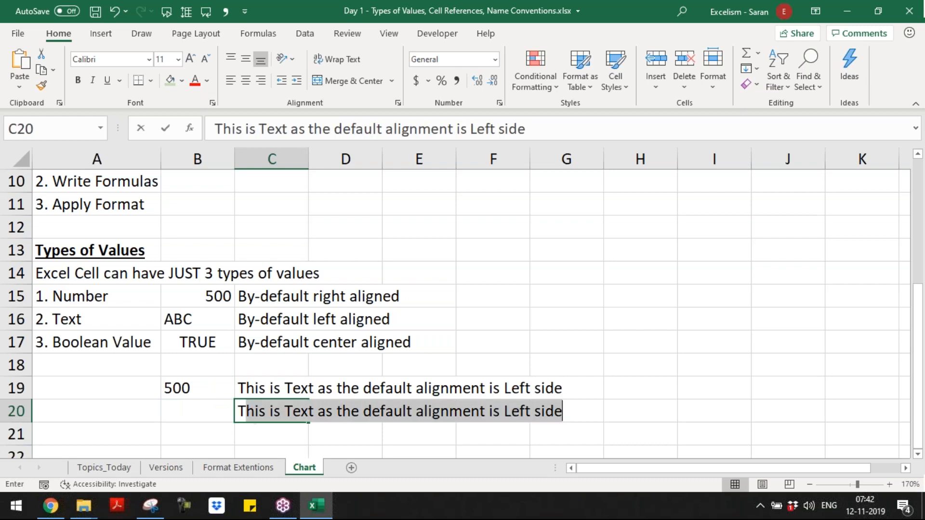
type("oday")
key("BackSpace")
key("BackSpace")
key("BackSpace")
type("conver a")
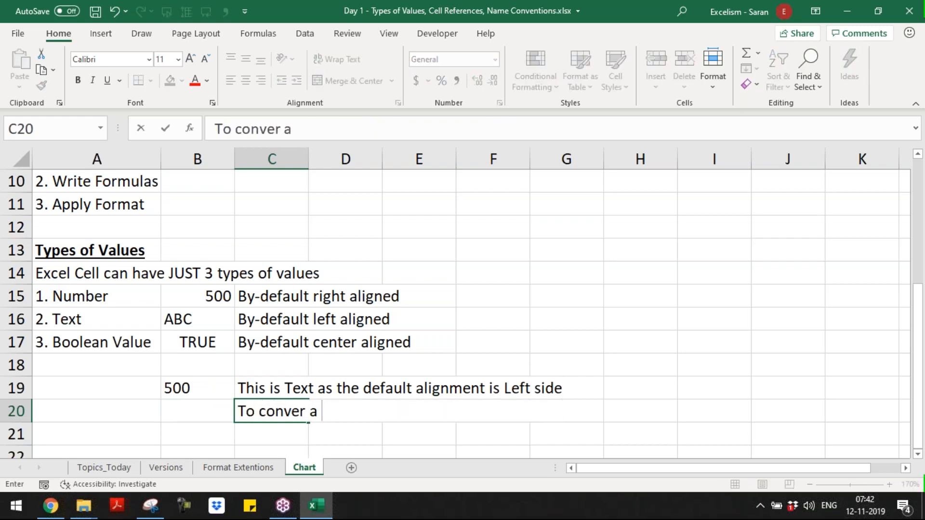
type(" number into text")
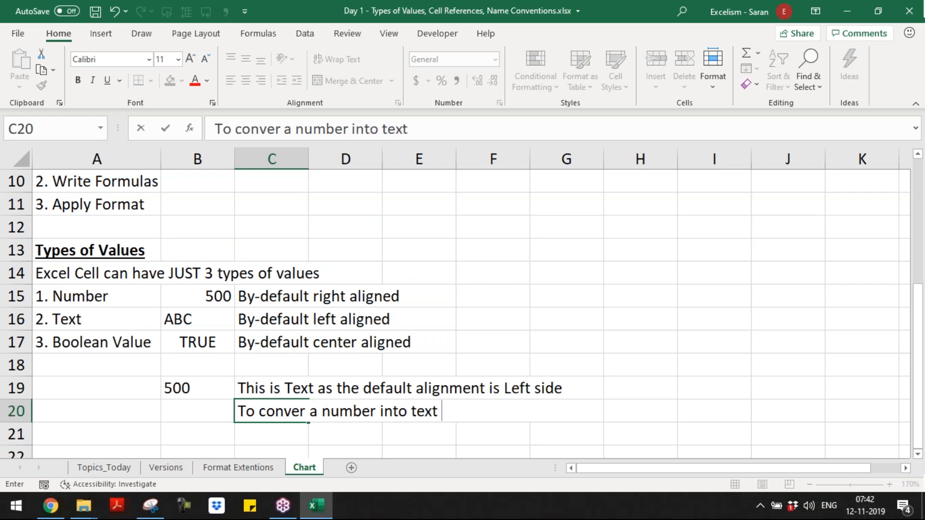
key("BackSpace")
type(", we mus")
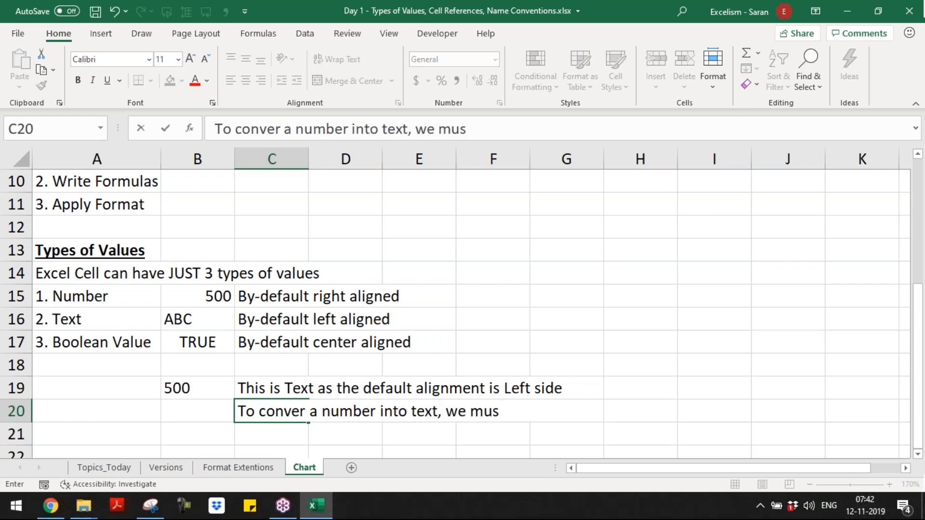
type("t enter Sing")
key("BackSpace")
type("ngle ")
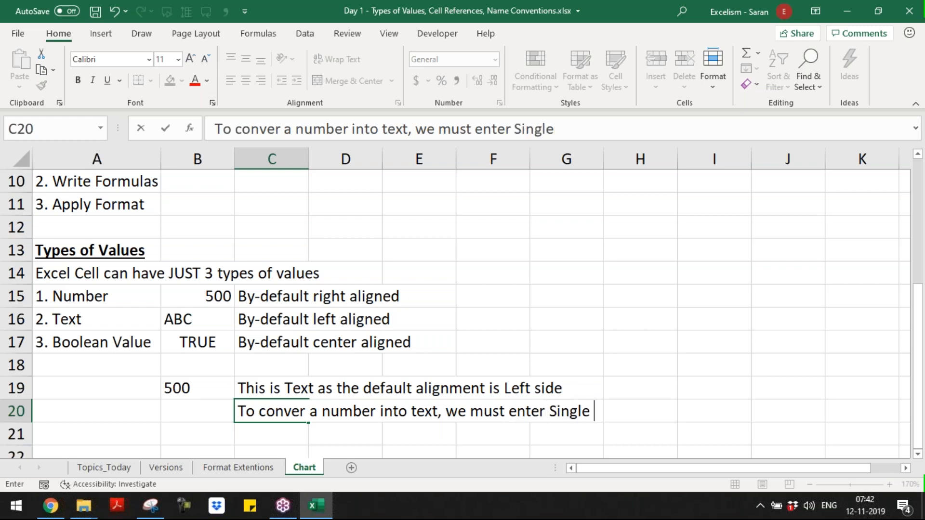
type("Quote ")
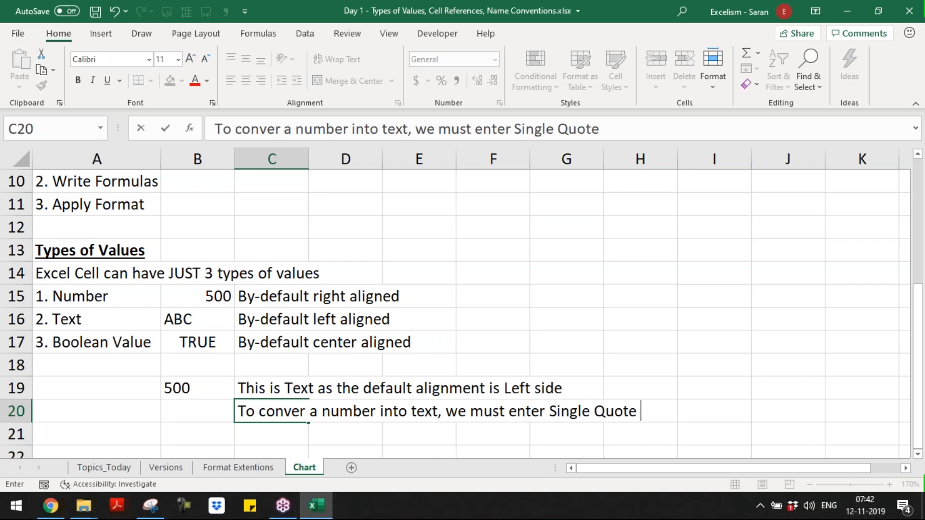
type("before")
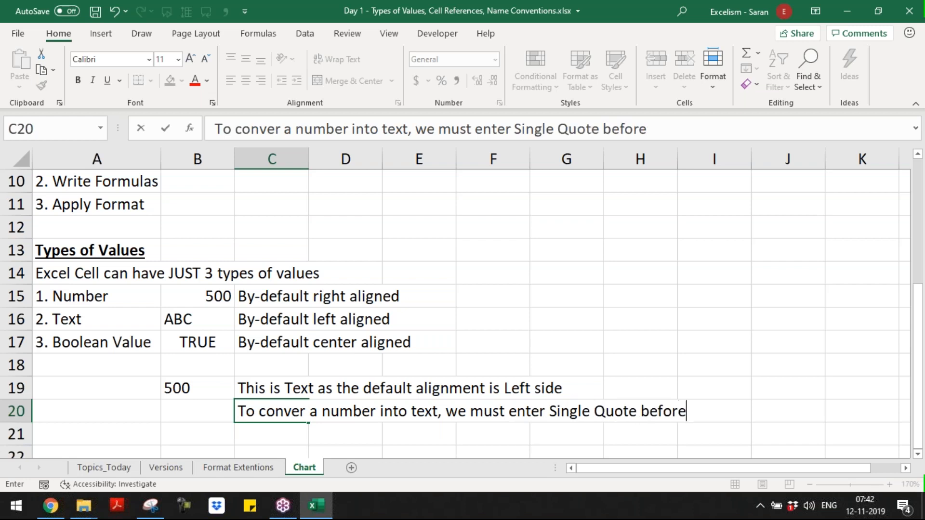
type(" the Number")
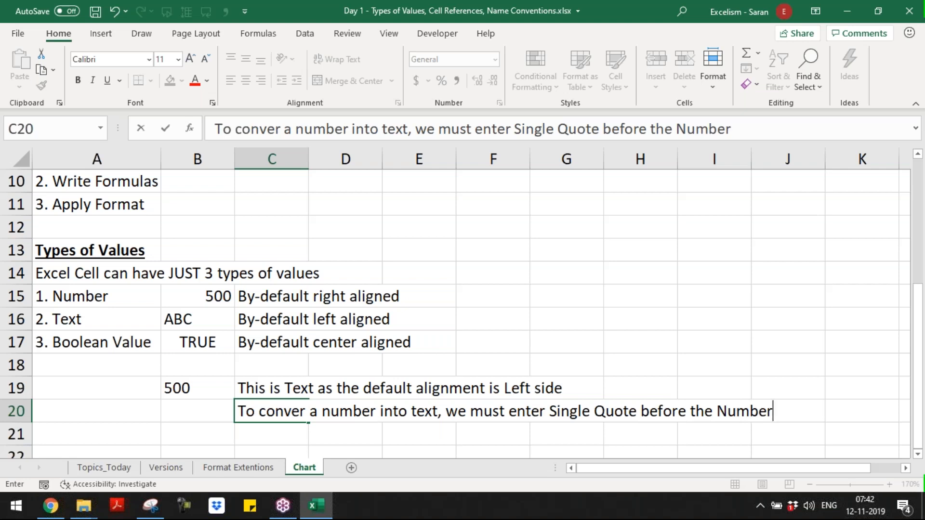
key("Return")
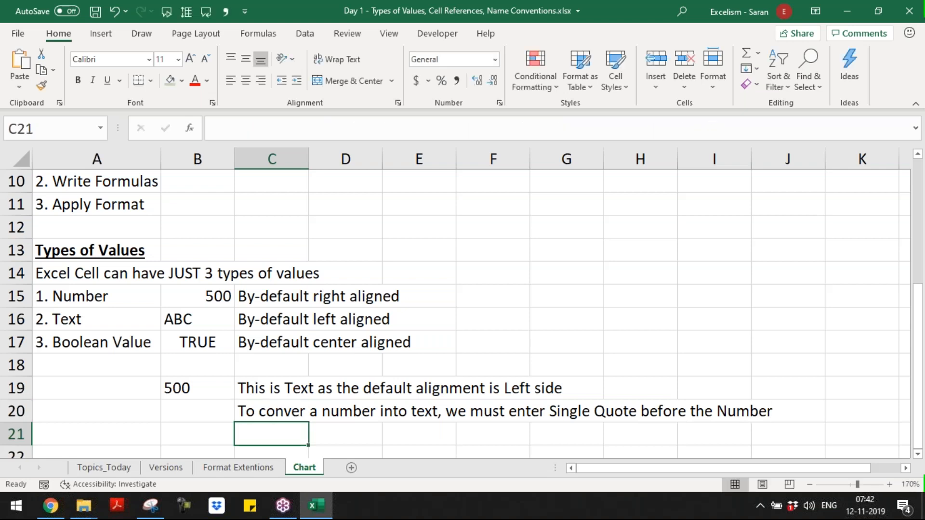
Step: Review the list of value types in column A from row 14 down to the blank rows beneath the notes
key("Left")
key("Left")
key("Up")
key("Up")
key("Up")
key("Up")
key("Up")
key("Up")
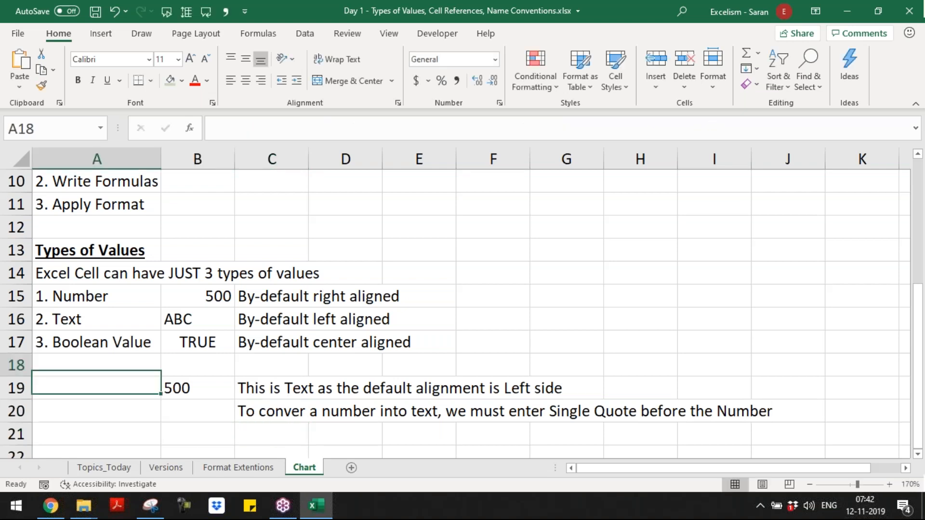
key("Up")
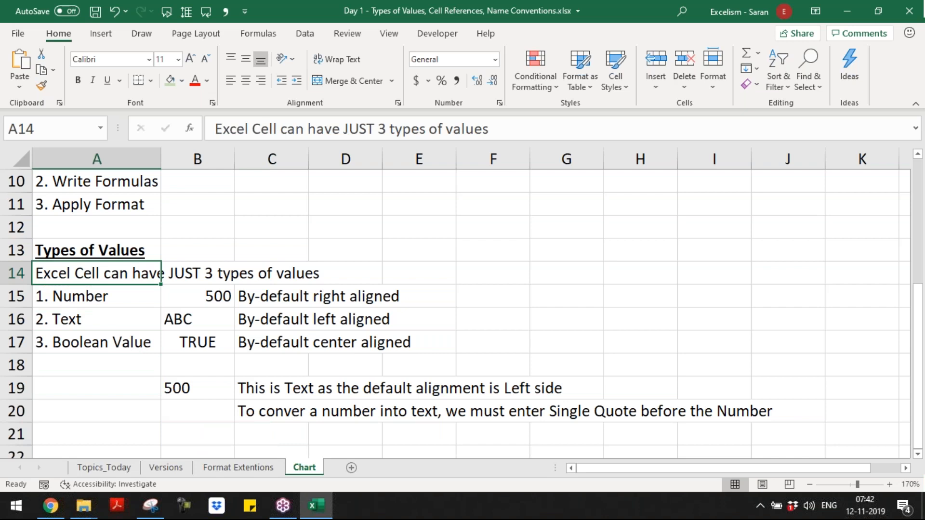
key("Down")
key("Down")
key("Down")
key("Down")
key("Down")
key("Down")
key("Down")
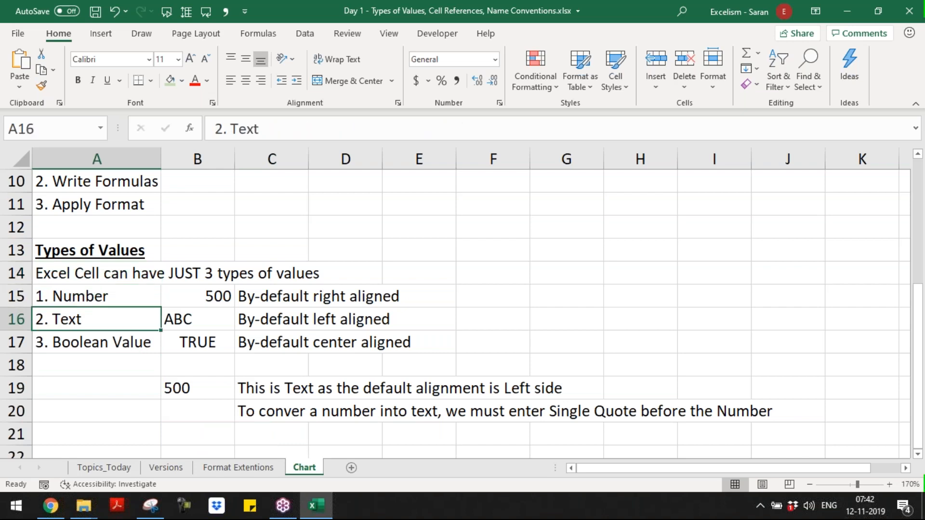
key("Down")
key("Down")
key("Down")
key("Down")
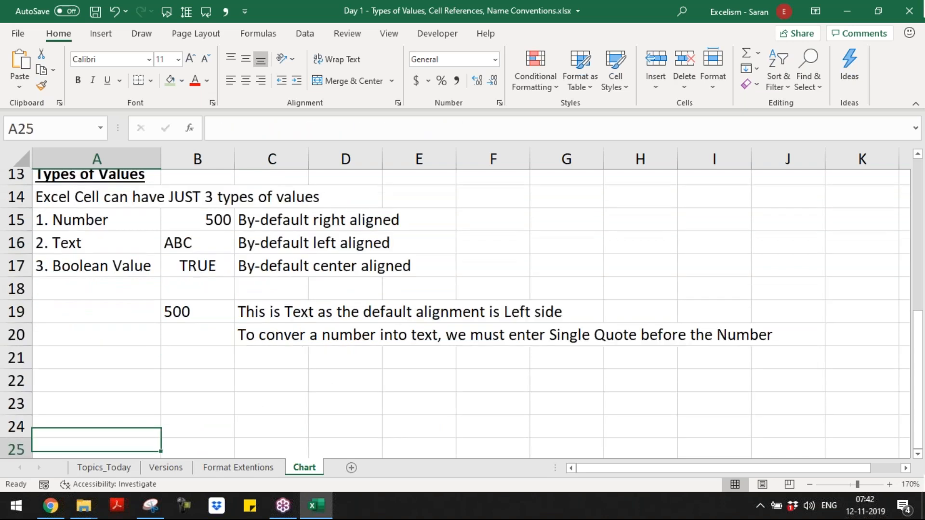
Step: Enter the statement "In a Cell Constant means a Value" in A22
key("Down")
key("Up")
key("Up")
key("Up")
key("Up")
type("In a Cell Contsta")
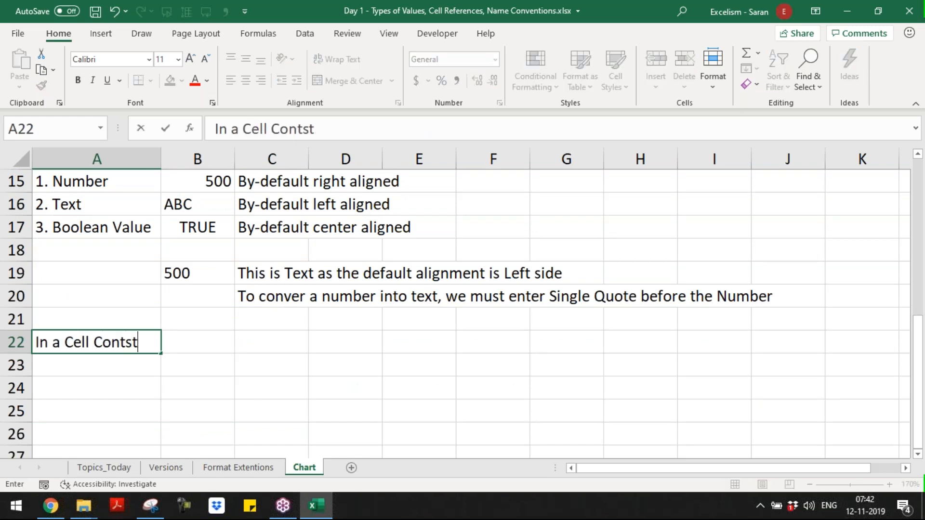
key("BackSpace")
key("BackSpace")
key("BackSpace")
type("tant ")
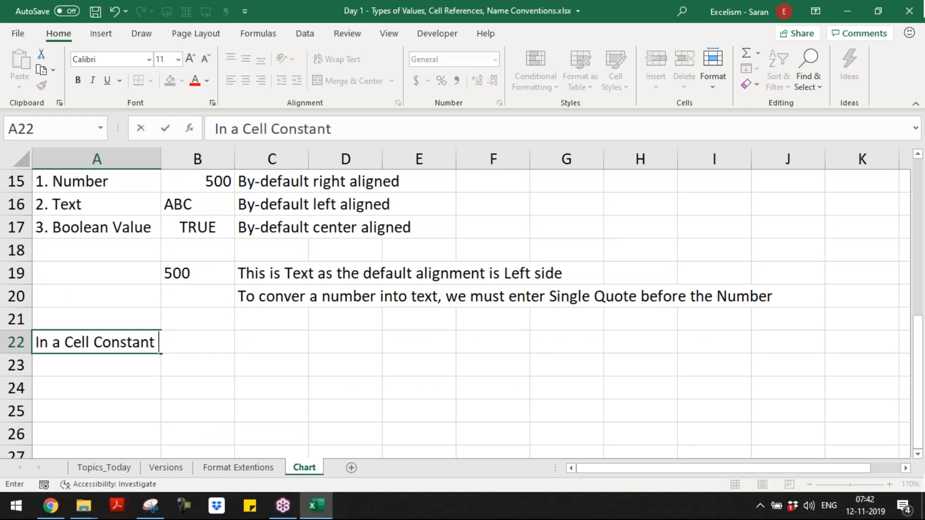
type("means a Value")
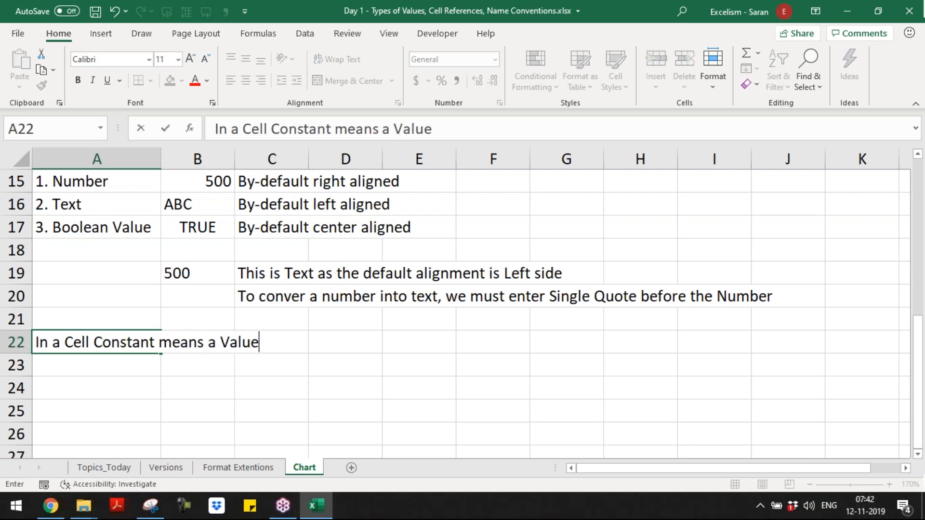
key("Return")
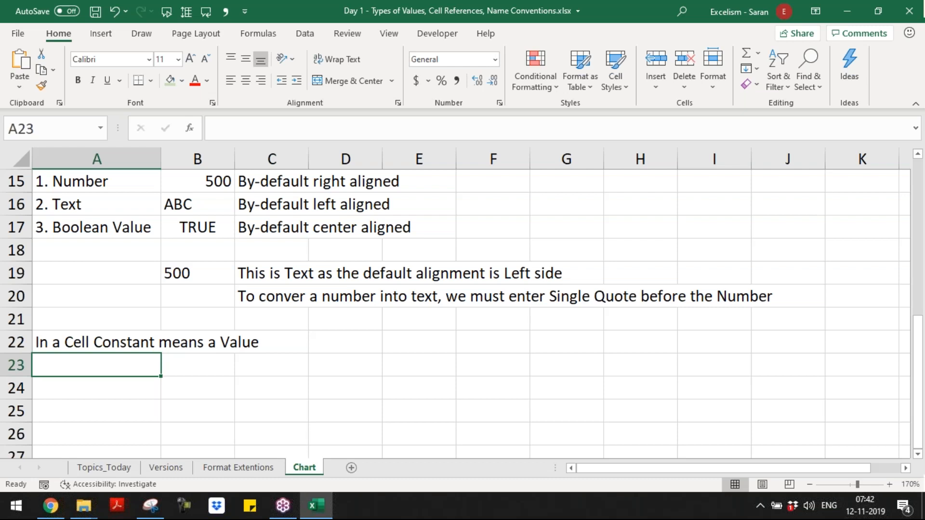
Step: Enter the statement "Every Formula Results in Excel a Value" in A23
type("Every For")
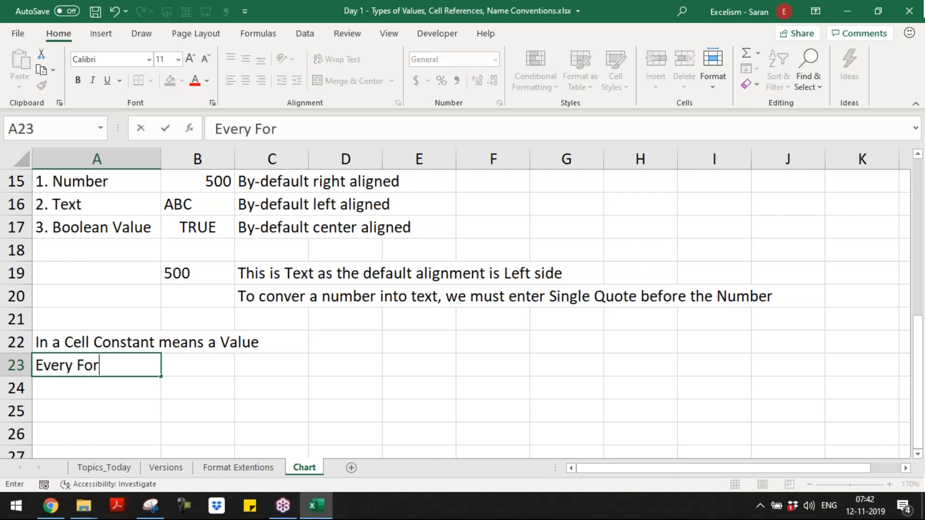
type("mula Res")
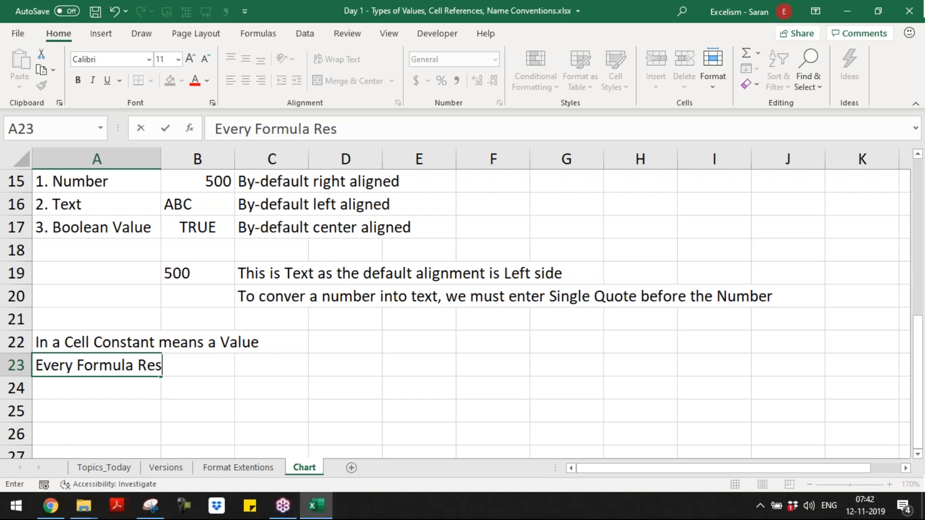
type("ults in Excel ")
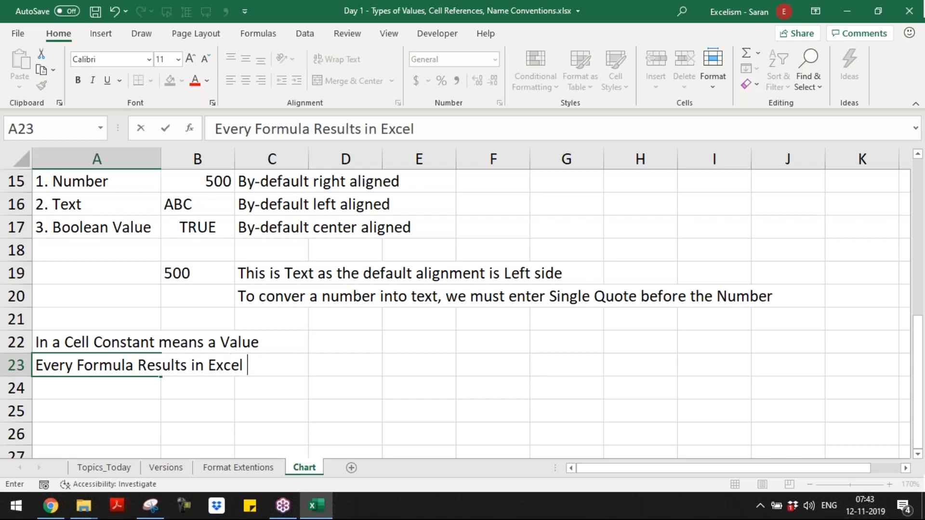
type("a Value")
key("ctrl+Return")
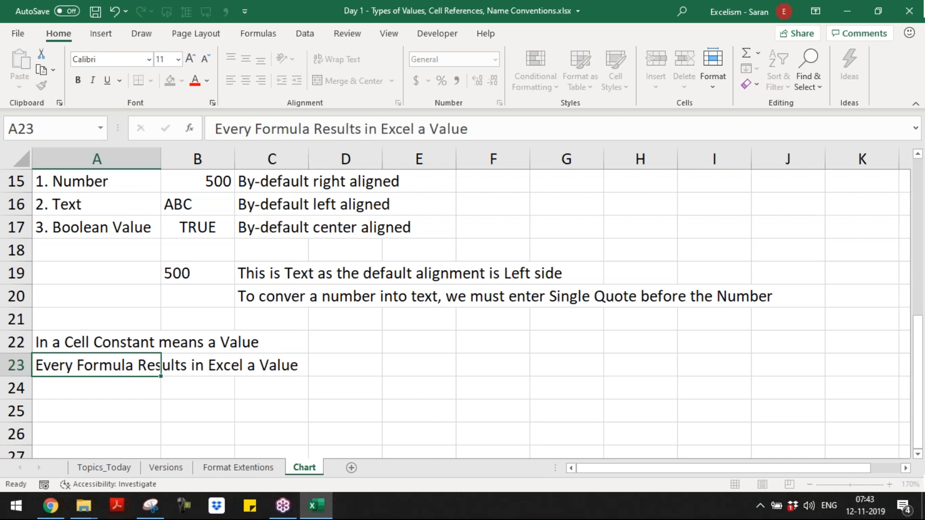
Step: Enter the statement "Every Argument in every Function must be a Value" in A24
key("Return")
type("Every ")
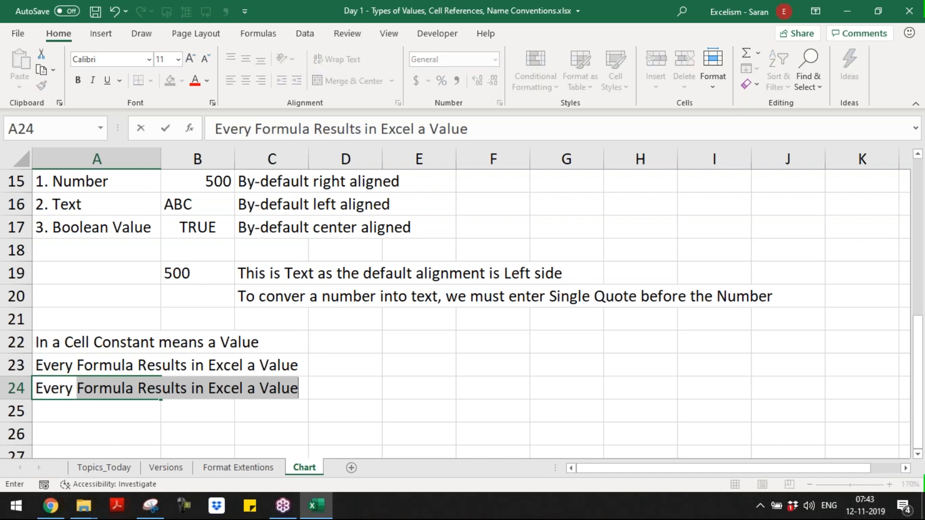
type("Arr")
key("BackSpace")
type("gument in evr")
type("y")
key("BackSpace")
type("e")
key("BackSpace")
key("BackSpace")
type("ery functio")
key("BackSpace")
key("BackSpace")
key("BackSpace")
key("BackSpace")
key("BackSpace")
key("BackSpace")
type("Function must be a Value")
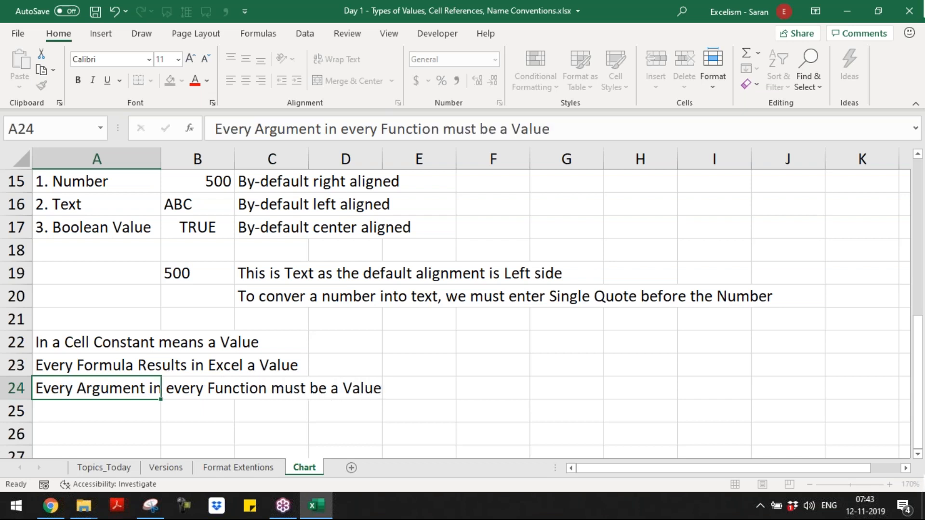
key("Return")
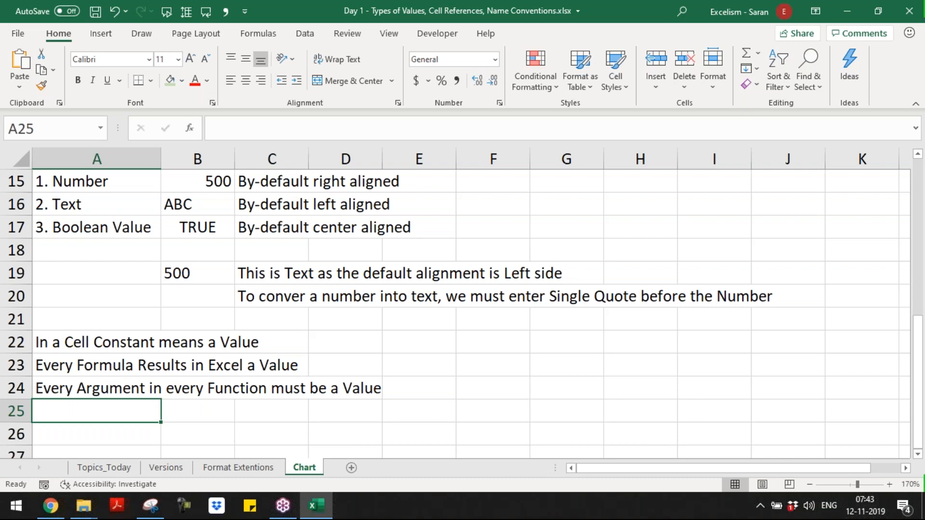
Step: Review the statements in A22:A24 against the three value types listed in A15:A17
left_click(96, 388)
left_click(97, 366)
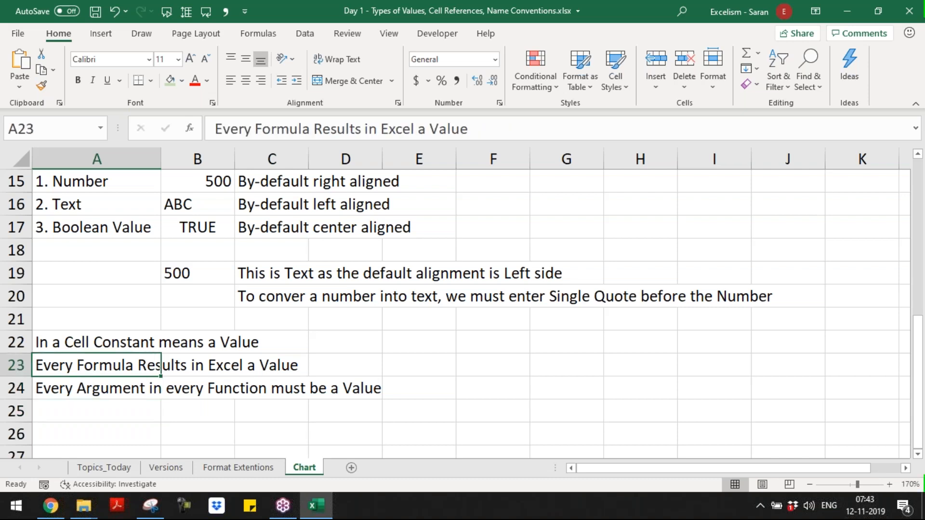
key("Up")
key("shift+Down")
key("shift+Down")
key("shift+Down")
key("shift+Up")
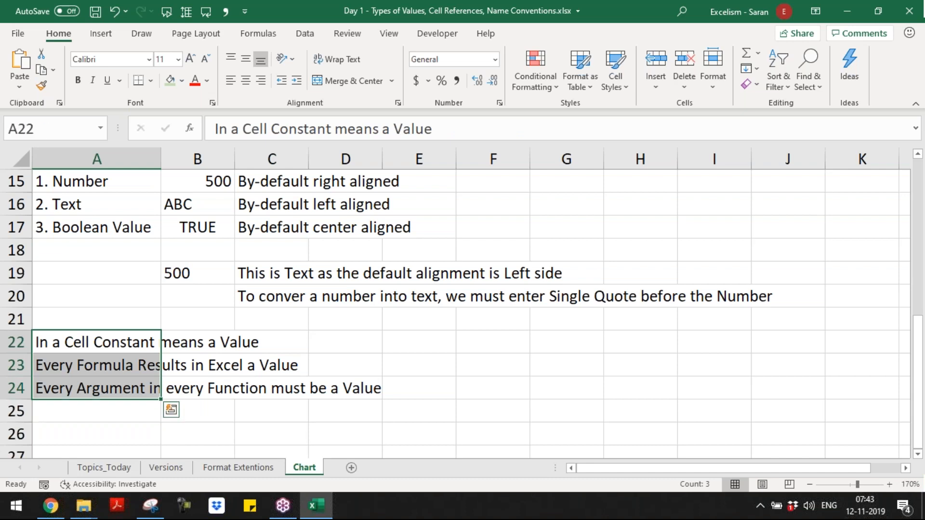
left_click_drag(89, 182, 96, 226)
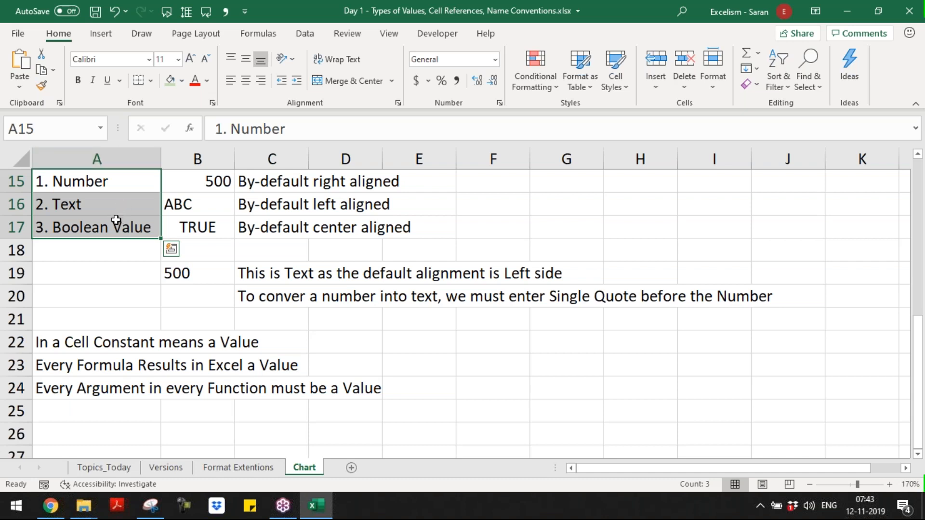
Step: Enter the statement "Boolean Value means either TRUE or FALSE" in A25
left_click(121, 415)
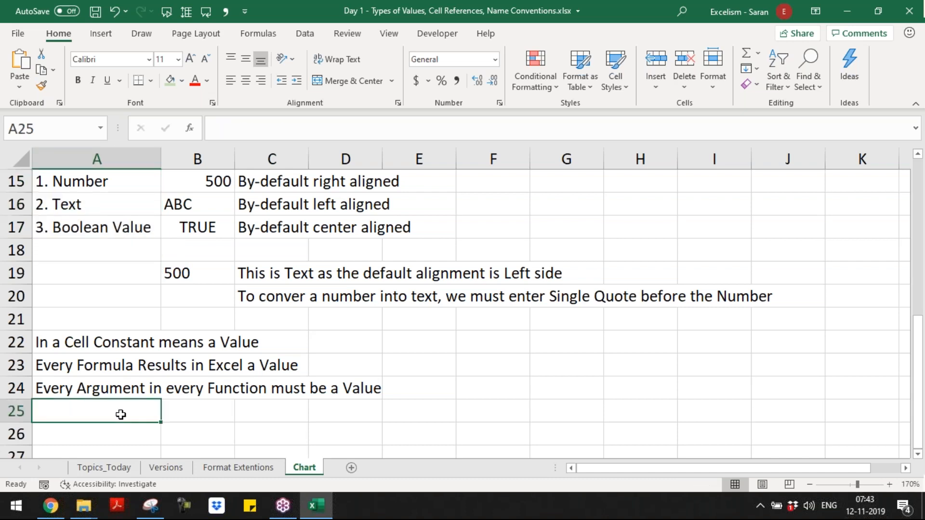
type("Boolean Va")
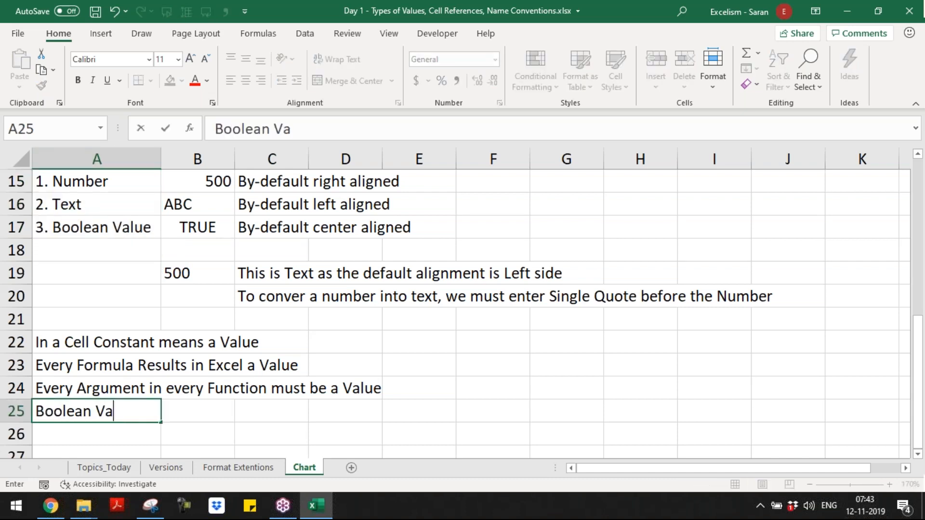
type("lue means either ")
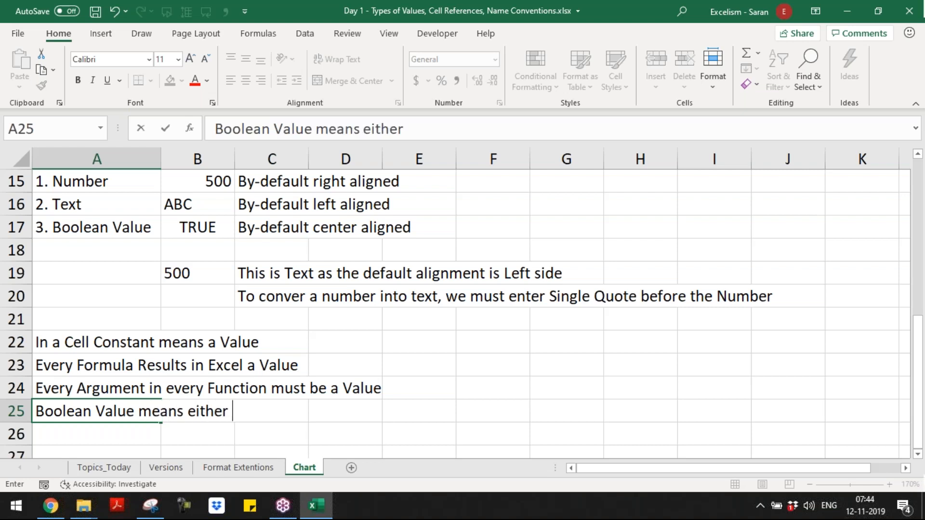
type("TRUE or FALSE")
key("ctrl+Return")
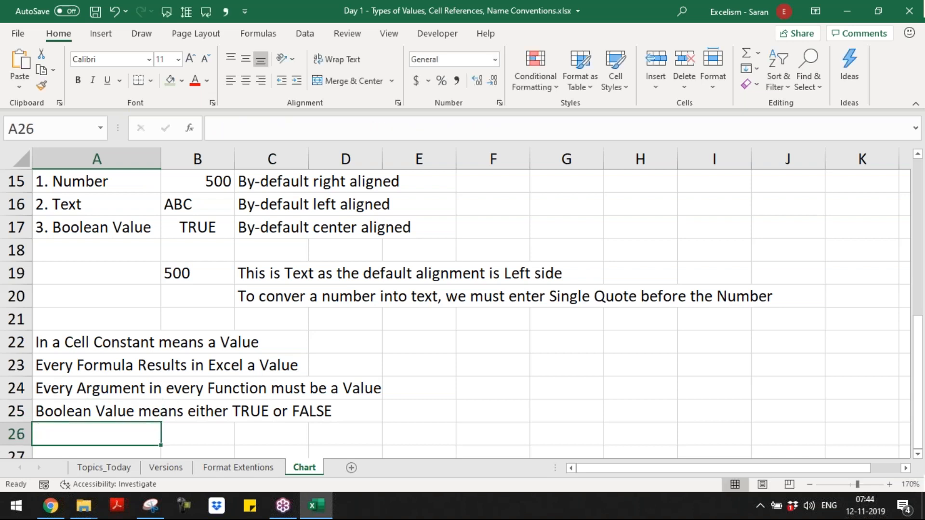
left_click(912, 70)
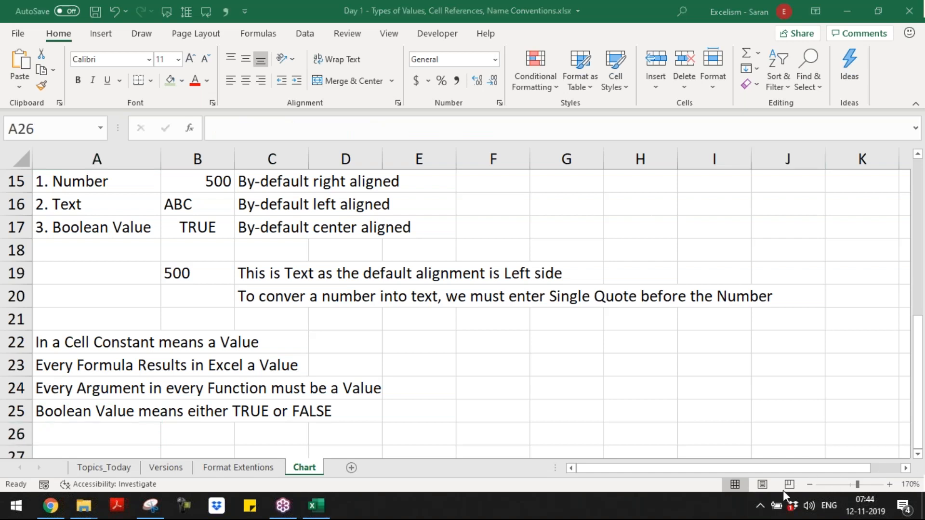
left_click(765, 502)
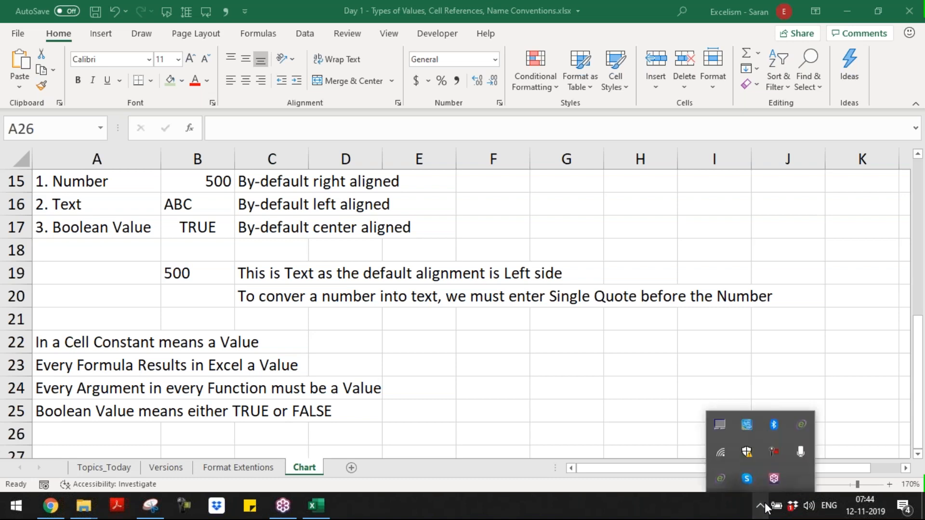
left_click(775, 448)
left_click(860, 441)
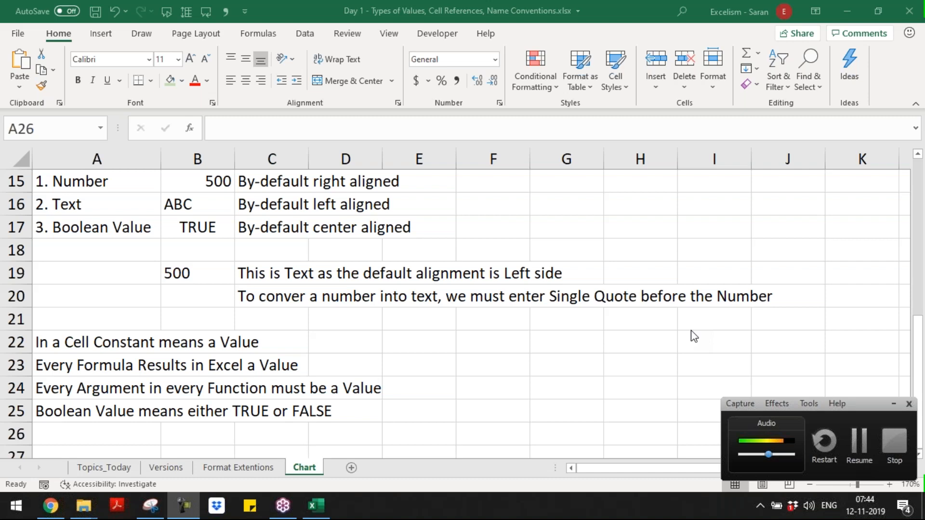
left_click(874, 453)
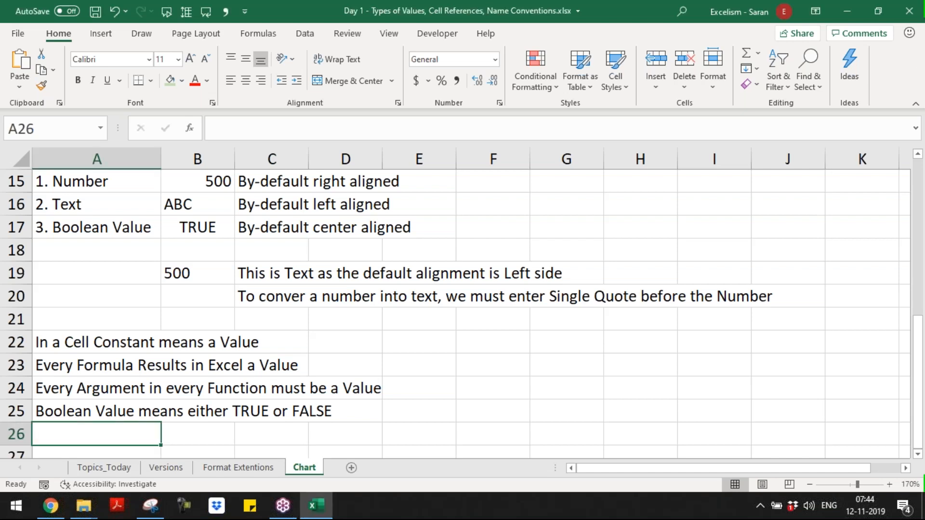
Step: Review the column A notes from the types-of-values statement in row 14 down to the blank rows below row 25
key("Down")
key("Down")
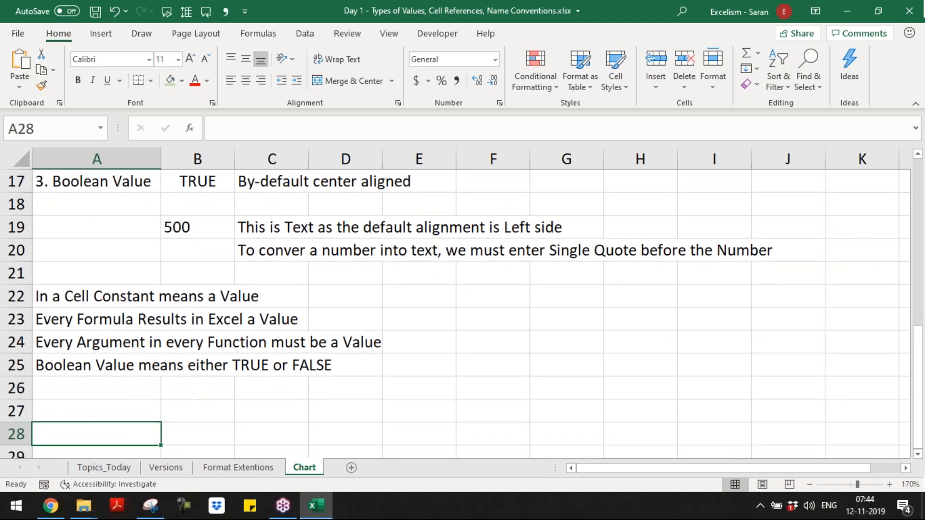
key("Up")
key("Up")
key("Up")
key("Down")
key("Down")
key("Down")
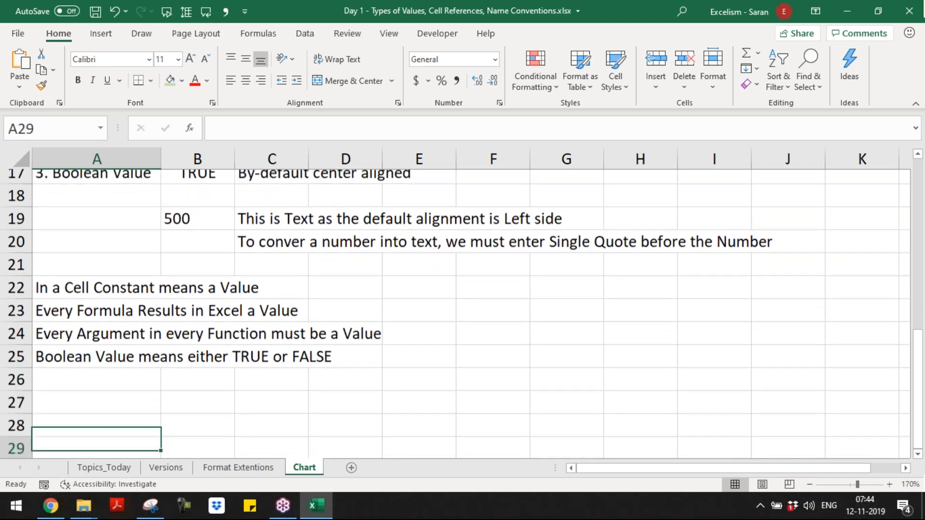
key("Up")
key("Up")
key("Up")
key("Up")
key("Up")
key("Up")
key("Up")
key("Up")
key("Up")
key("Up")
key("Up")
key("Up")
key("Up")
key("Up")
key("Up")
key("Up")
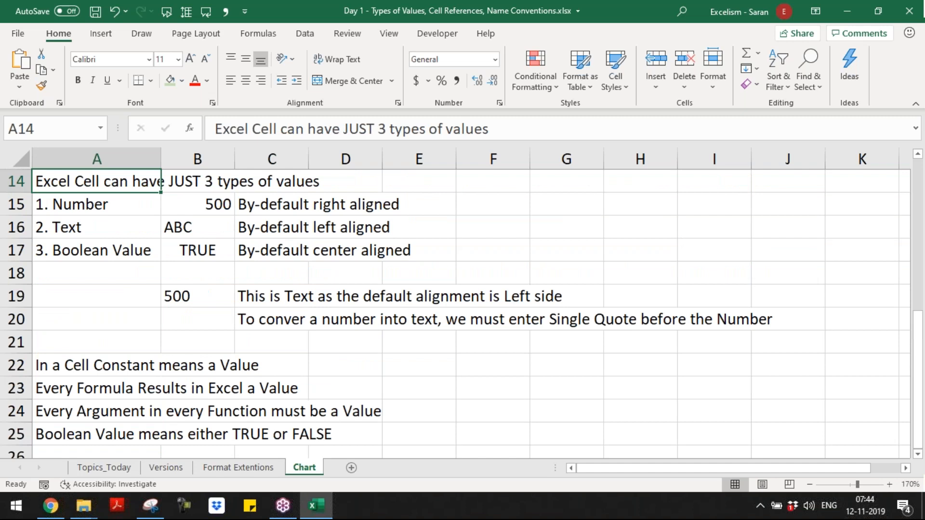
key("Down")
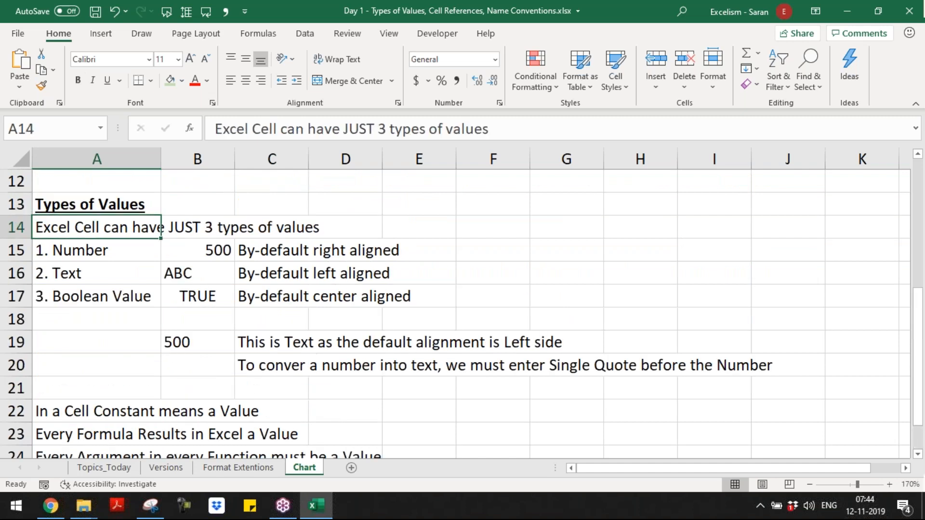
key("Down")
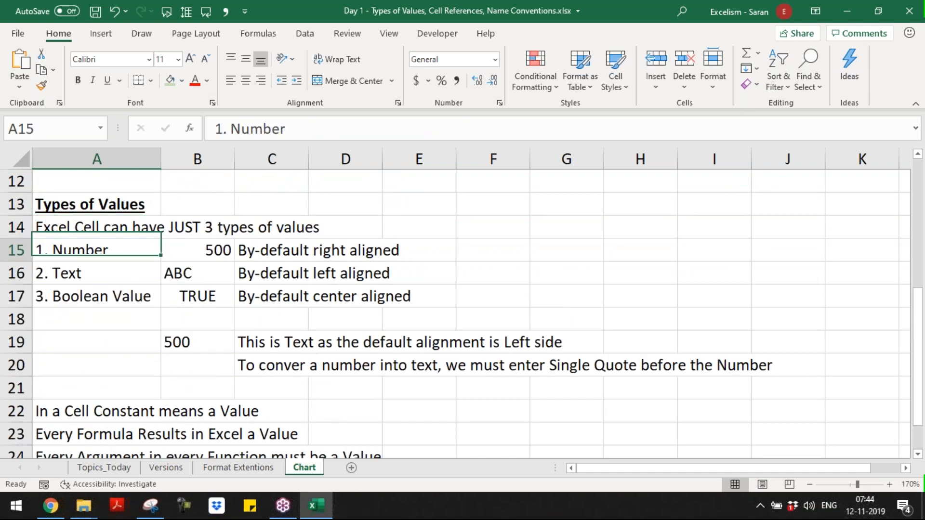
key("Down")
key("Down")
key("Down")
key("Down")
key("Down")
key("Down")
key("Down")
key("Down")
key("Down")
key("Down")
key("Down")
key("Down")
key("Down")
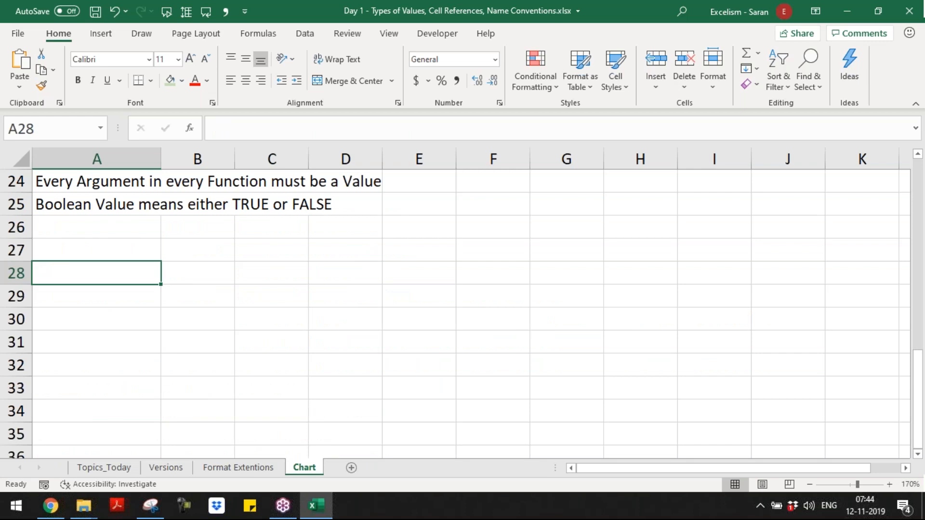
Step: Enter the section heading "Formula" in A27 and format it bold and underlined
key("Up")
type("Formula")
key("ctrl+Return")
key("ctrl+b")
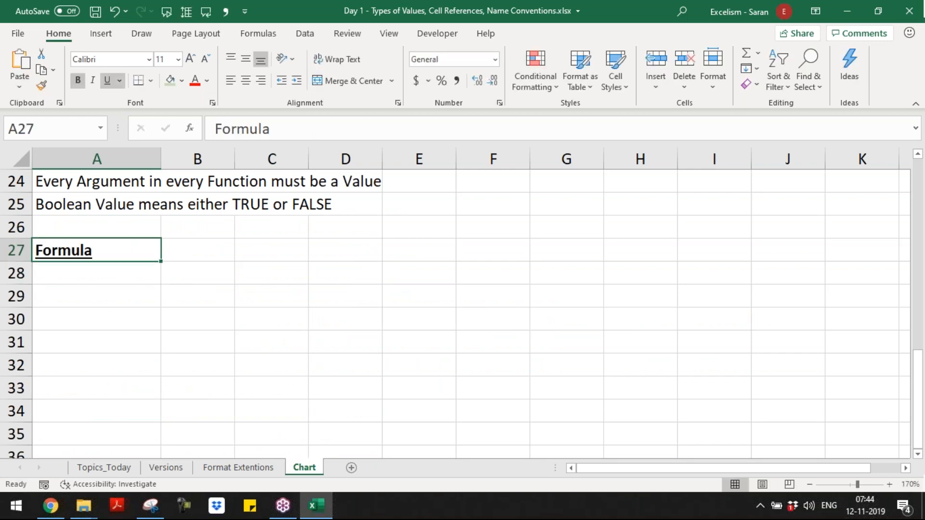
key("ctrl+o")
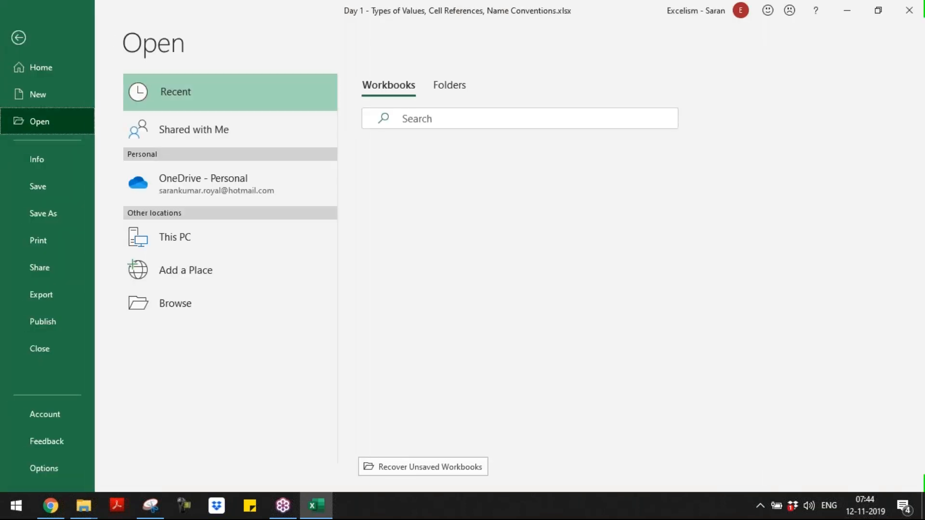
key("Escape")
Step: Enter the rule "Formula must start with Equal Sign (=)" in A28 beneath the Formula heading
key("Down")
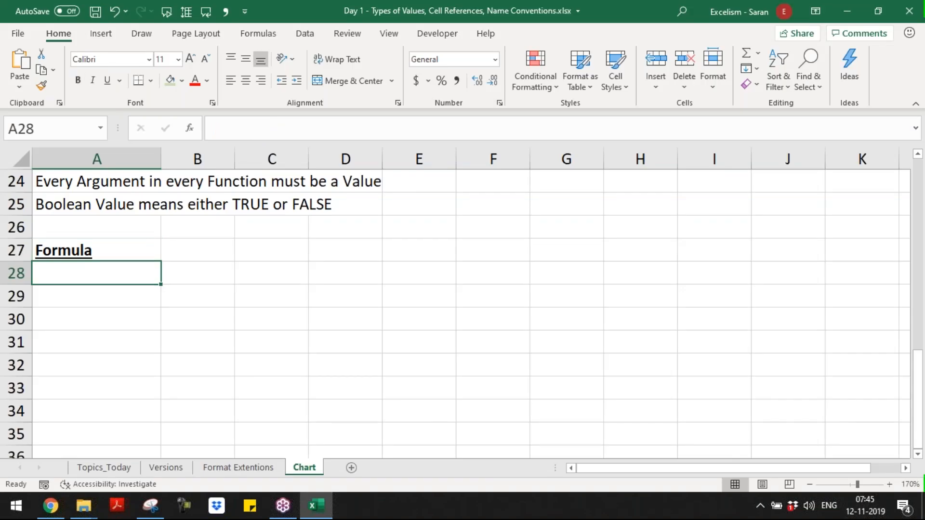
type("Formula m")
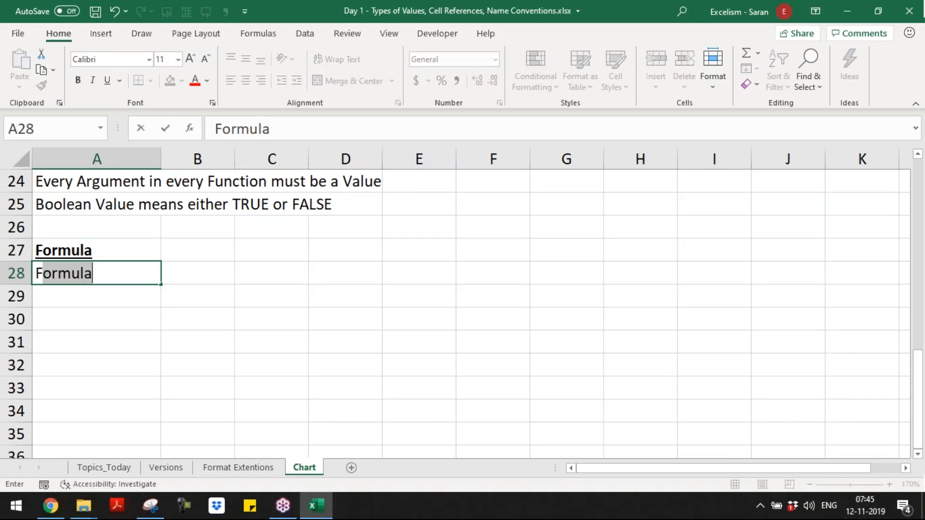
type("ust strt")
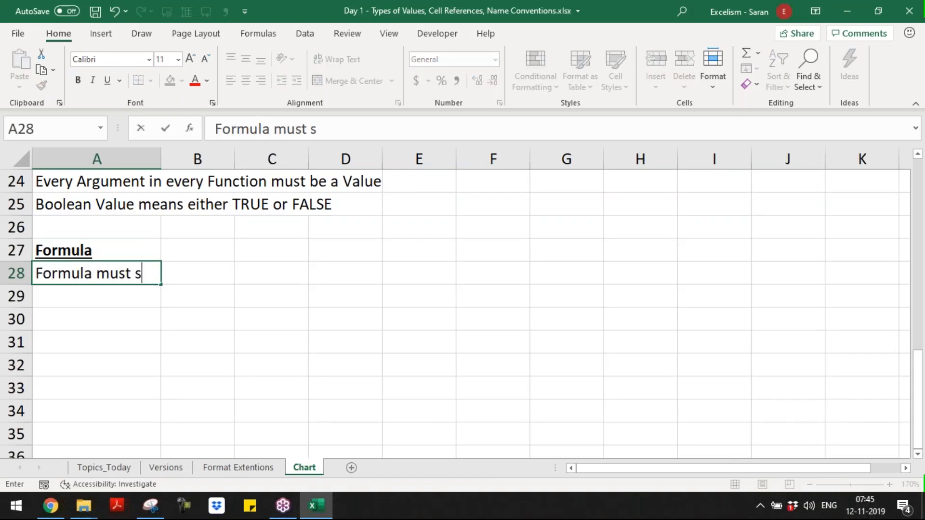
key("BackSpace")
key("BackSpace")
type("art with ")
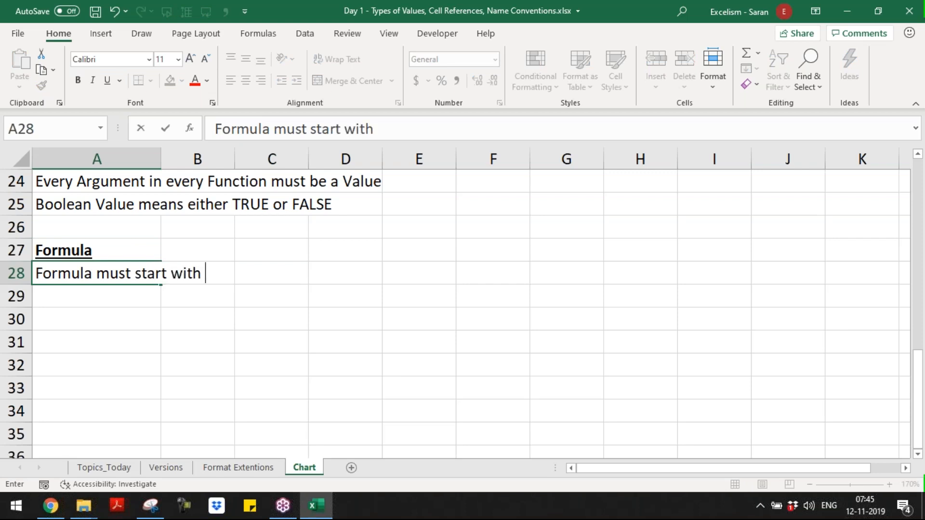
type("Equal Sign ")
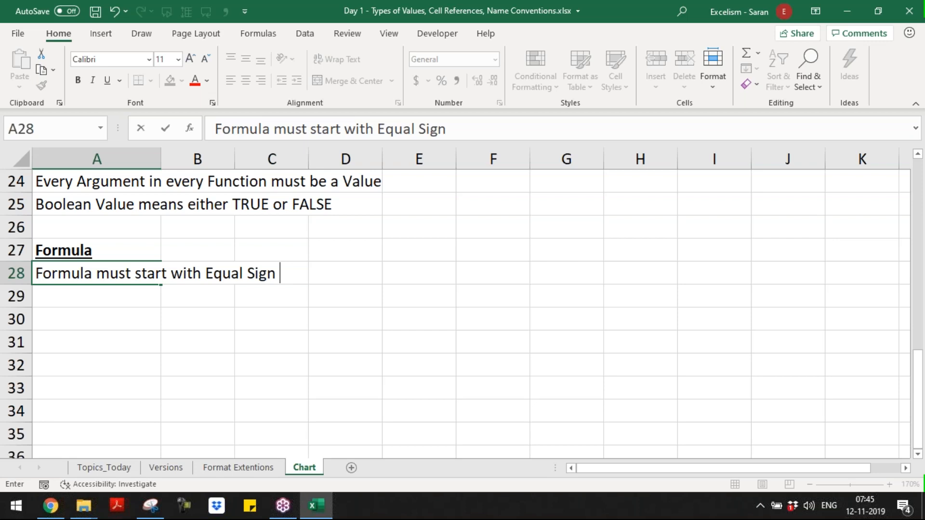
type(" (=)")
key("Return")
Step: Remove the extra space before "(=)" in the A28 statement
key("Up")
key("F2")
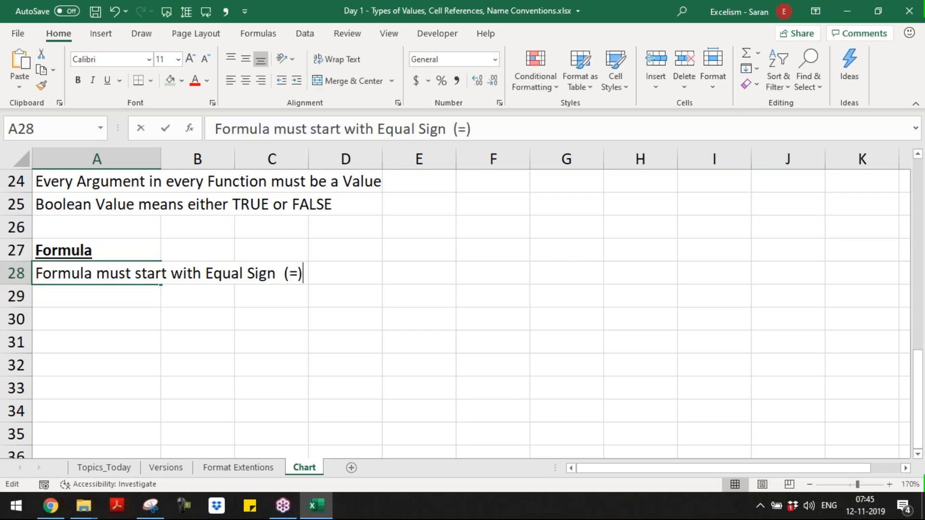
key("Left")
key("Left")
key("Left")
key("Left")
key("BackSpace")
key("Return")
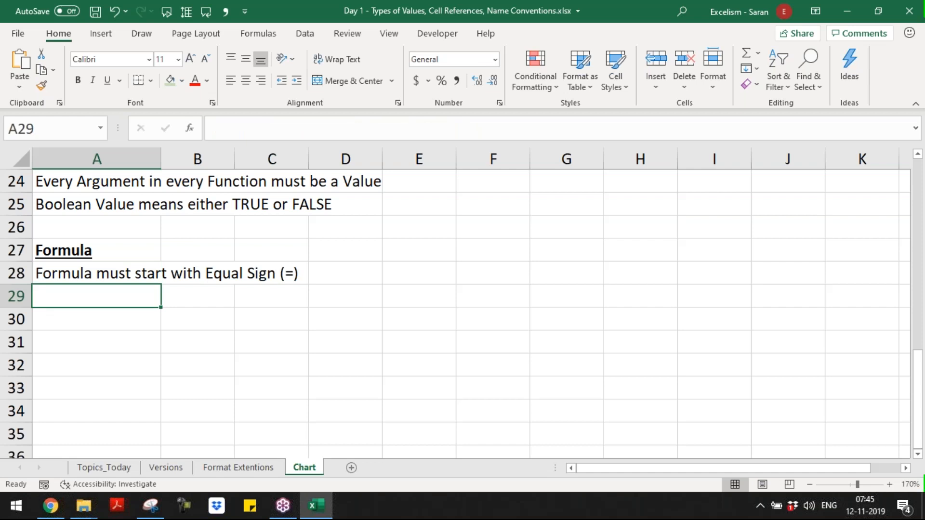
Step: Enter the example formula =100 in A30
key("Return")
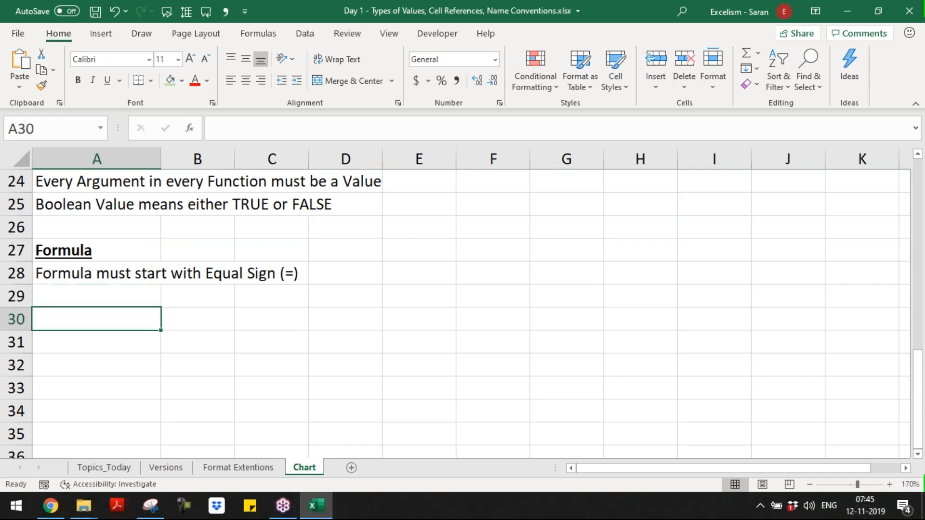
type("=100")
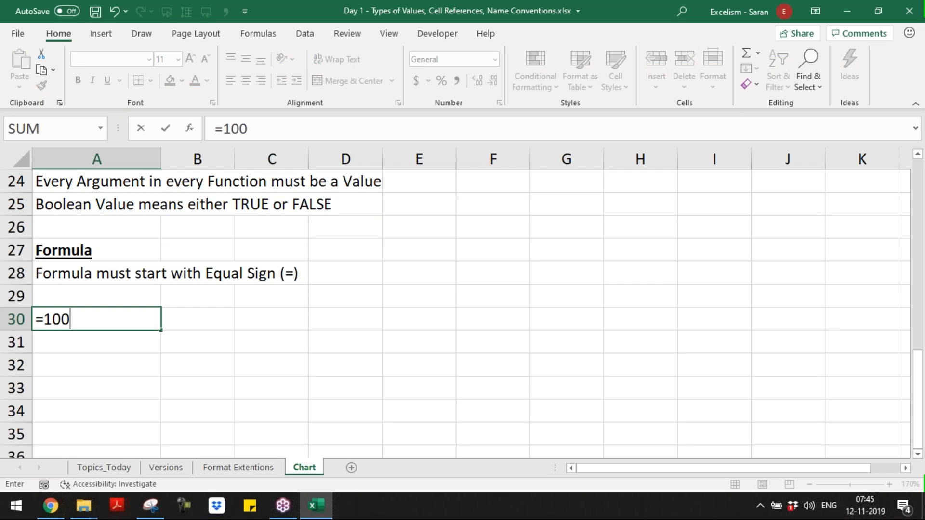
key("ctrl+Return")
Step: Use the FORMULATEXT function in B30 to show the formula contained in A30
key("Right")
type("=")
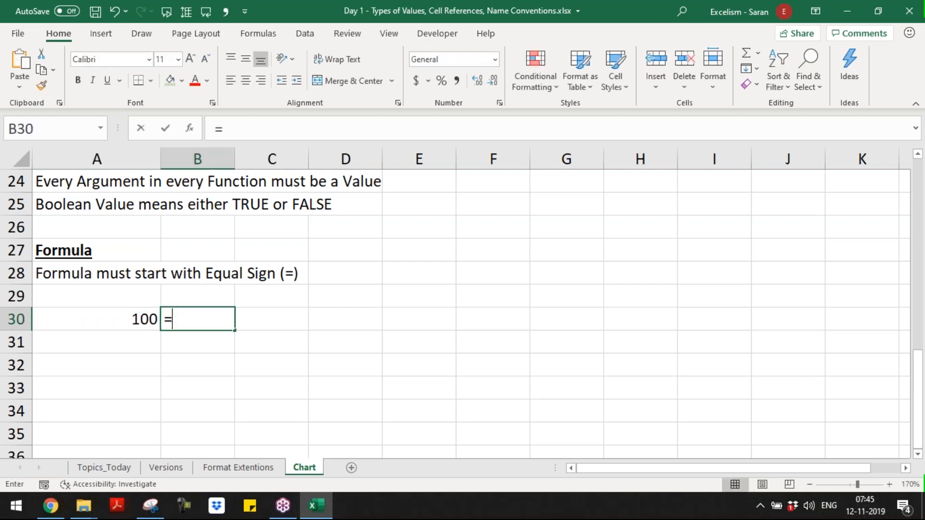
type("formul")
key("Tab")
key("Left")
key("Return")
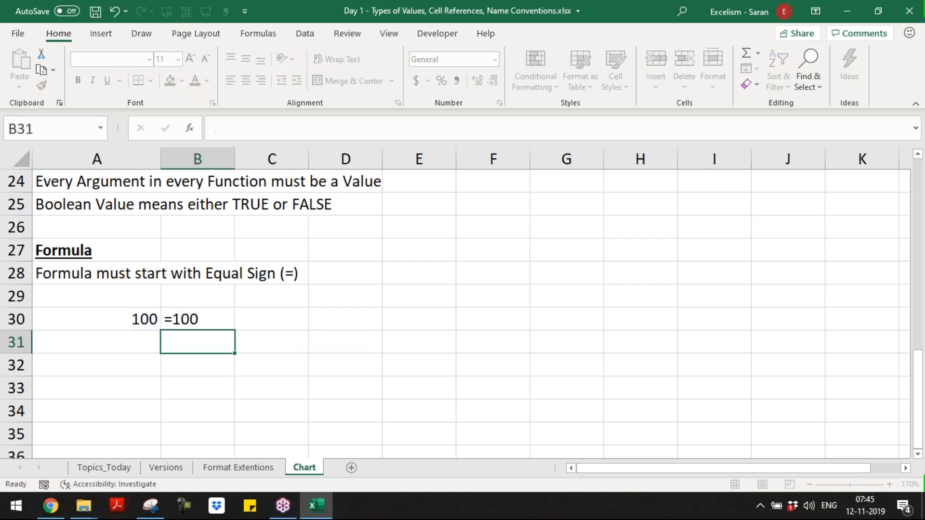
key("Up")
key("Right")
type("This")
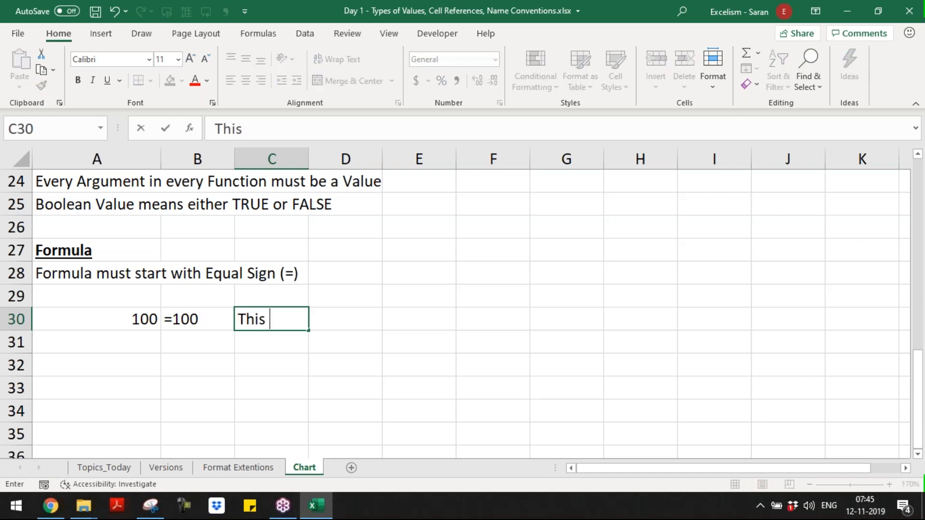
type("Constant")
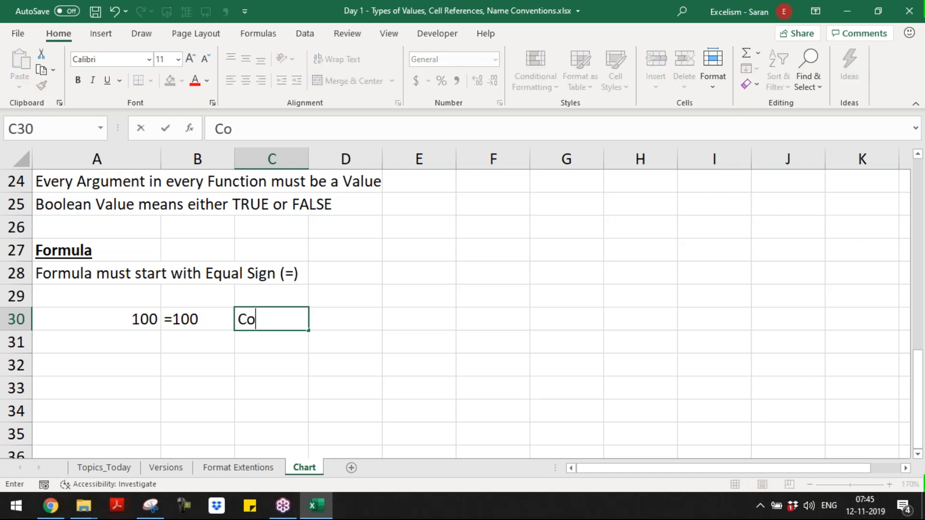
key("Escape")
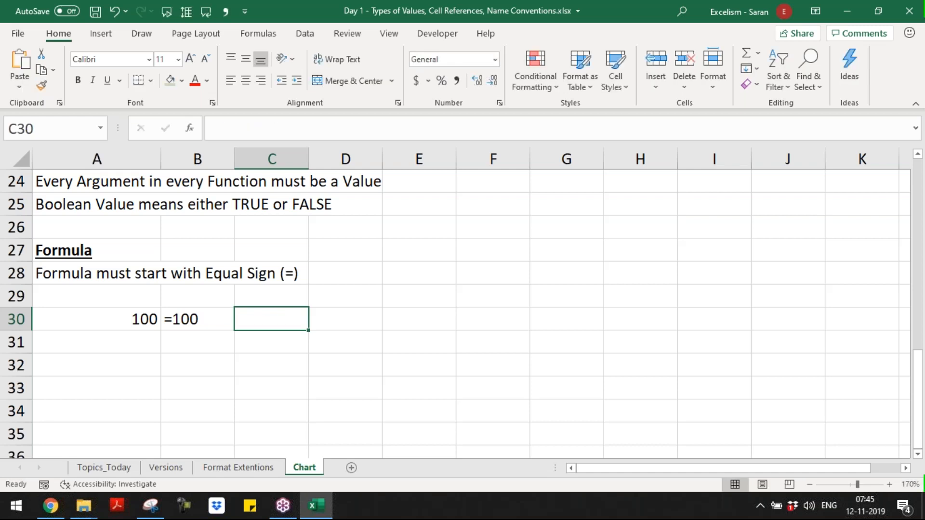
Step: Enter the remark "Number in a Formula will not change" in C30 beside the =100 example
key("Left")
key("Left")
key("Right")
key("Right")
type("Number in ")
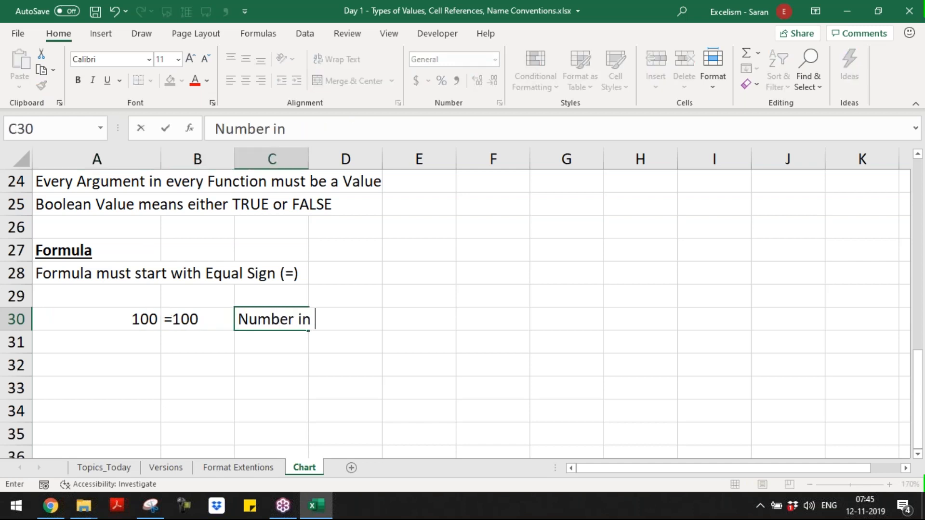
type("a Formula ")
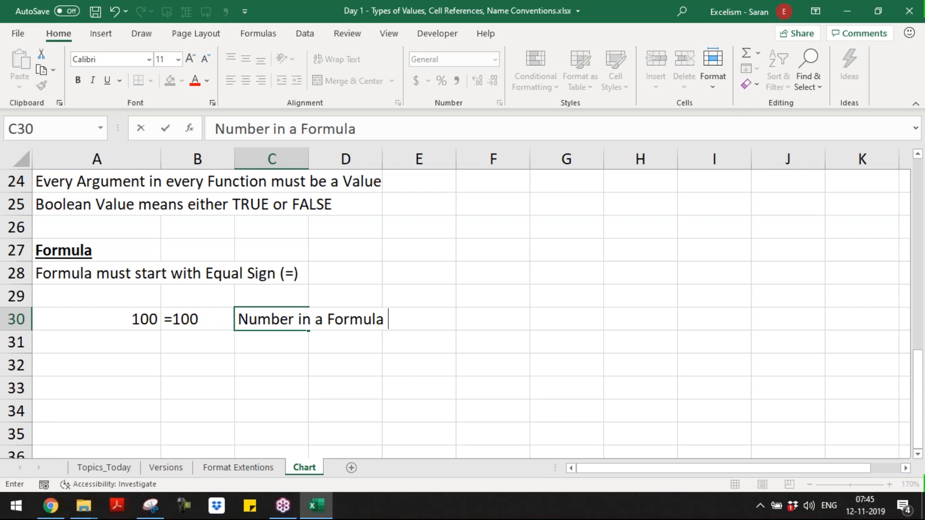
type("will not cha")
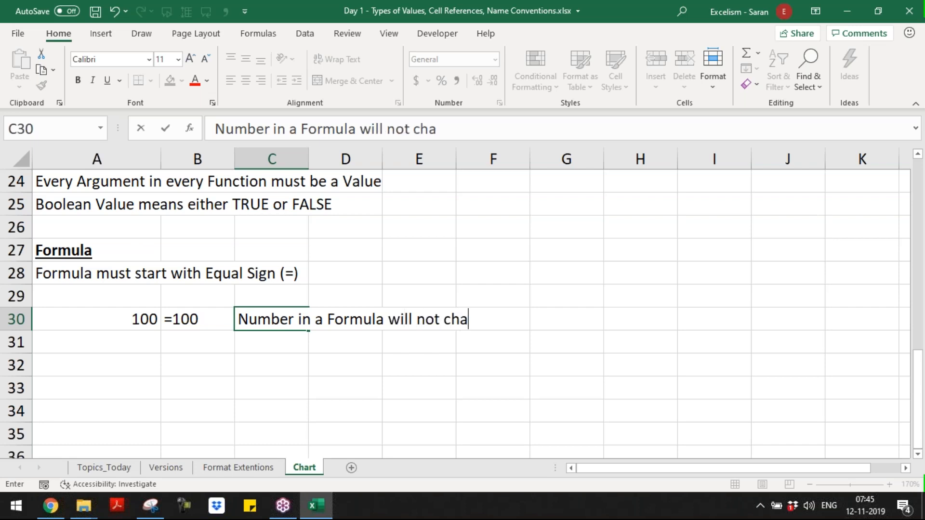
type("ng")
key("BackSpace")
type("nge")
key("Return")
key("Up")
key("Left")
key("Left")
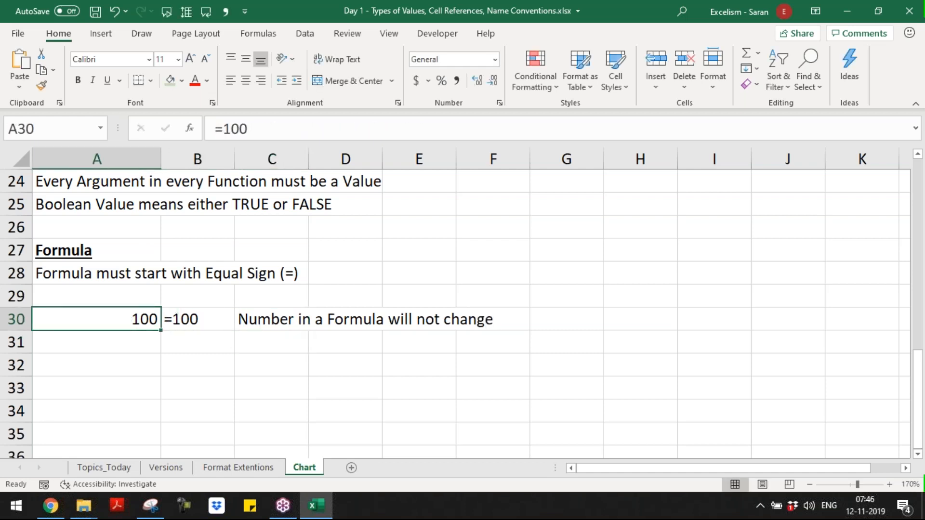
Step: Replace the remark in C30 with "Numbers can be used directly in the Formula"
key("Right")
key("Right")
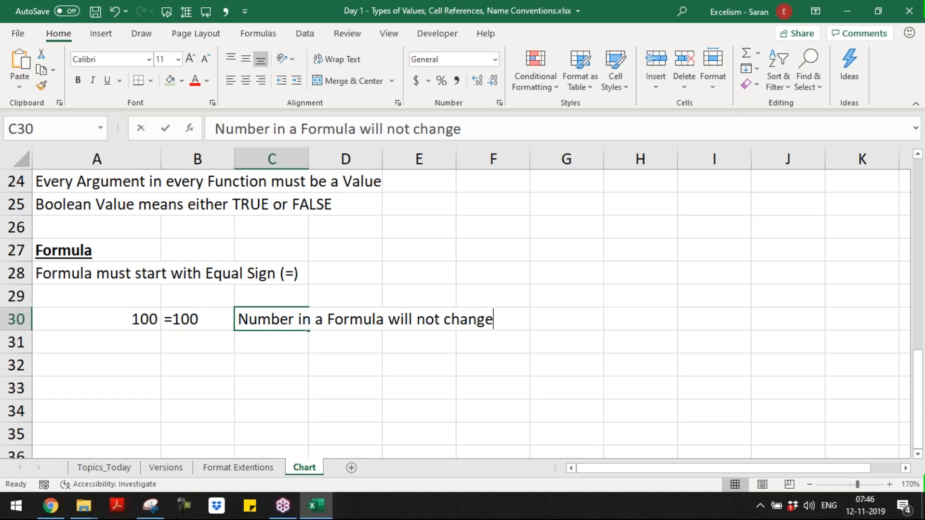
type("Numbers can ")
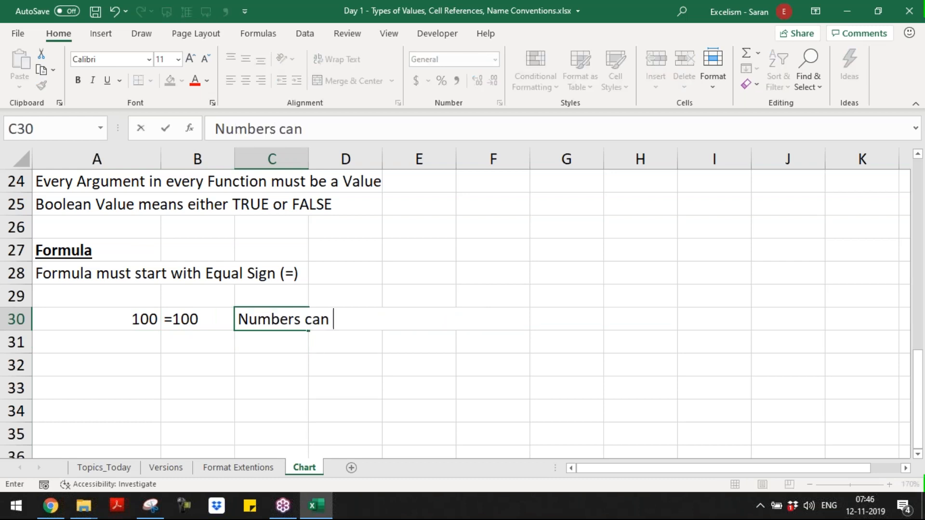
type("be used di")
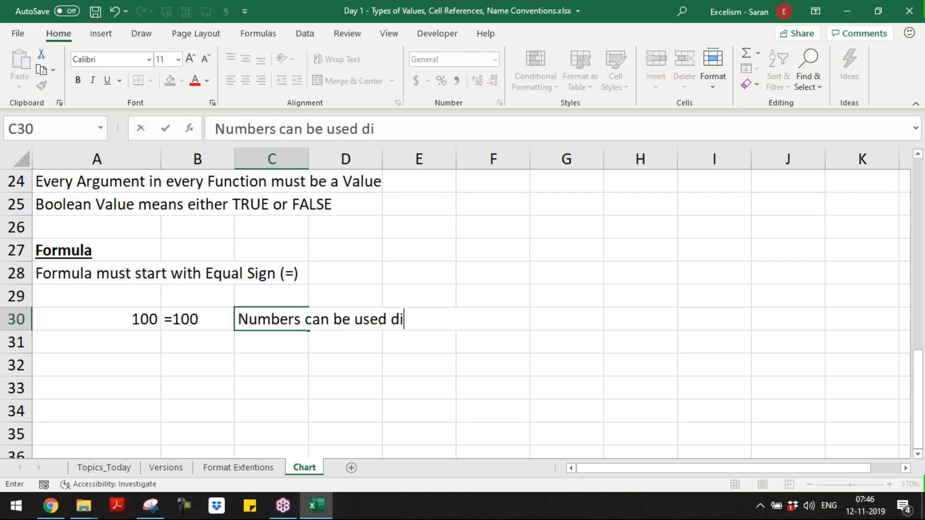
type("rectly in the Formula")
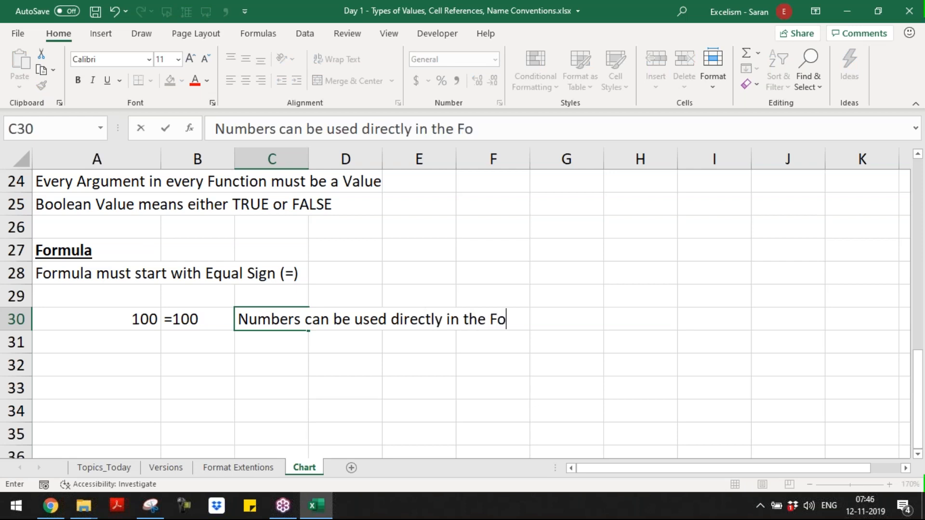
key("ctrl+Return")
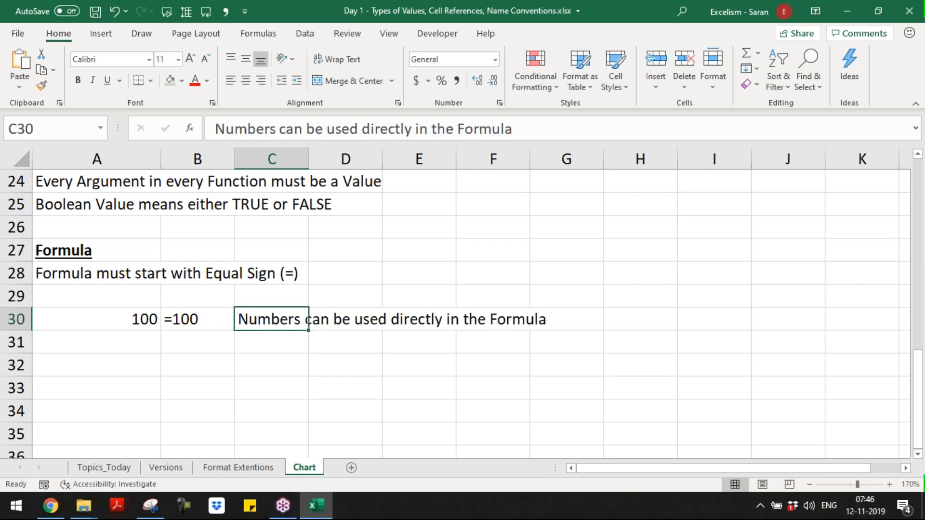
Step: Enter a second example formula, =500, in A31
left_click(198, 319)
left_click(96, 319)
left_click(197, 319)
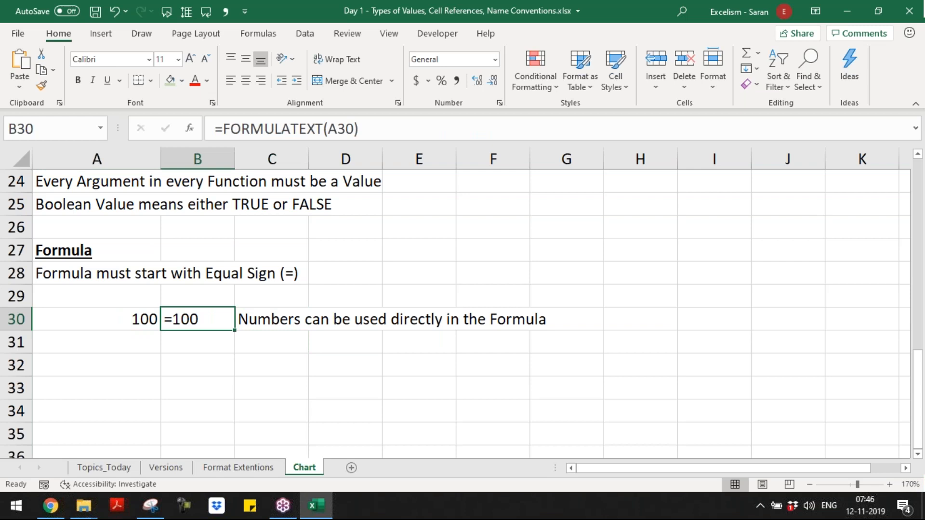
key("ctrl+c")
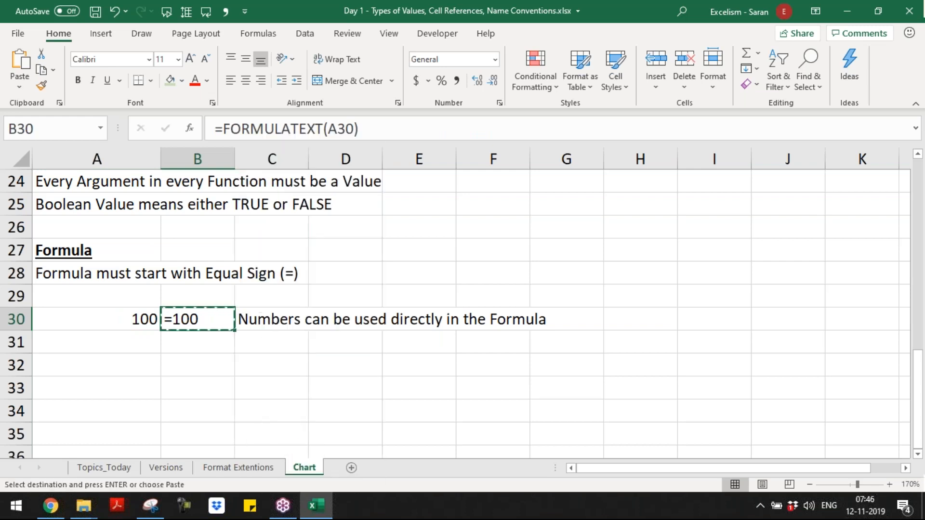
key("Return")
key("Left")
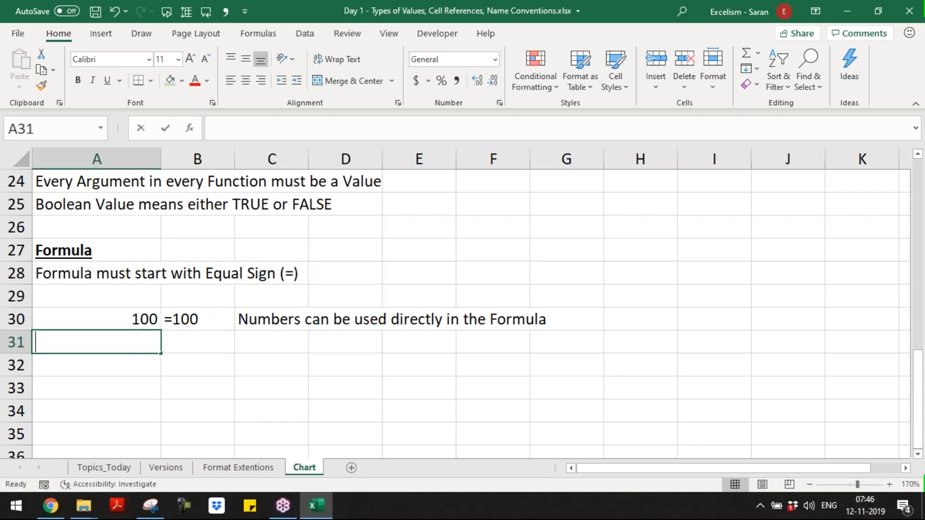
type("=500")
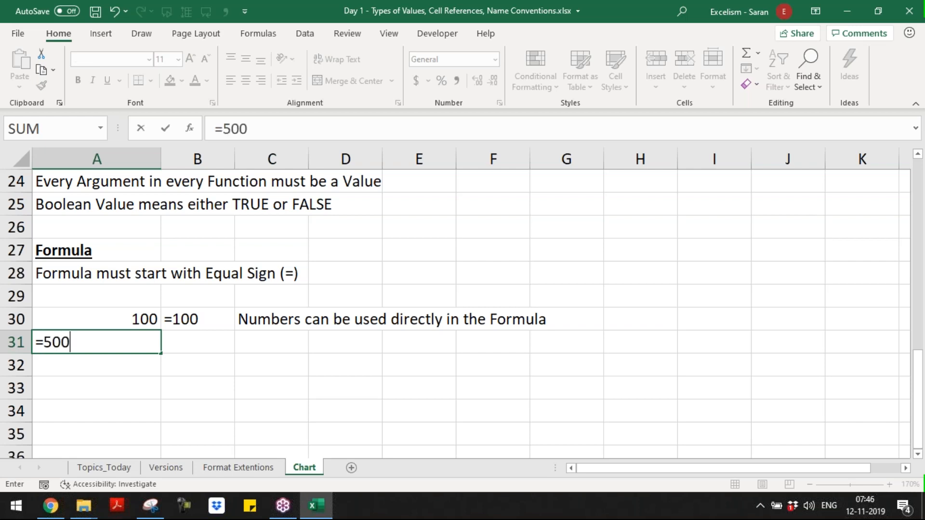
key("Tab")
Step: Copy the FORMULATEXT formula from B30 into B31 to show the formula of the second example
type("1")
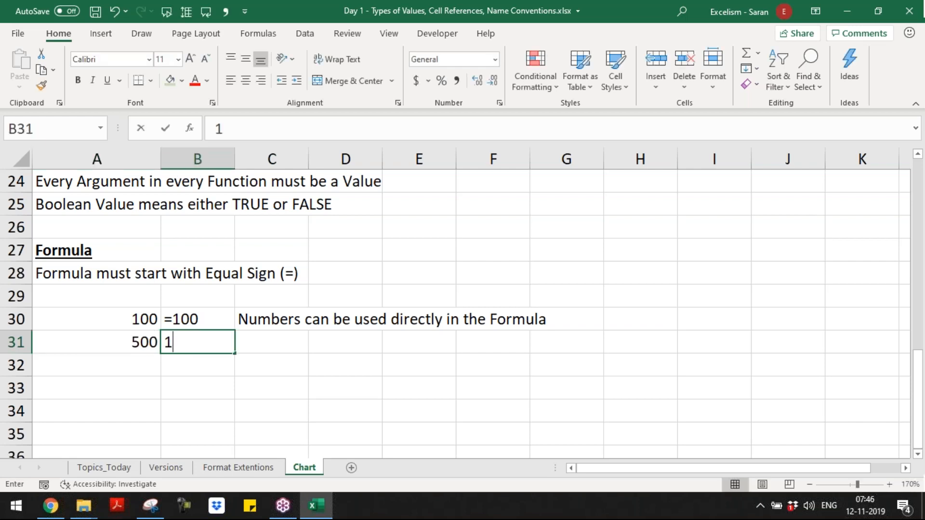
key("Escape")
key("Up")
key("ctrl+c")
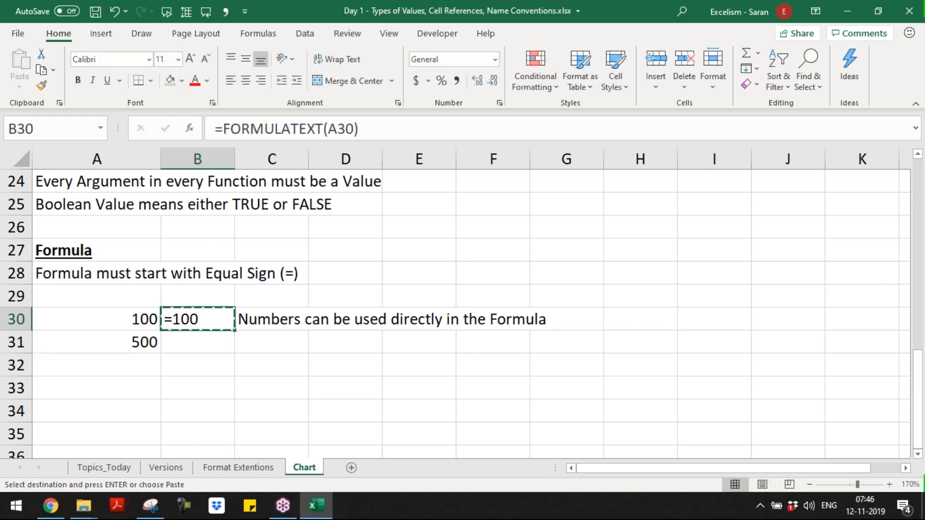
key("Down")
key("Return")
Step: Enter the remark "As above" in C31 for the =500 example
key("Right")
type("As abov")
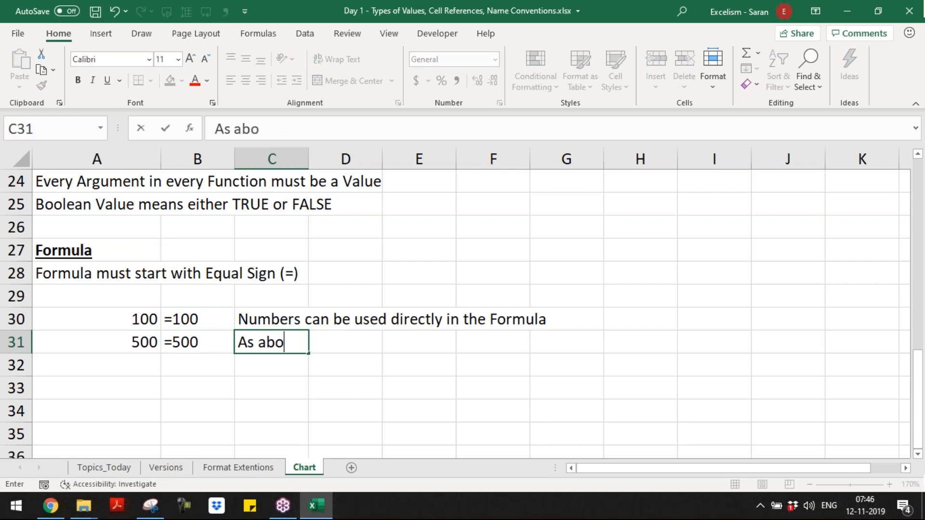
key("Return")
key("Up")
key("F2")
type("e")
key("Return")
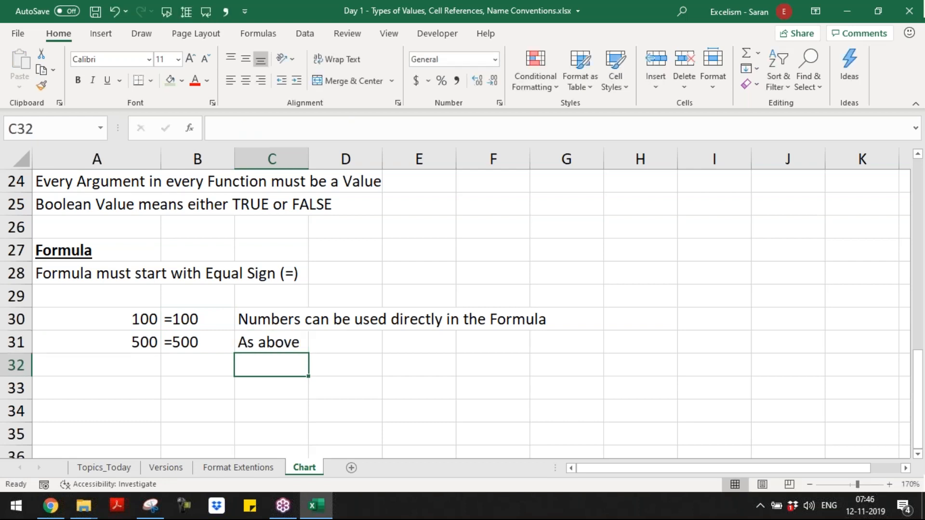
Step: Enter the unquoted text formula =Excelism in A32 as the third example
key("Left")
key("Left")
key("Up")
key("Up")
key("Down")
key("Down")
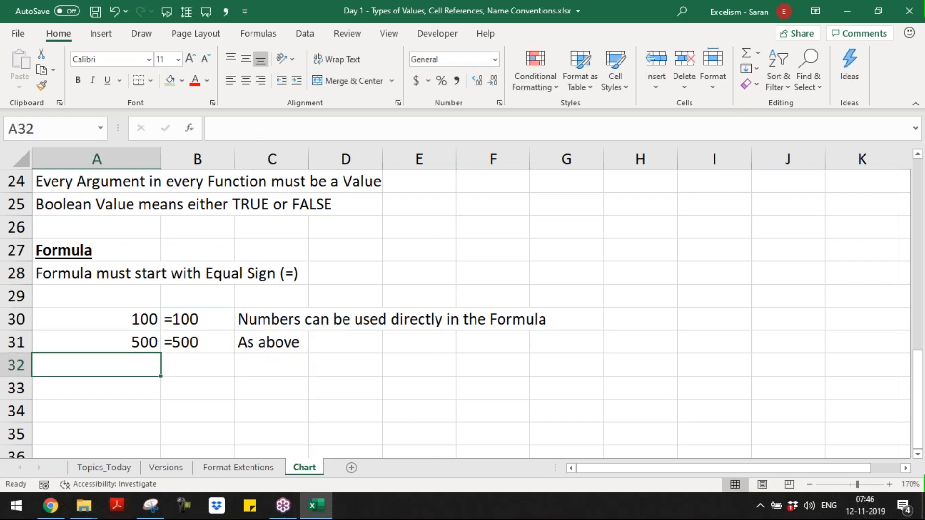
type("=")
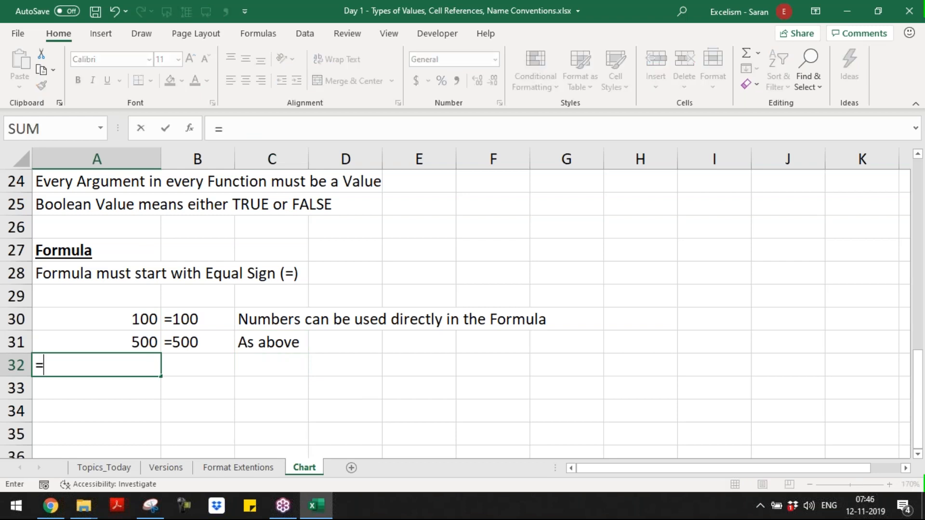
type("Ex")
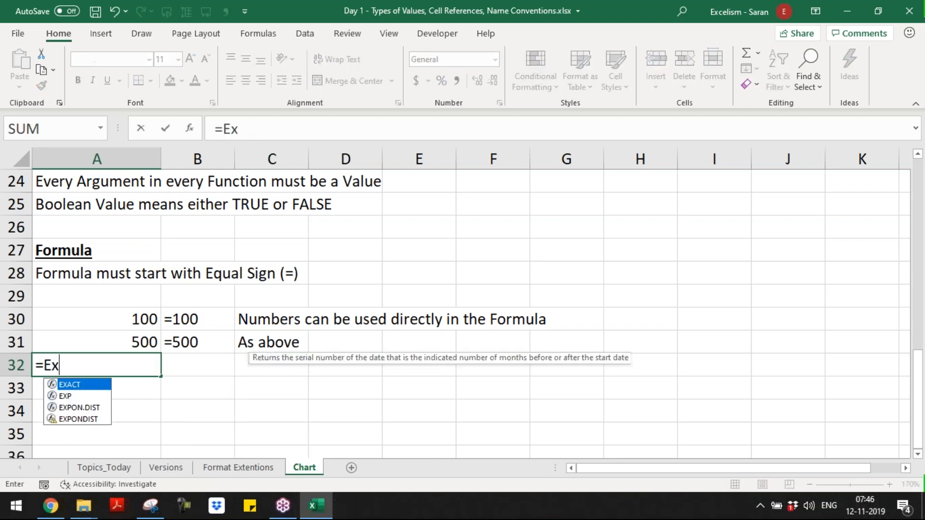
type("celism")
key("BackSpace")
type("sm")
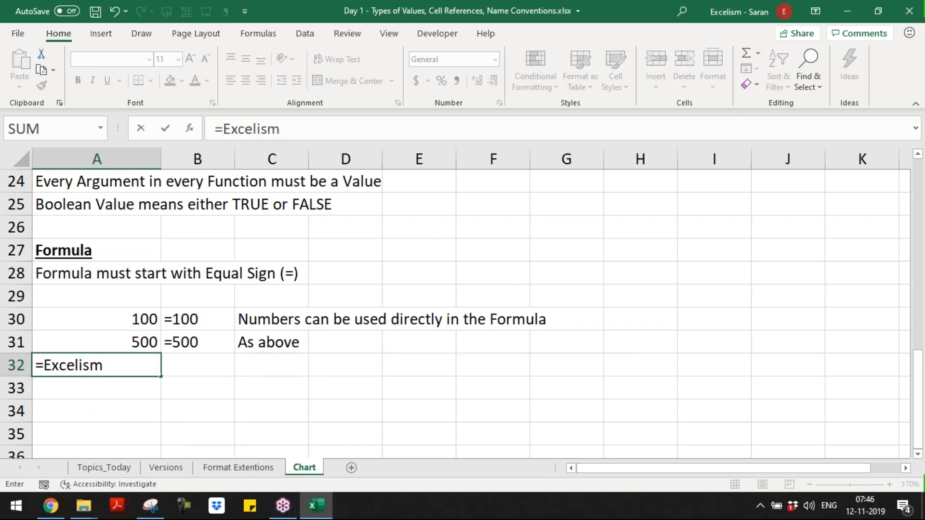
key("Return")
Step: Copy the FORMULATEXT formula from B31 into B32 to show the formula of the third example
key("Up")
key("Up")
key("Right")
key("ctrl+c")
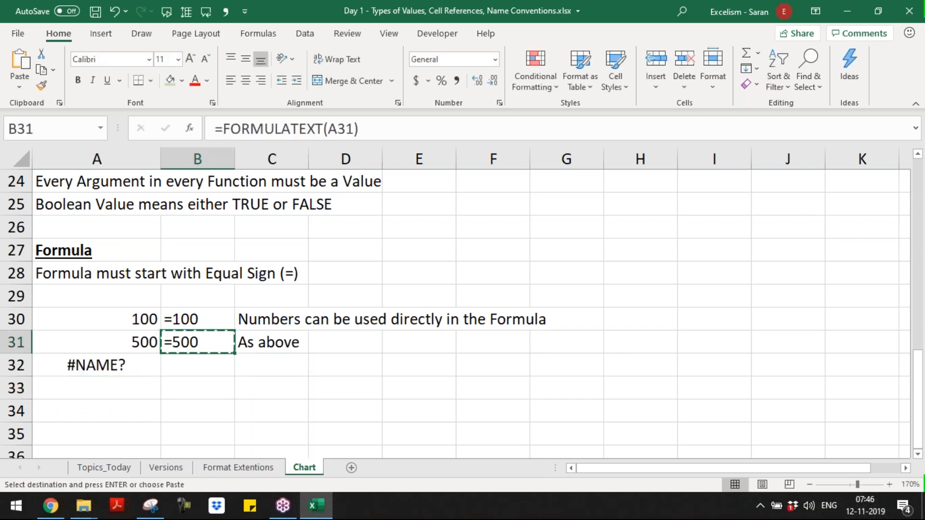
key("Down")
key("ctrl+v")
key("Right")
key("Escape")
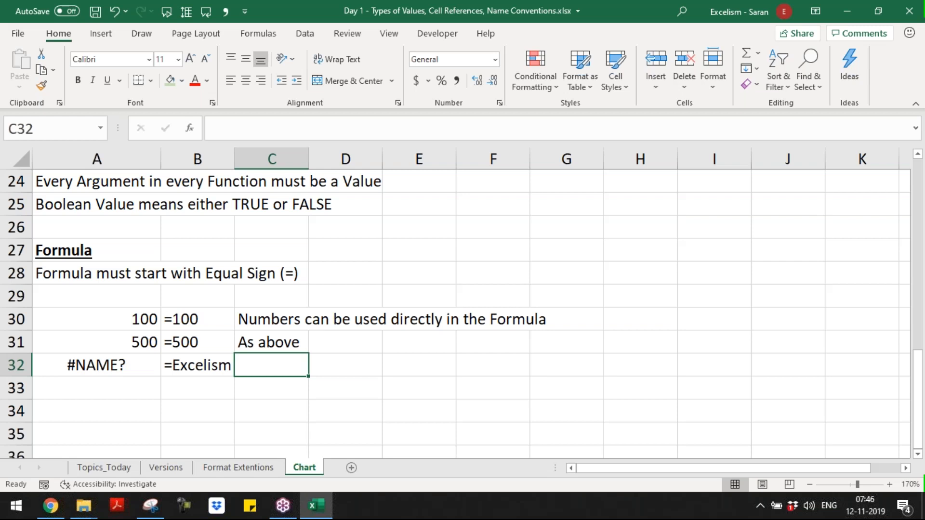
Step: Enter the remark "Text can not be entered directly in the Formula" in C32
type("Text ca")
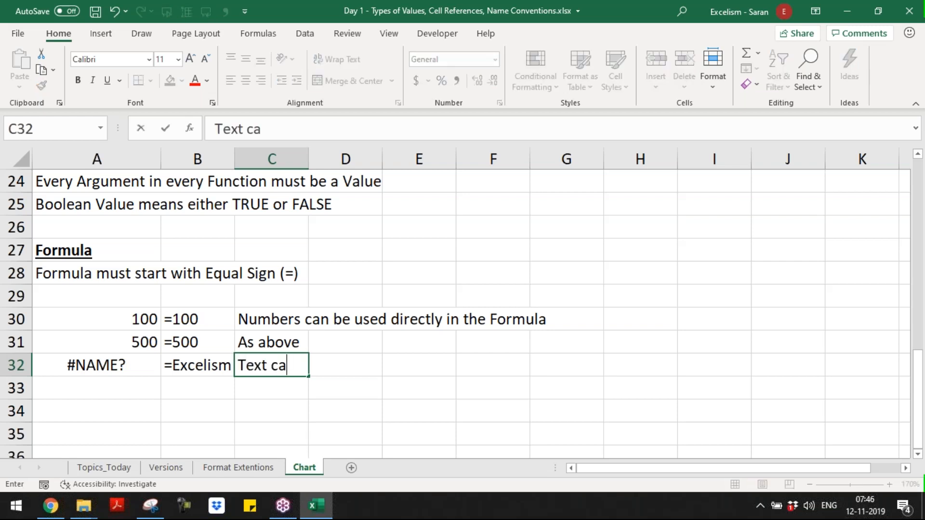
type("n not be entered be")
key("BackSpace")
key("BackSpace")
type("directl")
type("y in the Formu")
type(";a")
key("BackSpace")
key("BackSpace")
type("la")
key("Return")
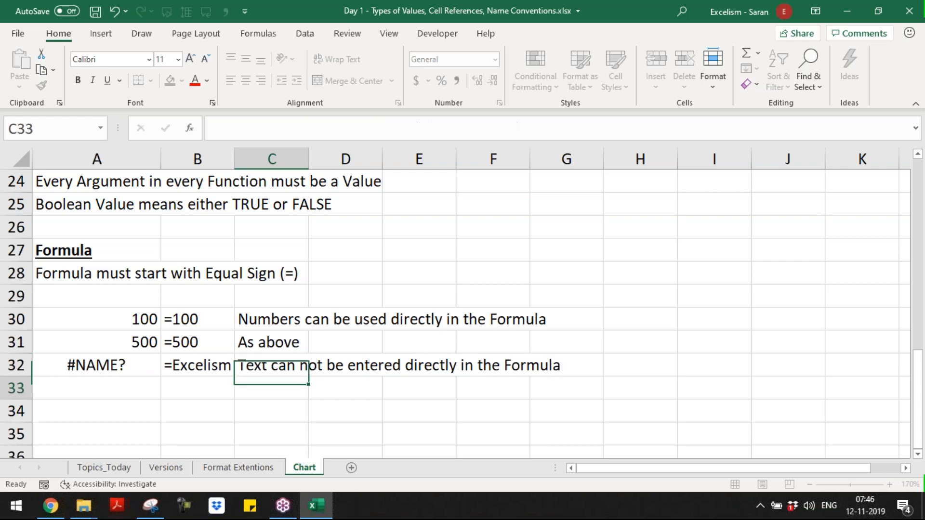
Step: Insert one empty row at row 30, directly above the =100 example
left_click(307, 319)
key("shift+space")
key("ctrl+shift+plus")
key("ctrl+shift+plus")
key("Left")
key("Left")
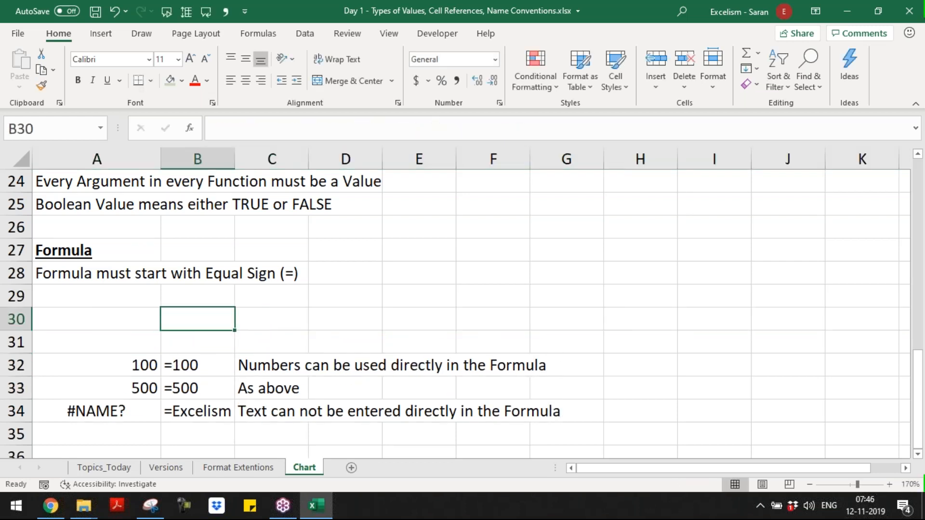
key("shift+space")
key("ctrl+minus")
Step: Enter the column headers Result, Formula and Rule/Remarks in A30, B30 and C30
type("Result")
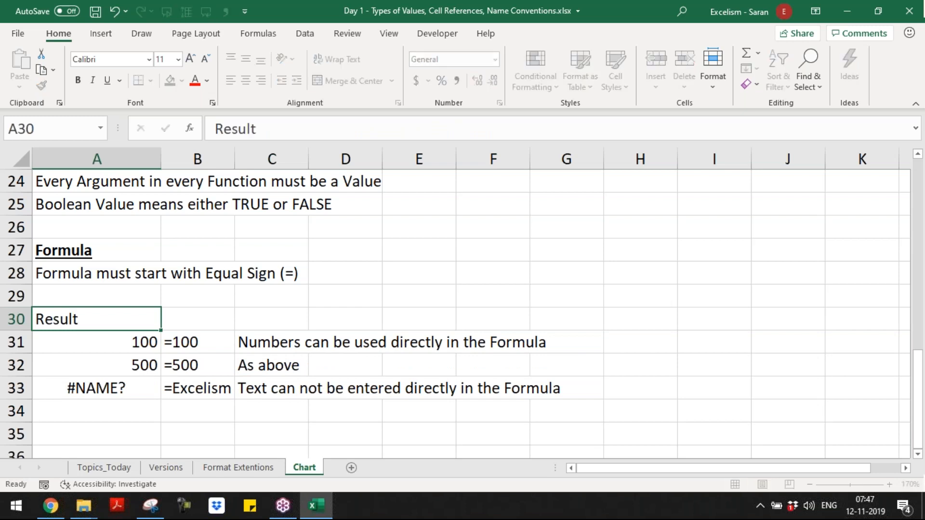
key("Tab")
type("Formula")
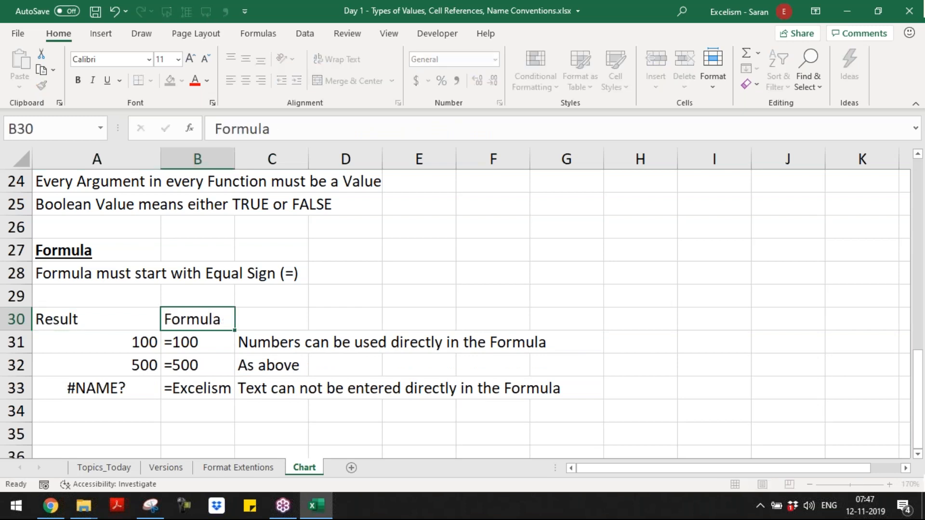
key("Tab")
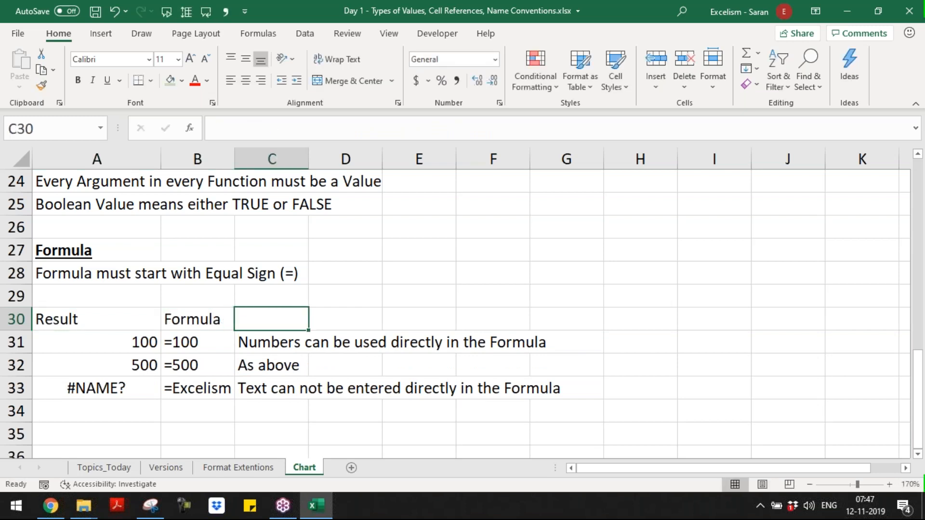
type("Rule/Remarks")
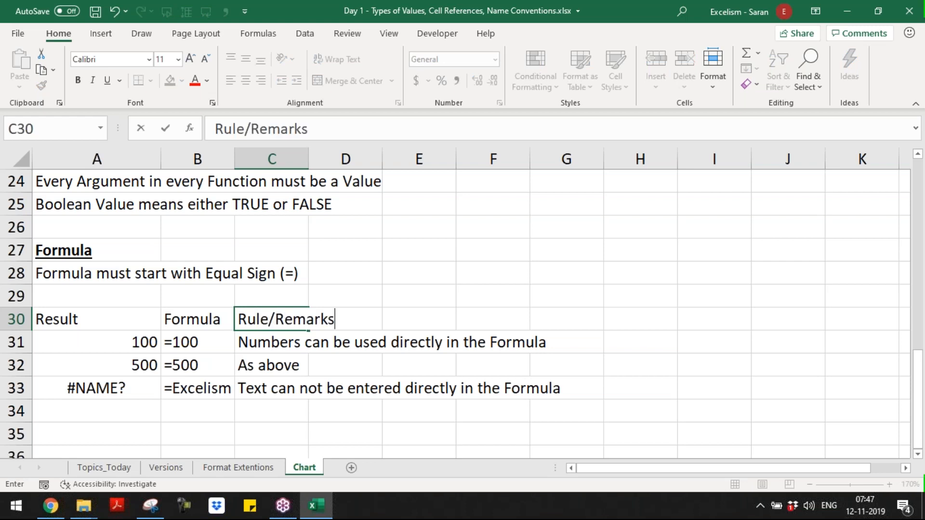
key("Return")
Step: Format the headers in A30:C30 as bold italic
left_click_drag(72, 319, 304, 322)
key("ctrl+b")
key("ctrl+i")
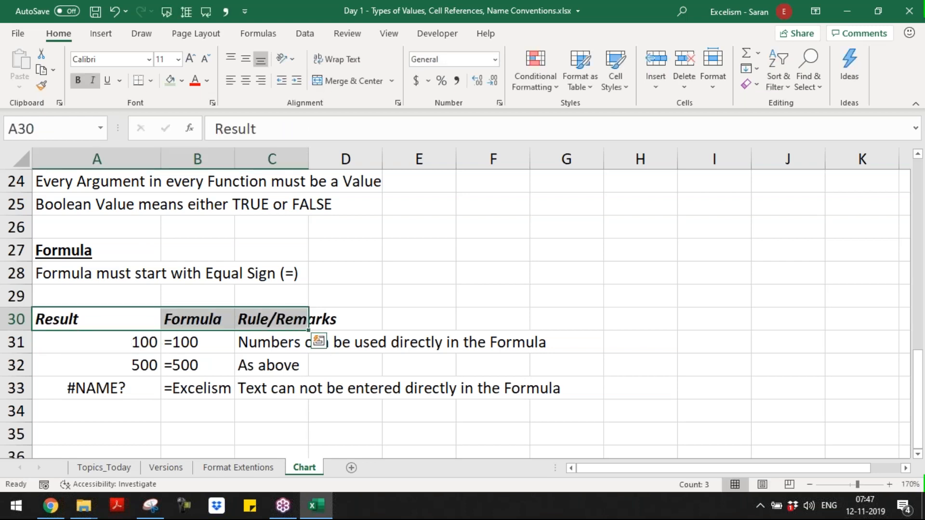
key("Down")
key("Down")
key("Down")
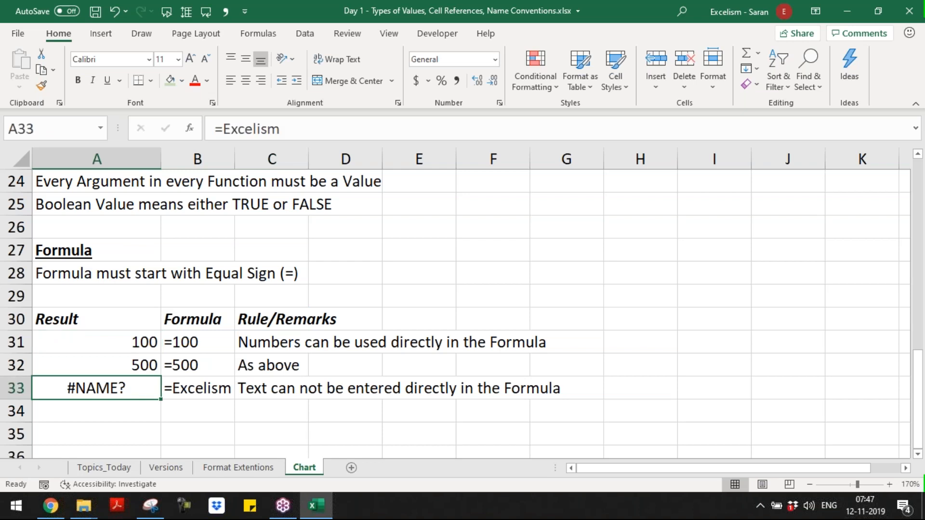
Step: Review the results, formulas and remarks of the examples in rows 31 to 33, including the formula behind A33
key("ctrl+Down")
key("ctrl+Up")
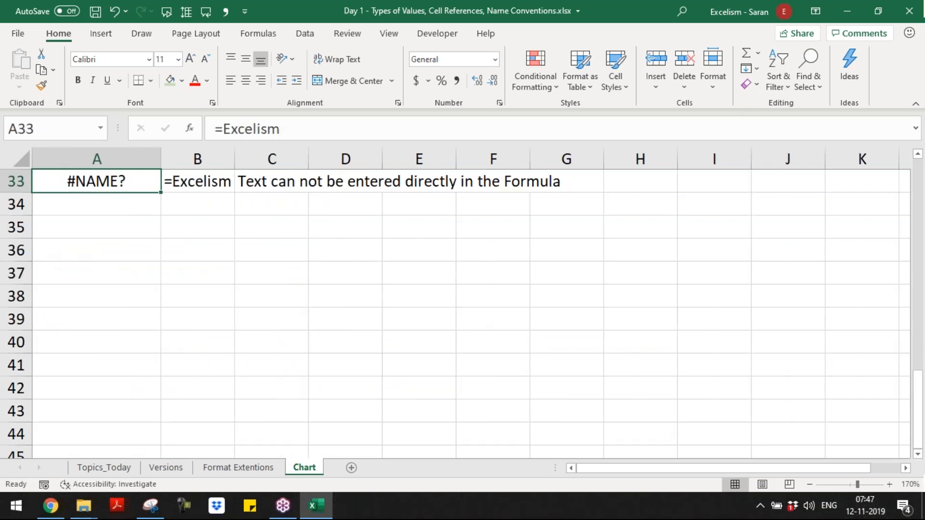
key("Up")
key("Up")
key("Up")
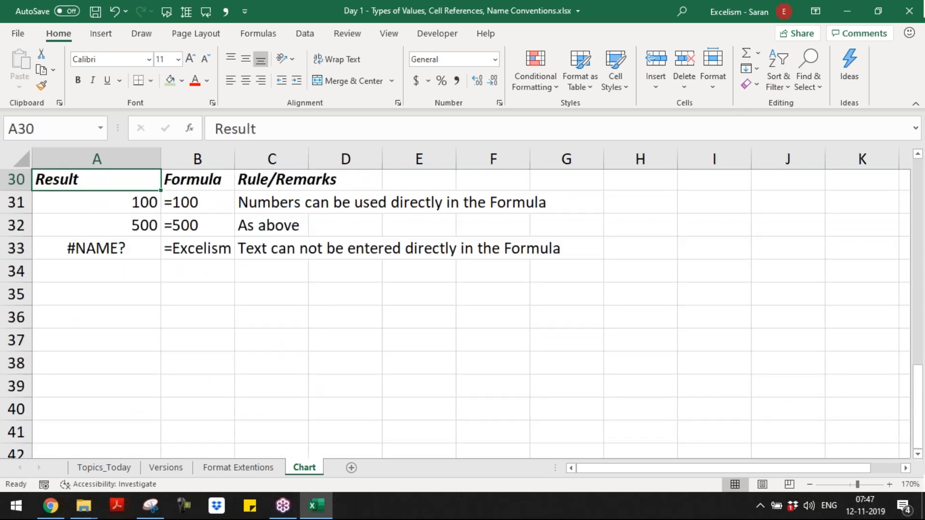
key("Down")
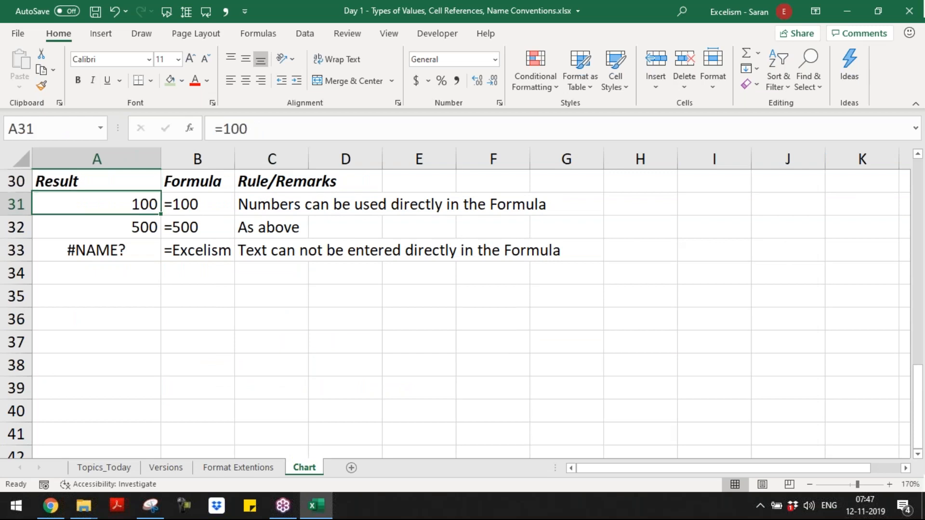
key("Down")
key("Up")
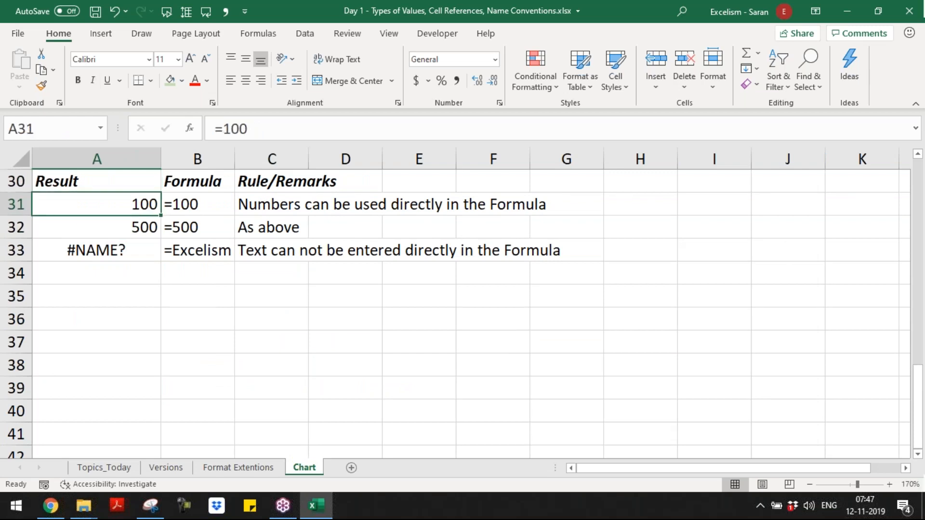
left_click(307, 205)
key("Down")
key("Down")
key("Left")
key("Right")
key("Left")
key("Left")
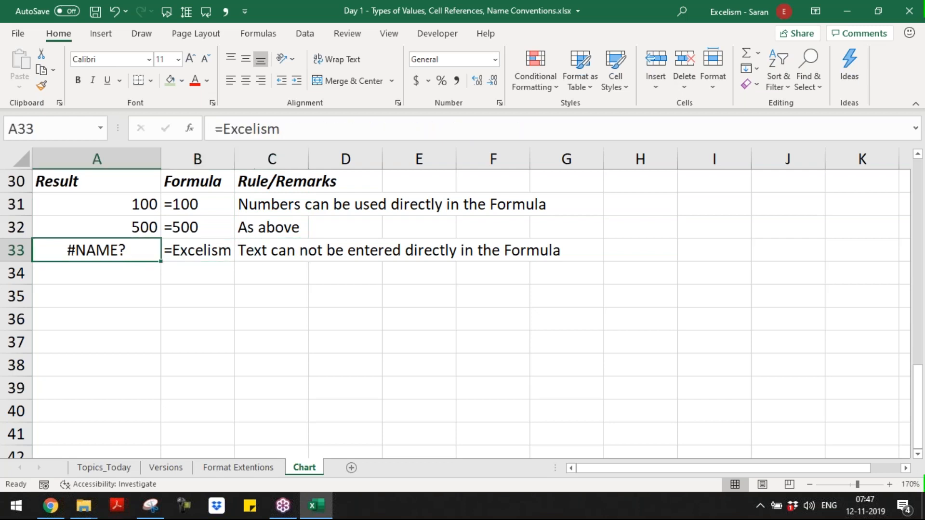
key("F2")
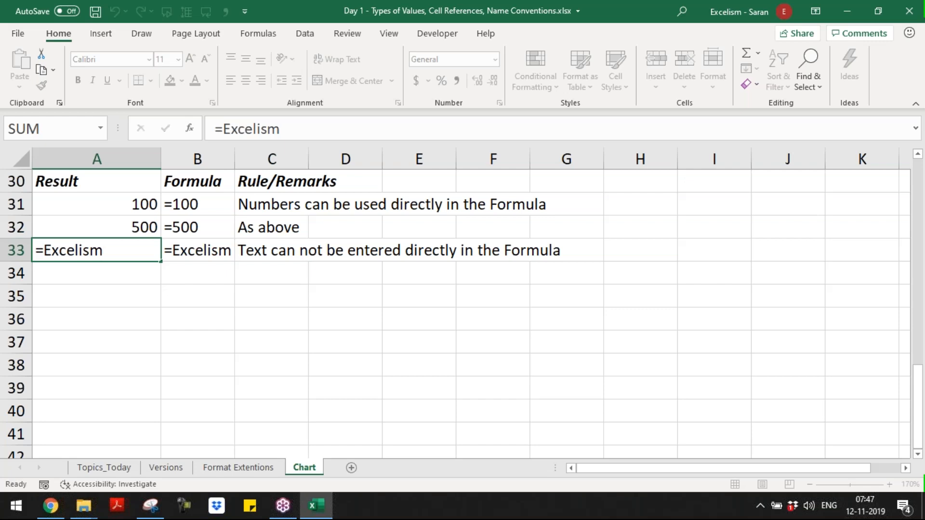
key("Return")
key("Up")
key("Right")
key("Right")
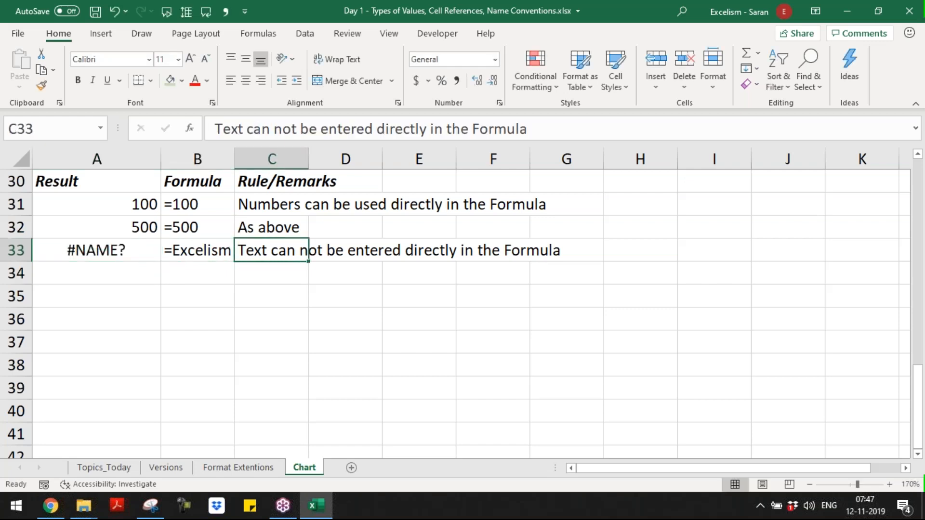
key("Left")
key("Right")
key("Down")
key("Up")
key("Up")
key("Up")
key("Up")
key("Down")
key("Down")
key("Down")
Step: Enter A31 as plain text, without an equal sign, in A34
key("Down")
key("Home")
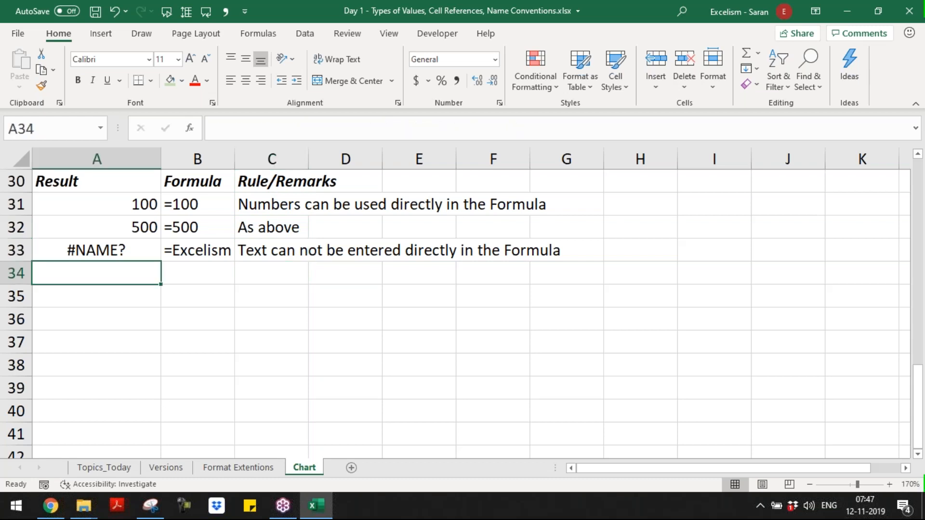
type("R")
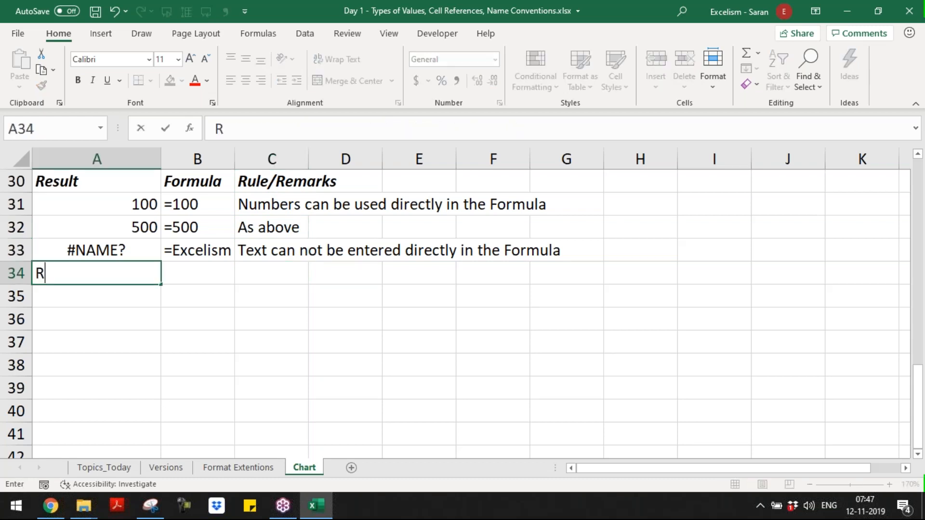
type("12")
key("BackSpace")
key("BackSpace")
key("BackSpace")
type("A31")
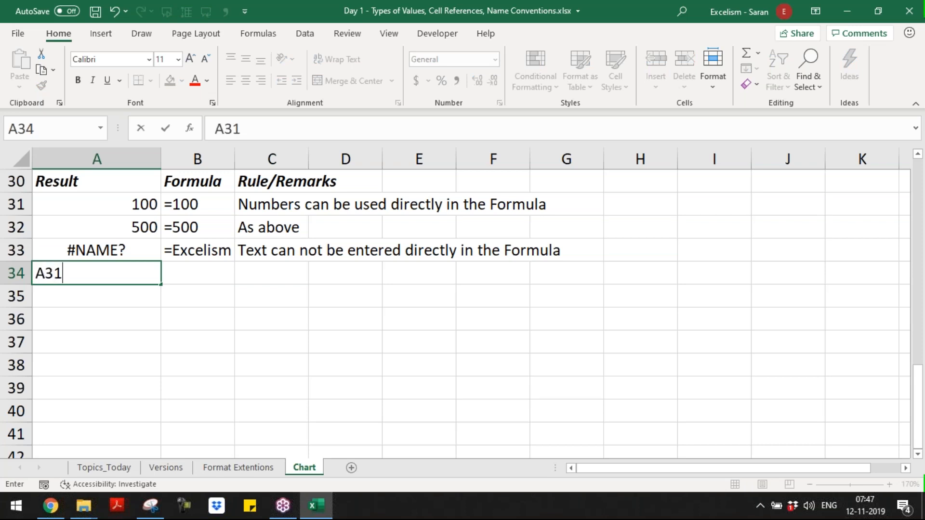
key("Tab")
Step: Enter the remark "This is a Text" in C34
key("Tab")
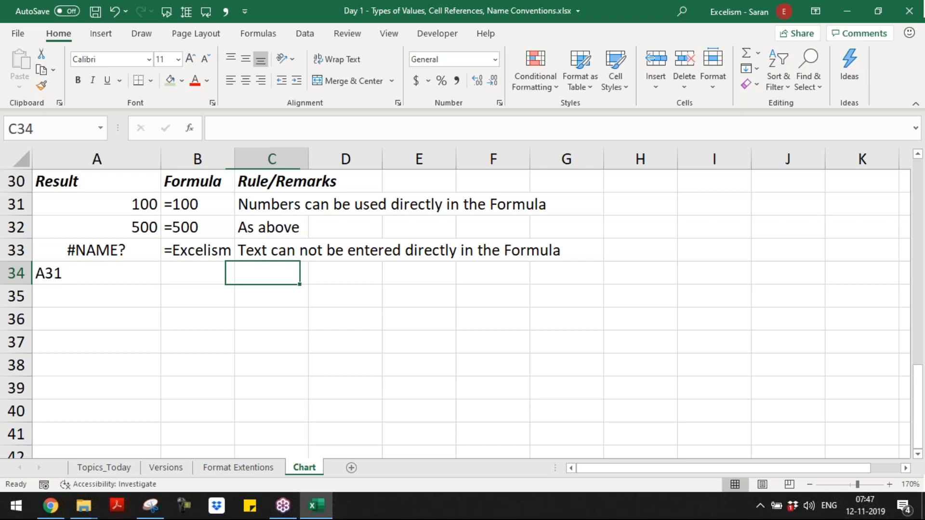
type("This is")
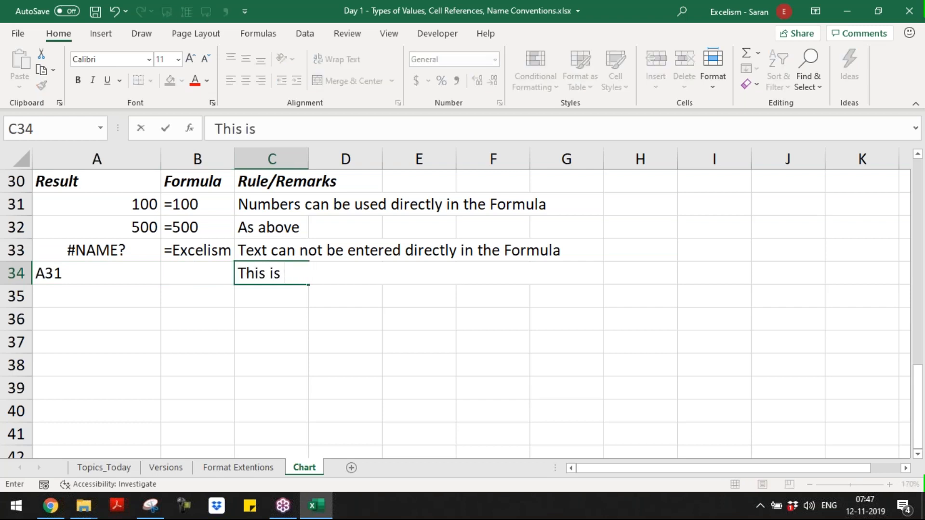
type(" a Text")
key("Return")
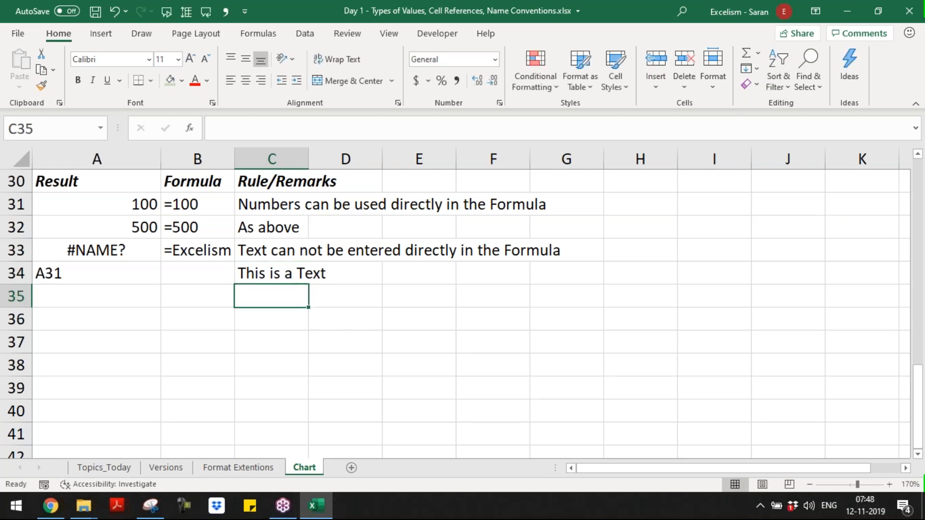
Step: Enter the formula =A31 in A35
key("Up")
key("Up")
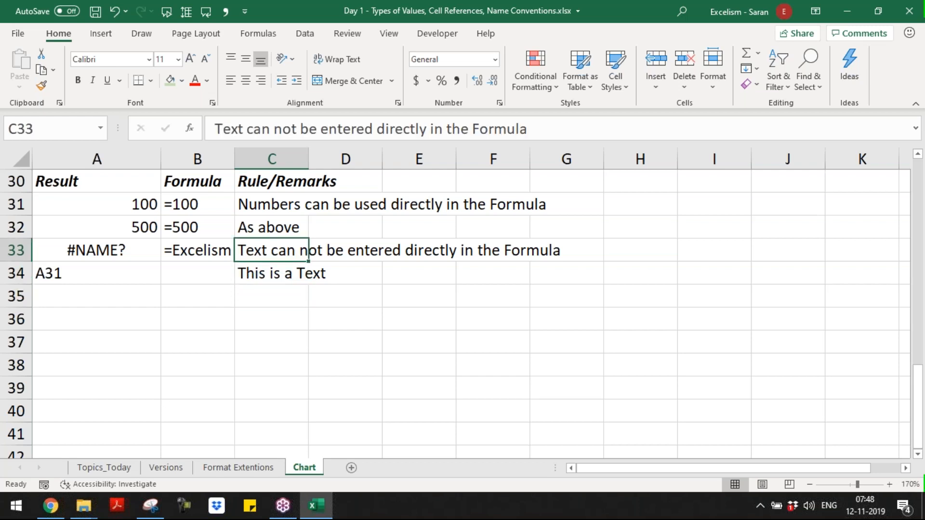
key("Down")
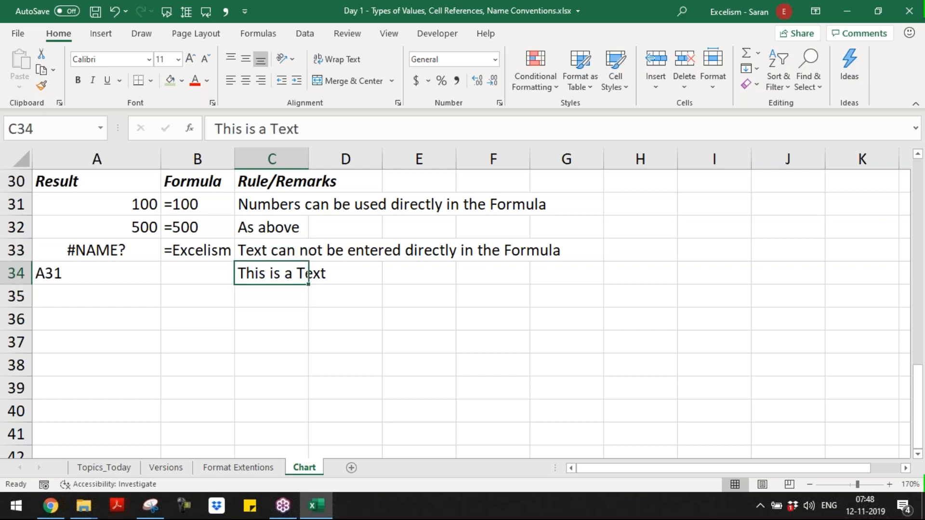
key("Down")
key("Down")
key("Left")
key("Left")
key("Up")
type("=A1")
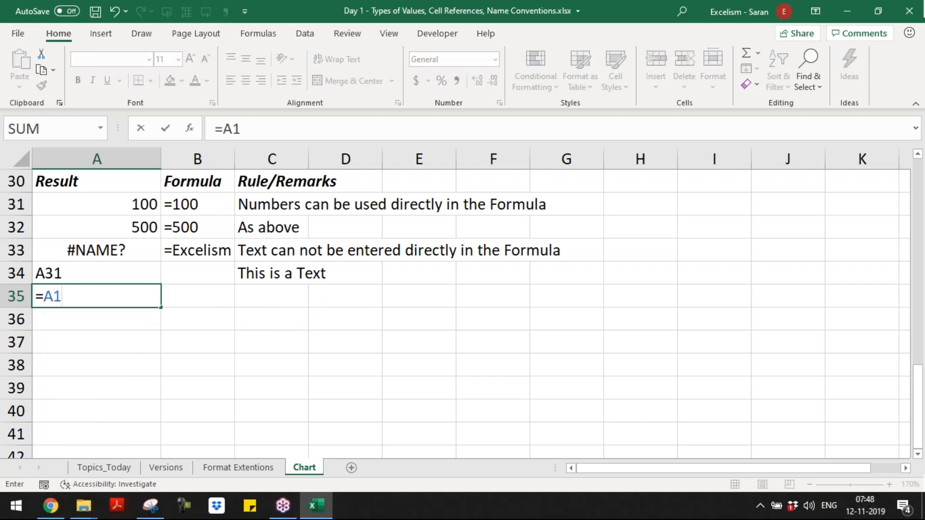
key("BackSpace")
type("31")
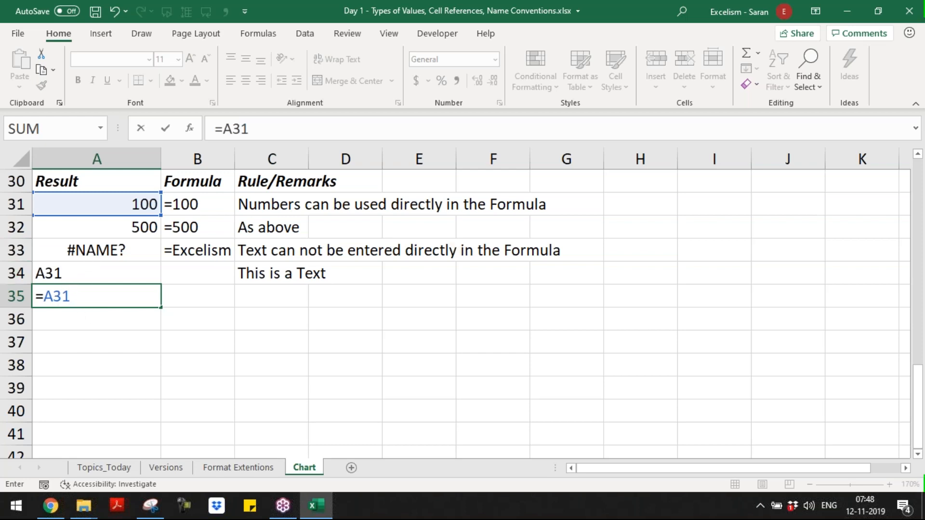
key("Return")
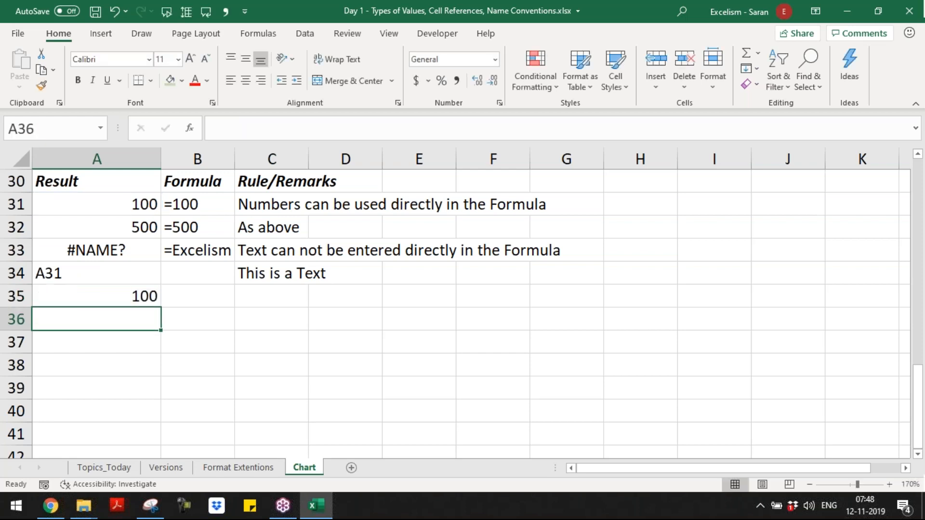
Step: Copy the remark about text not being entered directly from C33 to C35, leaving the C34 remark in place
key("Up")
key("Right")
key("Right")
key("Up")
key("Up")
key("ctrl+c")
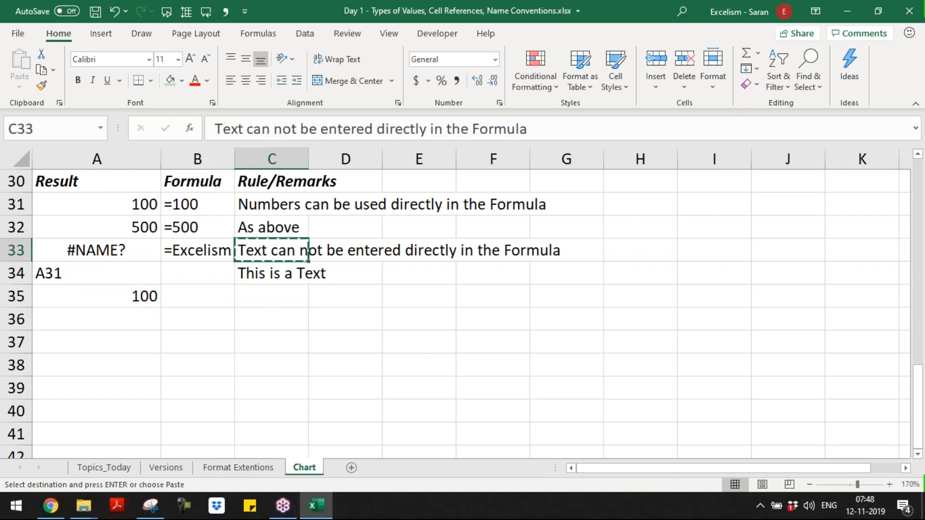
key("Down")
key("ctrl+v")
key("ctrl+z")
key("Down")
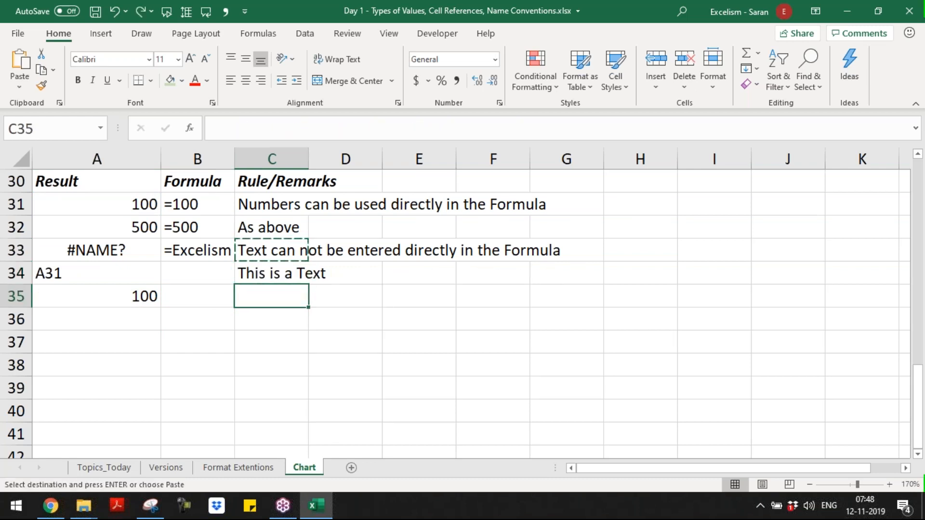
key("Return")
Step: Extend the remark in C35 with "; However if the Text is matching with Cell Name"
key("F2")
type("; However if the the")
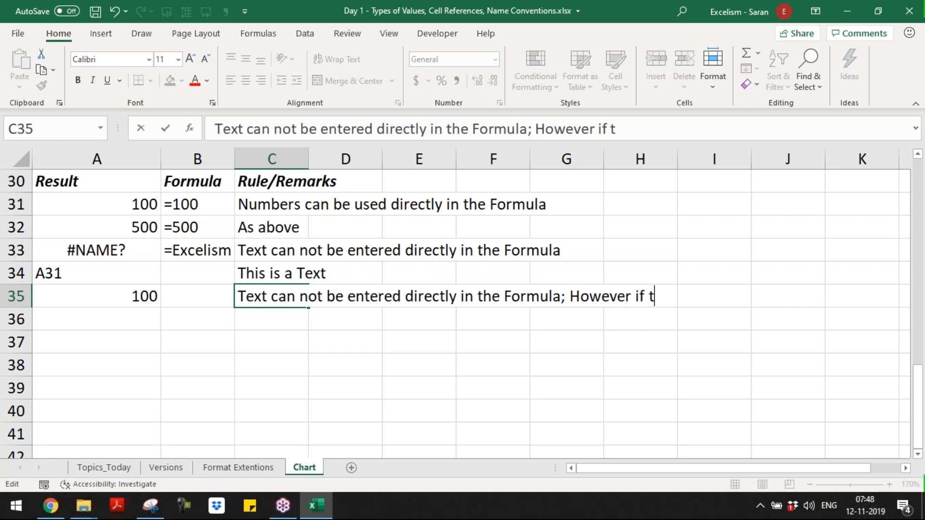
key("BackSpace")
key("BackSpace")
key("BackSpace")
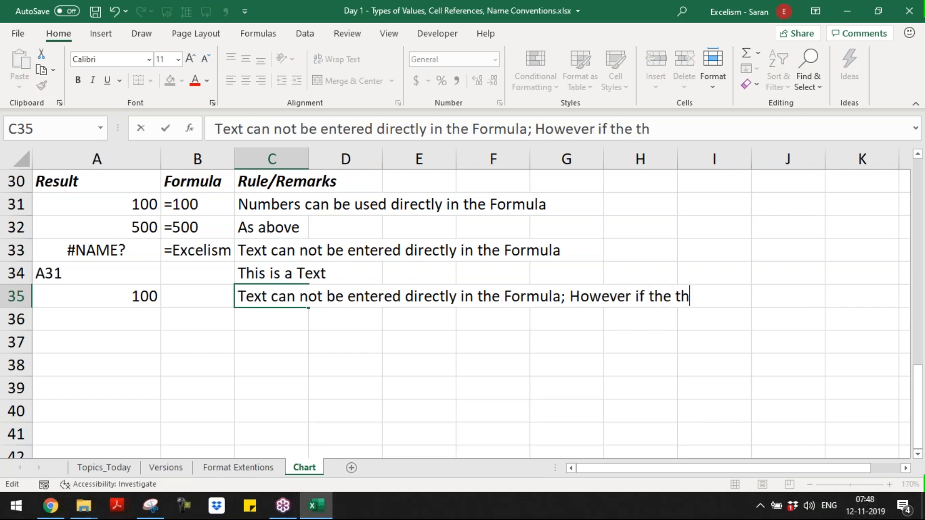
type("Text is ma")
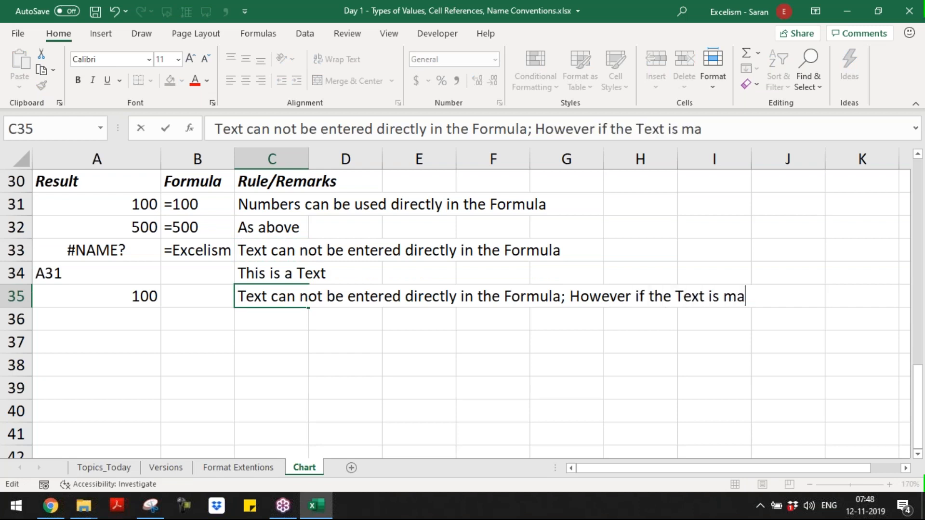
type("tching with C")
key("BackSpace")
type("Cell Name")
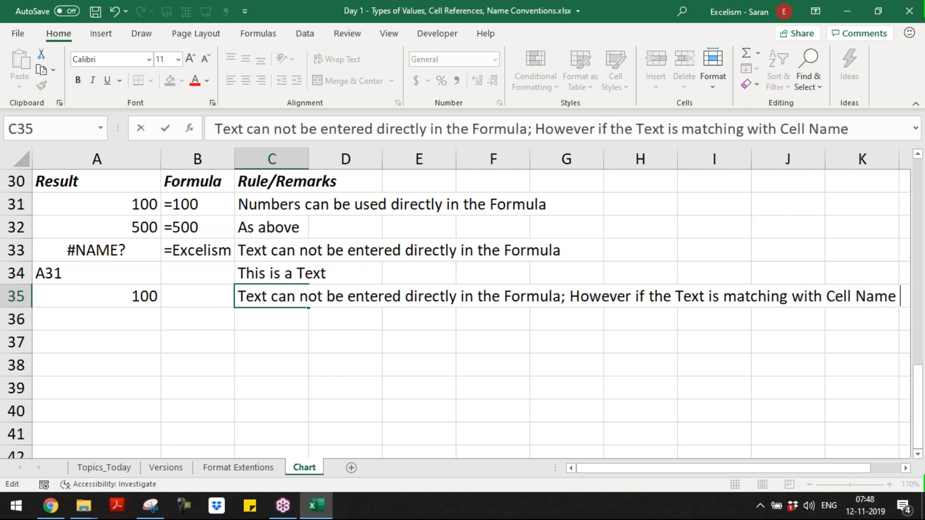
Step: Complete the remark in C35 with "the Referred cell value displays as result"
type(" th")
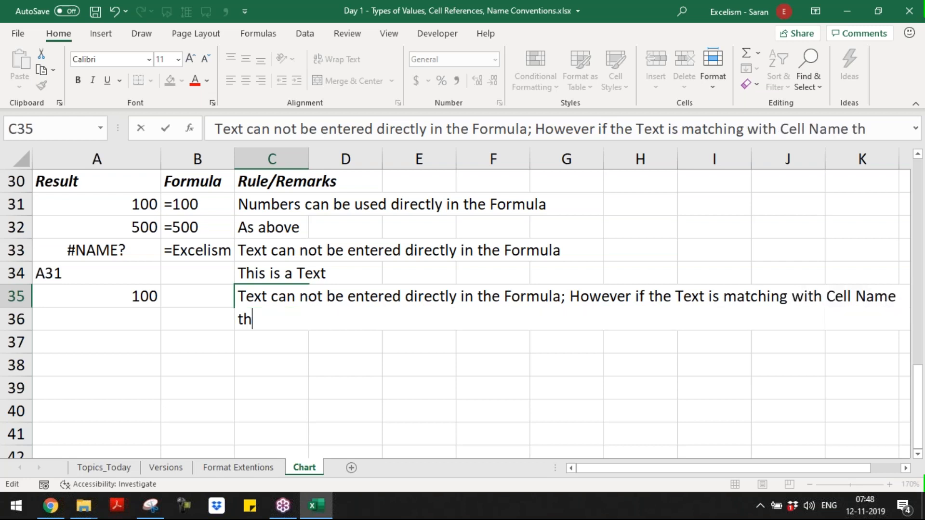
type("e Cell")
key("BackSpace")
key("BackSpace")
key("BackSpace")
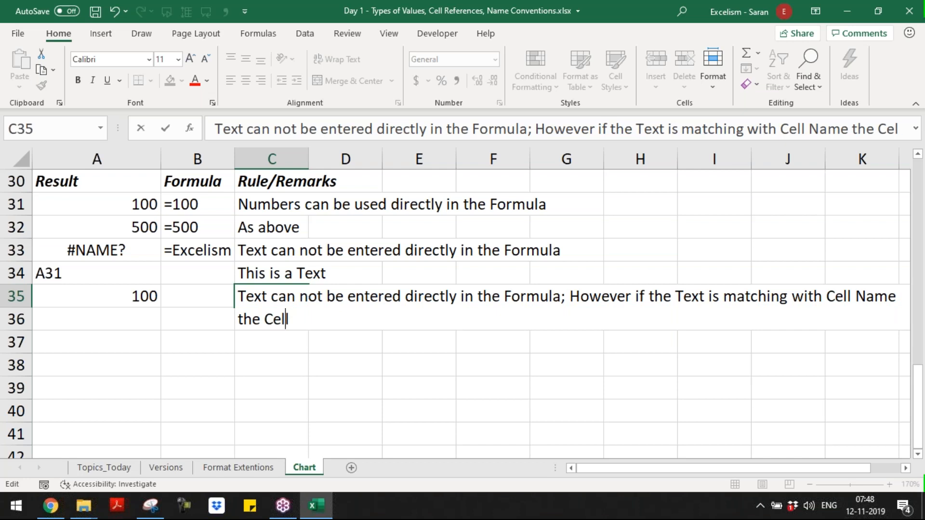
type("Referre")
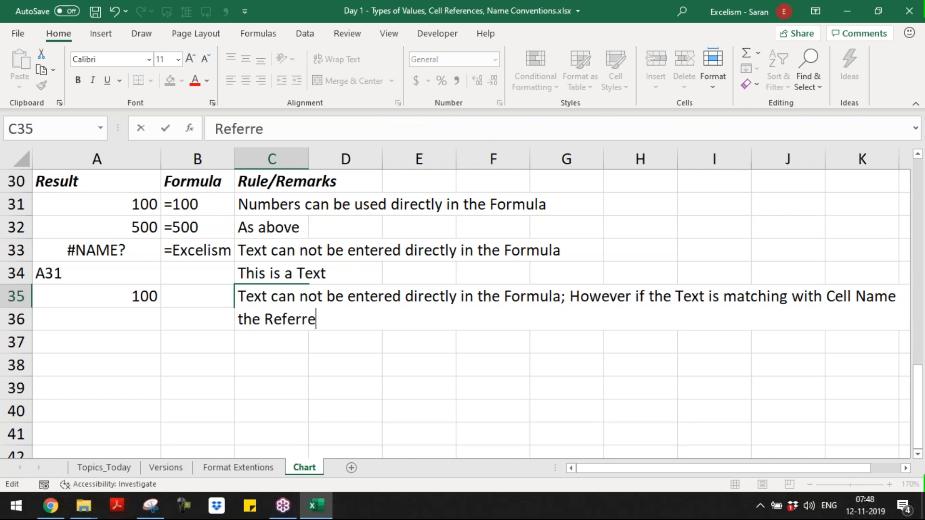
type("d cell value ")
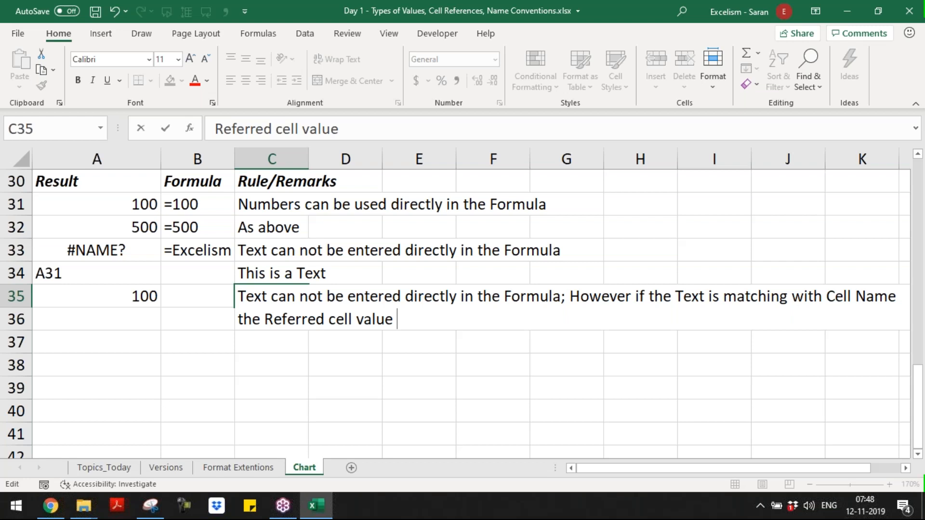
type("displays as result")
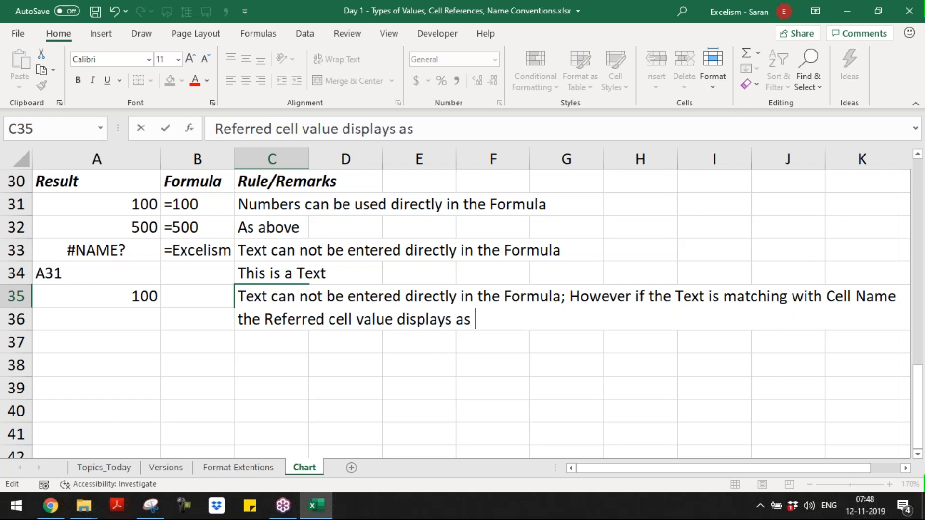
key("ctrl+Return")
key("Return")
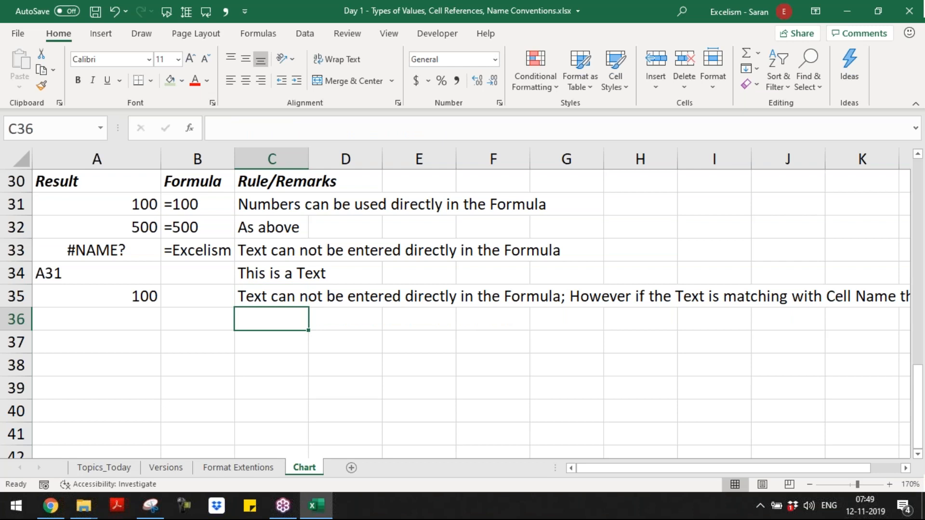
key("Up")
key("Left")
key("Left")
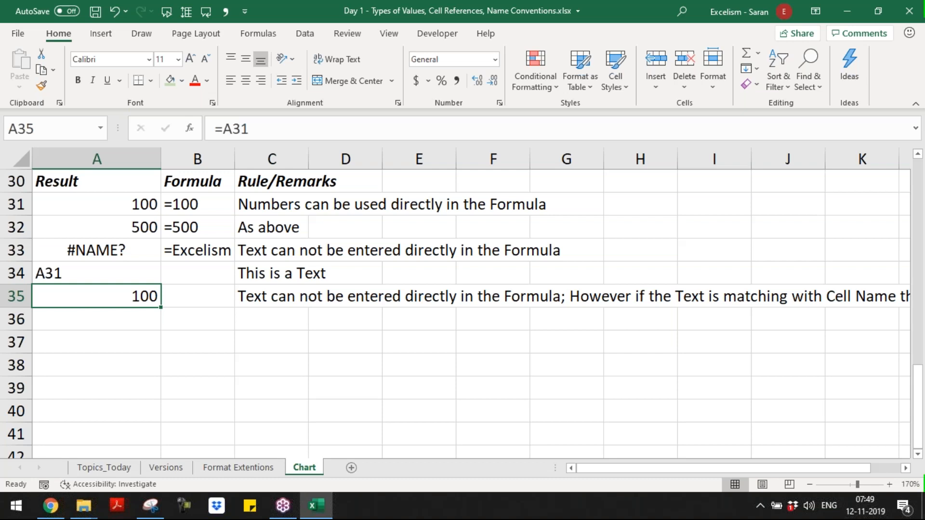
key("Right")
key("Right")
key("Down")
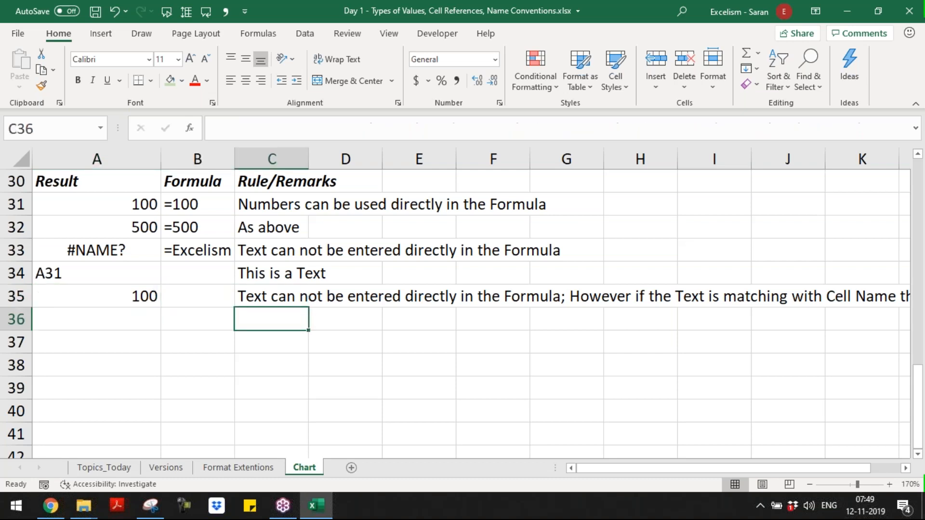
key("Left")
key("Left")
type("=")
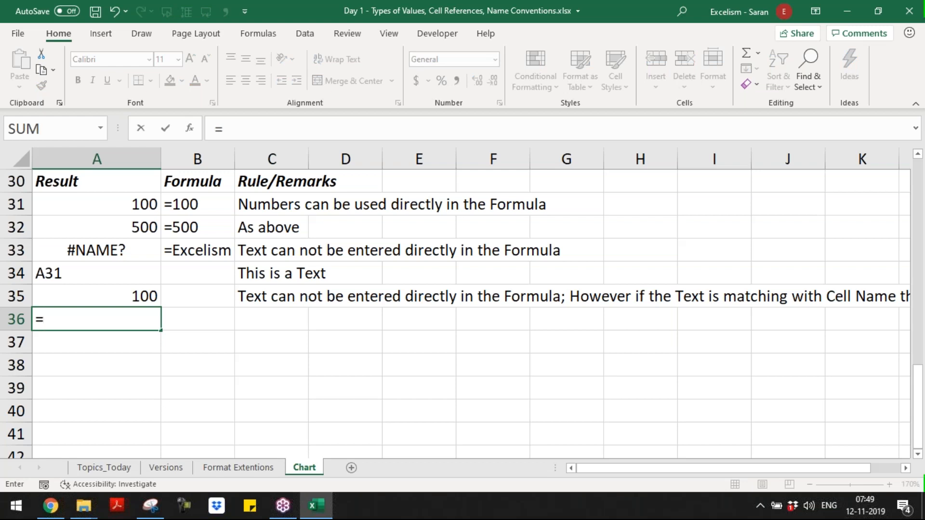
type("sy")
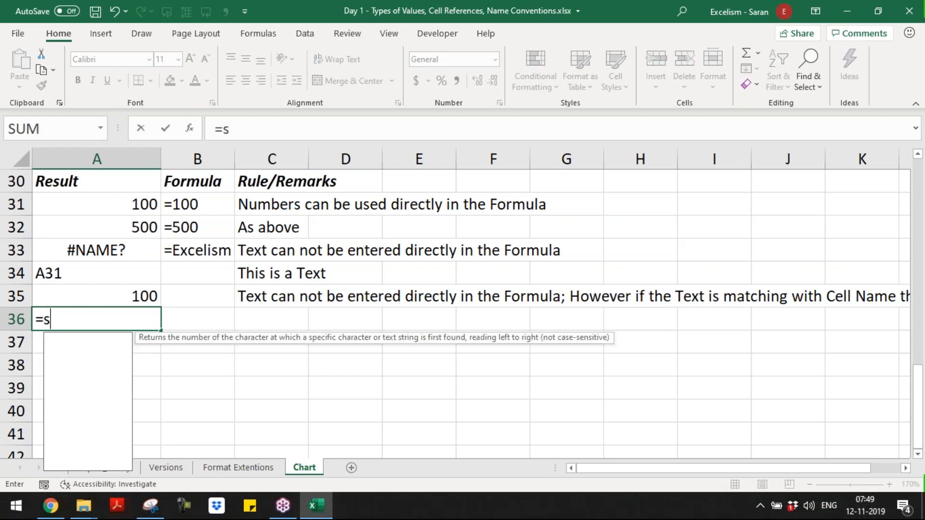
key("BackSpace")
type("um")
key("Tab")
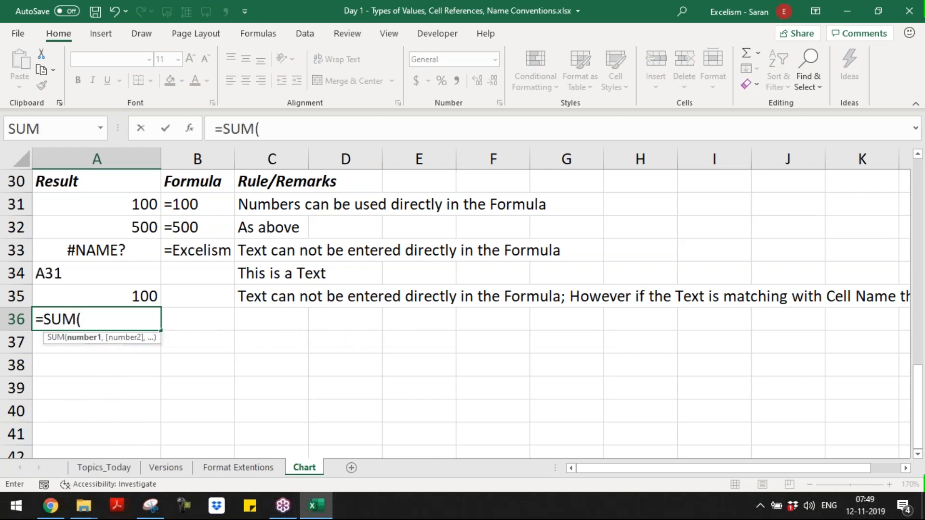
left_click(100, 227)
type(":")
left_click(101, 227)
type(")")
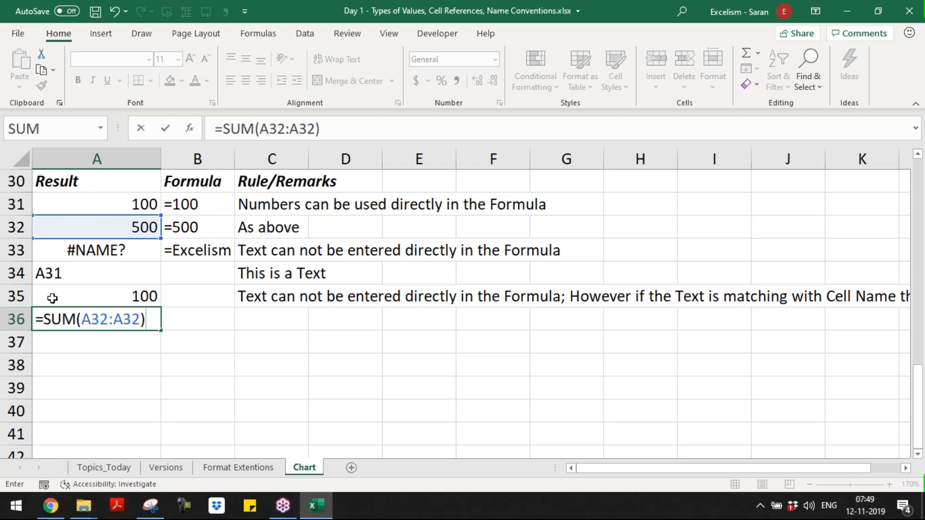
left_click_drag(82, 320, 140, 319)
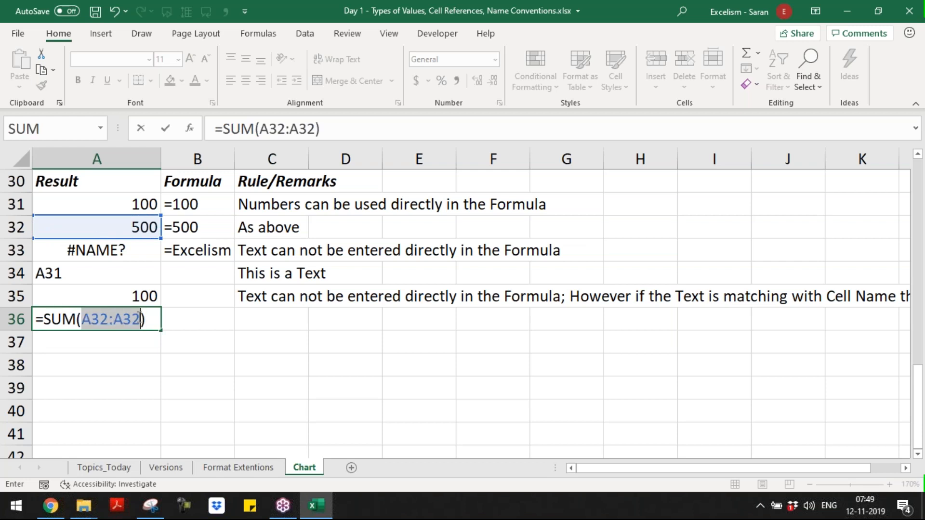
key("Escape")
Step: Enter the formula =A32:A32 in A36
type("=")
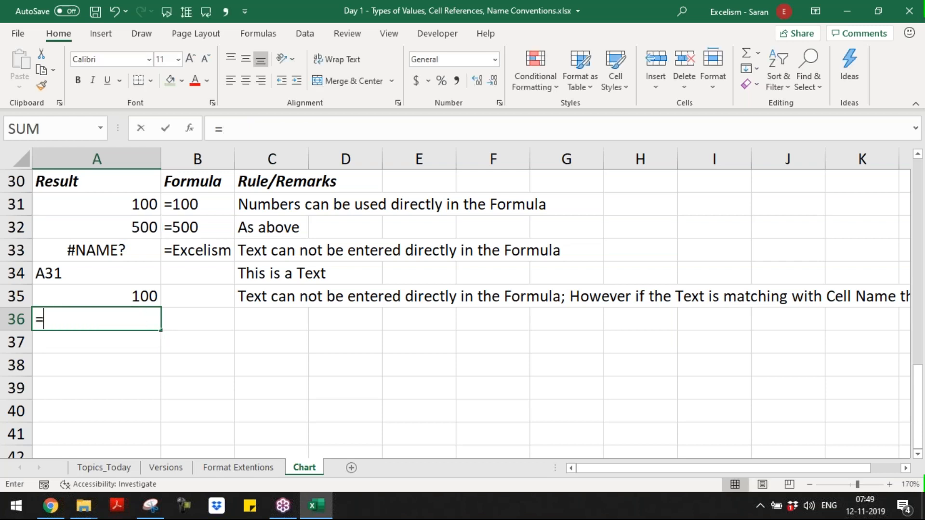
type("a32:")
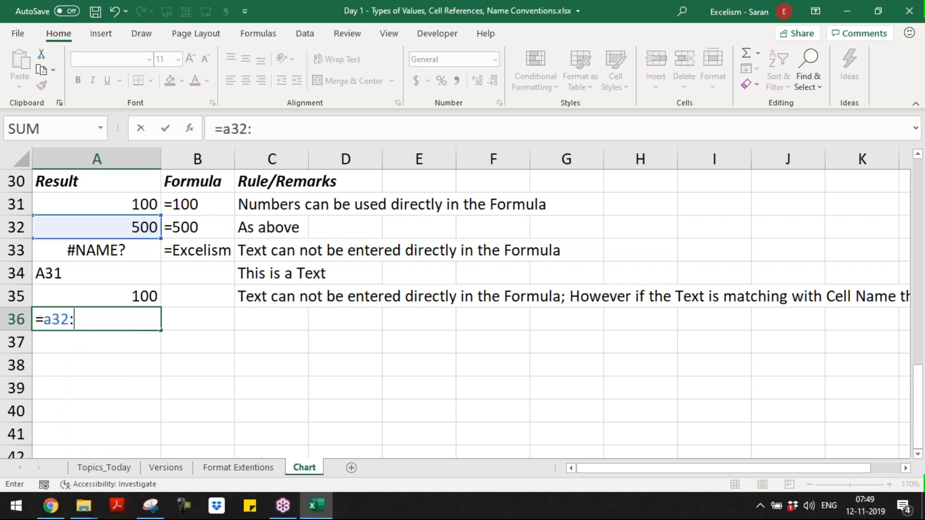
type("a32")
key("Return")
key("Up")
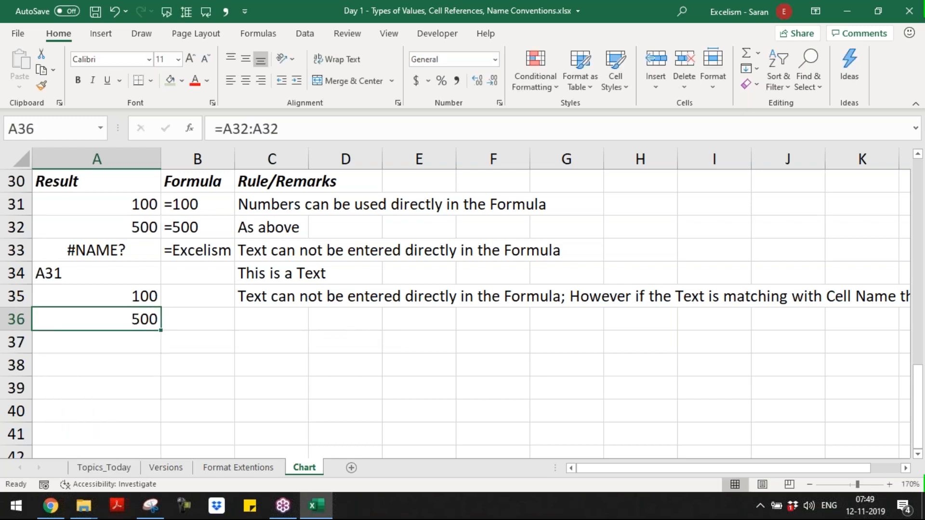
Step: Copy the remark about text matching a cell name from C35 into C36
key("Right")
key("Right")
key("Up")
key("ctrl+c")
key("Down")
key("Return")
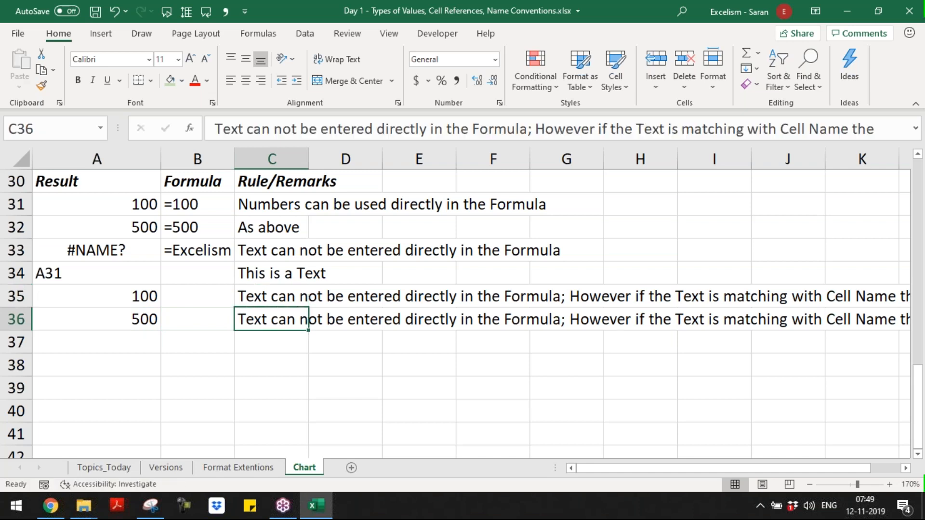
Step: Replace "Cell" with "Range" before "Name" in the copied C36 remark
key("F2")
key("ctrl+Left")
key("ctrl+Left")
key("ctrl+Left")
key("ctrl+Left")
key("ctrl+Left")
key("ctrl+Left")
key("ctrl+Left")
key("ctrl+Left")
key("ctrl+Left")
key("ctrl+Left")
key("ctrl+Left")
key("ctrl+Left")
key("ctrl+Left")
key("ctrl+Left")
key("ctrl+Left")
key("ctrl+Left")
key("ctrl+Left")
key("ctrl+Left")
key("ctrl+Left")
key("ctrl+Right")
key("ctrl+Right")
key("ctrl+Right")
key("ctrl+Right")
key("ctrl+Right")
key("ctrl+Right")
key("ctrl+Right")
key("ctrl+Right")
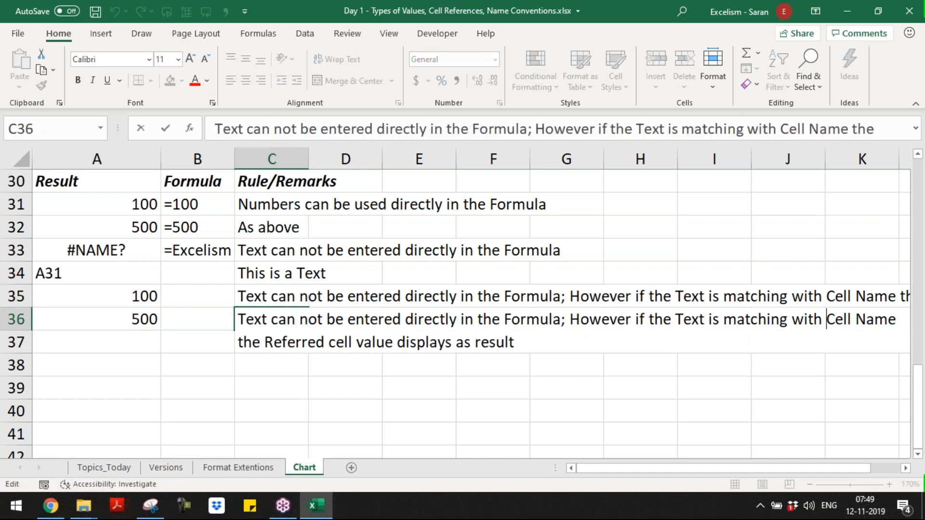
key("ctrl+shift+Right")
key("shift+Left")
type("Range")
key("Return")
Step: Shorten the C35 remark to "If the Text is matching with Cell Name the Referred cell value displays as result"
key("Up")
key("Up")
key("F2")
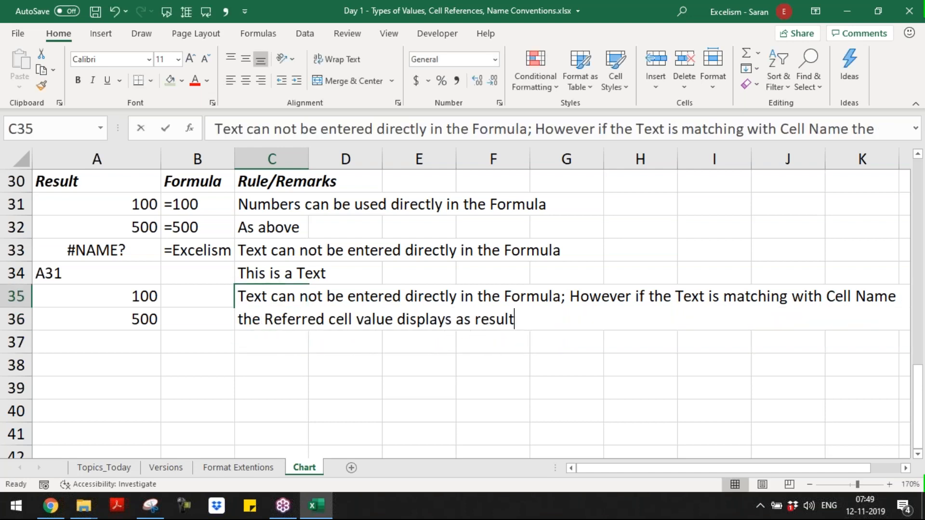
key("Home")
key("Up")
key("ctrl+shift+Right")
key("ctrl+shift+Right")
key("ctrl+shift+Right")
key("ctrl+shift+Right")
key("ctrl+shift+Right")
key("ctrl+shift+Right")
key("ctrl+shift+Right")
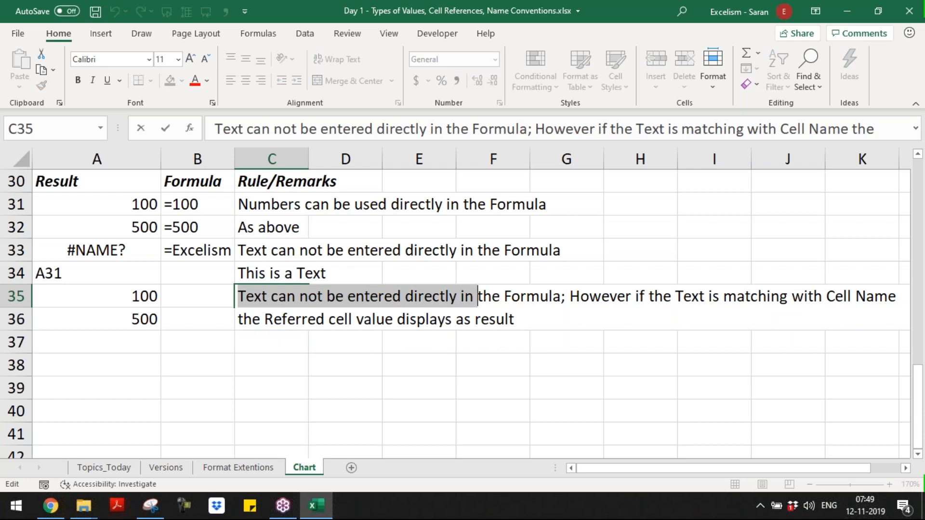
key("ctrl+shift+Right")
key("ctrl+shift+Right")
key("ctrl+shift+Right")
key("ctrl+shift+Right")
key("shift+Left")
key("shift+Left")
key("shift+Left")
key("shift+Right")
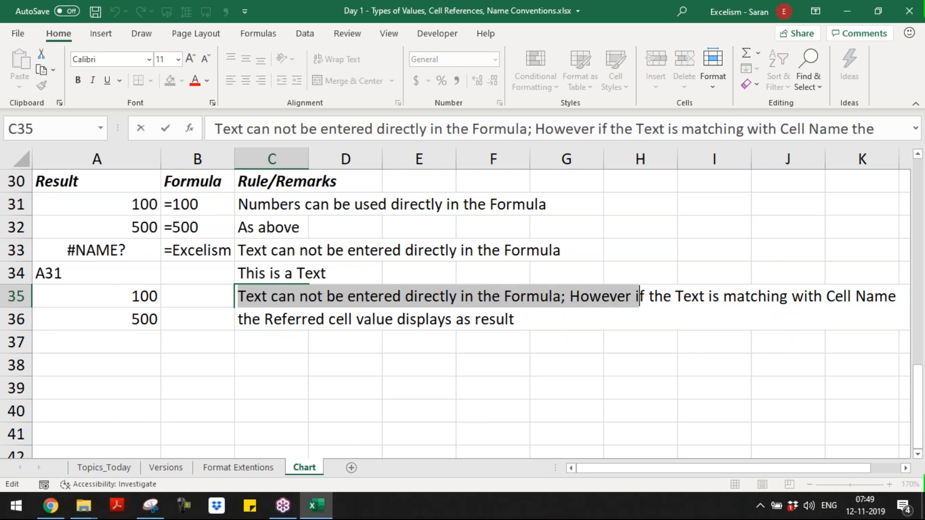
type("I")
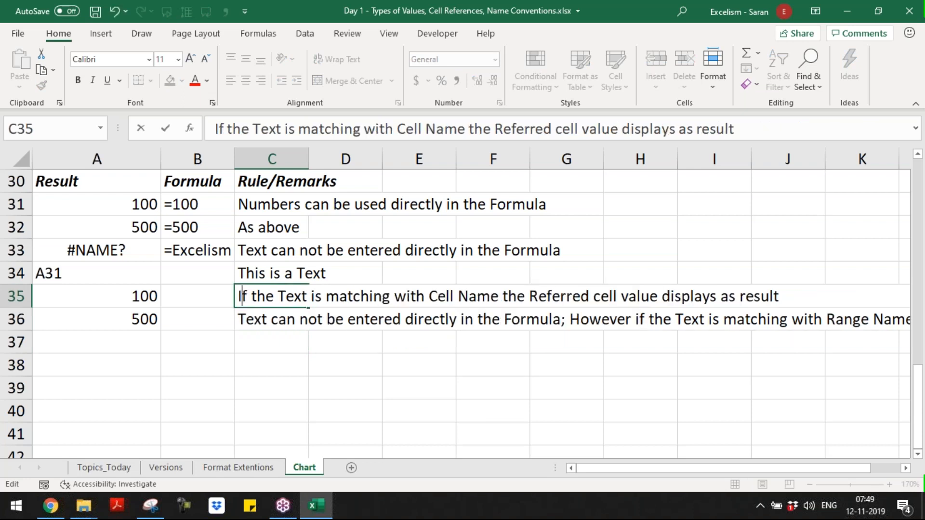
key("Return")
Step: Copy the shortened remark from C35 over the longer one in C36
key("Up")
key("ctrl+c")
key("Down")
key("Return")
key("Left")
key("Right")
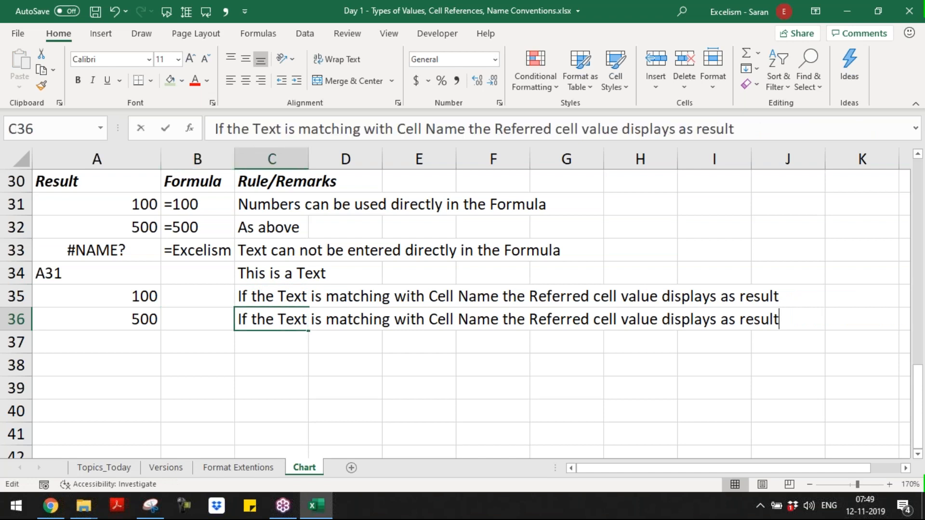
Step: Change the C36 remark to refer to "Range Name" instead of "Cell Name"
key("F2")
key("Left")
key("Left")
key("Left")
key("Left")
key("Left")
key("Left")
key("Left")
key("Left")
key("Left")
key("Left")
key("Left")
key("Left")
key("Left")
key("Left")
key("Left")
key("Left")
key("Left")
key("Left")
key("Left")
key("Left")
key("Left")
key("Left")
key("Left")
key("Left")
key("Left")
key("Left")
key("Left")
key("Left")
key("Left")
key("Left")
key("Left")
key("Left")
key("Left")
key("Left")
key("Left")
key("Left")
key("Left")
key("Left")
key("Left")
key("Left")
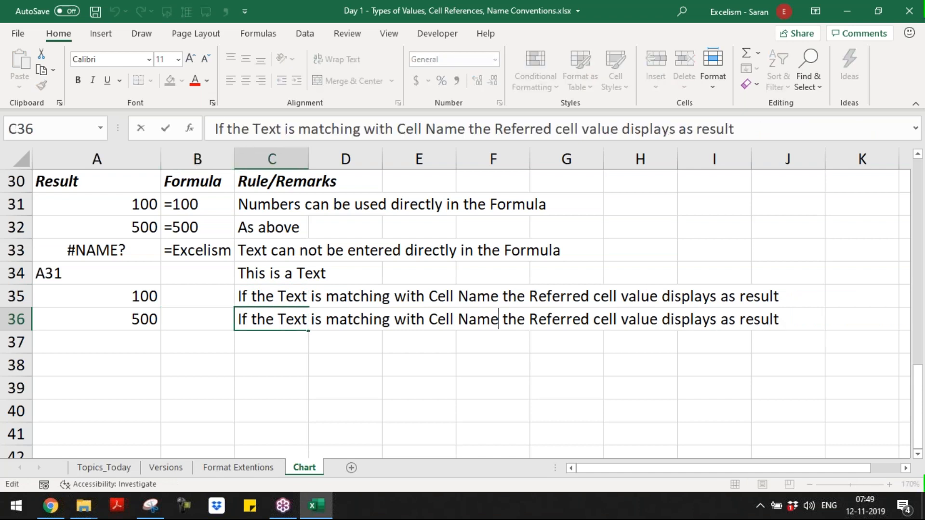
key("shift+Left")
key("shift+Left")
key("shift+Left")
key("shift+Left")
type("Range")
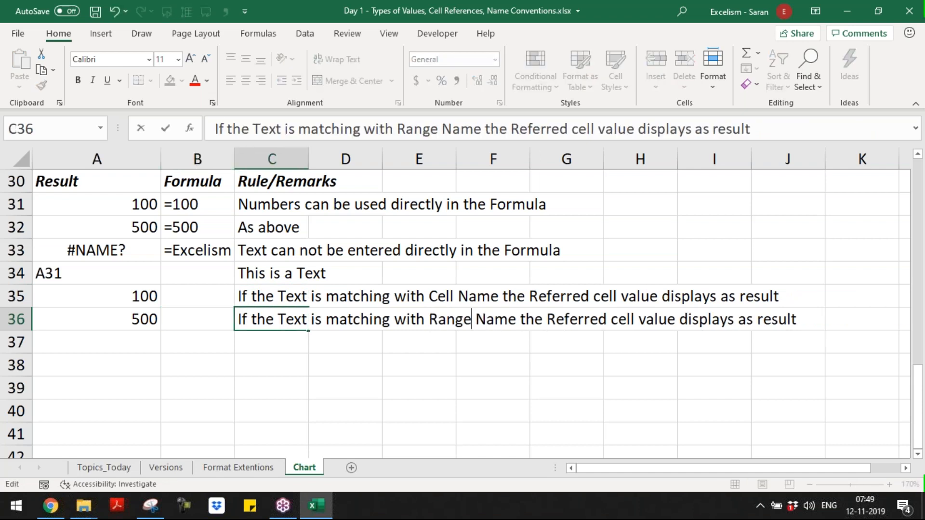
key("Return")
Step: Copy the formula display from B33 into B35:B36
key("Left")
key("Left")
key("Up")
key("Up")
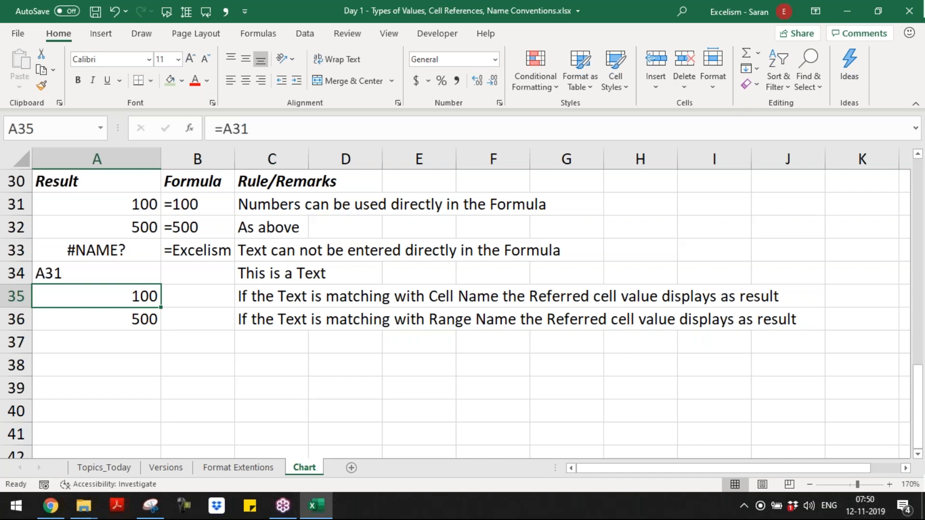
key("Down")
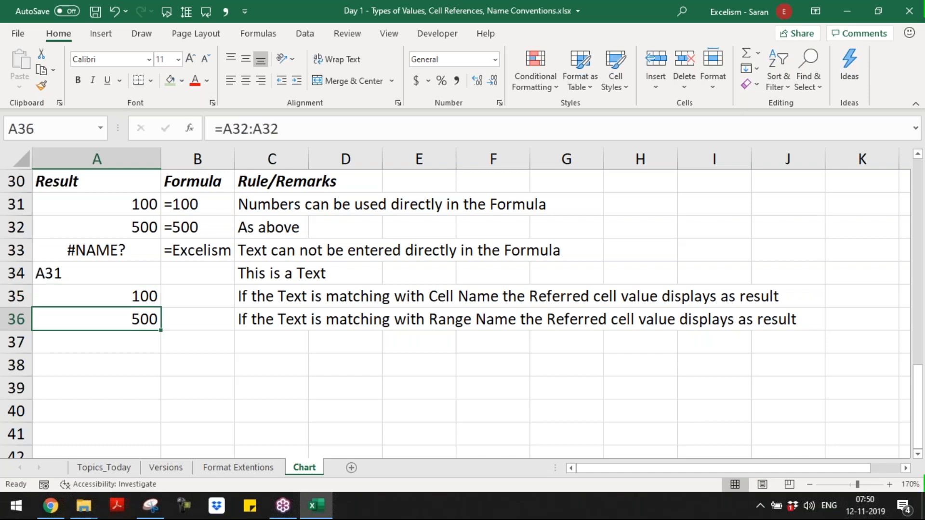
key("Up")
key("Up")
key("Up")
key("Right")
key("ctrl+c")
key("Down")
key("Down")
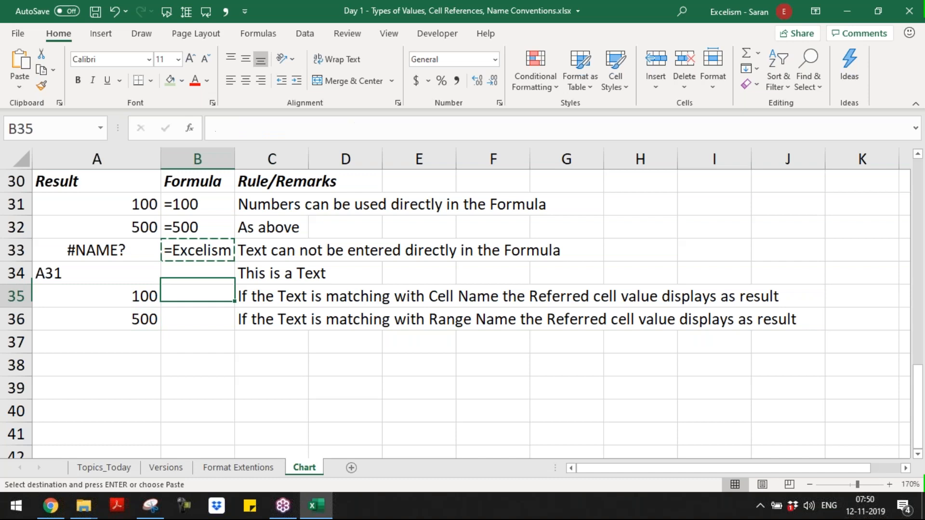
key("shift+Down")
key("Return")
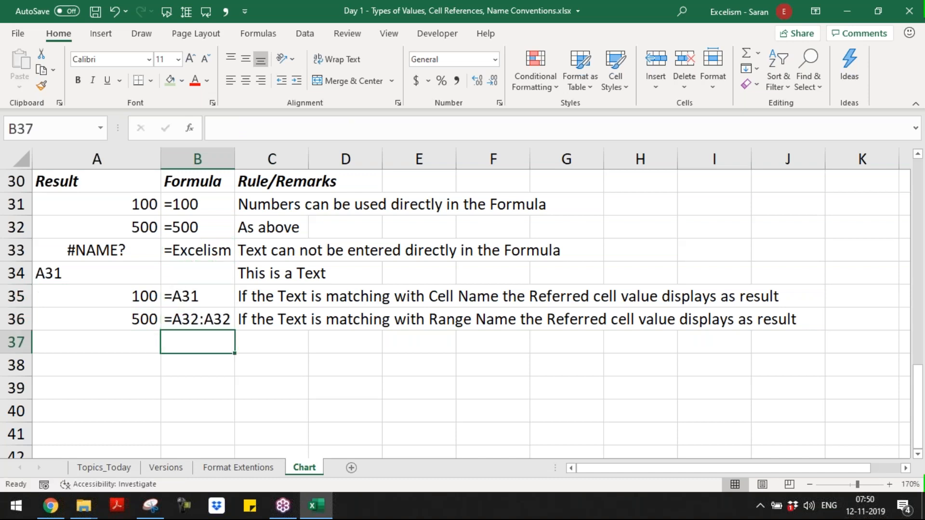
Step: Enter the note "Every cell having it's own name in A1 Style or R1C1 Syle" in A37
key("Down")
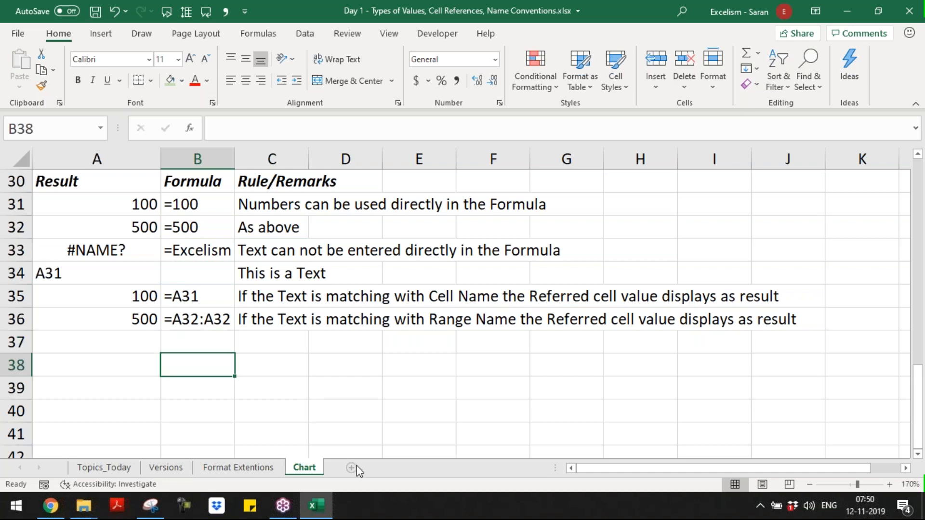
left_click(143, 339)
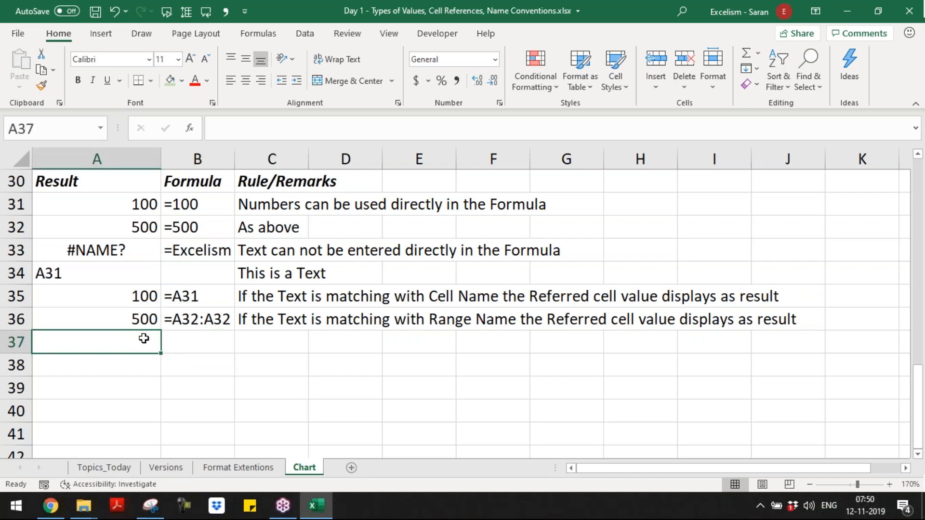
type("Every cell has")
key("BackSpace")
type("ving it")
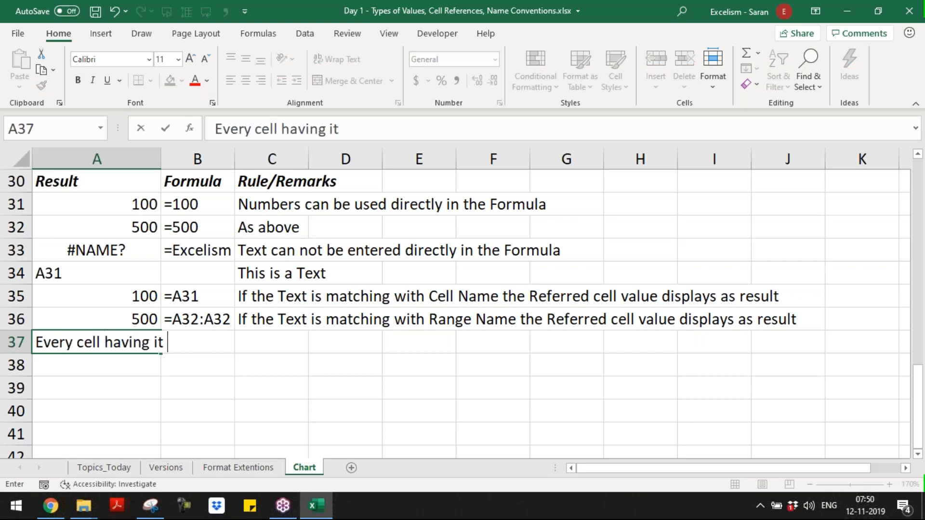
key("BackSpace")
type("'s own name")
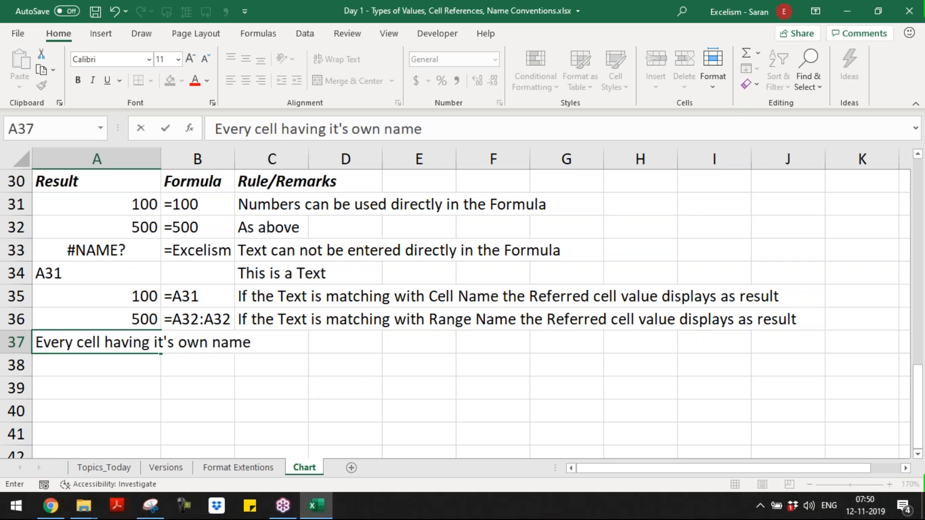
type(" by E")
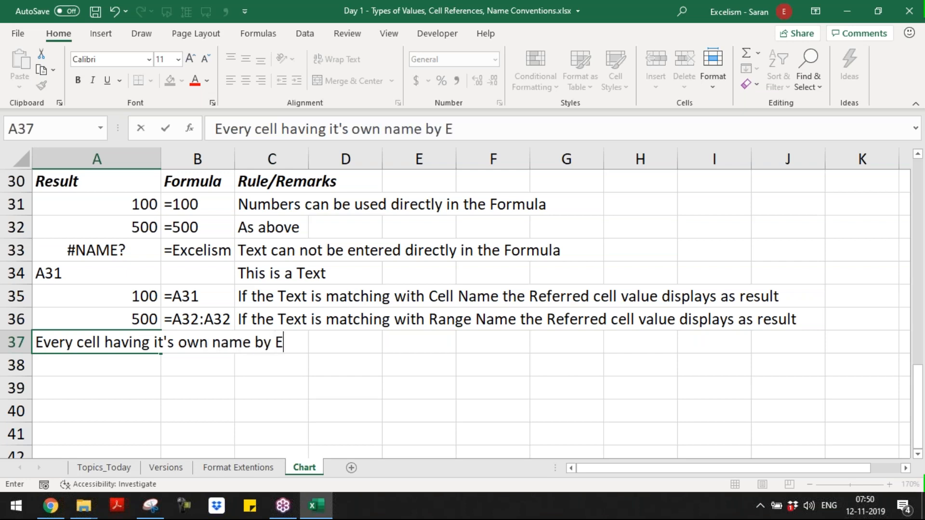
key("BackSpace")
key("BackSpace")
key("BackSpace")
key("BackSpace")
key("BackSpace")
key("BackSpace")
key("BackSpace")
key("BackSpace")
key("BackSpace")
key("BackSpace")
key("BackSpace")
type("n name")
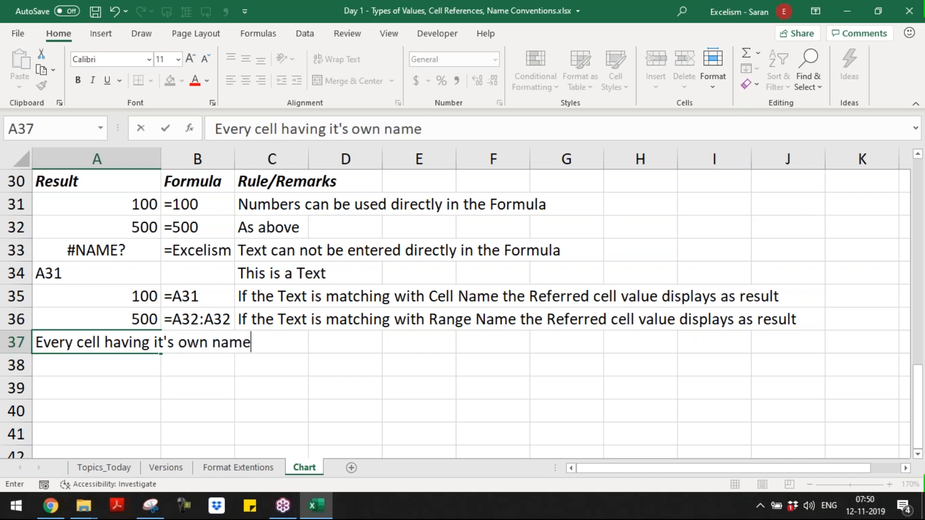
type(" = A1 Sty")
key("BackSpace")
key("BackSpace")
key("BackSpace")
key("BackSpace")
key("BackSpace")
key("BackSpace")
key("BackSpace")
key("BackSpace")
type("in A1 Stype or")
key("BackSpace")
key("BackSpace")
key("BackSpace")
key("BackSpace")
key("BackSpace")
key("BackSpace")
type("le or ")
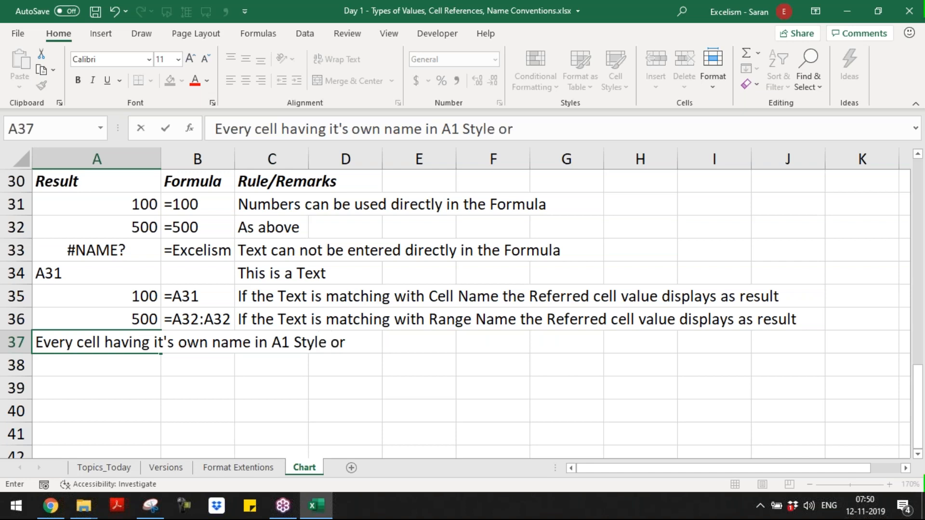
type("R1C1 Syp")
key("BackSpace")
type("le")
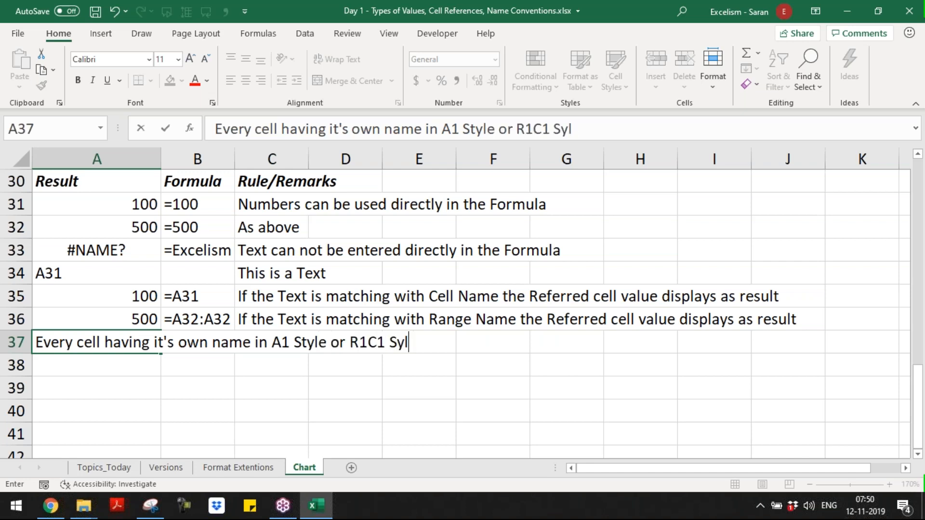
key("Return")
Step: Copy the note from A37 into A38
key("Up")
key("ctrl+c")
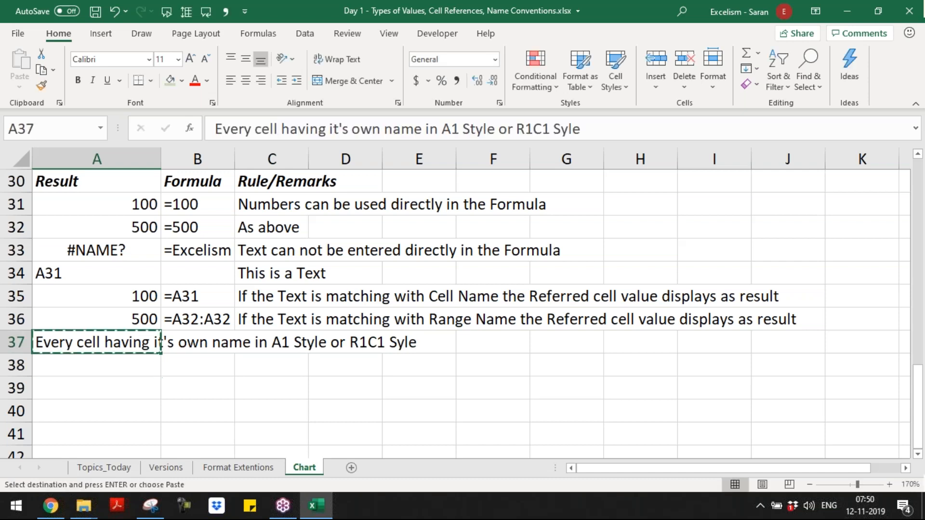
key("Down")
key("Return")
key("Up")
key("Up")
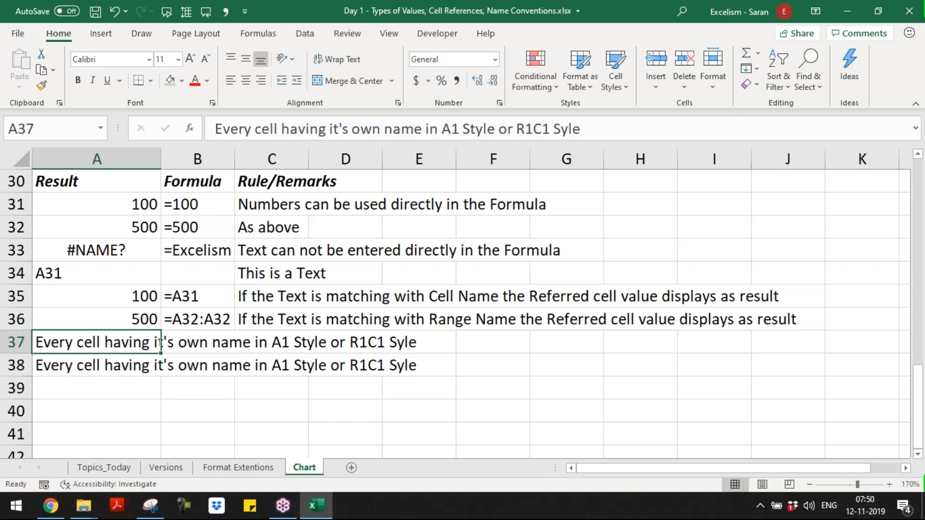
Step: Replace the content of A38 with "If user want, he can define his own name for any Cell or Range"
key("Down")
key("BackSpace")
type("If ue")
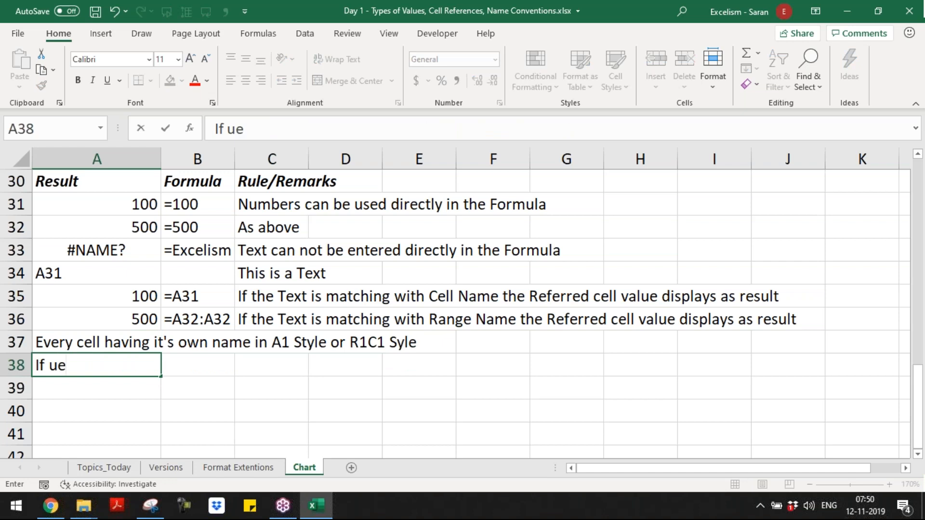
key("BackSpace")
type("ser want, he ")
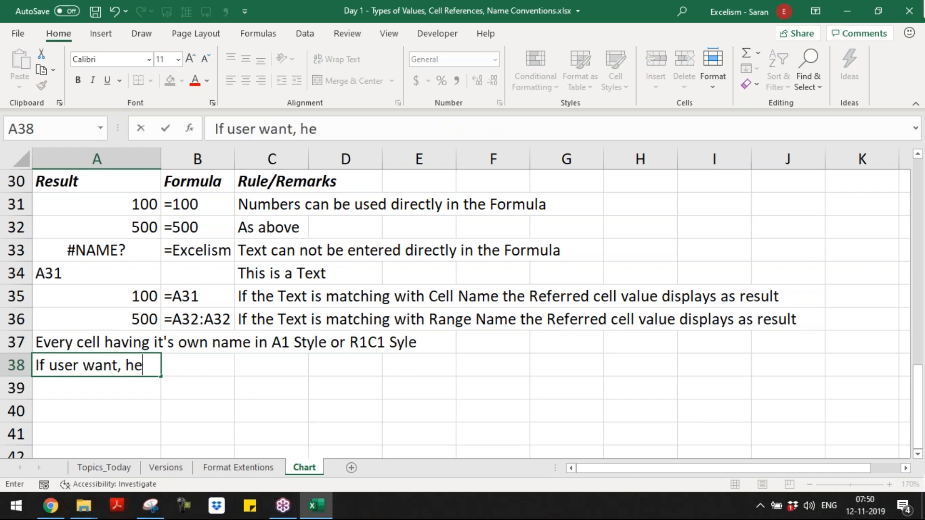
type("can define ")
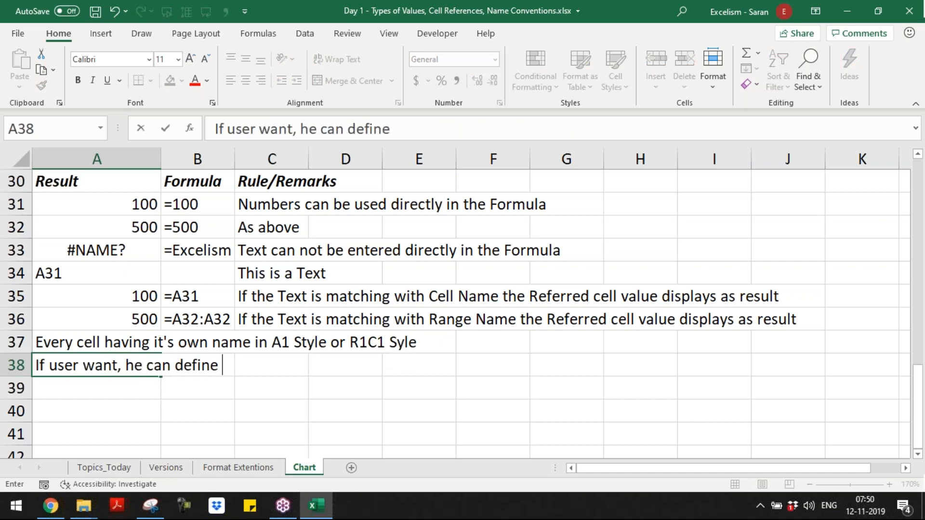
type("his own nam")
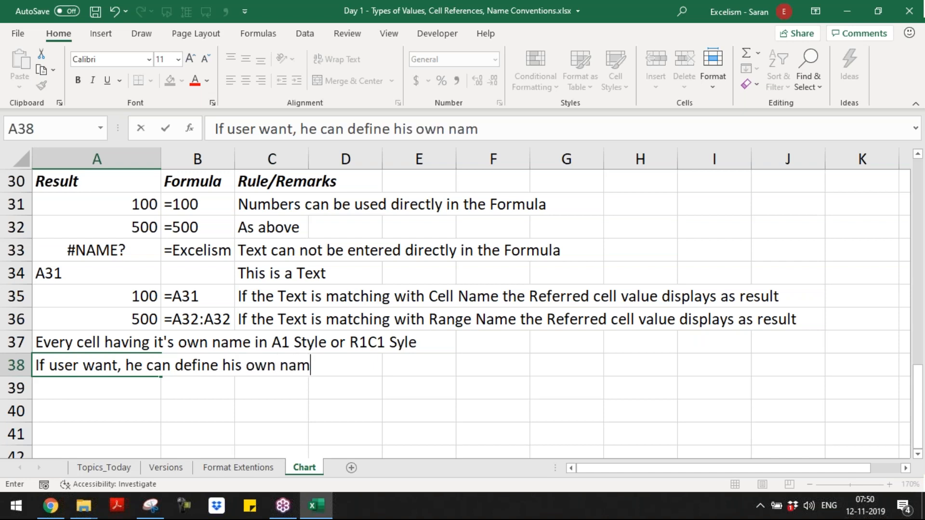
type("e for an")
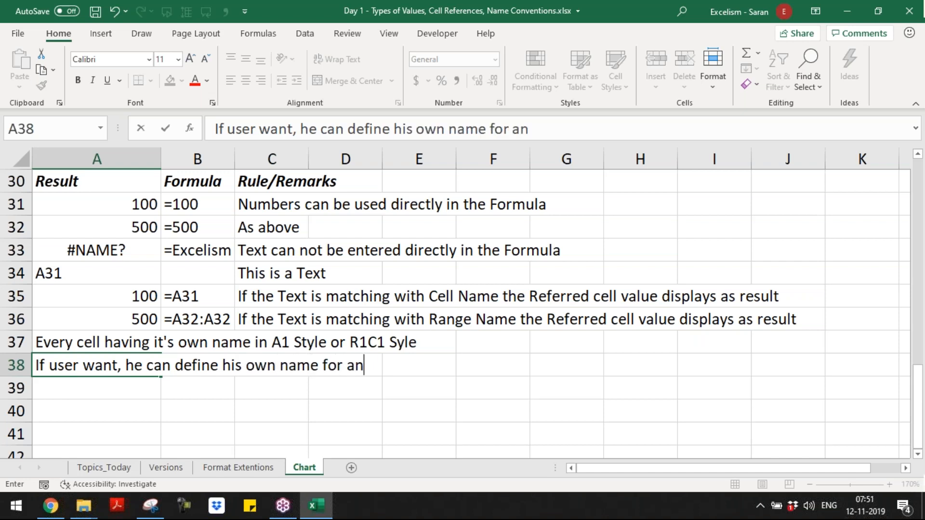
type("y Cell or Range")
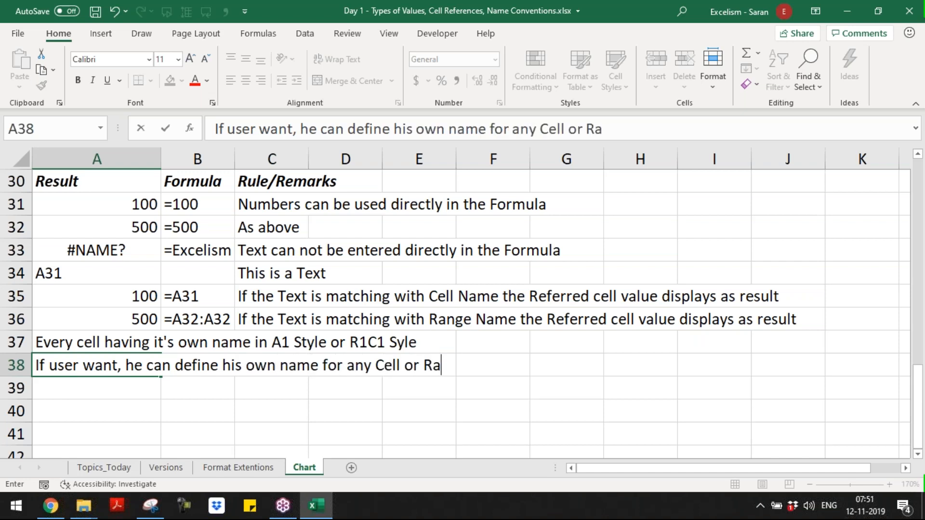
key("Return")
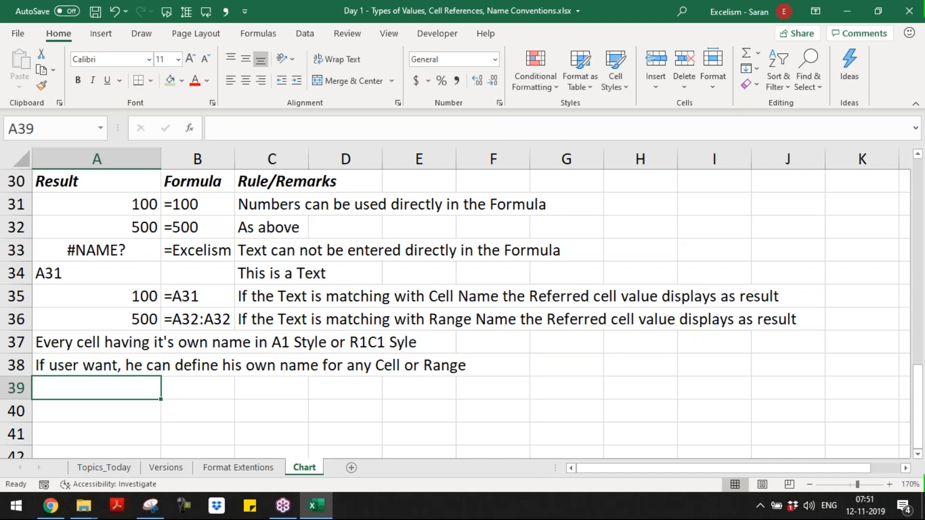
Step: Define the name India for cell A35
left_click(145, 285)
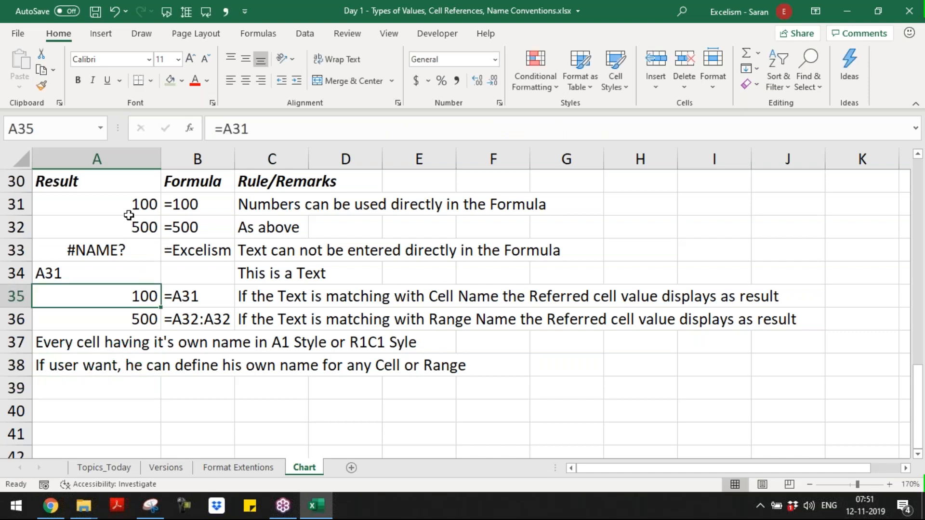
left_click(31, 129)
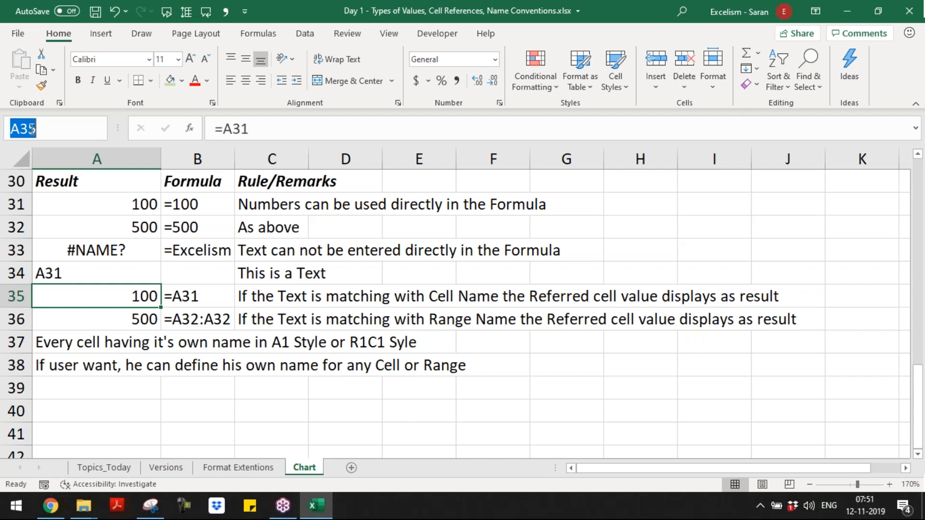
type("India")
key("Return")
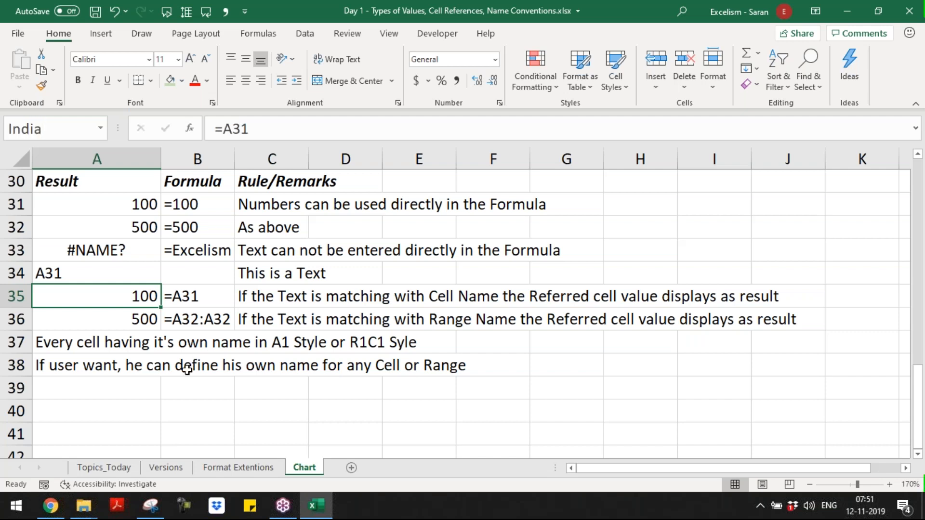
left_click(127, 369)
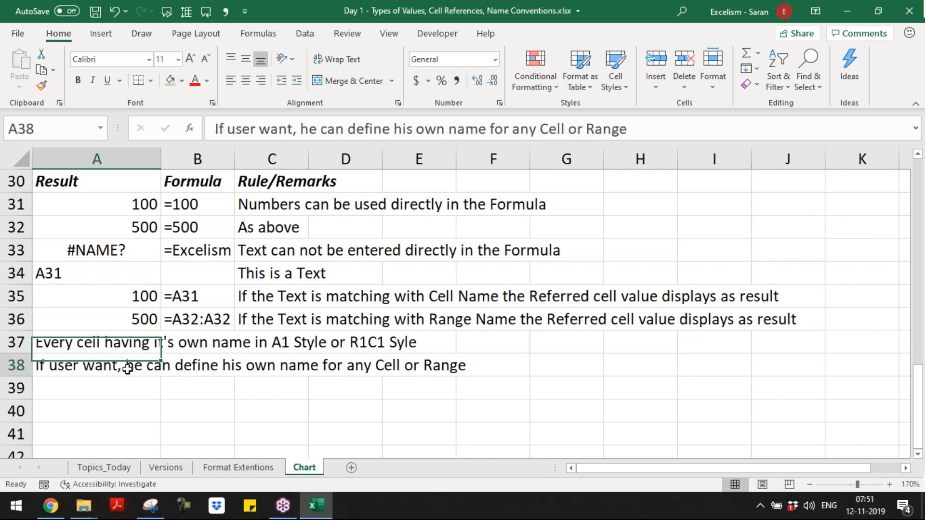
left_click(107, 297)
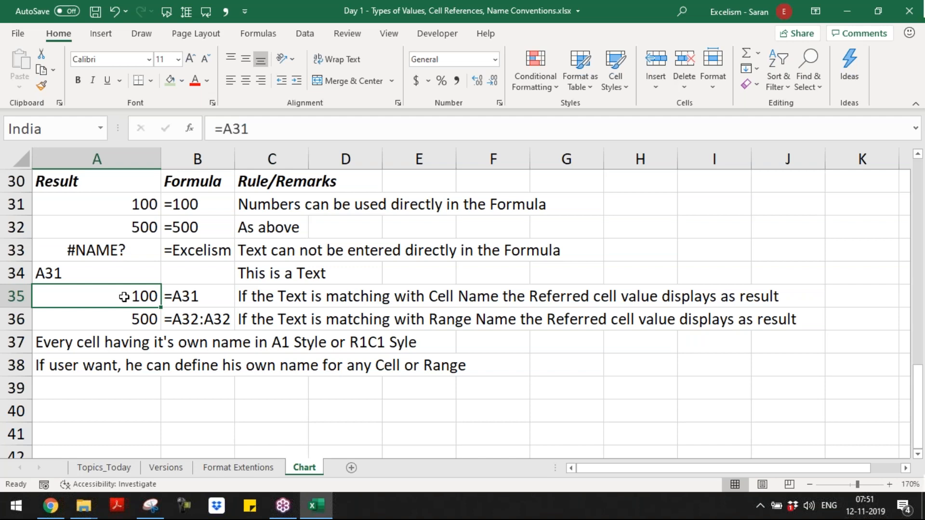
Step: Enter the note "Defined name is the another name for any Cell or Range" in A39
left_click(116, 384)
type("A31")
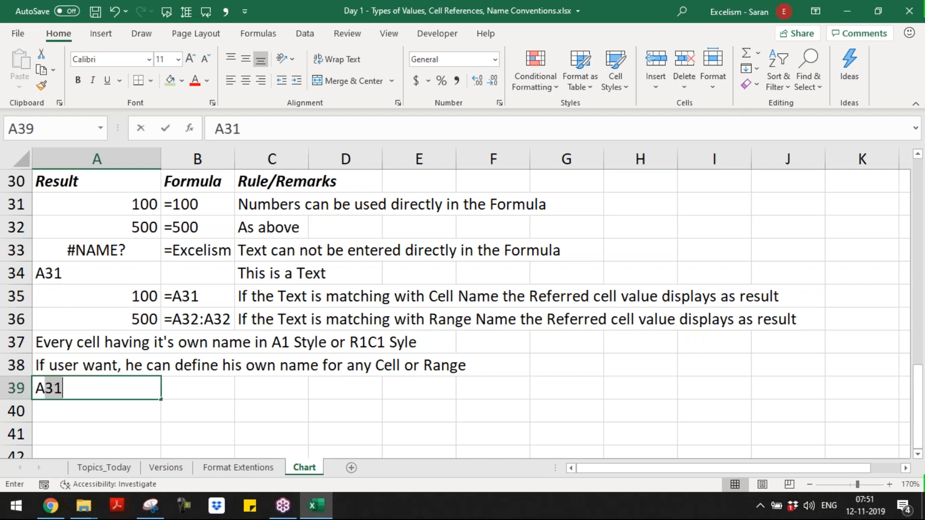
key("BackSpace")
key("BackSpace")
key("BackSpace")
type("Dein")
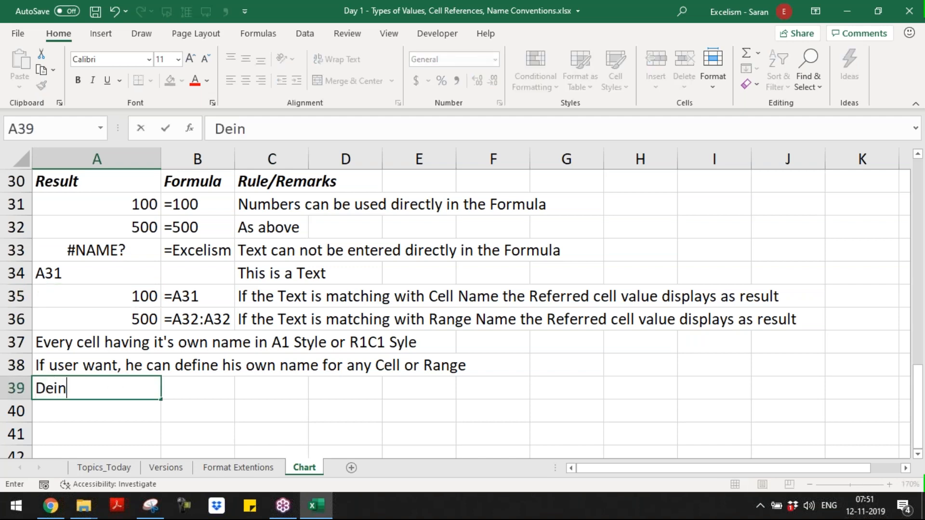
key("BackSpace")
key("BackSpace")
type("fined name i")
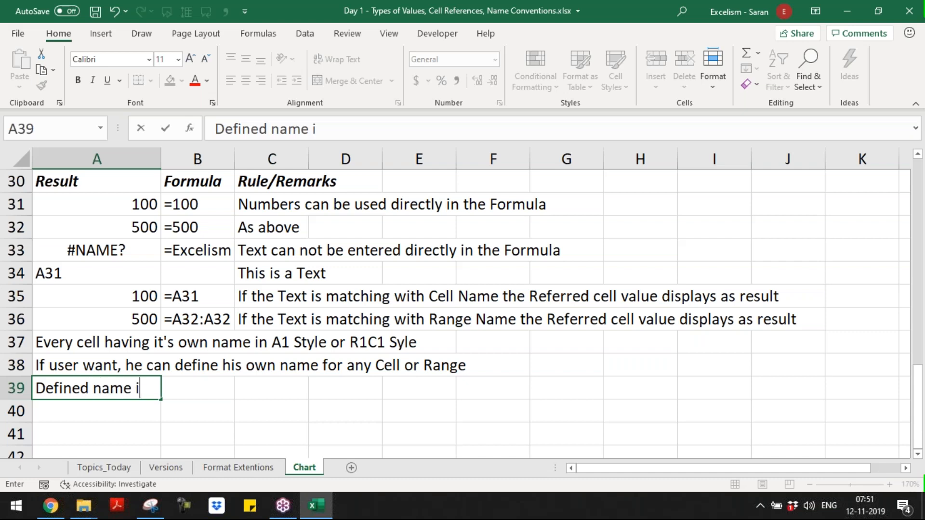
type("s the ad")
type("dti")
key("BackSpace")
key("BackSpace")
key("BackSpace")
key("BackSpace")
type("no")
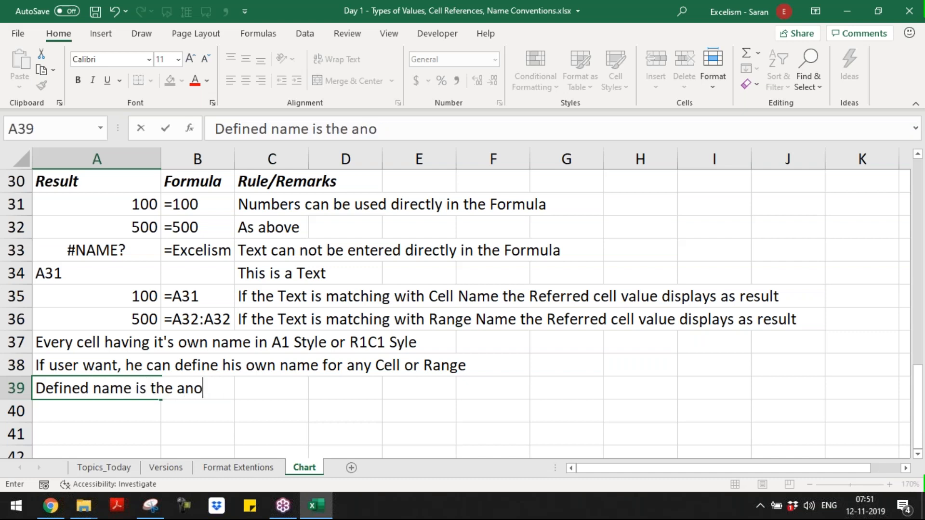
type("ther name for a")
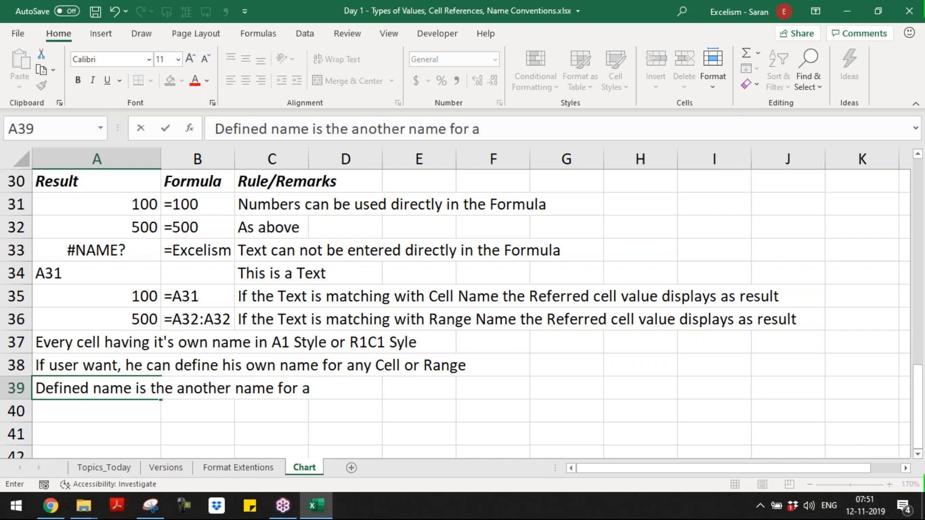
type("ny Cell or Range")
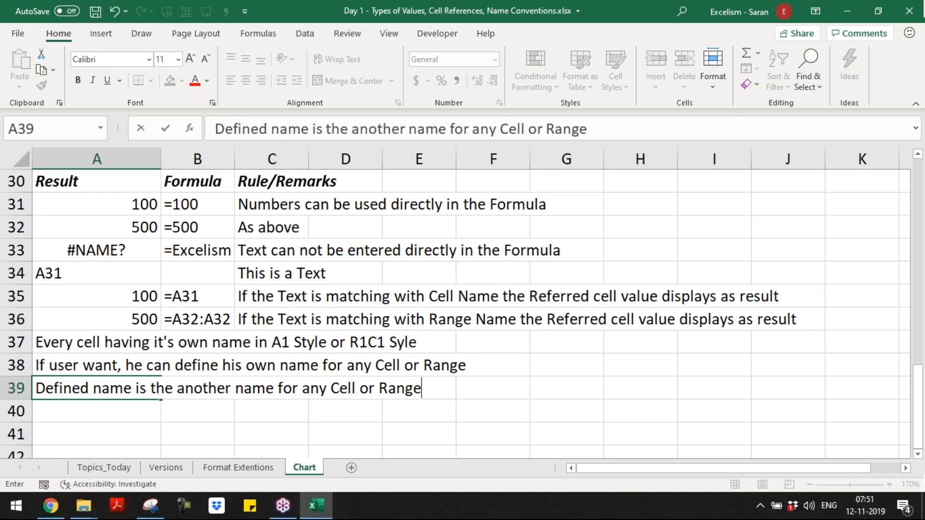
key("Return")
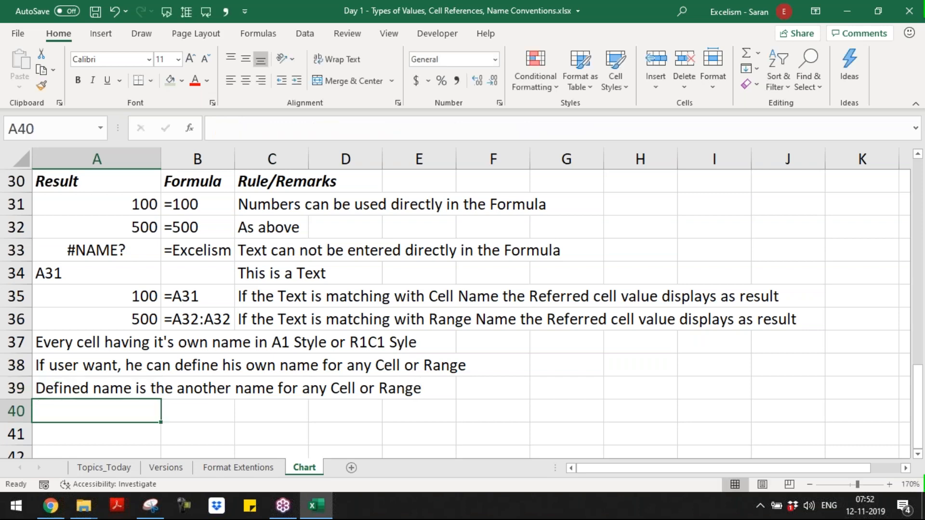
Step: Enter the formula =India in A40 to reference the defined name
key("Down")
key("Up")
key("Up")
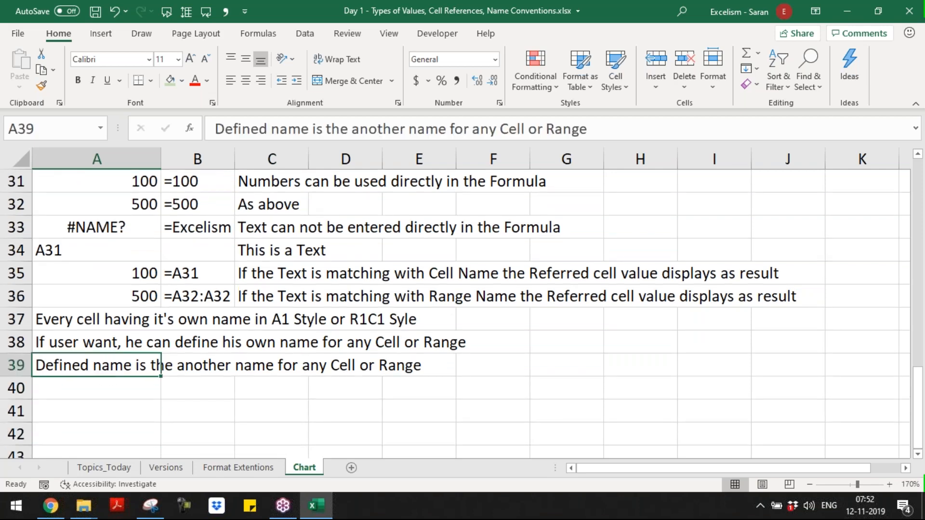
key("Down")
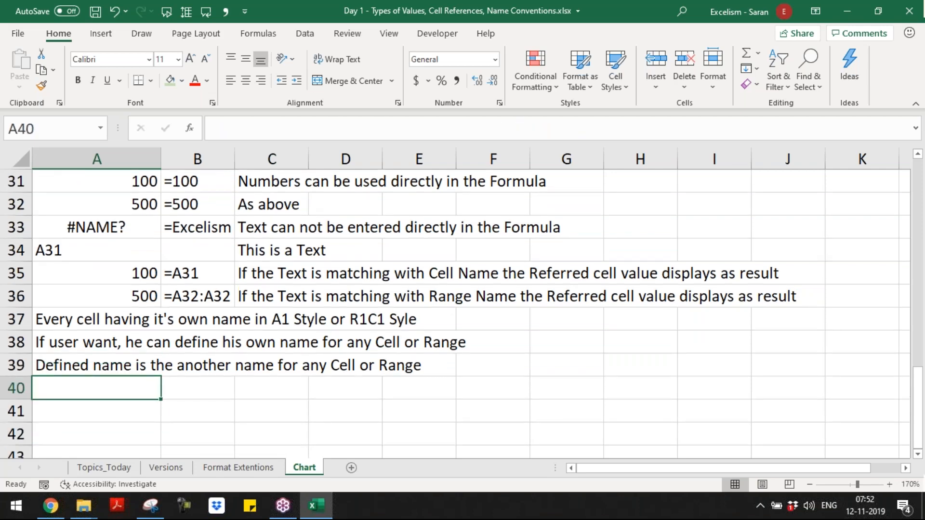
type("=India")
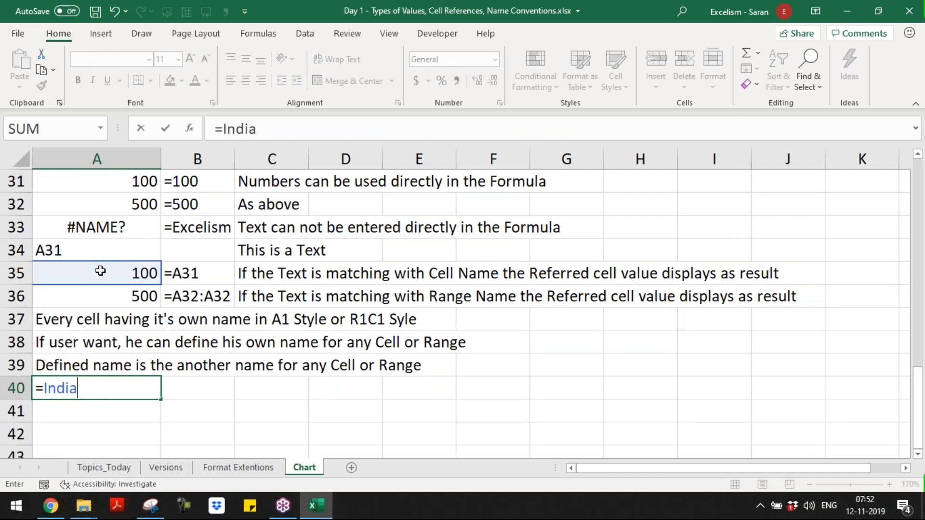
key("Tab")
type("111")
key("Escape")
Step: Copy the formula display from B36 into B40
key("Up")
key("Up")
key("Up")
key("Up")
key("ctrl+c")
key("Down")
key("Down")
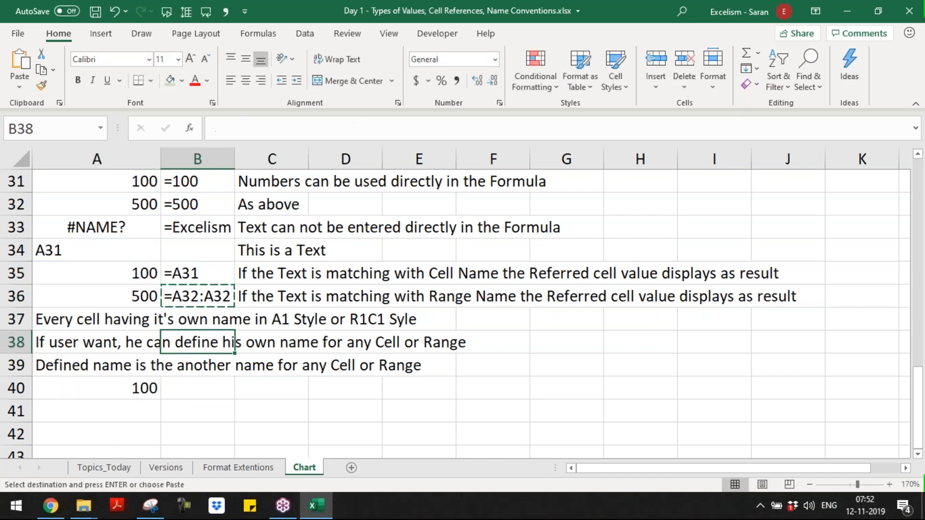
key("Down")
key("Down")
key("ctrl+v")
key("Right")
key("Right")
key("Escape")
Step: Copy the Range Name remark from C36 into C40
key("Left")
key("Up")
key("Up")
key("Up")
key("Up")
key("Up")
key("Up")
key("Up")
key("Up")
key("Up")
key("Up")
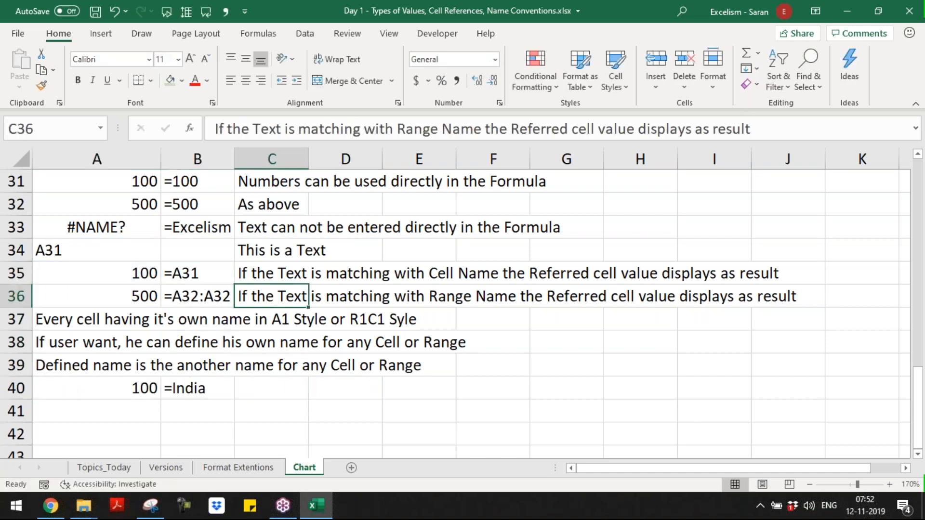
key("Down")
key("Down")
key("Down")
key("Down")
key("Down")
key("Down")
key("Down")
key("Down")
key("Up")
key("Up")
key("ctrl+c")
key("Down")
key("Down")
key("Down")
key("Down")
key("ctrl+v")
key("Escape")
key("F2")
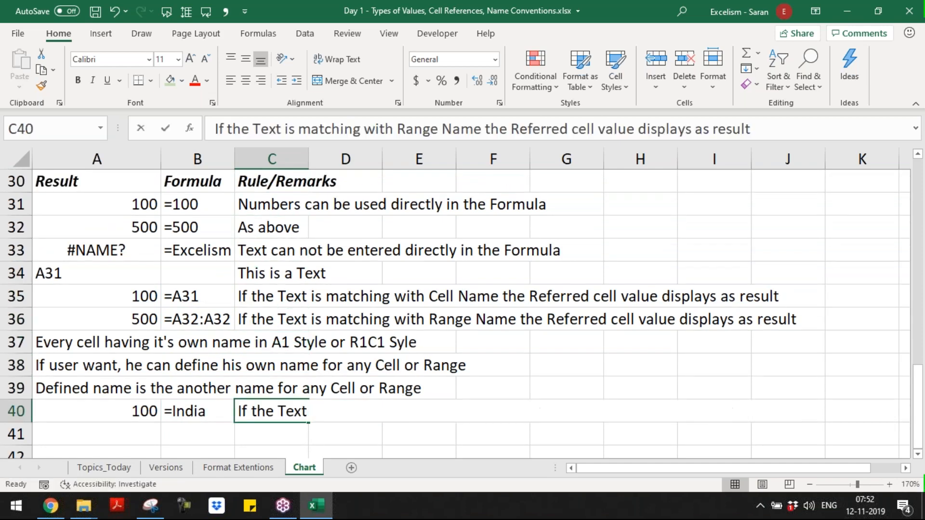
Step: Replace "Range" with "Defined" in the C40 remark
key("ctrl+Left")
key("ctrl+Left")
key("ctrl+Left")
key("ctrl+Left")
key("ctrl+Left")
key("ctrl+Left")
key("ctrl+Left")
key("ctrl+Left")
key("ctrl+shift+Left")
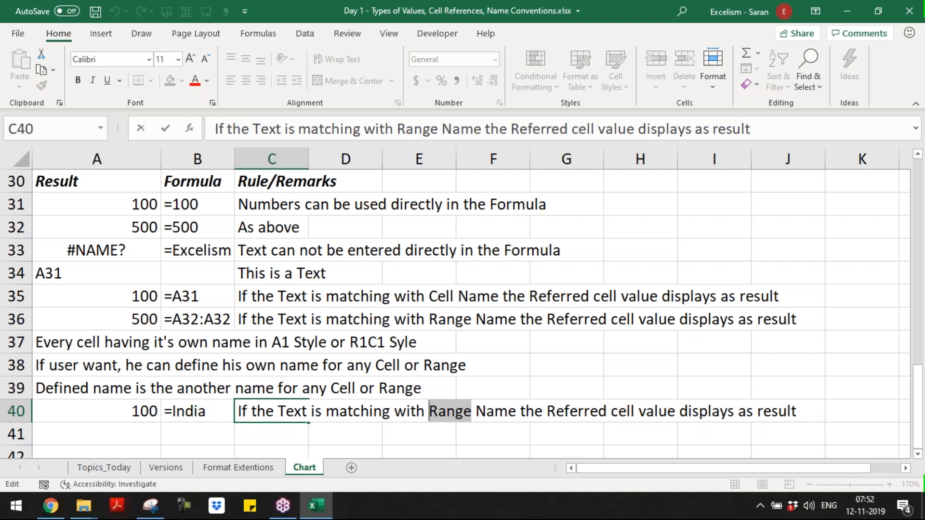
type("Defined")
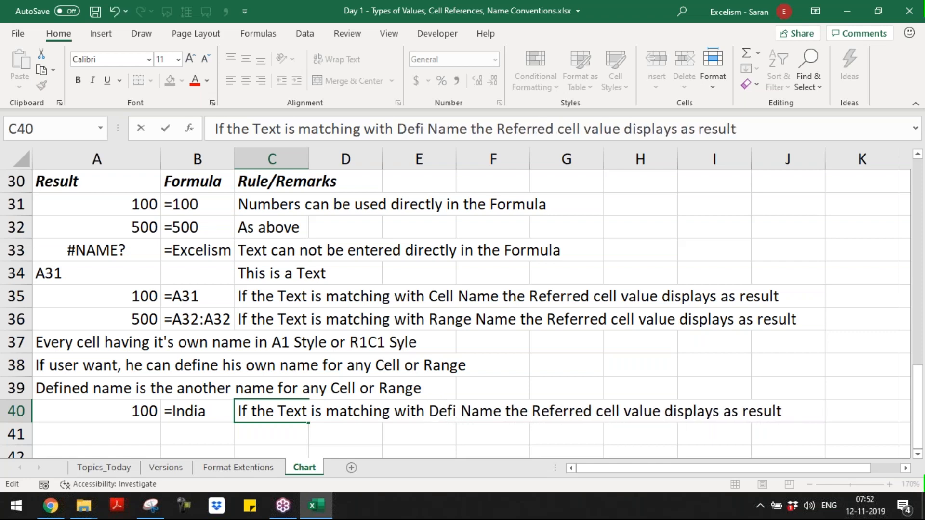
key("Return")
key("Up")
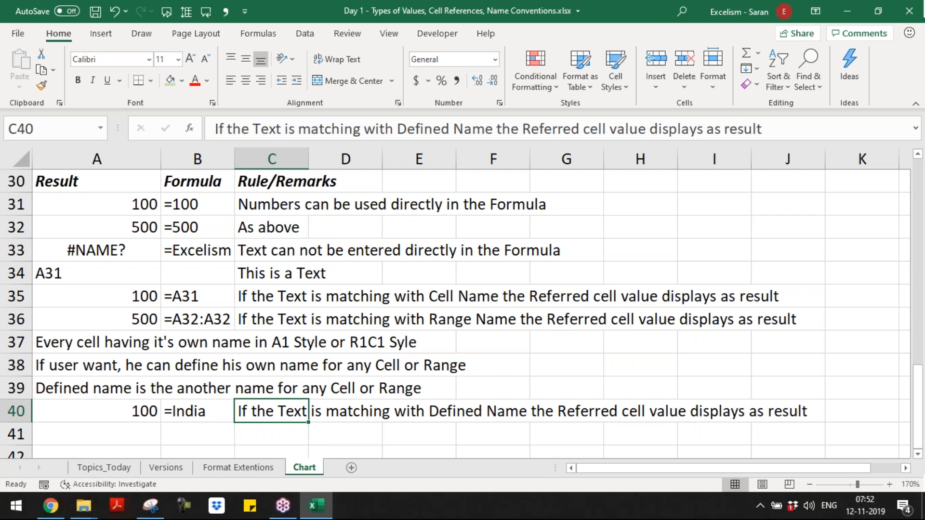
Step: Review the entries in the Rule/Remarks column between rows 32 and 40
key("Down")
key("Down")
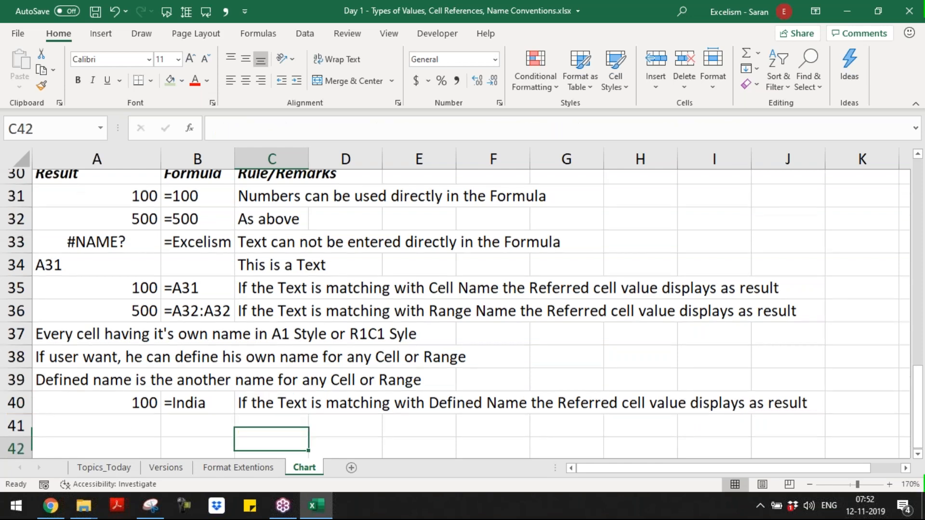
key("Down")
key("Down")
key("Down")
key("Down")
key("Up")
key("Up")
key("Up")
key("Up")
key("Up")
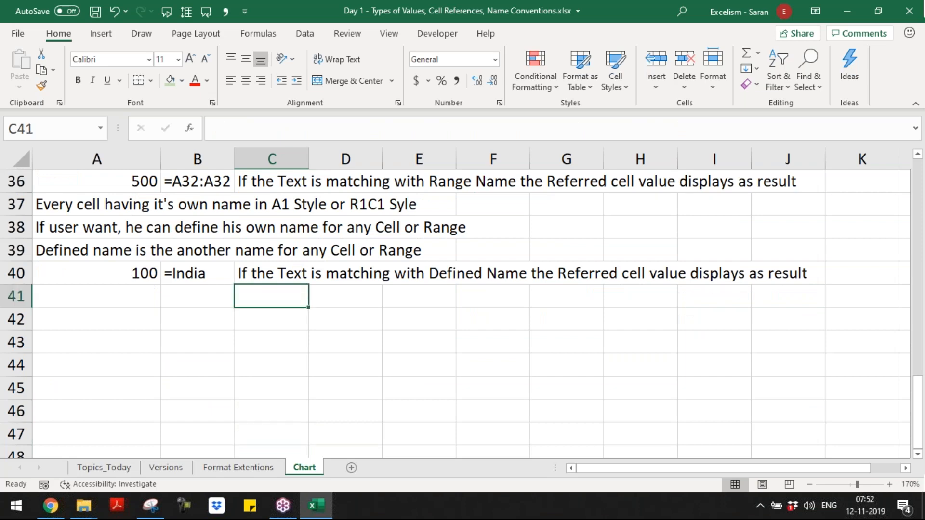
key("Up")
key("Up")
key("Up")
key("Up")
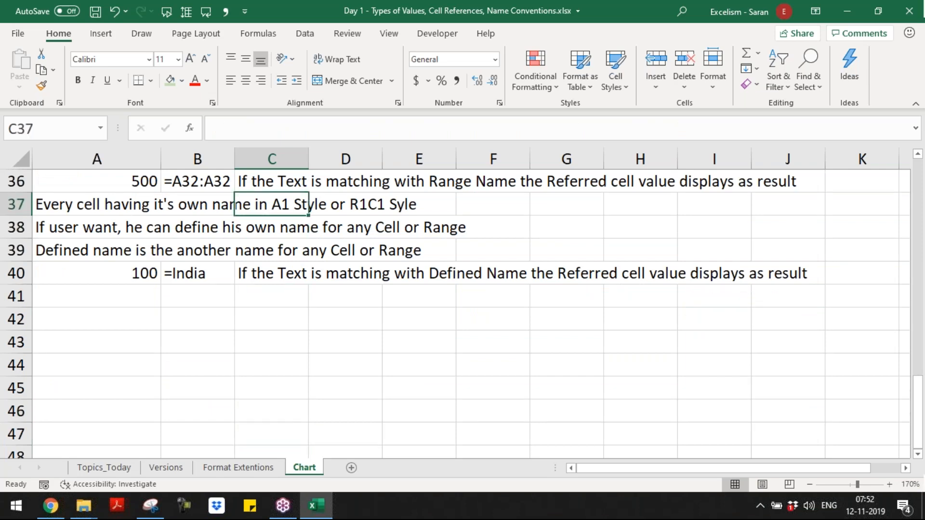
key("Up")
key("Up")
key("Up")
key("Up")
key("Up")
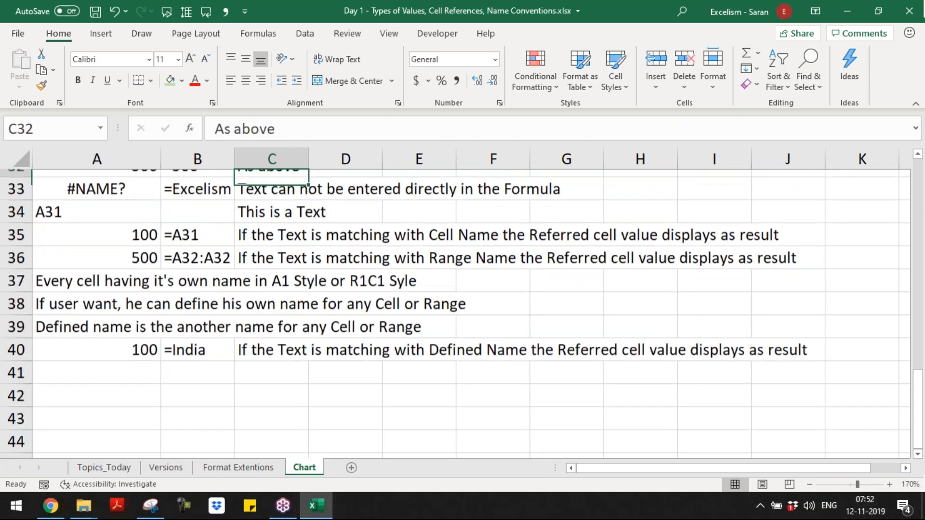
key("Down")
key("Down")
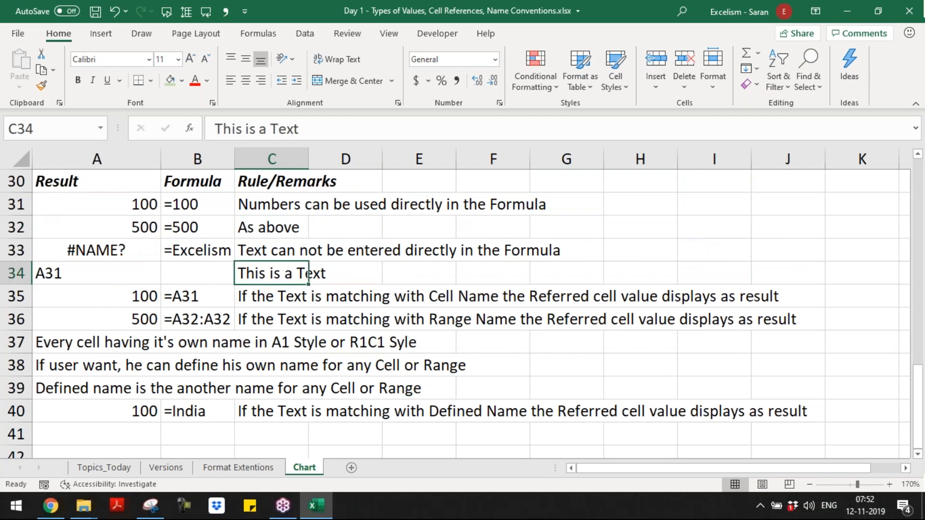
Step: Start a note in A42 with "Text can not be entered directly in the formula"
key("Down")
key("Down")
key("Down")
key("Down")
key("Down")
key("Down")
key("Down")
key("Down")
key("Down")
key("Down")
key("Down")
key("Down")
key("Up")
key("Up")
key("Up")
key("Up")
key("Left")
key("Left")
type("Tex")
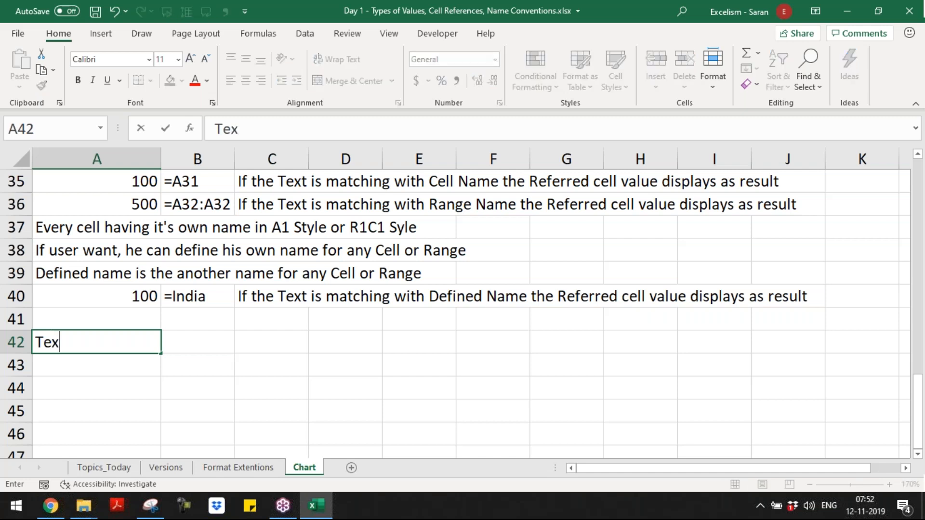
type("t can not be entered ir")
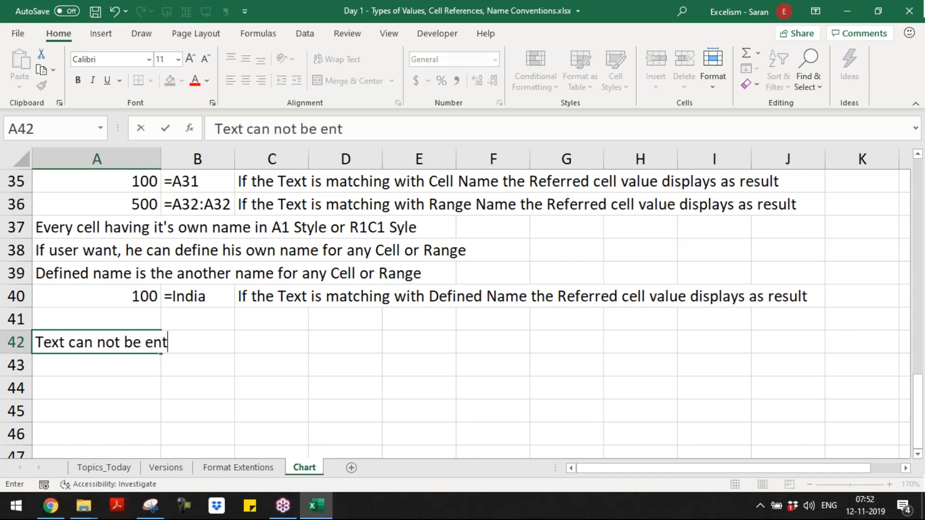
key("BackSpace")
key("BackSpace")
type("direct")
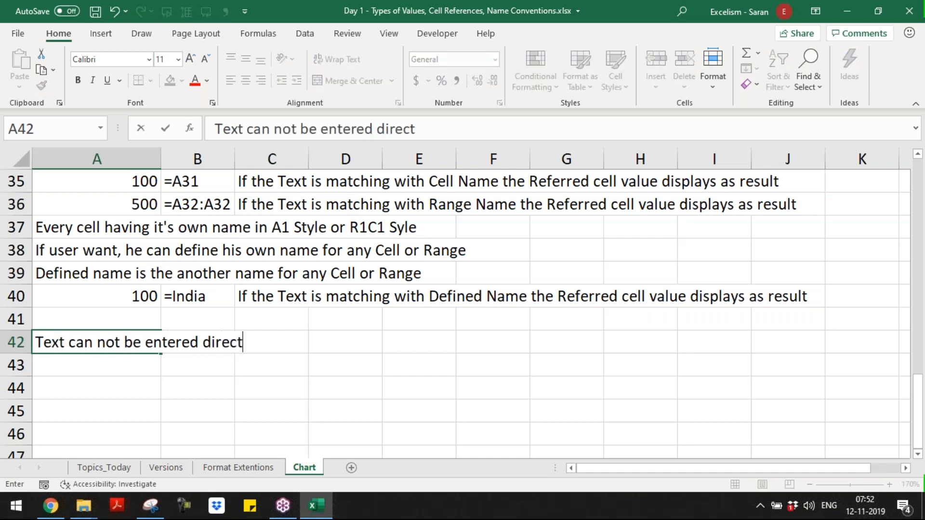
type("ly in the formula")
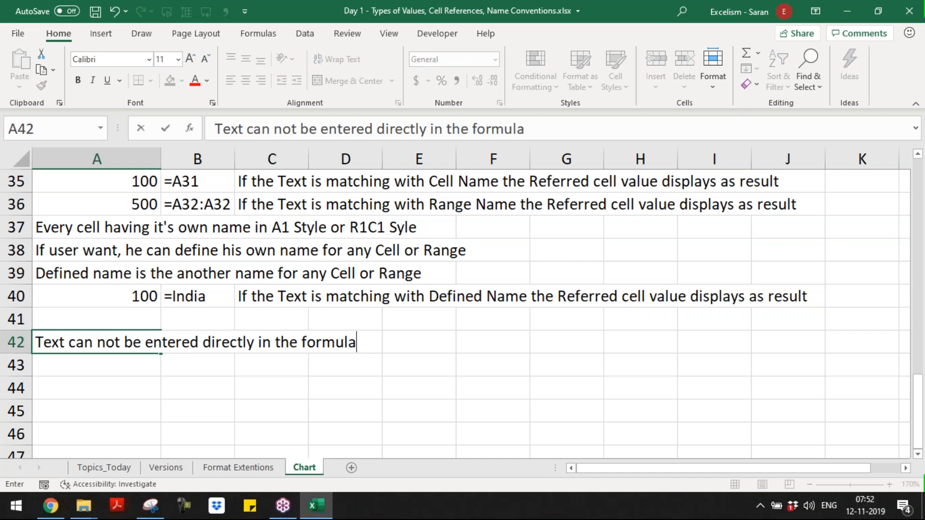
Step: Complete the A42 note with "unless the text is matching to any"
type(";")
key("BackSpace")
key("BackSpace")
type("uncl")
key("BackSpace")
key("BackSpace")
type("less the text ismat")
key("BackSpace")
key("BackSpace")
key("BackSpace")
key("BackSpace")
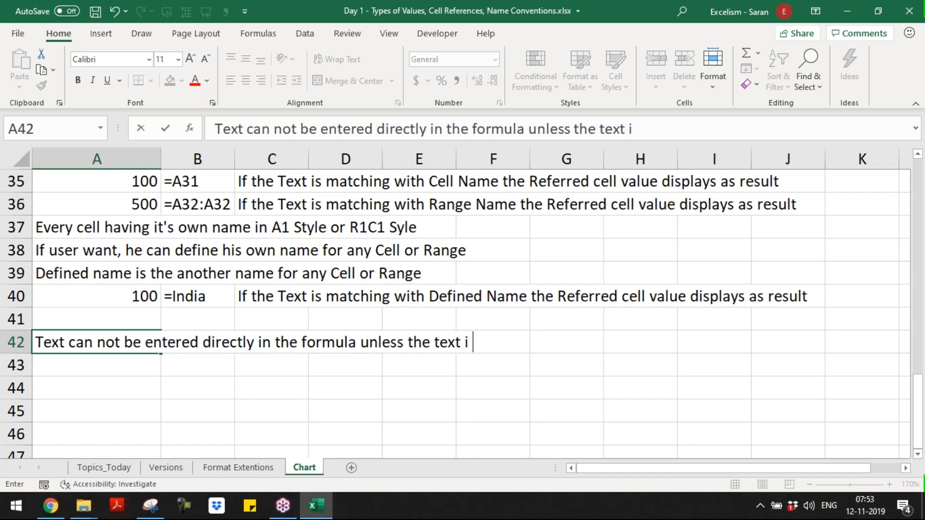
type("s")
key("BackSpace")
key("BackSpace")
type("is matching to any")
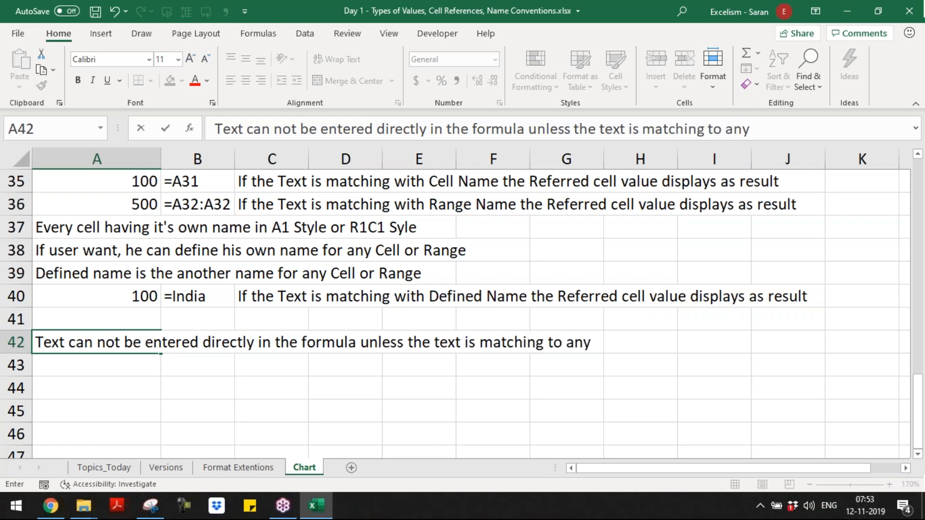
key("ctrl+Return")
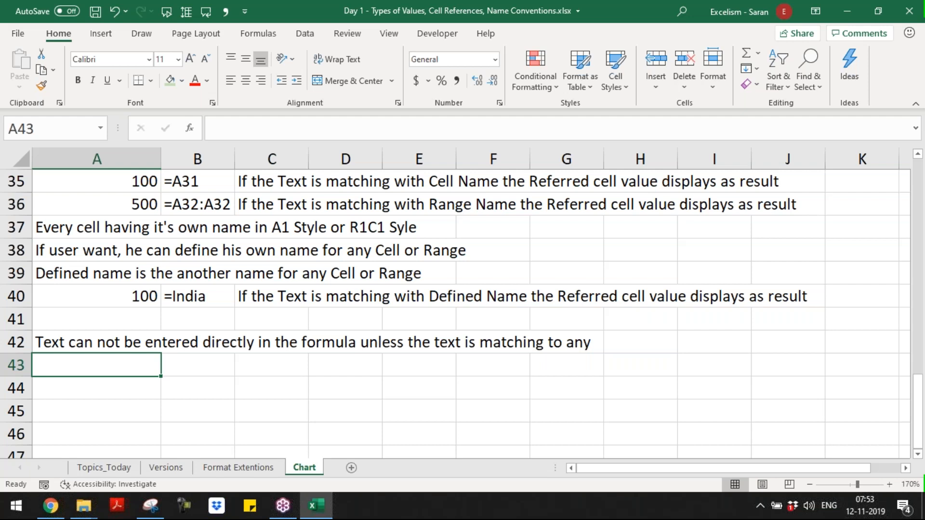
Step: Enter the list items "i) Cell Name" in A43 and "ii) Range Name" in A44
type("i) Cell Name")
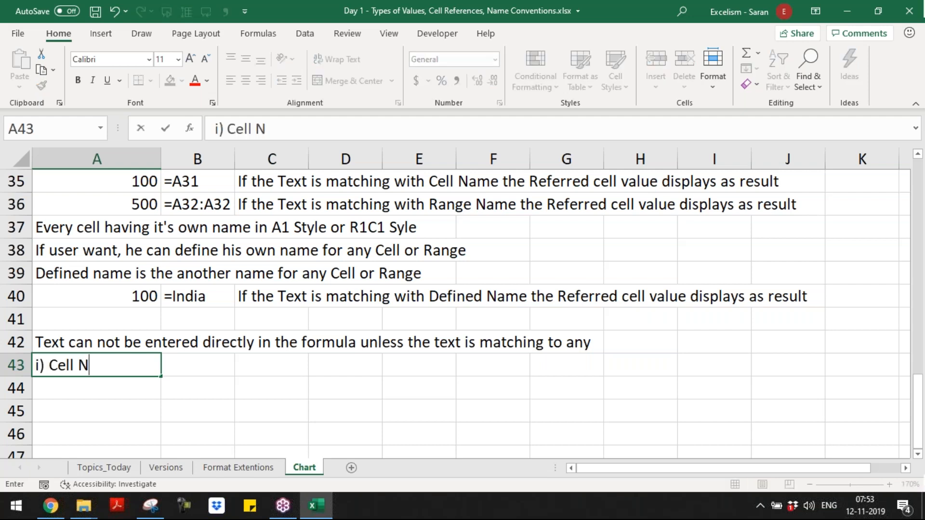
key("Return")
type("ii) Range")
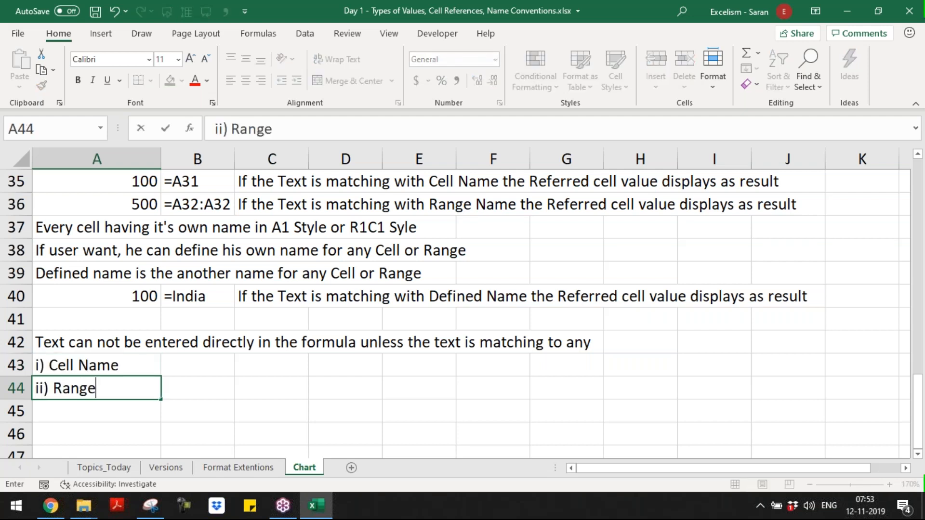
type(" Name")
key("Return")
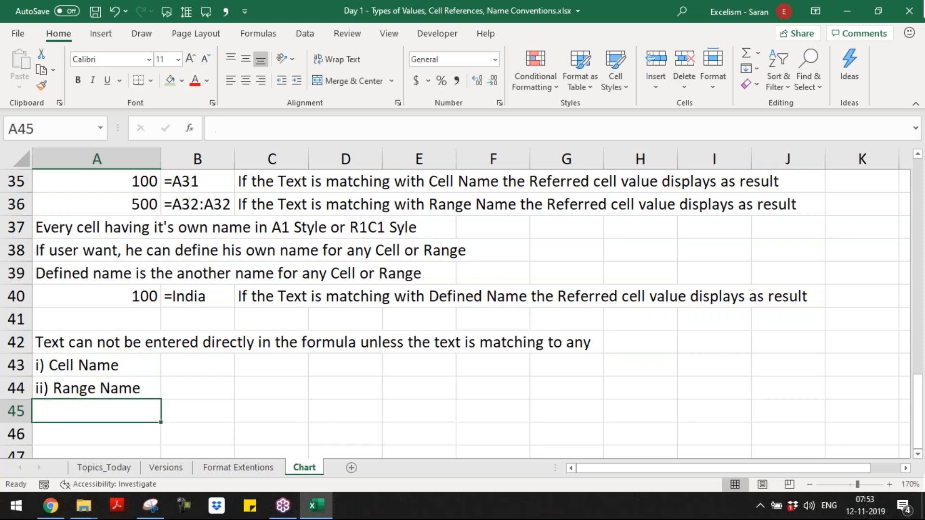
Step: Enter "iii) Defined Name", "iv) Table Names" and "v) Pivot Table Names etc" in A45:A47
type("iii) Defined Name")
key("Return")
type("iv) Table N")
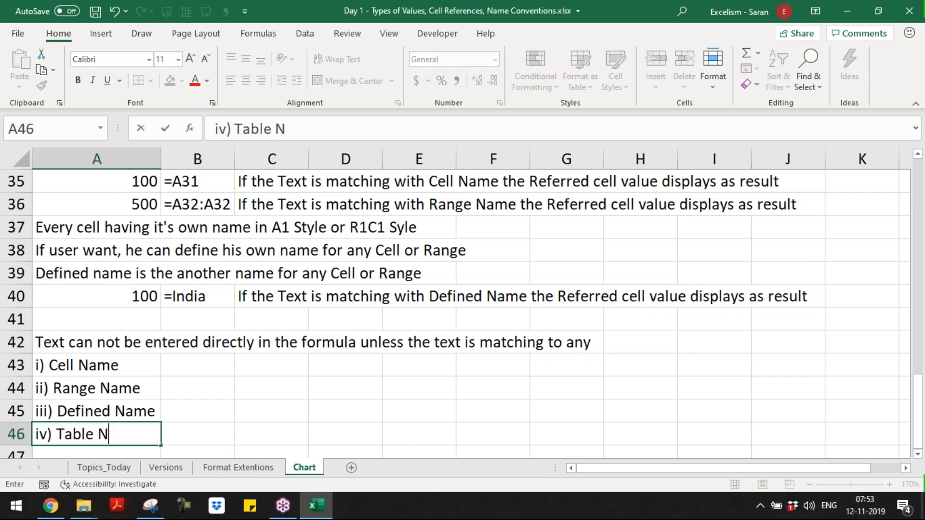
type("ames")
key("Return")
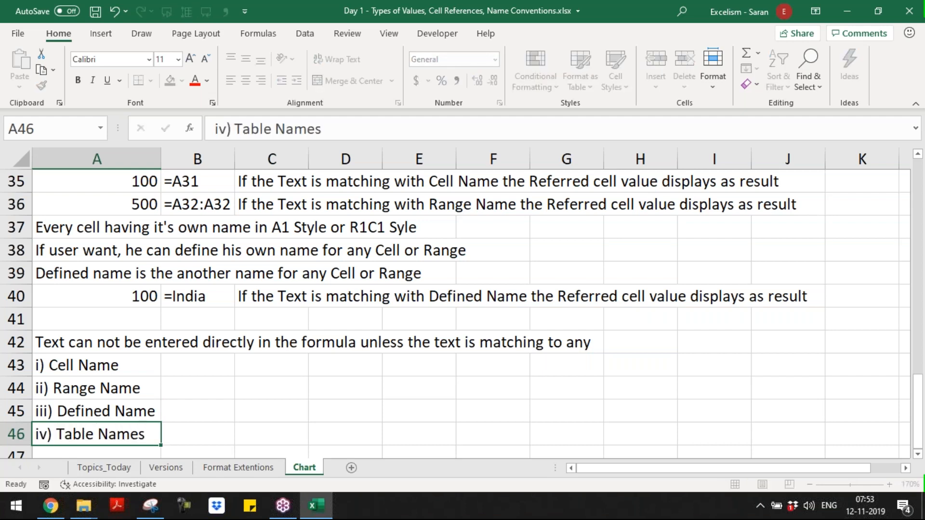
type("v) Pivot ")
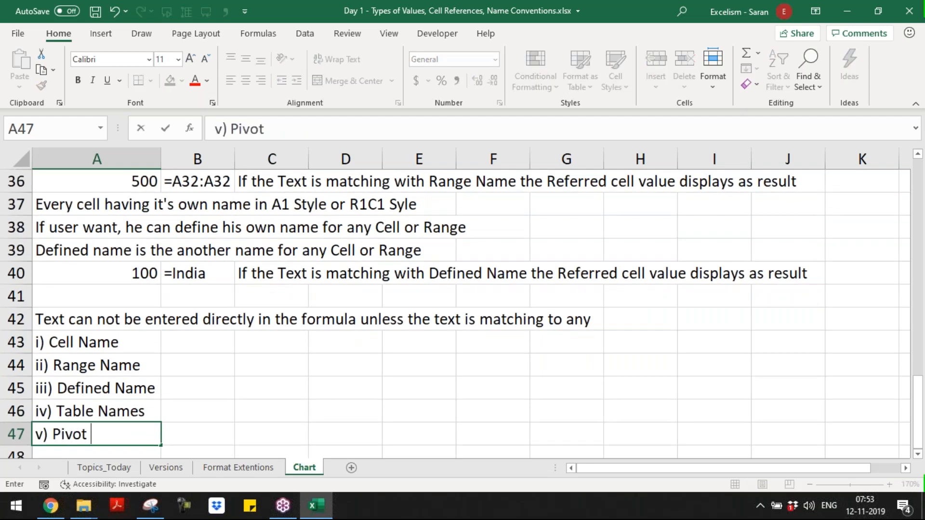
type("Table Names etc")
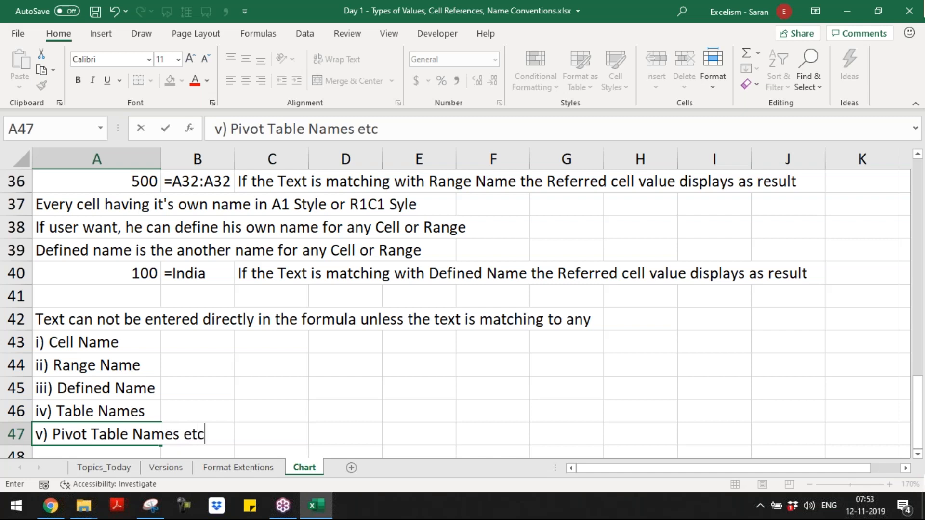
key("Return")
left_click(161, 411)
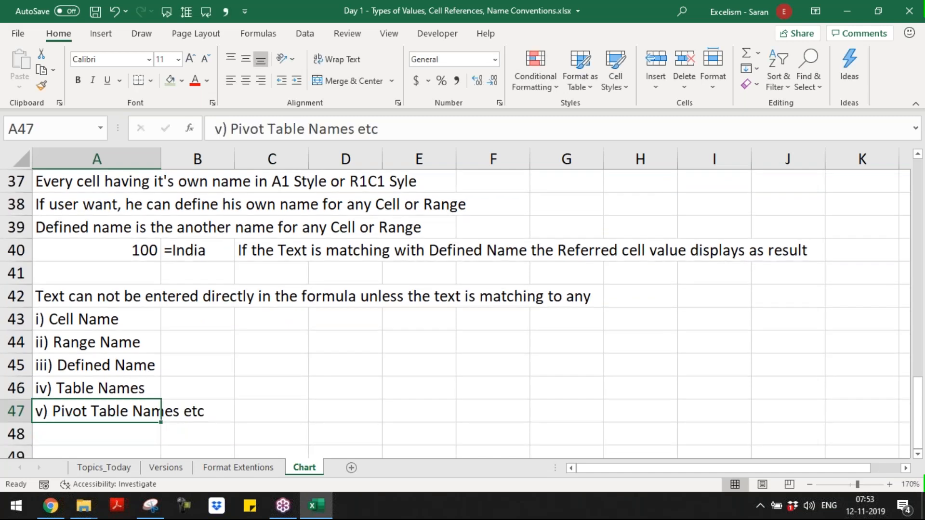
Step: Review the note in A42 and the list of name types beneath it
key("Up")
key("Up")
key("Up")
key("Up")
key("Up")
key("Down")
key("Down")
key("Down")
key("Down")
key("Down")
key("Down")
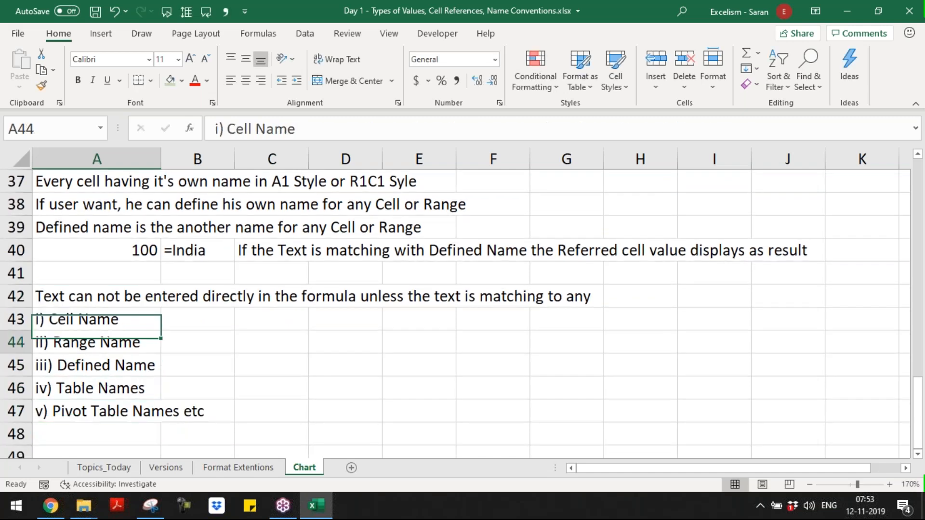
key("Down")
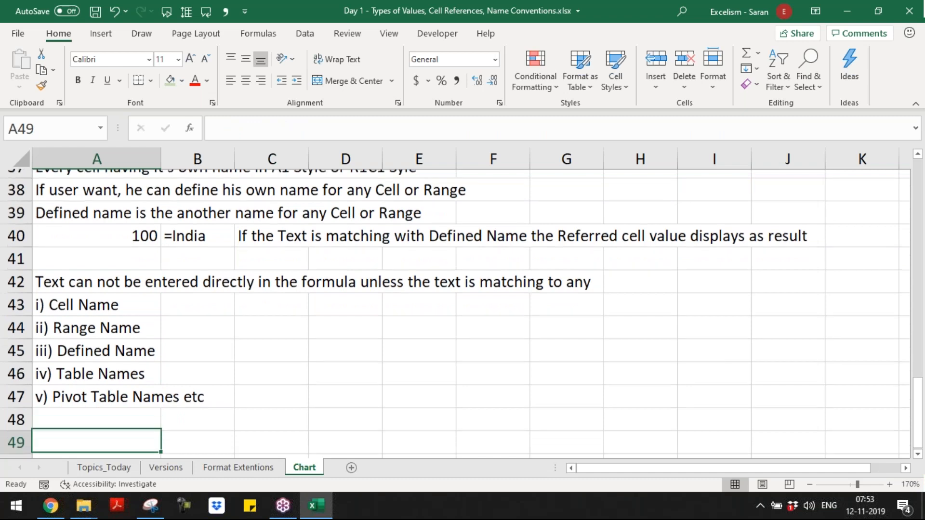
Step: Enter "If not, since it is not a Valid Name, Excel display" in A48, below the list of name types
key("Up")
type("If n")
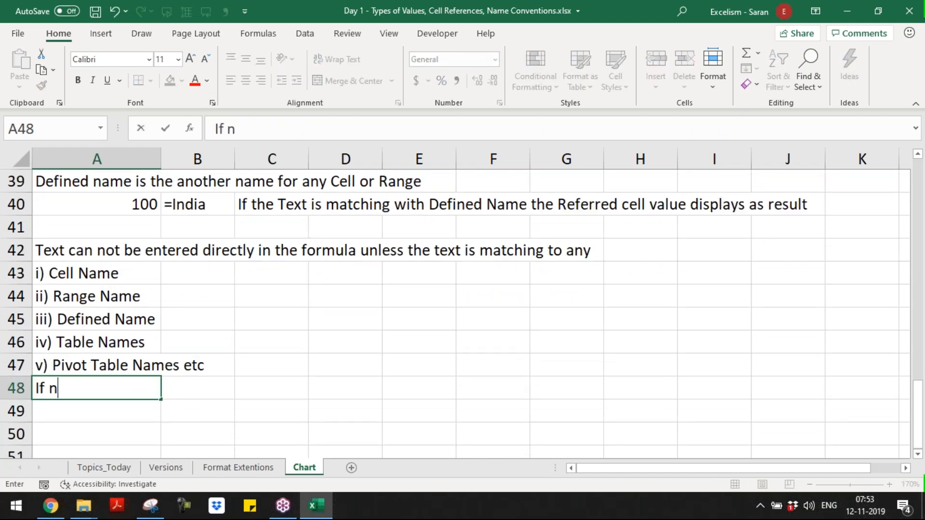
type("ot, si")
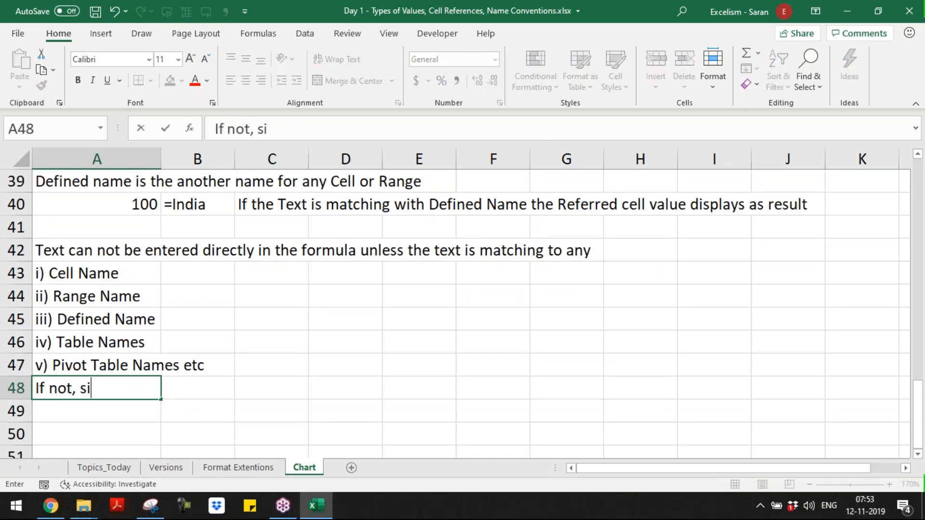
type("nce it i")
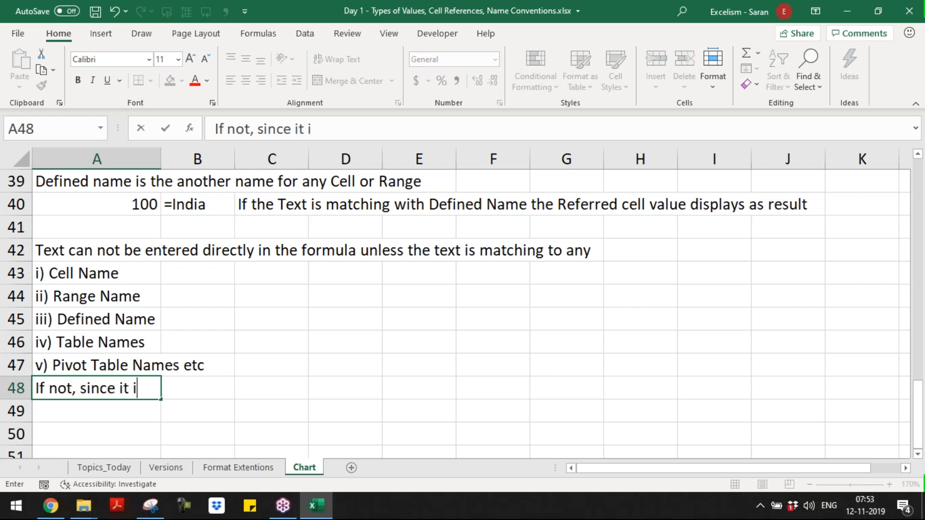
type("s not a V")
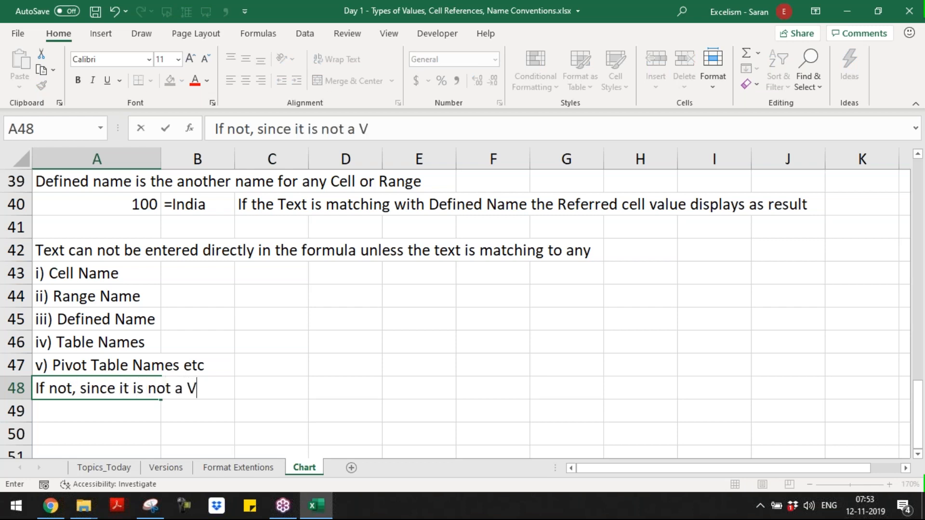
type("alid Nam")
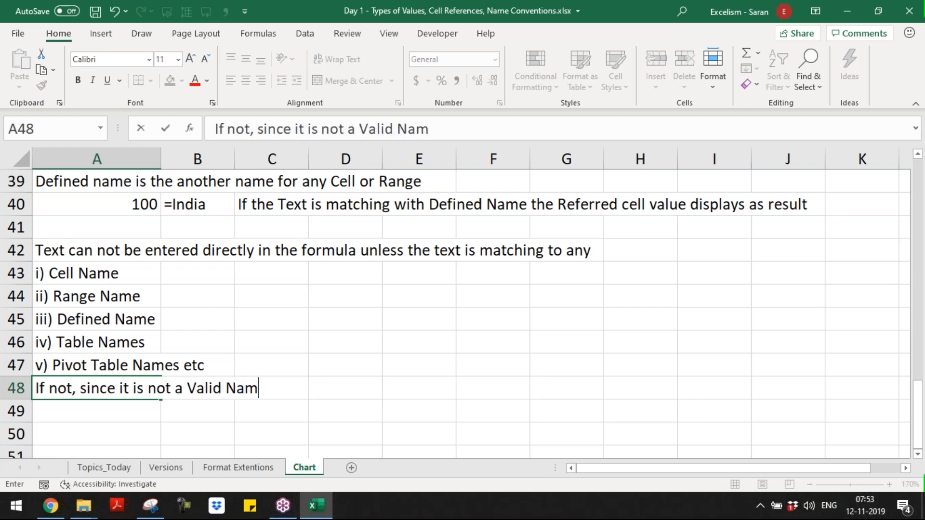
type("e, Excel disppla")
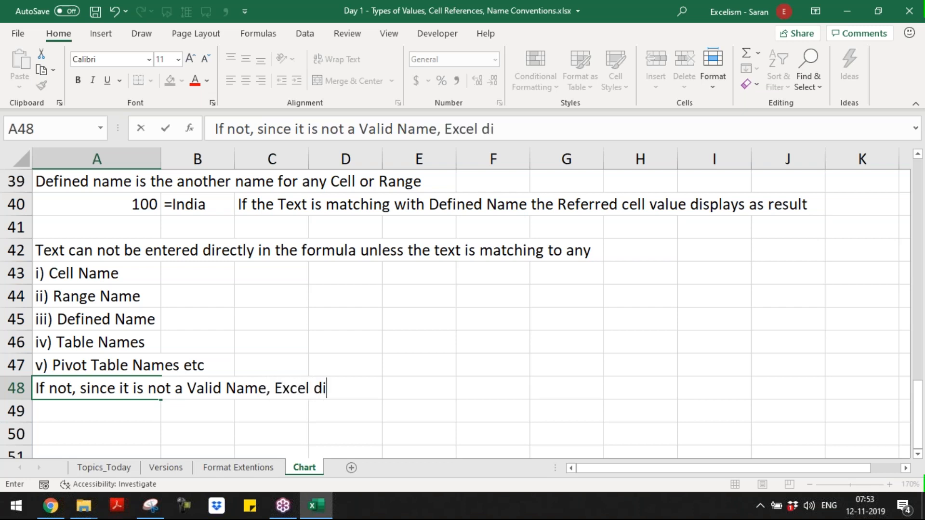
key("BackSpace")
key("BackSpace")
key("BackSpace")
type("aly")
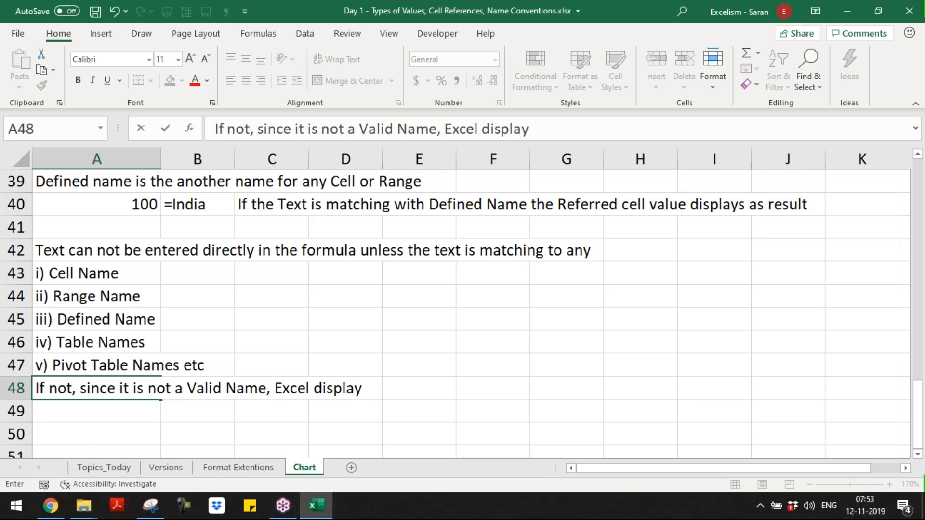
Step: Complete the A48 note so its ending reads "Excel displays #NAME? error"
left_click(271, 295)
left_click(48, 384)
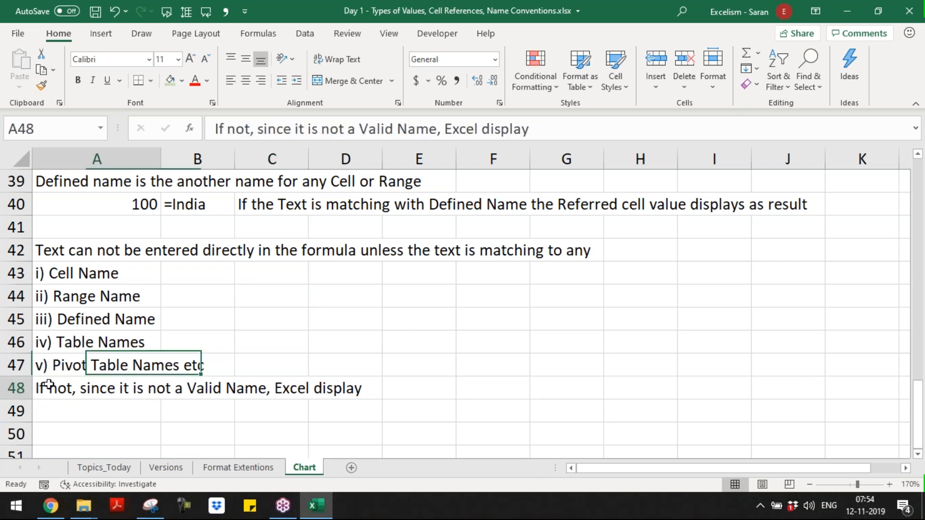
key("F2")
type("s N")
key("BackSpace")
type("#NAME?")
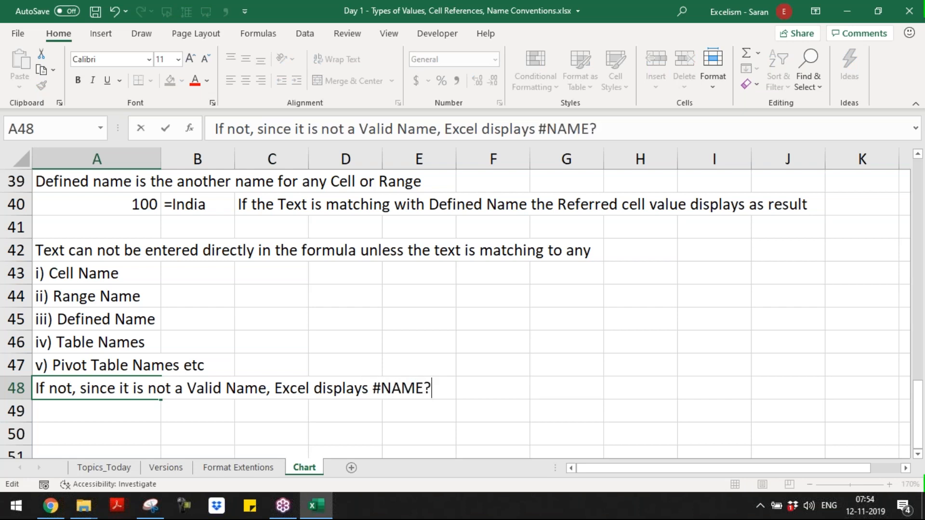
type(" error")
key("Return")
Step: Begin the A49 note with "The only Error in Excel which ends with '?' Sign."
type("The only E")
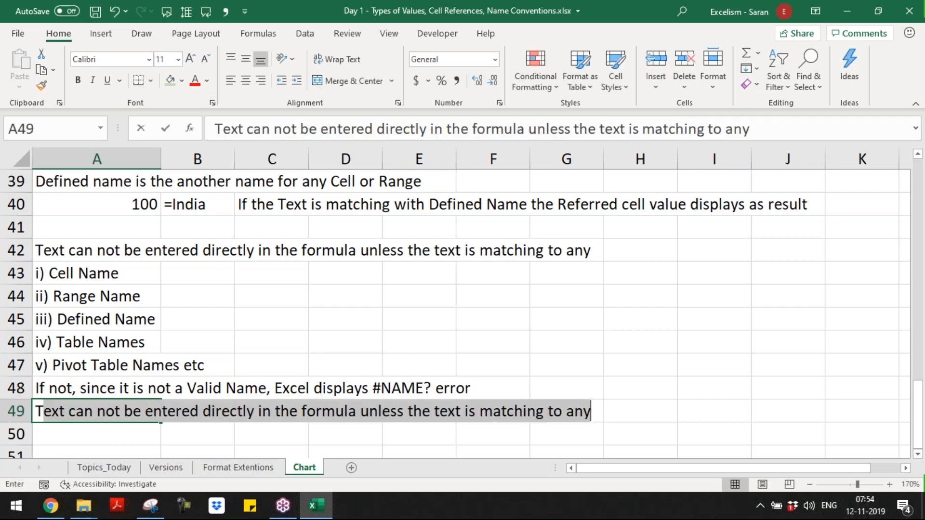
type("rror in")
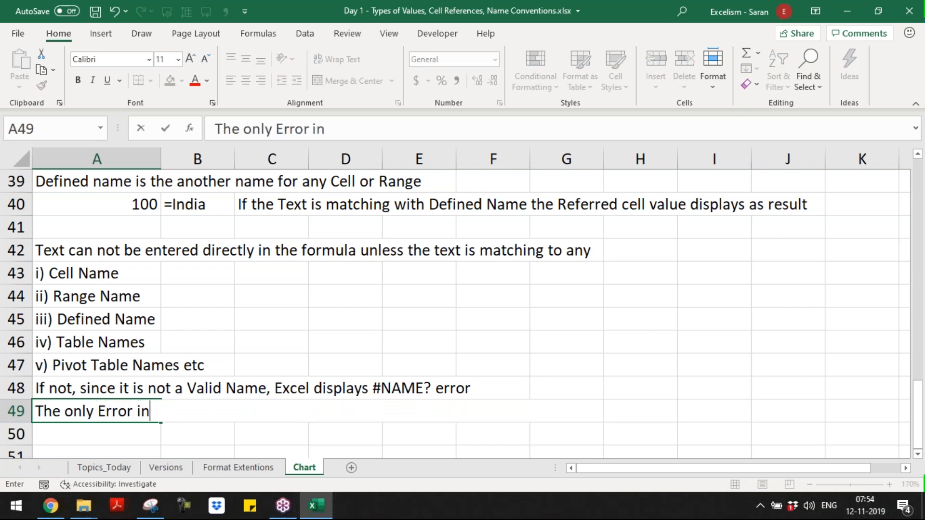
type(" Excel which end")
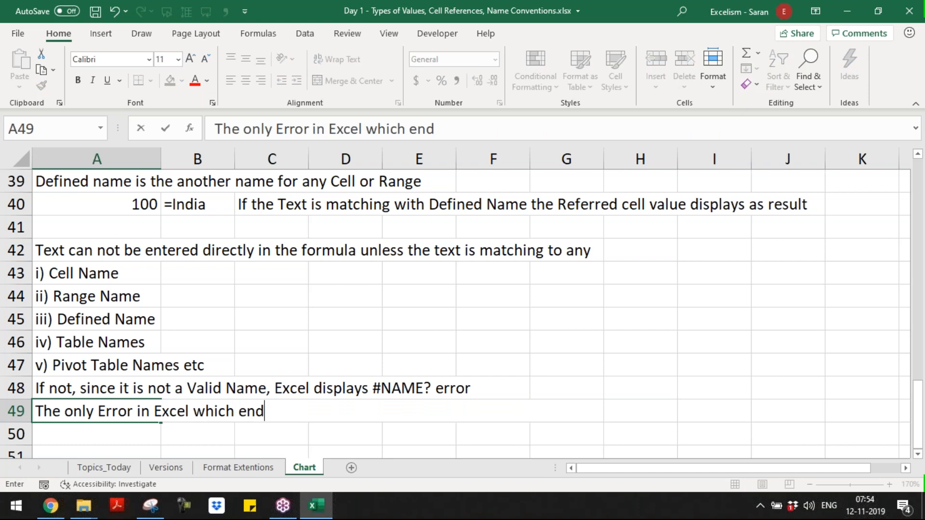
type("s with '?' S")
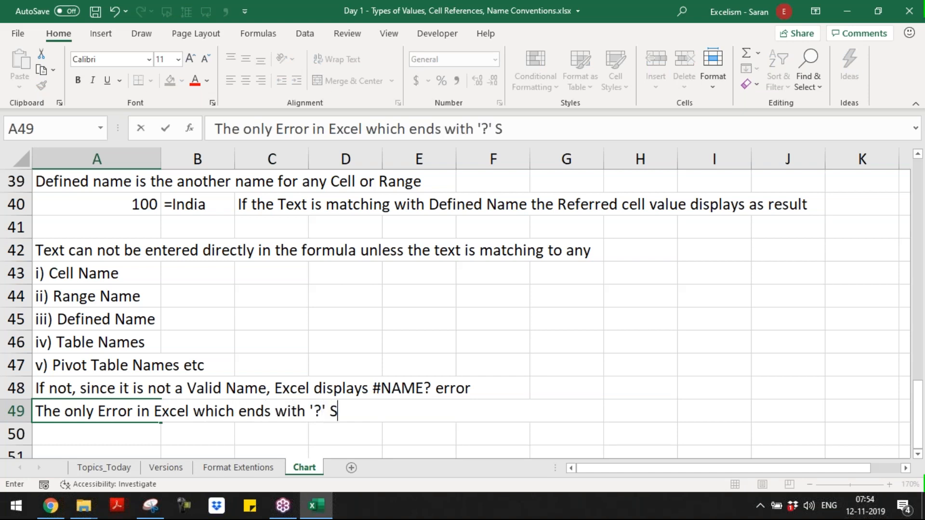
type("ign. Be")
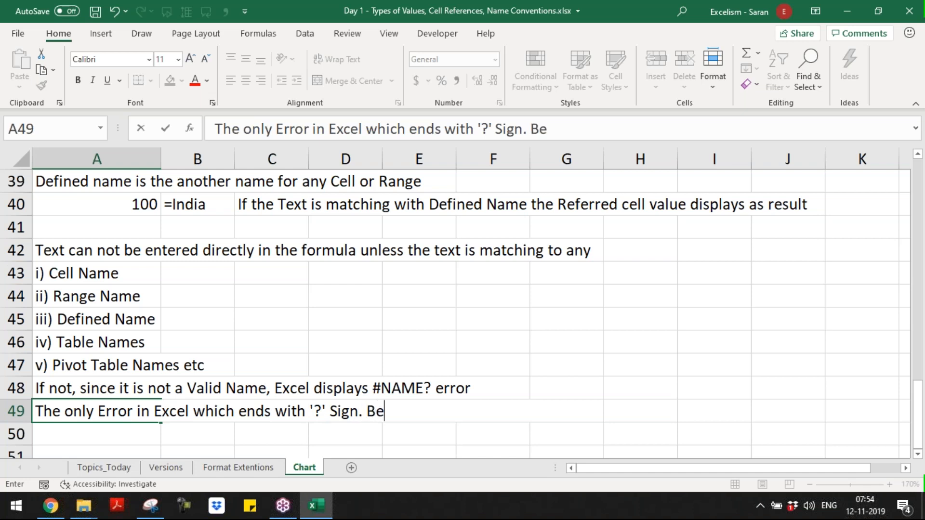
Step: Complete the A49 note with "Because Excel may be questioning the user that which name it is?"
type("cause E")
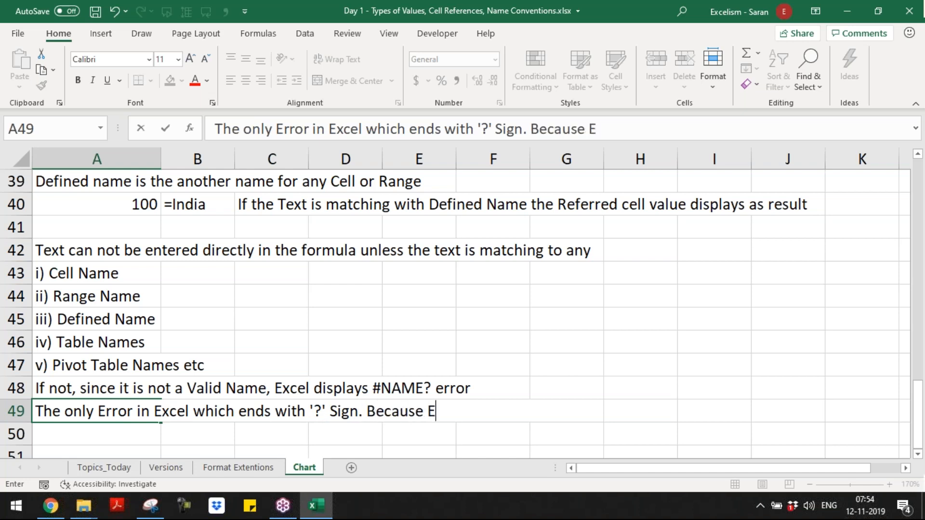
type("xcel may be")
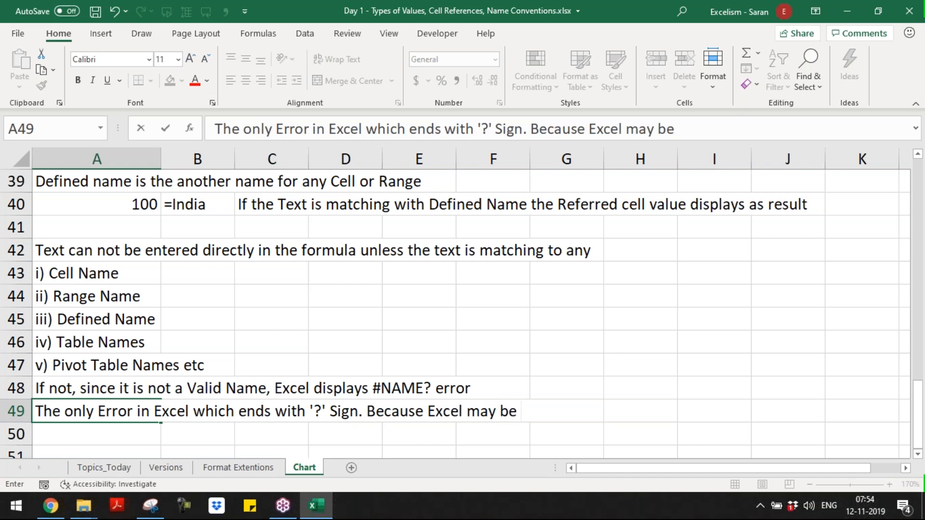
type(" questioning the ")
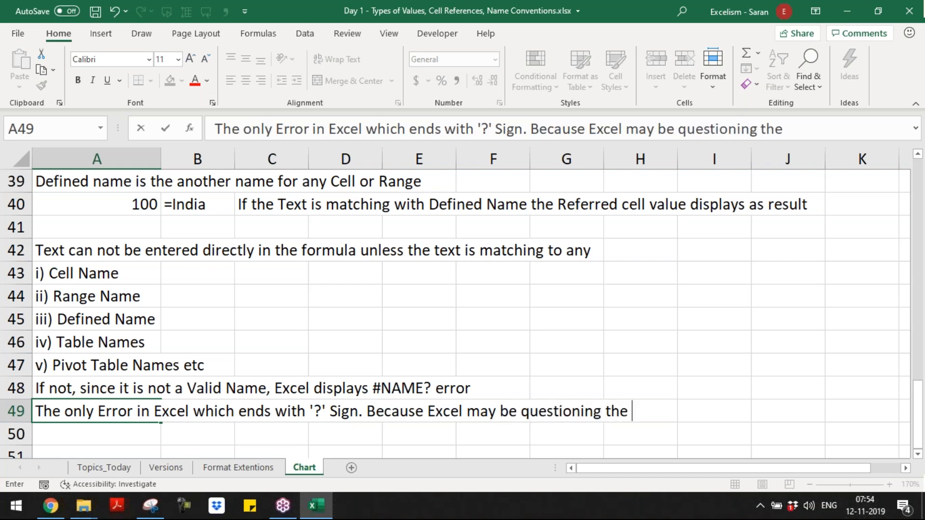
type("user that it i")
key("BackSpace")
key("BackSpace")
key("BackSpace")
key("BackSpace")
type("which")
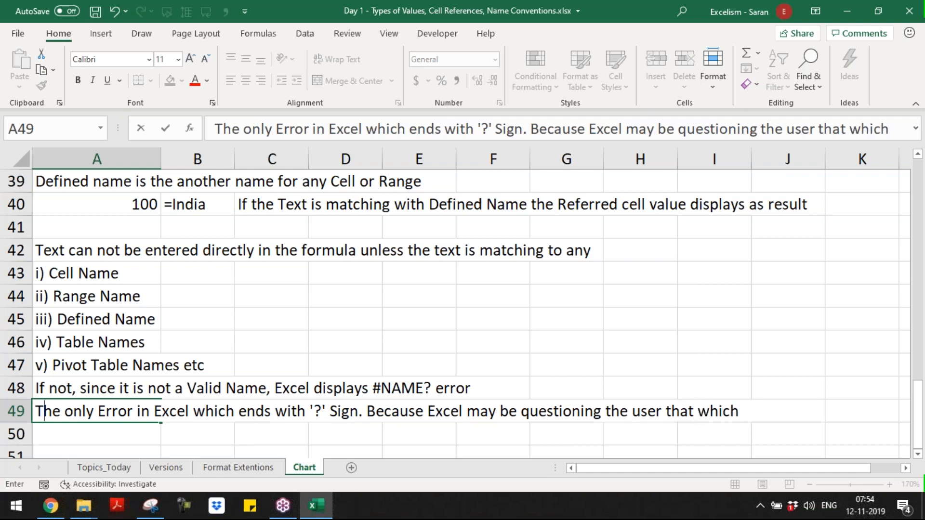
type(" name it is")
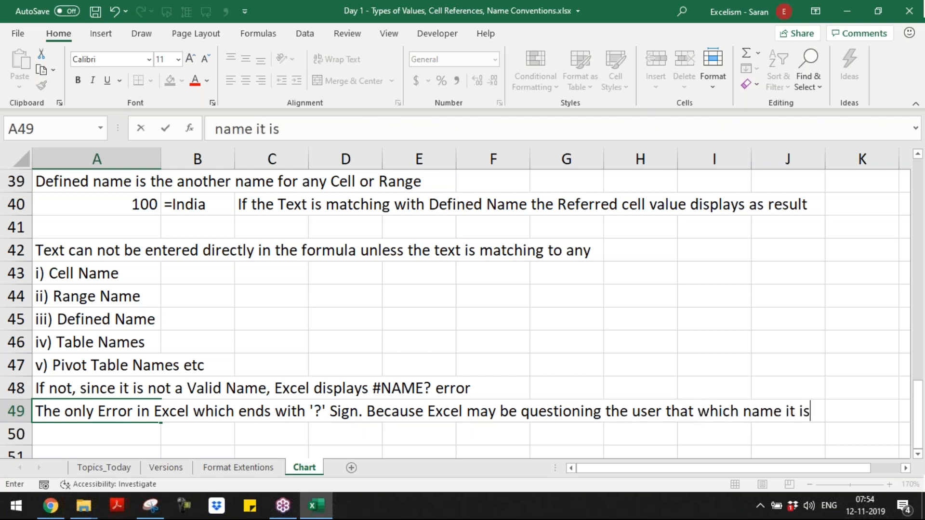
type("?")
key("Return")
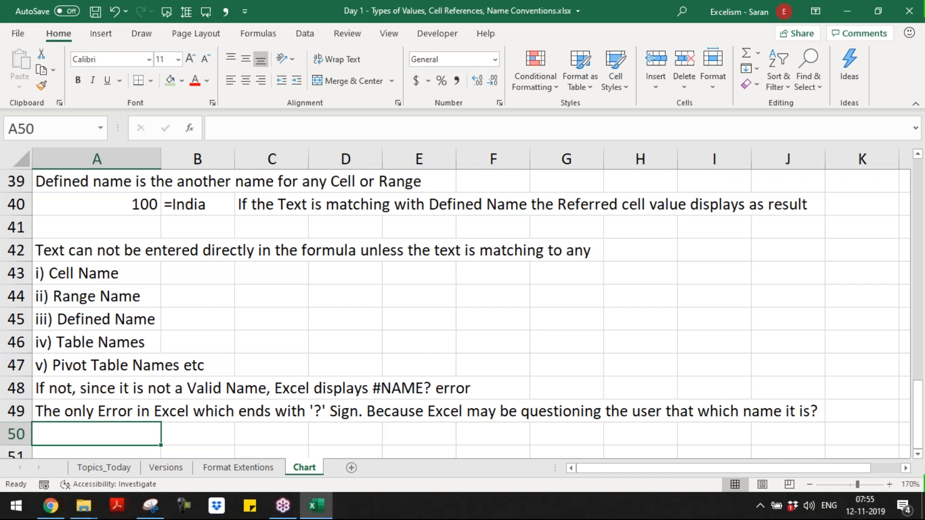
Step: Review the notes from row 49 back up to row 33 and inspect the text-based formula in A33
key("Down")
key("Down")
key("Down")
key("Up")
key("Up")
key("Up")
key("Up")
key("Up")
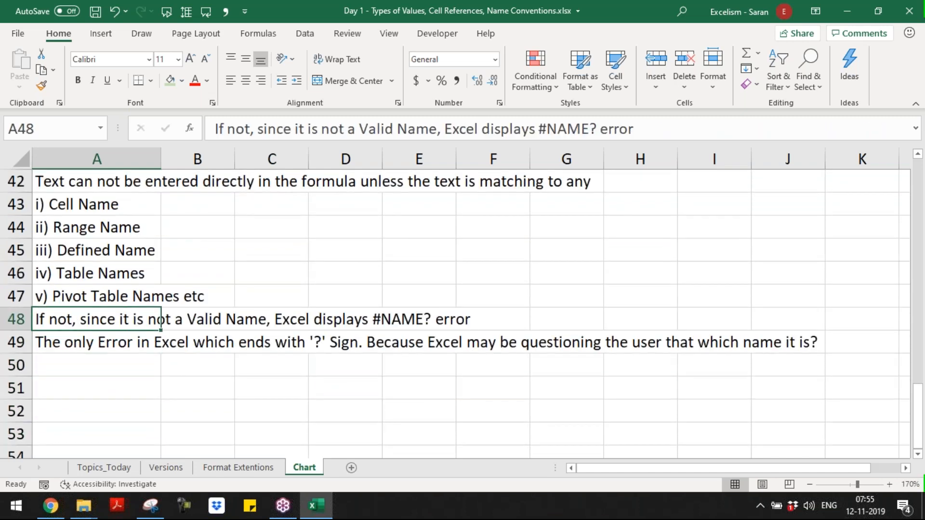
key("Down")
key("Up")
key("Up")
key("Up")
key("Up")
key("Up")
key("Up")
key("Up")
key("Up")
key("Up")
key("Up")
key("Up")
key("Up")
key("Up")
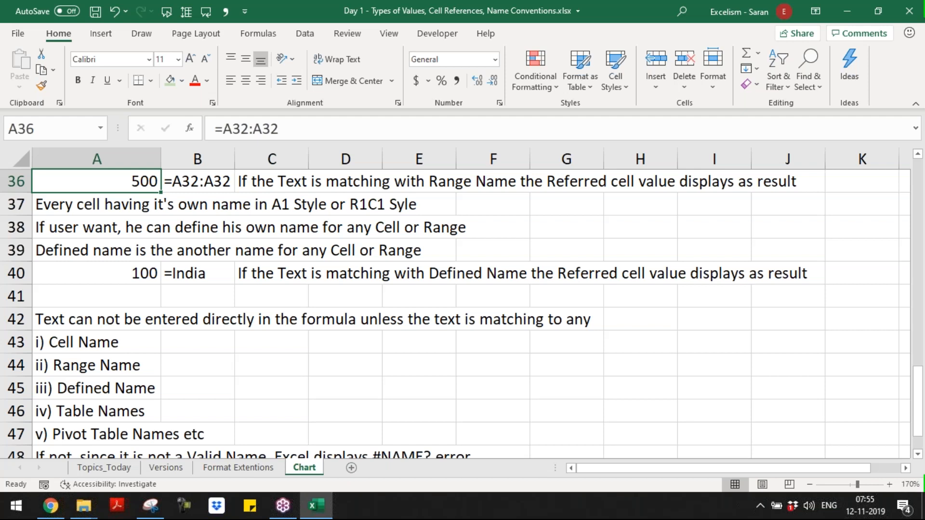
key("Down")
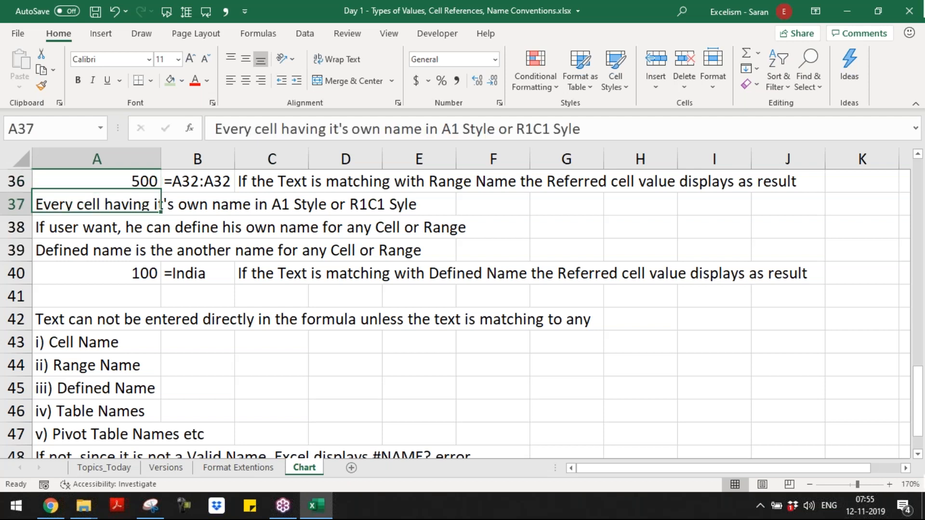
key("Up")
key("Up")
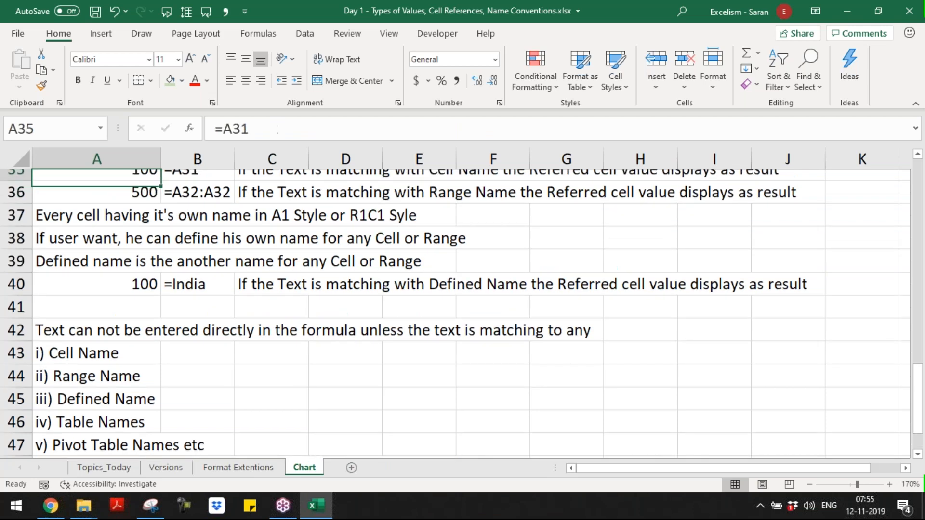
key("Up")
key("Up")
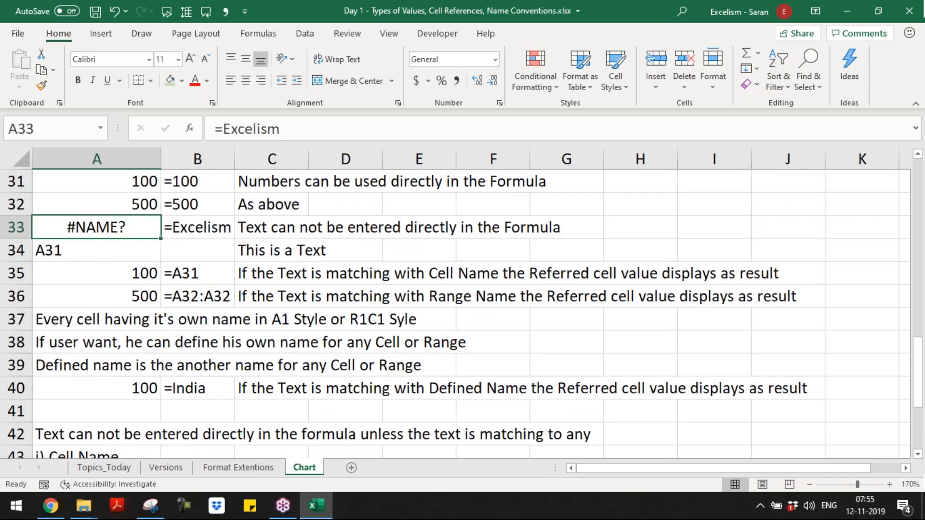
key("F2")
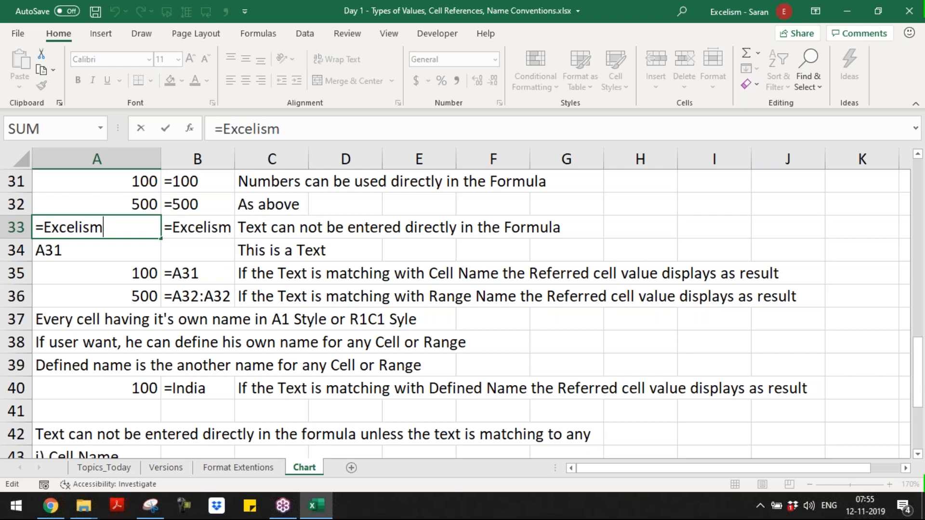
key("Return")
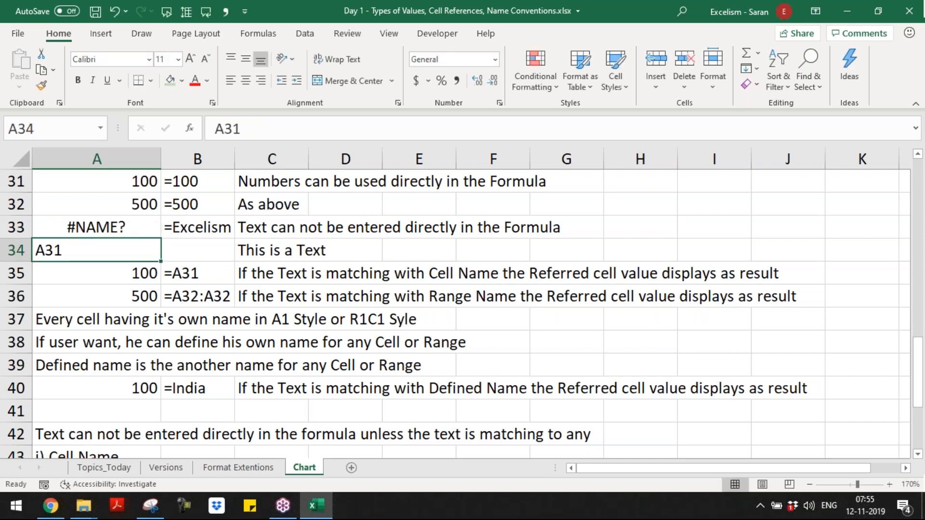
Step: Enter a formula in A50 made of an equals sign followed by the presenter's first name
key("Down")
key("Down")
key("Down")
key("Down")
key("Down")
key("Down")
key("Down")
key("Down")
key("Down")
key("Down")
key("Down")
key("Down")
key("Down")
key("Down")
key("Down")
key("Down")
key("Down")
key("Down")
key("Down")
key("Down")
key("Up")
key("Up")
key("Up")
key("Up")
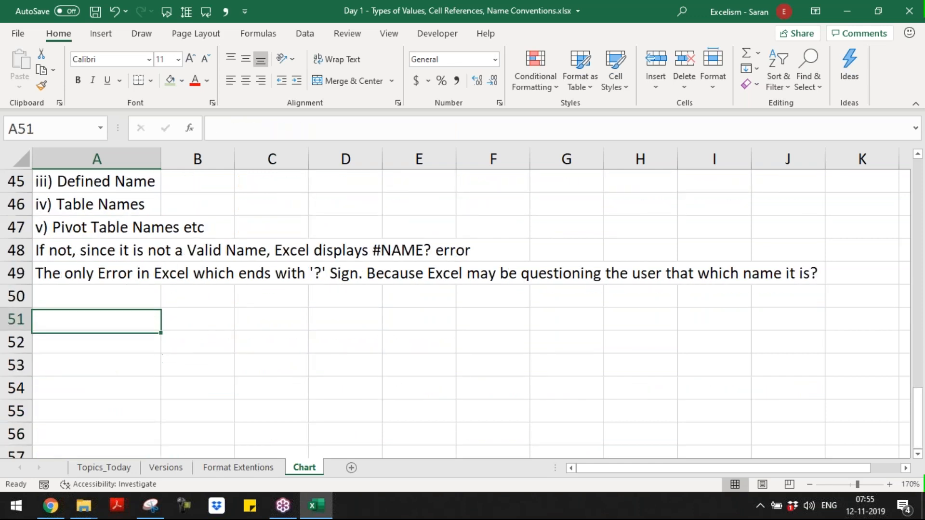
key("Up")
type("=")
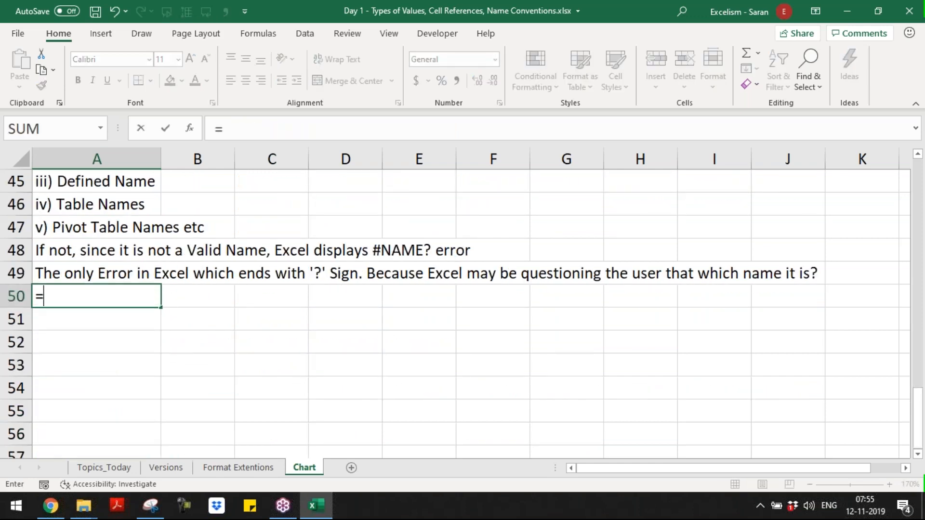
type("Saran")
key("Return")
key("Up")
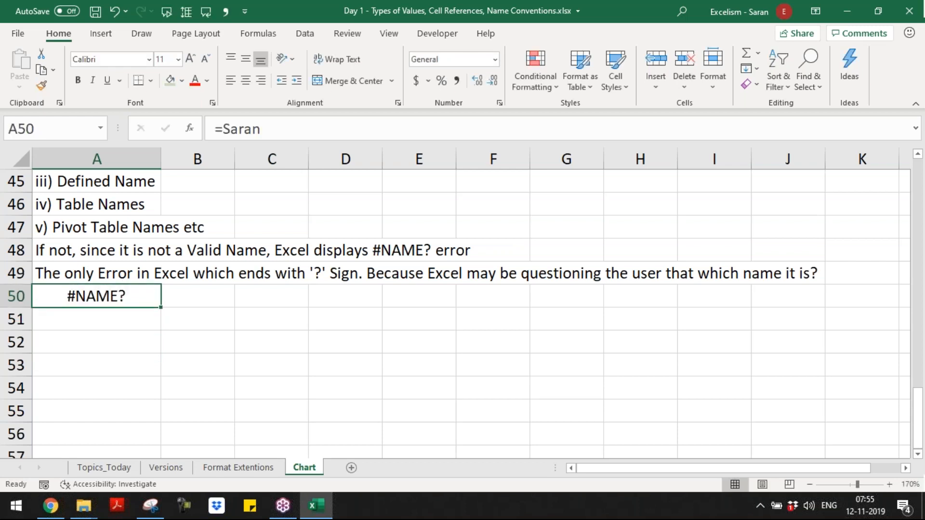
Step: Define the presenter's first name as the name of cell A40, which holds the =India formula
key("Right")
key("Right")
key("Down")
key("Down")
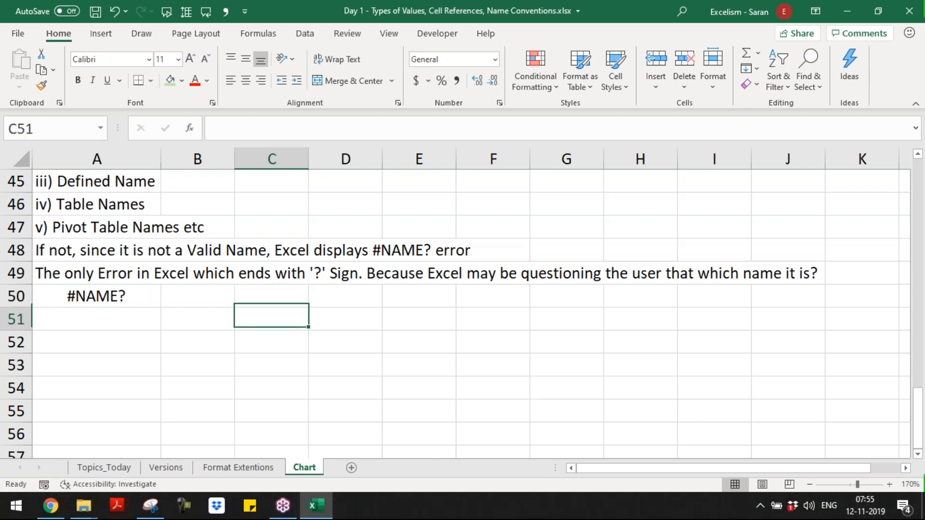
key("Up")
key("Up")
key("Up")
key("Up")
key("Up")
key("Up")
key("Up")
key("Up")
key("Up")
key("Up")
key("Up")
key("Up")
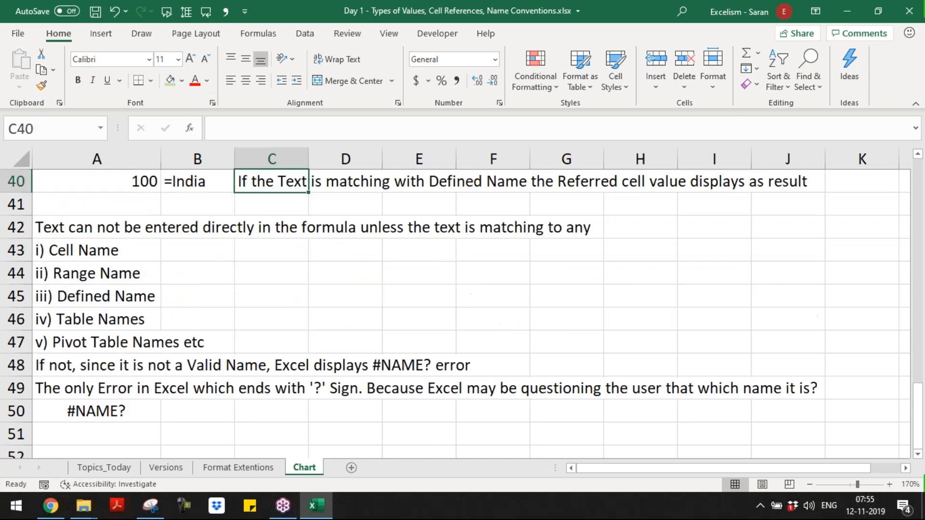
key("Left")
key("Left")
key("Up")
key("Down")
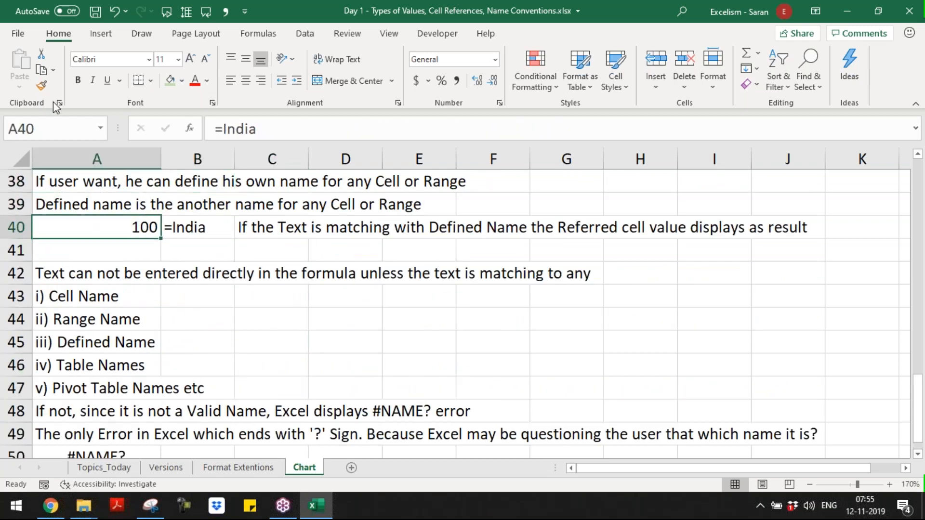
left_click(65, 124)
type("Saran")
key("Return")
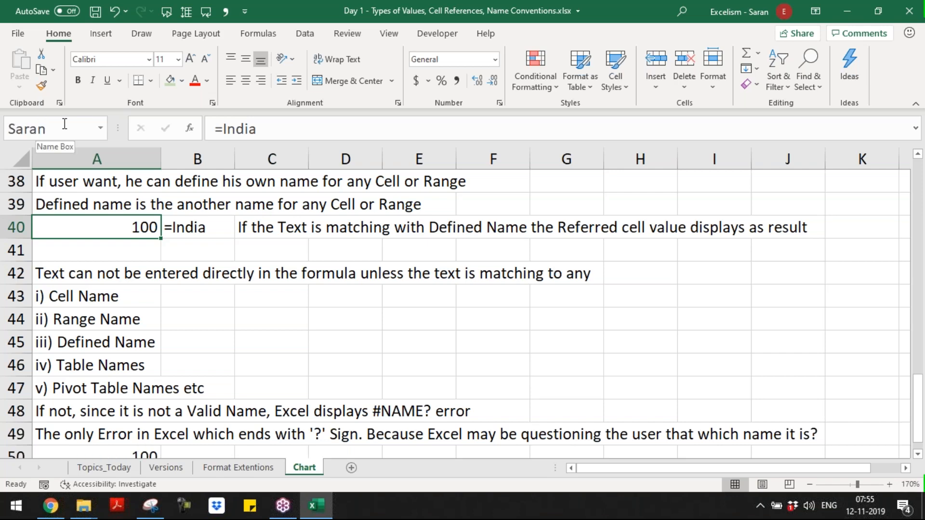
Step: Check the result of the formula in A50 that refers to the newly defined name
key("Down")
key("Down")
key("Down")
key("Down")
key("Down")
key("Down")
key("Down")
key("Down")
key("Down")
key("Down")
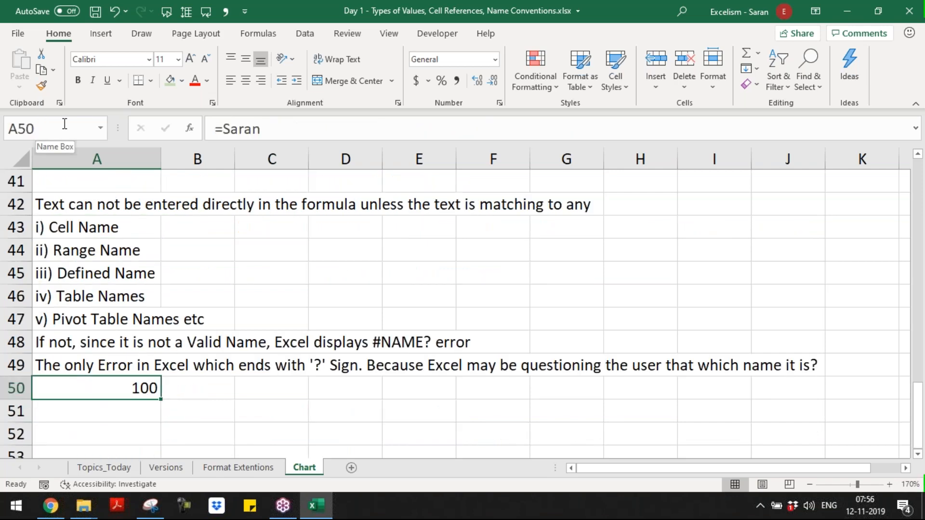
Step: Copy the formula-text cell B40 into B50 to display the formula used in A50
key("Right")
key("ctrl+Up")
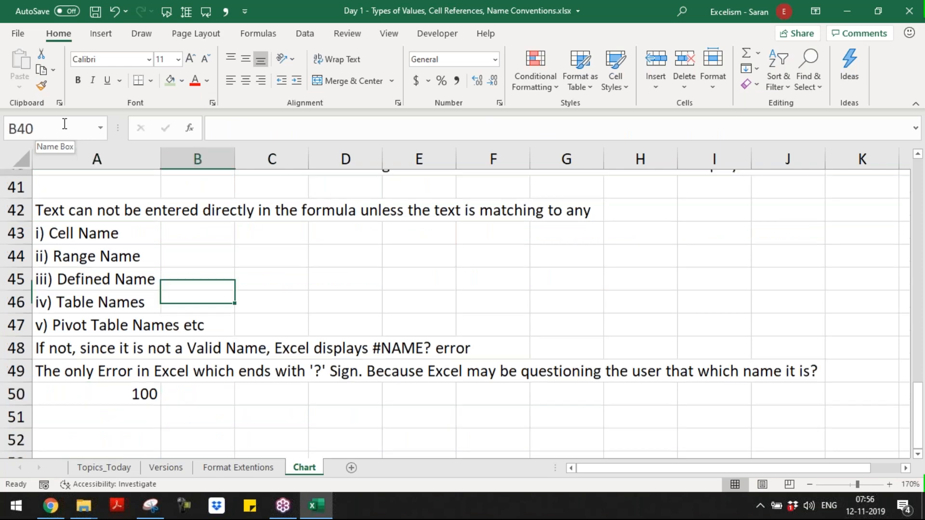
key("ctrl+c")
key("Down")
key("Down")
key("Down")
key("Down")
key("Down")
key("Down")
key("Down")
key("Down")
key("Down")
key("Down")
key("Down")
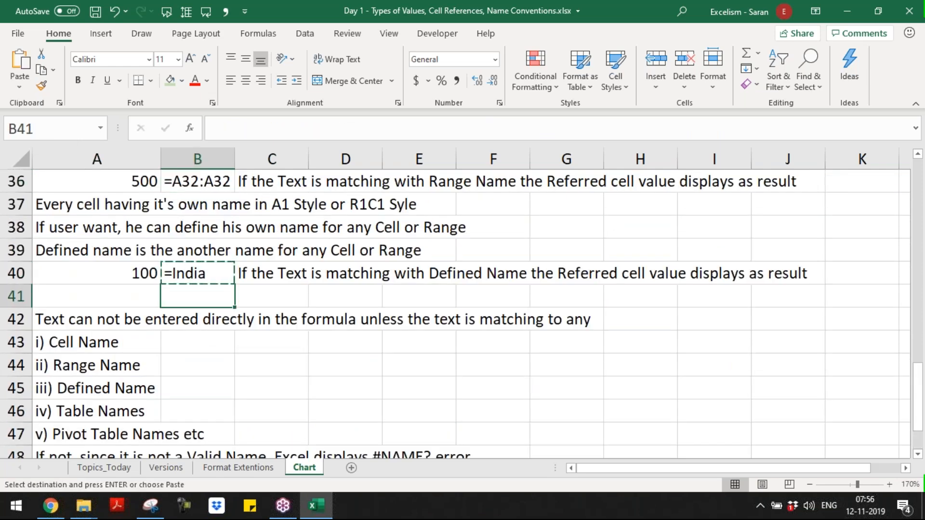
key("Up")
key("Return")
key("Down")
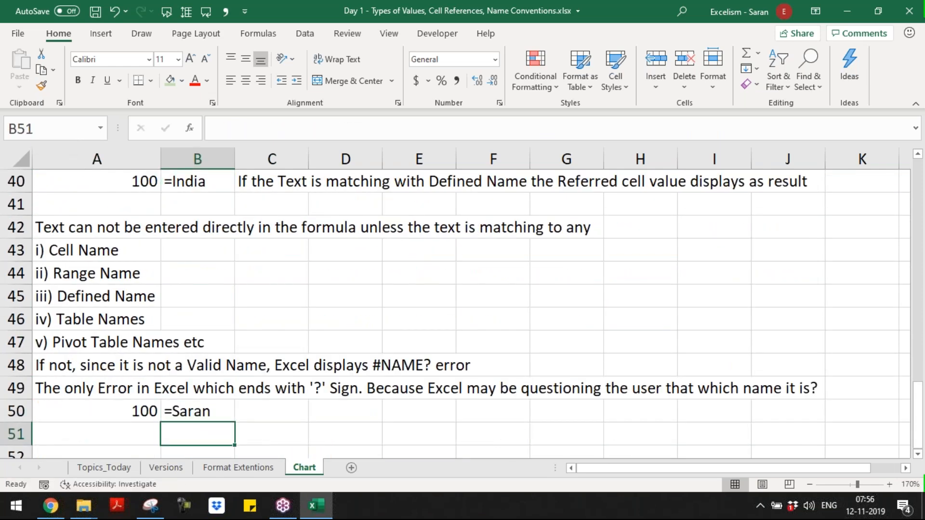
Step: Add the heading "Define Names:" in A52 and format it bold, underlined and italic
key("Down")
key("Left")
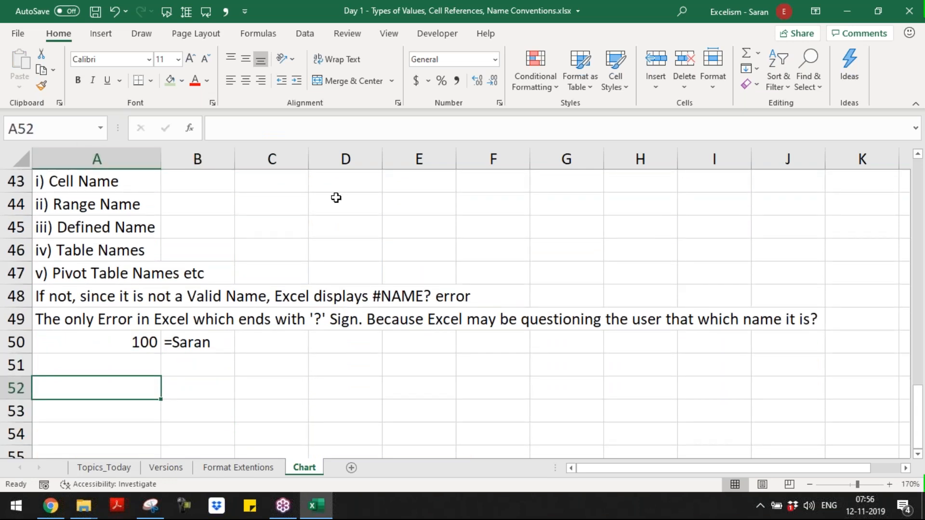
left_click(273, 33)
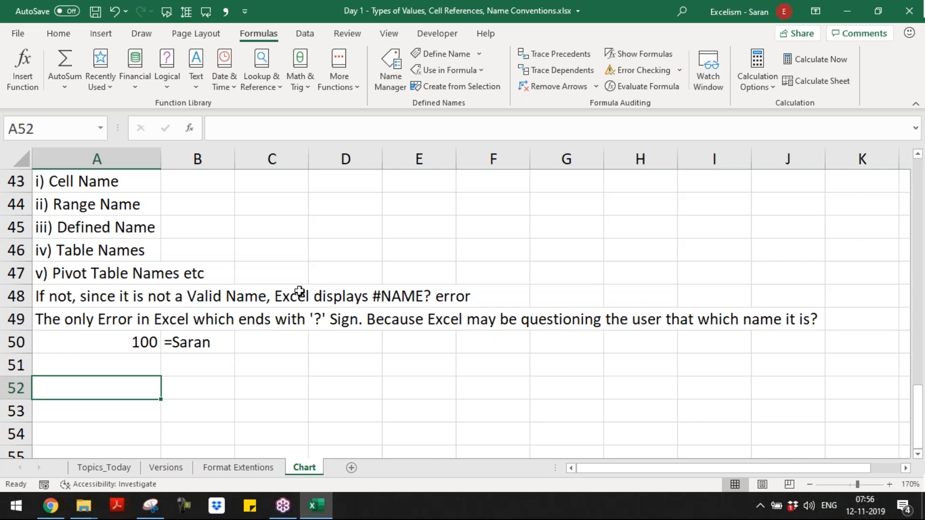
key("F2")
type("Defined")
key("BackSpace")
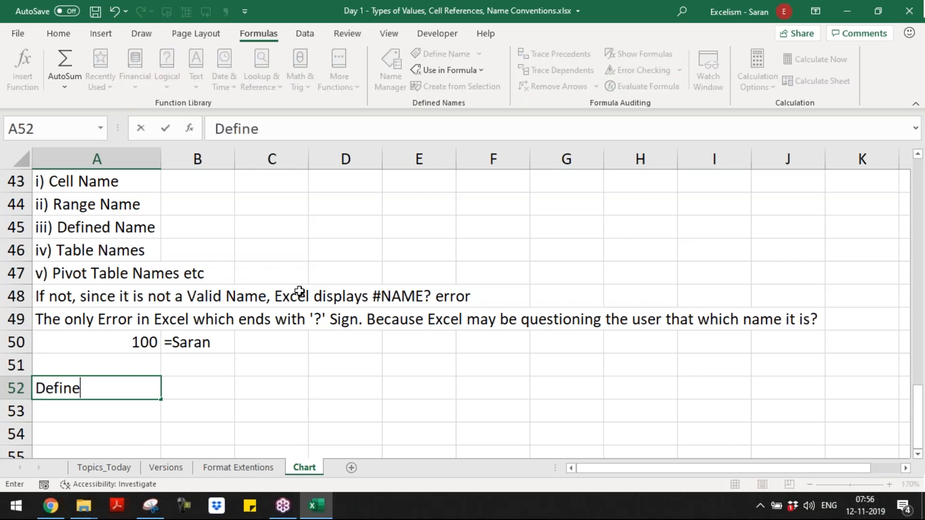
type("Names:")
key("Return")
key("Up")
key("ctrl+b")
key("ctrl+u")
key("ctrl+i")
key("Return")
Step: Enter the note "Ribbon Menu --> Formulas Tab --> Defined Names Group" in A53
type("1")
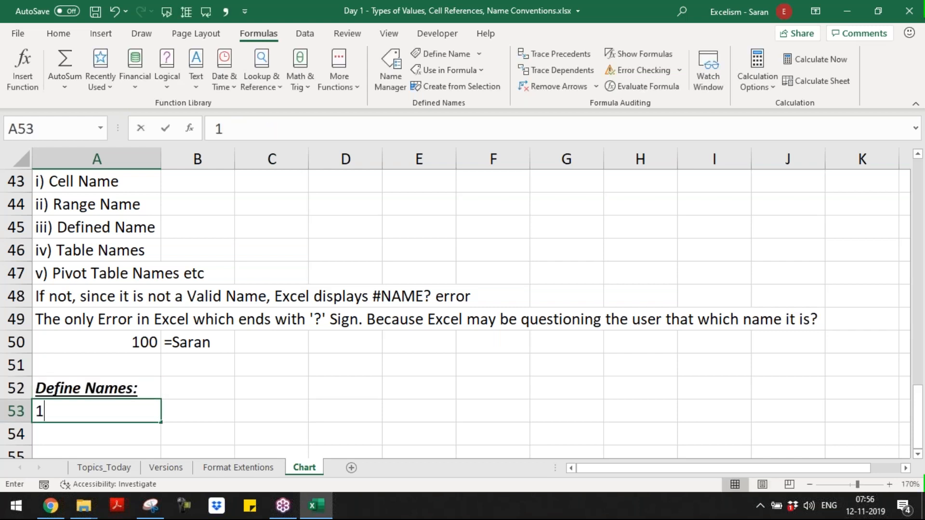
key("BackSpace")
type("Ribbon Meny")
key("BackSpace")
type("u --> ")
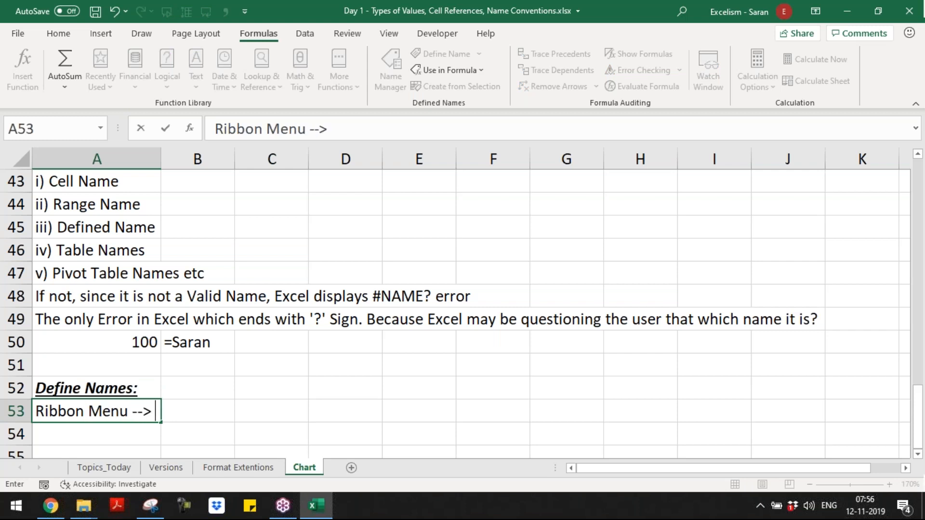
type("D")
key("BackSpace")
type("Formulas Group")
key("BackSpace")
key("BackSpace")
key("BackSpace")
key("BackSpace")
key("BackSpace")
key("BackSpace")
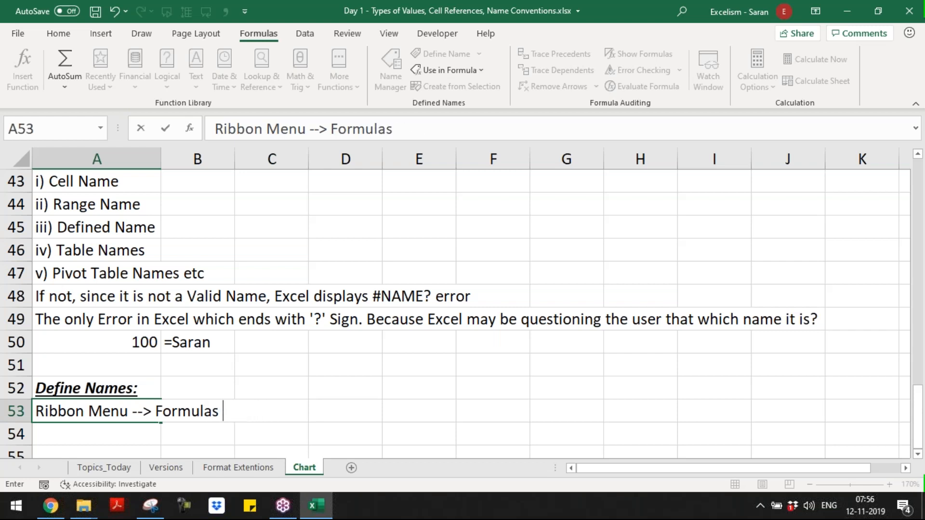
type("Tab --> Defined N")
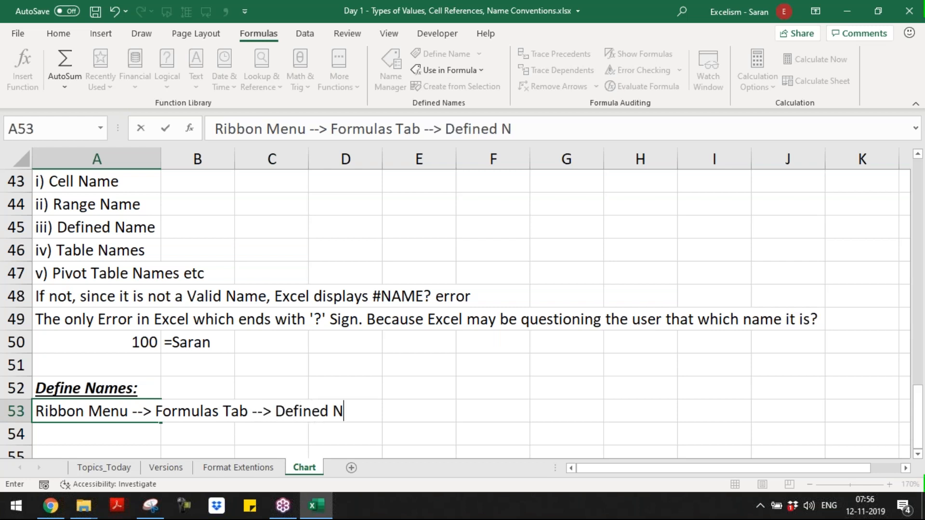
type("ames Group")
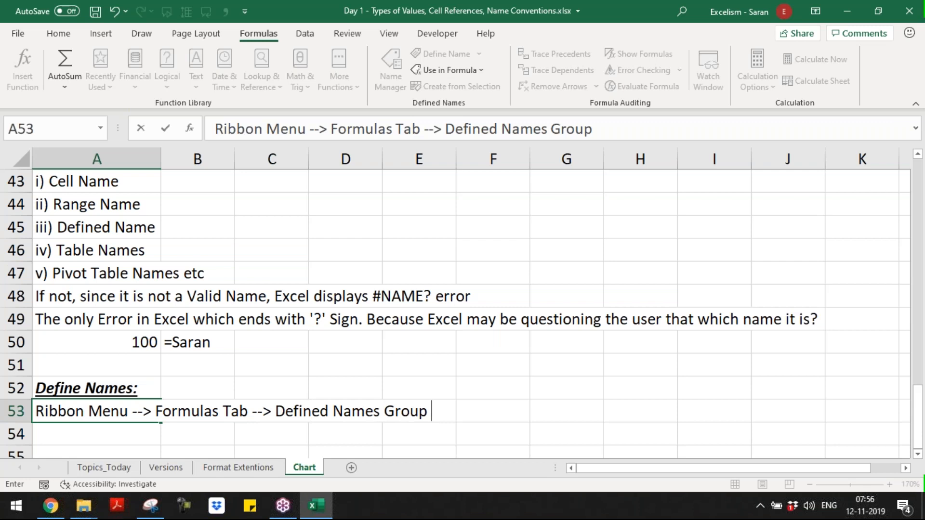
key("BackSpace")
key("Return")
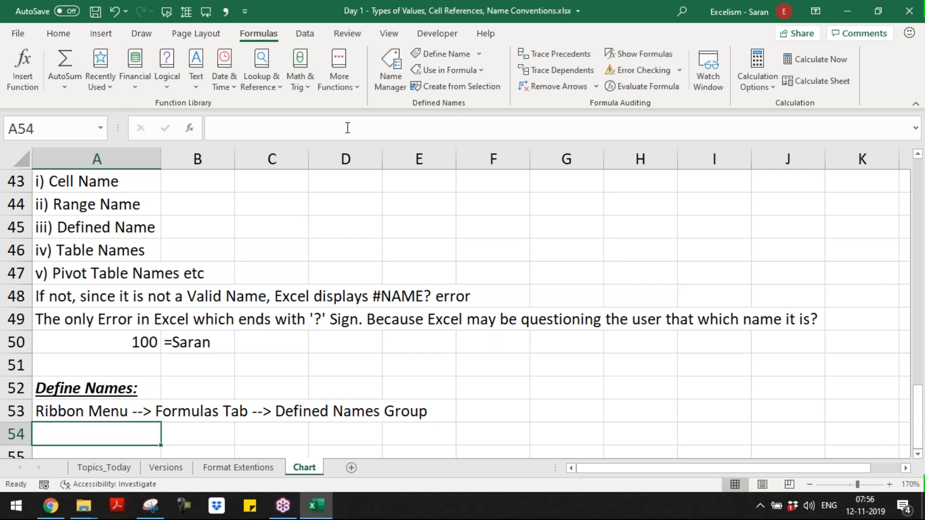
Step: Review the workbook's defined names in the Name Manager and close it
left_click(389, 83)
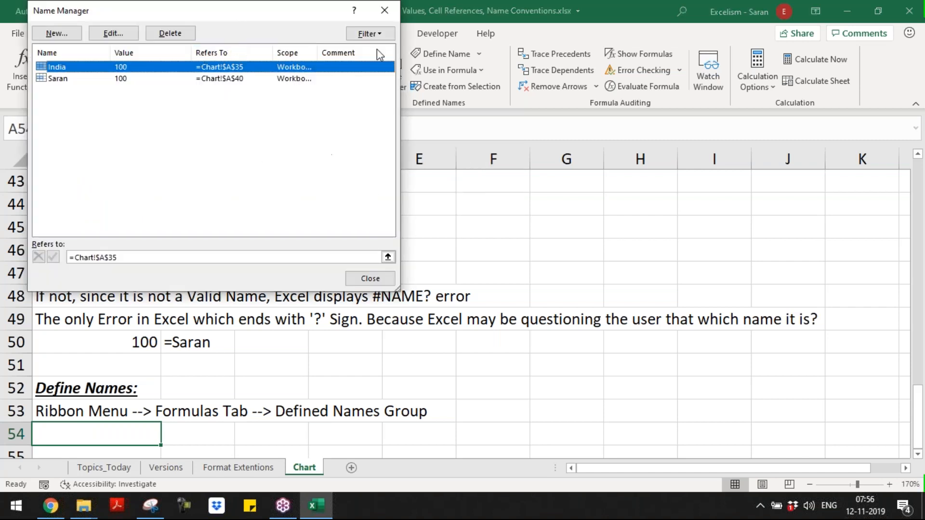
left_click(383, 10)
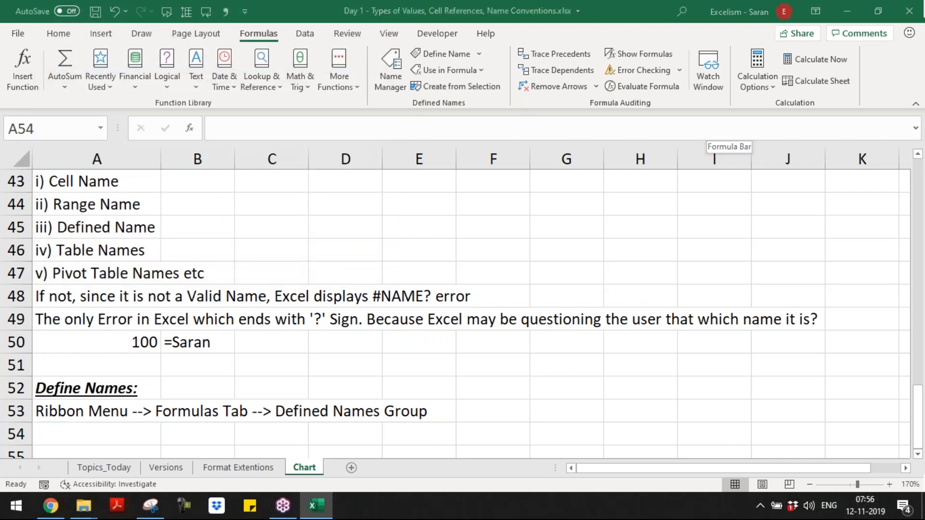
Step: Switch to File Explorer's Batch 9 folder and open the Master Short-cuts.xlsx workbook
key("alt+Tab")
key("alt+Tab")
key("alt+Tab")
key("alt+Tab")
key("alt+Tab")
key("alt+Tab")
key("alt+Tab")
key("alt+Tab")
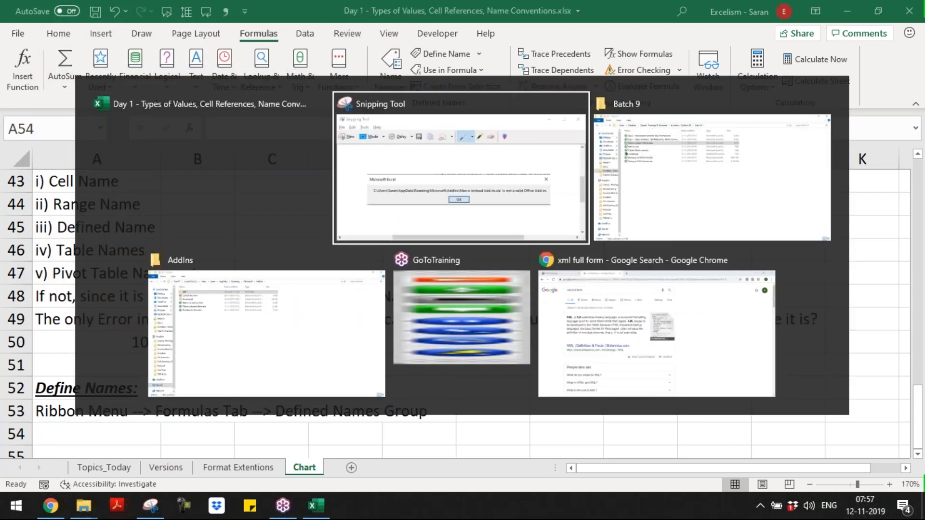
key("Down")
key("Down")
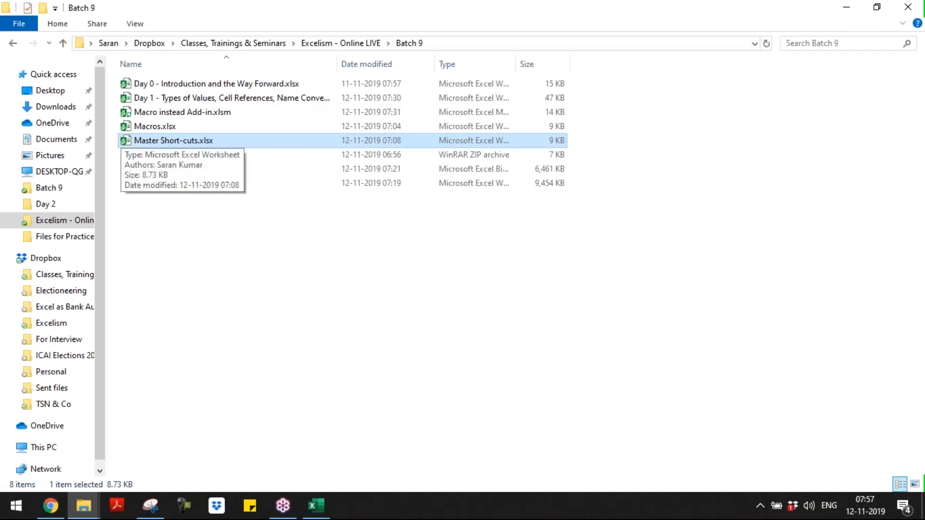
key("alt+Tab")
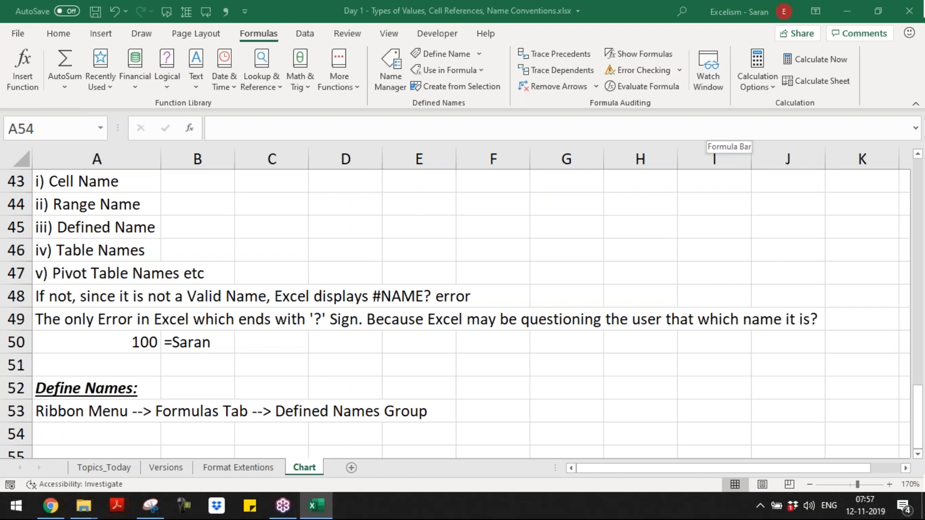
Step: Add shortcut entry "7. Ctrl+F3" in A7 with the description "Name Manager" in B7
key("Down")
key("Down")
key("Left")
key("Left")
type("7")
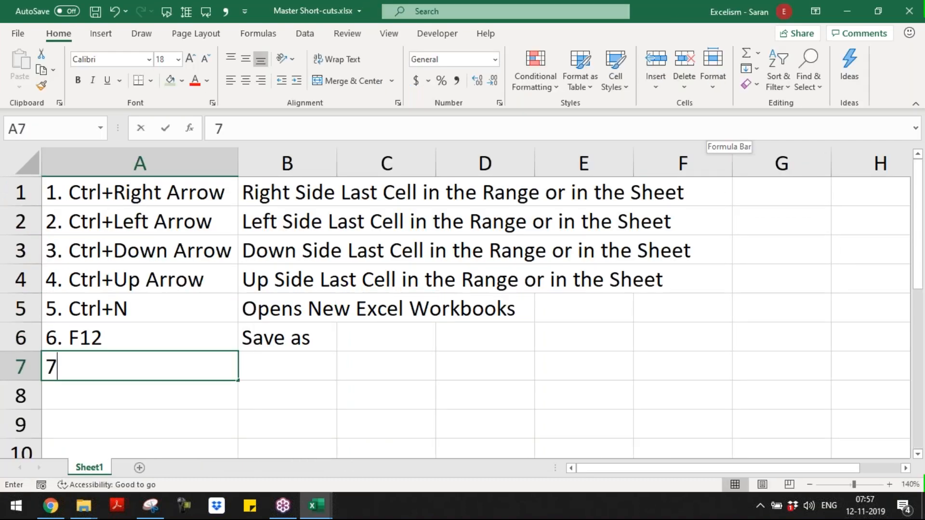
type(". Ctrl+F3")
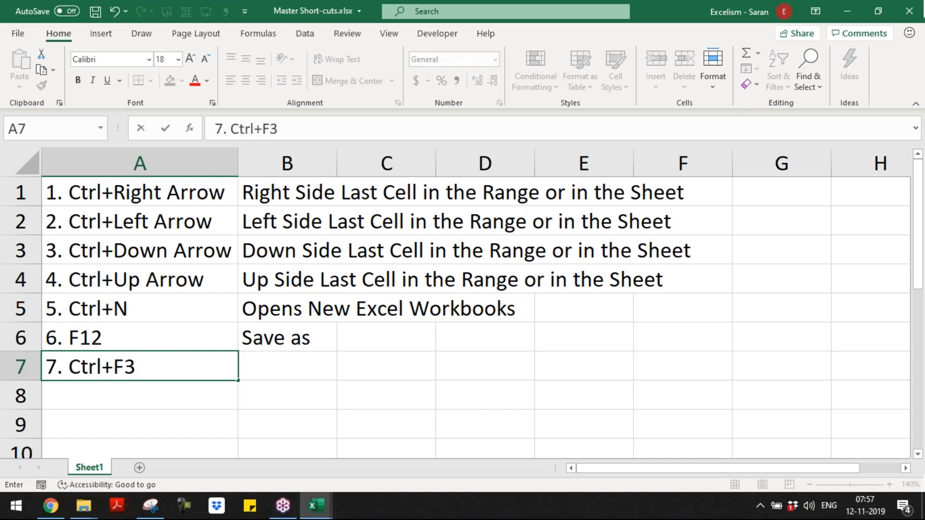
key("Tab")
type("Name")
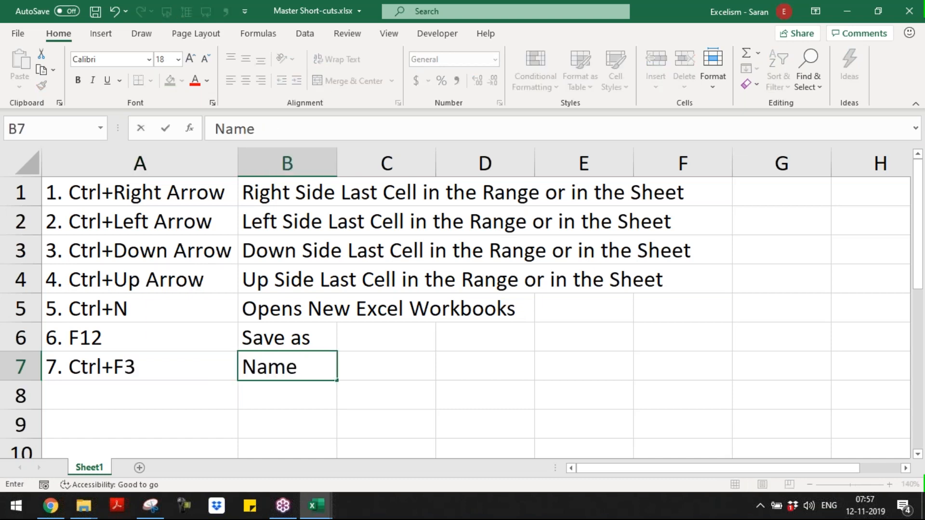
type(" Manager")
key("ctrl+Return")
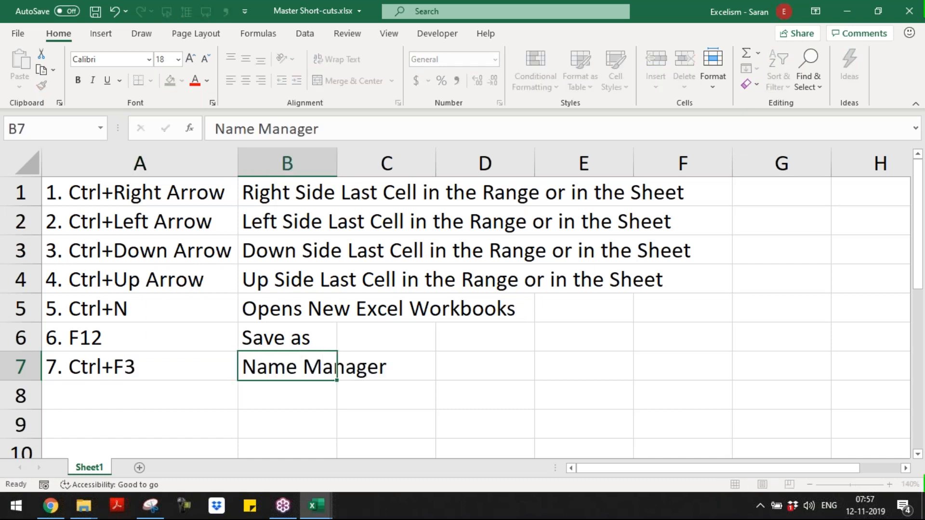
Step: Add shortcut entry "8. Alt+Ctrl+F3" in A8 with the description "Defined Name" in B8
key("Return")
type("8. A")
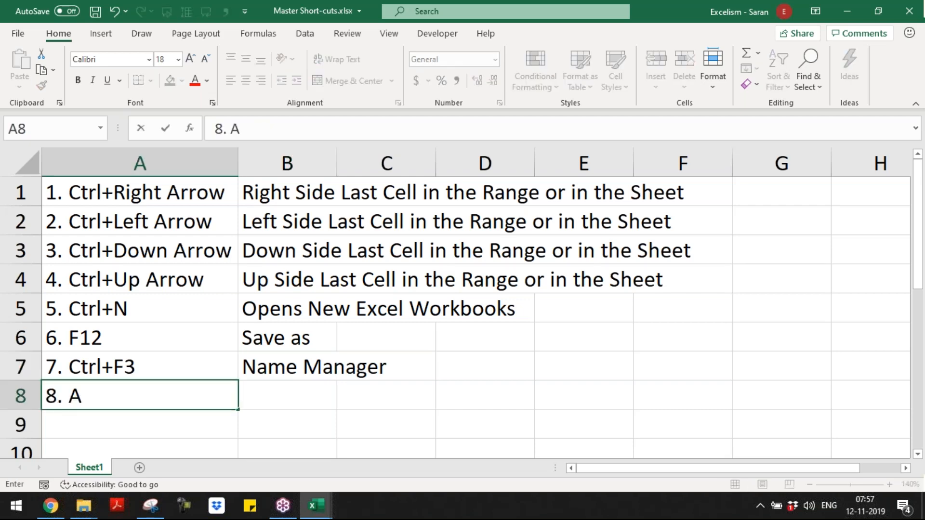
type("lt+Ctrl")
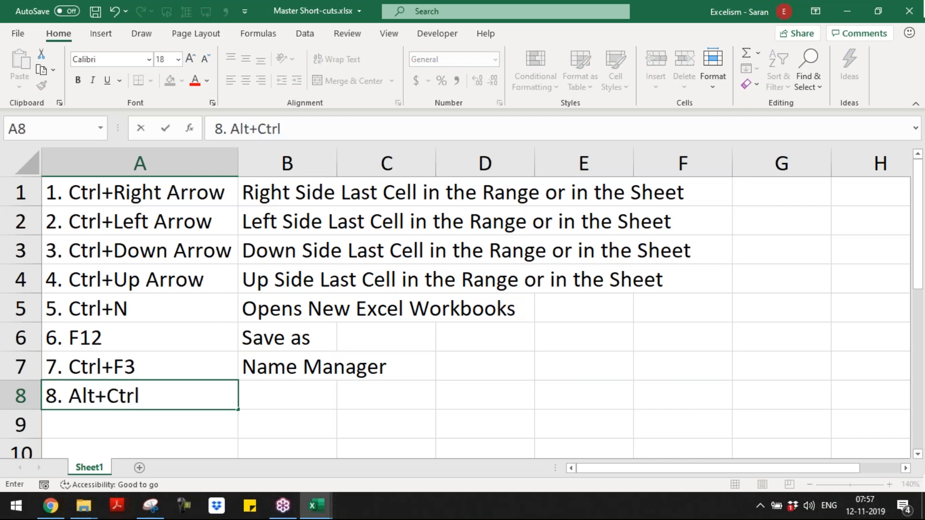
type("+F3")
key("Tab")
type("Dein")
key("BackSpace")
key("BackSpace")
type("fined Name")
key("BackSpace")
key("Return")
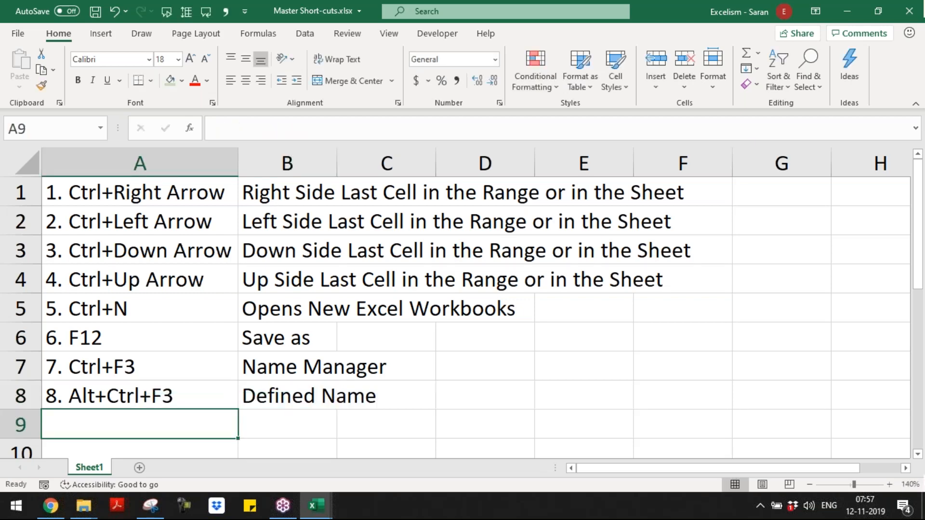
key("Up")
key("Right")
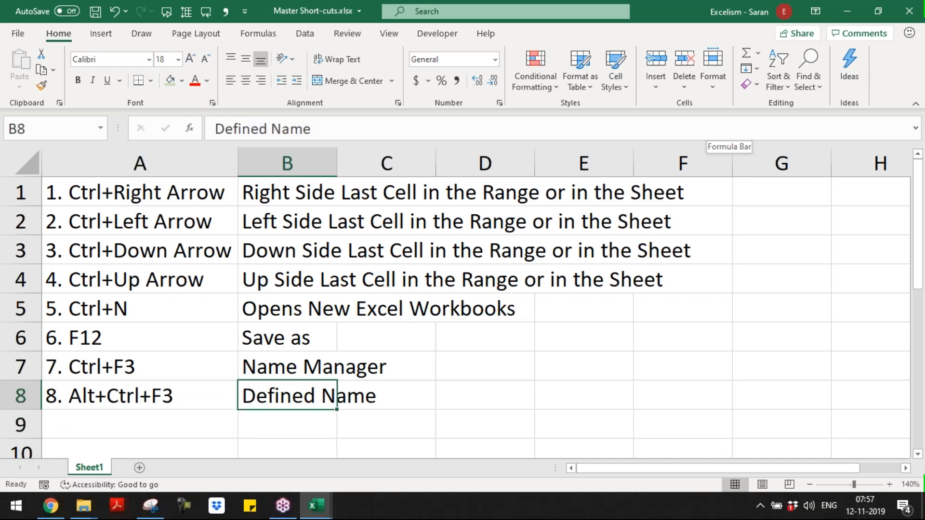
Step: Add shortcut entry "9. F3" in A9 and begin its description in B9 with "Disp"
key("Down")
key("Left")
key("F2")
type("9. F")
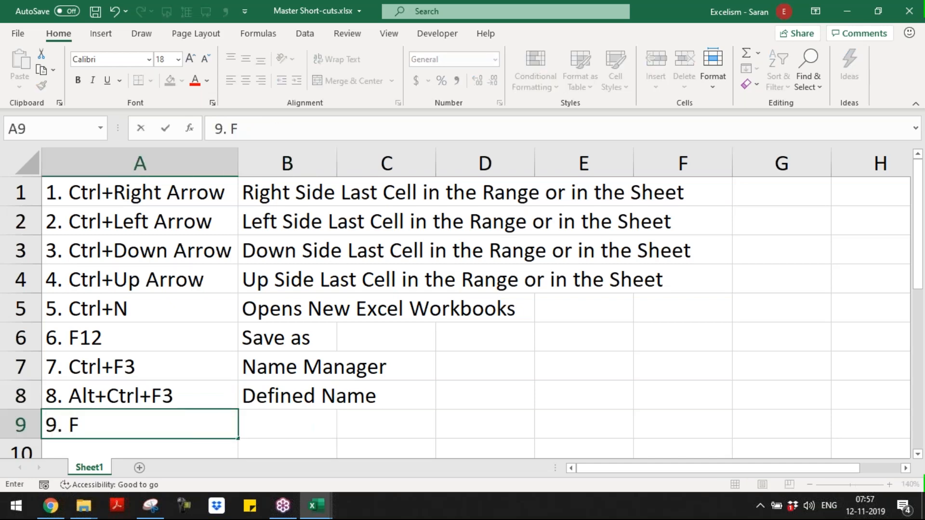
type("3")
key("Tab")
type("Disp")
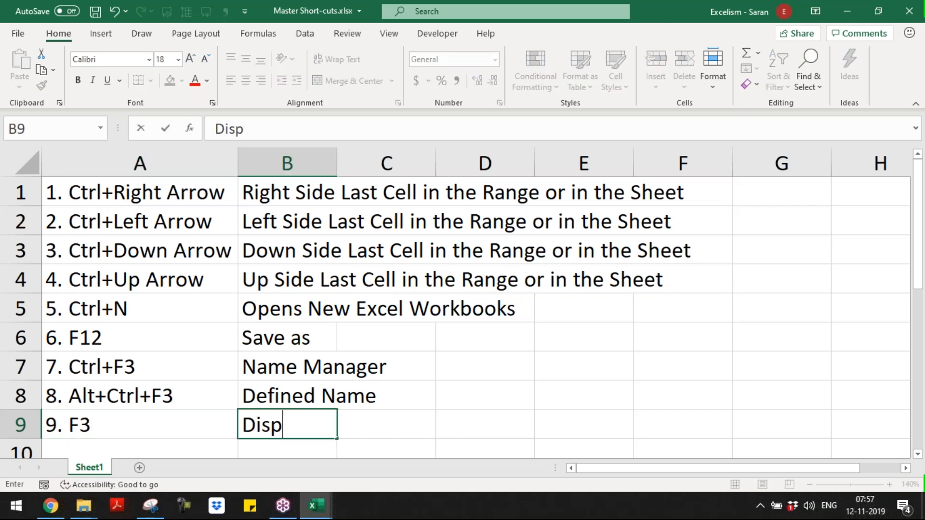
Step: Complete the description of the F3 shortcut in B9 so it reads "Display all defined names"
type("lay all defined name")
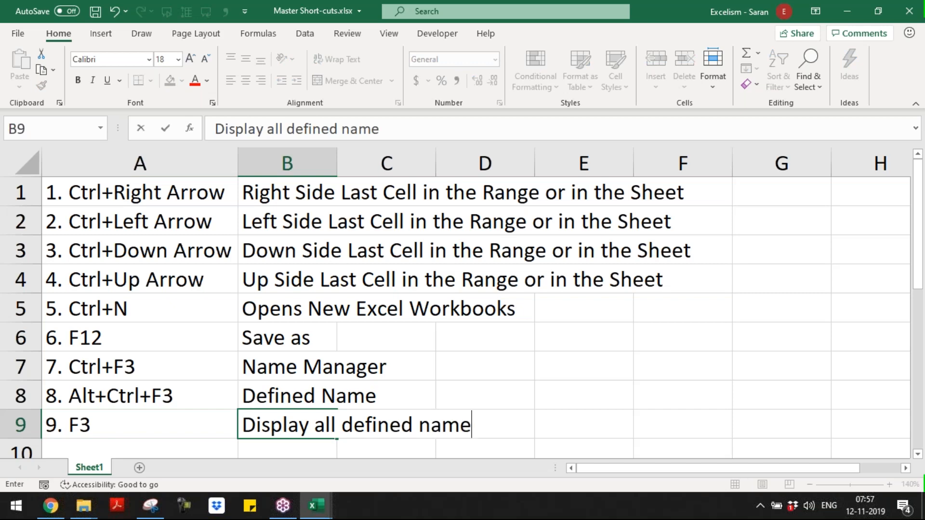
key("Return")
key("Up")
key("Right")
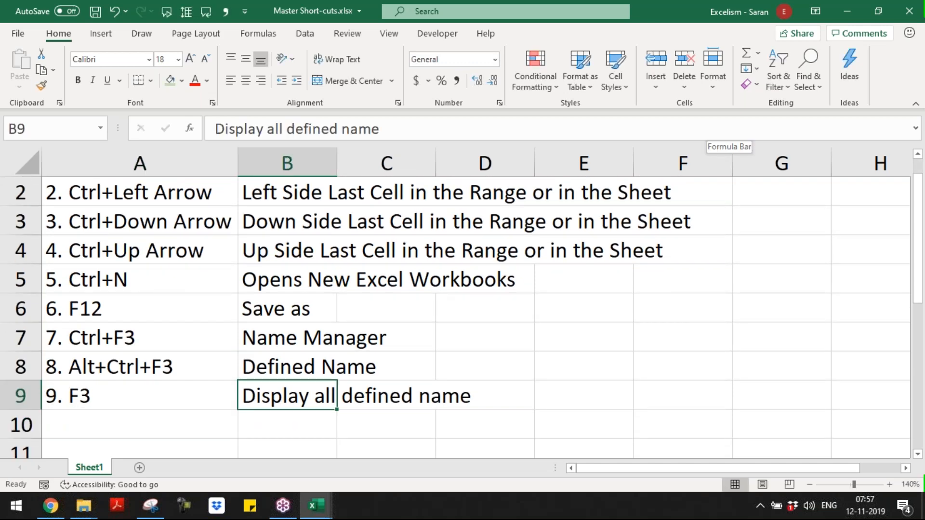
key("F2")
type("s")
key("Return")
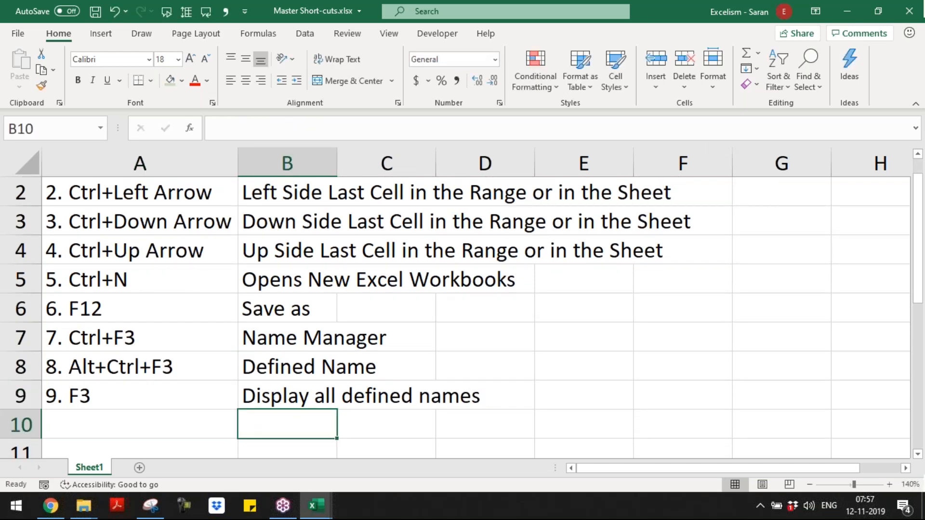
Step: Switch to the Day 1 workbook and look over its existing defined names in the Name Manager, leaving them unchanged
key("ctrl+Tab")
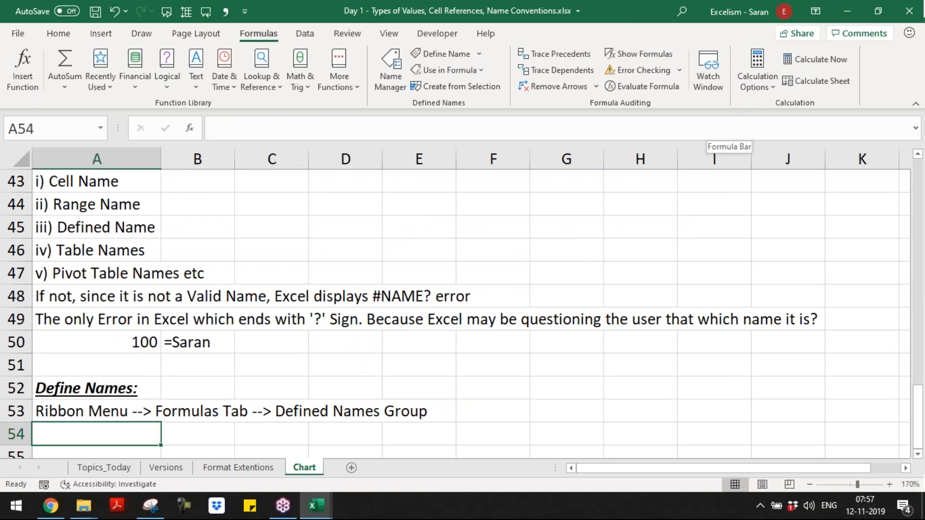
key("ctrl+F3")
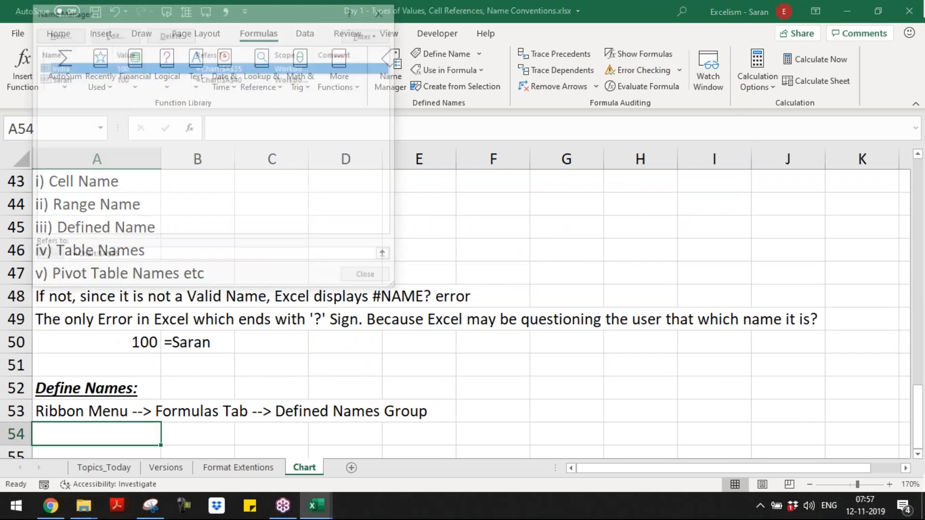
key("Escape")
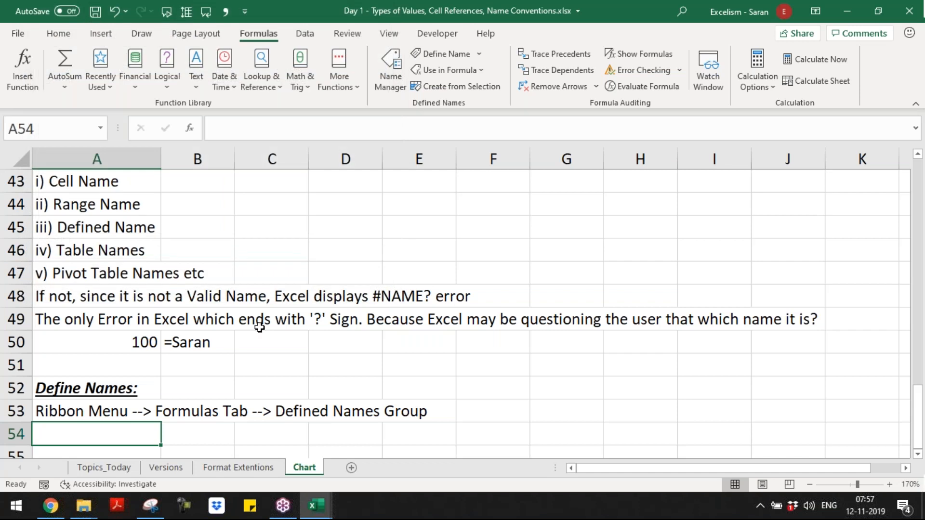
Step: Enter the note "There are two ways giving defined name" in A54 under the Define Names heading
type("Ther")
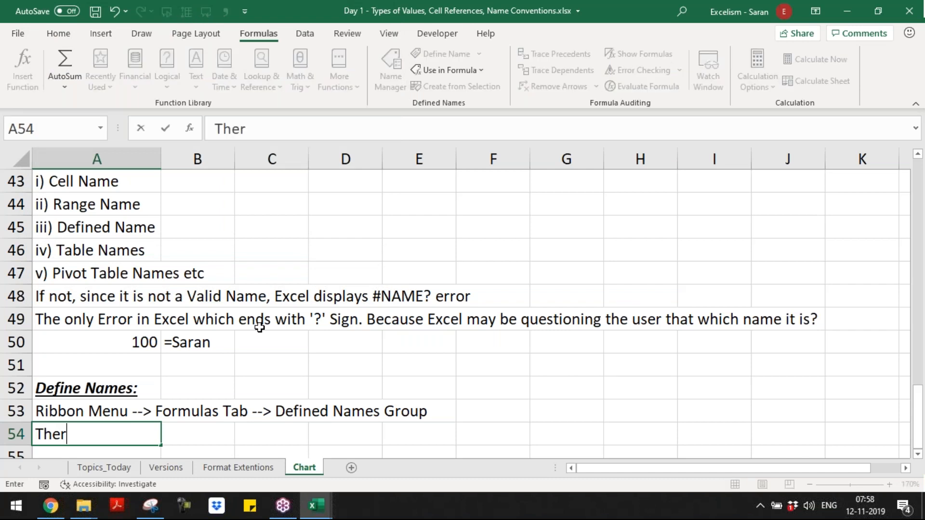
type("e are two ways giving defined name")
key("Return")
Step: Enter "1. Directly select any cell or range, then type the defined name in the name manager" in A55
type("1. Directo")
key("BackSpace")
type("ly sele")
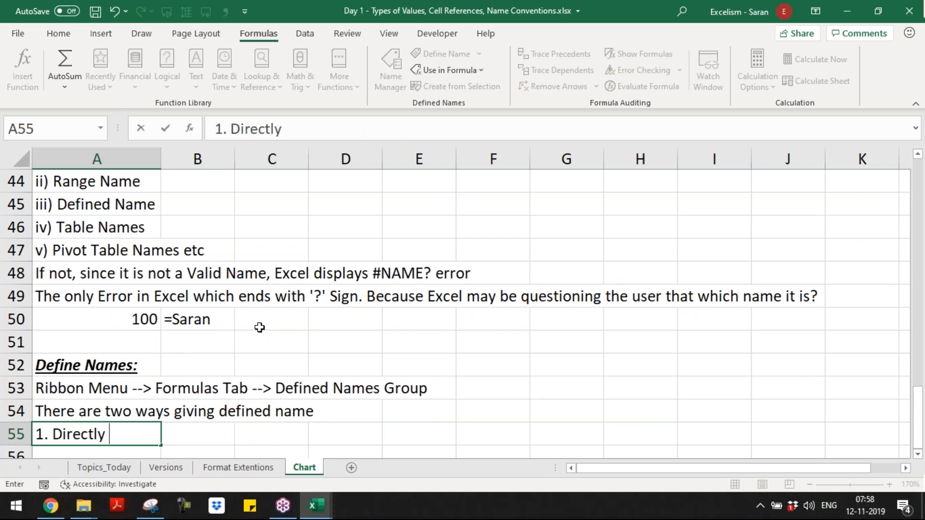
type("ct any ")
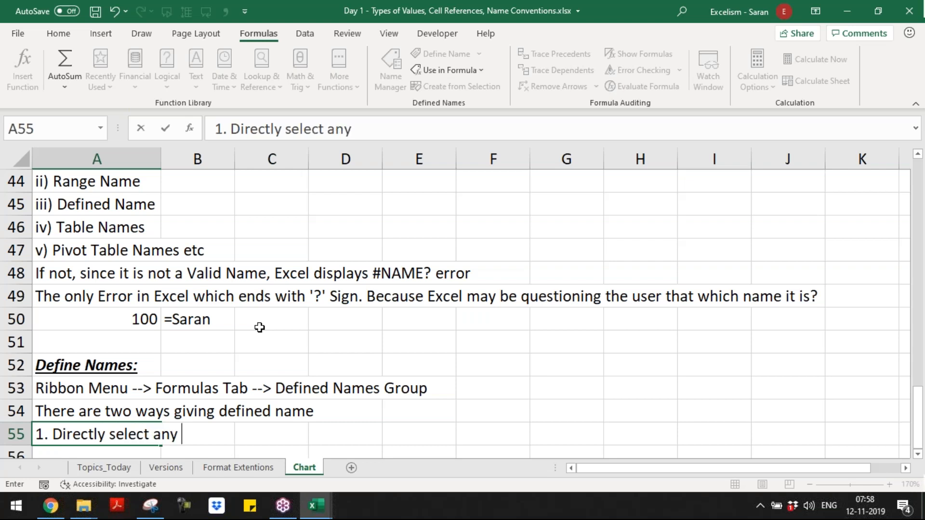
type("cel")
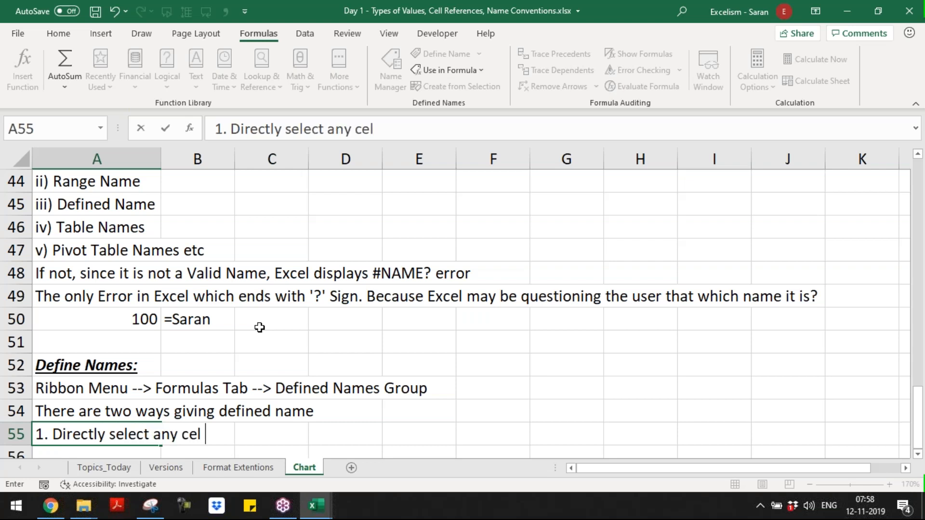
type("l or")
key("BackSpace")
key("BackSpace")
key("BackSpace")
type("l or r")
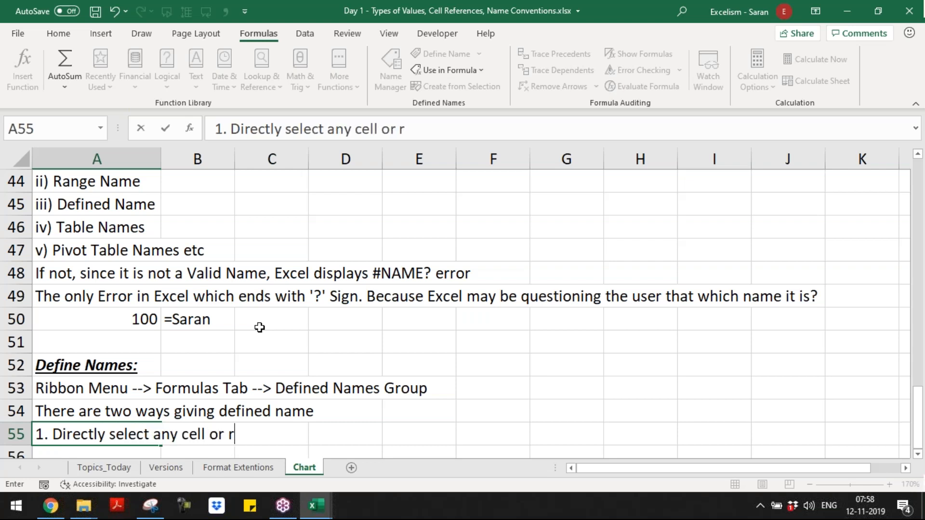
type("ange = T")
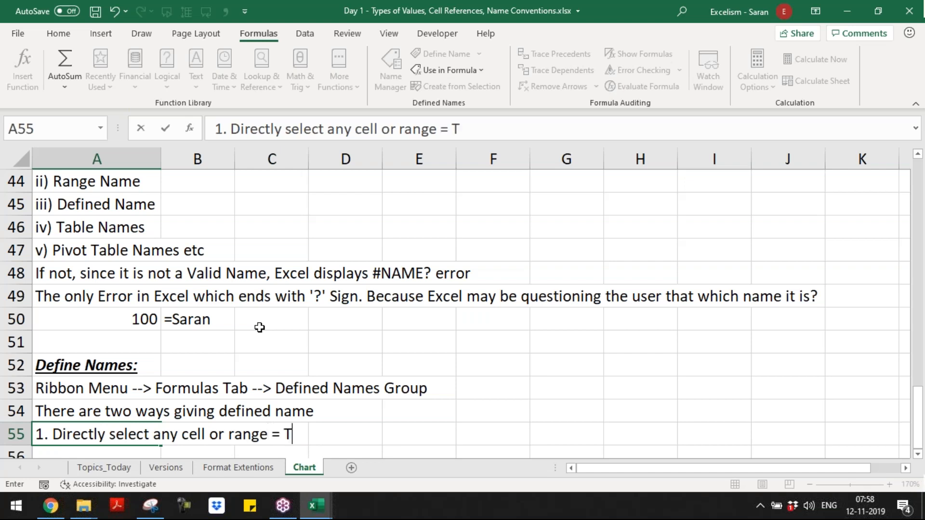
key("BackSpace")
key("BackSpace")
key("BackSpace")
key("BackSpace")
type("then type the d")
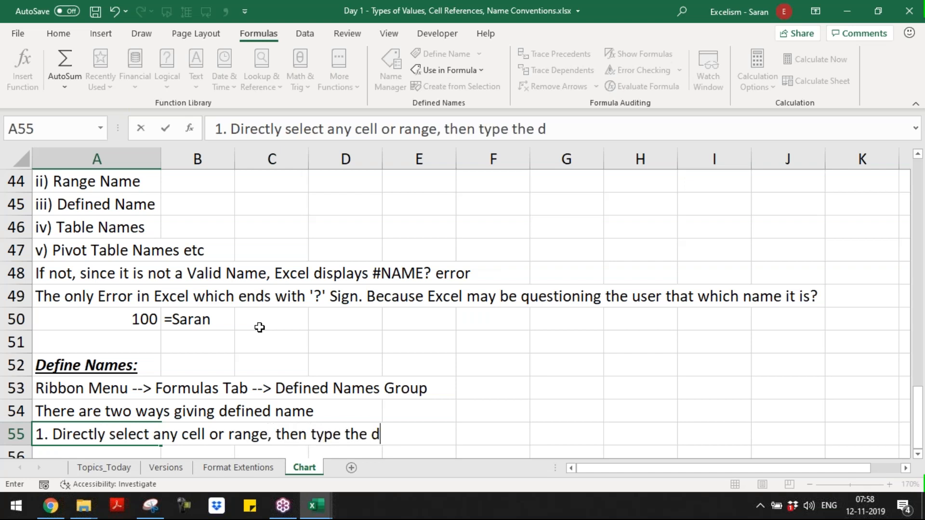
type("efined name in th")
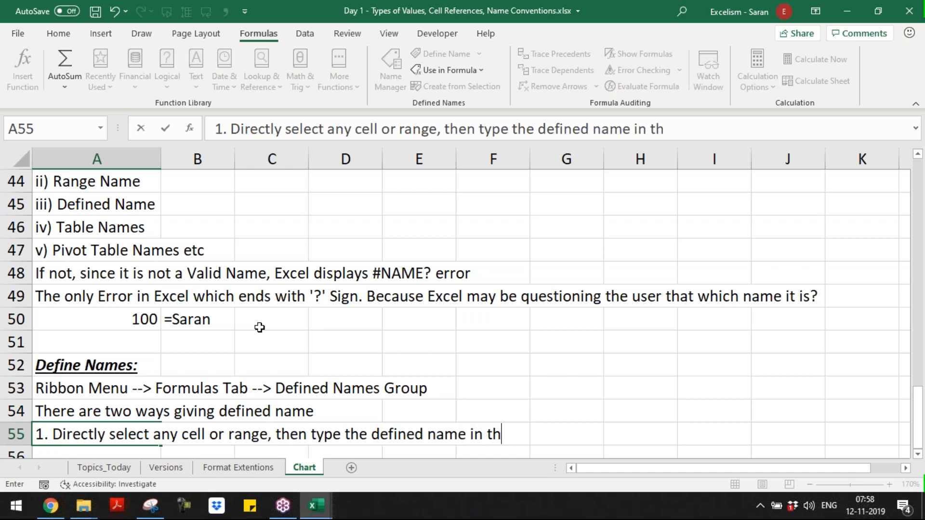
type("e name manager")
key("Return")
Step: Show the Name Box entry for cell A50 as the place for naming a cell directly
left_click(118, 303)
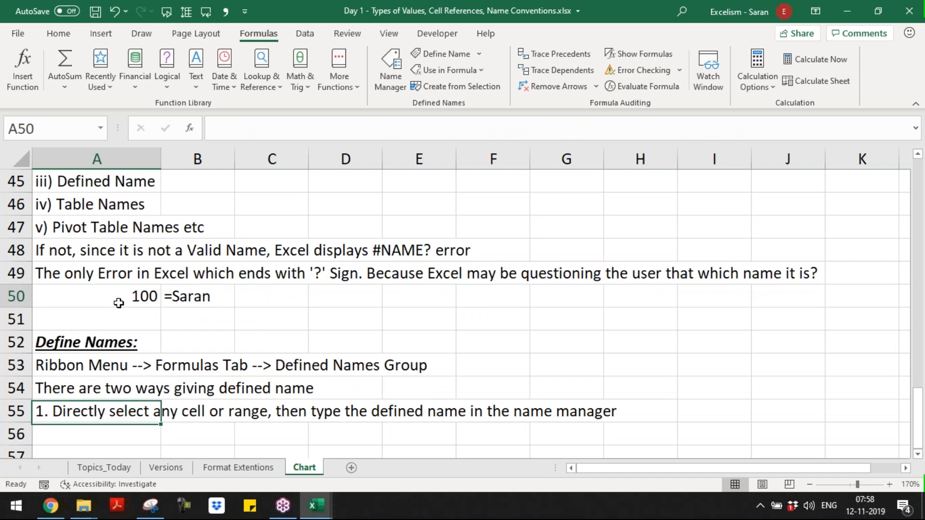
left_click(41, 126)
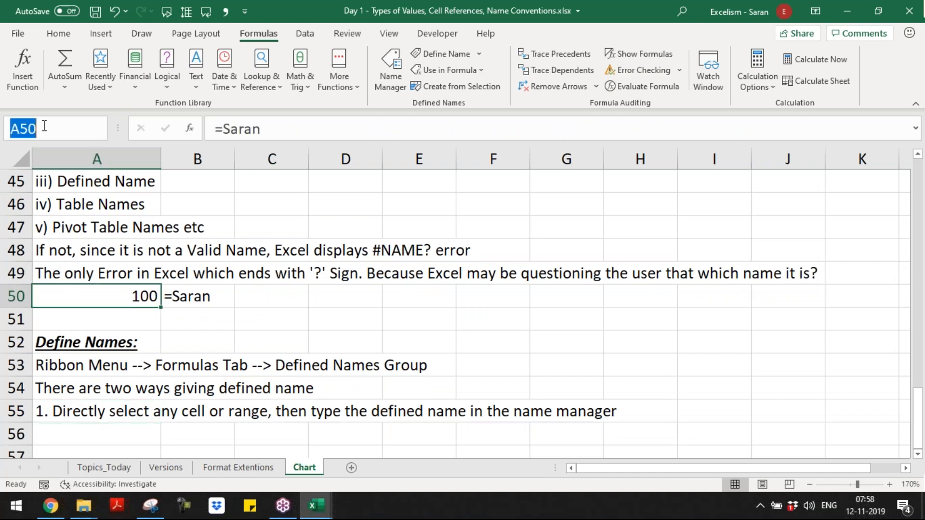
left_click(173, 297)
Step: Enter the second method in A56 as "2. Follow Defined name navigation, Click Defined Name"
left_click(104, 427)
type("2")
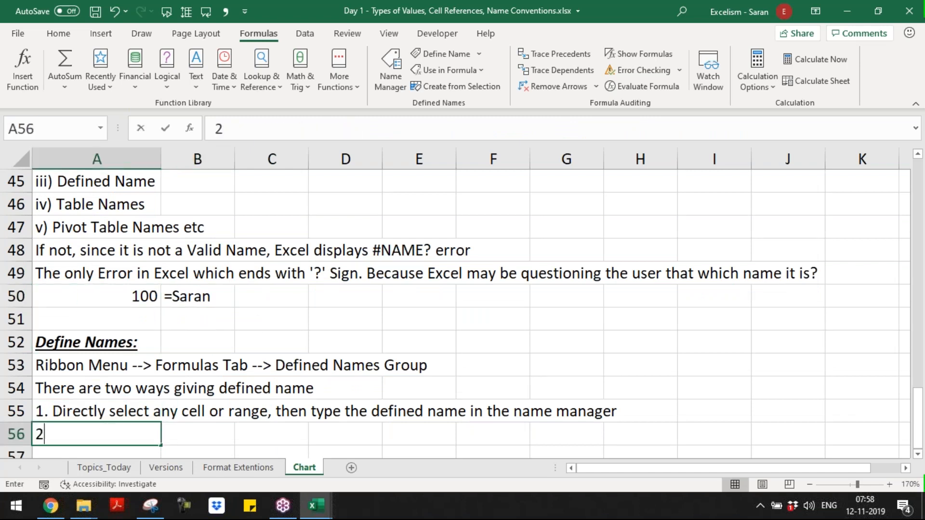
type(".")
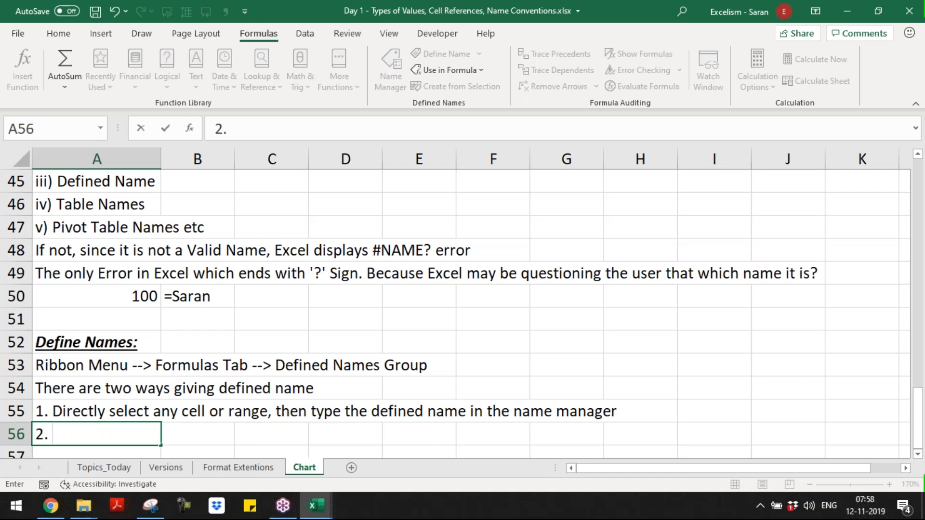
type(" Follow ")
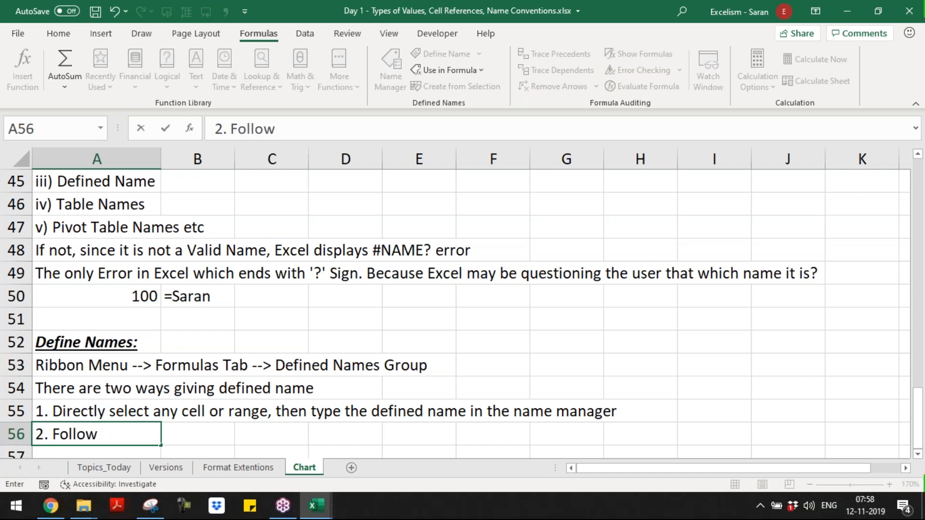
type("Defined name n")
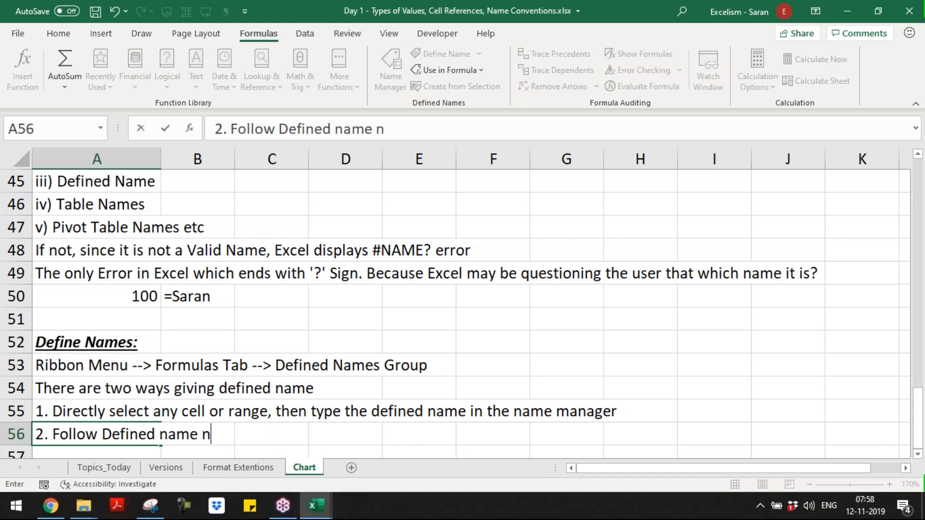
type("avigatin")
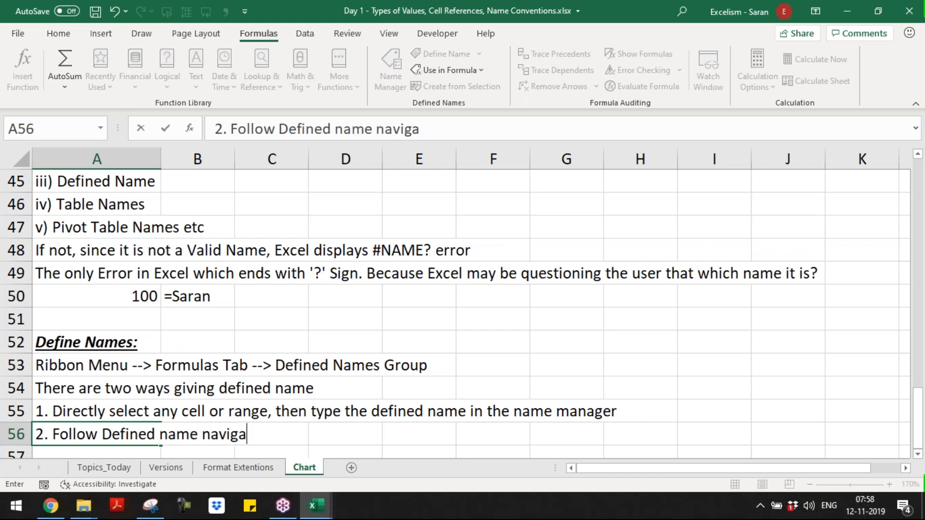
key("BackSpace")
type("on, ")
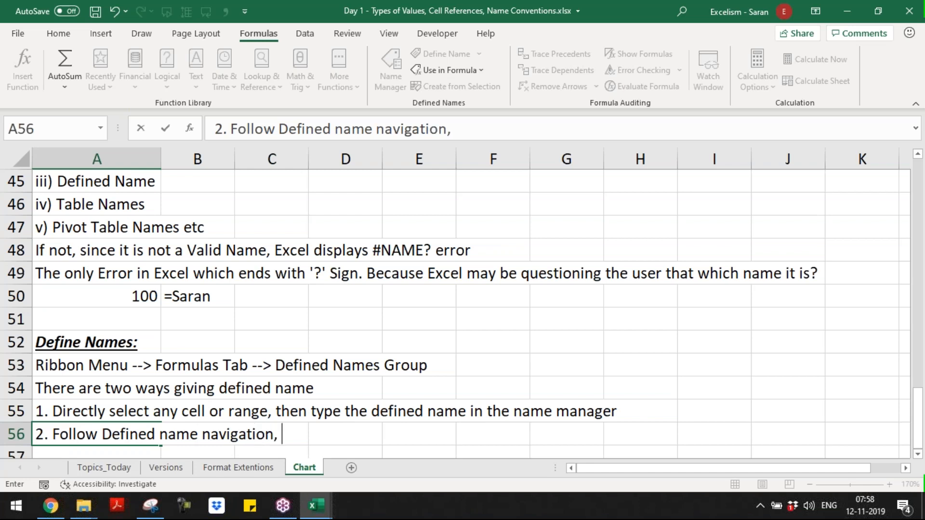
type("Clock D")
key("BackSpace")
key("BackSpace")
key("BackSpace")
key("BackSpace")
key("BackSpace")
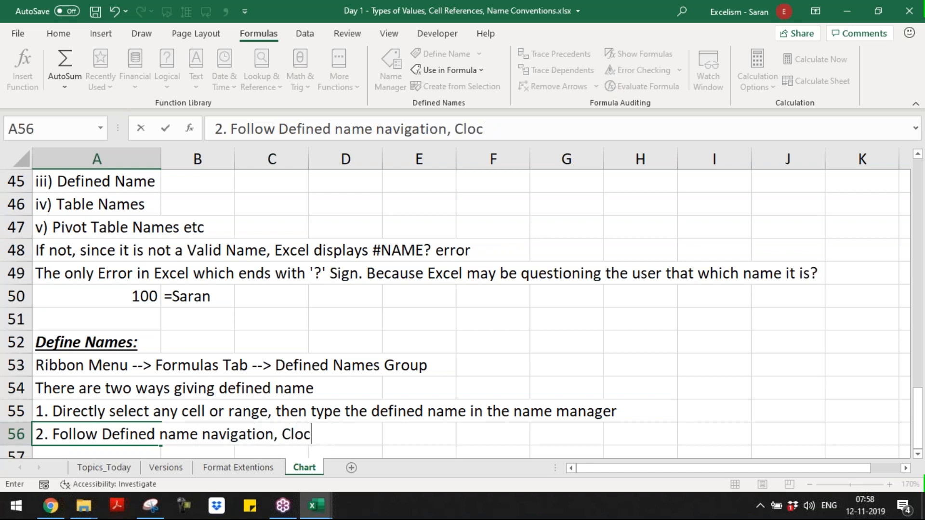
type("ick De ")
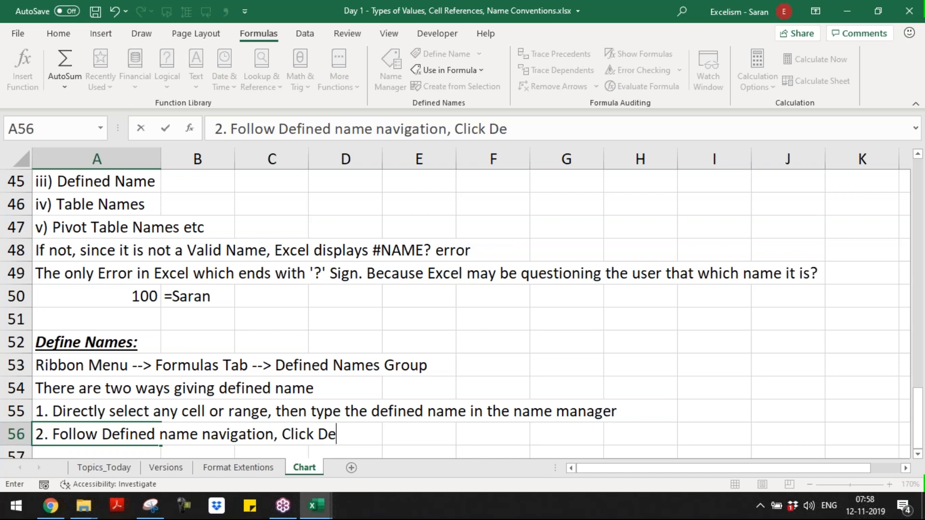
type("fined Name")
key("ctrl+Return")
key("Return")
Step: Open the New Name dialog for cell A57 and capture it as a rectangular snip with Snipping Tool
left_click(458, 52)
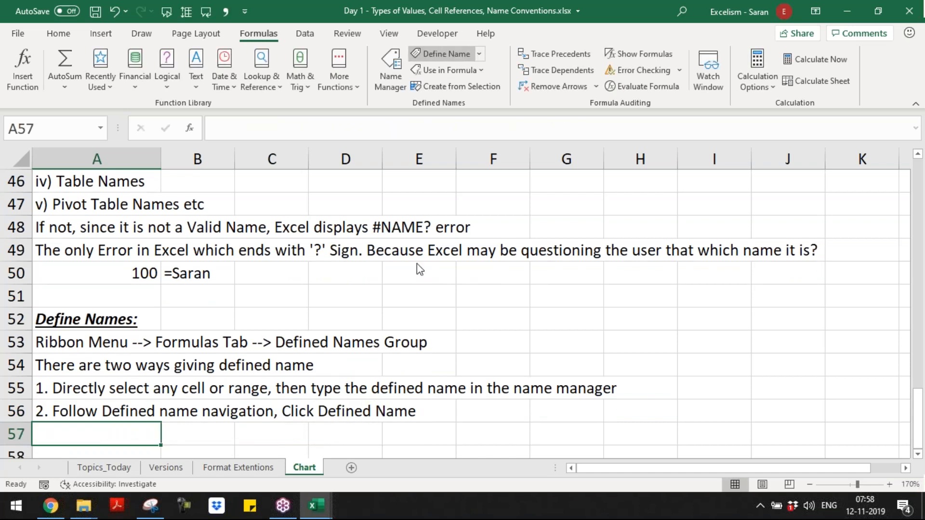
left_click(151, 504)
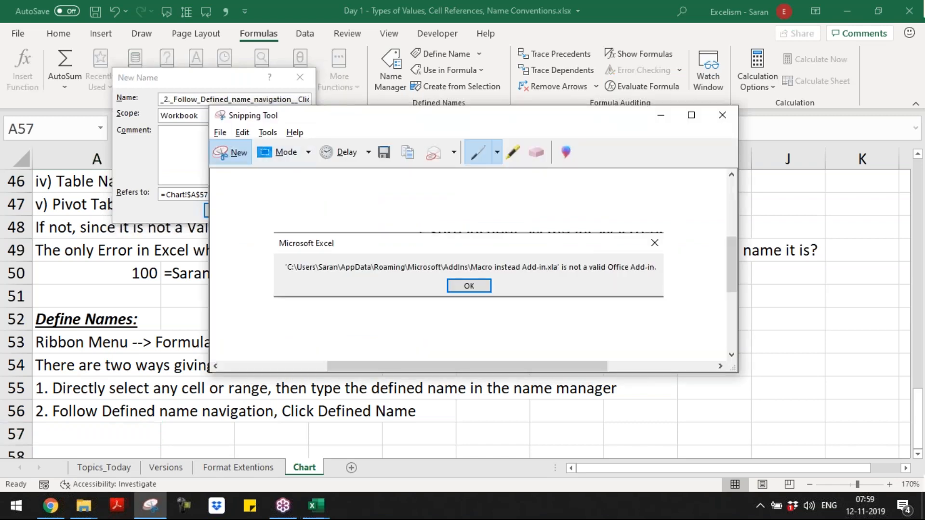
left_click(230, 152)
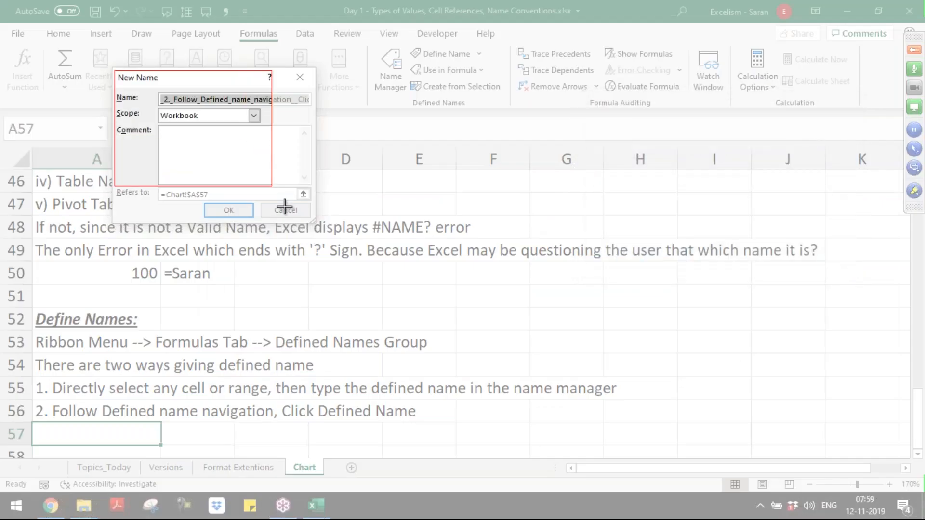
left_click_drag(284, 207, 314, 224)
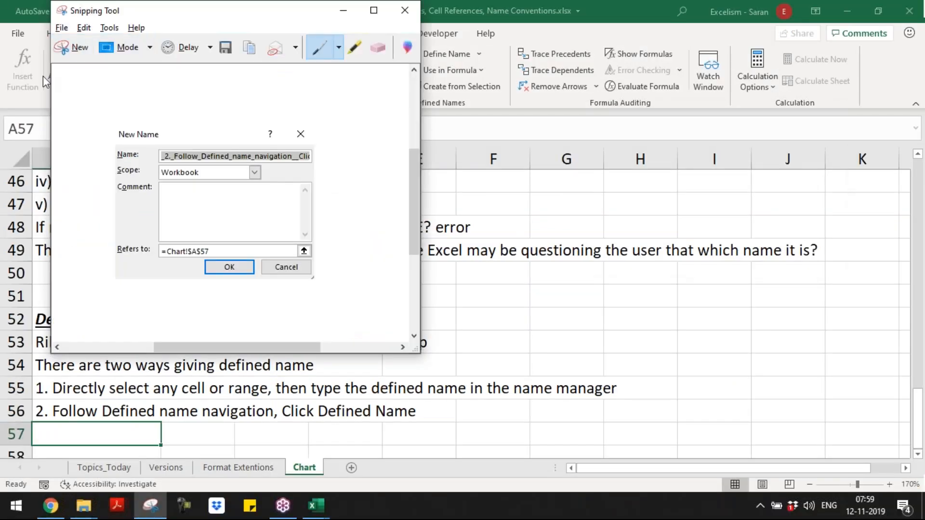
Step: Recapture the New Name dialog in a new snip that includes its full border
left_click(437, 46)
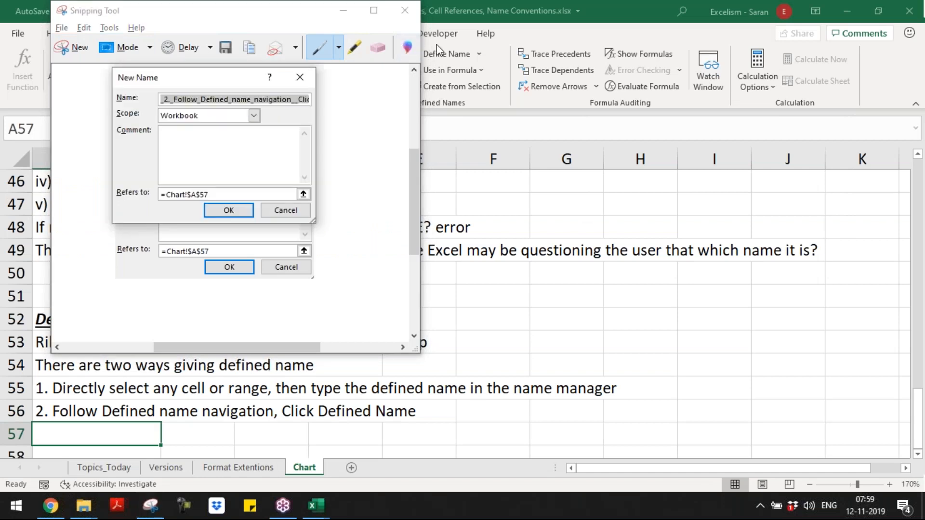
left_click(80, 48)
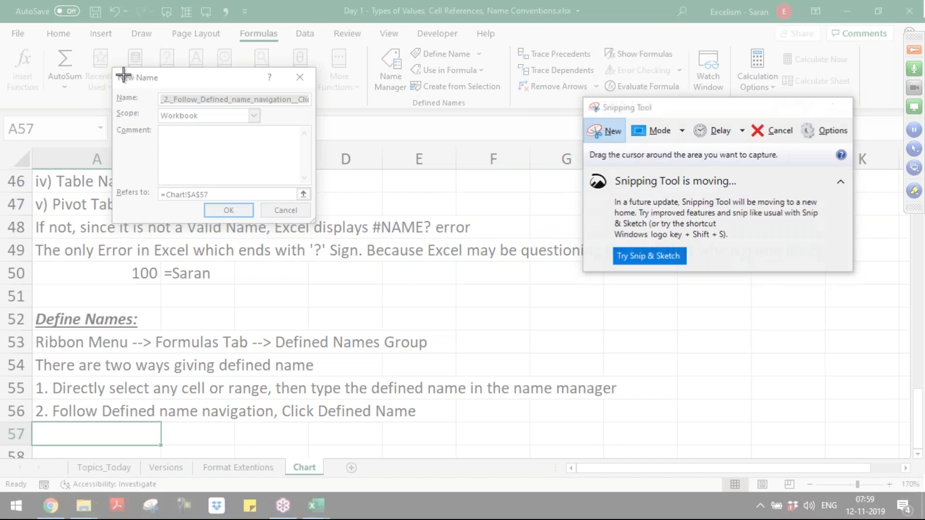
left_click(322, 227)
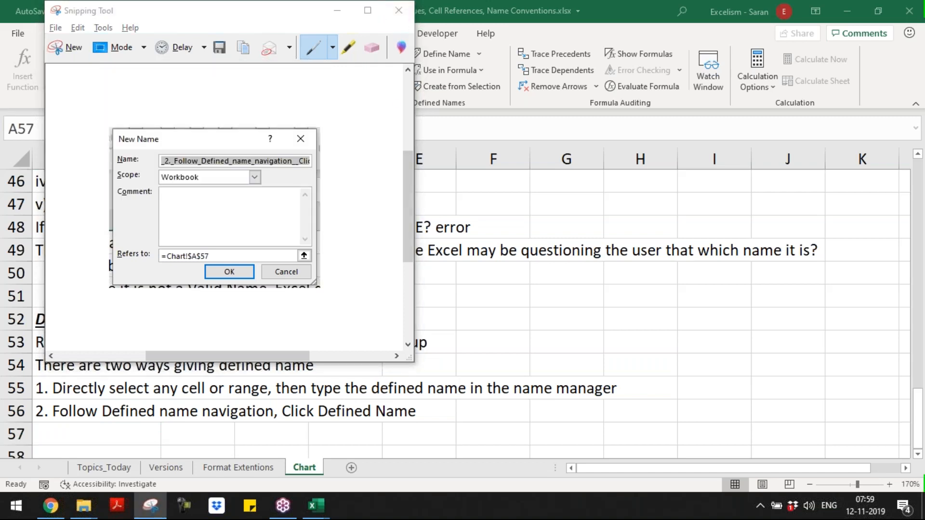
Step: Return to the Day 1 workbook, cancel the New Name dialog, and paste the snip at A57
key("alt+Tab")
key("Escape")
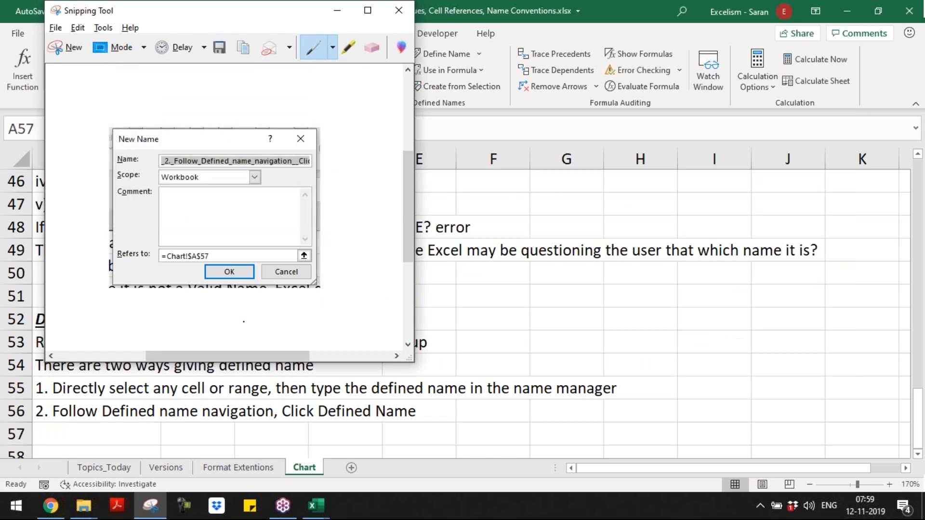
left_click(126, 441)
key("ctrl+v")
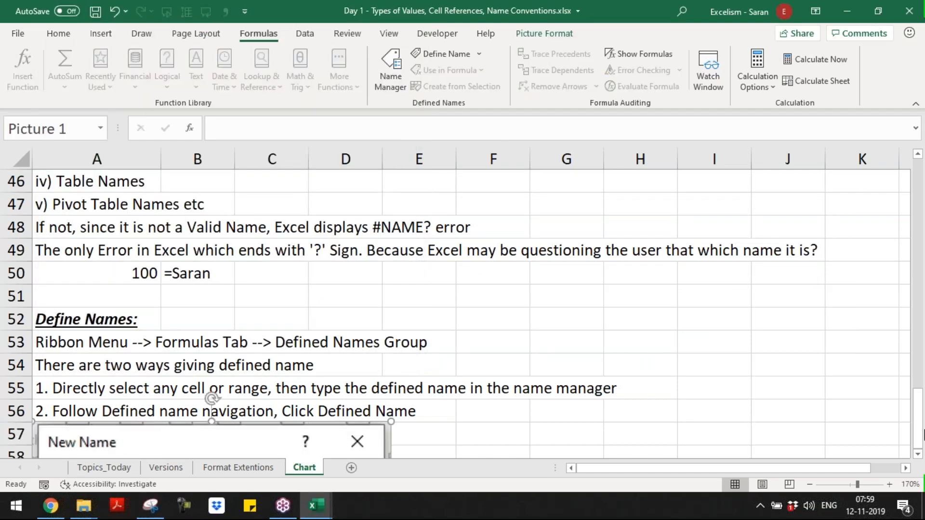
Step: Shrink the pasted New Name picture to about columns A to D and place it directly below the row 56 note
left_click(918, 454)
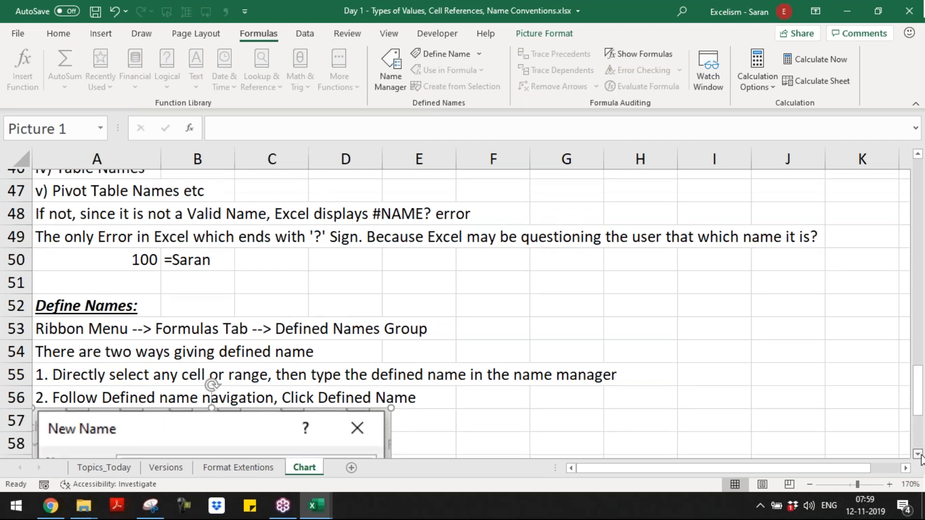
left_click(920, 455)
left_click_drag(391, 192, 320, 249)
left_click_drag(194, 289, 193, 239)
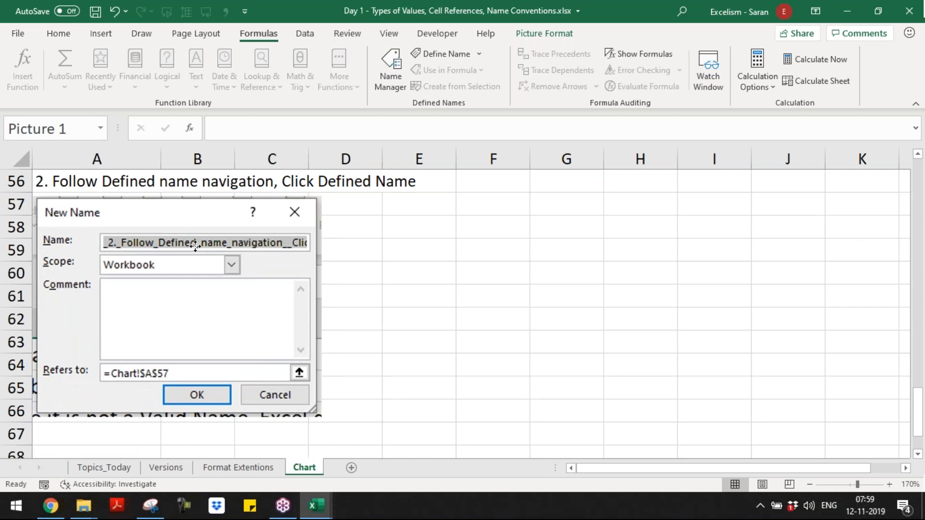
Step: Shrink the New Name picture to fit rows 57 to 62, and open and dismiss the New Name dialog
left_click_drag(321, 416, 207, 289)
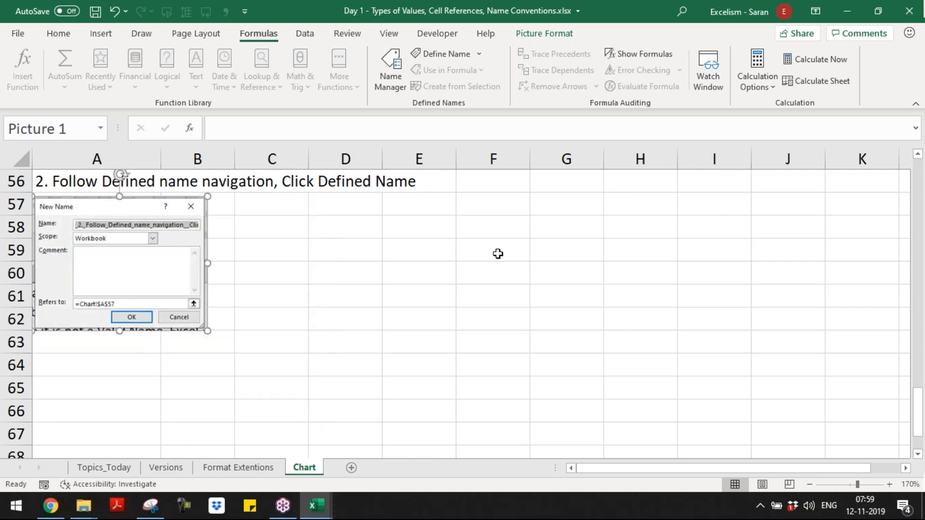
left_click(446, 53)
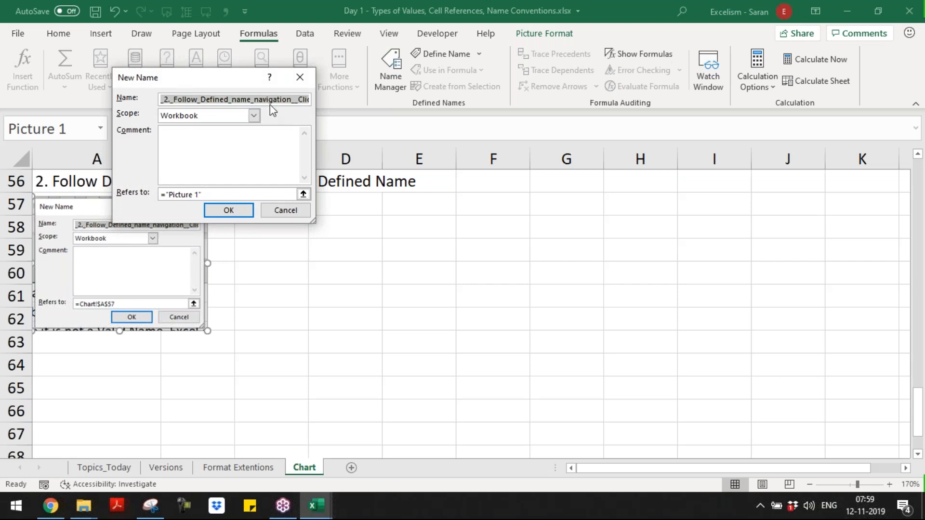
left_click(305, 77)
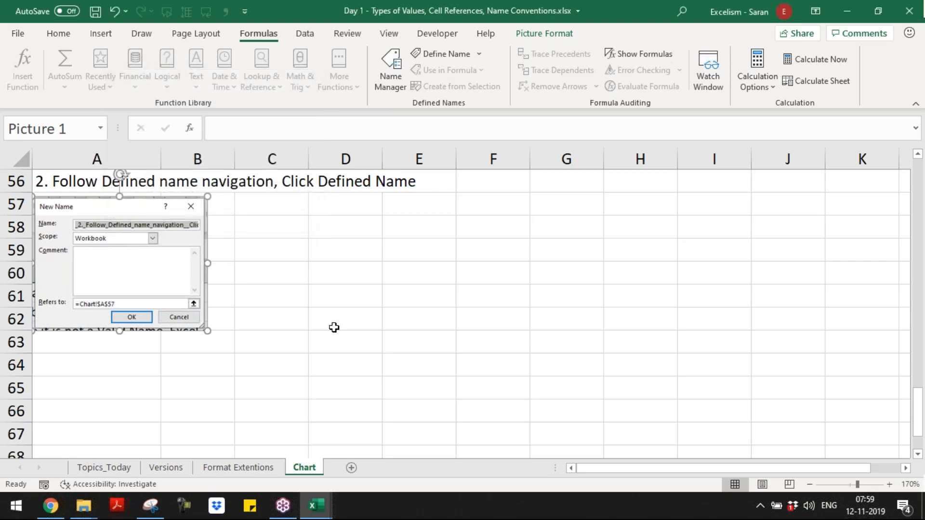
Step: Paste the list of all defined names with their references into the sheet starting at C57
left_click(291, 212)
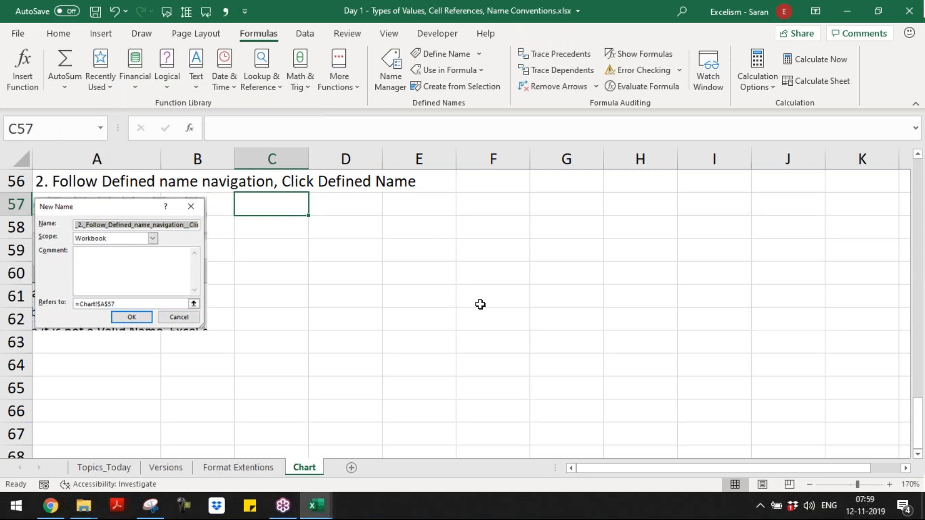
type("=")
key("Escape")
left_click(385, 90)
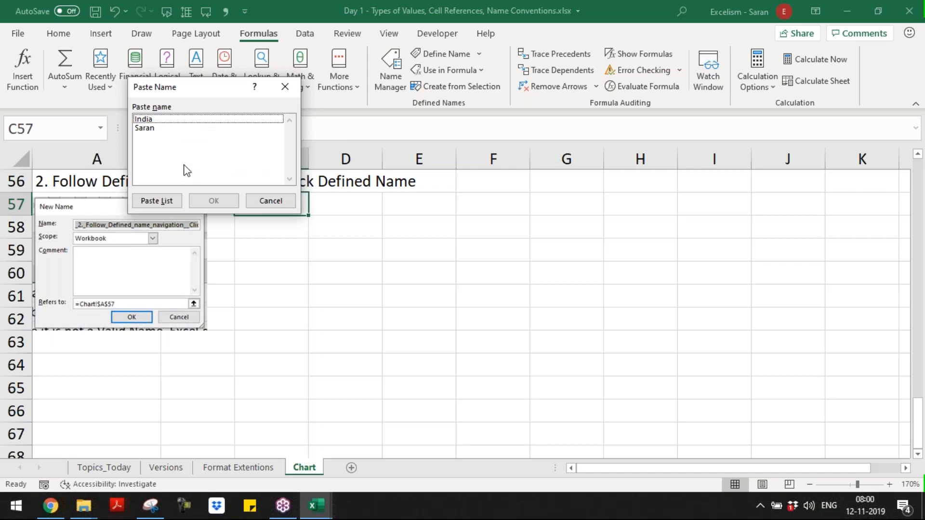
left_click(174, 203)
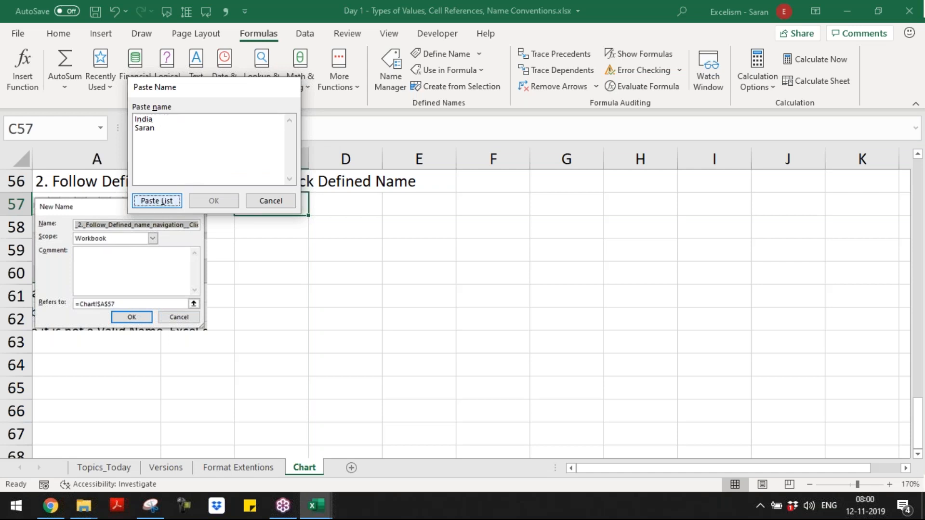
left_click(297, 207)
left_click(297, 225)
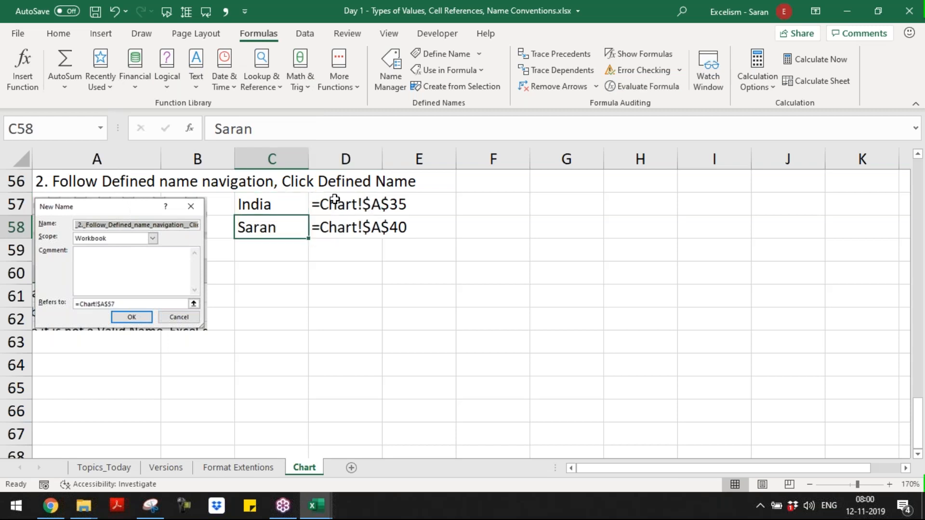
Step: Clear the pasted list of defined names from C57:D58
left_click(335, 201)
left_click(337, 223)
left_click_drag(307, 208, 330, 224)
left_click(293, 208)
key("Delete")
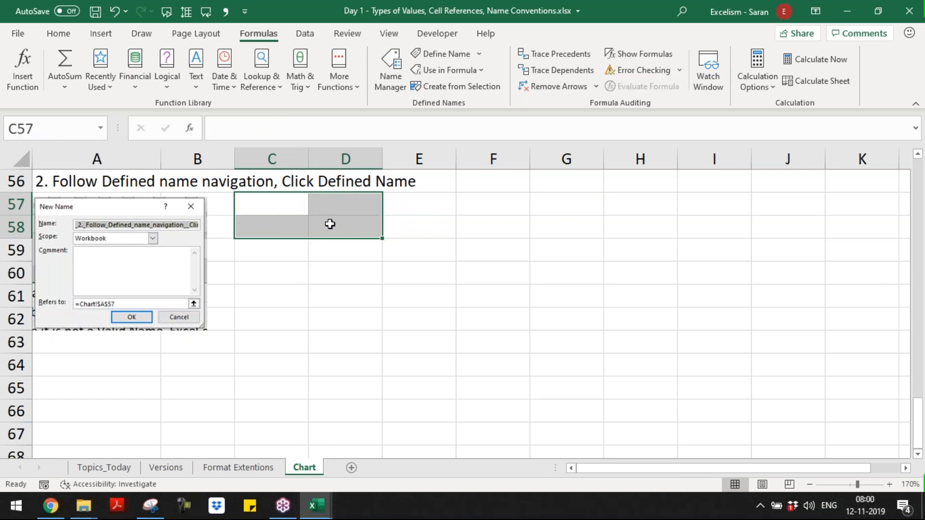
Step: Shrink the New Name picture slightly more so that it ends within row 62, and select cell A63
key("Left")
key("Left")
key("alt+Tab")
key("alt+Tab")
key("Down")
key("Down")
key("Down")
key("Down")
key("Down")
key("Down")
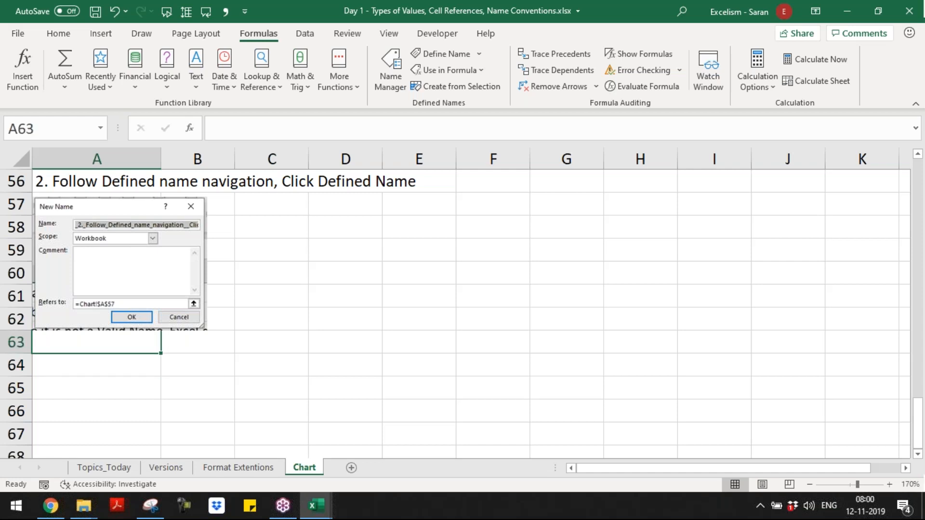
left_click(169, 286)
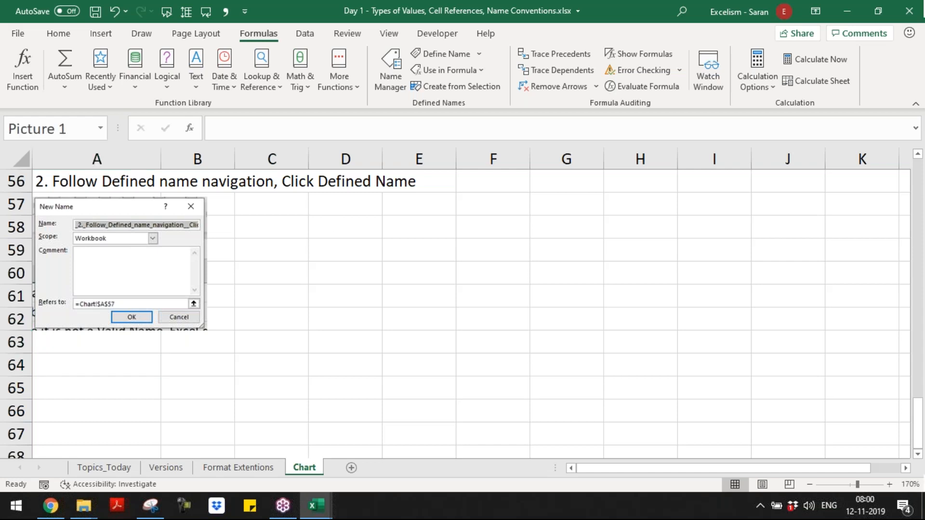
left_click_drag(207, 330, 198, 323)
left_click(141, 342)
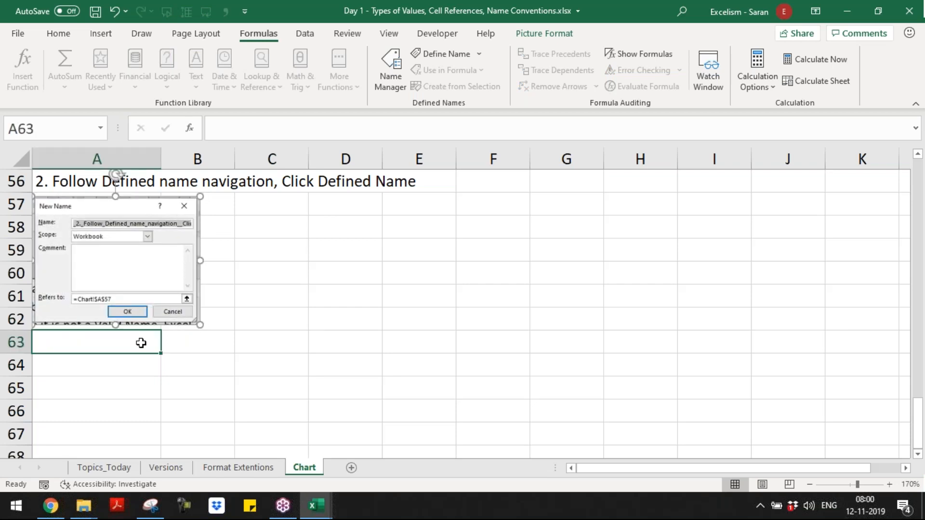
Step: Review the existing notes on the Chart sheet, from the Formula section at row 27 down to the Define Names section at row 52
scroll(141, 343, "up", 2)
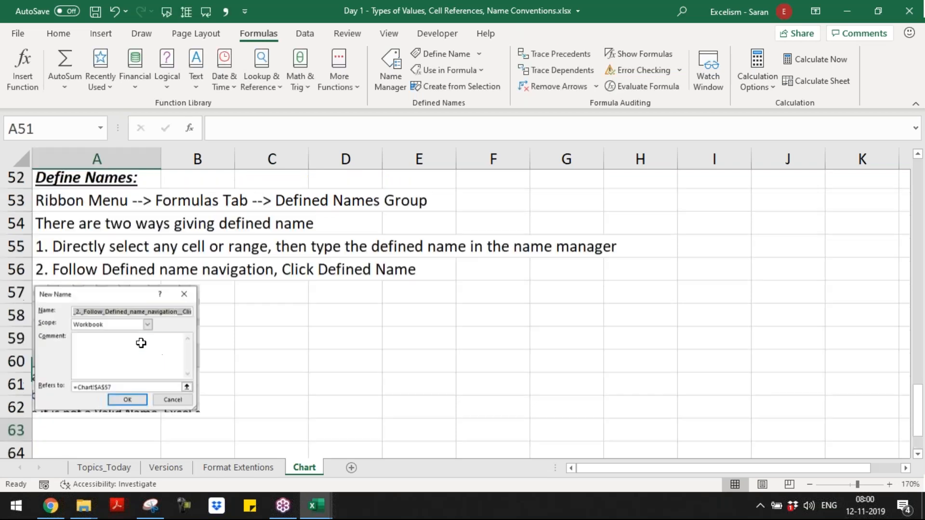
scroll(141, 343, "up", 7)
left_click(140, 342)
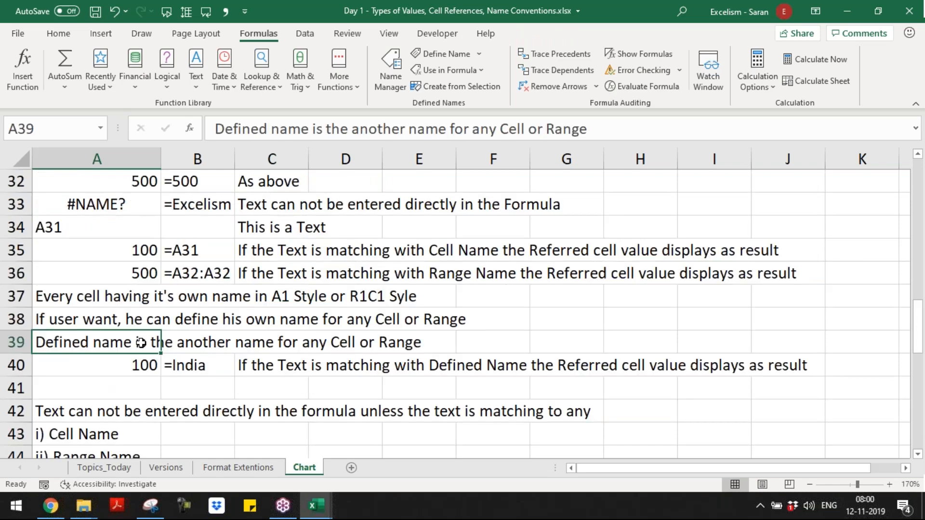
scroll(141, 343, "up", 4)
left_click(141, 343)
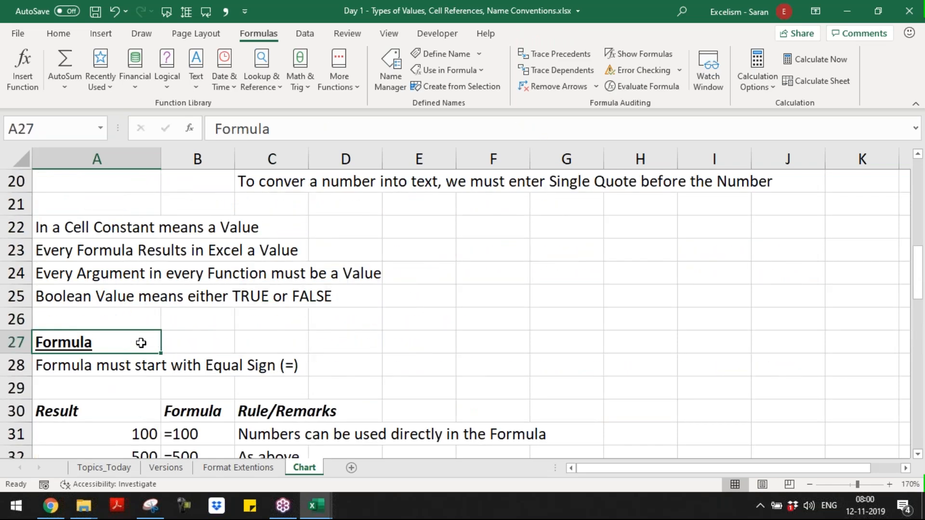
scroll(141, 343, "up", 1)
scroll(141, 343, "down", 1)
key("Down")
key("Down")
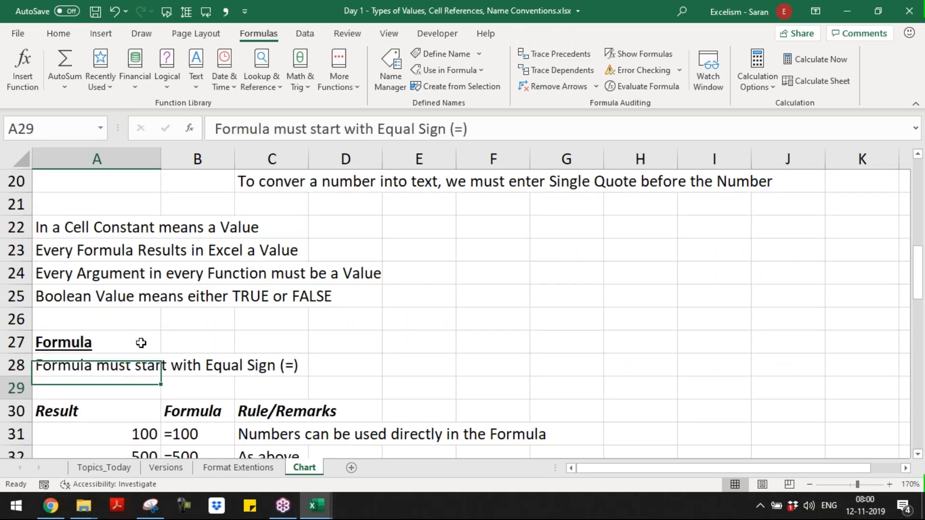
key("Down")
key("Down")
key("Down")
key("Down")
key("Down")
key("Down")
key("Down")
key("Down")
key("Down")
key("Down")
key("Down")
key("Up")
key("Up")
key("Up")
key("Up")
key("Up")
key("Up")
key("Up")
key("Up")
key("Up")
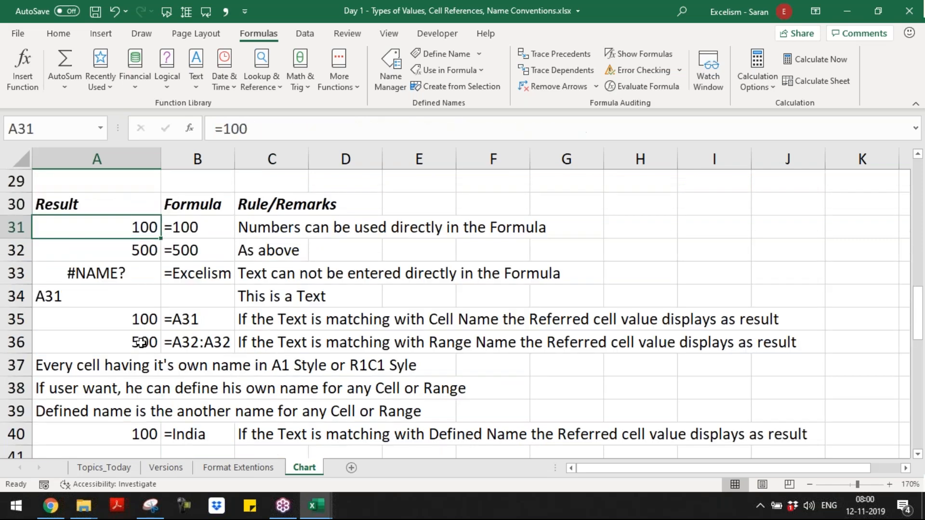
key("Down")
key("Down")
key("Down")
key("Down")
key("Down")
key("Down")
key("Down")
key("Down")
key("Down")
key("Down")
key("Down")
key("Down")
key("Down")
key("Down")
key("Down")
key("Down")
key("Down")
key("Down")
key("Down")
key("Down")
key("Down")
key("Down")
key("Down")
key("Down")
key("Down")
key("Down")
key("Down")
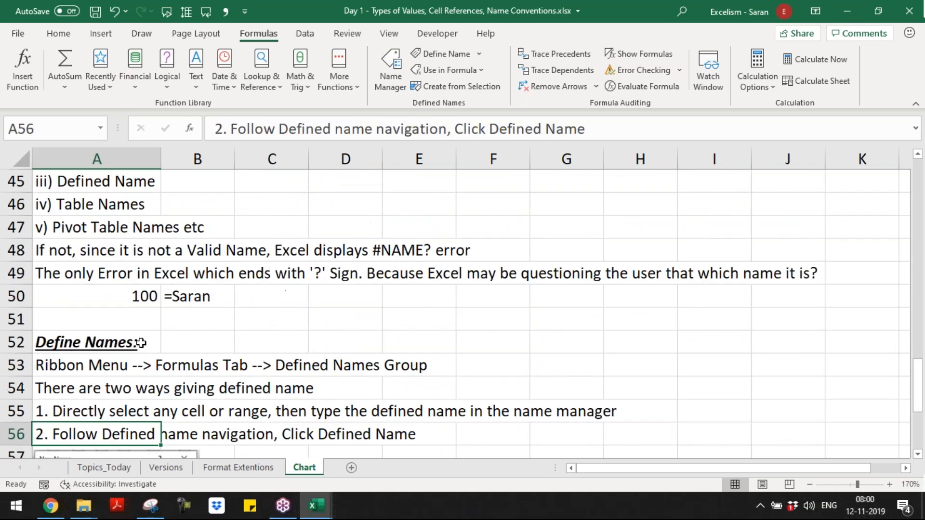
key("Down")
key("Down")
key("Down")
key("Down")
key("Down")
key("Down")
key("Down")
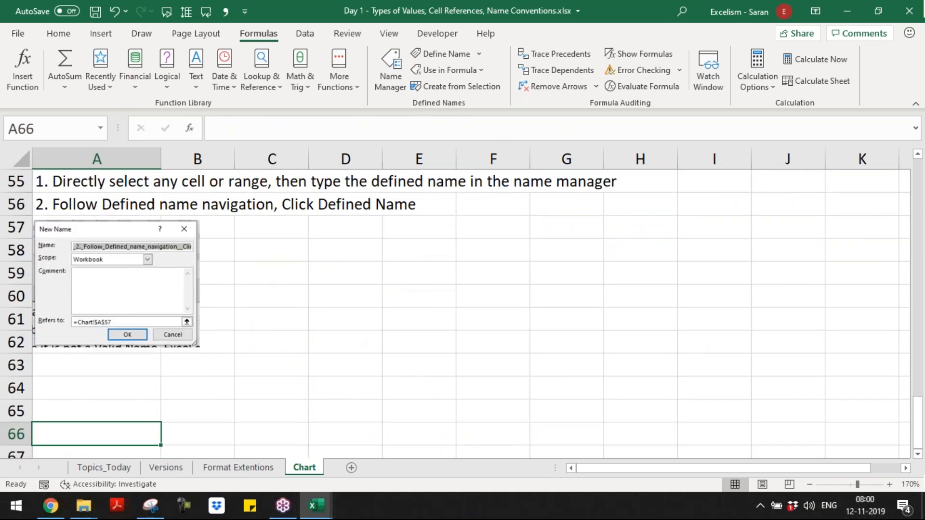
Step: Enter in A64 'If user would like to enter Text as a Constant, then Text has to be covered in Double Quotes (" ")'
key("Up")
key("Up")
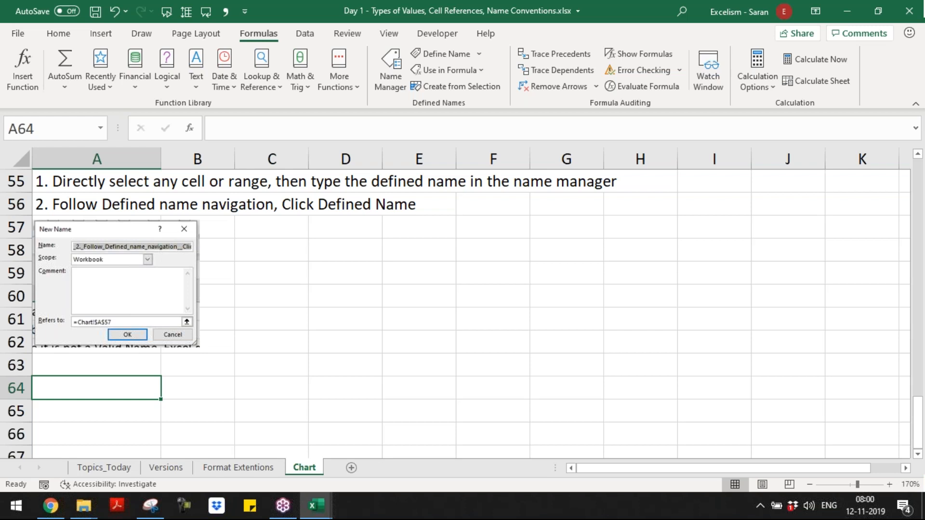
type("I")
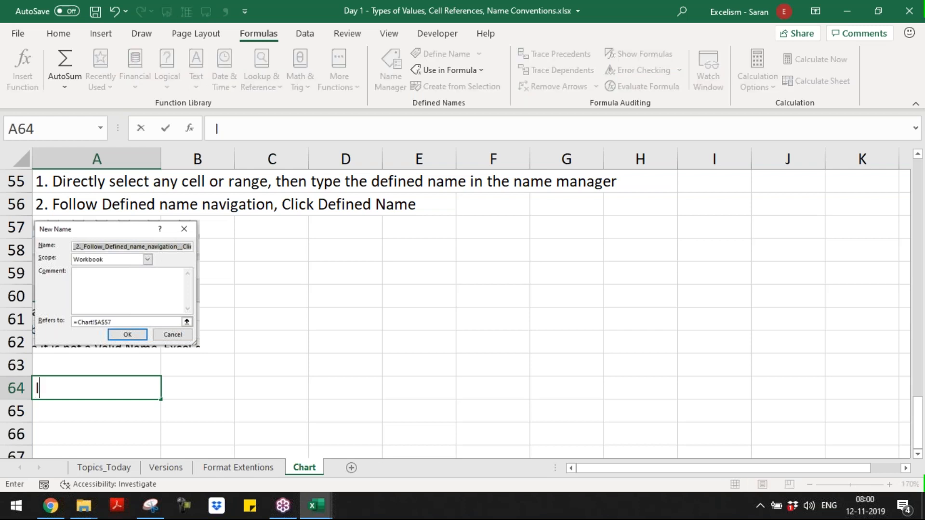
type("f user would lik")
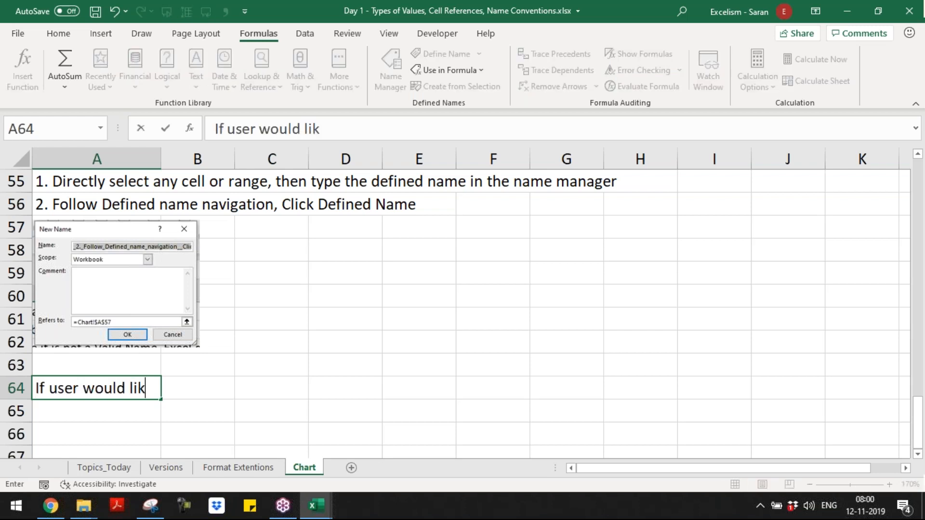
type("e to enter t")
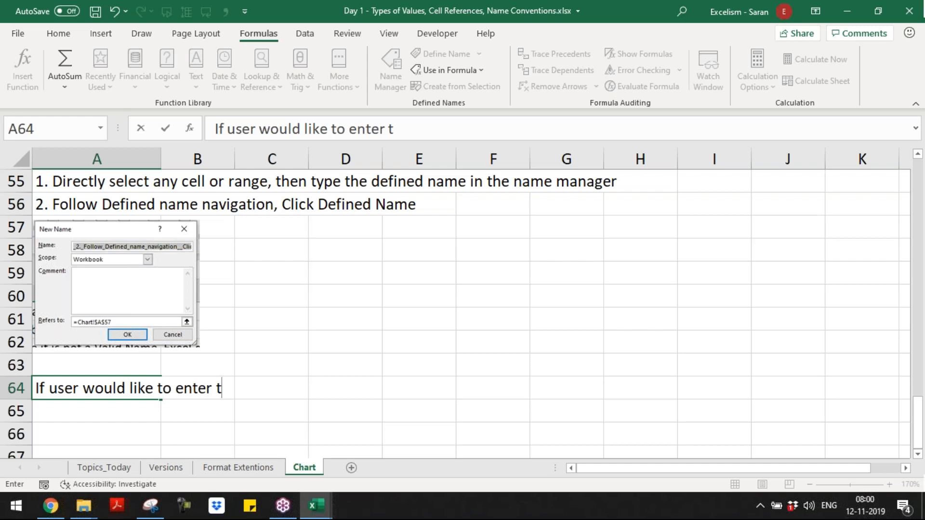
key("BackSpace")
type("Text as a Cons")
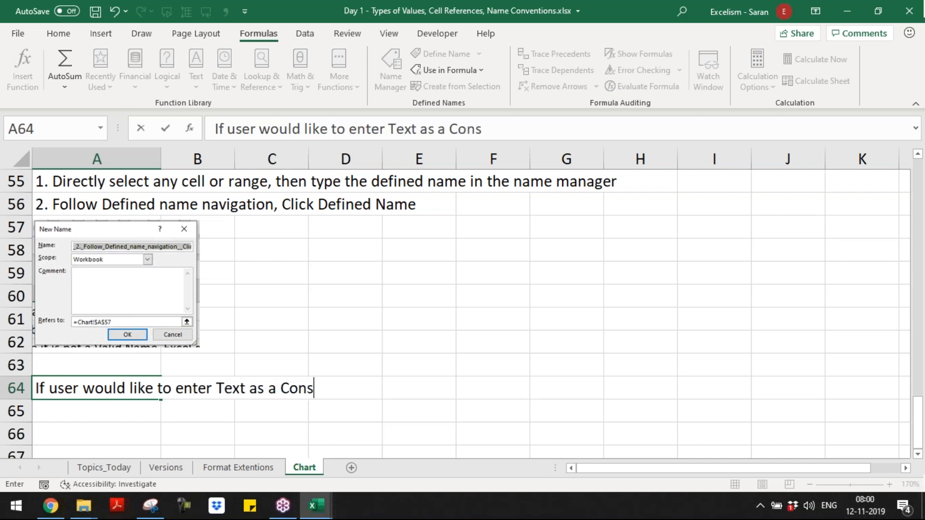
type("tant, then")
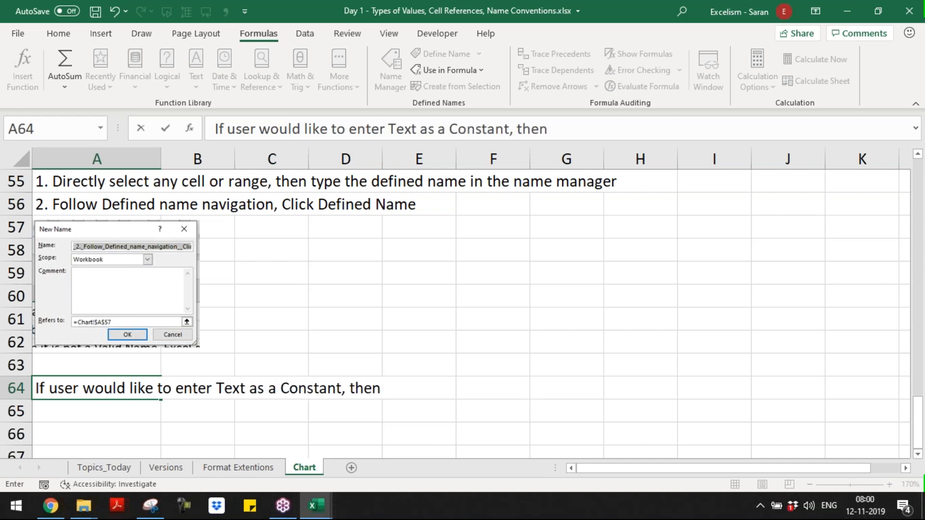
type(" Text ")
type("has t")
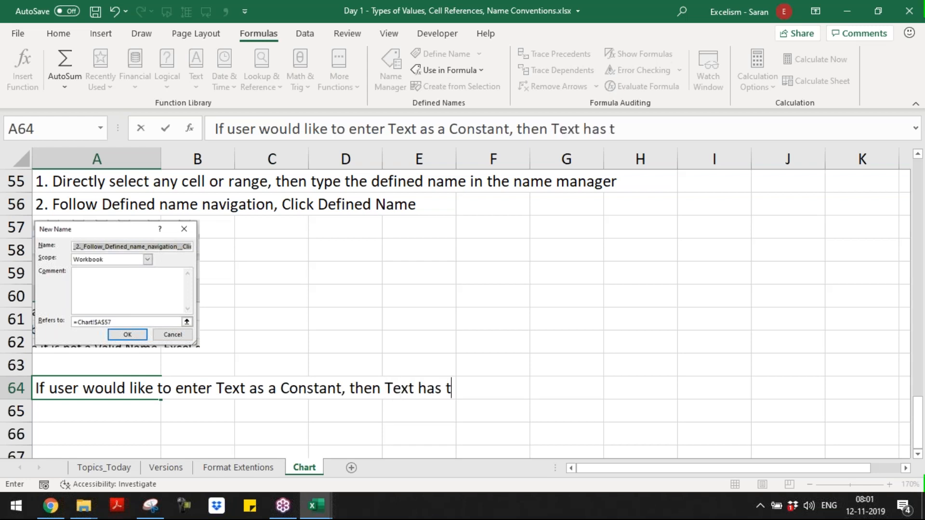
type("o be covered in ")
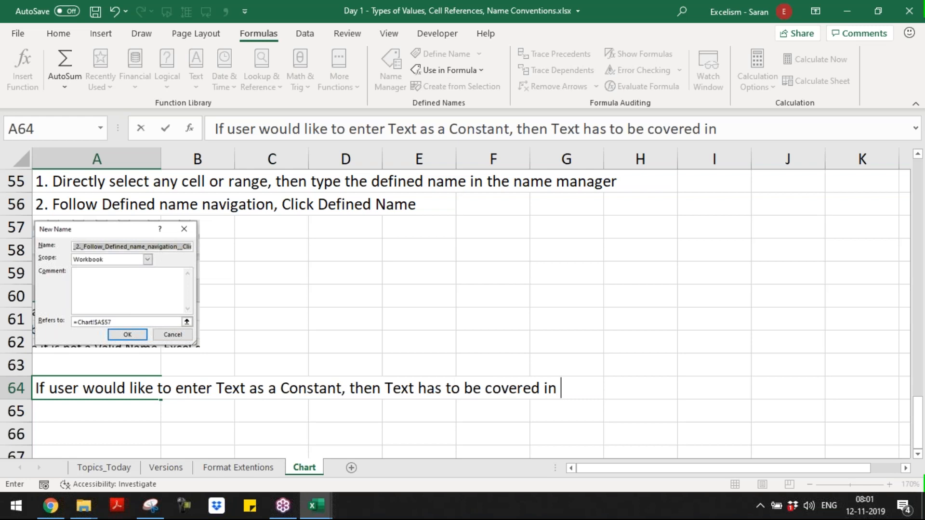
type("Double")
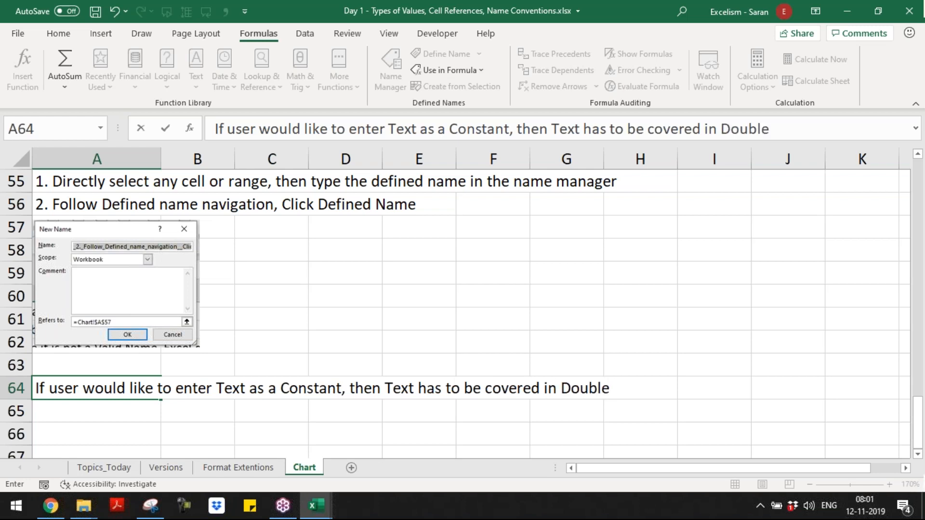
type(" Qut")
key("BackSpace")
type("otes")
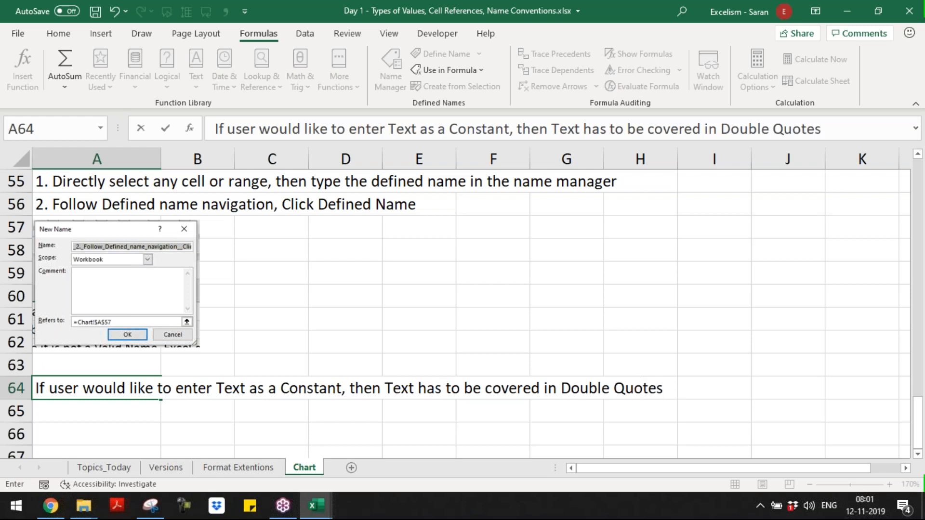
type(" (\" \")")
key("Return")
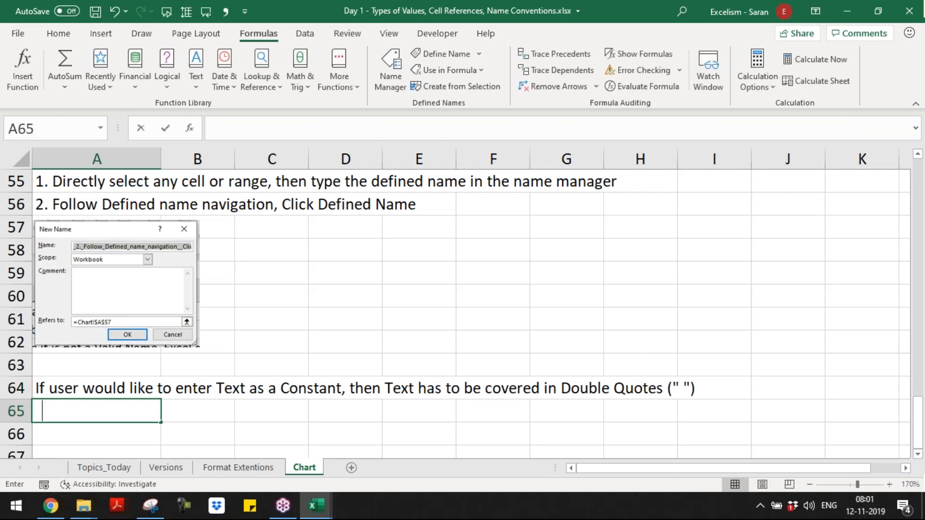
Step: Add a note in A65 that the sample first name in double quotes means that name as "Text as per Excel Formula"
type("\"Saran")
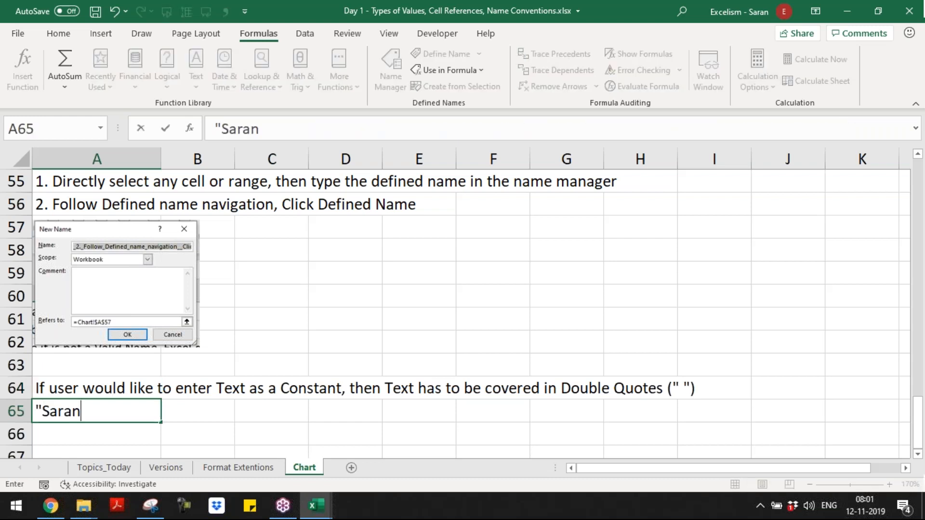
type("\" means Saan")
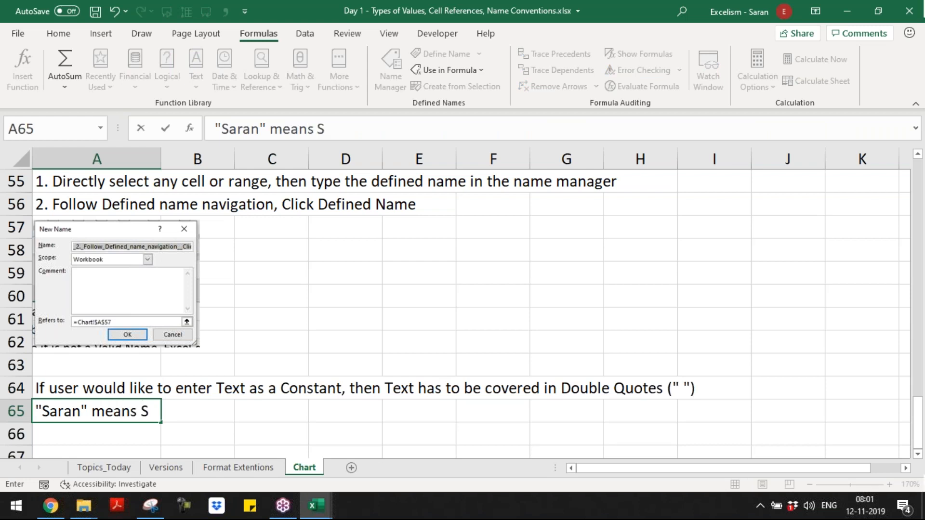
key("BackSpace")
key("BackSpace")
type("ran T")
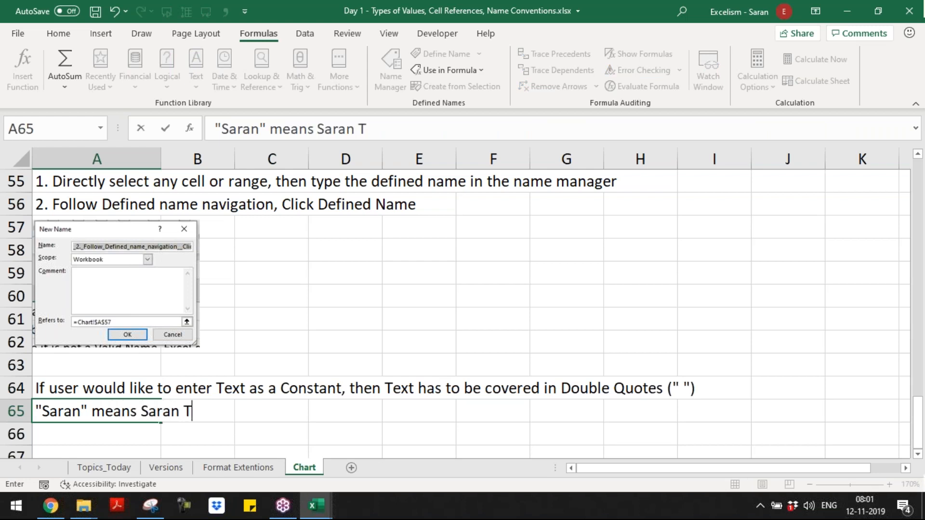
type("ext as ")
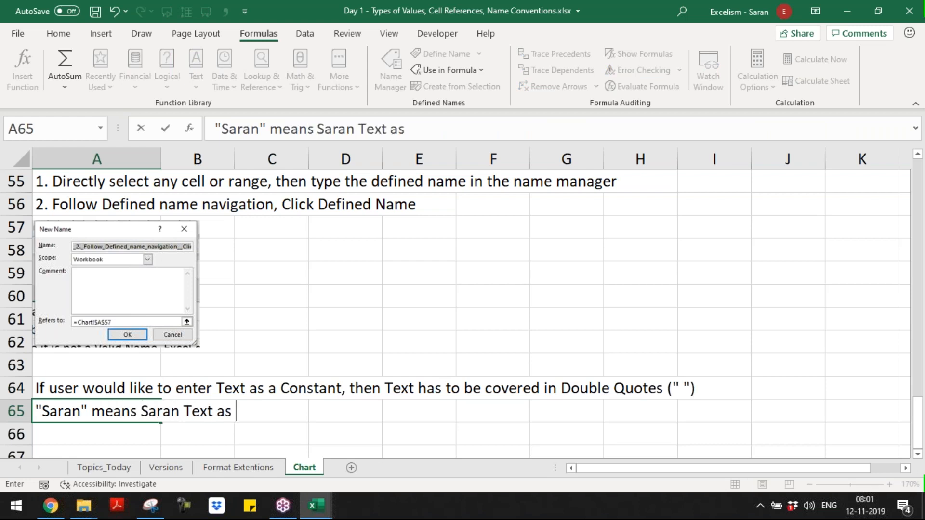
type("per R")
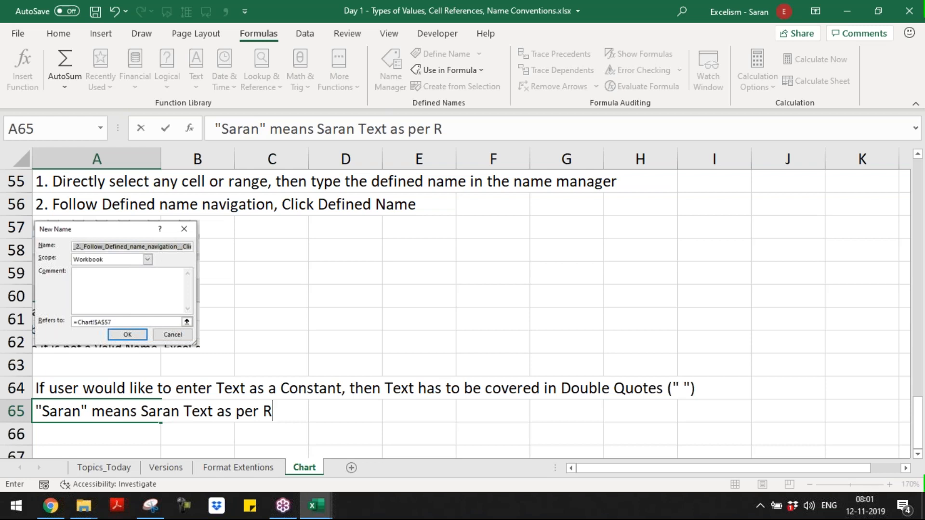
key("BackSpace")
type("Excel Formula")
key("Return")
Step: Enter the text constant formula ="Excelism" in A66 as an example of text in double quotes
key("ctrl+Down")
key("ctrl+Up")
key("Down")
type("=\"E")
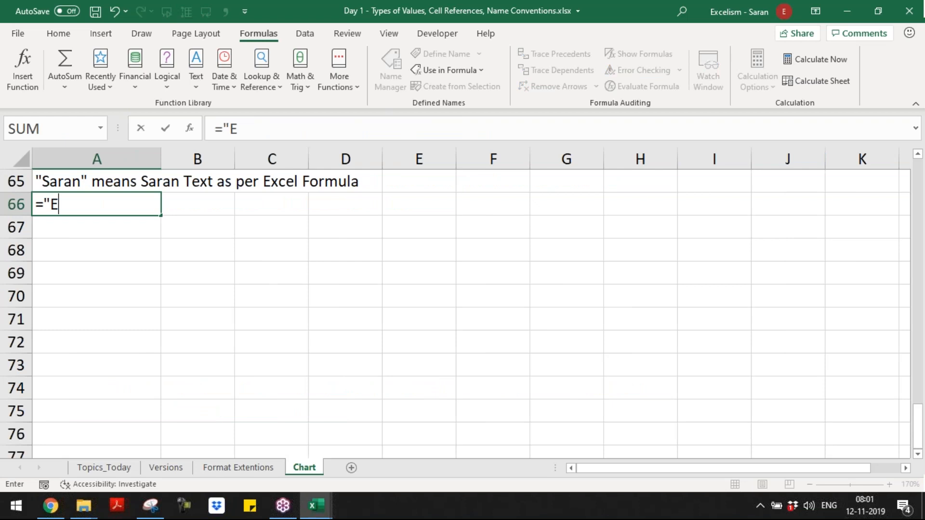
type("xcelism\"")
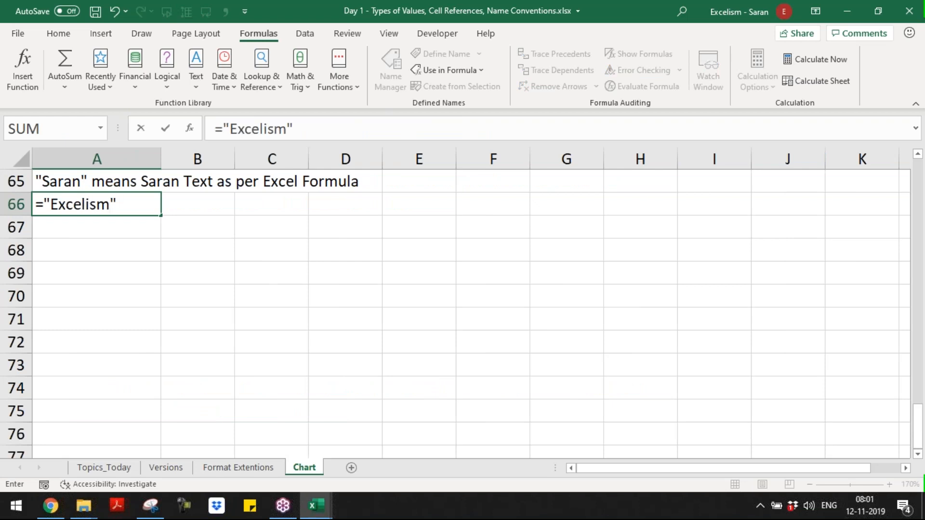
key("Tab")
Step: Copy the FORMULATEXT formula from the earlier examples in column B into B66 to display the formula of A66
key("Left")
key("Right")
key("Up")
key("ctrl+Up")
key("ctrl+Up")
key("ctrl+c")
key("ctrl+Down")
key("ctrl+Down")
key("ctrl+Up")
key("Down")
key("Down")
key("Down")
key("Down")
key("Down")
key("Down")
key("Down")
key("Down")
key("Down")
key("Down")
key("Down")
key("Down")
key("Down")
key("Down")
key("Down")
key("Down")
key("Down")
key("Down")
key("Down")
key("Down")
key("Down")
key("Up")
key("Up")
key("Up")
key("Up")
key("Up")
key("Up")
key("Up")
key("Up")
key("Up")
key("Up")
key("Down")
key("Down")
key("Return")
Step: Enter a second text constant formula in A67, an equal sign followed by a sample first name in double quotes
key("Down")
key("Left")
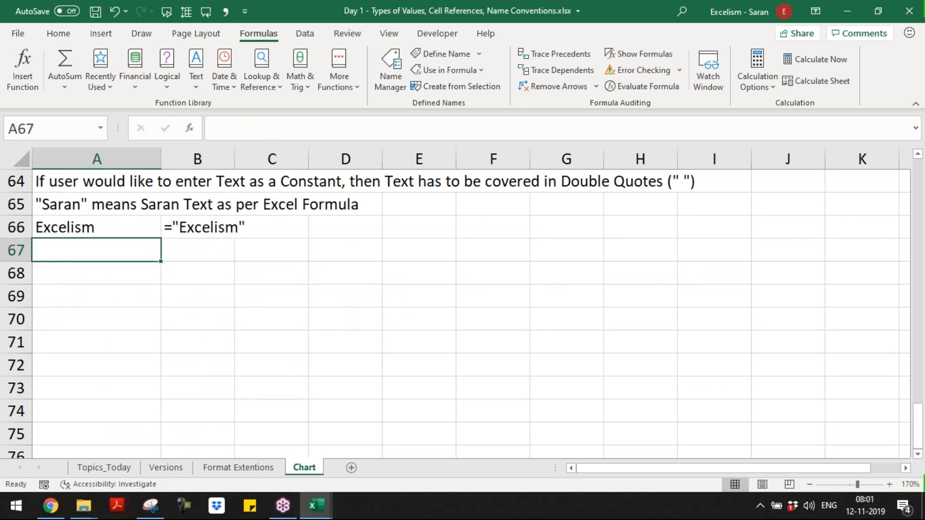
type("=")
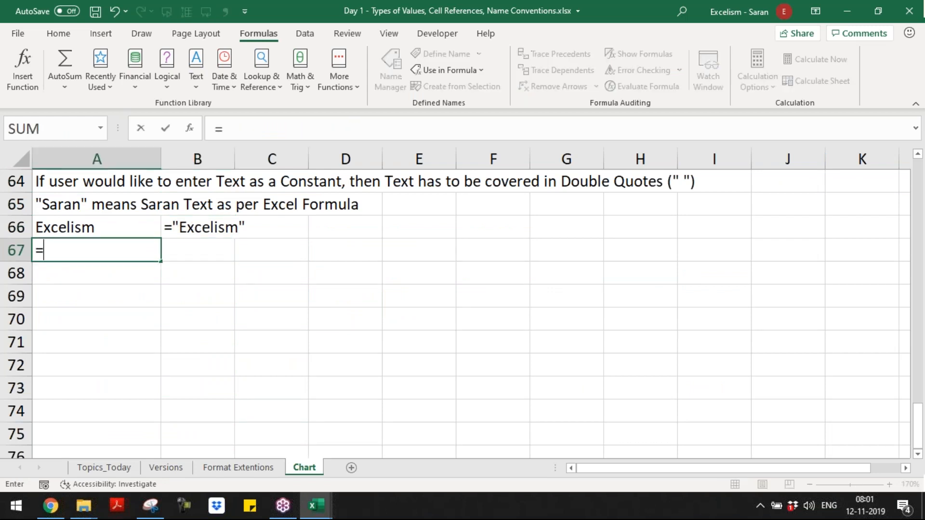
type("\"Sudheet")
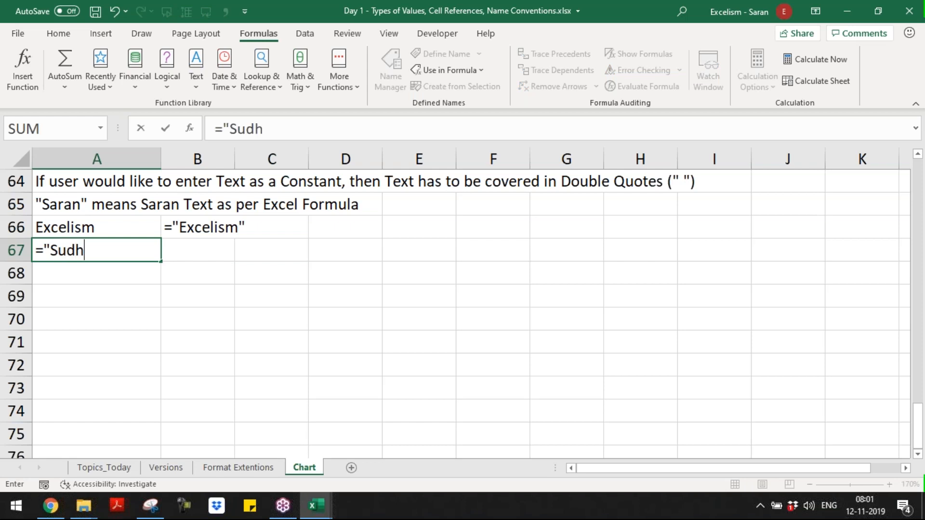
key("BackSpace")
type("r\"")
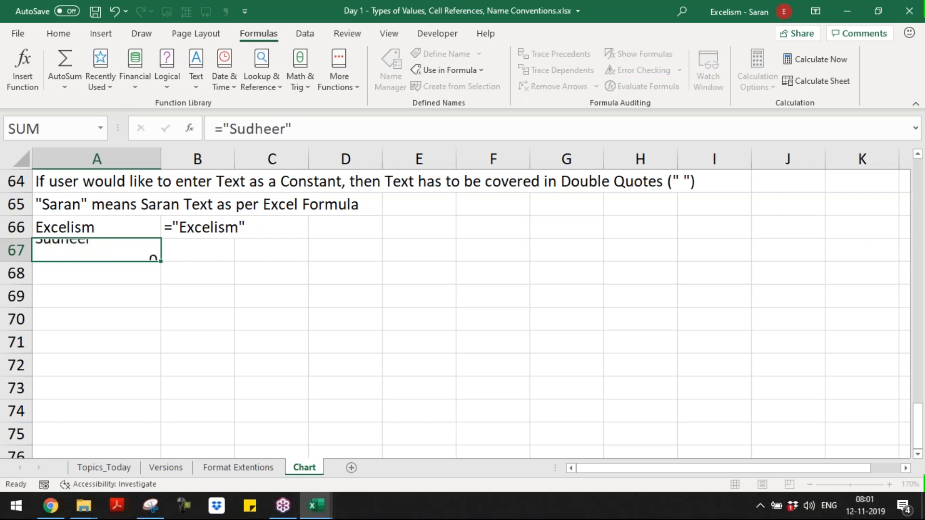
key("Tab")
Step: Copy the FORMULATEXT formula from B66 into B67
key("Up")
key("ctrl+c")
key("Down")
key("Return")
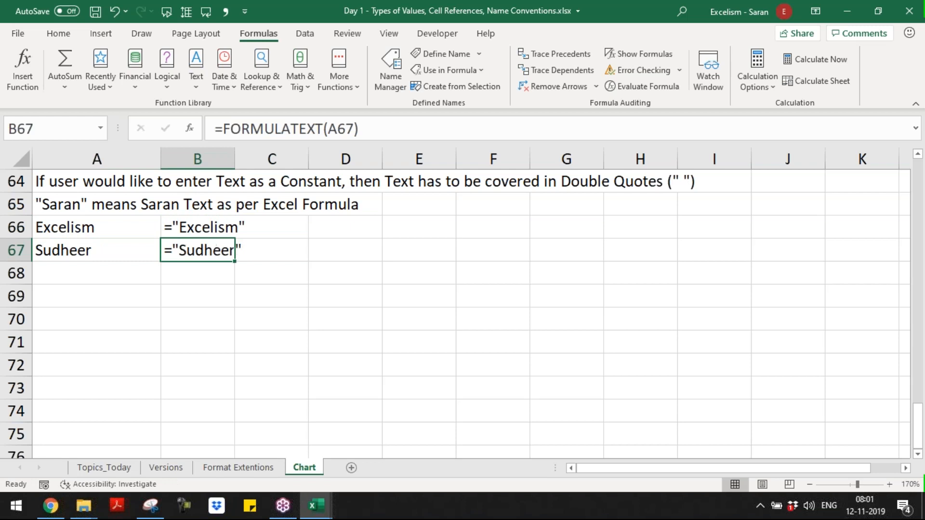
Step: Examine the FORMULATEXT formula in B66 and the cell it refers to, without changing it
key("Up")
key("Up")
key("Down")
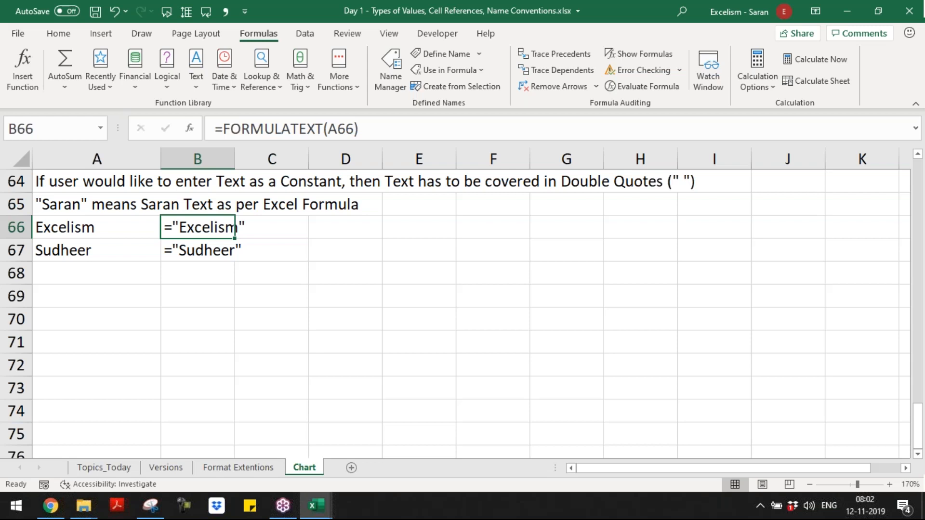
double_click(236, 227)
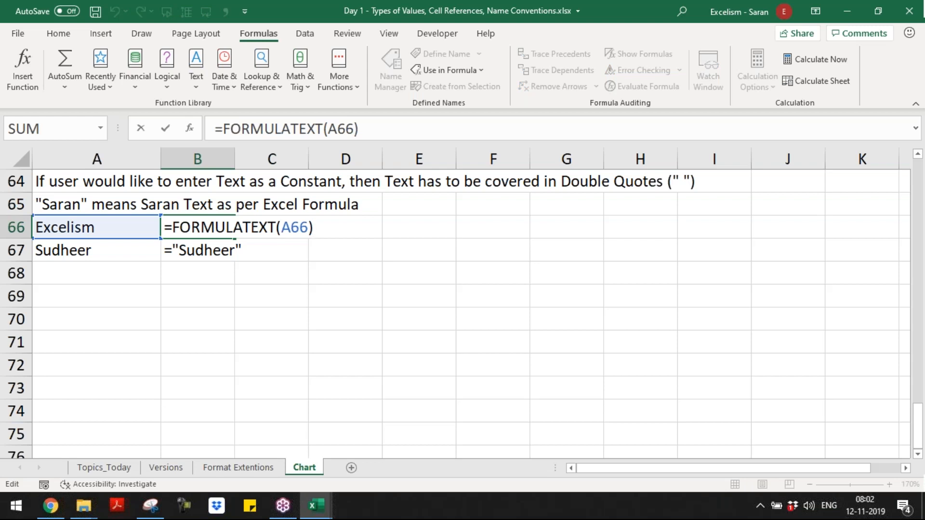
key("ctrl+Return")
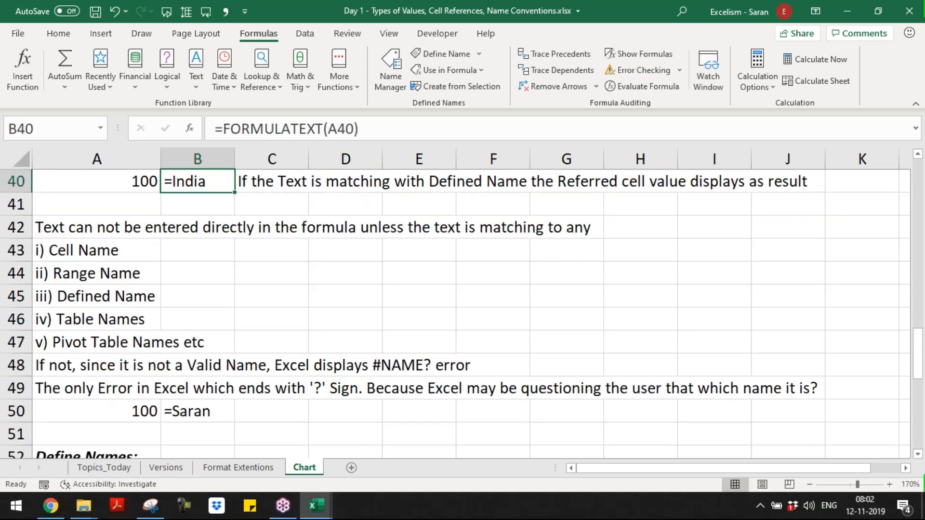
Step: Replace the FORMULATEXT formulas in B31:B67 with their values, using copy and Paste Special Values on the same range
key("Up")
key("Up")
key("Up")
key("Up")
key("Up")
key("Up")
key("Up")
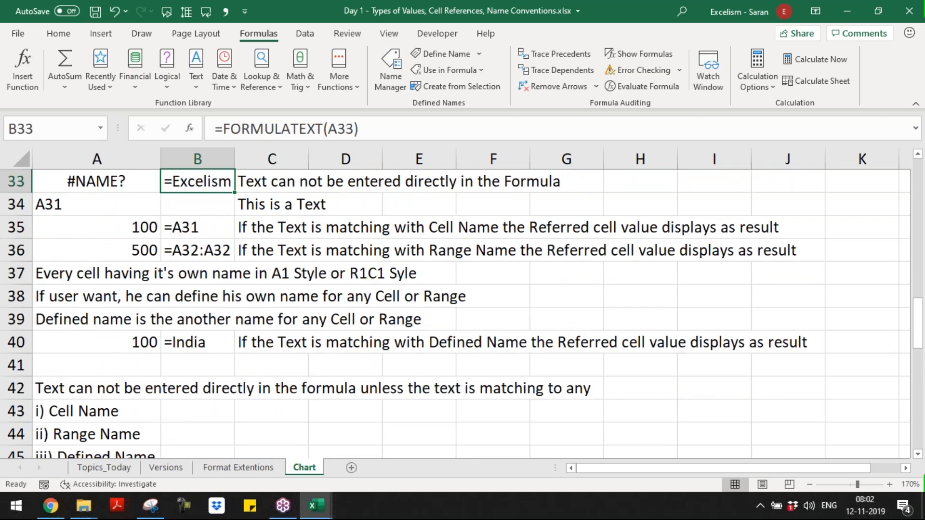
key("Up")
key("Up")
scroll(463, 309, "up", 1)
key("ctrl+shift+Down")
key("ctrl+shift+Down")
key("ctrl+shift+Down")
key("ctrl+shift+Down")
key("ctrl+shift+Down")
key("ctrl+shift+Down")
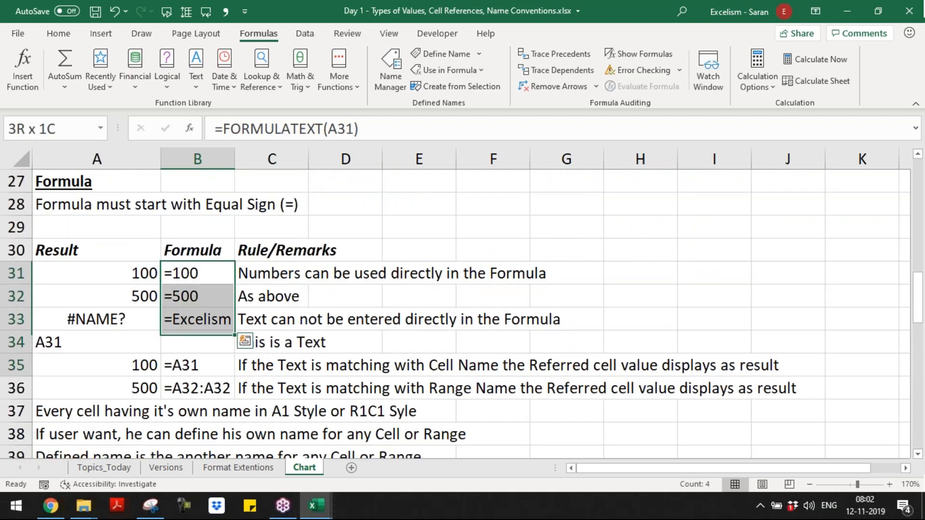
key("ctrl+shift+Up")
key("ctrl+c")
key("shift+F10")
key("s")
key("v")
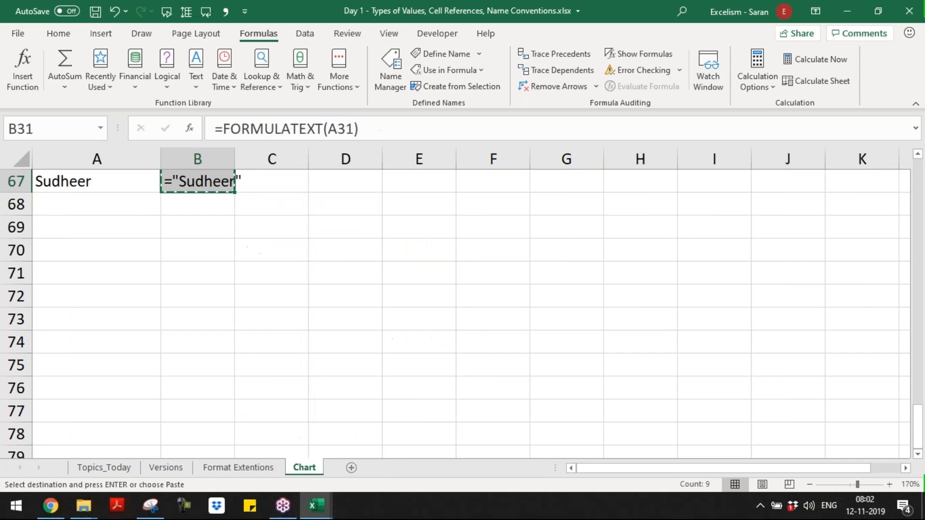
key("Escape")
key("shift+BackSpace")
Step: Check the contents of column B from the Formula section down to the double-quote examples in rows 66 and 67
key("Down")
key("Down")
key("Down")
key("Down")
key("Down")
key("Down")
key("Down")
key("Down")
key("Down")
key("Down")
key("Down")
key("Down")
key("Down")
key("Down")
key("Down")
key("Down")
key("Down")
key("Down")
key("Down")
key("Down")
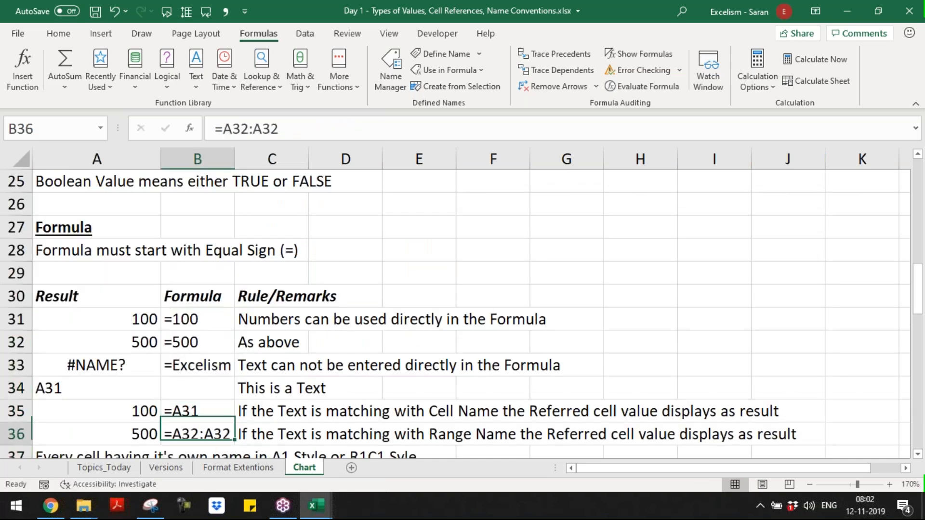
key("Down")
key("Down")
key("Down")
key("Down")
key("Down")
key("Down")
key("Down")
key("Down")
key("Down")
key("Down")
key("Down")
key("Down")
key("Down")
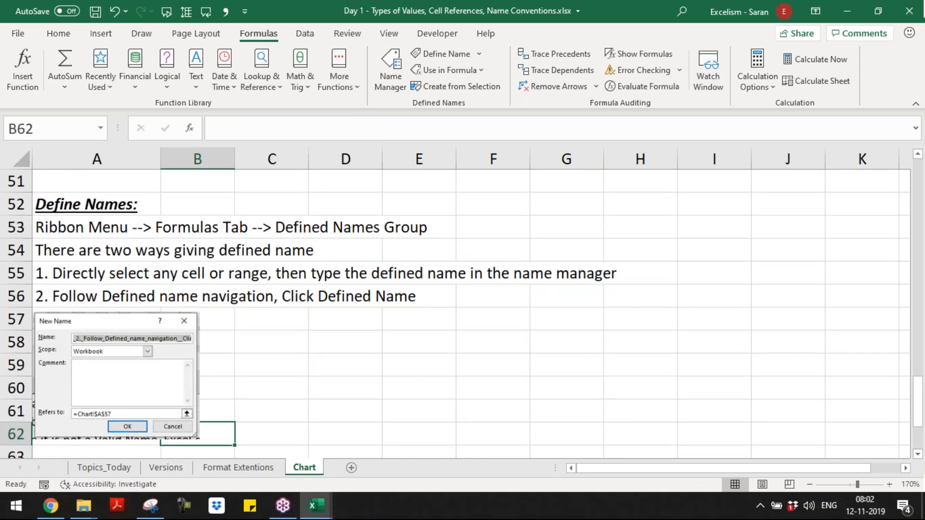
key("Up")
key("Up")
key("Up")
key("Up")
key("Up")
key("Down")
key("Down")
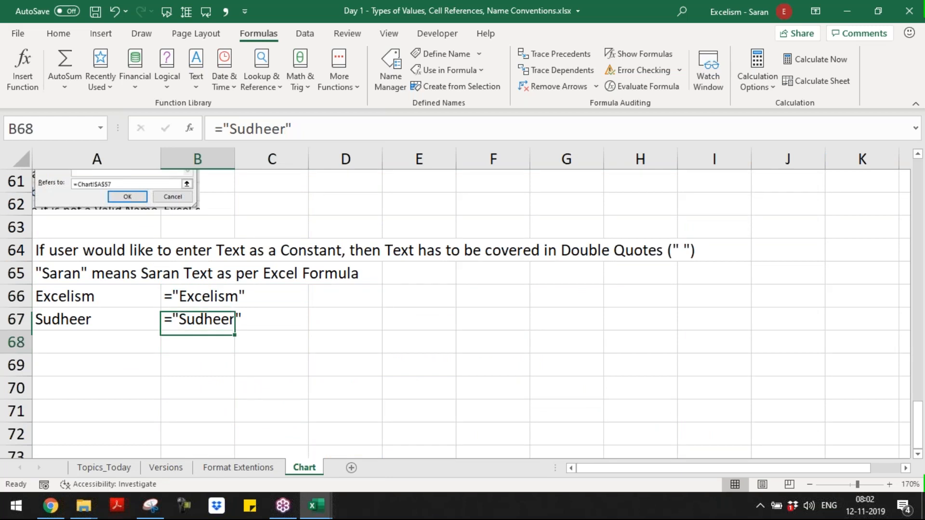
Step: Enter =TRUE in A69 and display its formula in B69 with FORMULATEXT referring to A69
key("Left")
key("Down")
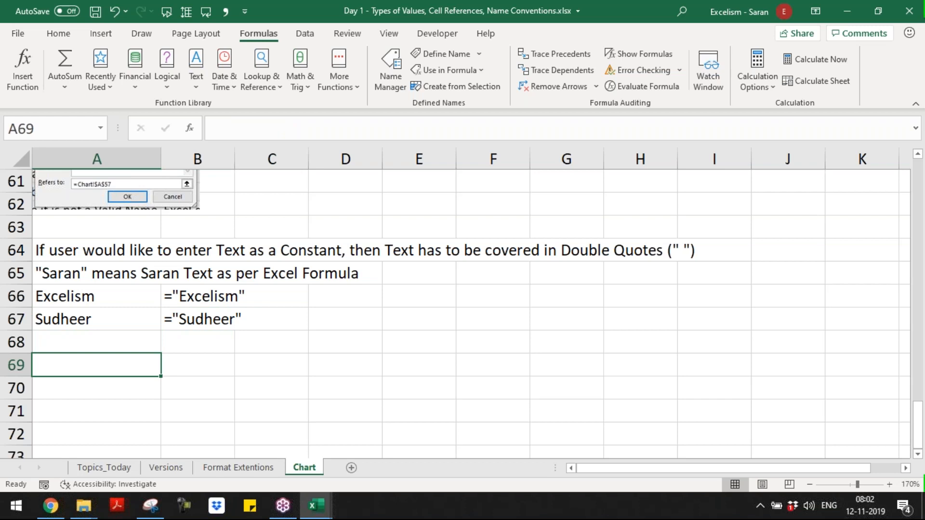
type("=TRUE")
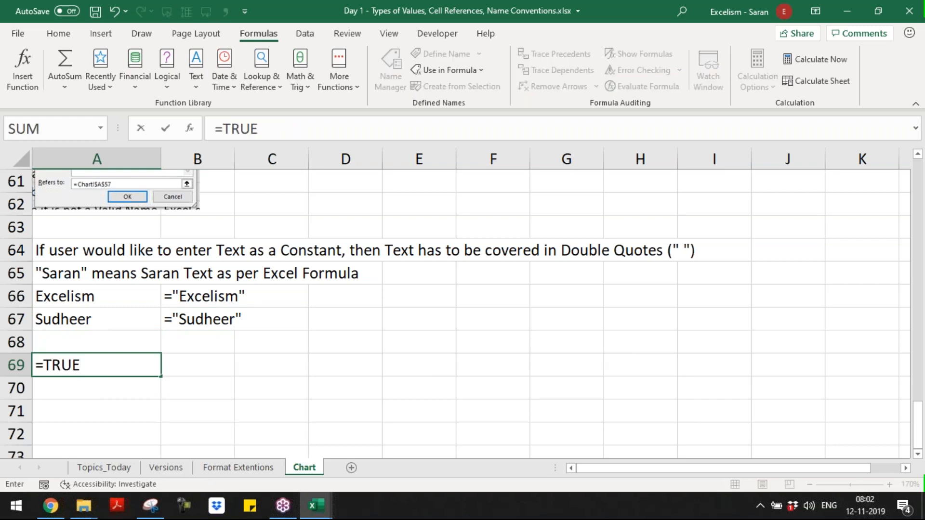
key("ctrl+Return")
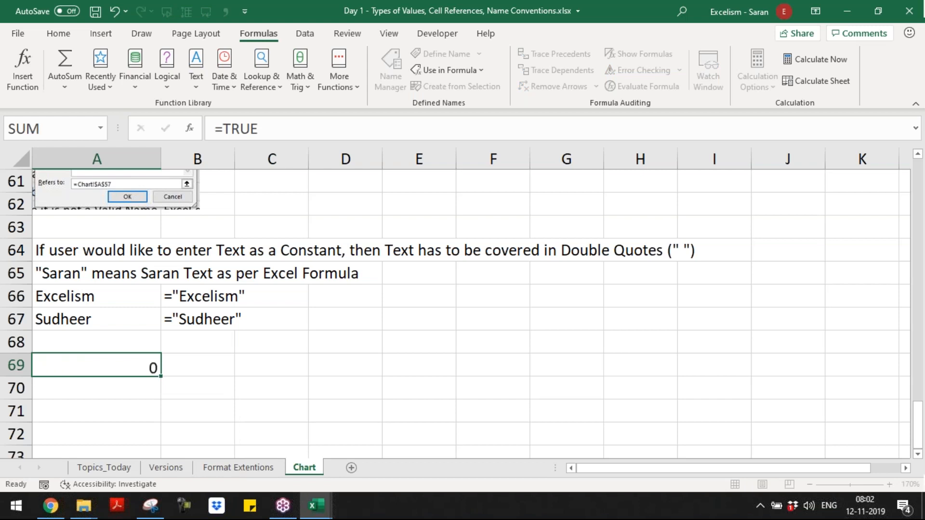
key("Tab")
type("=FORMULATEXT(")
key("Left")
key("Tab")
type("E")
key("BackSpace")
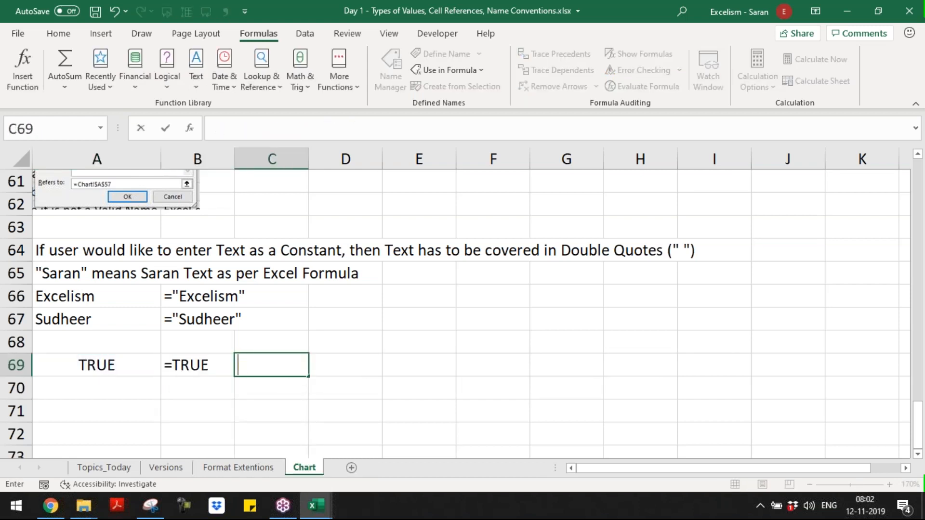
type("Formul")
key("Escape")
Step: Enter the remark "We can enter Boolean Values Directly in the Formula" in C69
type("We can ")
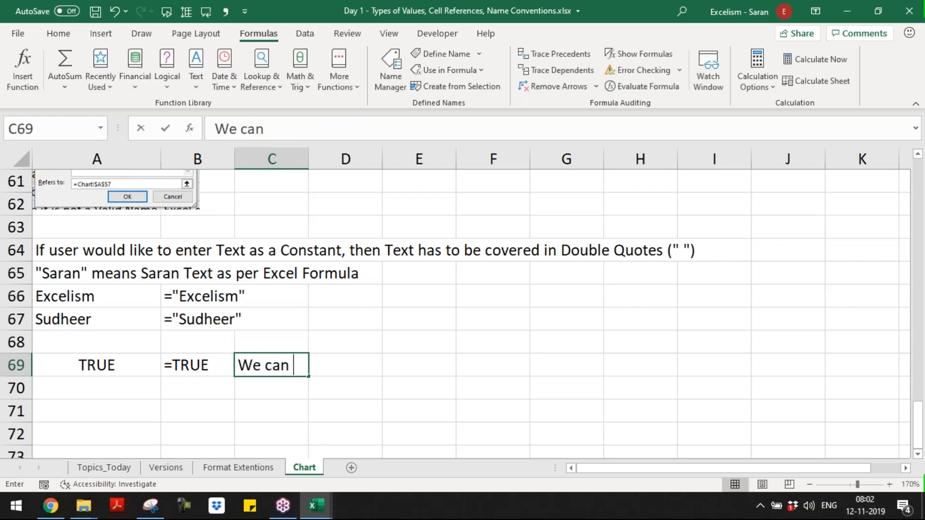
type("enter dire")
key("BackSpace")
key("BackSpace")
key("BackSpace")
key("BackSpace")
type("Boolean Val")
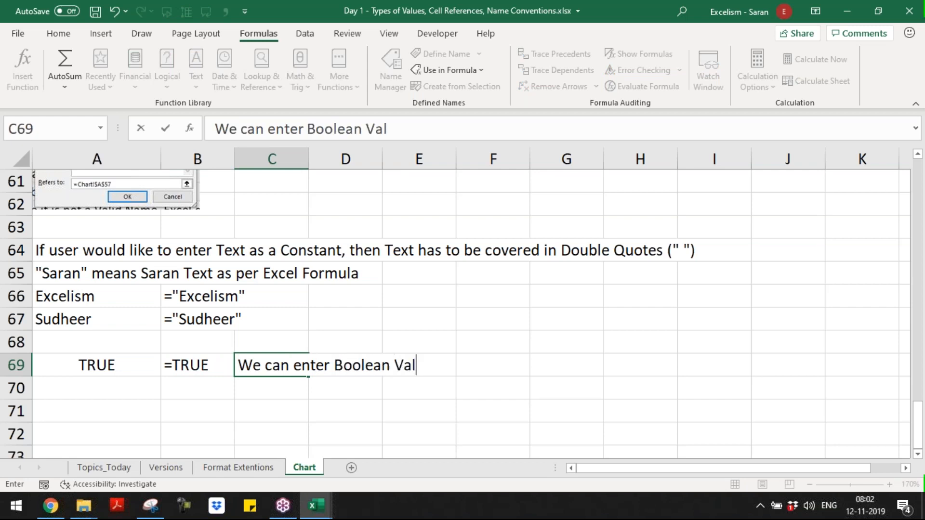
type("ues Direcctl")
key("BackSpace")
key("BackSpace")
key("BackSpace")
type("tly in ")
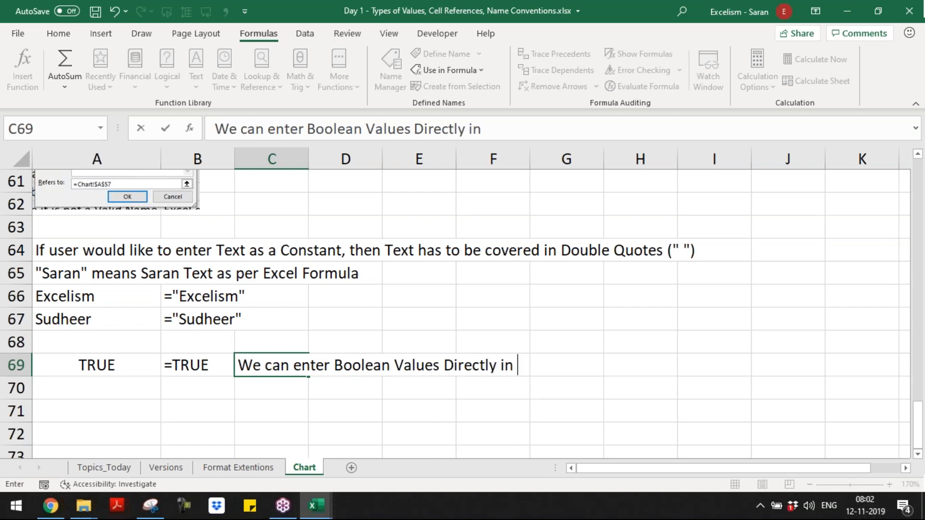
type("the Formula")
key("Return")
Step: Enter the formula =FALSE in A70, below the TRUE example
left_click(307, 365)
key("Down")
key("Left")
key("Left")
key("F2")
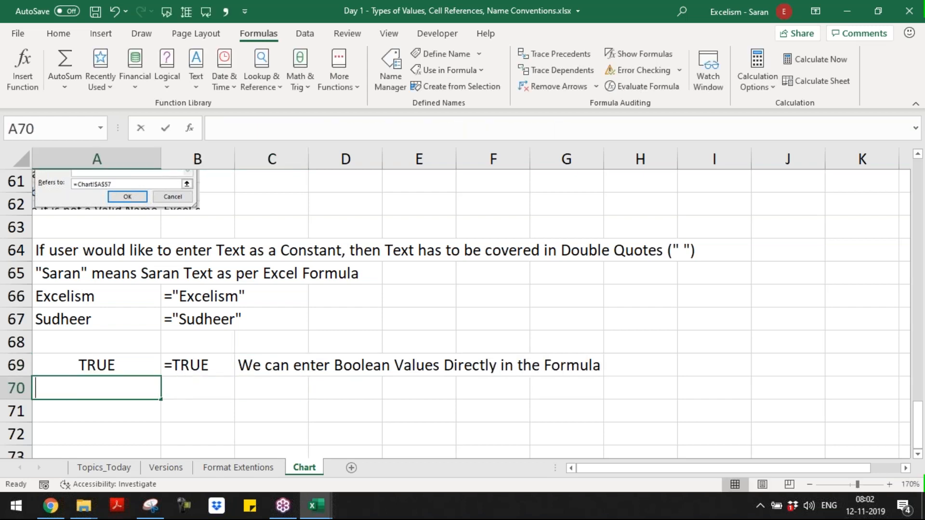
type("-")
key("BackSpace")
type("=fa")
key("BackSpace")
key("BackSpace")
key("BackSpace")
type("=FALSE")
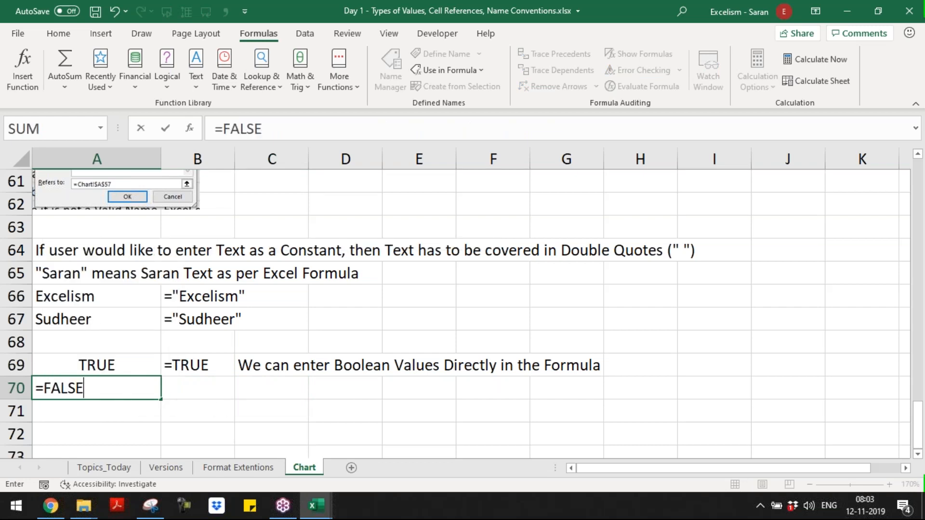
Step: Copy the FORMULATEXT formula from B69 to B70 and the Boolean remark from C69 to C70
key("Up")
key("Up")
key("Right")
key("Down")
key("ctrl+c")
key("Down")
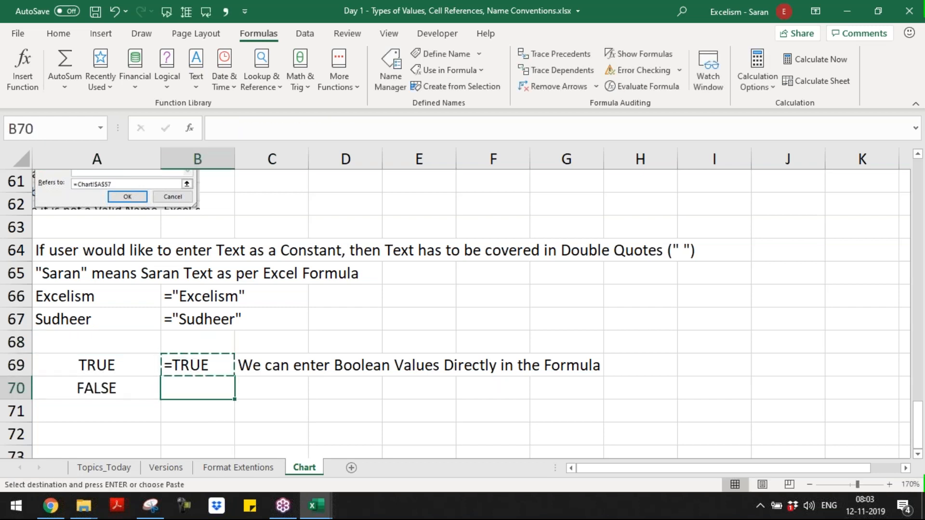
key("Return")
key("Right")
key("Up")
key("ctrl+c")
key("Down")
key("Return")
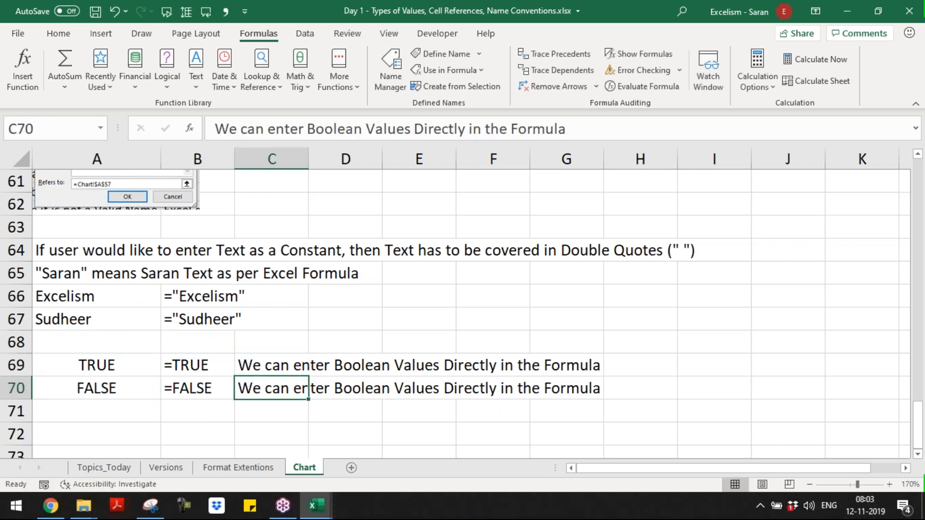
Step: Insert two blank rows at row 29, above the Result, Formula and Rule/Remarks headers of the Formula section
key("Down")
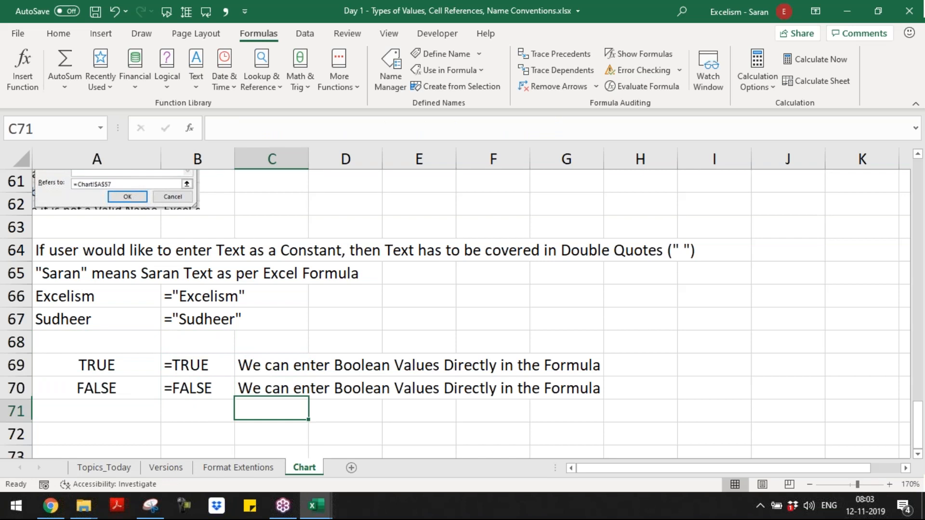
key("Down")
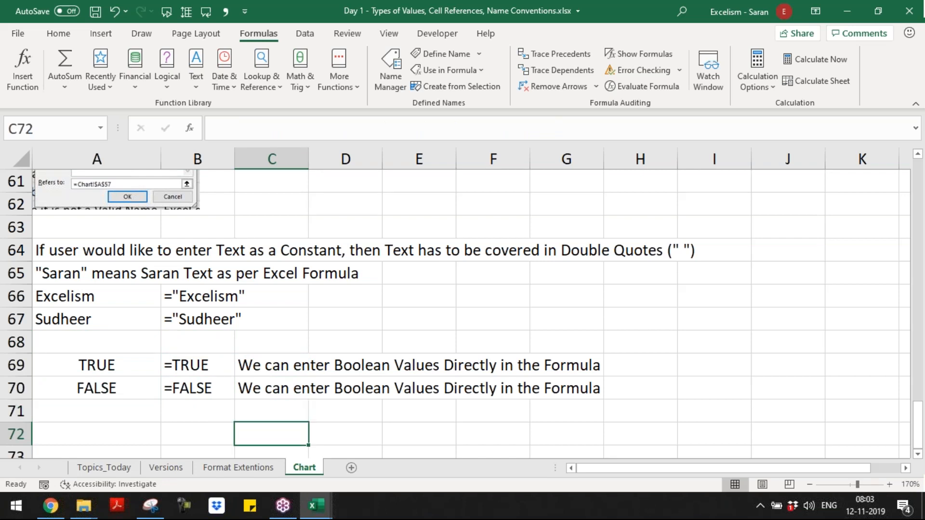
key("Left")
key("Left")
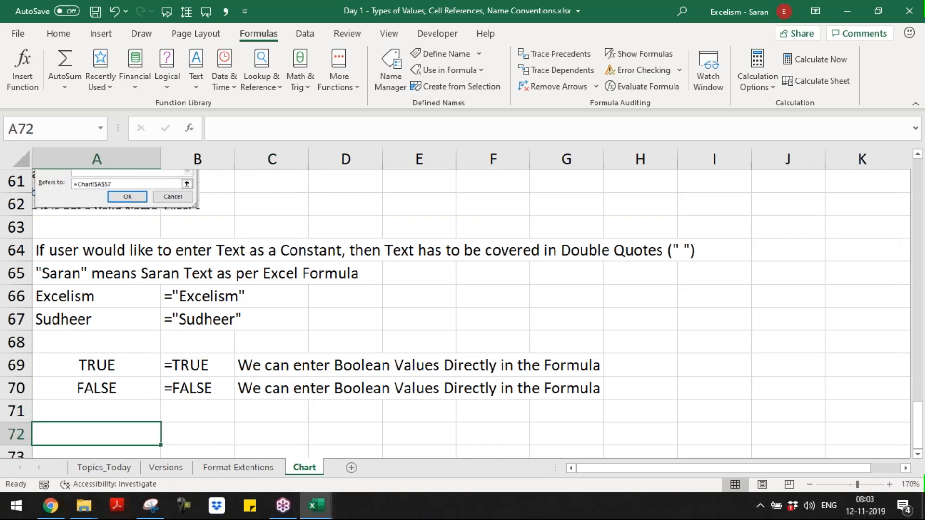
key("Up")
key("Up")
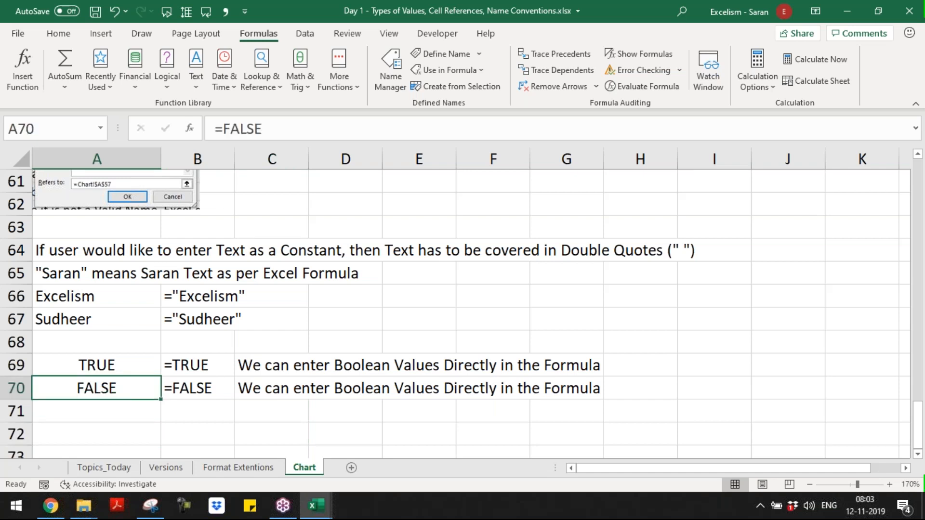
key("Page_Up")
key("Page_Up")
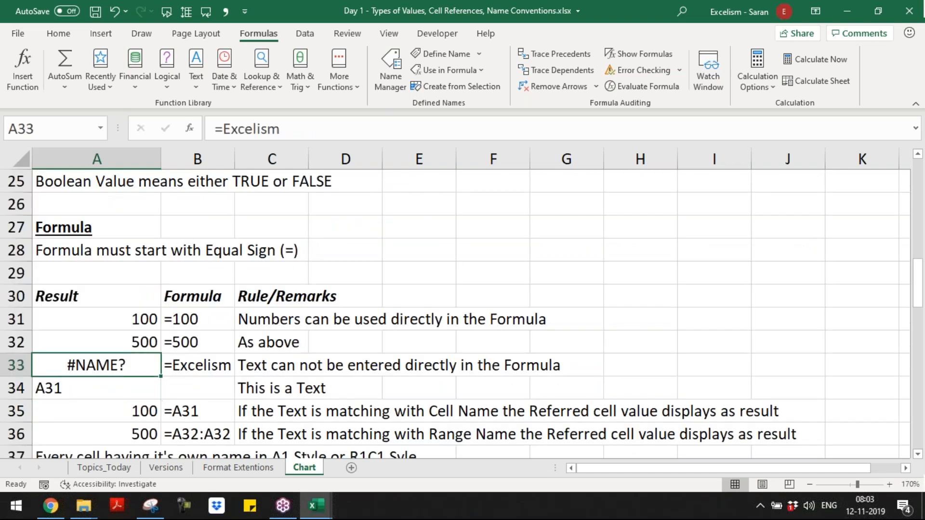
left_click(96, 228)
left_click(96, 273)
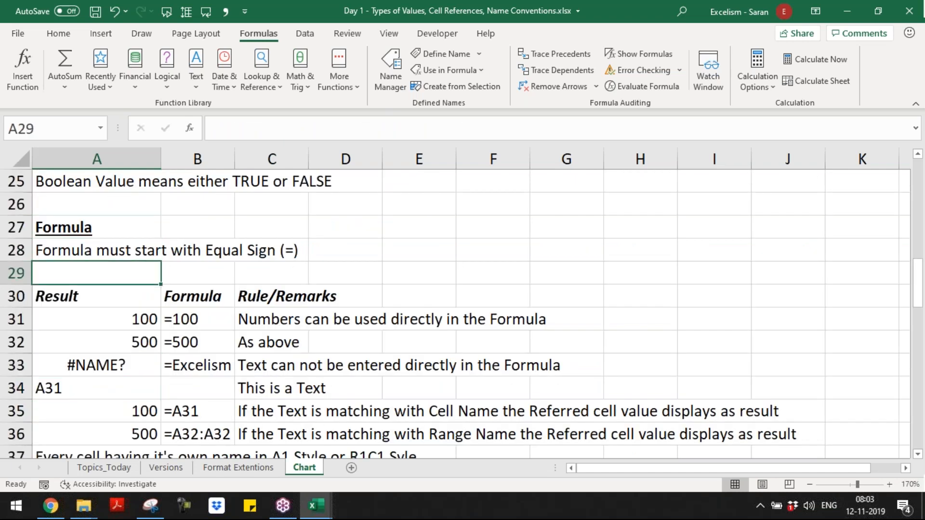
key("Up")
key("Down")
key("shift+space")
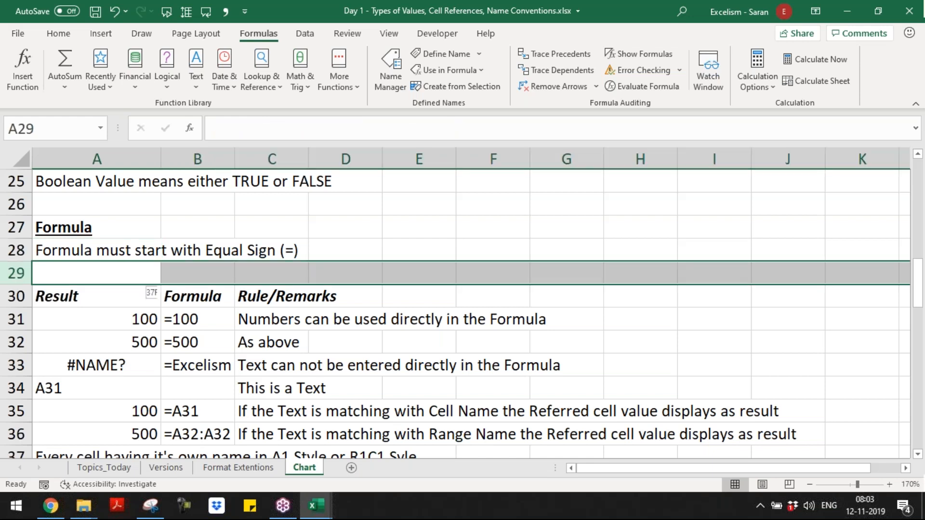
key("ctrl+plus")
key("ctrl+plus")
Step: Enter the heading "Constants in the Formula" in A31, directly above the Result header
key("Down")
key("Down")
type("Constant")
key("BackSpace")
key("BackSpace")
key("BackSpace")
key("BackSpace")
type("ant")
key("BackSpace")
key("BackSpace")
key("BackSpace")
key("BackSpace")
type("stans")
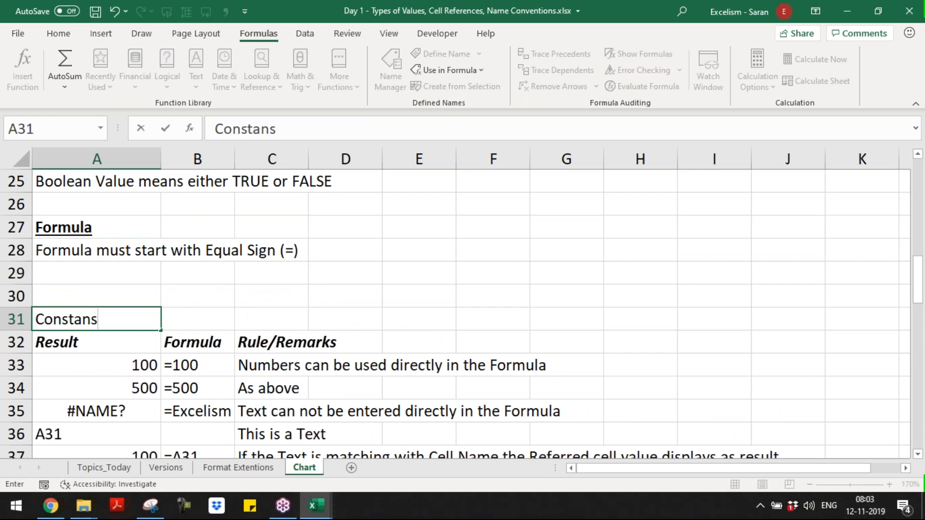
key("BackSpace")
type("ts int h")
key("BackSpace")
key("BackSpace")
key("BackSpace")
type("t")
key("BackSpace")
type("the f")
key("BackSpace")
type("Formula")
key("Return")
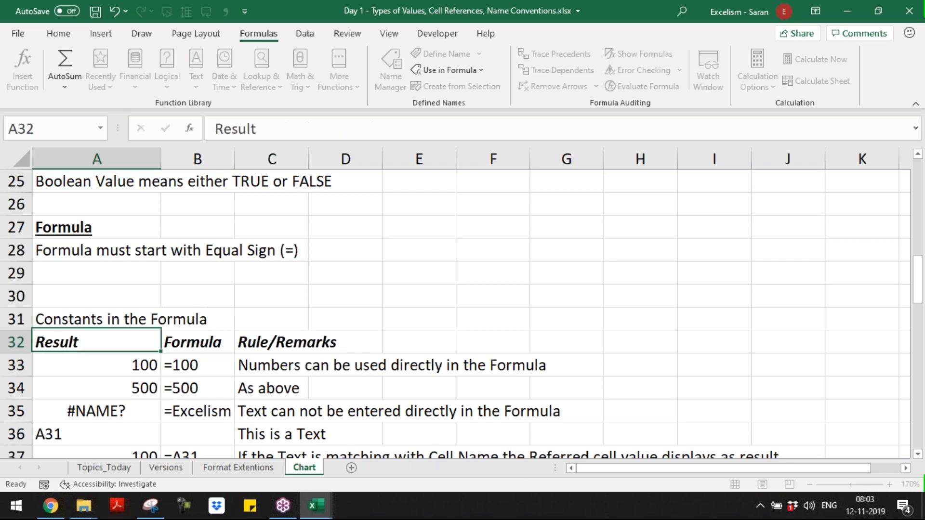
Step: Delete blank row 29 beneath the "Formula must start with Equal Sign (=)" note
key("Up")
key("Up")
key("Up")
key("Up")
key("Down")
key("shift+space")
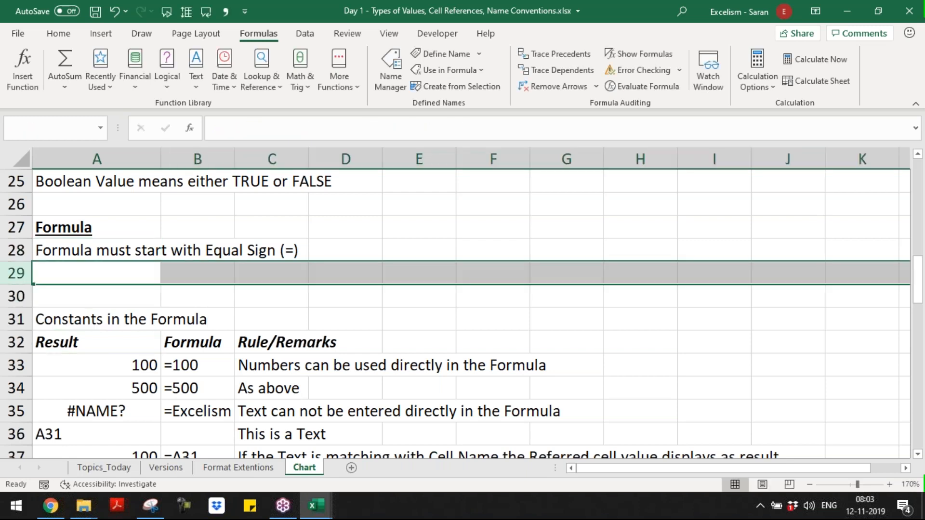
key("ctrl+minus")
Step: Format the "Constants in the Formula" heading in A30 as bold, underlined and italic
key("Down")
key("ctrl+b")
key("ctrl+u")
key("ctrl+i")
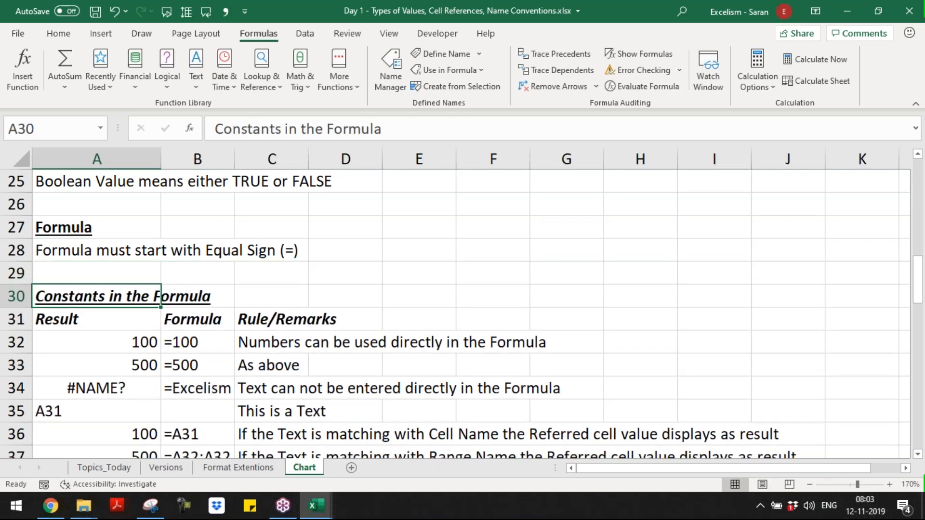
Step: Look through the notes from the "Constants in the Formula" heading down to the empty rows below the Boolean examples
key("Up")
key("Up")
key("Up")
key("Down")
key("Down")
key("Down")
key("Up")
key("Down")
key("Down")
key("Down")
key("Down")
key("Down")
key("Down")
key("Down")
key("Down")
key("Down")
key("Down")
key("Down")
key("Down")
key("Down")
key("Down")
key("Down")
key("Down")
key("Down")
key("Down")
key("Down")
key("Down")
key("Down")
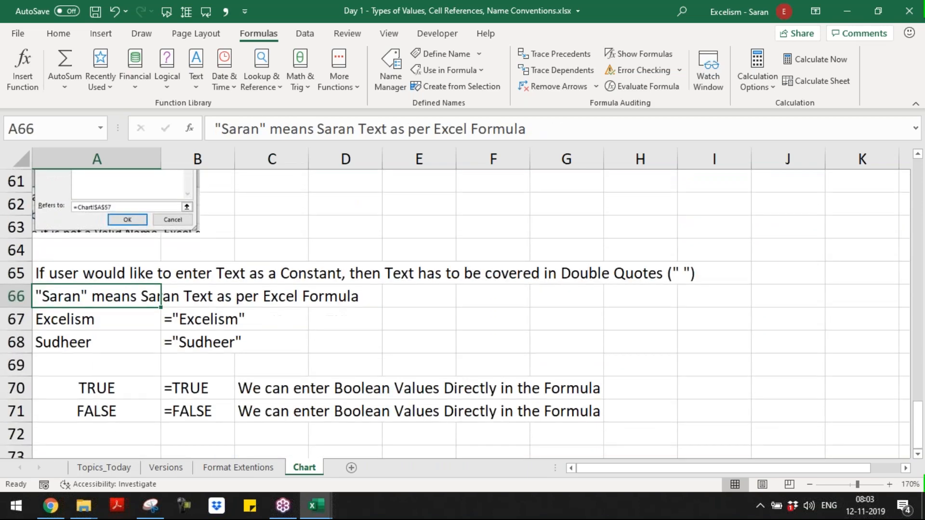
key("Page_Down")
key("Page_Up")
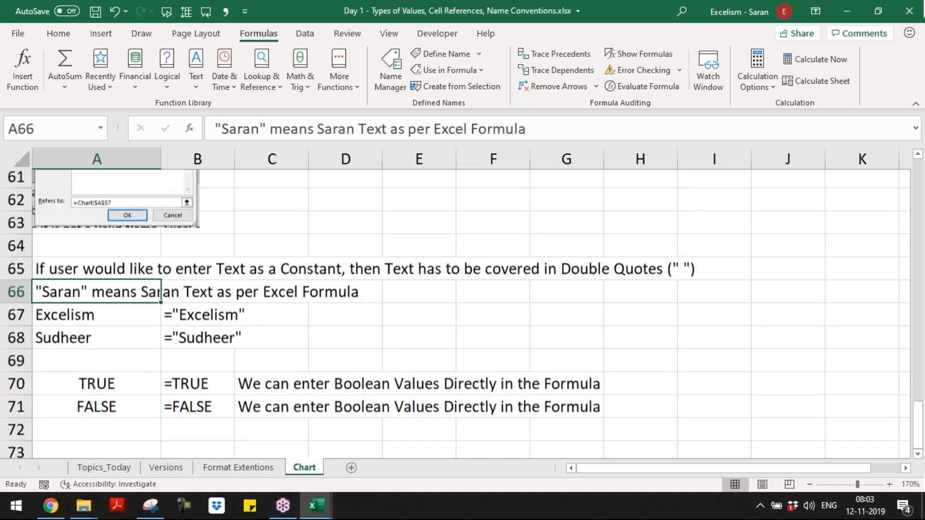
key("Down")
key("Down")
key("Down")
key("Down")
key("Down")
key("Down")
key("Down")
key("Down")
key("Down")
key("Down")
key("Down")
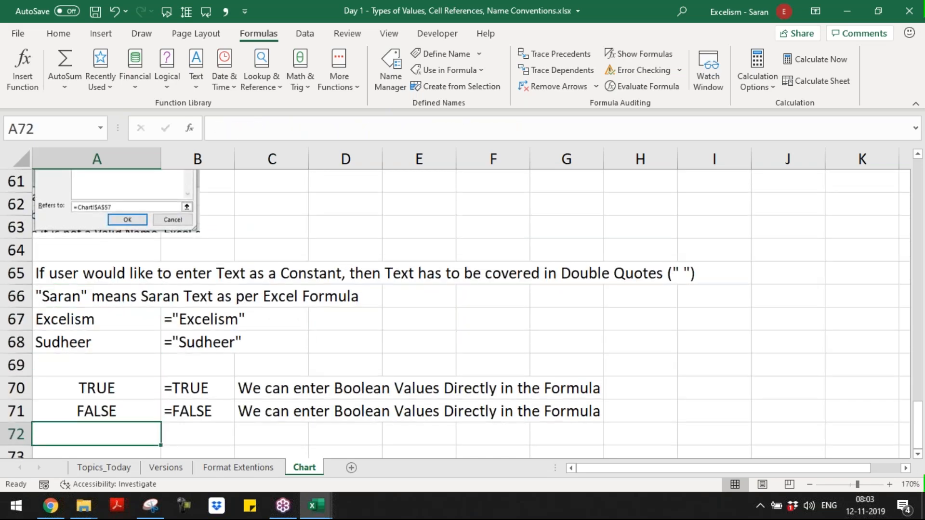
key("Down")
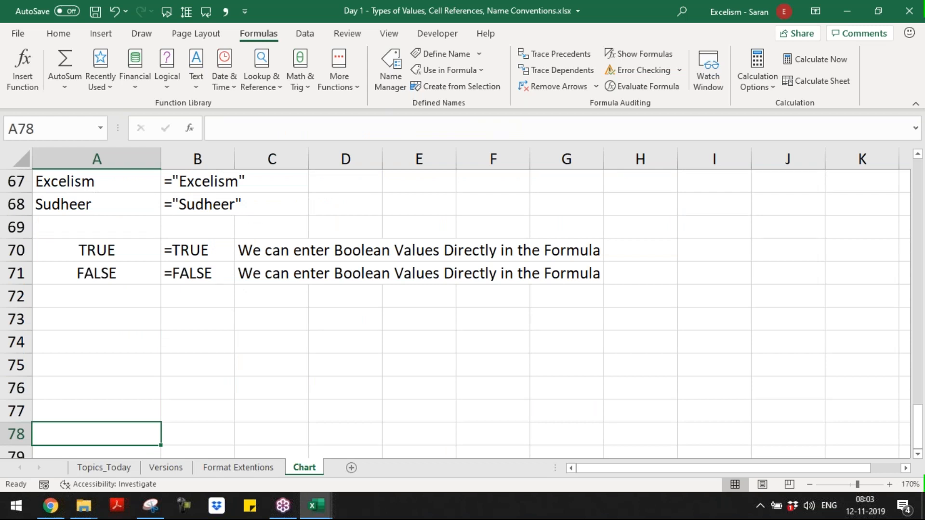
Step: Rename the Chart sheet as "Value Types"
key("alt+o")
key("h")
key("r")
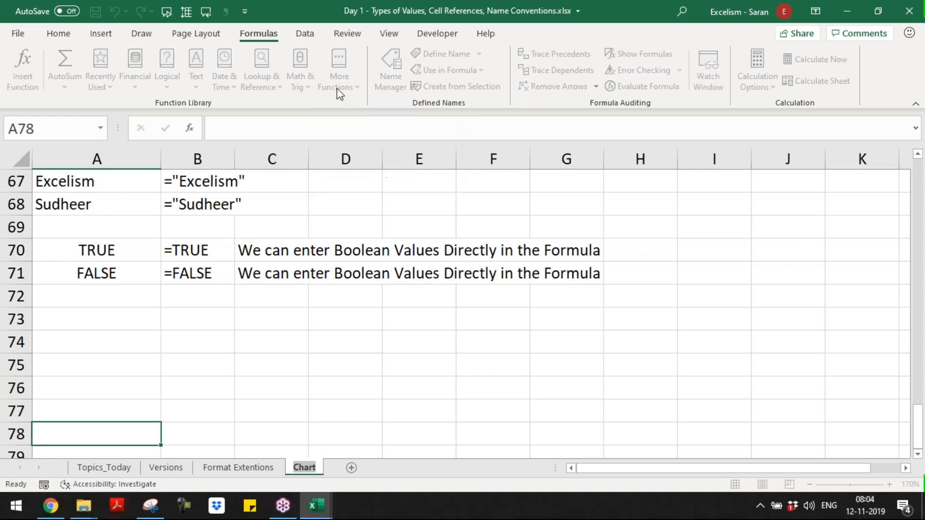
type("Value Types")
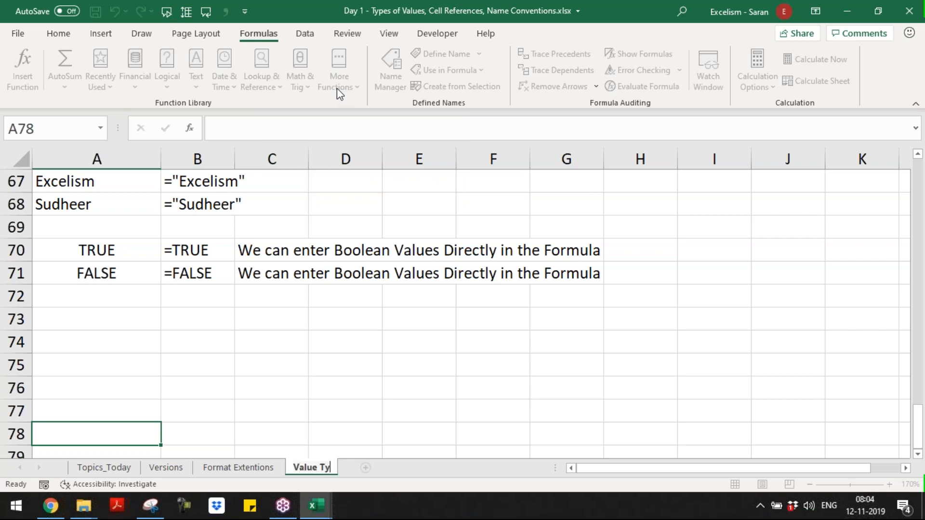
key("Return")
Step: Enter the heading "Arithmetic Expressions" in A73 and format it as bold, underlined and italic
key("Up")
key("Up")
key("Up")
key("Up")
key("Up")
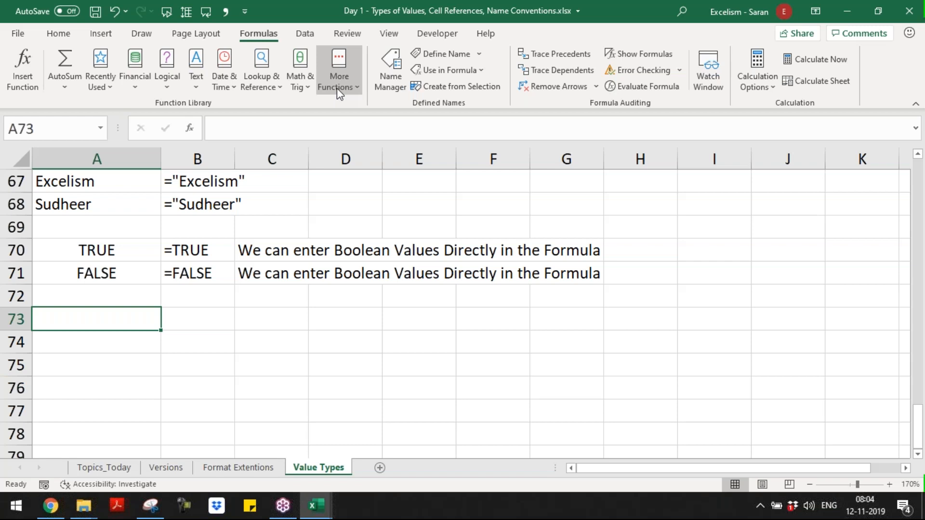
type("Arithmeti")
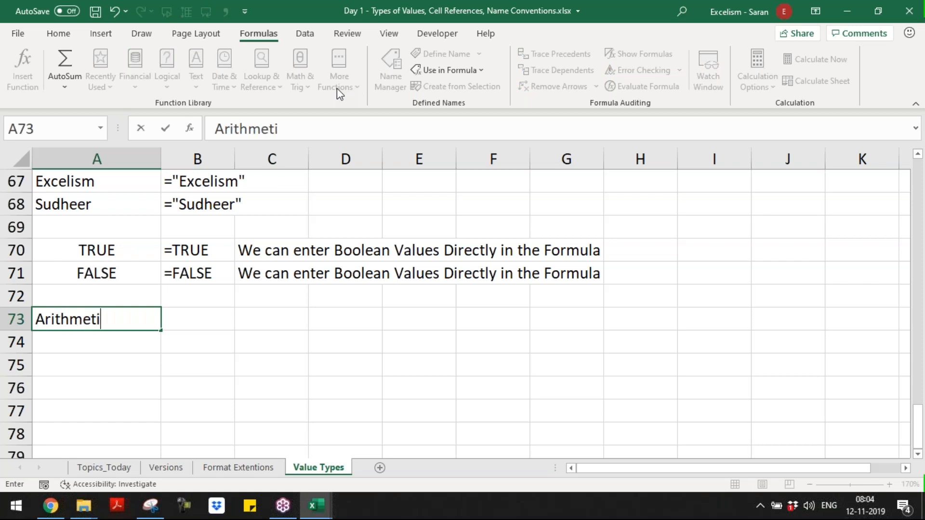
type("c Expressions")
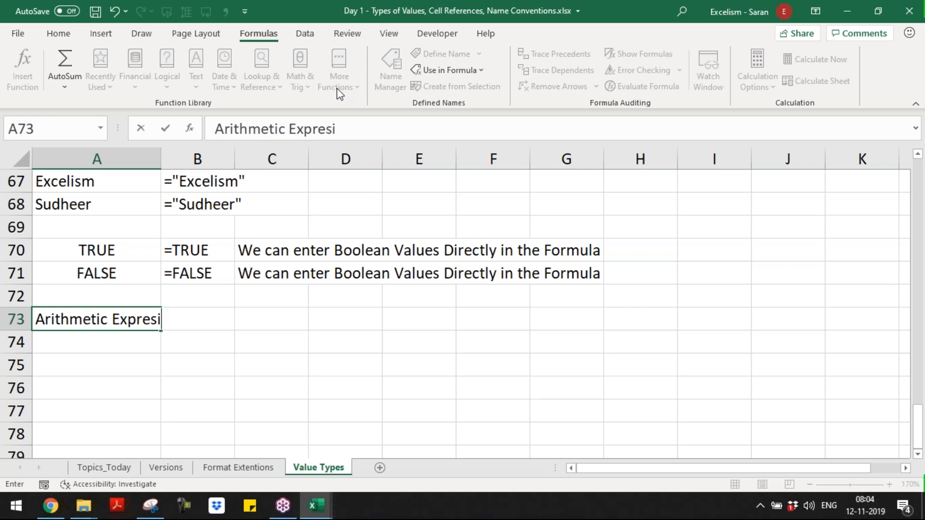
key("ctrl+Return")
key("ctrl+b")
key("ctrl+u")
key("ctrl+i")
Step: Enter the note "If we use an Arithmetic Operator that becomes Arithmetic Expression" in A74
key("Down")
type("If we")
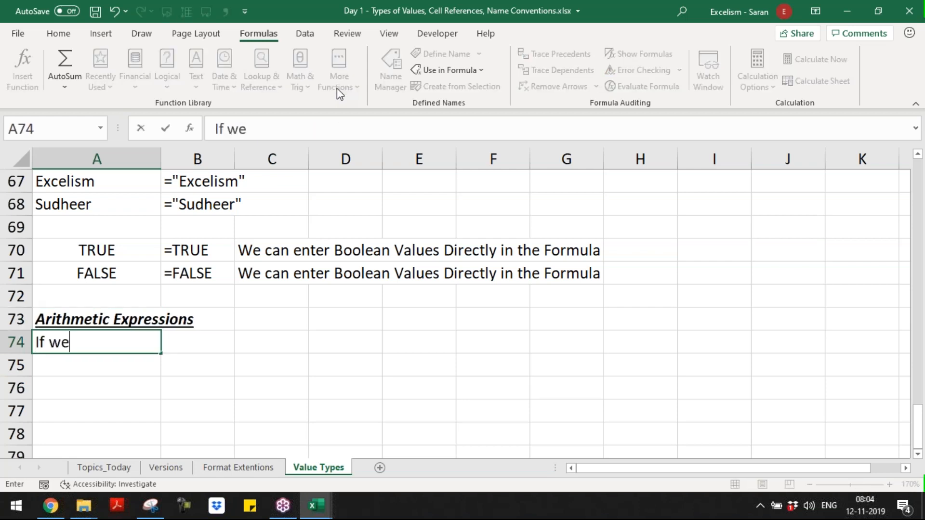
type(" us e an Ar")
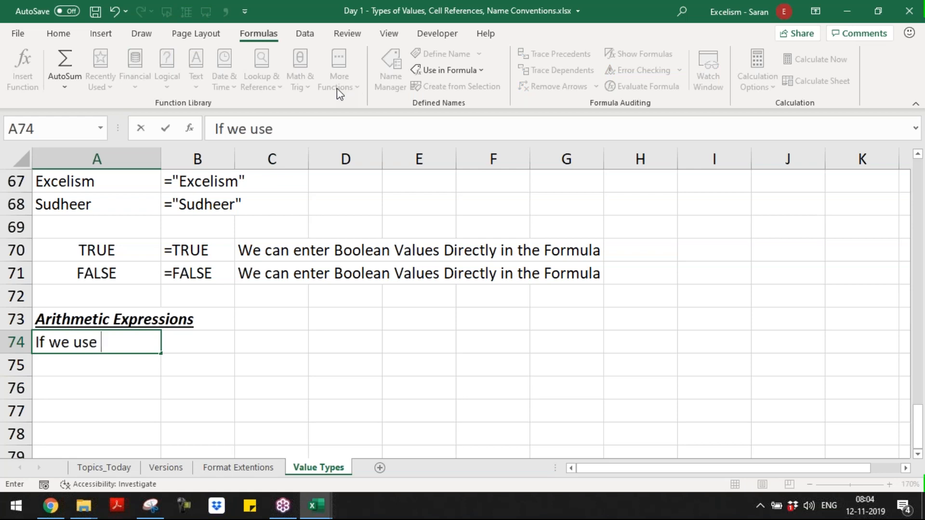
type("ithm")
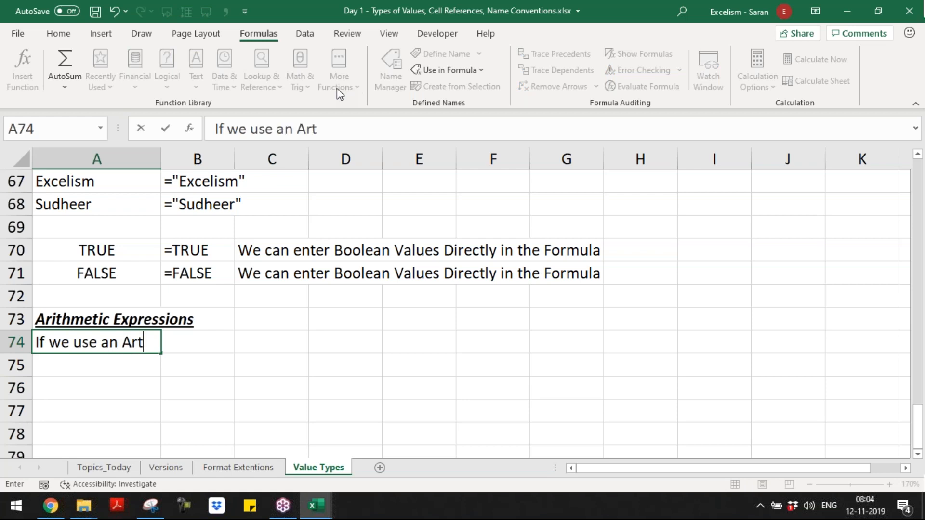
type("eti")
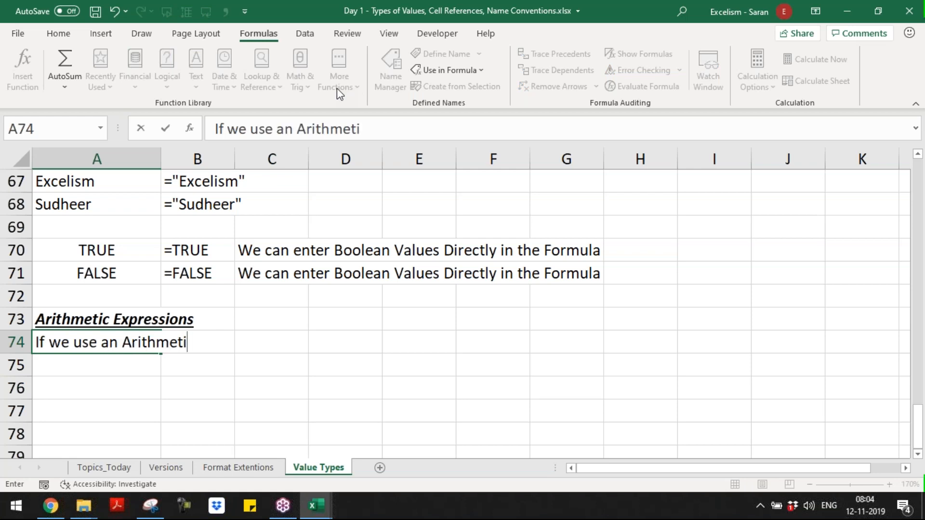
type("c Operator")
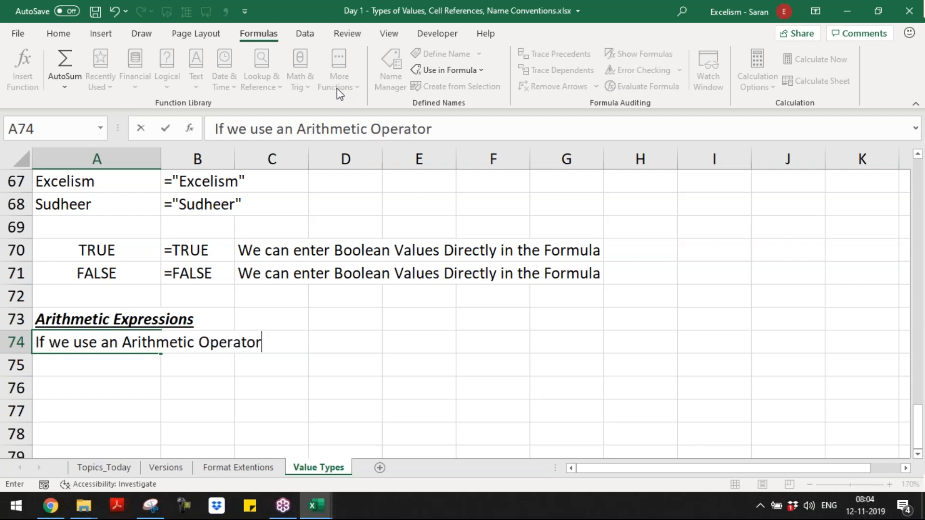
type(" that is")
key("BackSpace")
key("BackSpace")
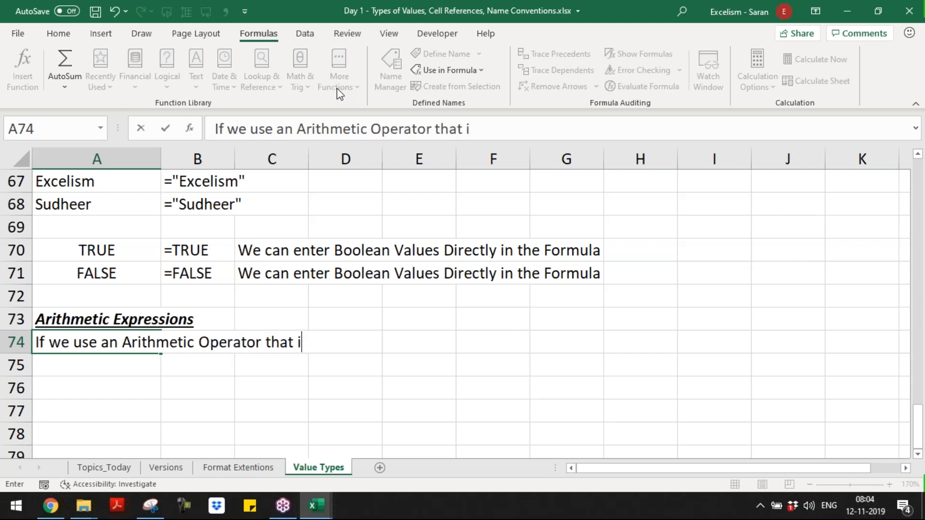
type("beco")
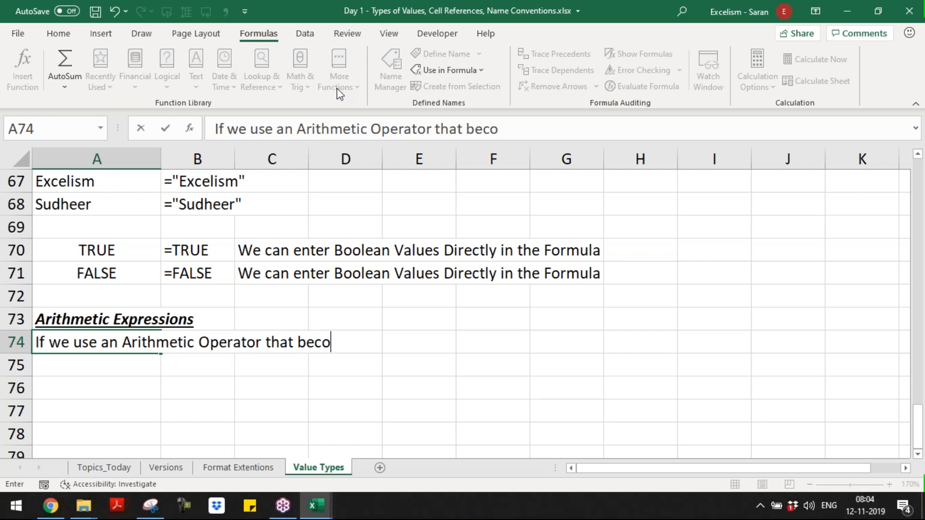
type("mes Arith")
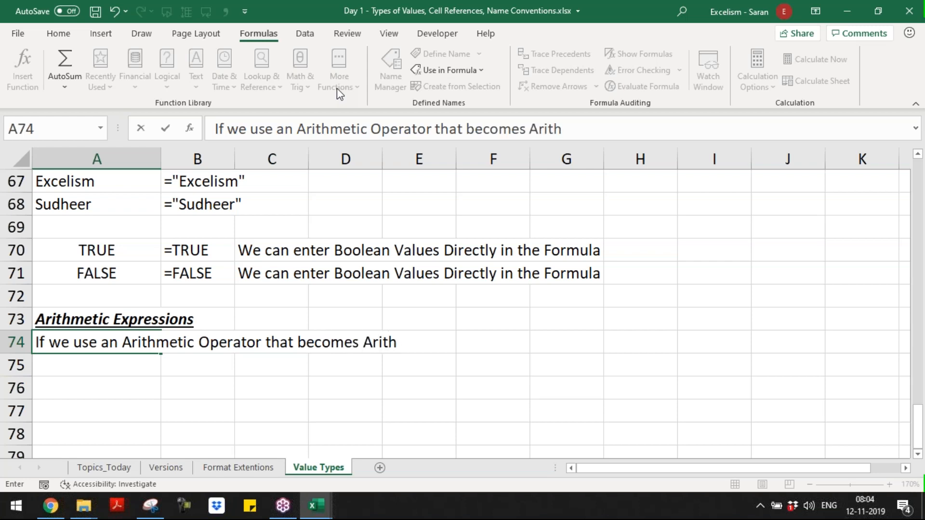
type("metic Expression")
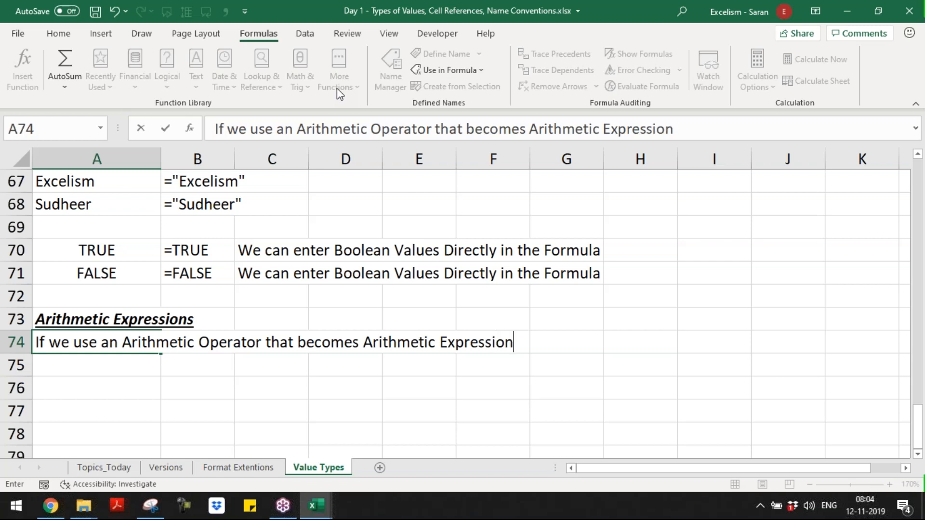
key("Return")
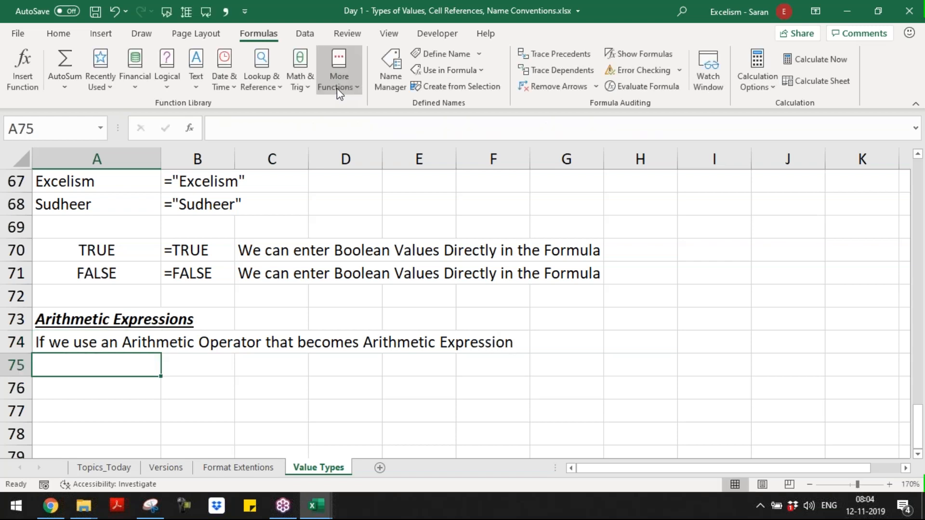
Step: Enter "+, -, *, /, ^ are called as Arithmetic Expressions" in A75, with a leading apostrophe to store it as text
type("+")
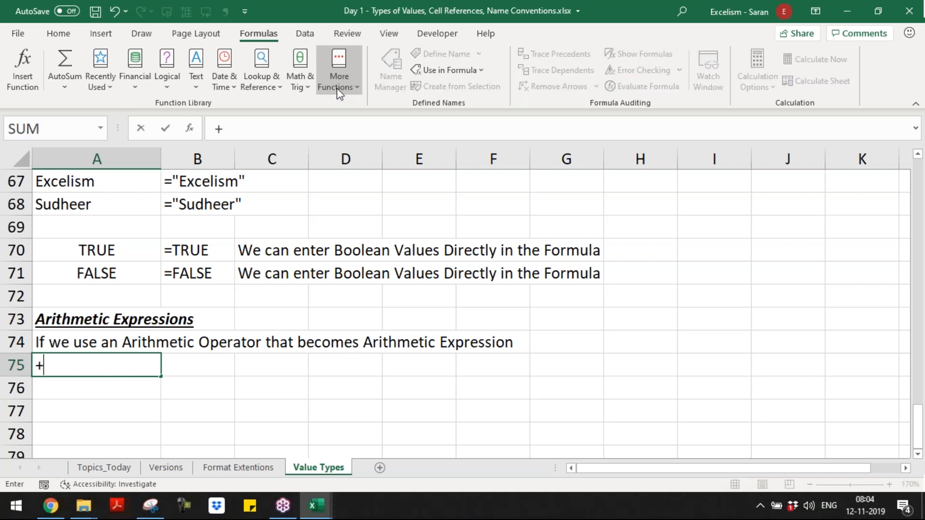
type(", -")
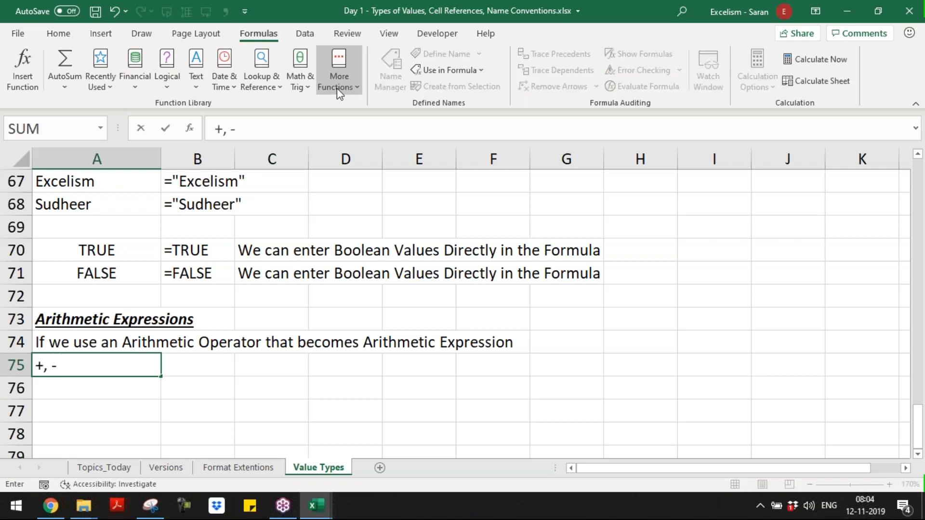
key("BackSpace")
type(", *, /, ^")
type("re called as E")
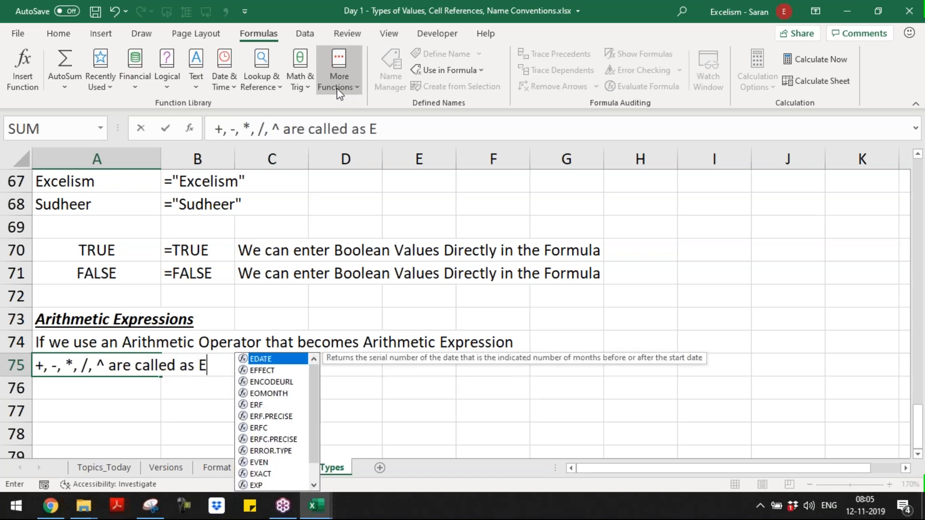
key("BackSpace")
type("Arithmet")
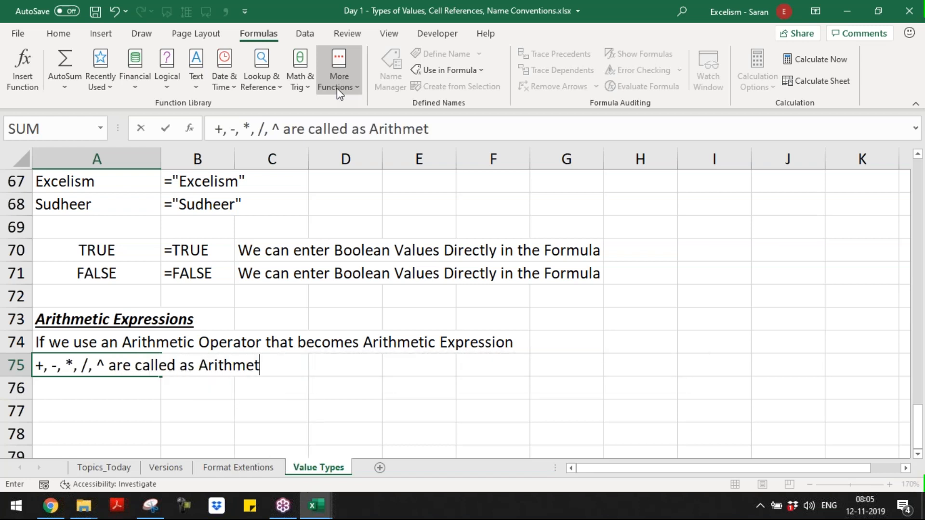
type("ic Expressions")
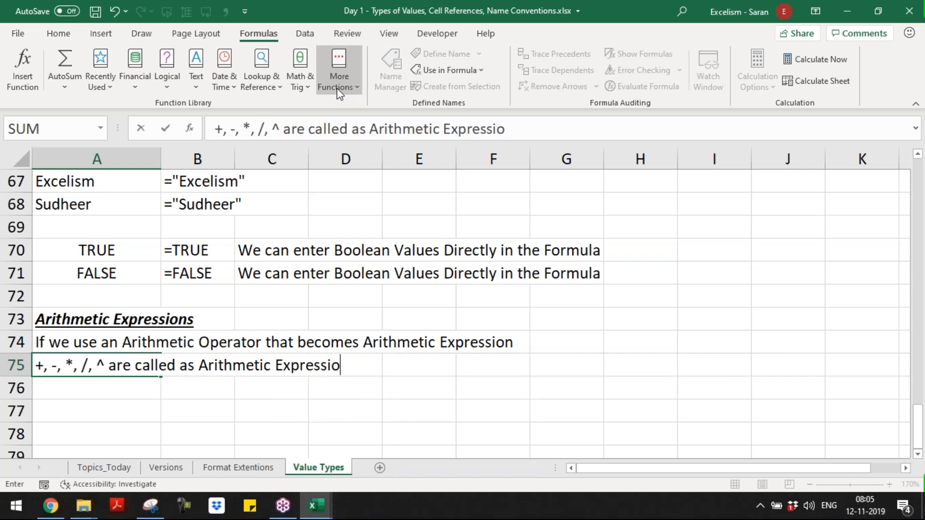
key("Return")
key("Return")
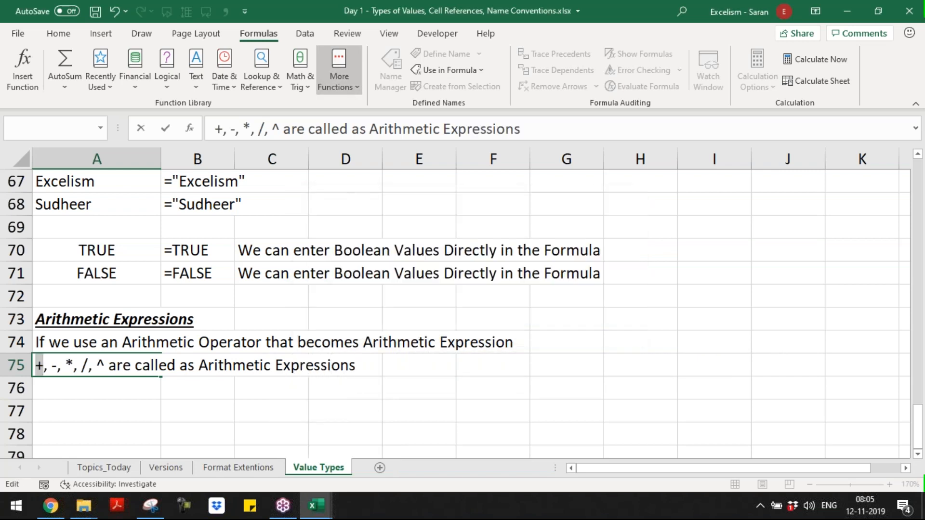
key("Home")
type("'")
key("Return")
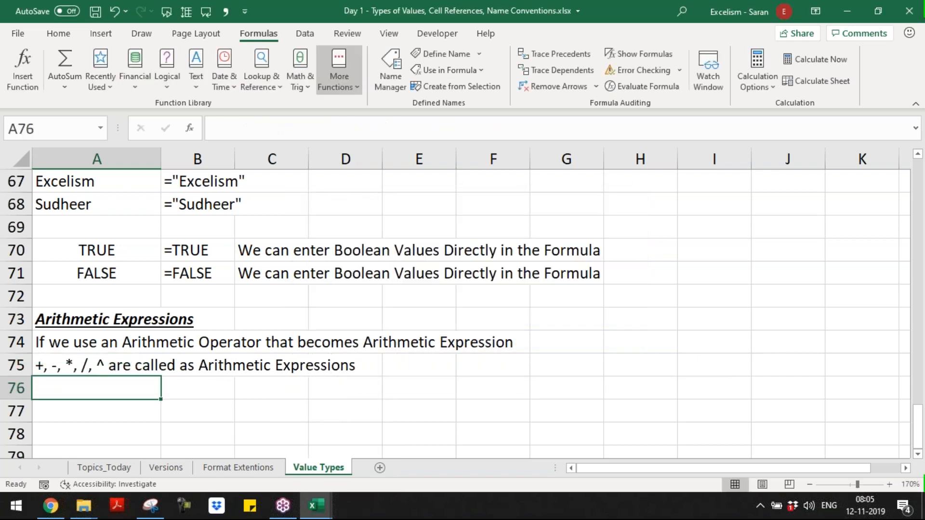
Step: Enter the note "In the Arithmetic Expression only numbers are Allowed" in A76
type("In the Arithmetic ")
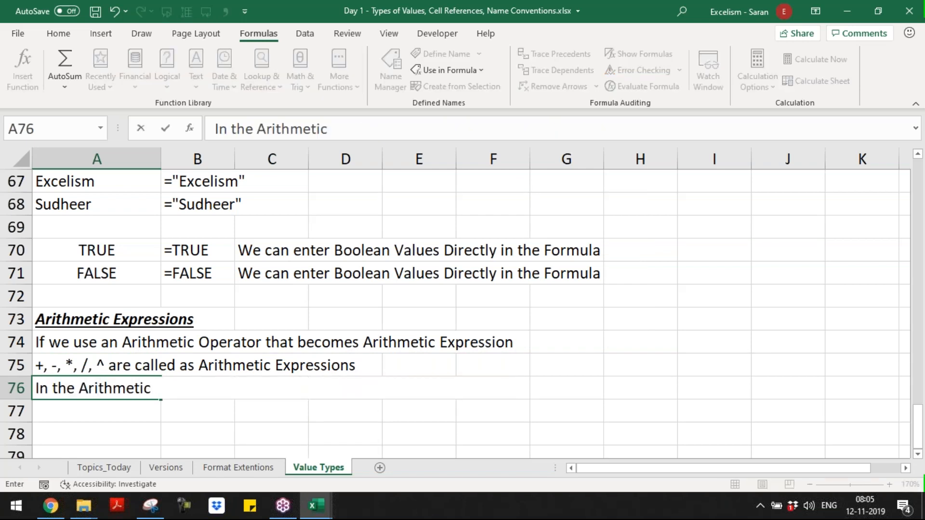
type("Expression ")
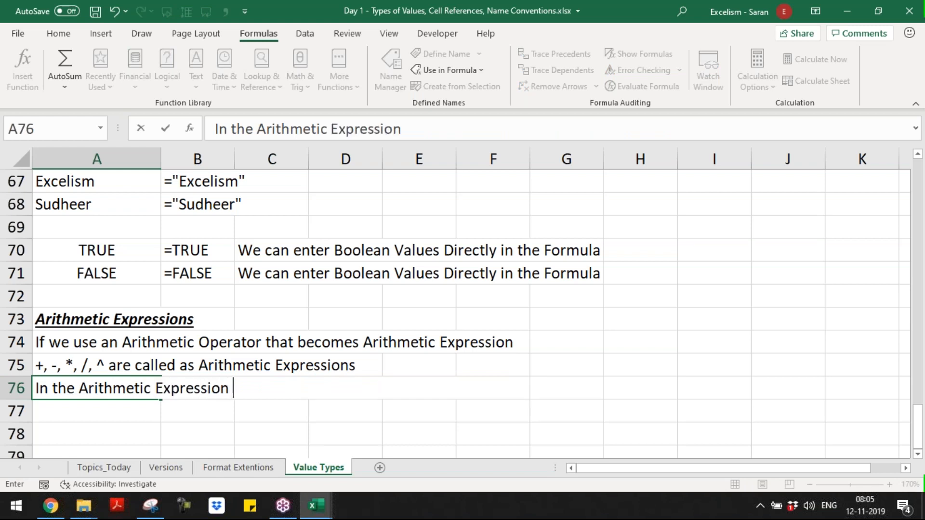
type("only number")
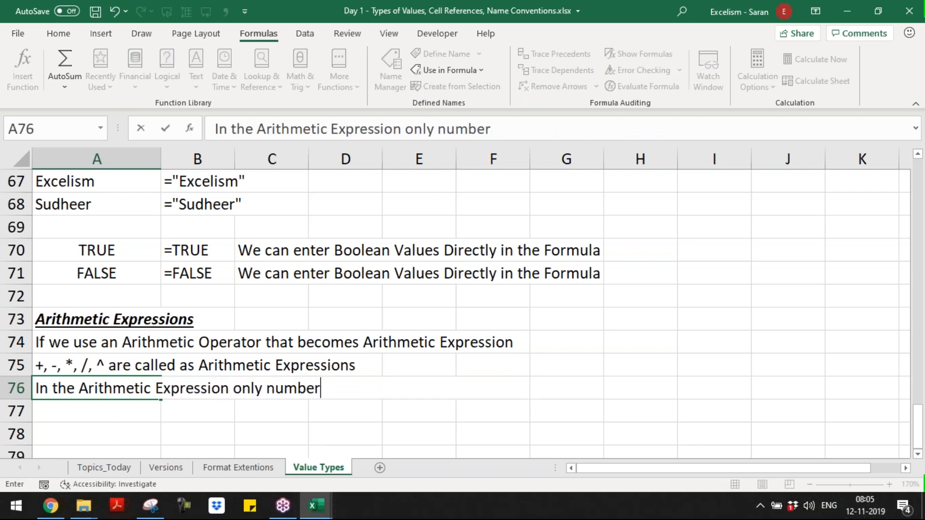
type("s are Allowed")
key("Return")
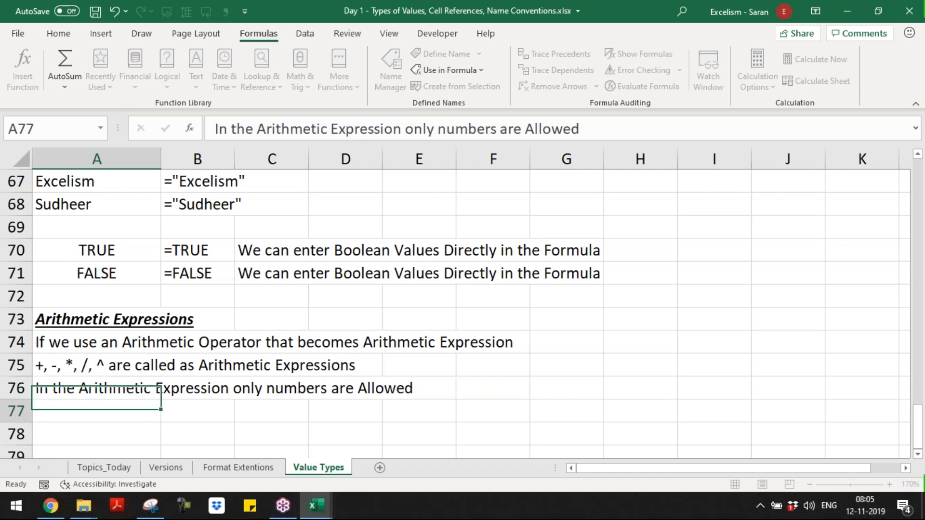
Step: Enter the note "Arithmetic Expression Always results "Number" Value ONLY" in A77
type("A")
type("rt")
type("ithme")
type("tic Expre")
type("ssion Al")
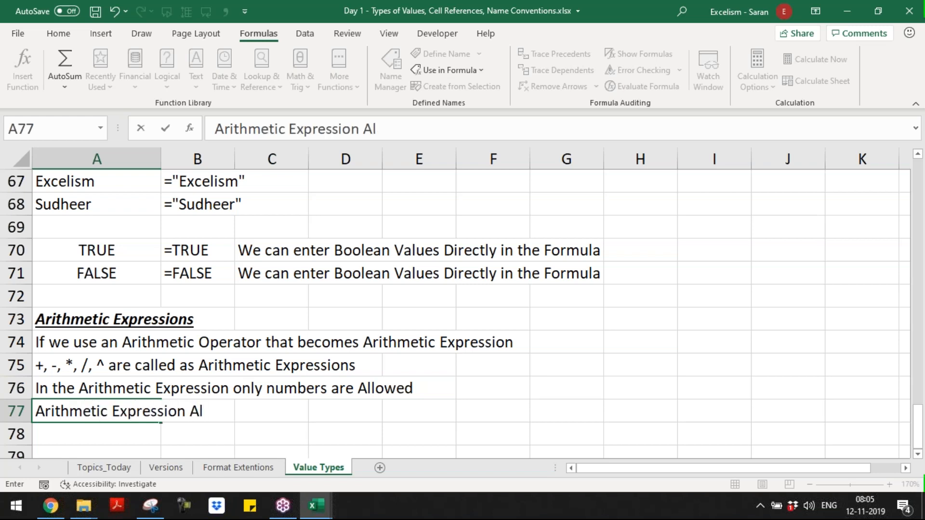
type("ways result")
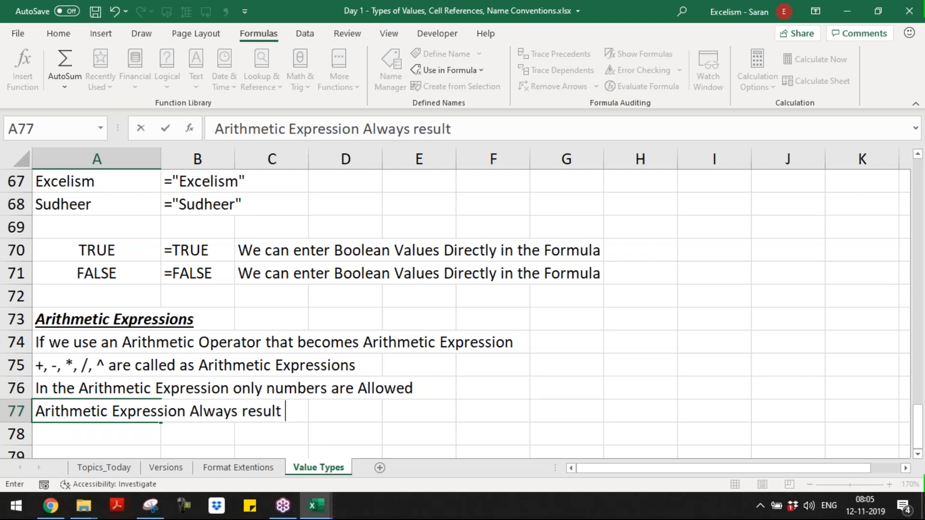
type("s \"Number")
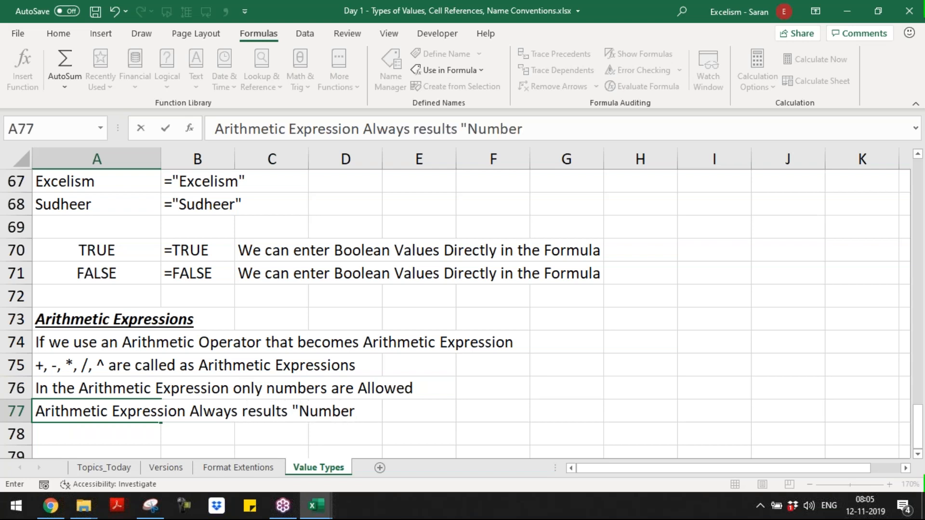
type("\" Value ONY")
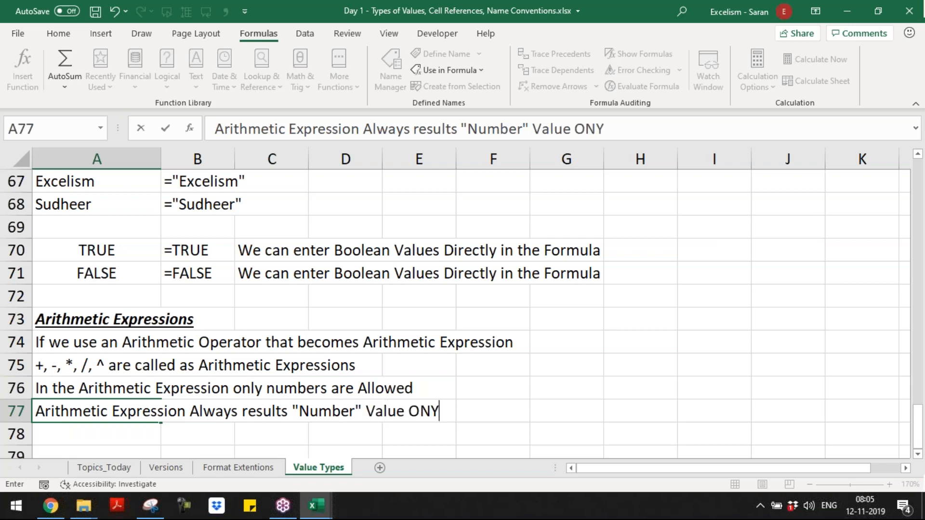
key("BackSpace")
type("LY")
key("Return")
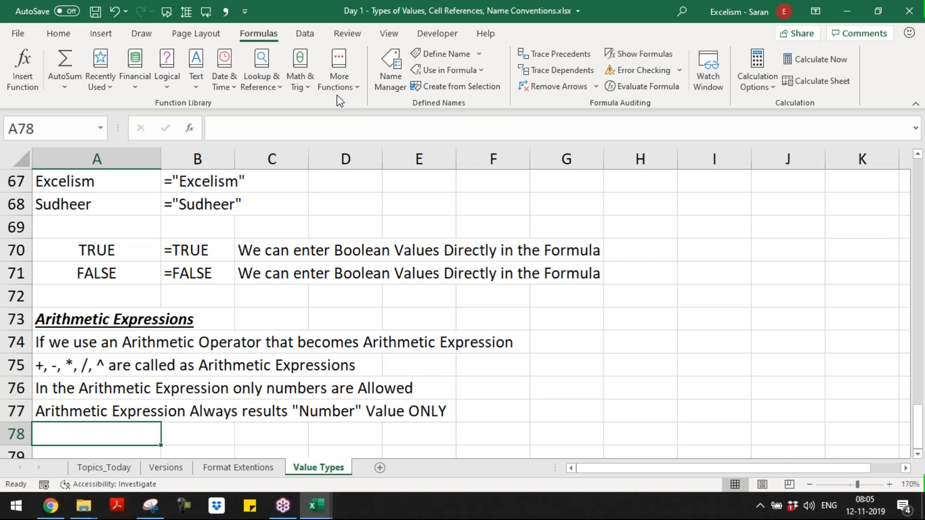
Step: Enter the heading "Logical Expressions/Logical Text" in A79 and format it as bold, italic and underlined
key("Down")
key("Down")
key("Down")
key("Down")
key("Up")
key("Up")
key("Up")
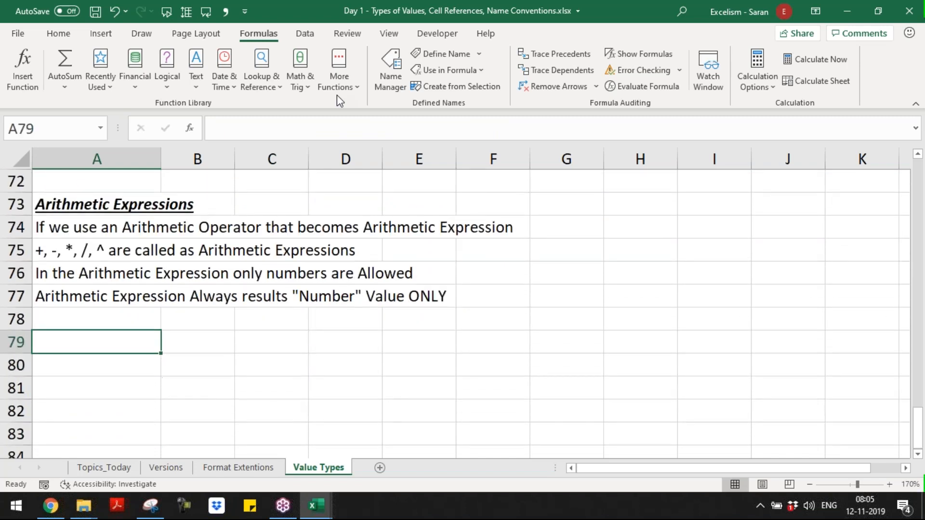
type("Log")
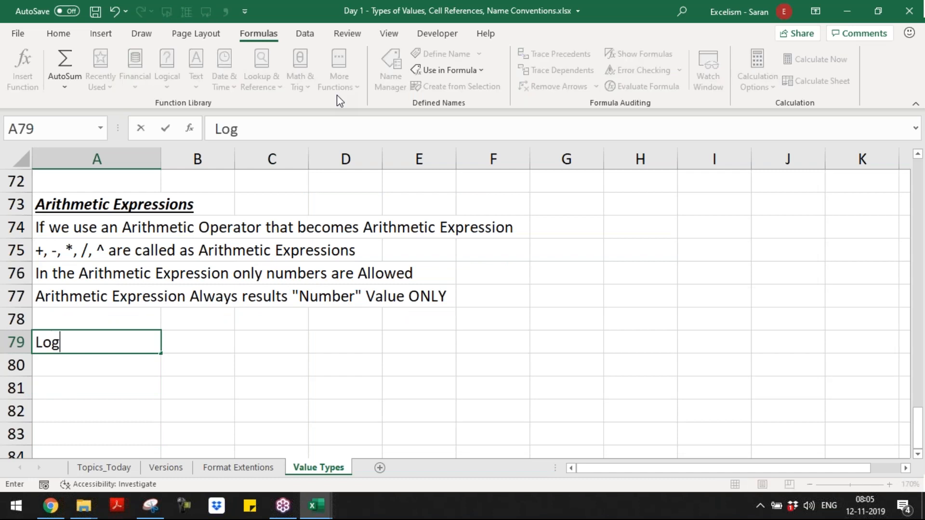
type("ical Expressi")
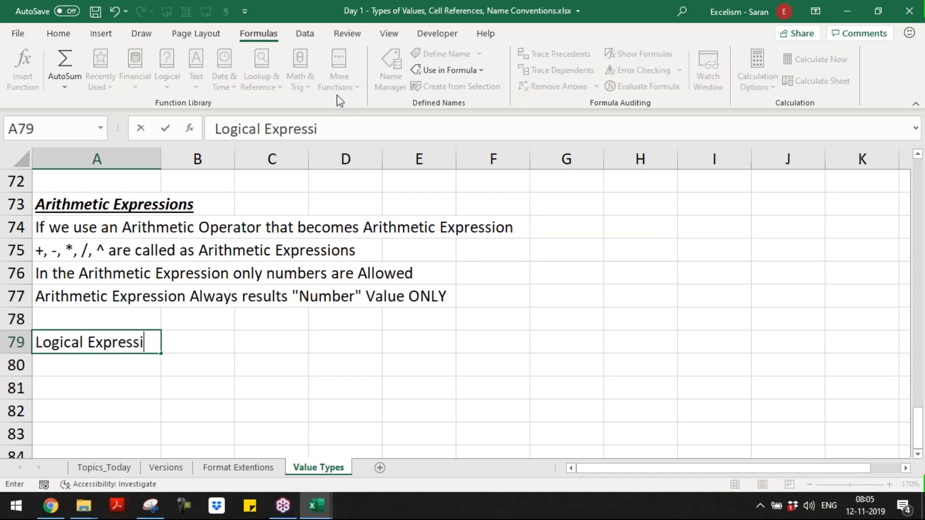
type("ons/Logical ")
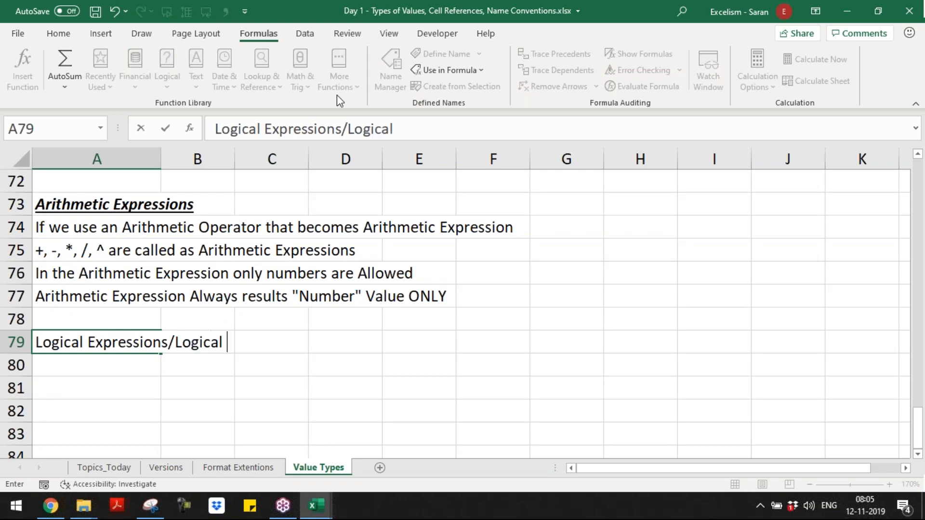
type("Text")
key("Return")
key("Up")
key("ctrl+b")
key("ctrl+i")
key("ctrl+u")
Step: Insert a blank row at row 77, above the note "Arithmetic Expression Always results "Number" Value ONLY"
key("Up")
key("Up")
key("Up")
key("Down")
key("shift+space")
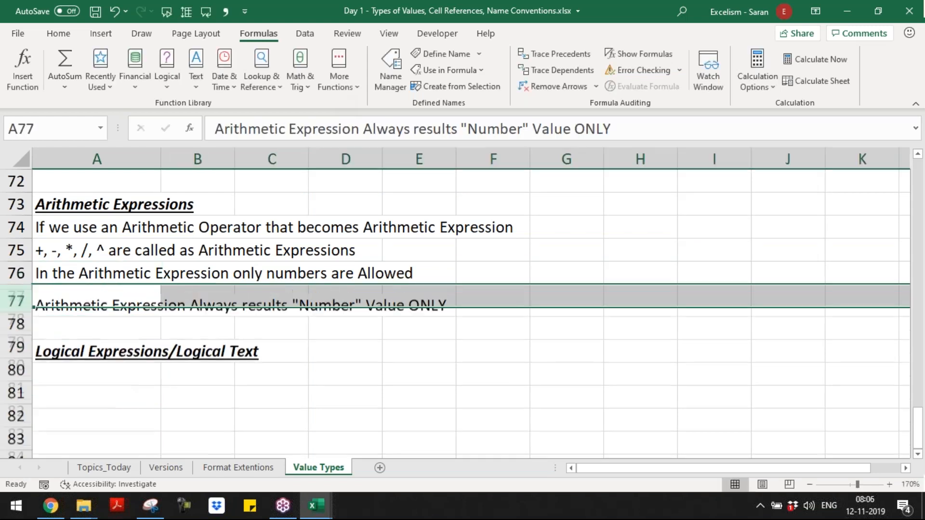
key("ctrl+shift+plus")
Step: Enter the note "Text can not be allowed in the Arithmetic Expression" in A77
type("Tet")
key("BackSpace")
type("xt can nt")
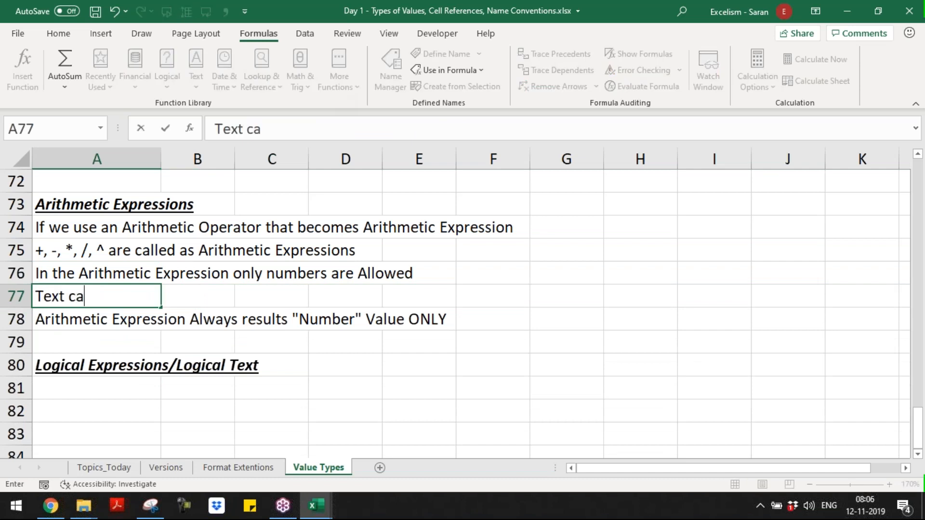
key("BackSpace")
type("o")
key("BackSpace")
key("BackSpace")
type("ot be allowed")
key("BackSpace")
type("ed in the Arig")
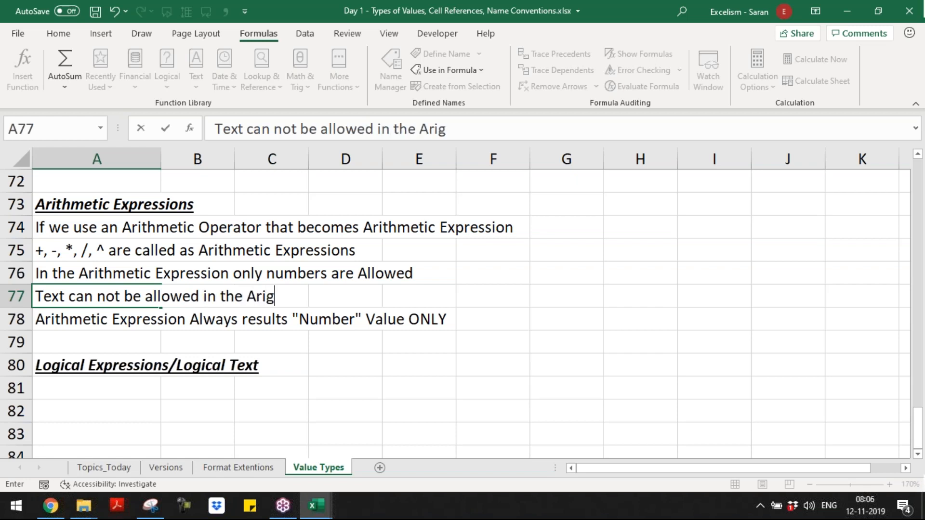
key("BackSpace")
type("thmeit")
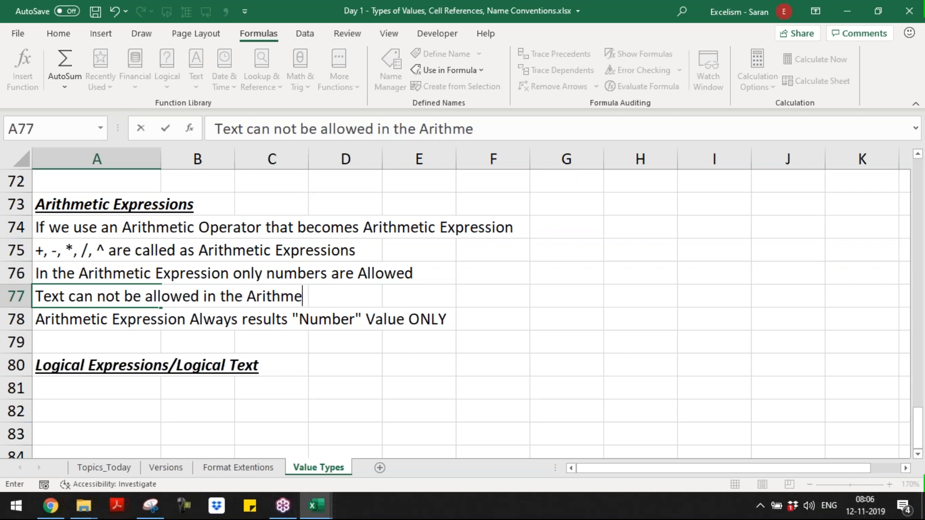
key("BackSpace")
key("BackSpace")
type("tic Expression")
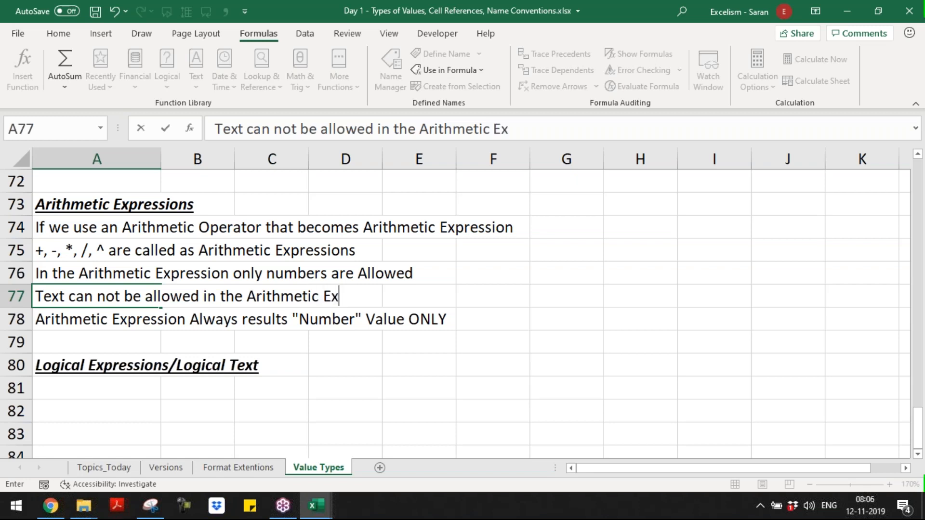
key("Return")
Step: Insert a new row 78 and enter "Boolean Value can be allowed in the Arithmetic Expression" in A78
key("shift+space")
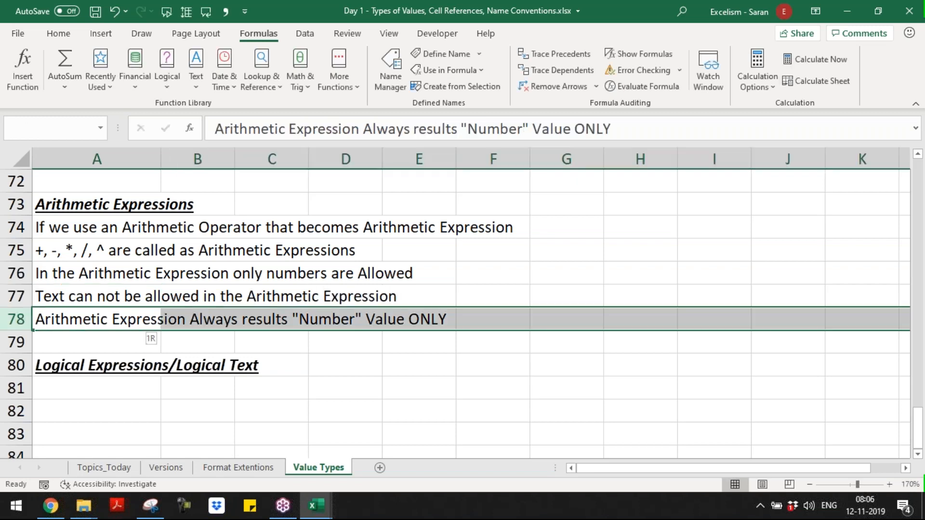
key("ctrl+shift+plus")
type("Bool")
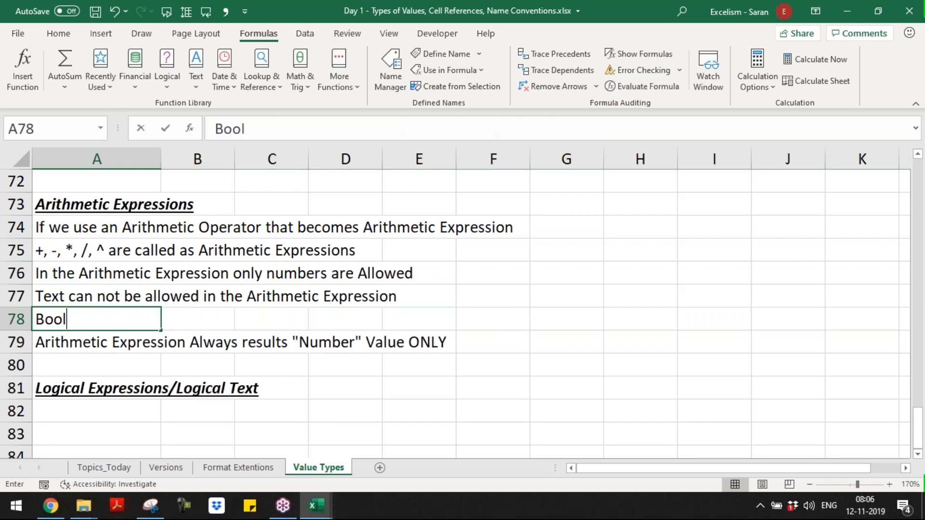
type("ean Value Can")
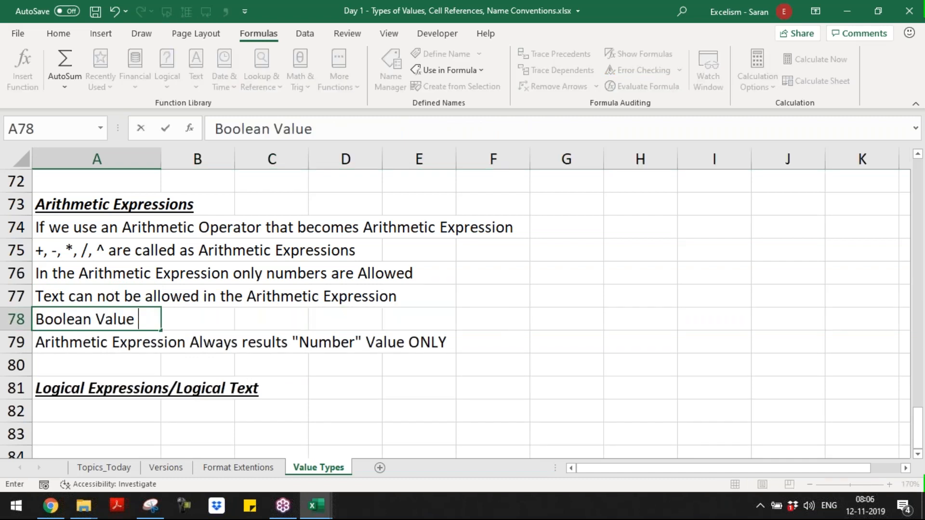
key("BackSpace")
key("BackSpace")
key("BackSpace")
type("can be allow")
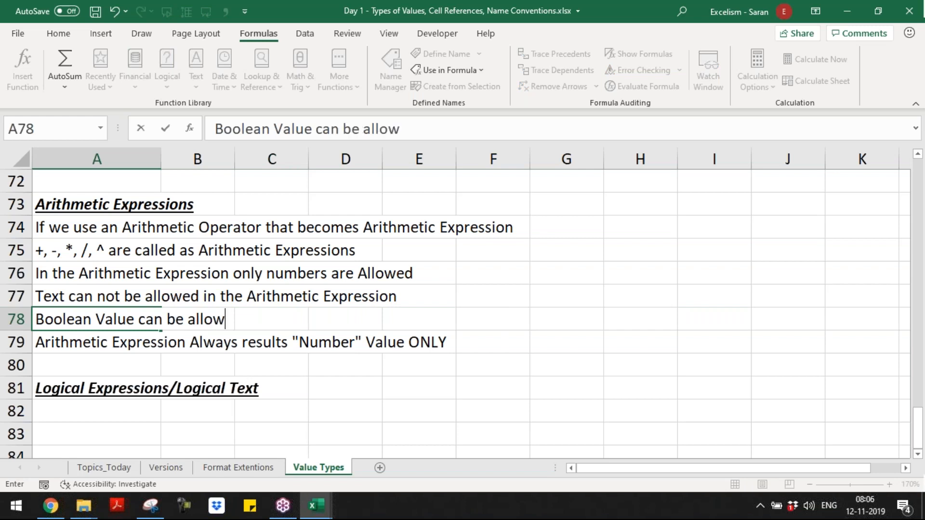
type("ed in the Arith")
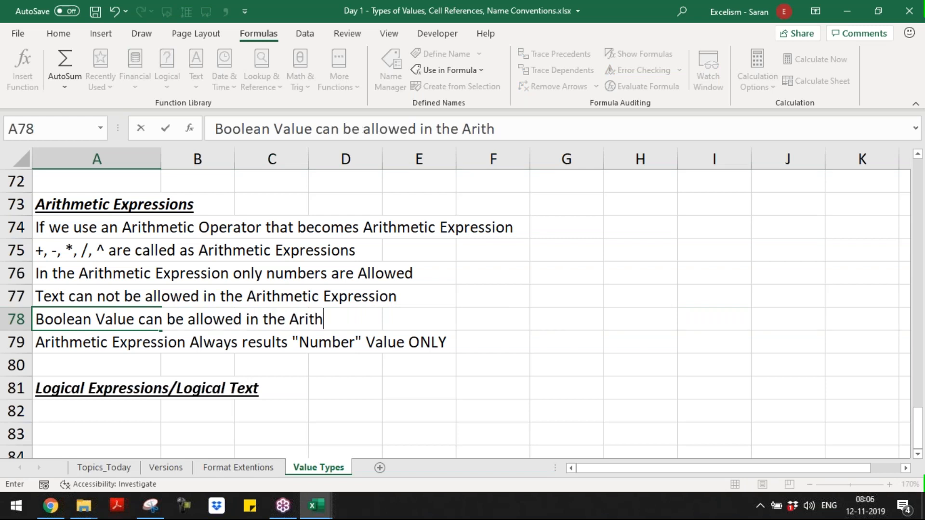
type("metic Ex")
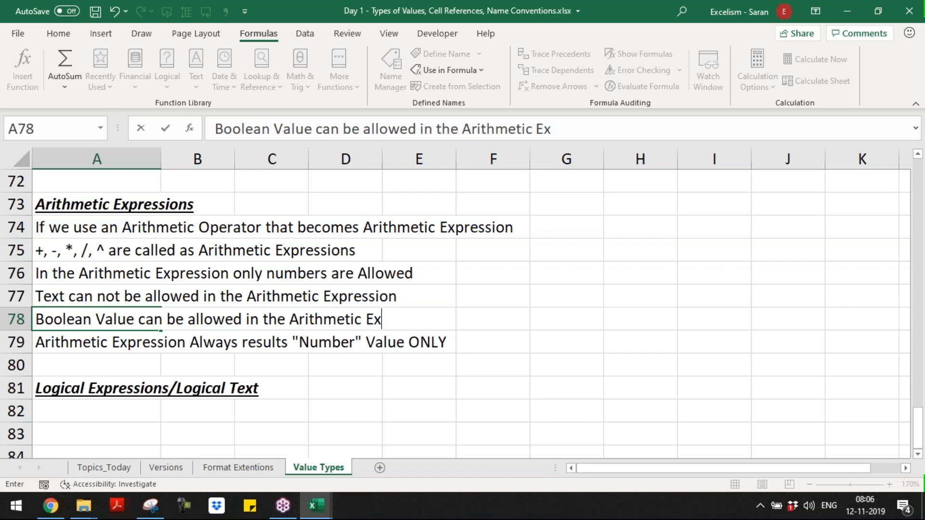
type("pression")
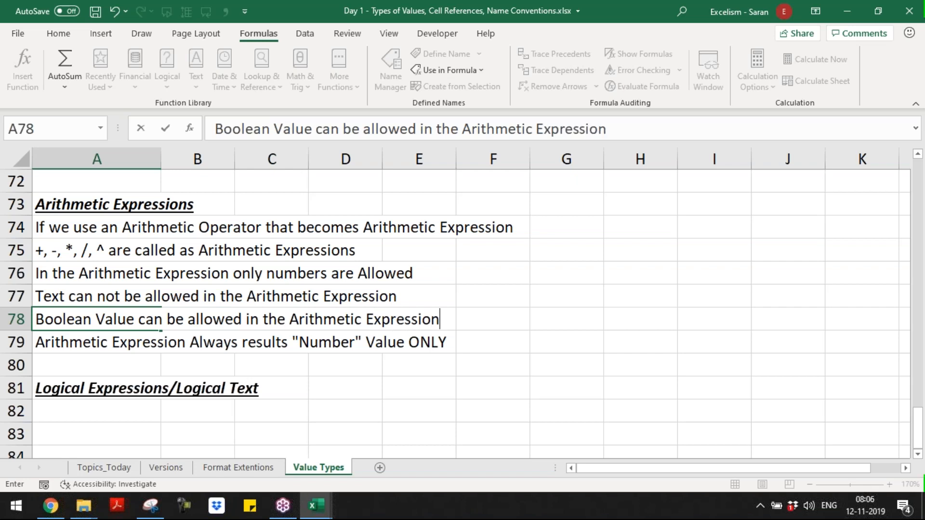
key("Return")
Step: Insert a new row 79 and enter "If Boolean Value allowed, Excel understands" in A79
key("shift+space")
key("ctrl+shift+plus")
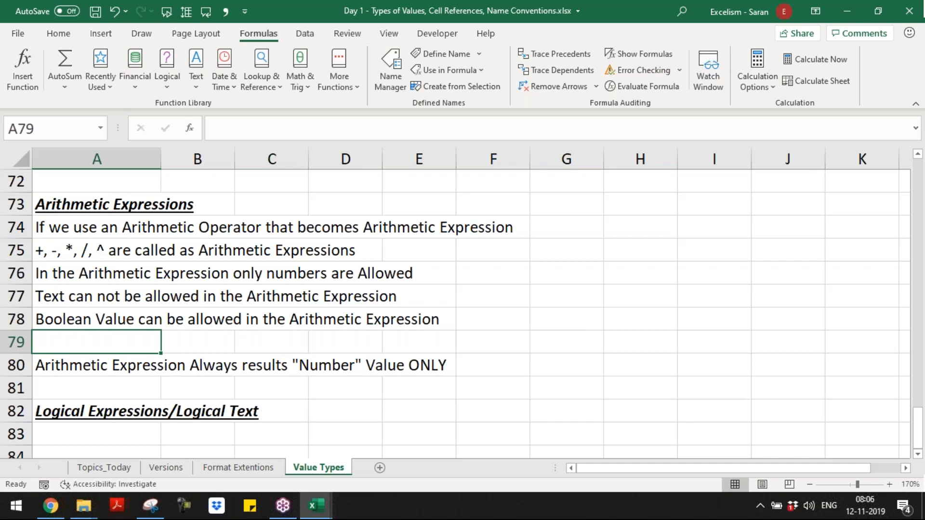
type("If Boolea")
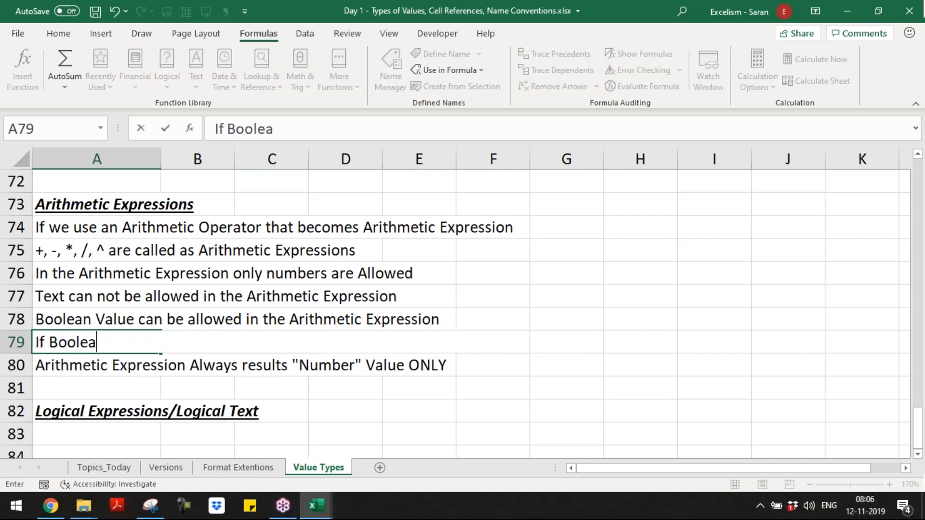
type("n Value allowed Edx")
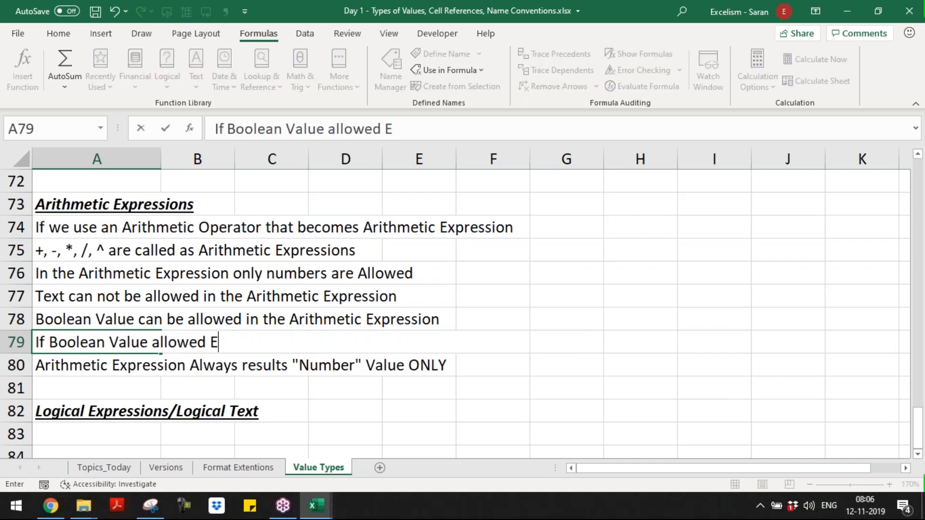
key("BackSpace")
key("BackSpace")
key("BackSpace")
key("BackSpace")
type(", Exc")
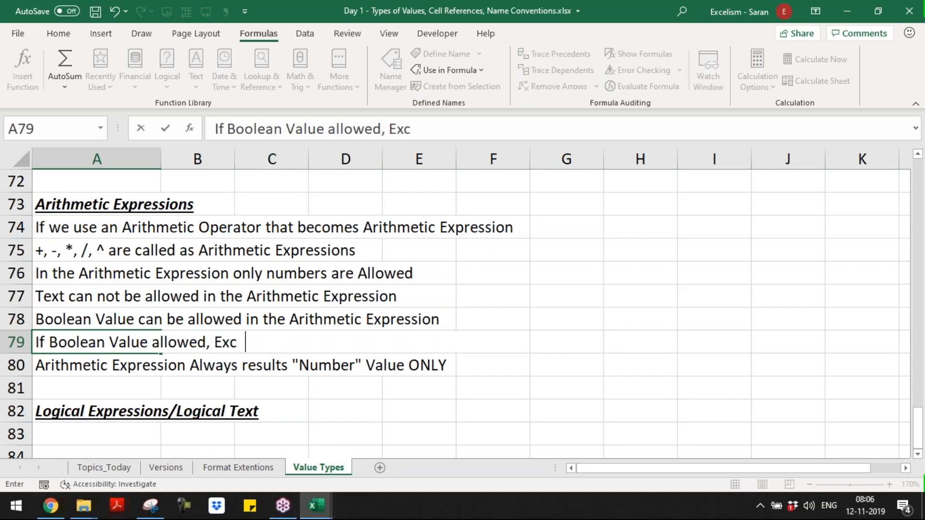
type("el understands")
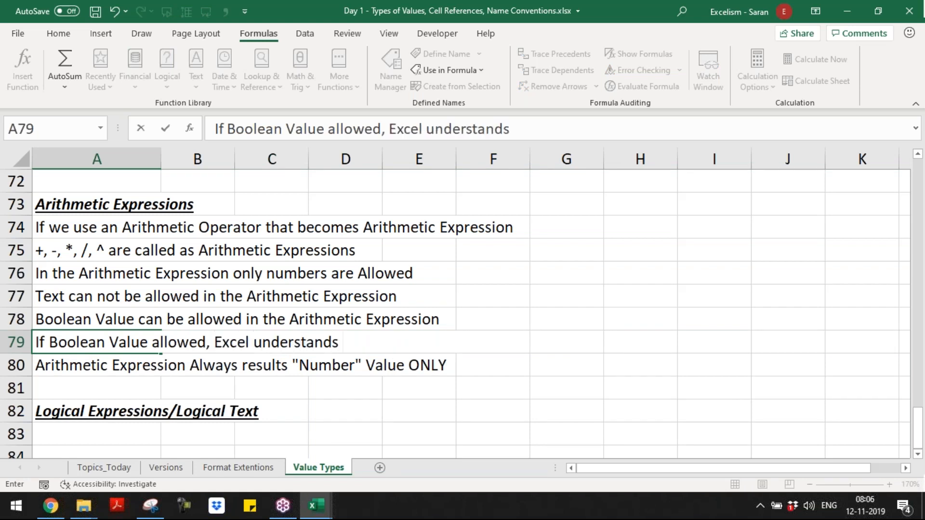
key("ctrl+Return")
Step: Extend the note in A79 with "TRUE as 1 and FALSE as 0"
key("BackSpace")
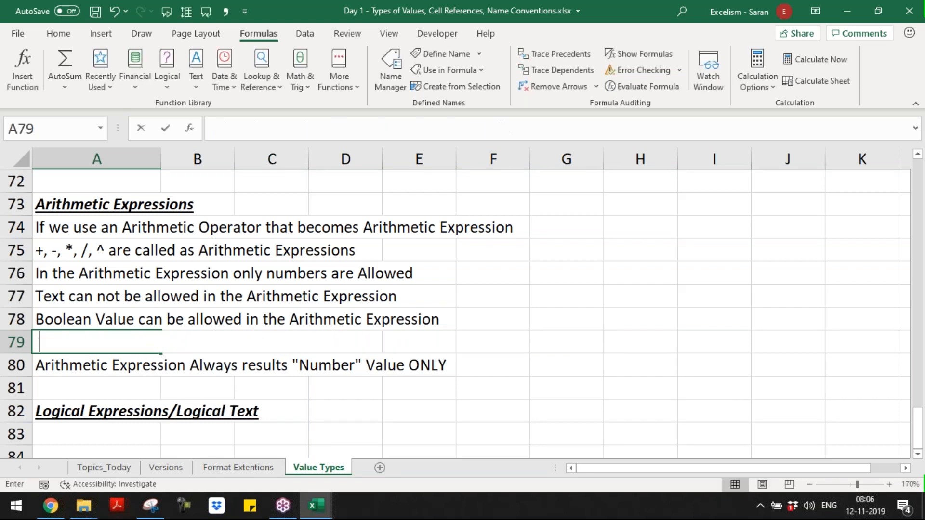
key("Escape")
key("F2")
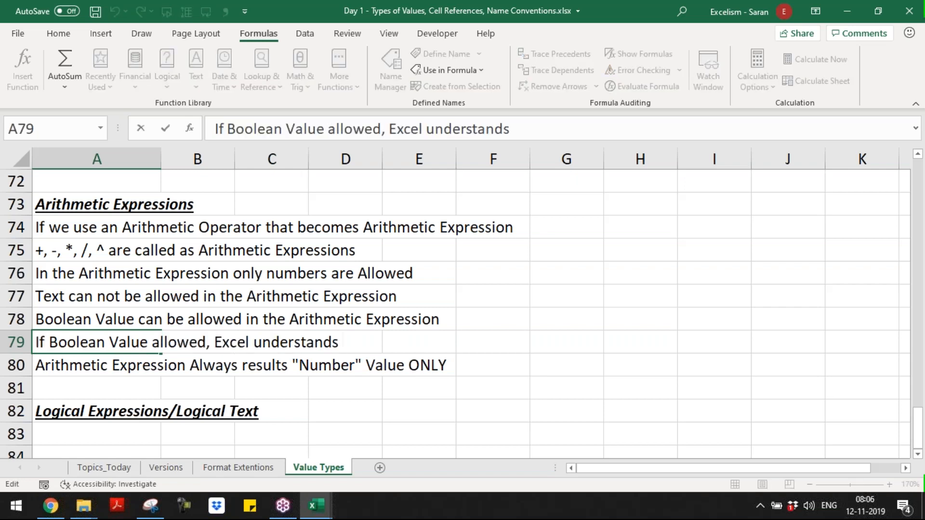
type("TRUE as ")
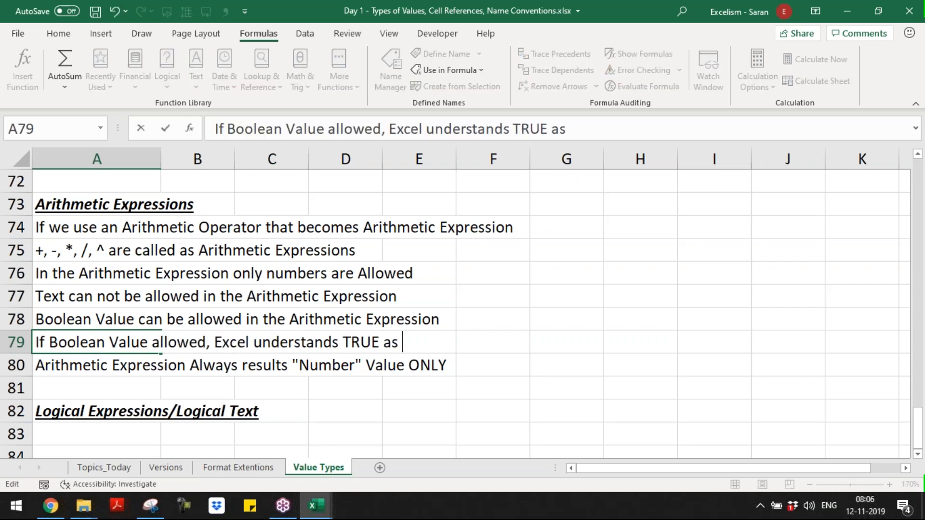
type("1 and FALS")
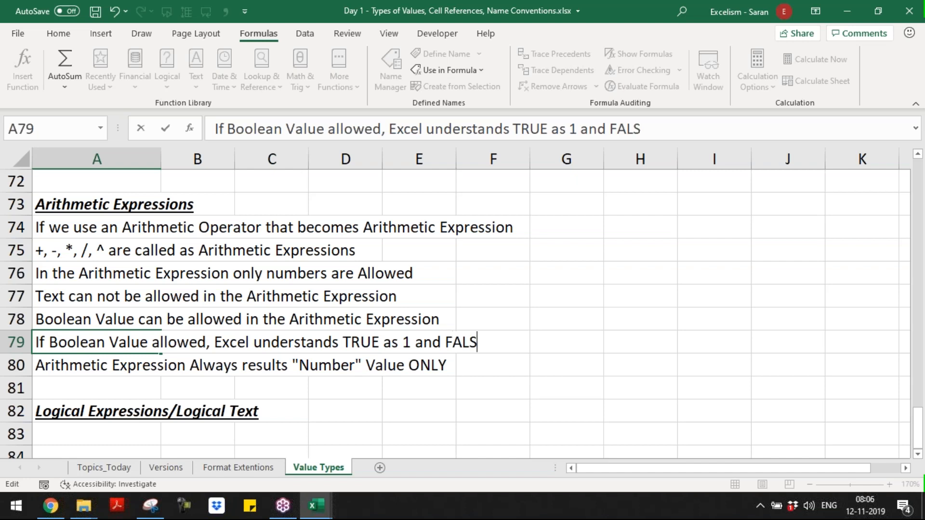
type("E as ")
type("Zer")
key("BackSpace")
key("BackSpace")
key("BackSpace")
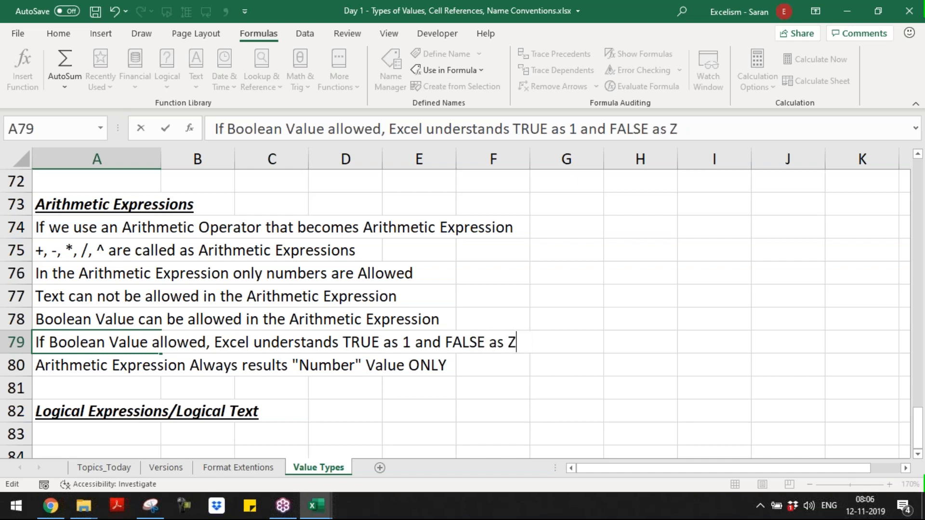
type("0")
key("Return")
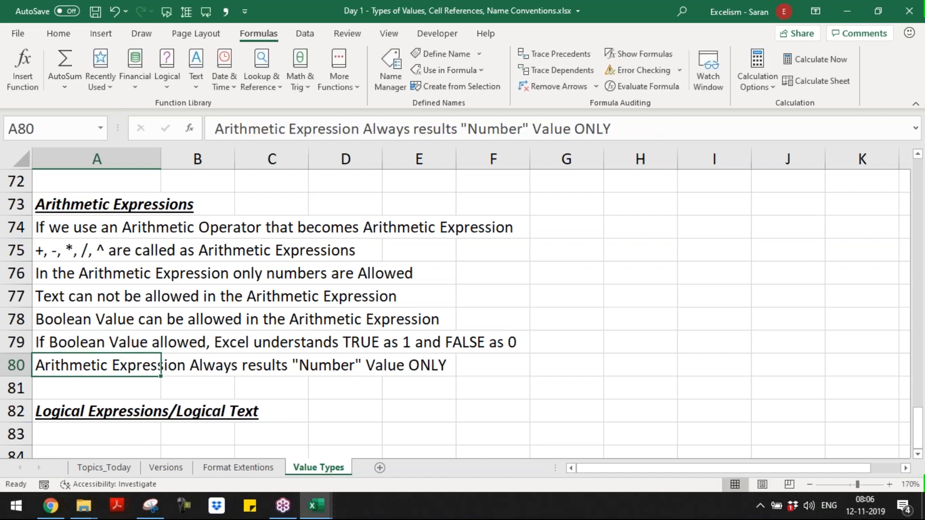
Step: Correct the note in A75 to read "+, -, *, /, ^ are called as Arithmetic Operators"
key("Up")
key("Up")
key("Up")
key("Up")
key("Up")
key("Up")
key("Down")
key("Down")
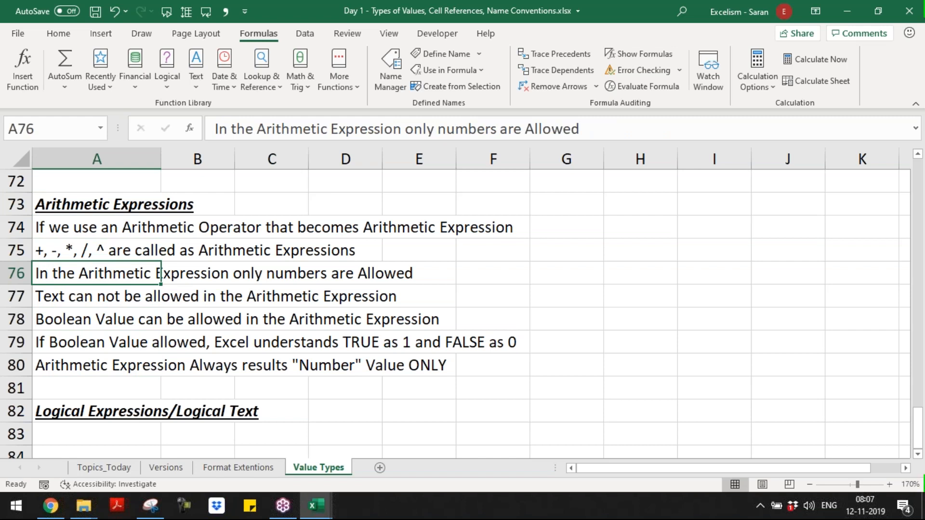
key("Up")
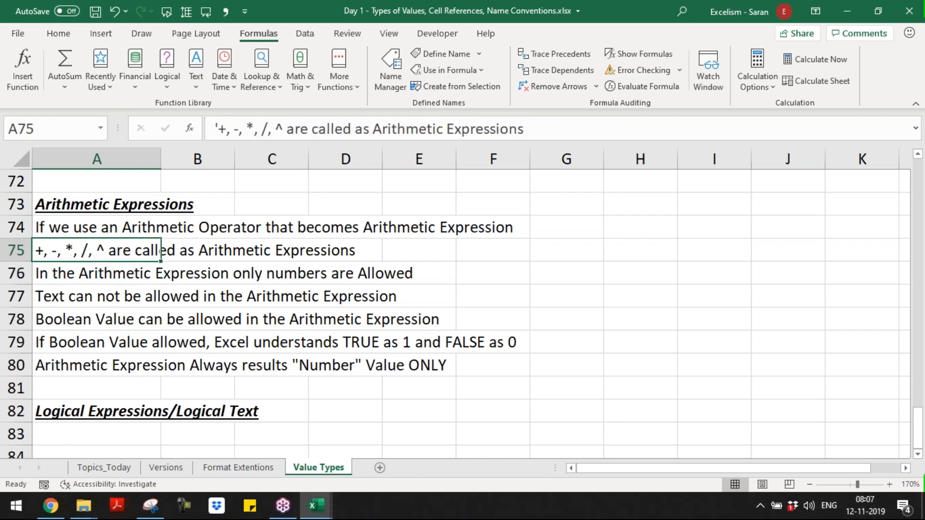
key("F2")
key("BackSpace")
key("BackSpace")
key("BackSpace")
key("BackSpace")
key("BackSpace")
key("BackSpace")
key("BackSpace")
key("BackSpace")
key("BackSpace")
key("BackSpace")
key("BackSpace")
type("Opert")
key("BackSpace")
type("ators")
key("Return")
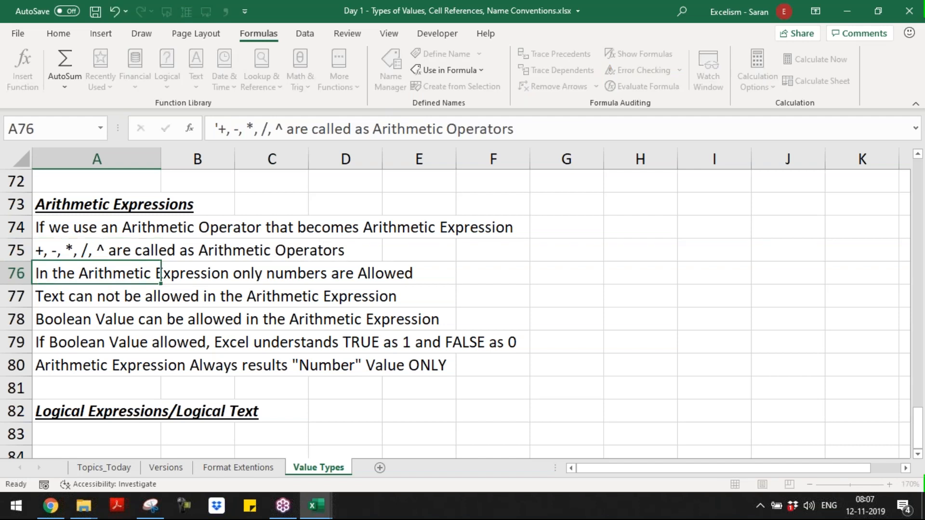
Step: Review the arithmetic expression notes in A74 to A80 one by one
key("Up")
key("Up")
key("Down")
key("Down")
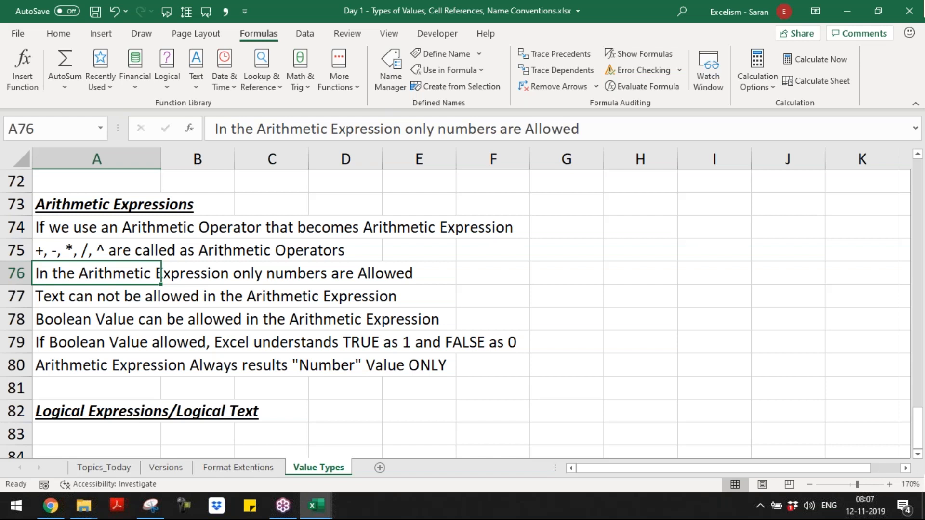
left_click(160, 295)
left_click(160, 319)
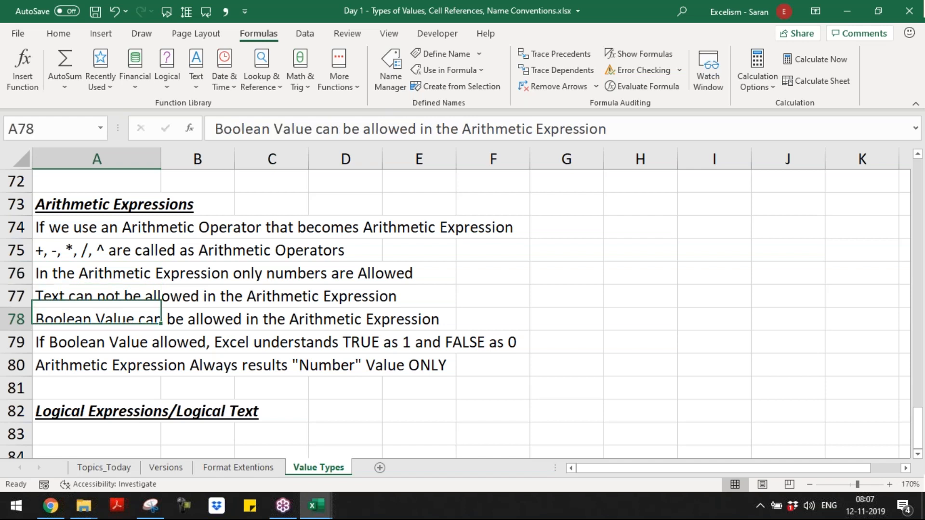
left_click(160, 342)
left_click(160, 365)
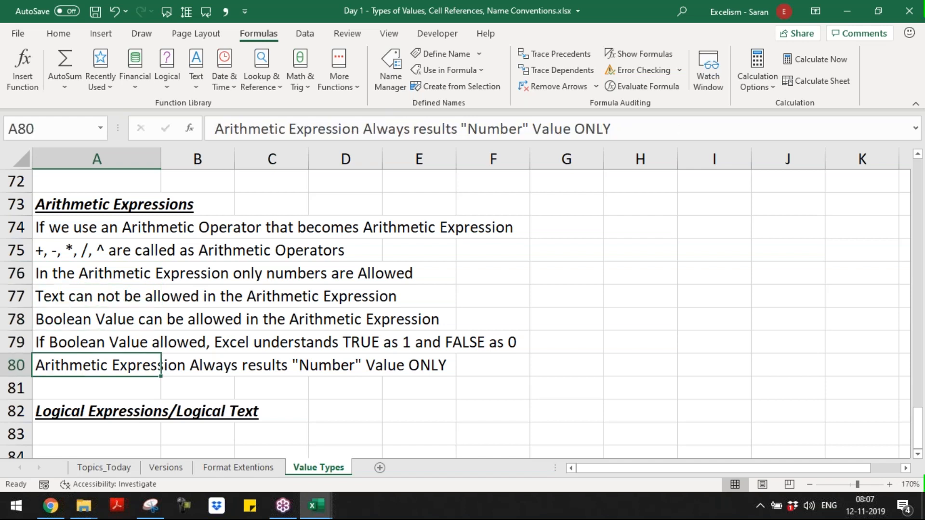
Step: Enter "If we use a Logical Operator that is called as Logical Expression/Logical Text" in A83
key("Down")
key("Down")
key("Down")
key("Down")
key("Down")
key("Down")
key("Down")
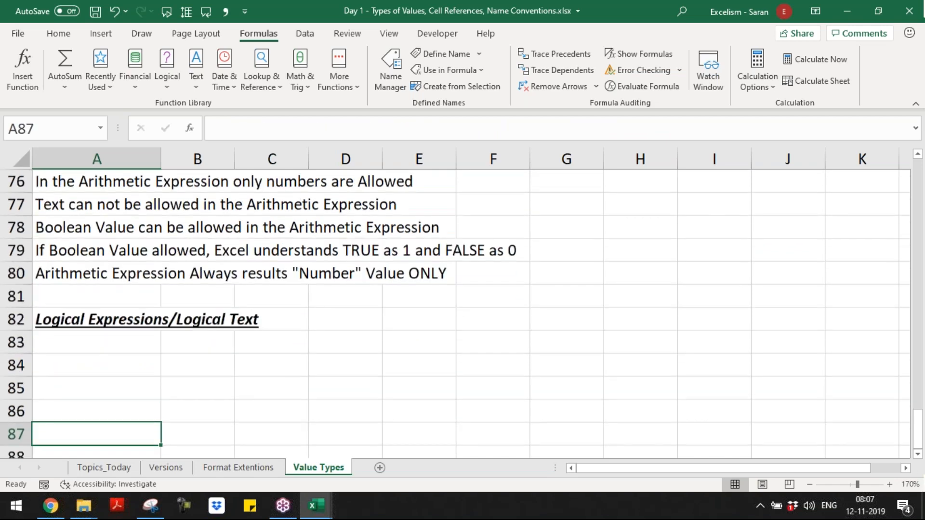
key("Up")
key("Up")
key("Up")
key("Up")
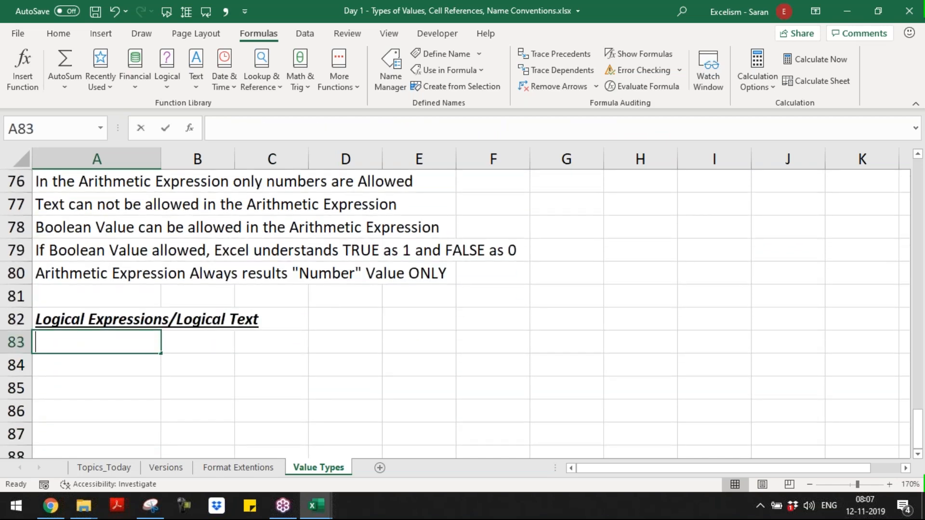
type("If u")
key("BackSpace")
type("we ")
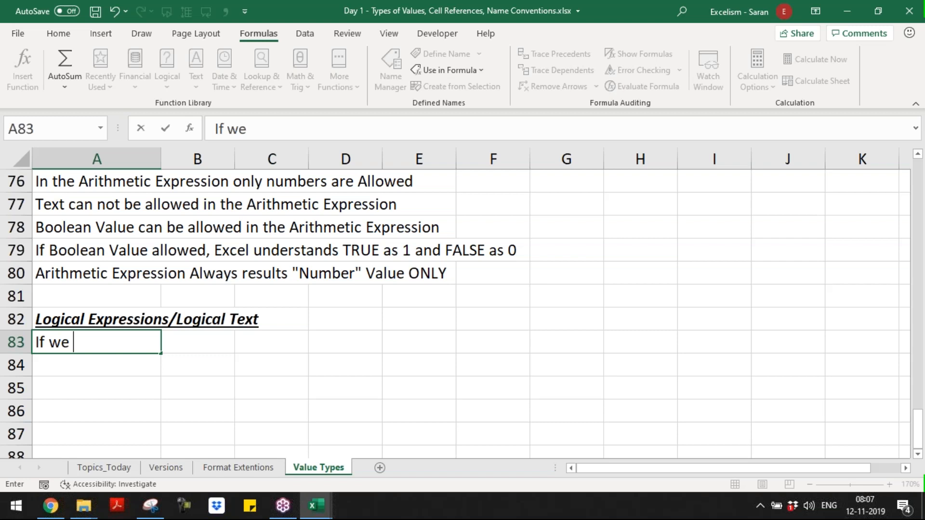
type("use a Logical Opeart")
key("BackSpace")
key("BackSpace")
key("BackSpace")
type("rator that is called as ")
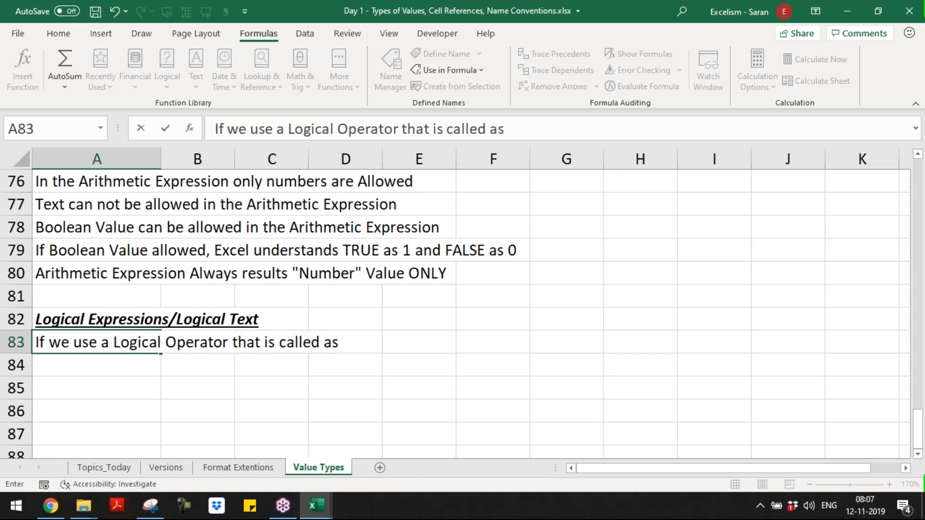
type("Logical Expression/Logical Text")
key("Return")
Step: Look back over the notes in column A and return to the empty cell A84 below the last one
key("ctrl+Up")
key("ctrl+Up")
key("ctrl+Up")
key("ctrl+Down")
key("ctrl+Down")
key("ctrl+Down")
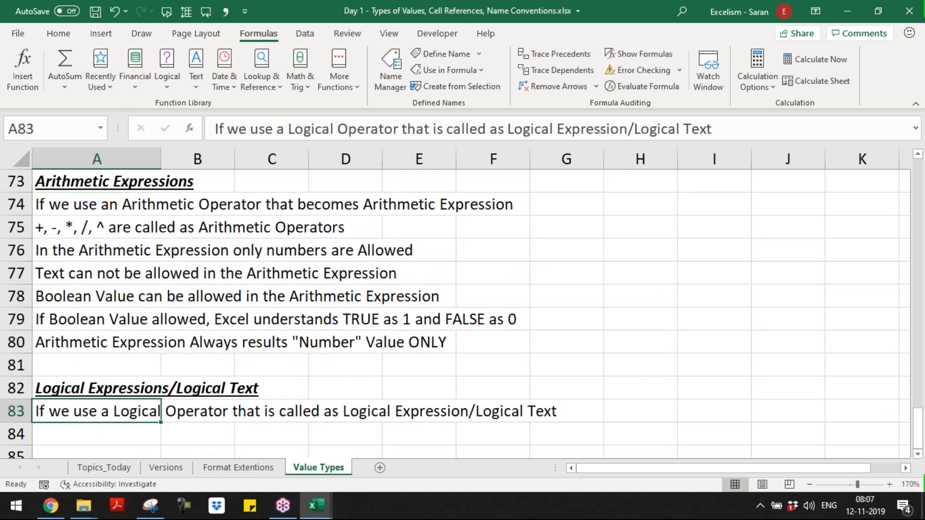
key("ctrl+Down")
key("ctrl+Up")
key("Down")
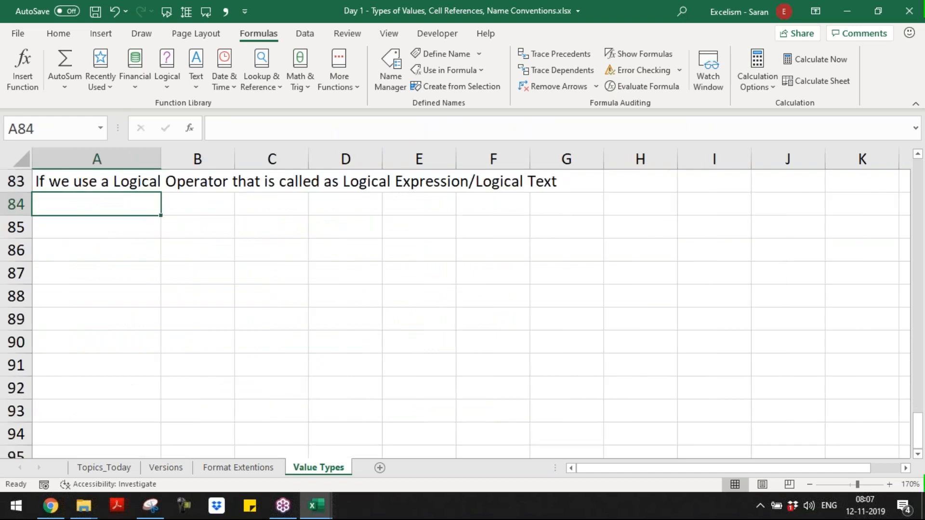
Step: Enter the note =, <>, <, <=, >, >= are called as "Logical Operators" as text in A84
type("'")
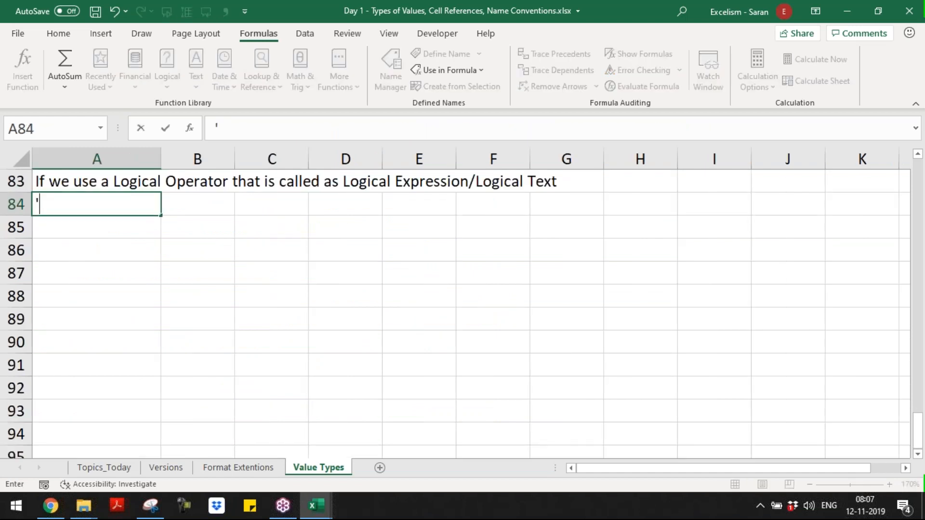
type("=, <>, <, <=, >")
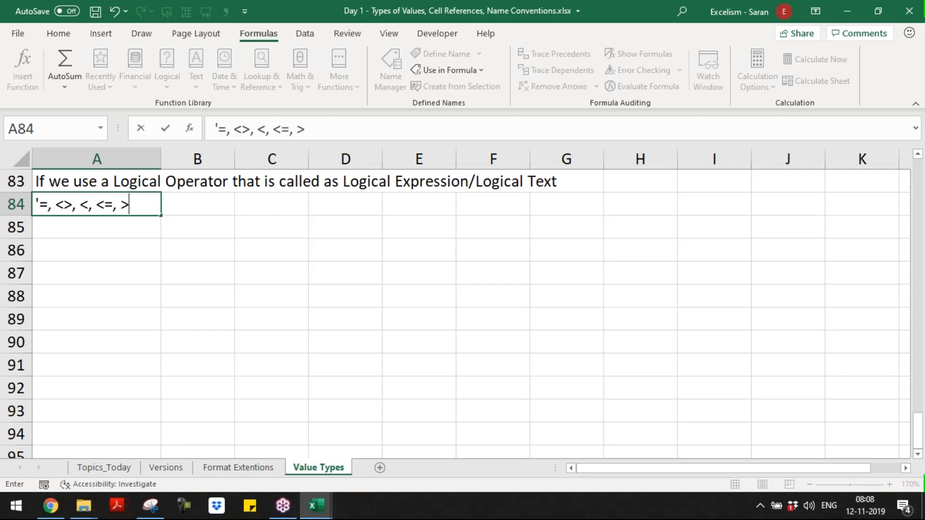
type(", >= are calle")
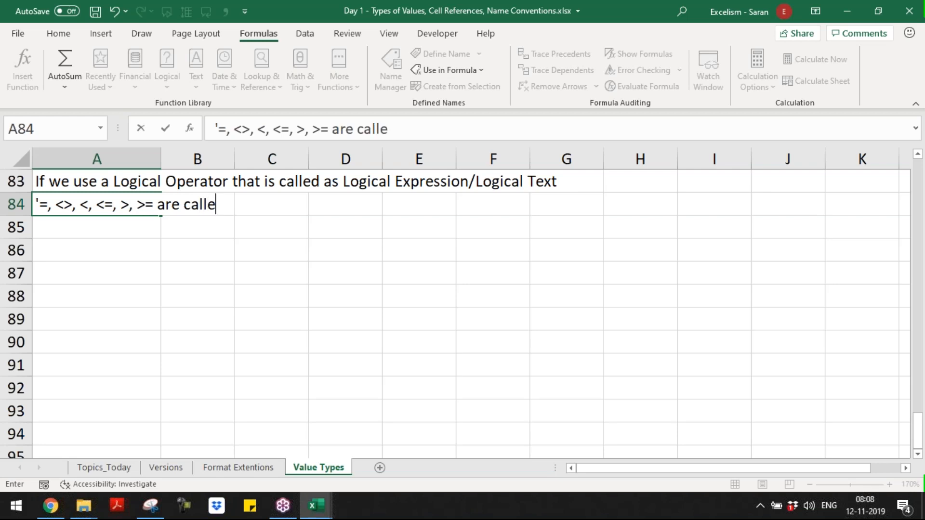
type("d as \"Log")
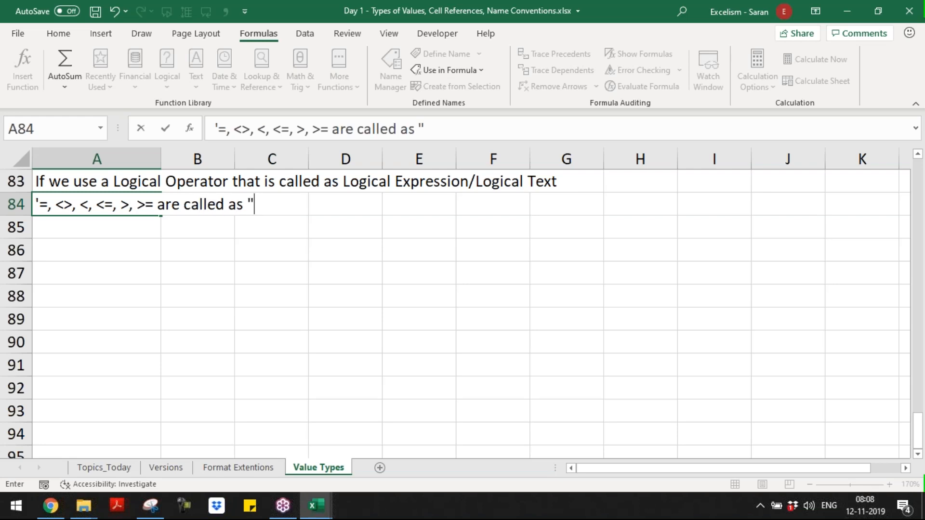
type("ical Opear")
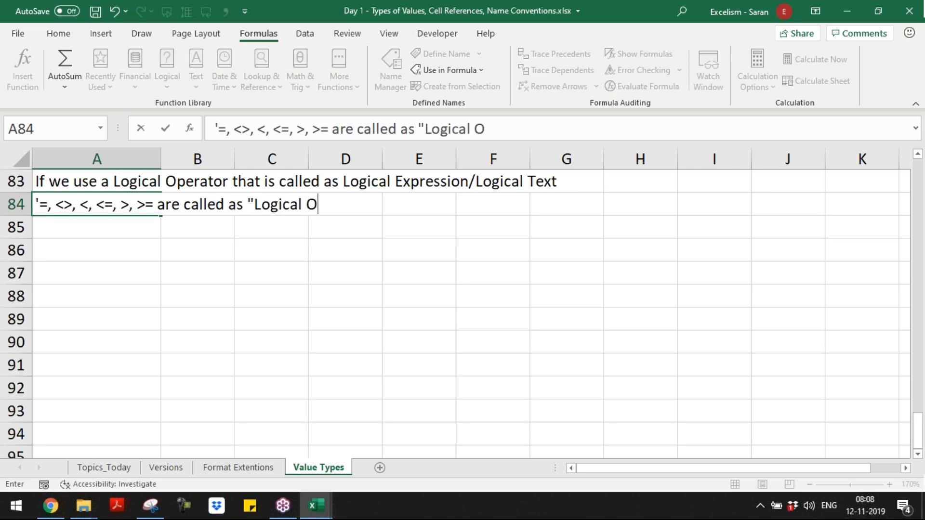
key("BackSpace")
key("BackSpace")
type("rators\"")
key("Return")
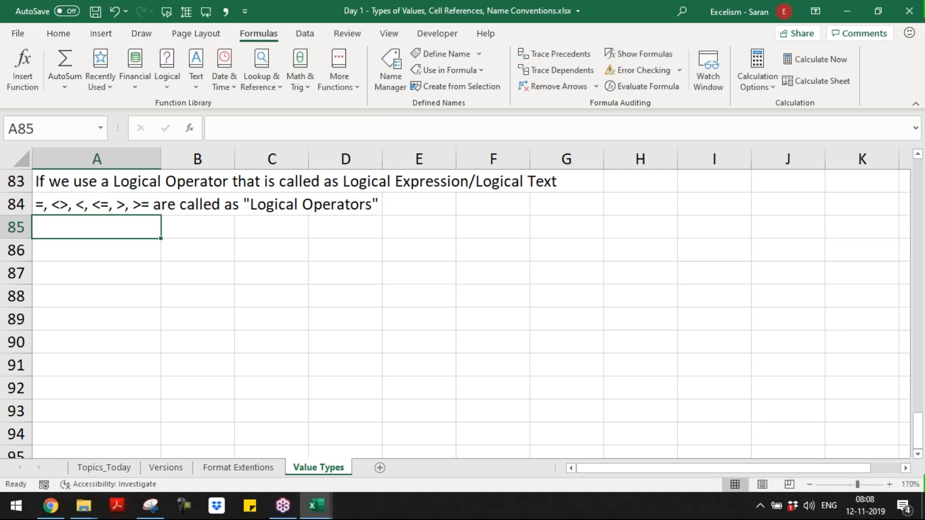
Step: Look back over the arithmetic and logical expression notes in column A and return to the empty cell A85
key("Up")
key("Up")
key("Up")
key("Up")
key("Up")
key("Up")
key("Up")
key("Up")
key("Up")
key("Up")
key("Up")
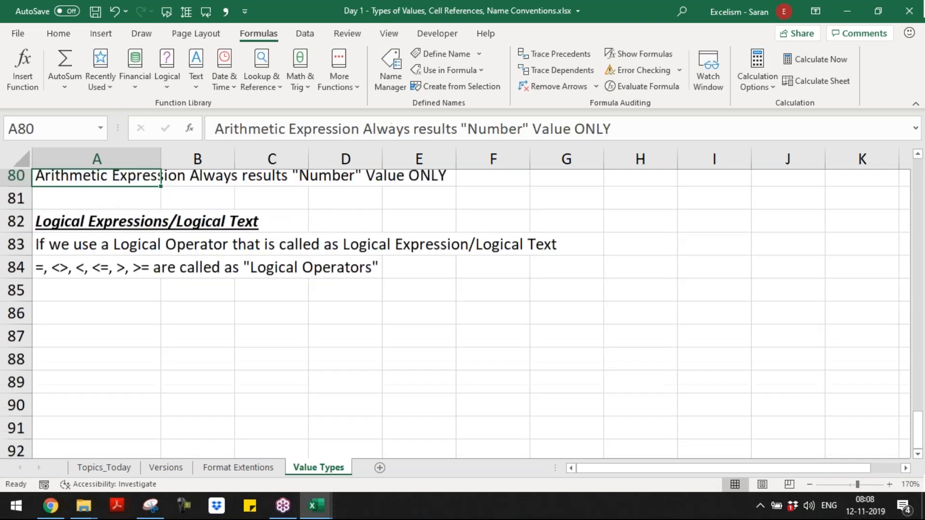
key("Down")
key("Down")
key("Down")
key("Down")
key("Down")
key("Down")
key("Down")
key("Down")
key("Down")
key("Down")
key("Down")
key("Down")
key("Down")
key("Down")
key("Down")
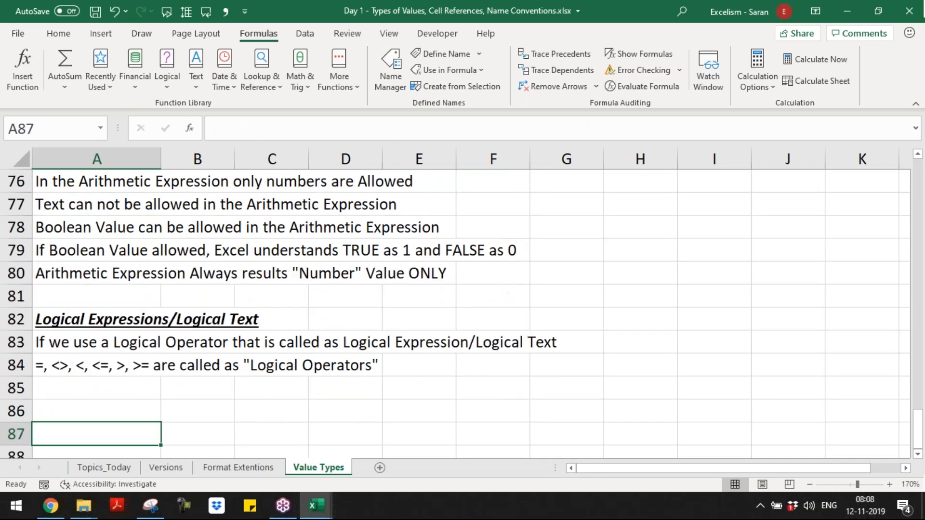
key("Up")
key("Up")
key("Up")
key("Up")
key("Up")
key("Up")
key("Up")
key("Up")
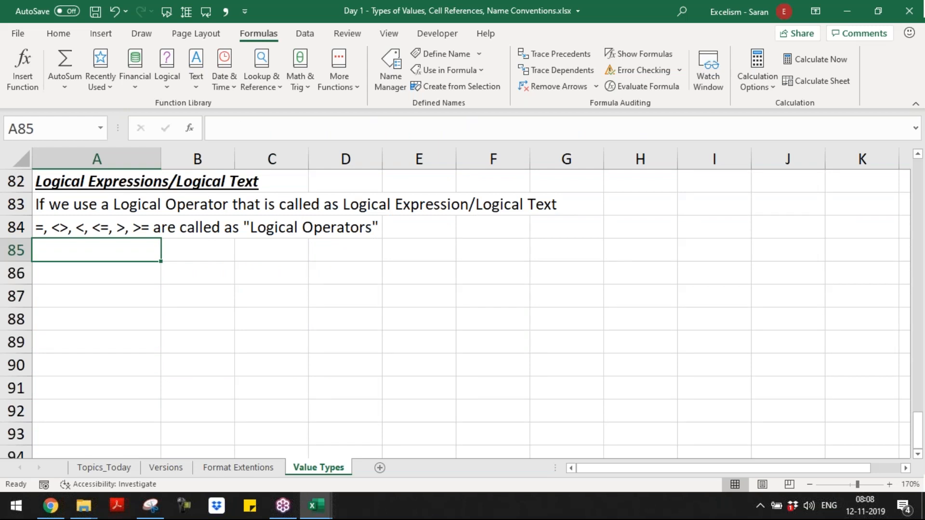
Step: Enter "We can use Numbers and Text in the Logical Operators" in A85
type("We an")
key("BackSpace")
type("c")
key("BackSpace")
key("BackSpace")
type("can use ")
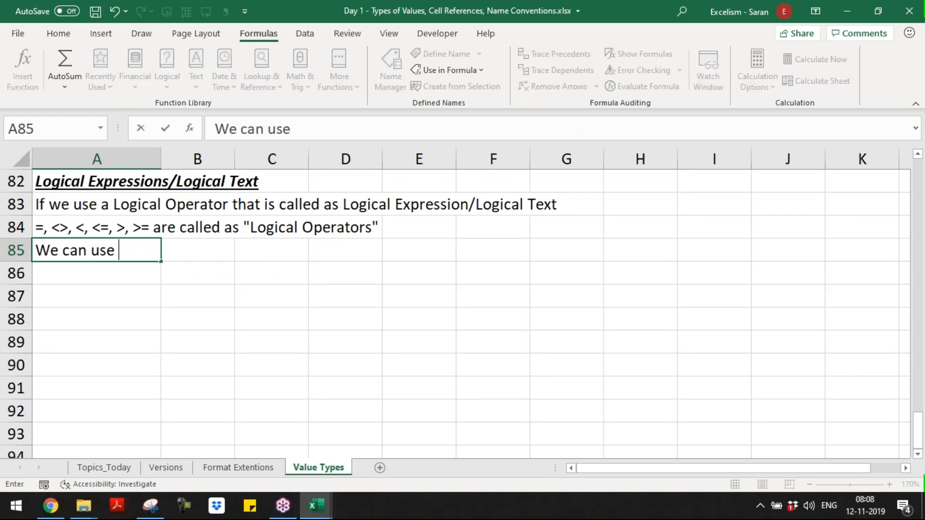
type("Nm")
key("BackSpace")
type("umber")
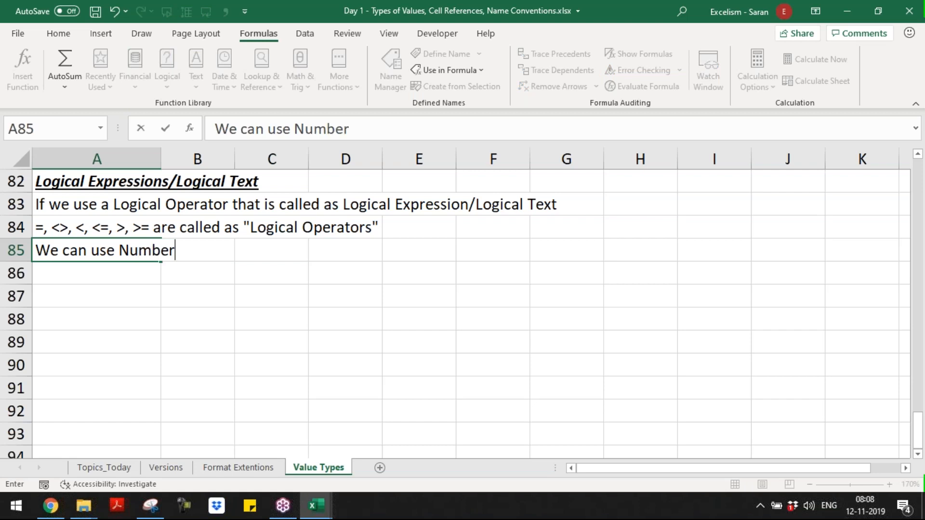
type("s and Text in th")
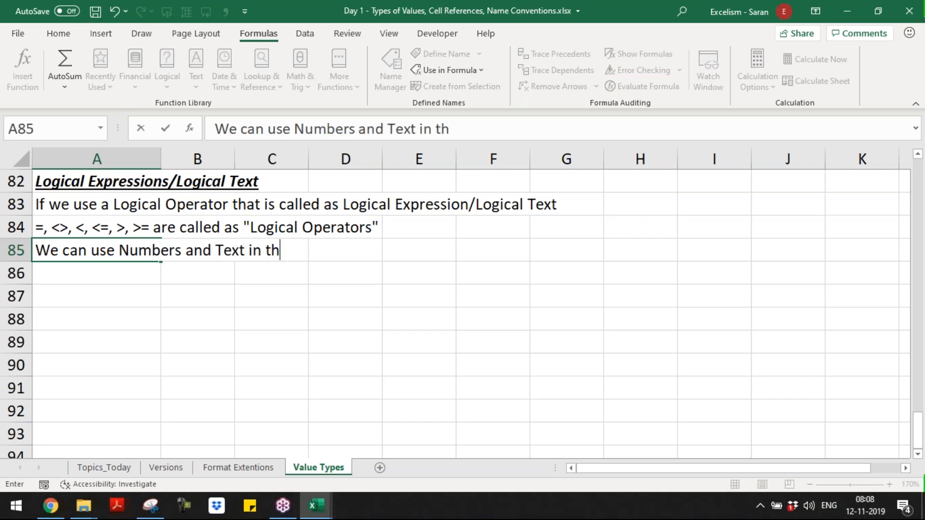
type("e Logical Opea")
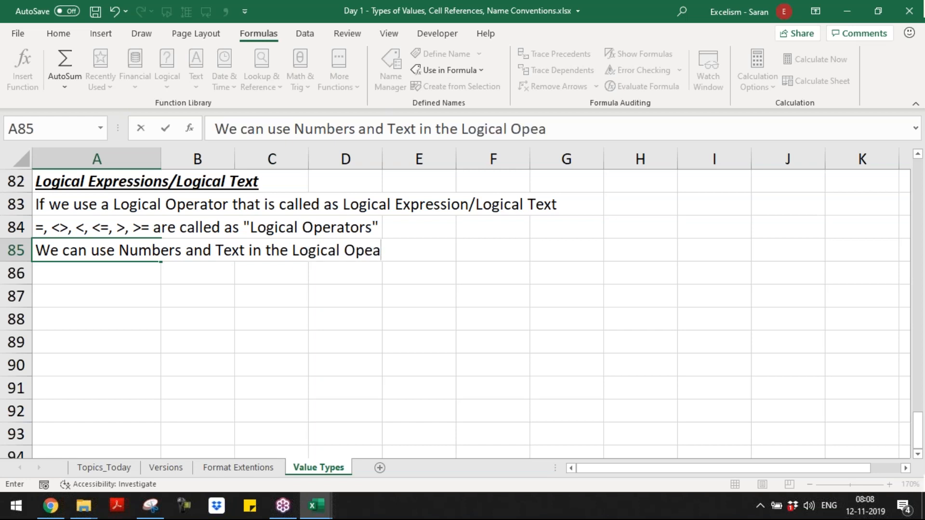
key("BackSpace")
type("rators")
key("Return")
Step: Enter the note Logical Expressions always results "Boolean" Value ONLY in A86
type("Logic")
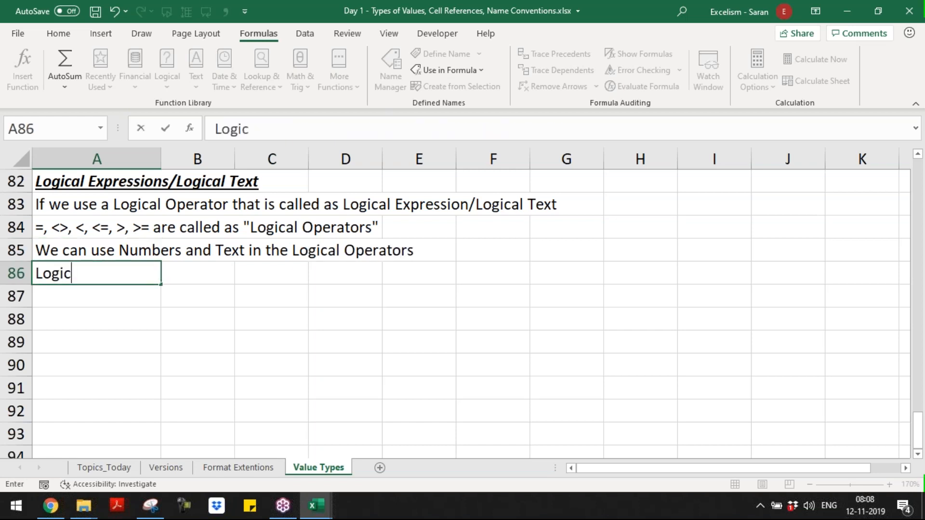
type("al O")
key("BackSpace")
type("Exre")
key("BackSpace")
key("BackSpace")
type("pressions are")
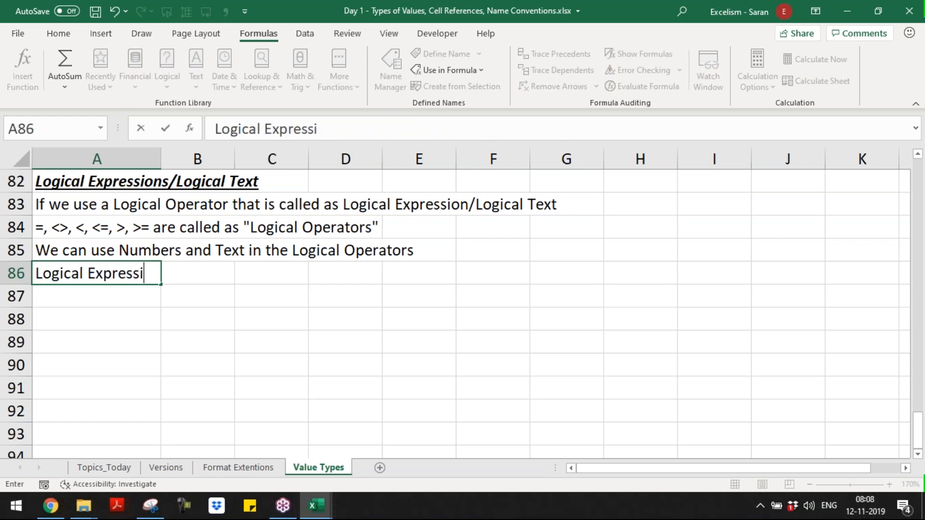
key("BackSpace")
key("BackSpace")
key("BackSpace")
type("lways results \"")
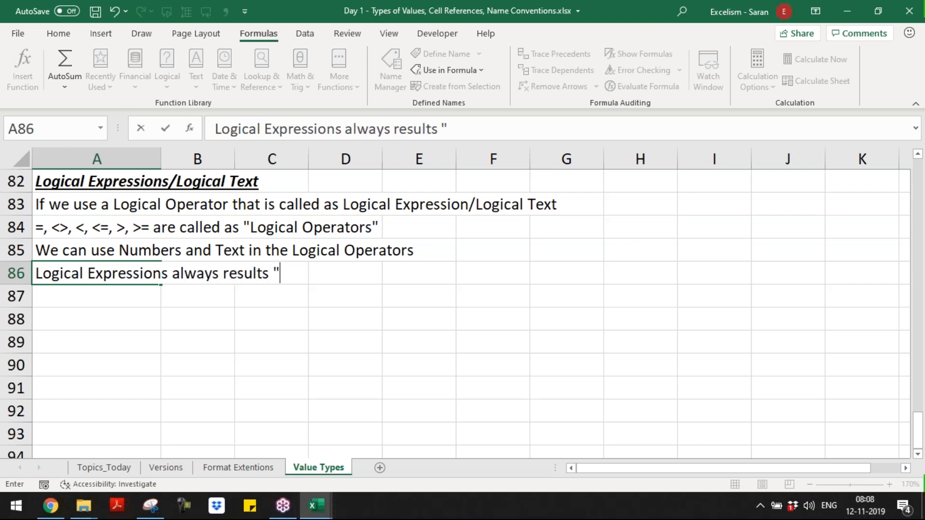
type("Boolean Va")
key("BackSpace")
key("BackSpace")
type("\" Value as a")
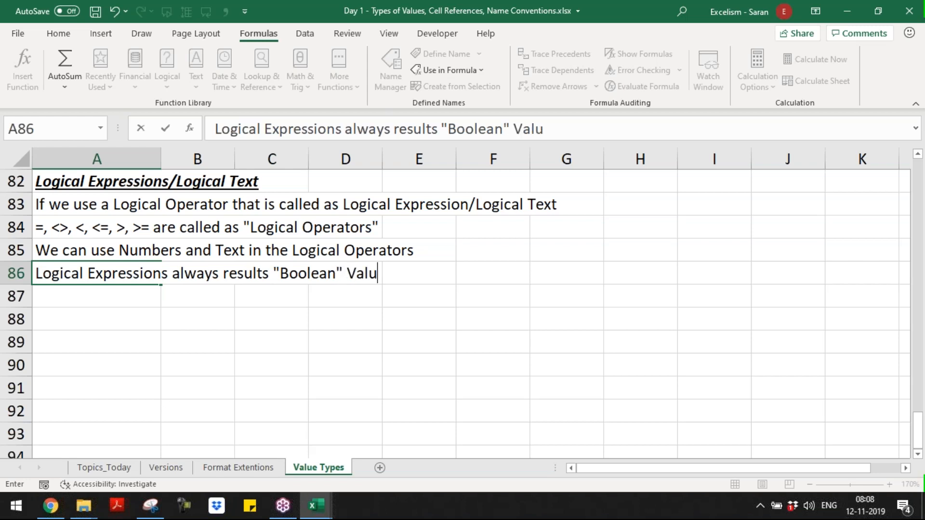
key("BackSpace")
key("BackSpace")
key("BackSpace")
key("BackSpace")
key("BackSpace")
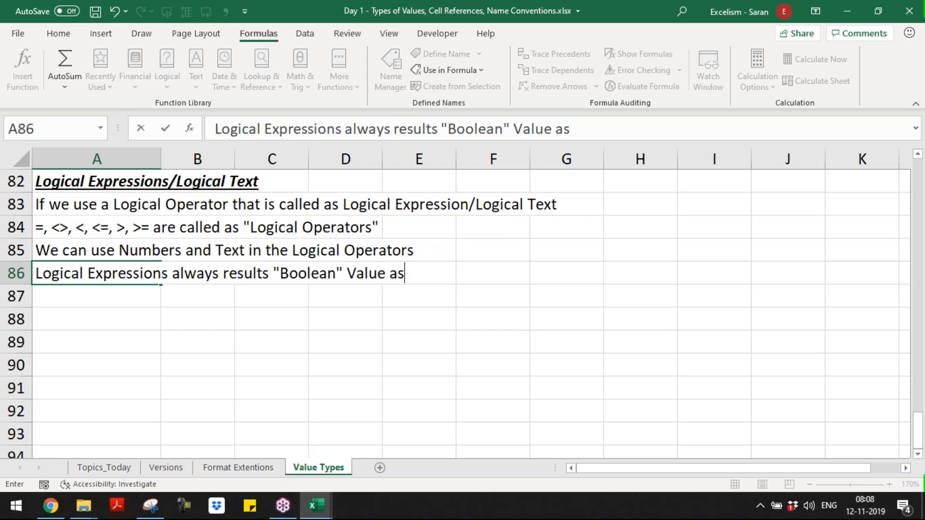
type("ONLY")
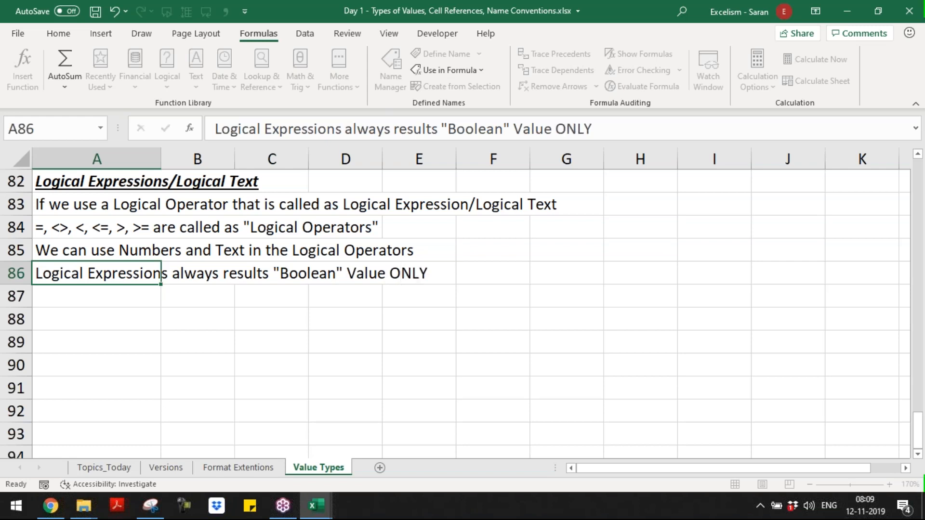
key("Return")
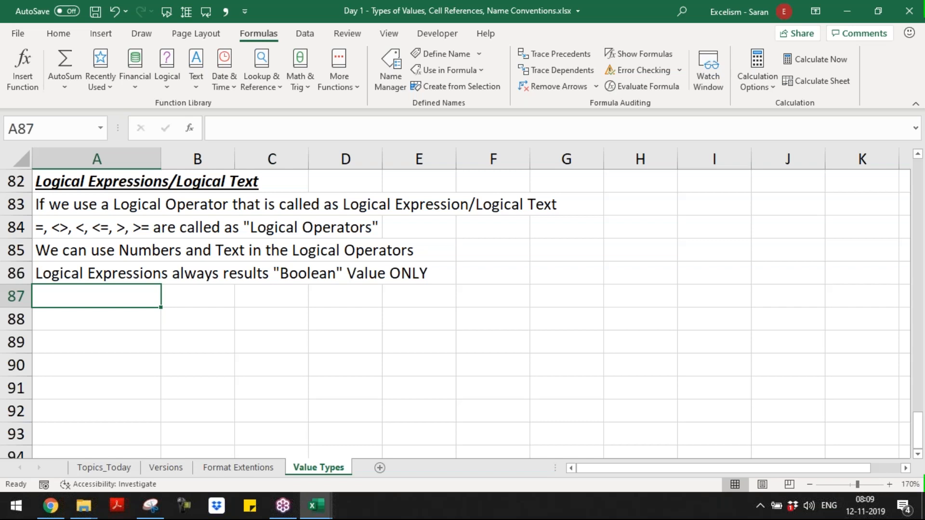
Step: Leave row 87 blank and enter "All Logical Operators can be used for the Numbers" in A88
key("Up")
key("Up")
key("Up")
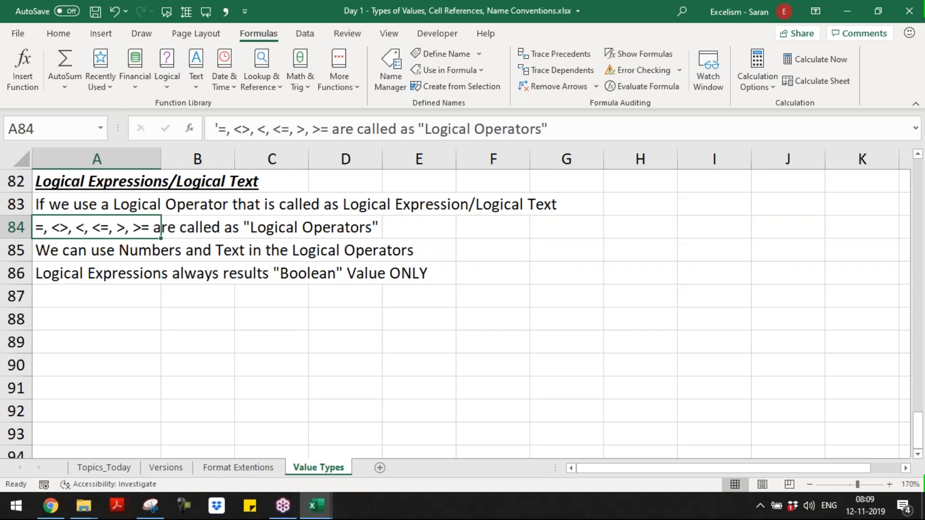
key("Down")
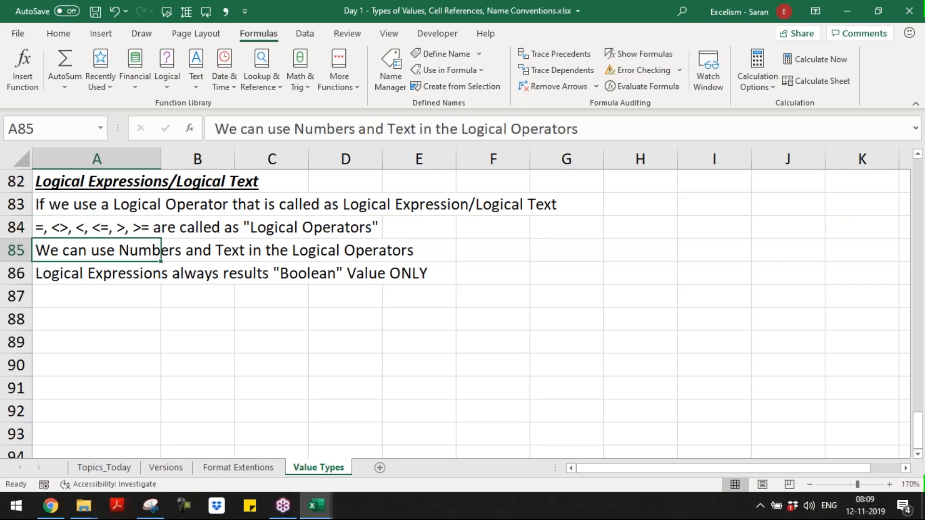
key("Down")
key("Down")
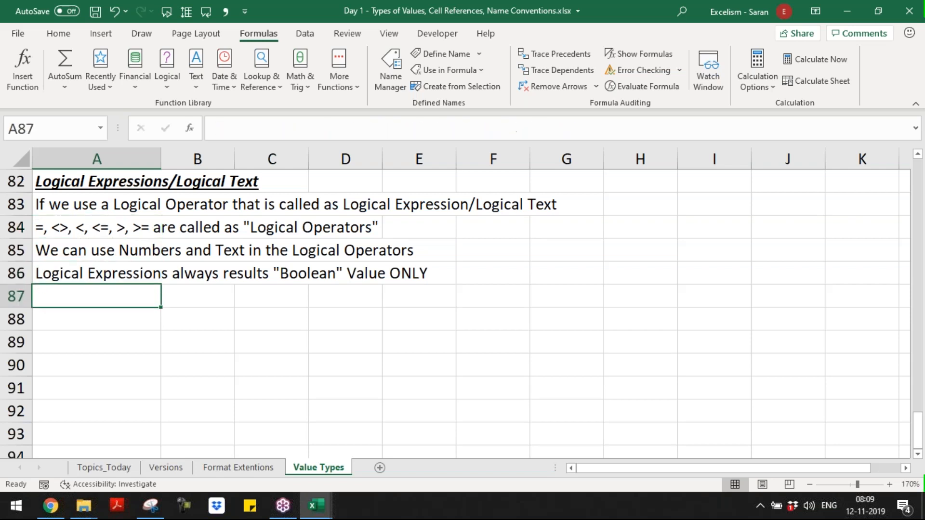
key("Down")
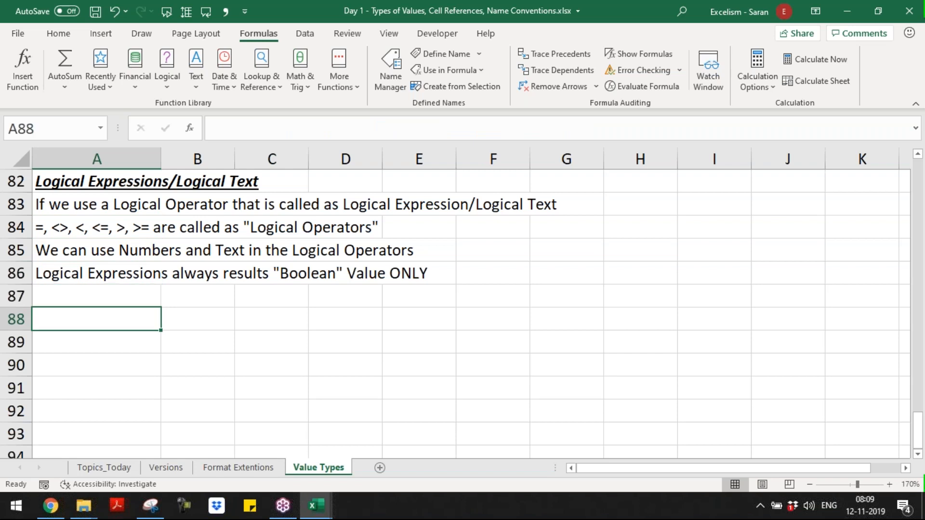
type("All Logical Opeator")
key("BackSpace")
key("BackSpace")
key("BackSpace")
key("BackSpace")
type("rators ")
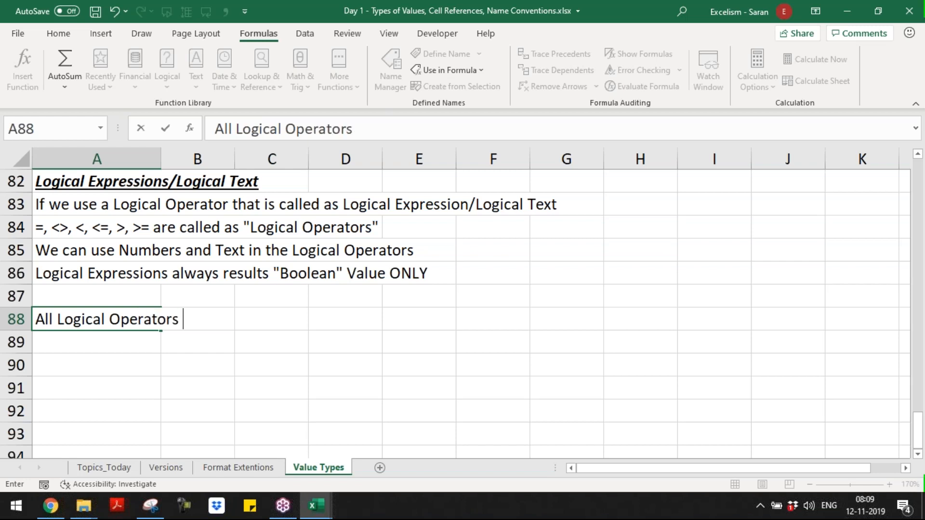
type("can be used for ")
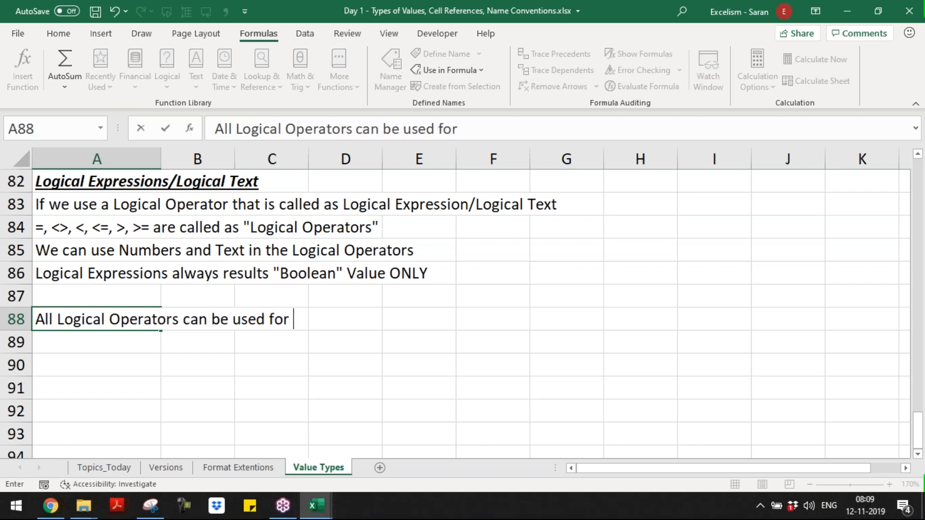
type("the Numbers,")
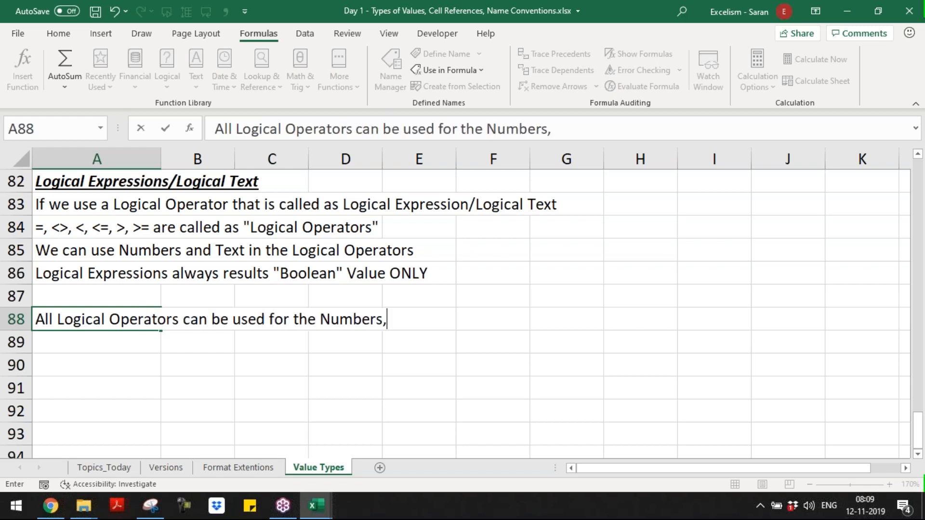
key("BackSpace")
key("Return")
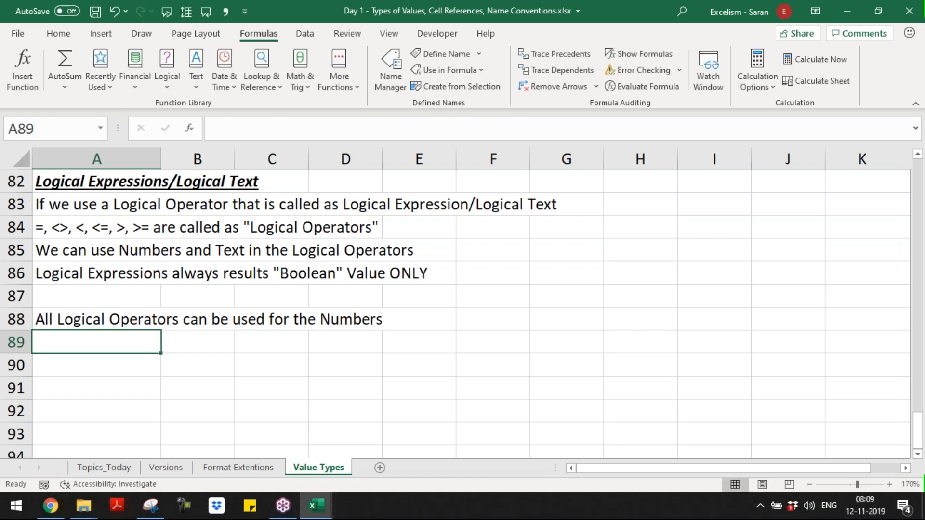
Step: Enter "Only = and <> logical operators can be used for the Text" in A89
type("Only ")
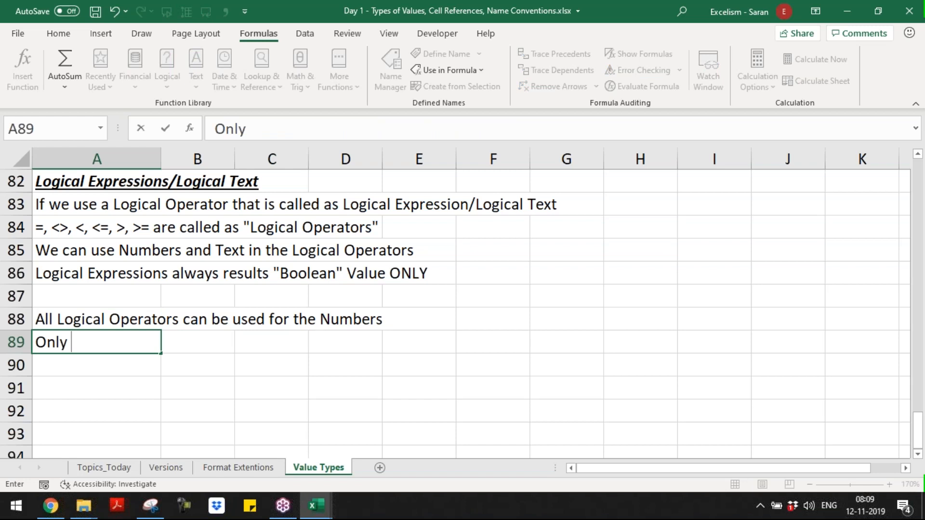
type("= and <> log")
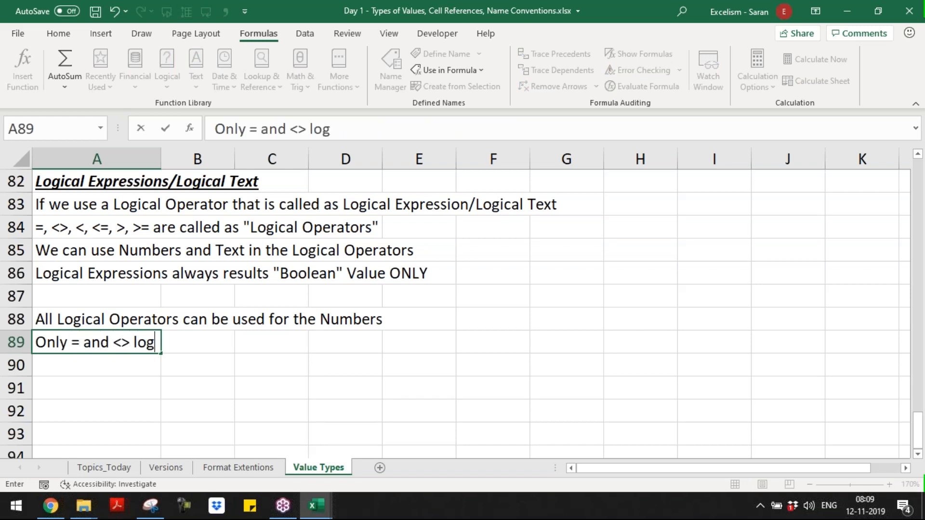
type("ical opeator")
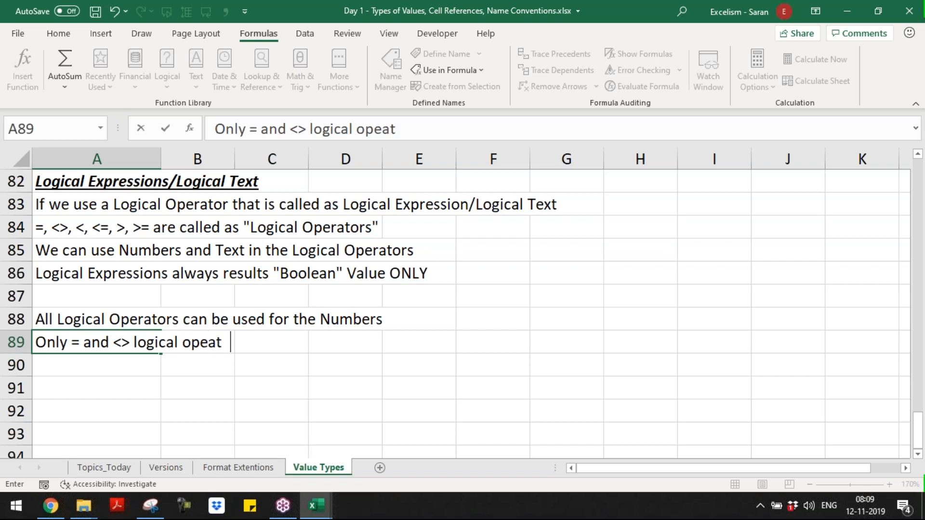
key("BackSpace")
key("BackSpace")
key("BackSpace")
type("rators can")
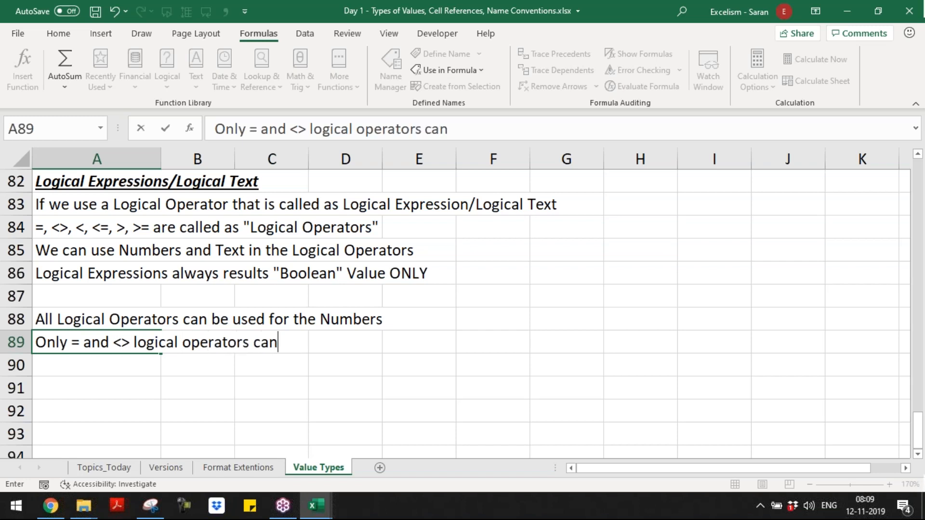
type(" be used ")
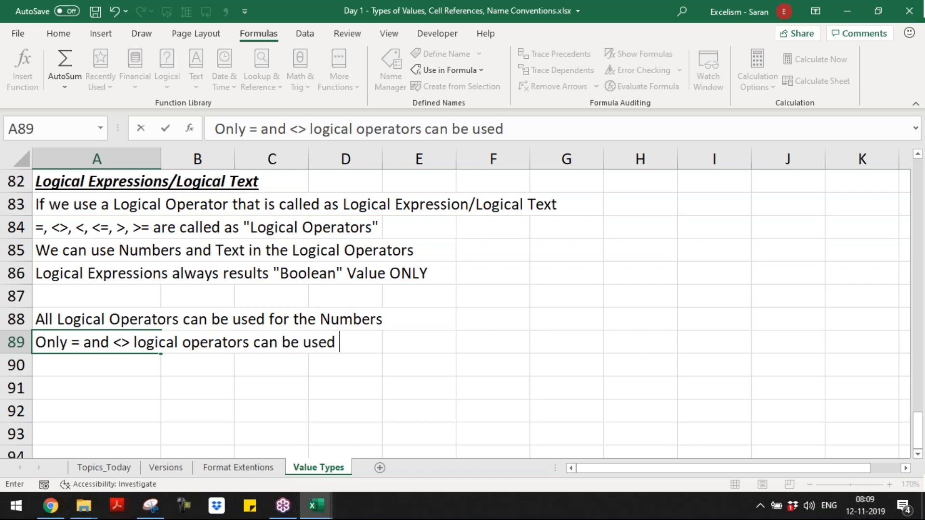
type("for the Te")
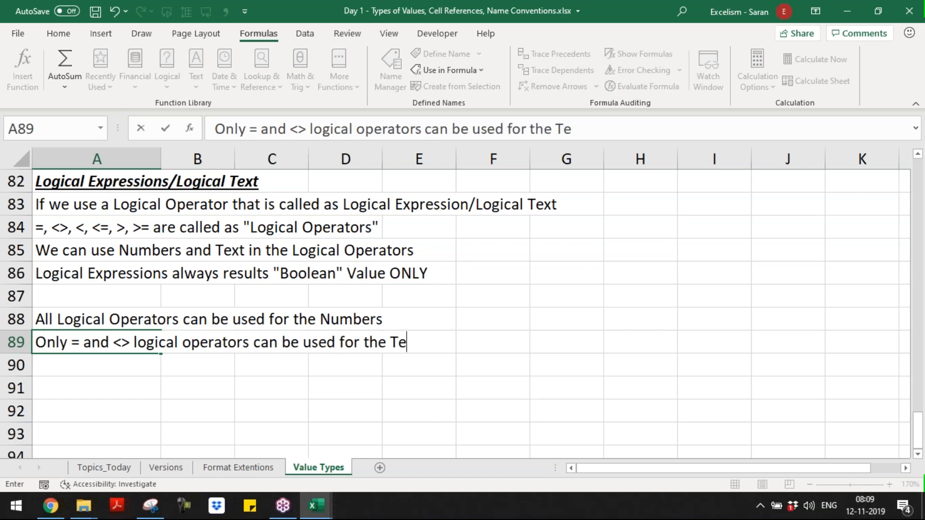
type("xt")
key("Return")
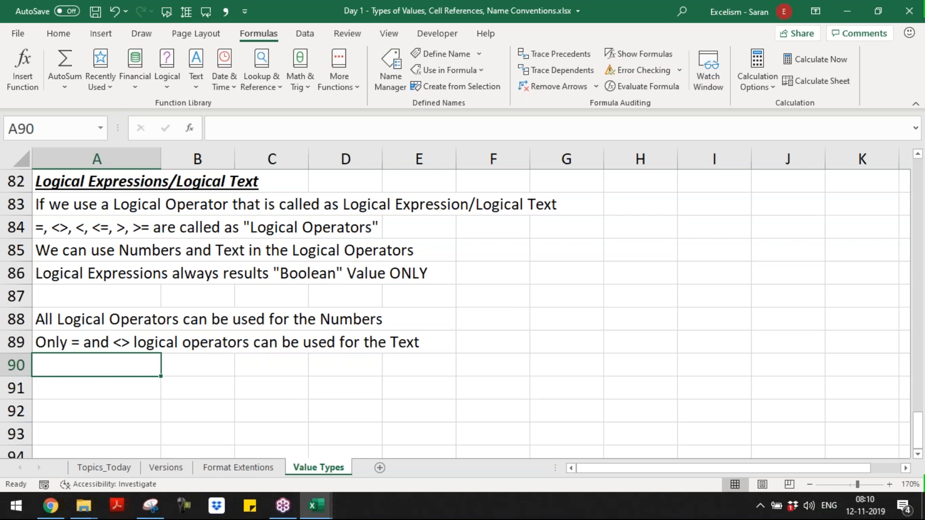
Step: Extend the note in A89 with "; this is because we can not compare the text"
left_click(97, 342)
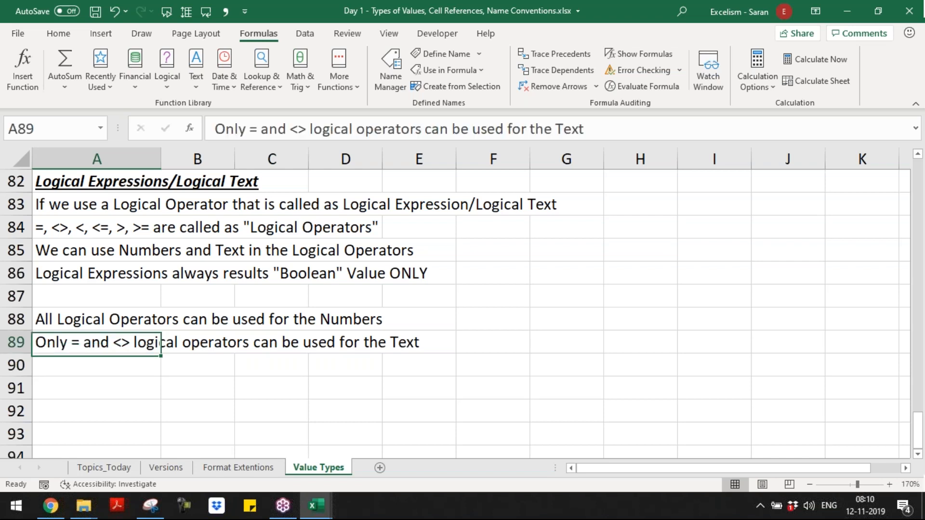
key("F2")
type("; this is")
type(" v")
key("BackSpace")
type("bae")
key("BackSpace")
key("BackSpace")
type("ecause we ")
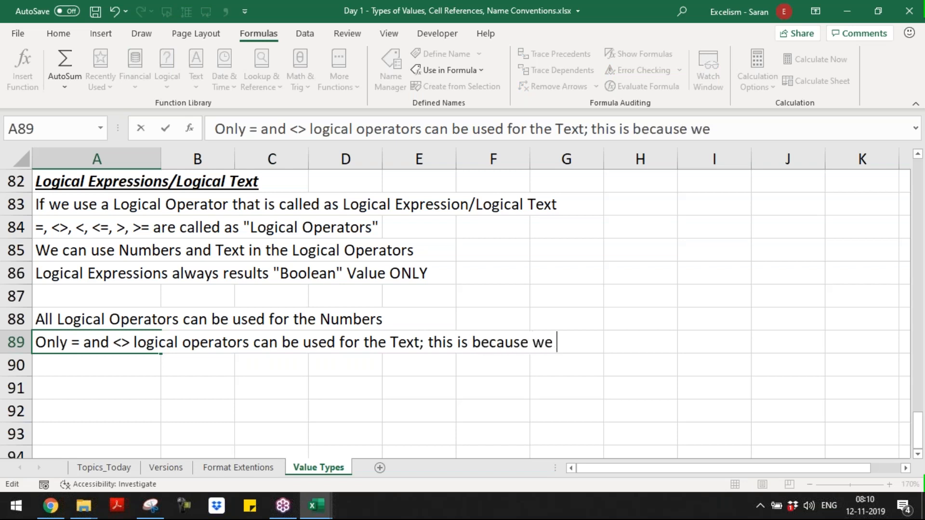
type("can not co")
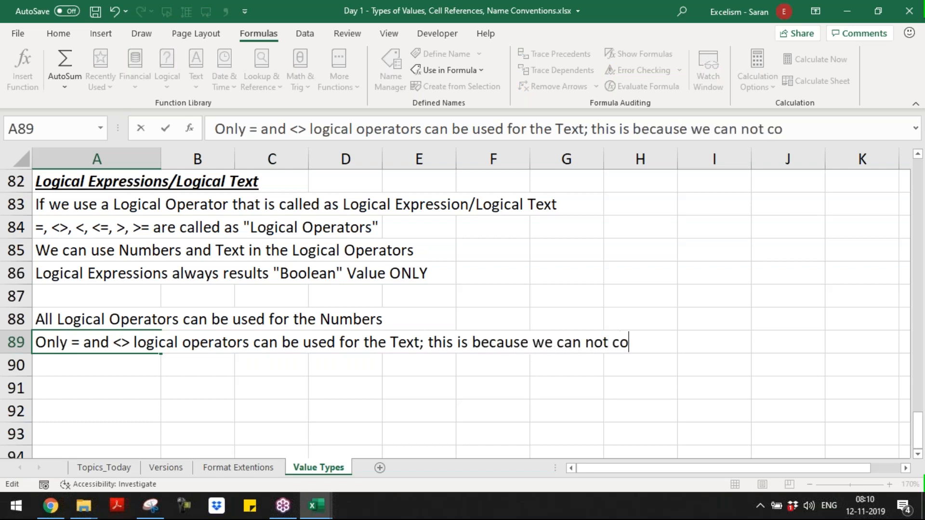
type("m[are")
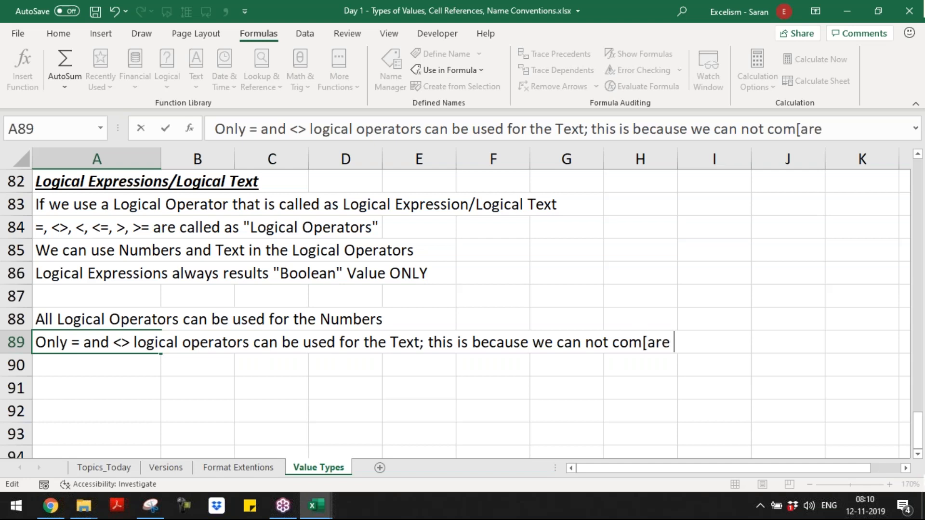
key("BackSpace")
key("BackSpace")
key("BackSpace")
key("BackSpace")
key("BackSpace")
type("p")
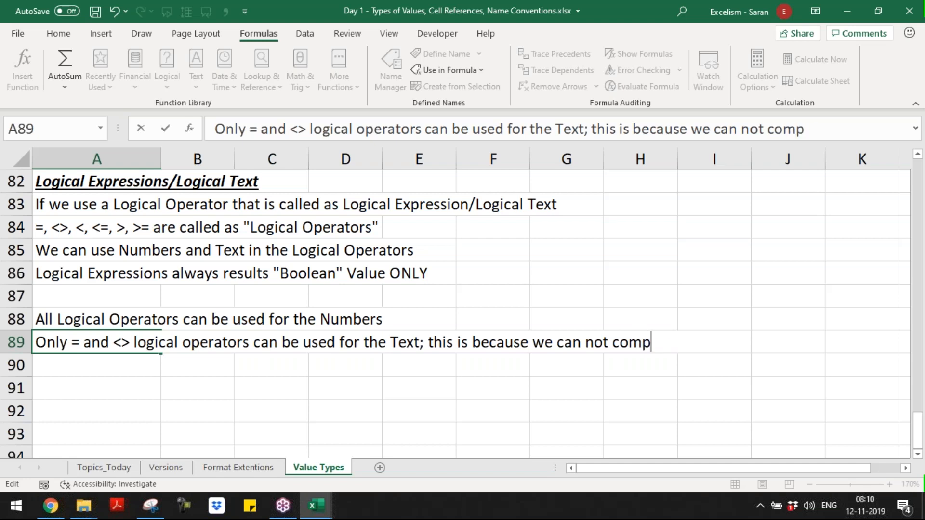
type("are the text")
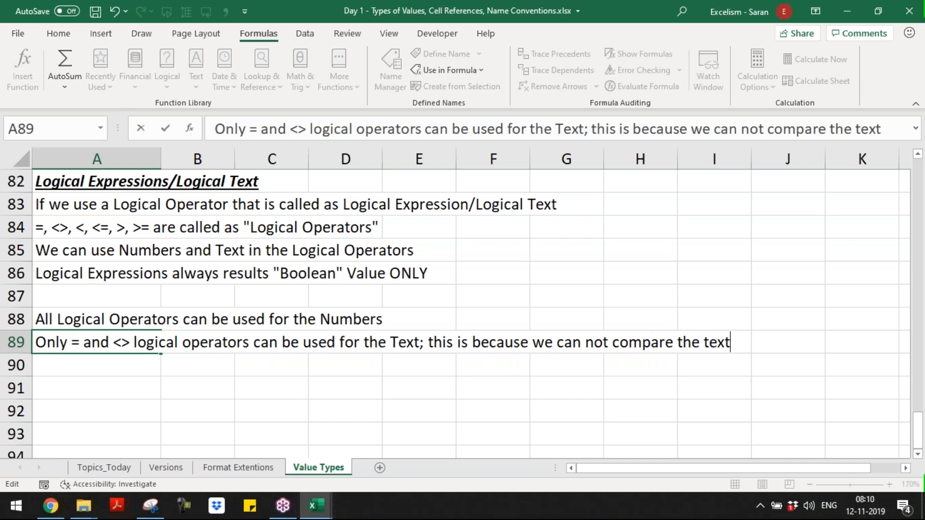
key("Return")
Step: Leave row 90 blank and enter "Numbers are ordinal in the nature; We can compare one number to other number" in A91
key("Return")
type("Number")
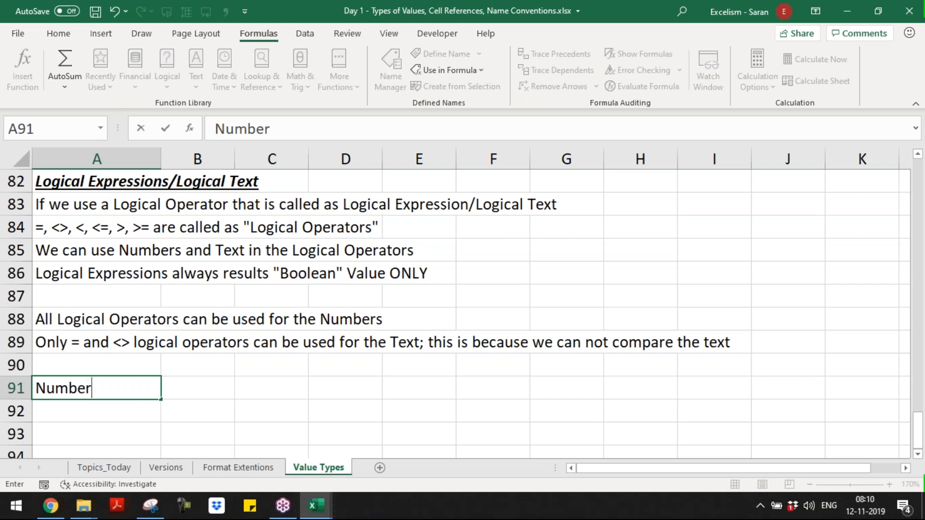
type("s are ordinal in th")
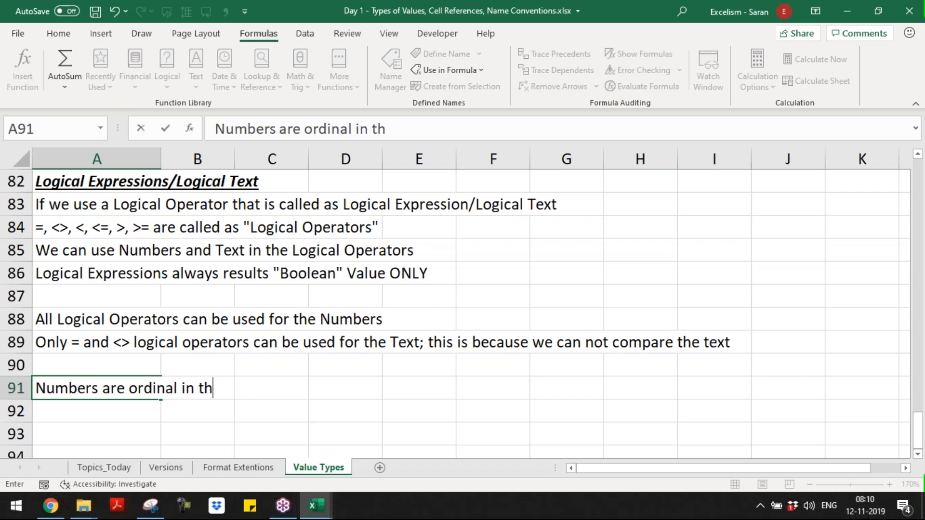
type("e nature; W")
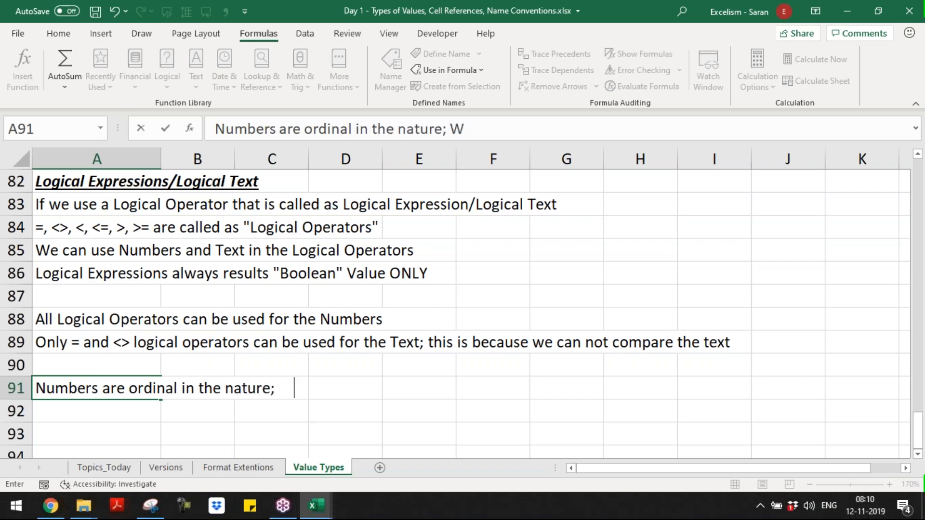
type("e can compare ")
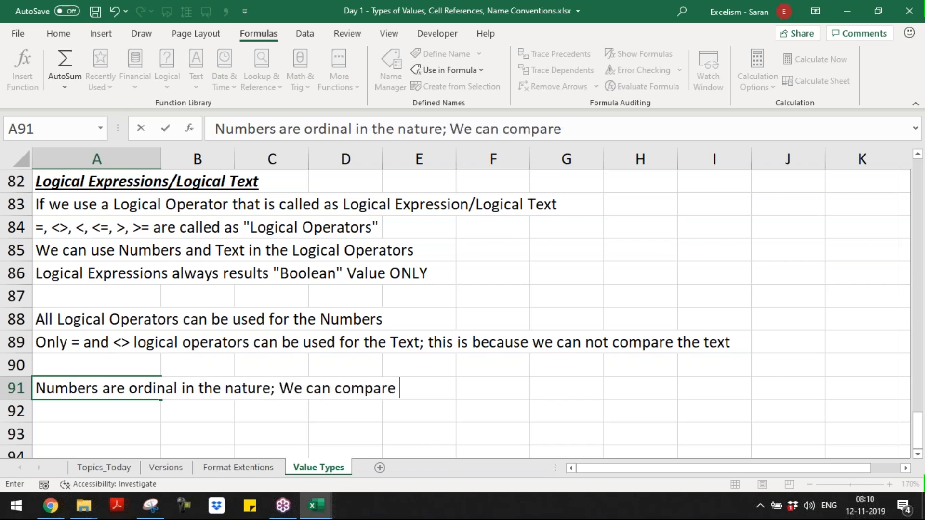
type("one number to ")
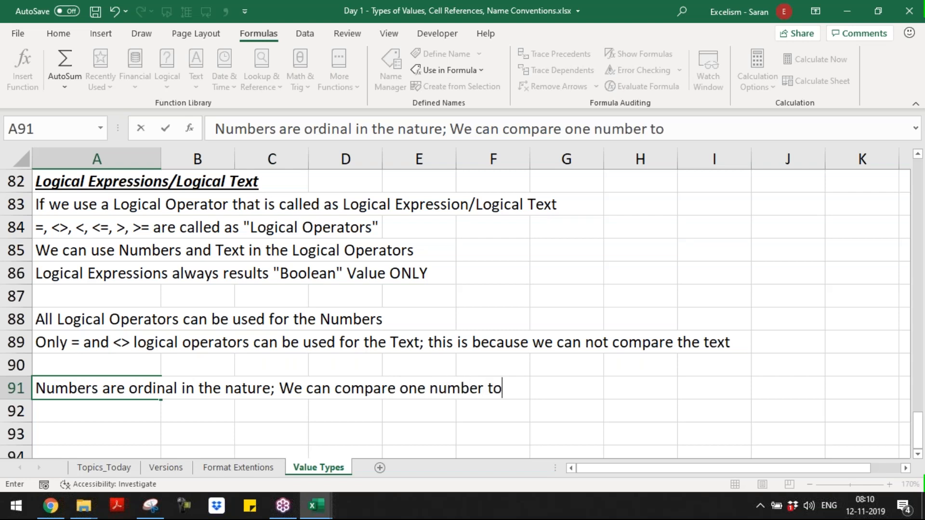
type("other ")
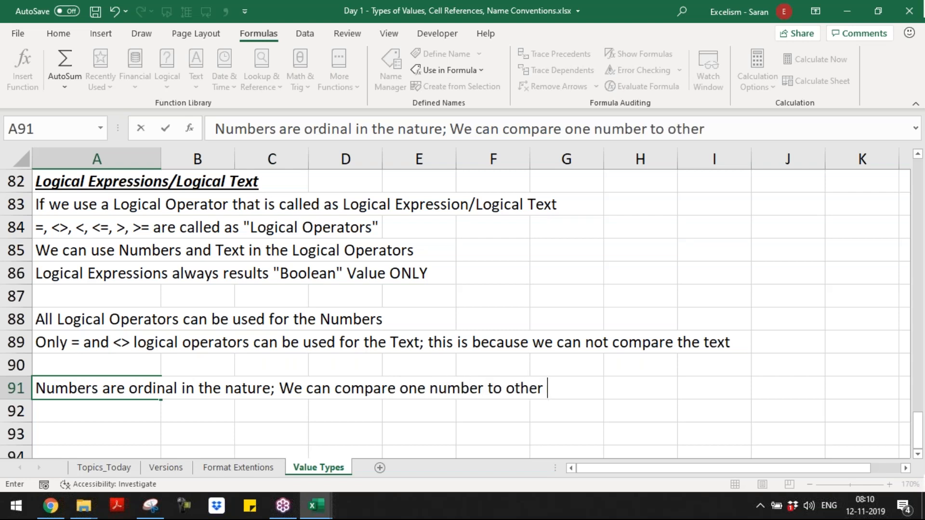
type("number")
key("ctrl+Return")
Step: Enter the note "Text are not orginal in the nature; We can not compare one text to other text" in A92
key("Down")
type("Text ")
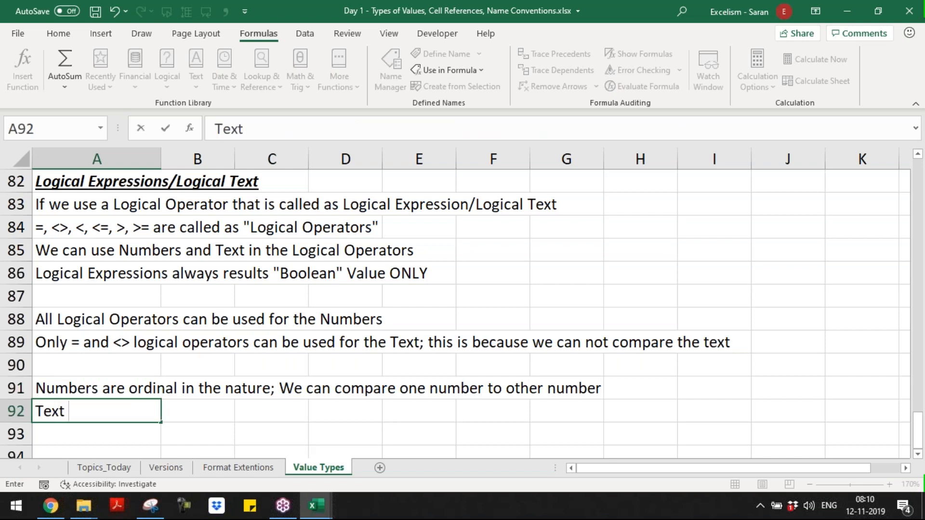
type("are not orginal in t")
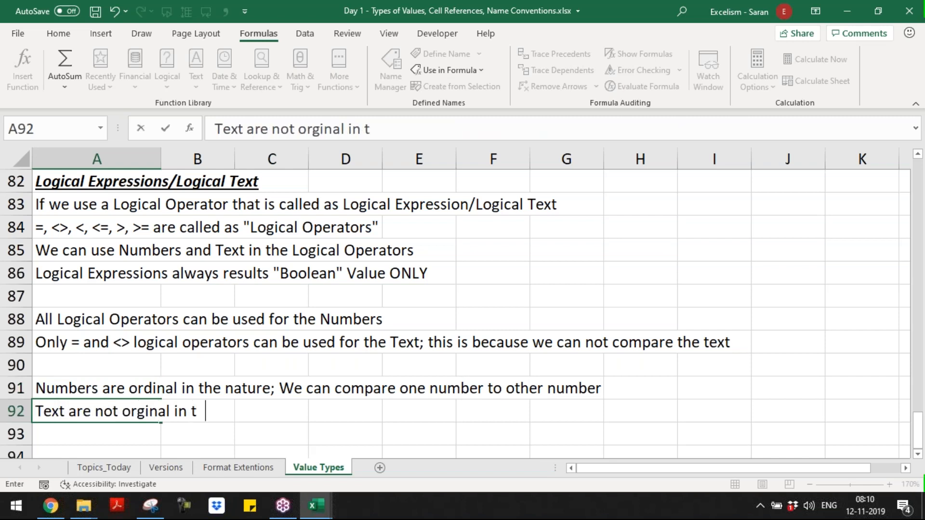
type("he nature; We can not co")
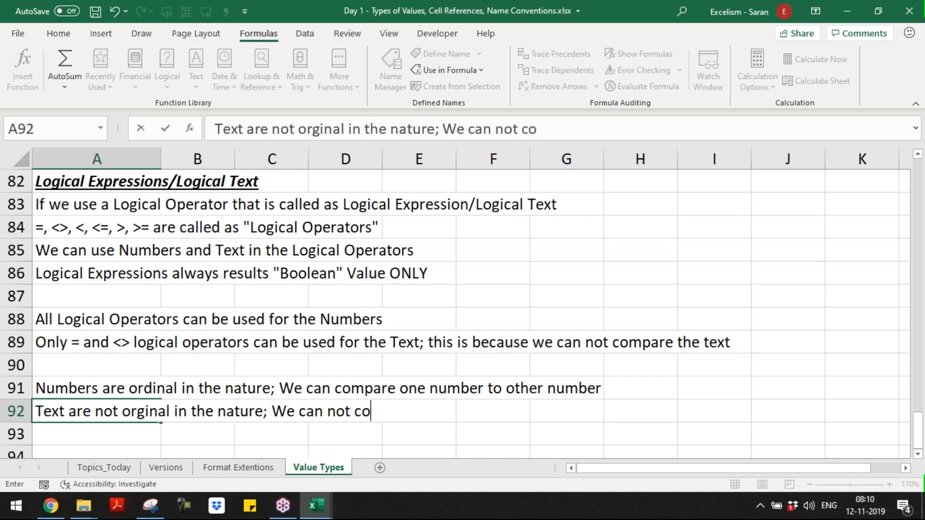
type("mpare one text")
type(" to")
key("BackSpace")
type("to to")
key("BackSpace")
key("BackSpace")
type("other text")
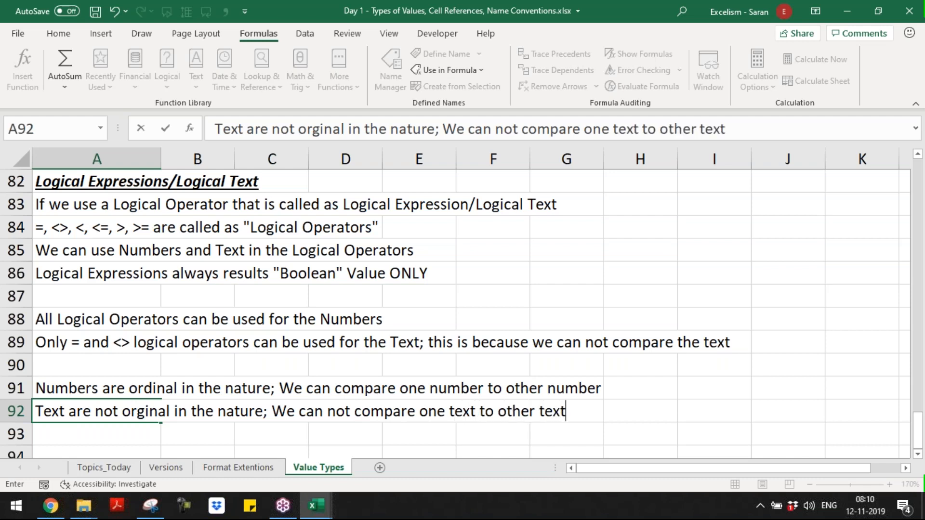
key("Return")
Step: Review the notes on arithmetic and logical expressions in rows 76 to 92
key("Up")
key("Up")
key("Up")
key("Up")
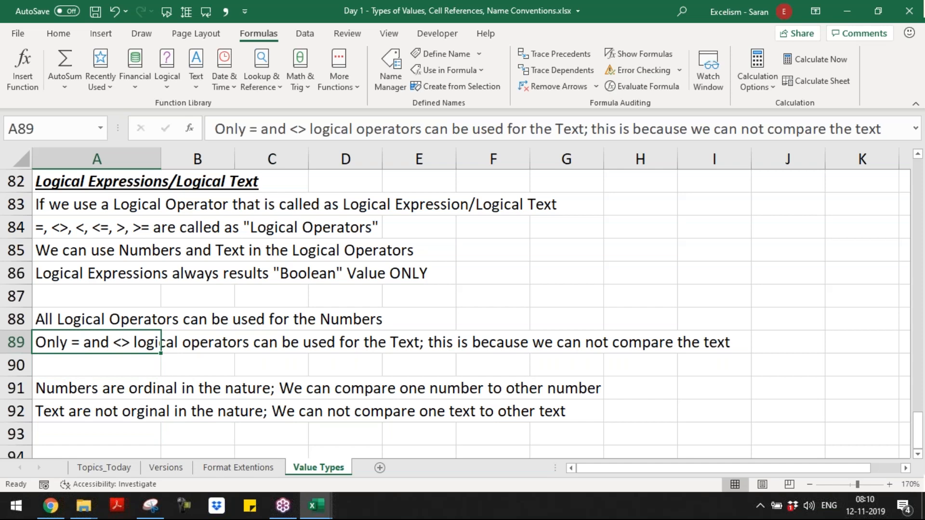
key("Up")
key("Down")
key("Down")
key("Down")
key("Down")
key("Down")
key("Down")
key("Down")
key("Down")
key("Down")
key("Down")
key("Down")
key("Down")
key("Down")
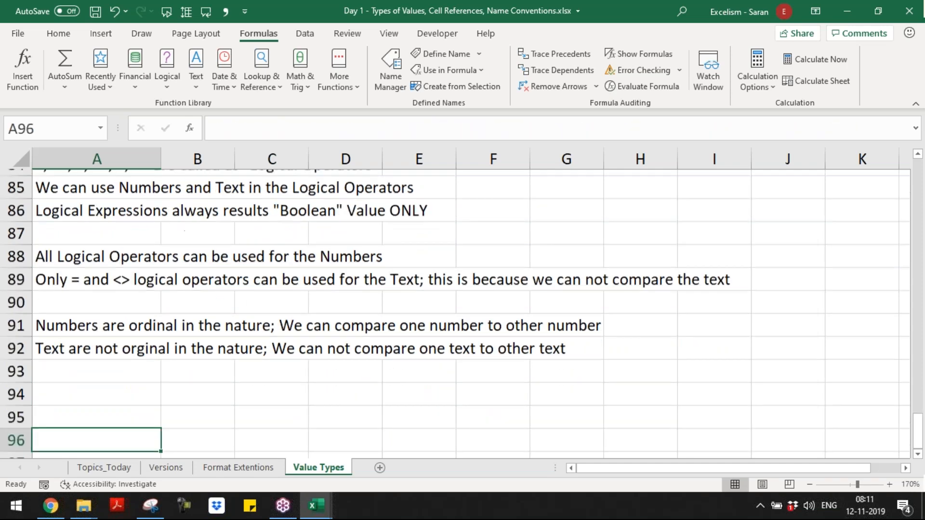
key("Up")
key("Up")
key("Up")
key("Up")
key("Up")
key("Up")
key("Up")
key("Up")
key("Up")
key("Up")
key("Up")
key("Up")
key("Up")
key("Up")
key("Up")
key("Up")
key("Up")
key("Up")
key("Up")
key("Up")
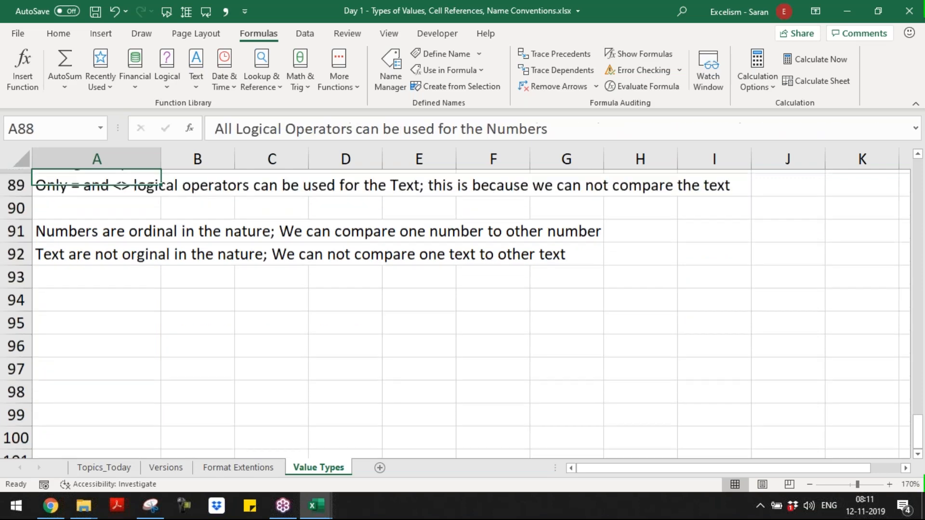
key("Down")
key("Down")
key("Down")
key("Down")
key("Down")
key("Down")
key("Down")
key("Down")
key("Down")
key("Down")
key("Down")
key("Down")
key("Down")
key("Down")
key("Down")
key("Down")
key("Down")
key("Down")
key("Down")
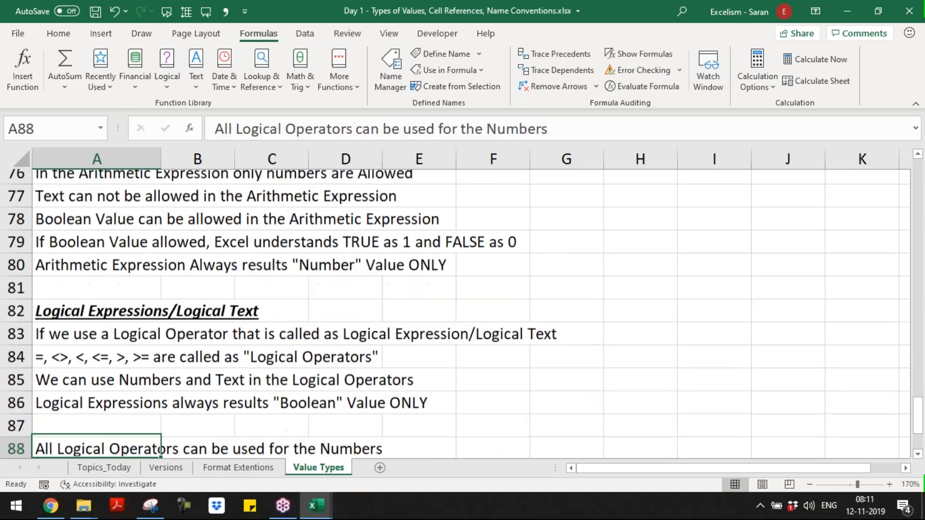
key("Down")
key("Down")
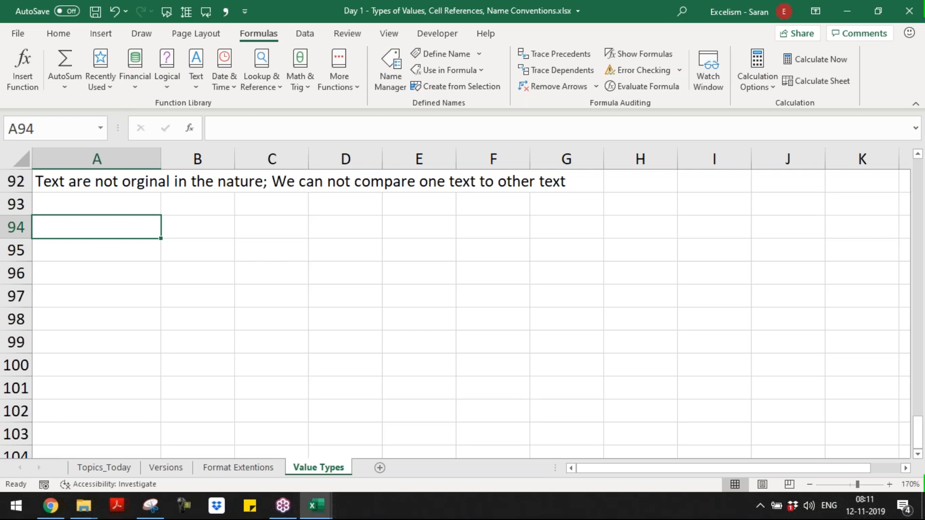
Step: Enter the example formula =100+100 in A94
type("=")
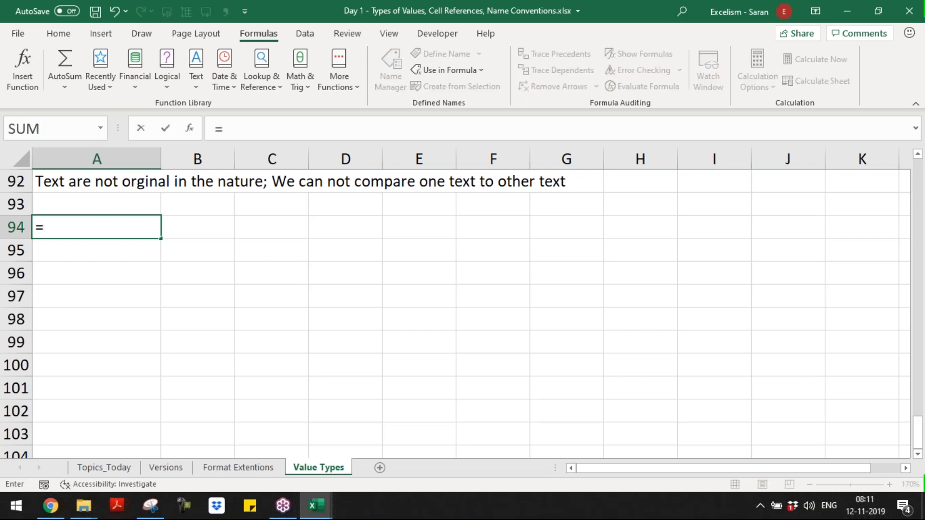
type("100+100")
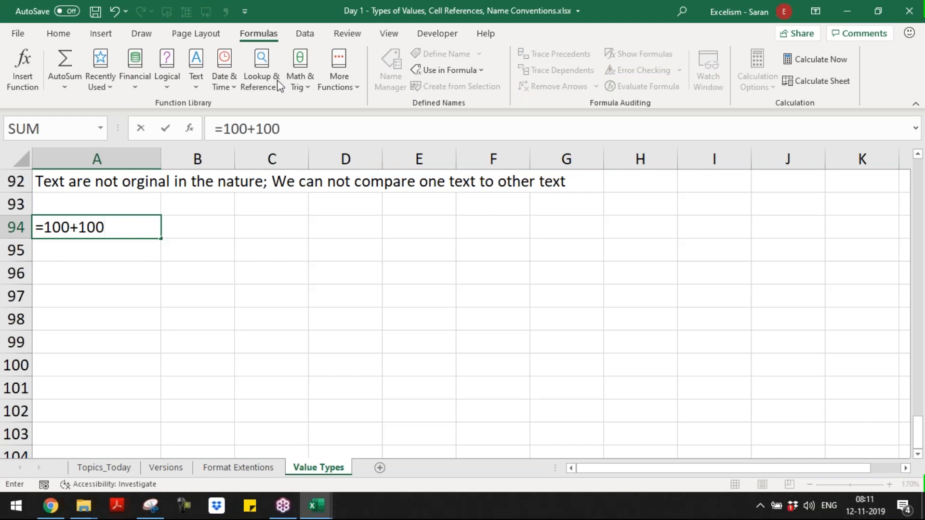
left_click(44, 226)
left_click_drag(43, 227, 110, 222)
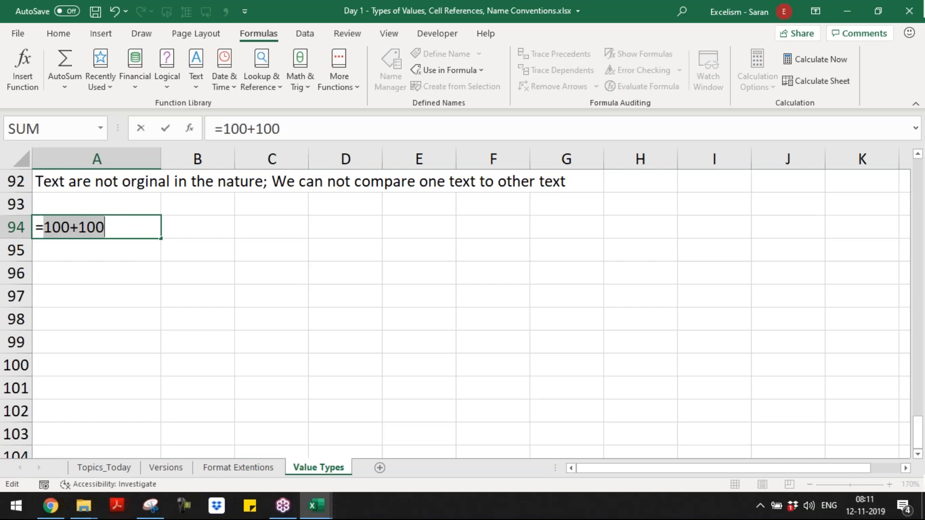
left_click_drag(44, 226, 70, 227)
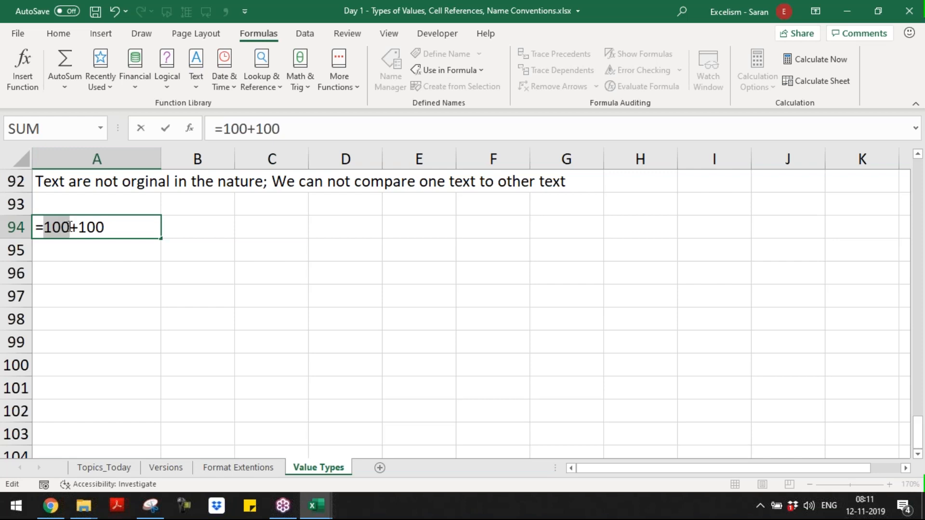
mouse_move(78, 227)
left_mouse_down()
mouse_move(118, 228)
mouse_move(73, 228)
mouse_move(82, 227)
left_mouse_up()
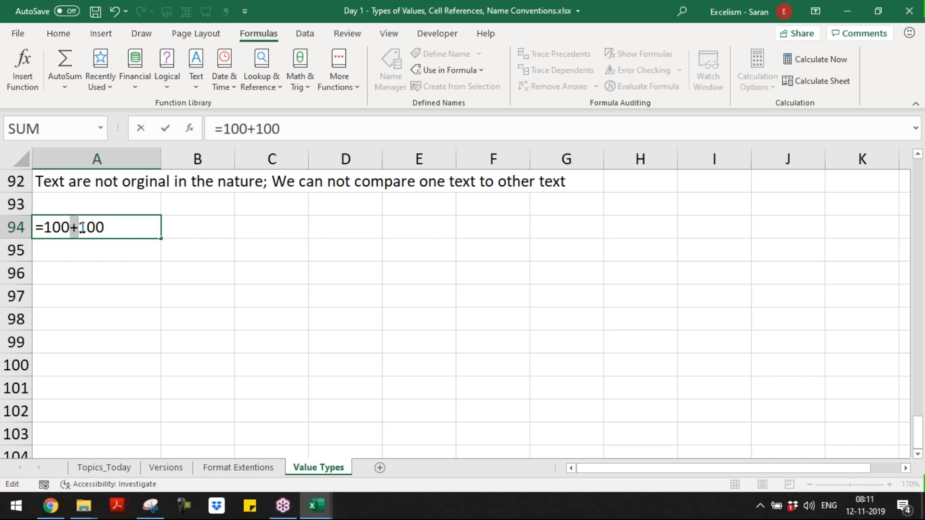
left_click_drag(48, 226, 149, 218)
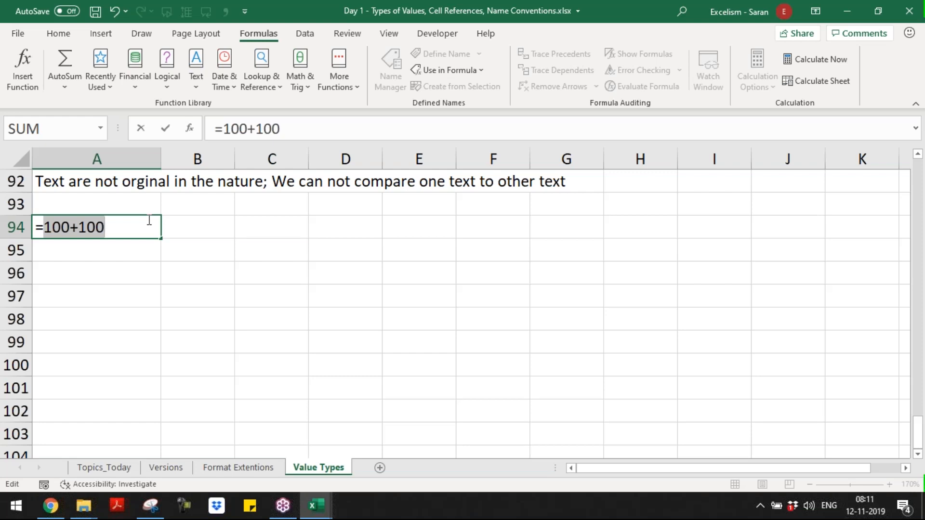
key("Return")
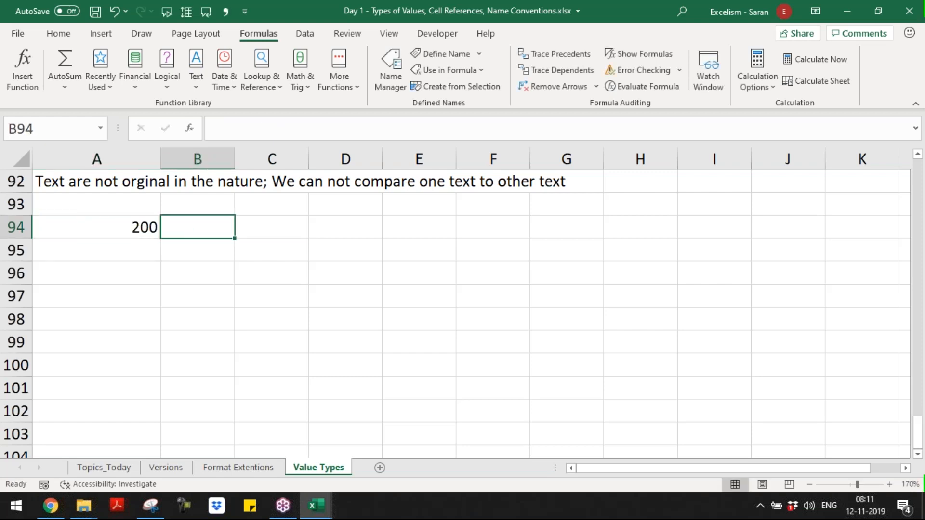
Step: Copy the FORMULATEXT formula from B71 into B94 to display the formula of A94
key("ctrl+Up")
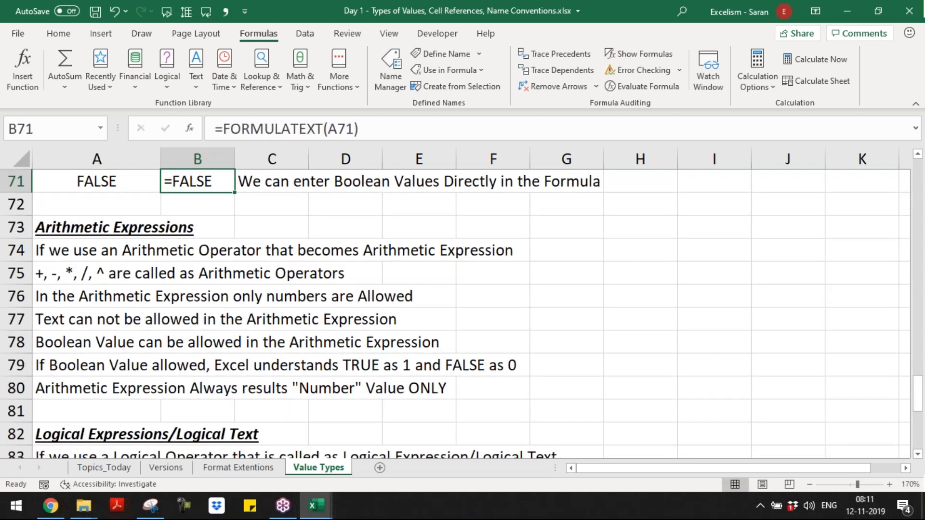
key("ctrl+c")
key("Left")
key("ctrl+Down")
key("ctrl+Down")
key("ctrl+Down")
key("ctrl+Down")
key("ctrl+Down")
key("ctrl+Down")
key("ctrl+Down")
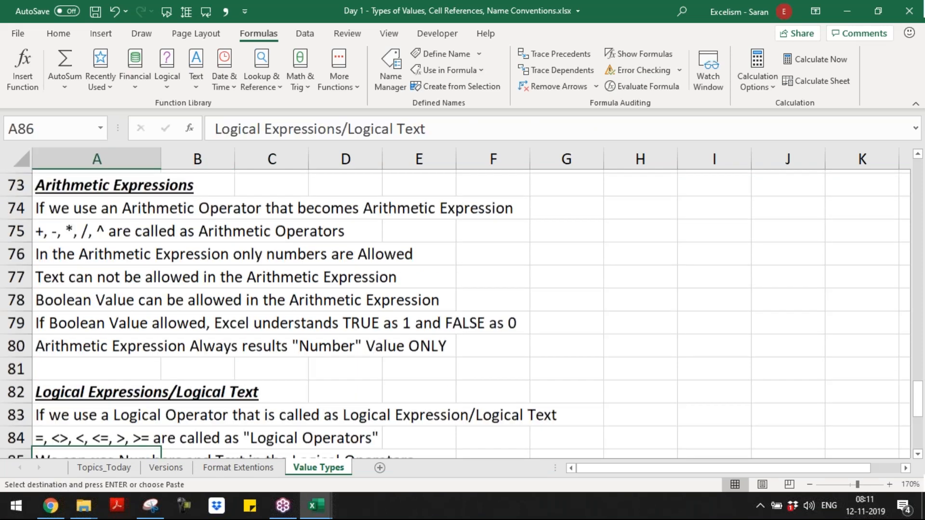
key("ctrl+Down")
key("ctrl+Down")
key("ctrl+Down")
key("ctrl+Up")
key("Right")
key("Return")
key("Up")
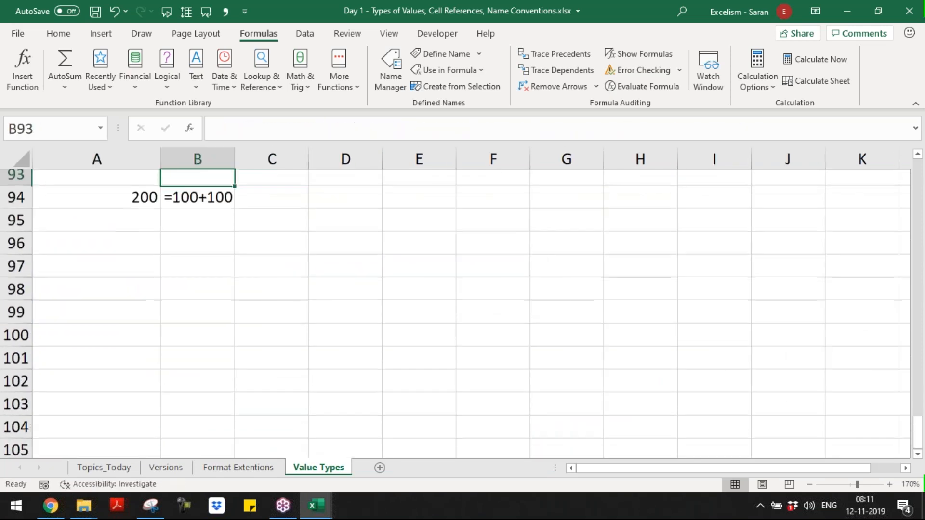
key("Down")
key("Right")
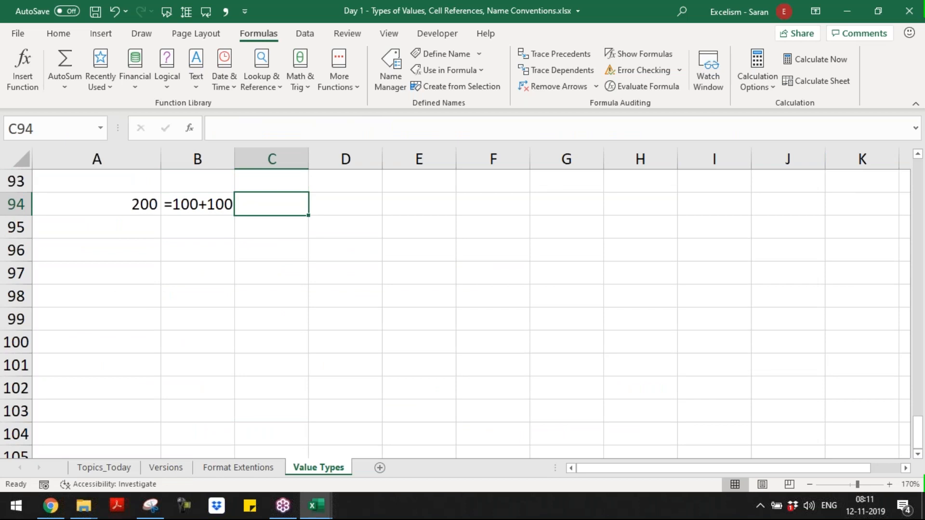
type("Started with")
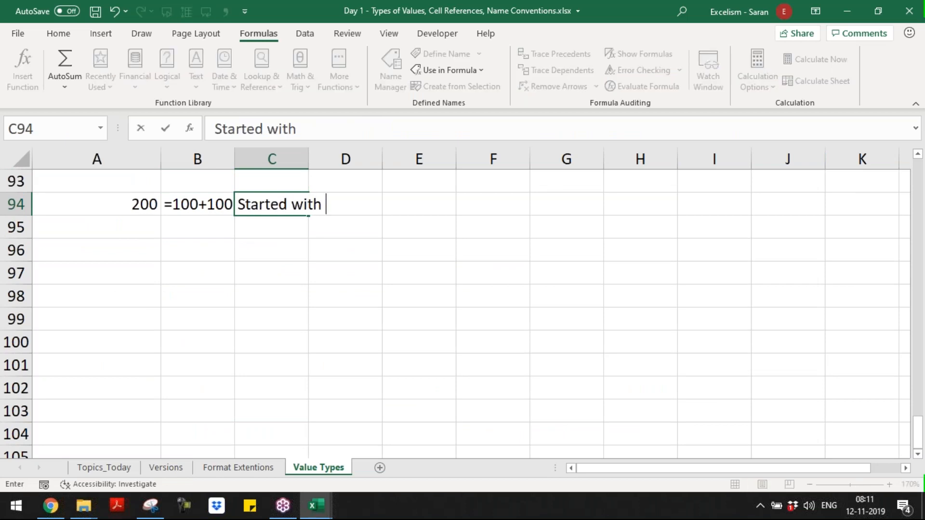
key("Escape")
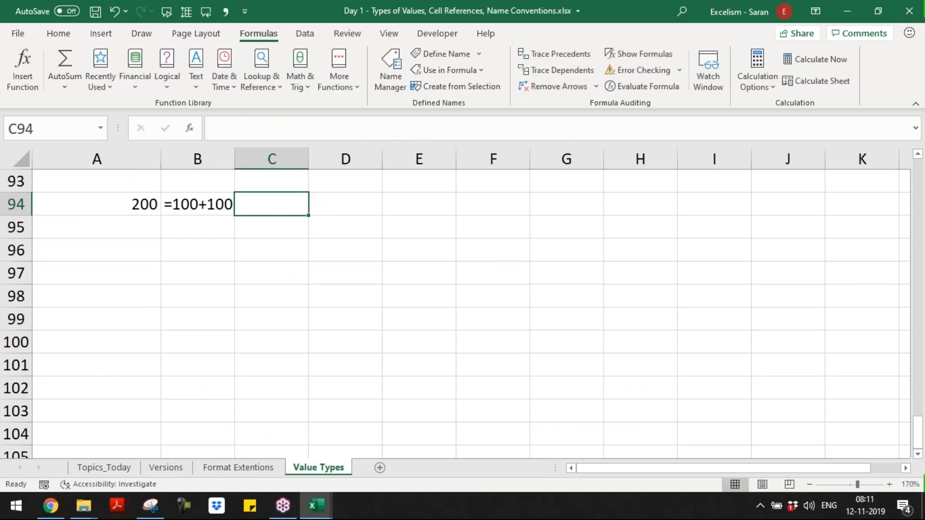
key("Return")
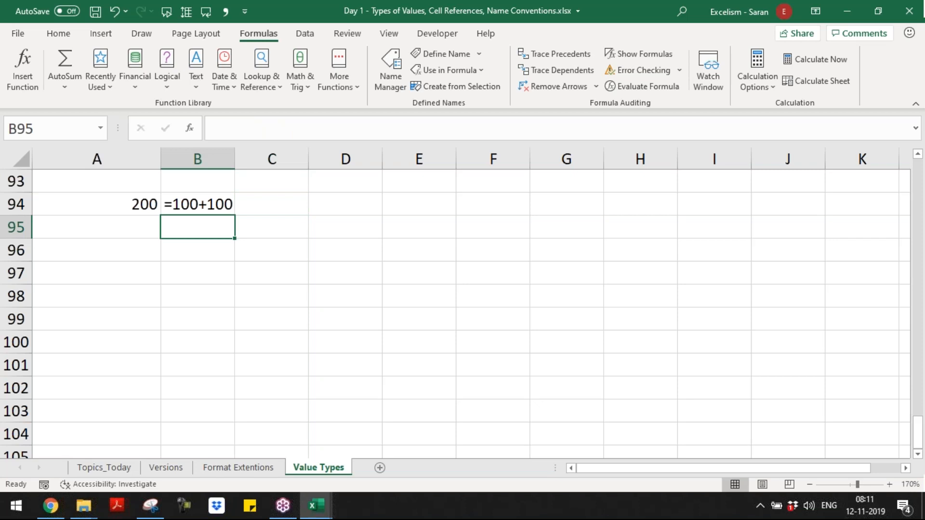
Step: Enter the example formula =A+10 in A95, with the text left unquoted
key("Left")
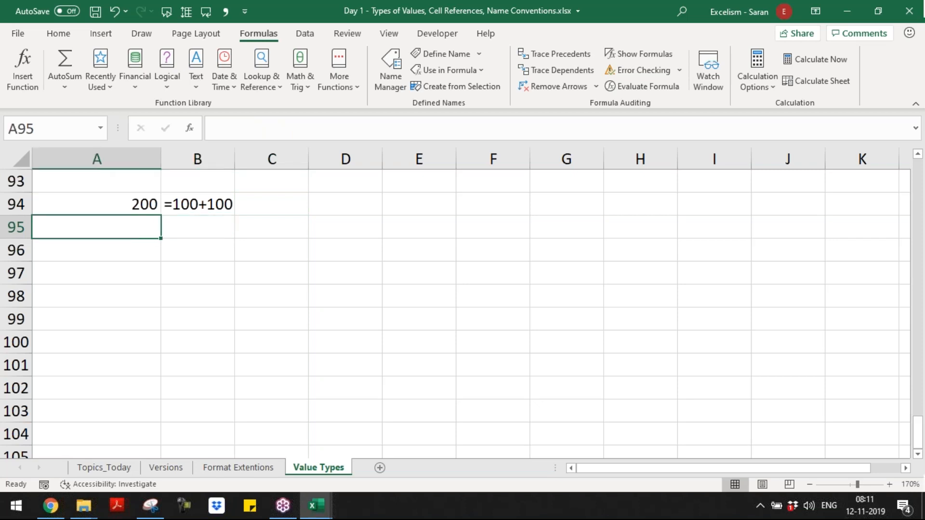
type("=")
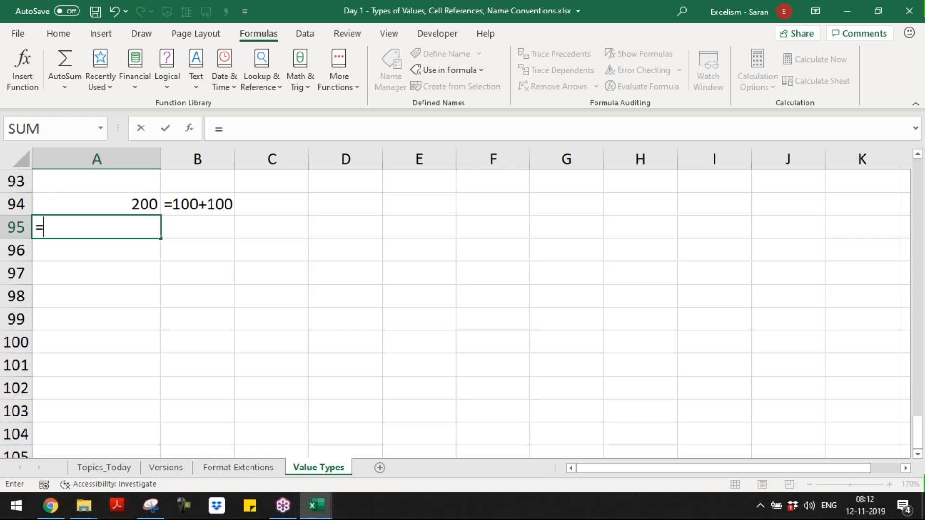
type("A+10")
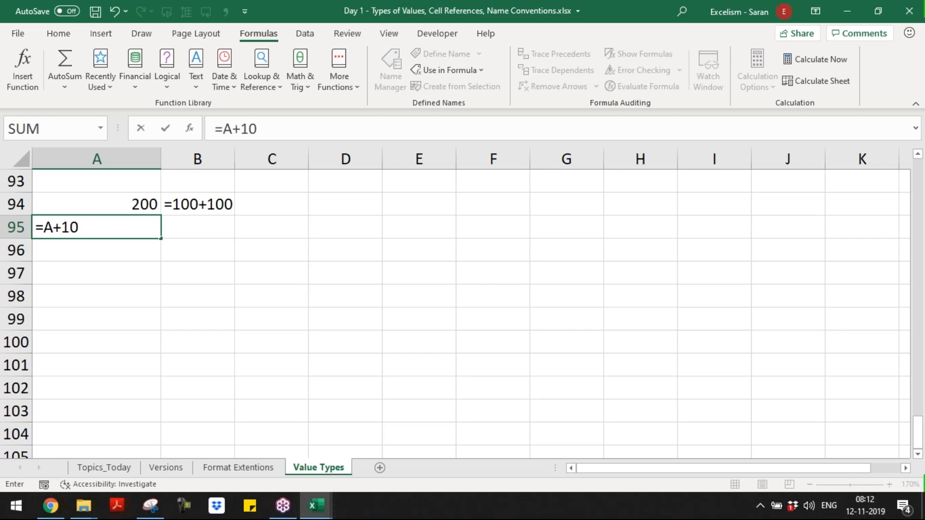
key("Return")
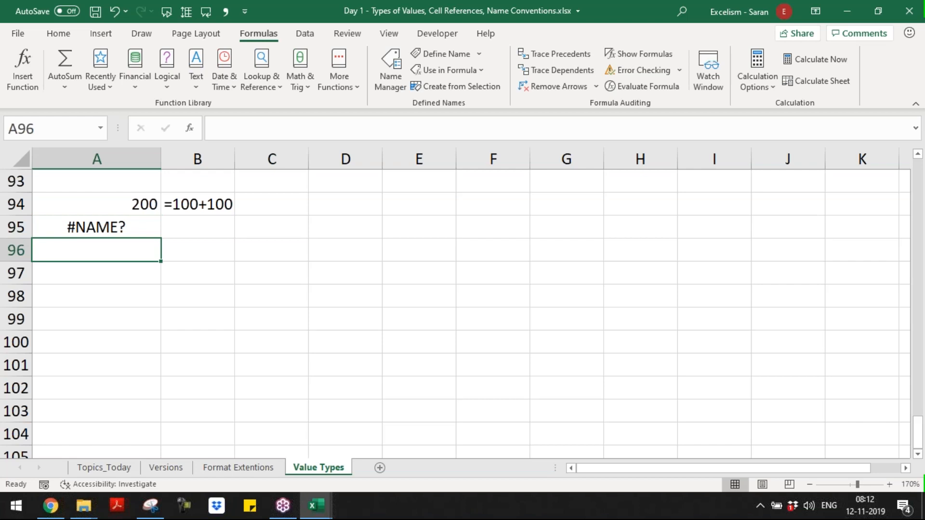
Step: Copy the FORMULATEXT formula from B94 into B95 to display the formula of A95
key("Up")
key("Right")
key("Up")
key("Delete")
key("Down")
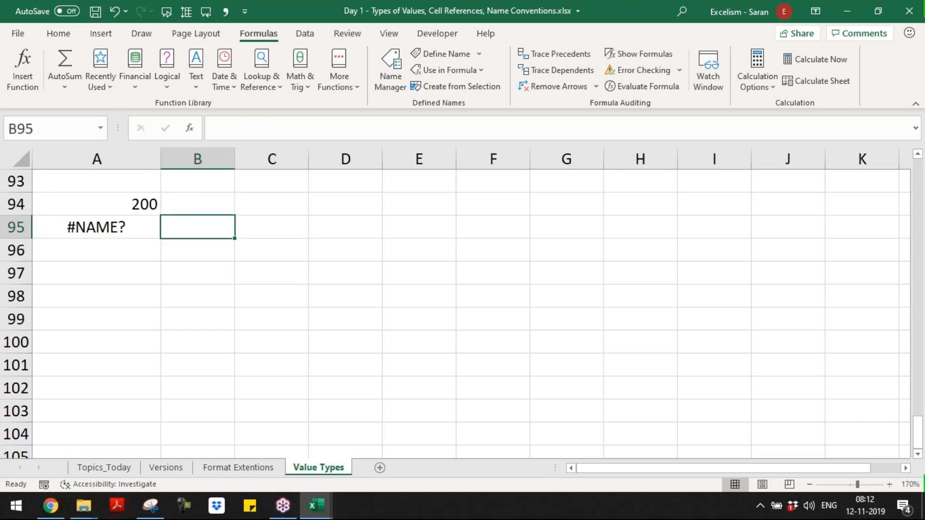
key("ctrl+z")
key("ctrl+c")
key("Down")
key("ctrl+v")
Step: Enter the note "Text must be covered in the Double Quotes in the Formula" in C95
key("Right")
type("Text must be c ")
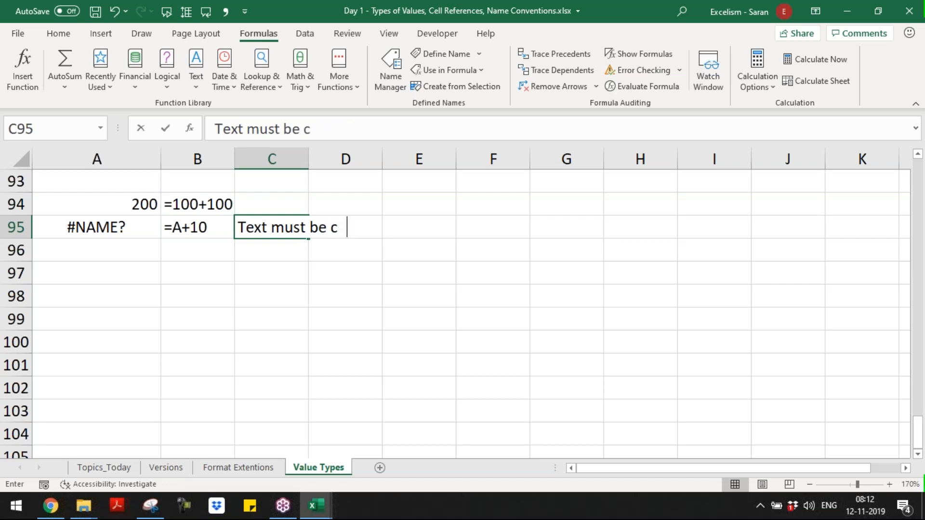
type("overed in the ")
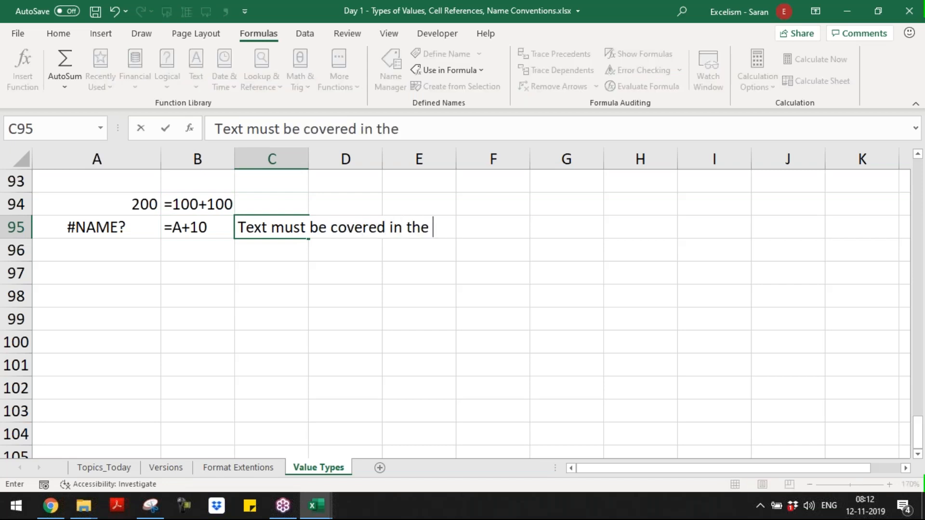
type("Double ")
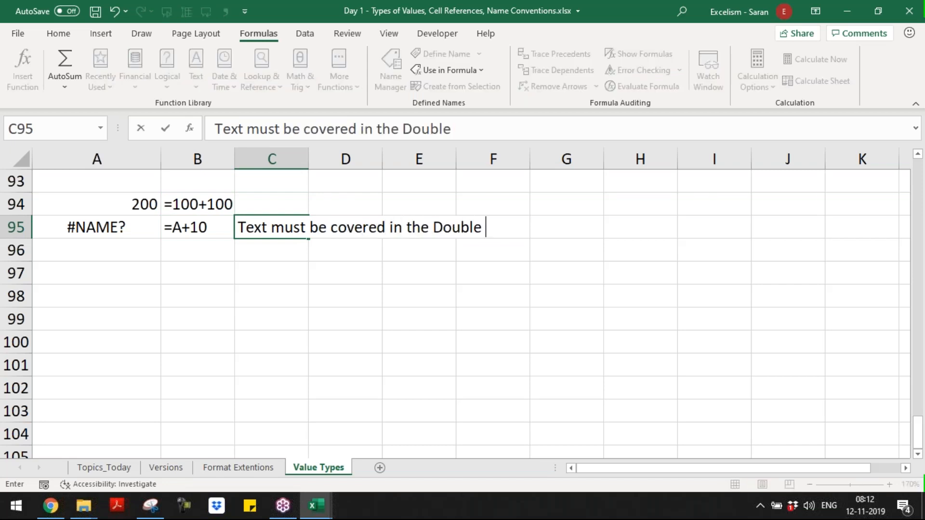
type("Quore")
key("BackSpace")
key("BackSpace")
type("t")
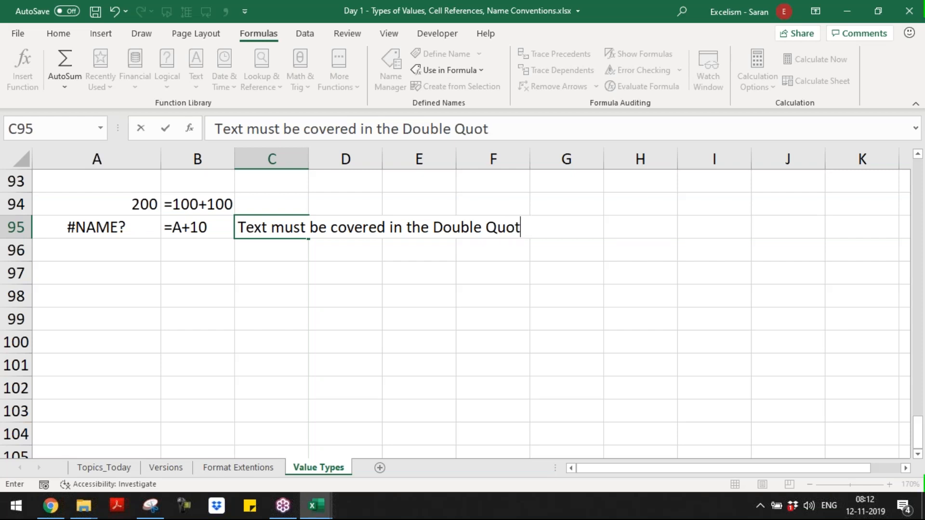
type("es in the fo")
key("BackSpace")
key("BackSpace")
type("Formula")
key("Return")
Step: Enter the example formula ="A"+10 in A96, with the text in double quotes
key("Return")
key("Left")
key("Up")
key("Left")
key("Up")
key("F2")
key("Escape")
key("Down")
type("=")
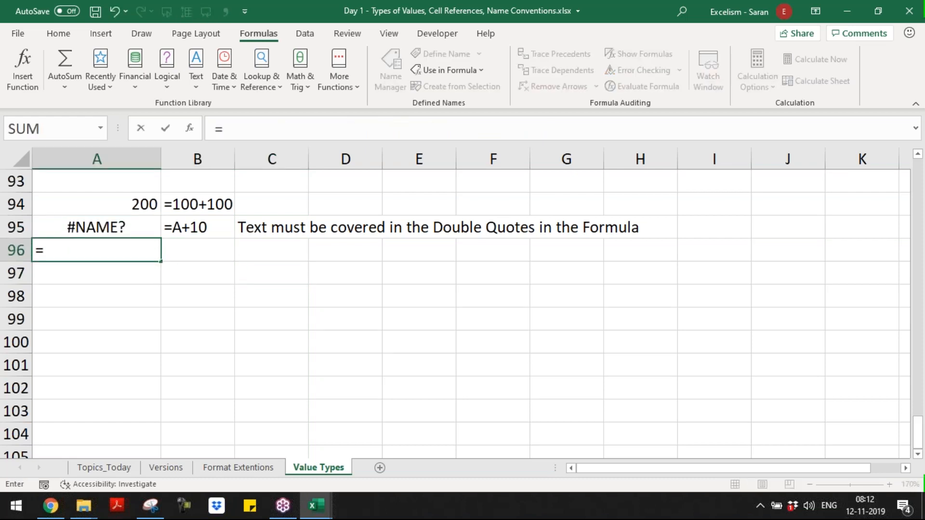
type("\"A\"+10")
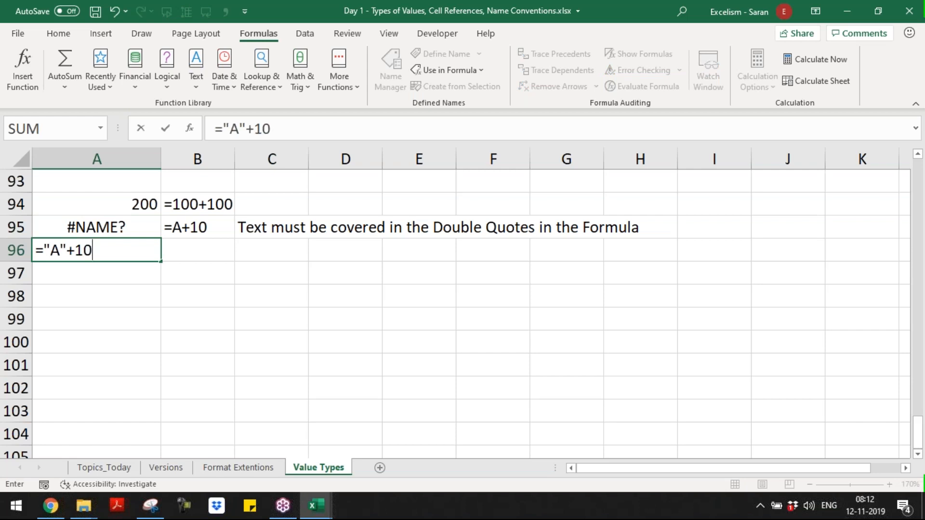
key("Return")
Step: Fill the FORMULATEXT formula from B95 down into B96 to display the formula of A96
key("Up")
key("Right")
key("Up")
key("Down")
key("ctrl+d")
Step: Enter the note "In this case, text is correct and number is also correct, but this combination is wrong in Arithmetic Expressions" in C96
key("Left")
key("Up")
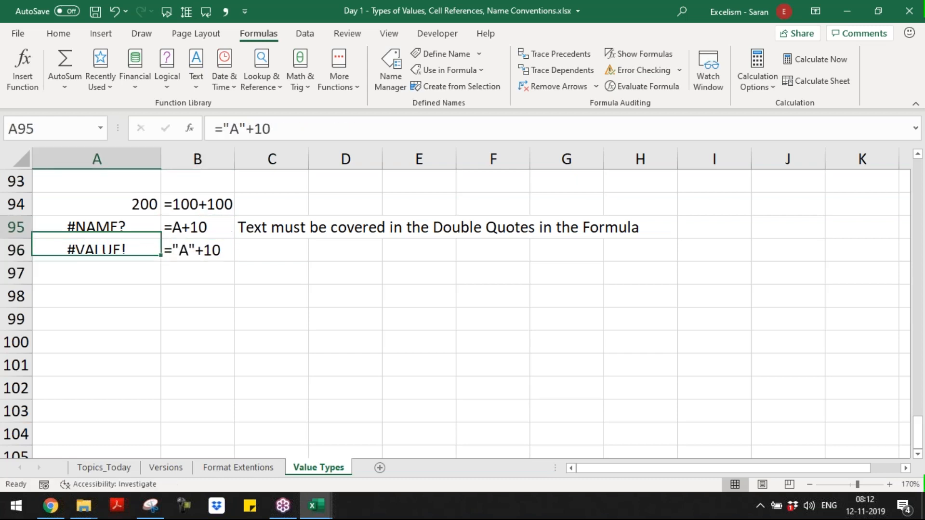
key("Right")
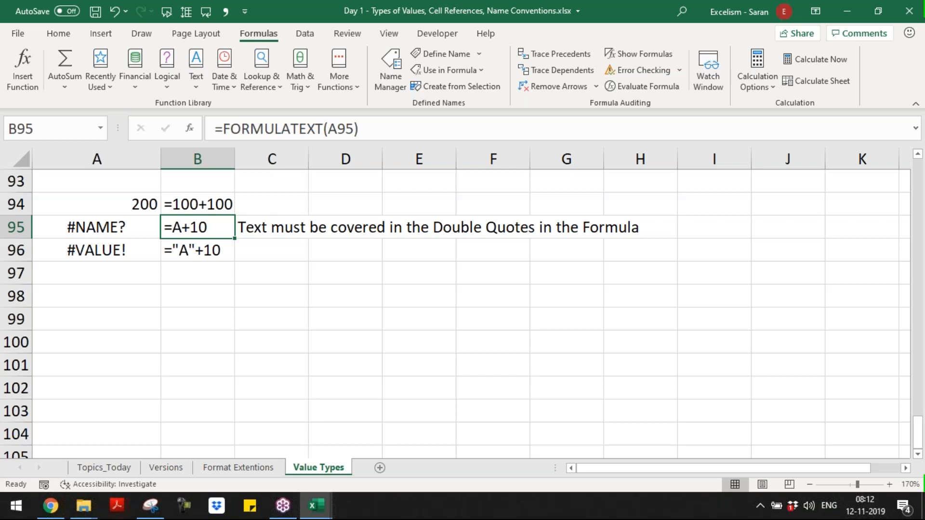
key("Down")
key("Right")
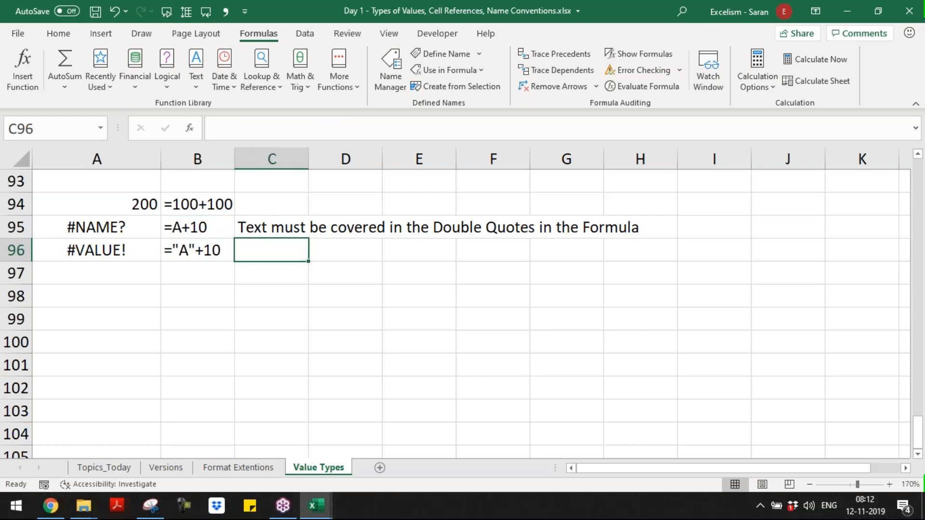
type("In this case, text is correct and number is also correct, but this co")
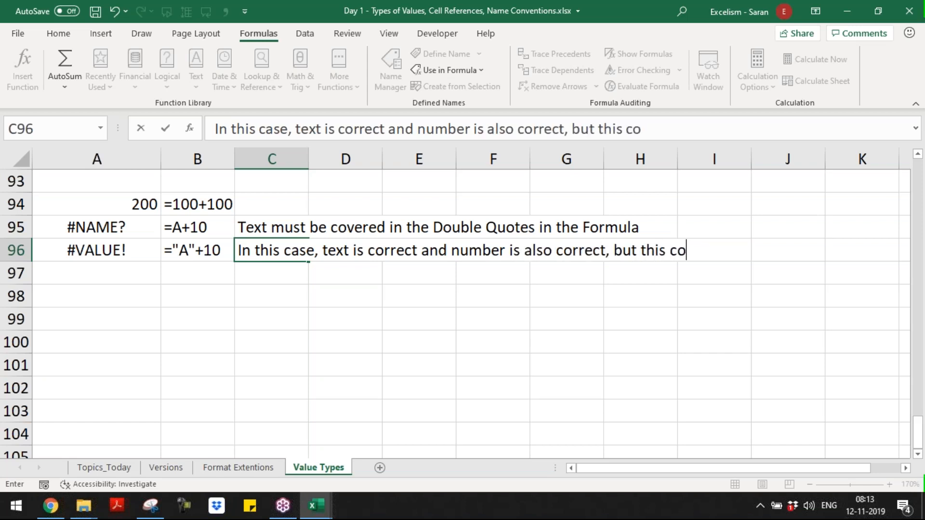
type("mbination i")
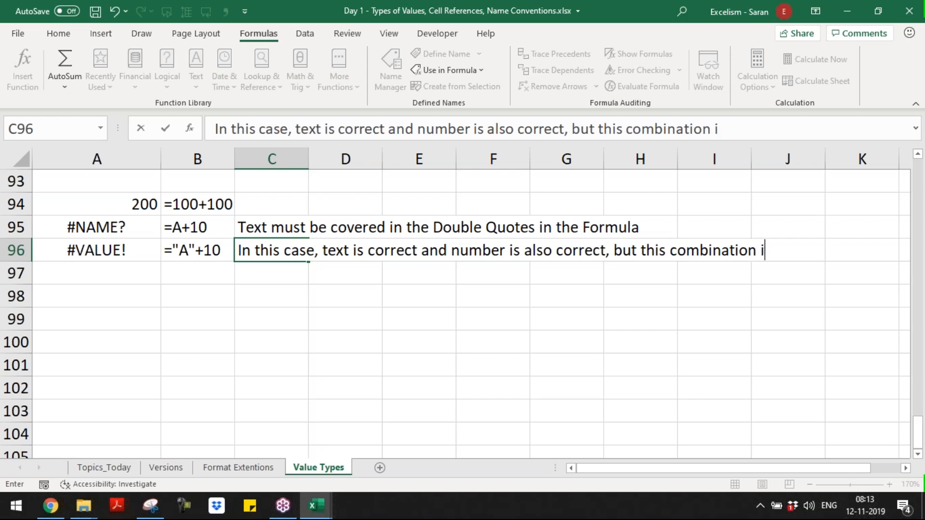
type("s wor")
key("BackSpace")
key("BackSpace")
type("rong in ")
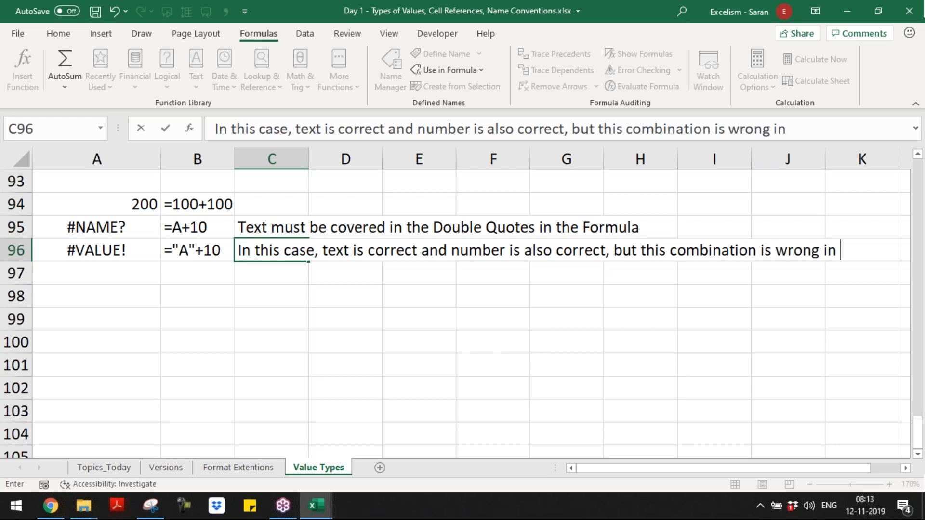
type("Arithmetic Expressions")
key("ctrl+Return")
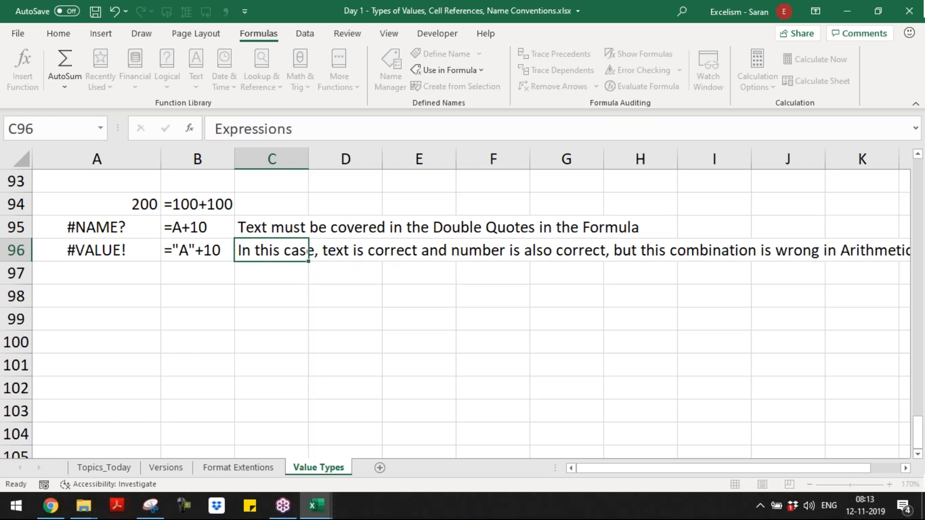
key("Return")
Step: Examine the text and number parts of the formula in A96 without changing it
key("Up")
key("Left")
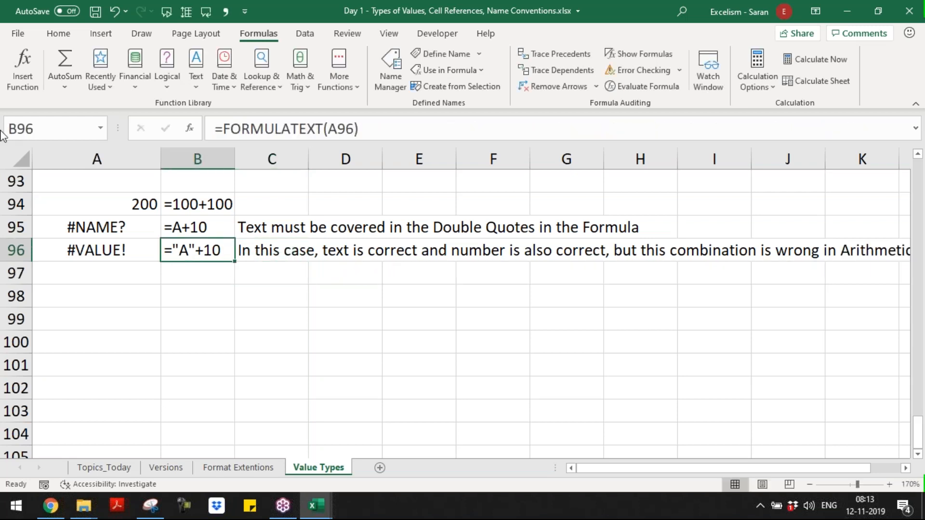
double_click(182, 246)
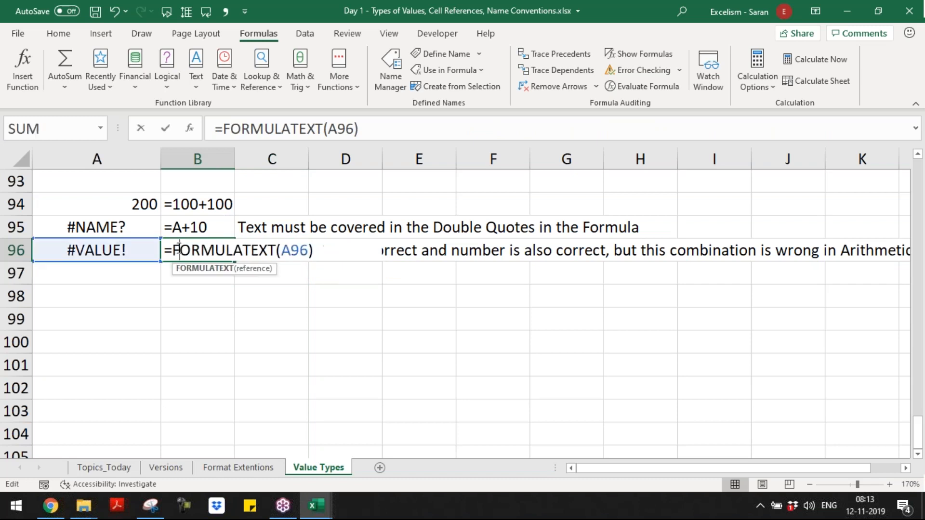
key("Escape")
left_click(80, 254)
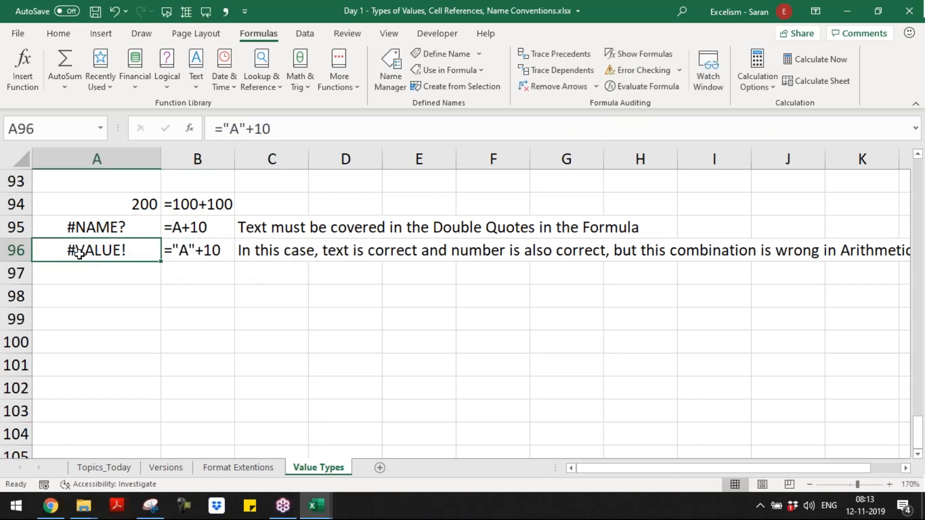
double_click(111, 250)
left_click_drag(44, 250, 116, 253)
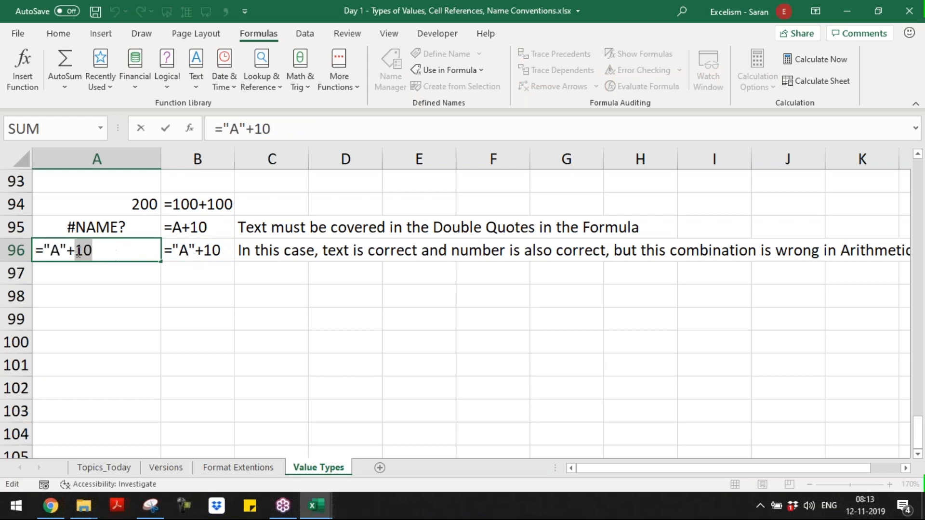
left_click(45, 246)
left_click_drag(45, 247, 92, 250)
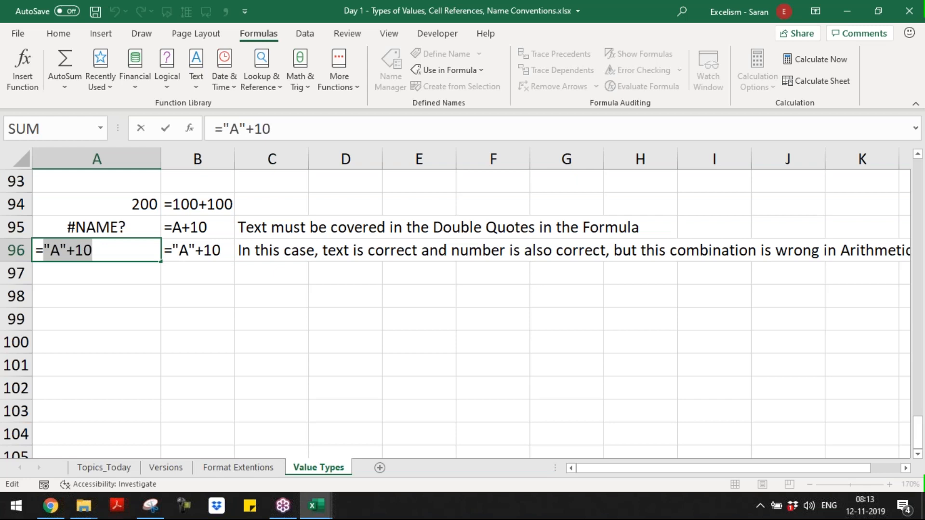
key("Return")
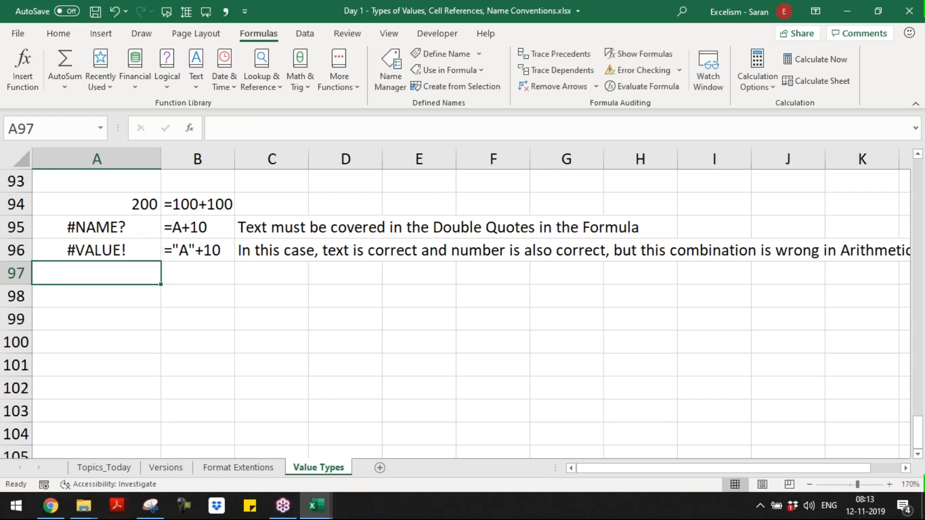
Step: Enter the note "#VALUE! Errors displays in case of Invalid Expressions/Arguments" in C97
key("Up")
key("Right")
key("Down")
key("Left")
key("Right")
key("Right")
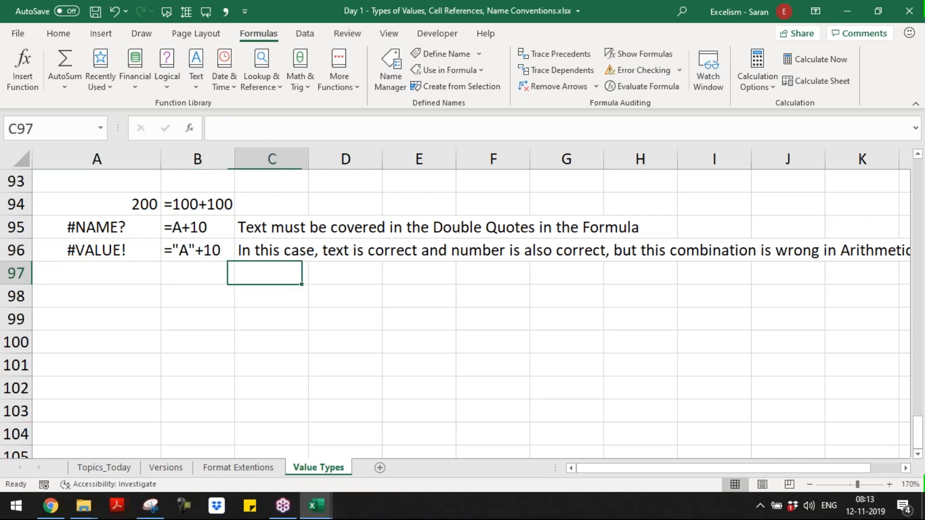
type("#VALU")
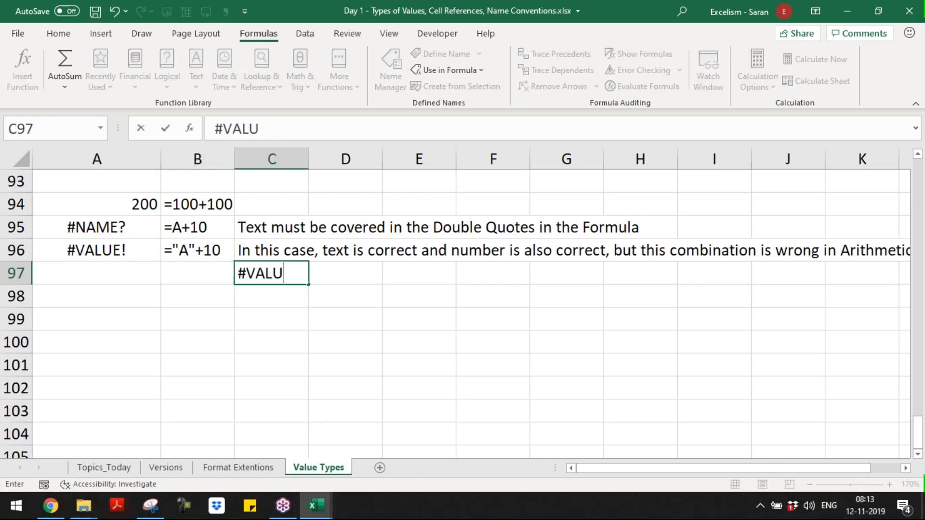
type("E! Errors displays in case of Inva")
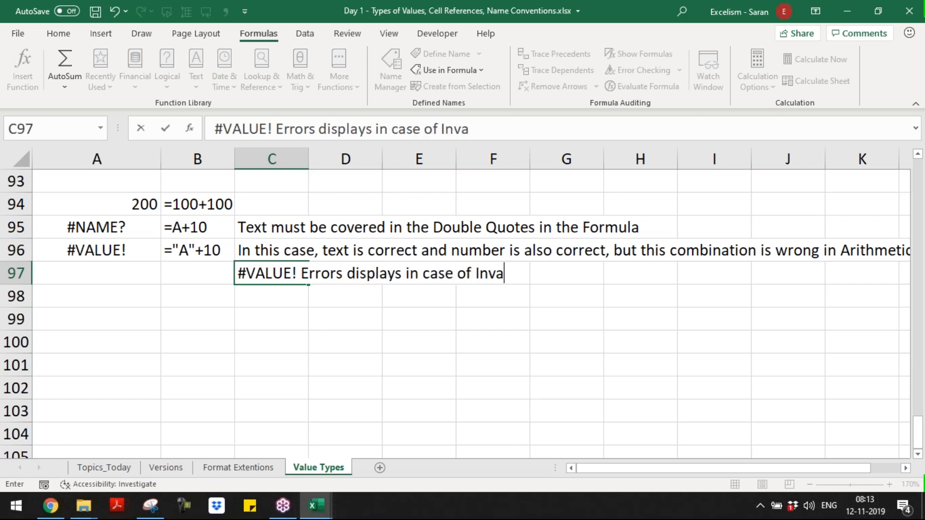
type("lid Expres")
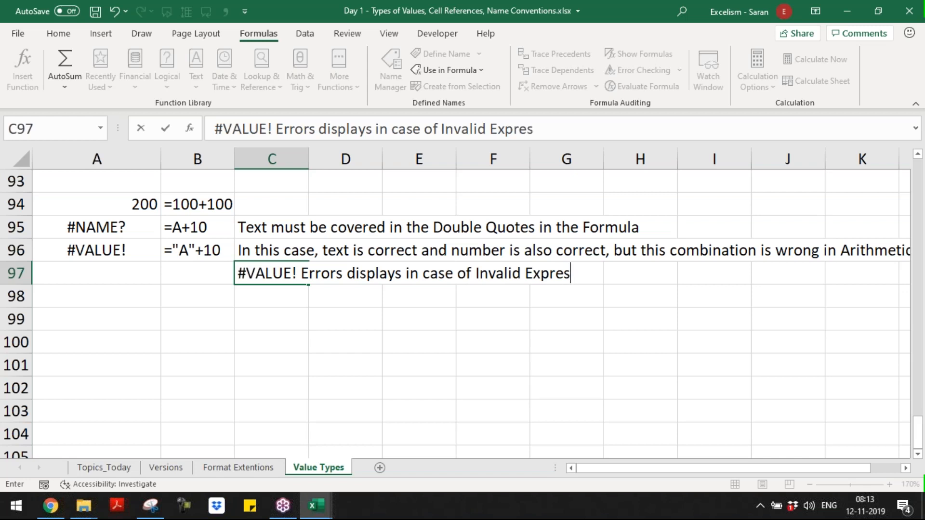
type("sion")
key("BackSpace")
key("BackSpace")
type("ions/Arg")
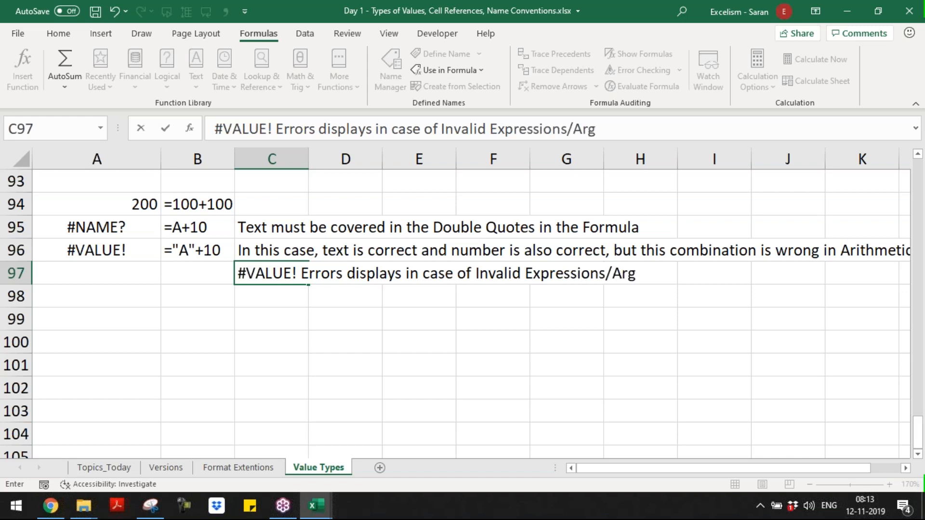
type("uments")
key("Return")
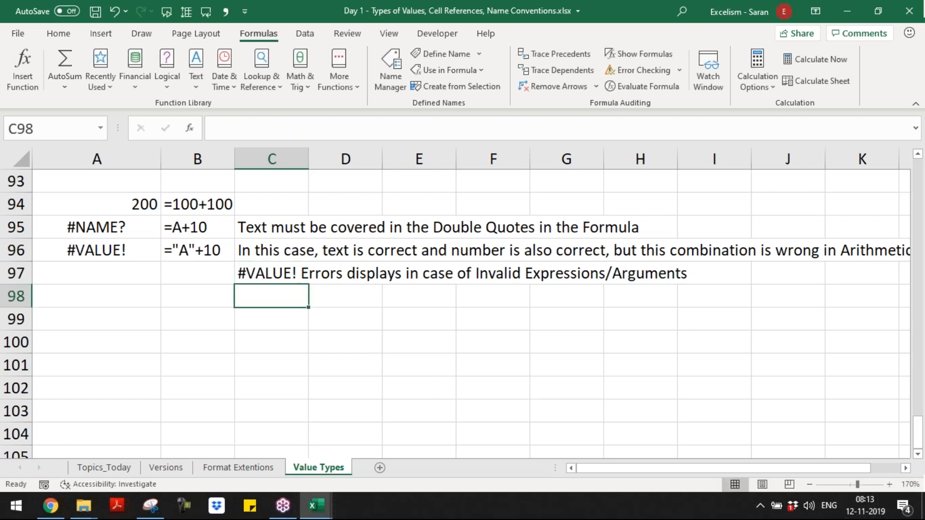
Step: Enter the example formula =A94+10 in A98, adding a number to a cell reference
left_click(97, 296)
type("=")
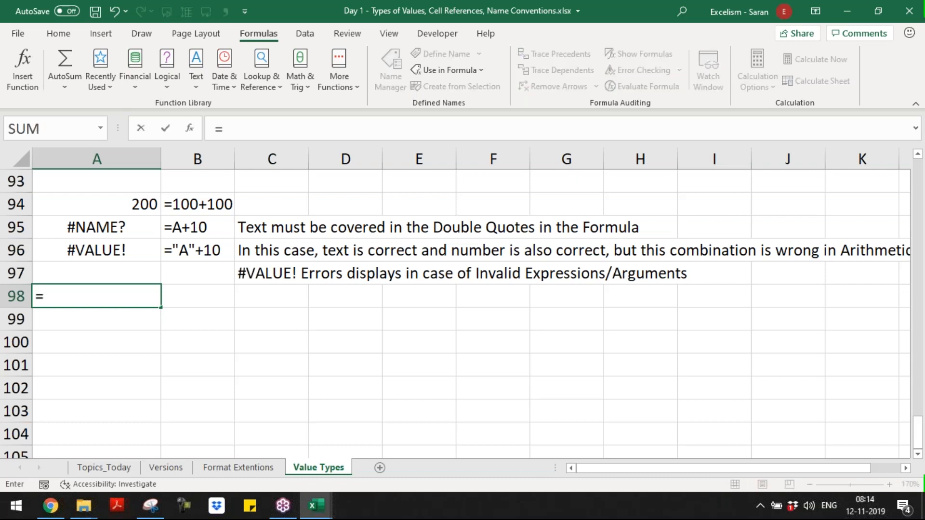
type("A94+10")
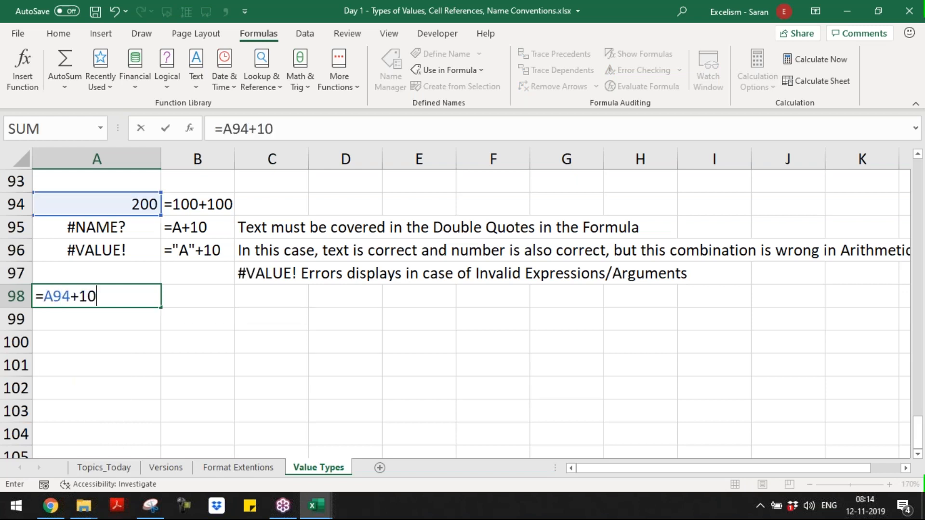
key("Return")
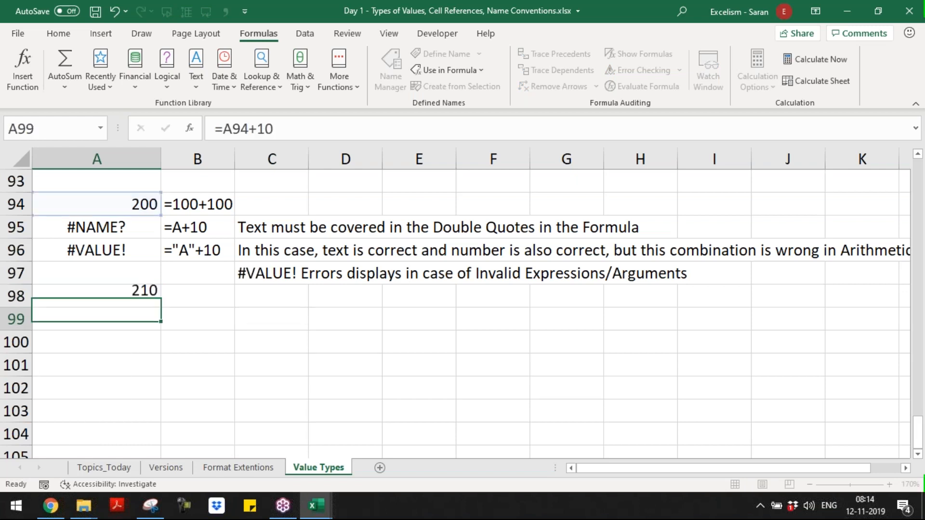
Step: Copy the FORMULATEXT formula from B96 into B98 to display the formula of A98
key("Up")
key("Right")
key("Up")
key("Up")
key("ctrl+c")
key("Down")
key("Down")
key("Return")
key("Left")
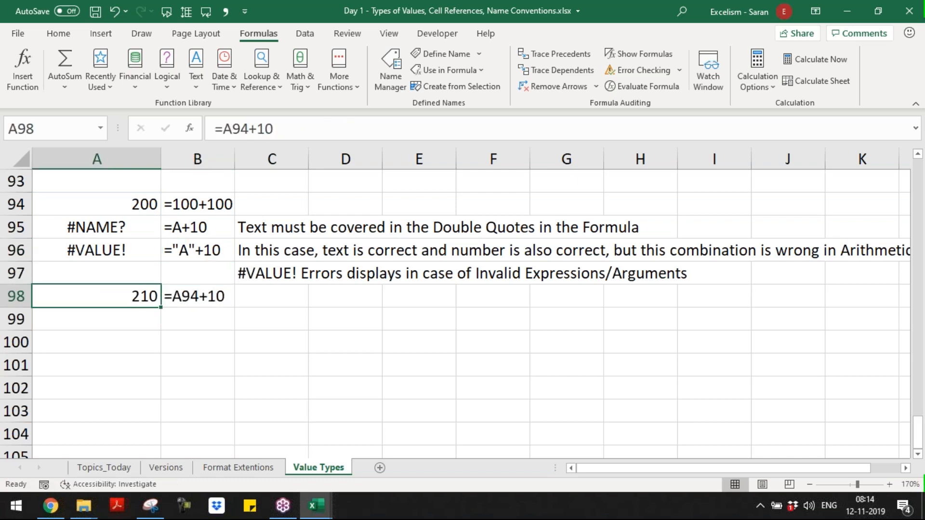
key("Right")
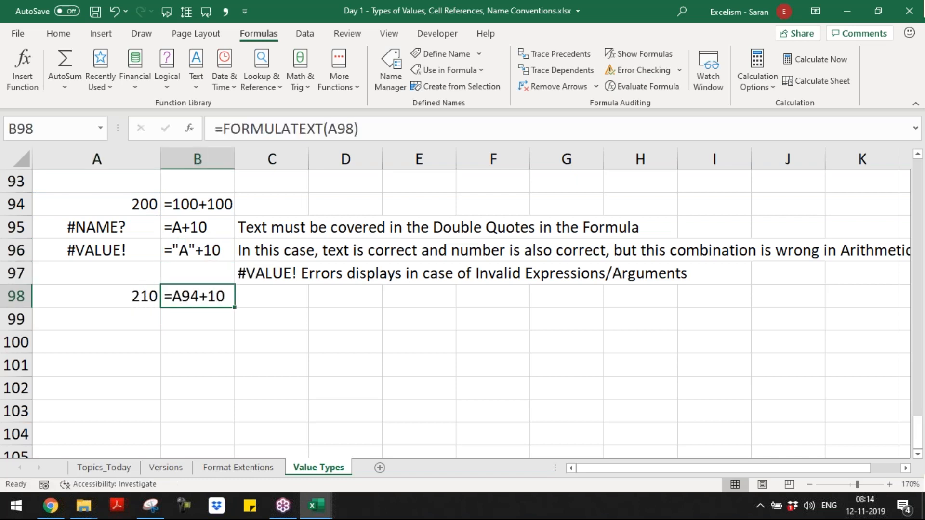
Step: Enter the example formula ="10"+10 in A99, adding a quoted number to a plain number
key("Left")
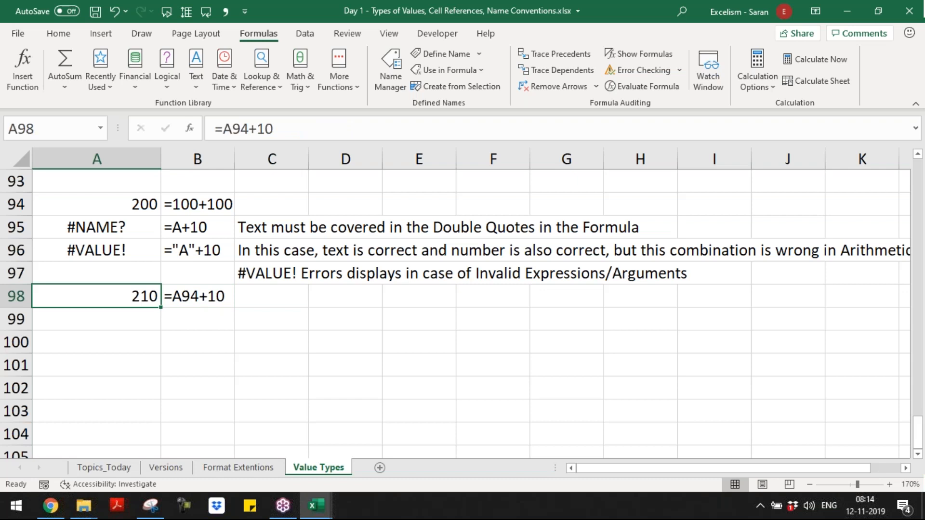
key("Right")
key("Left")
key("Down")
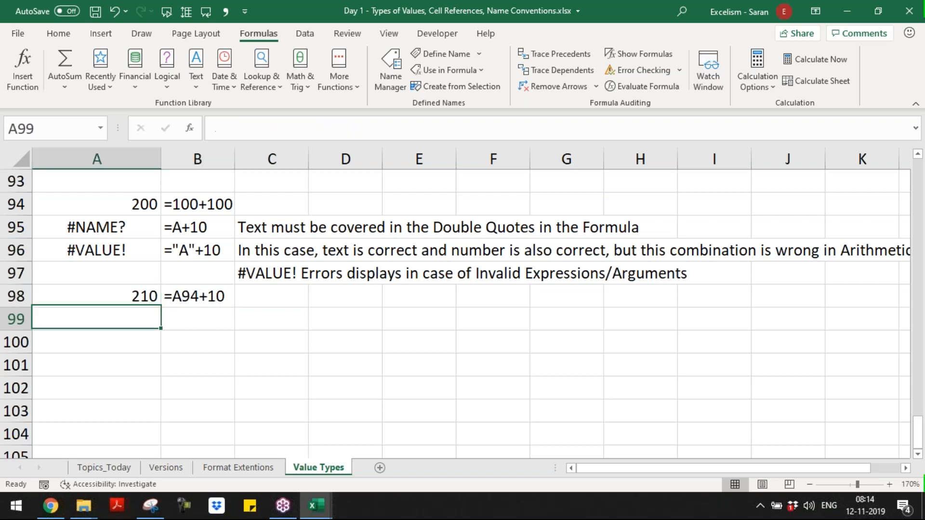
type("=")
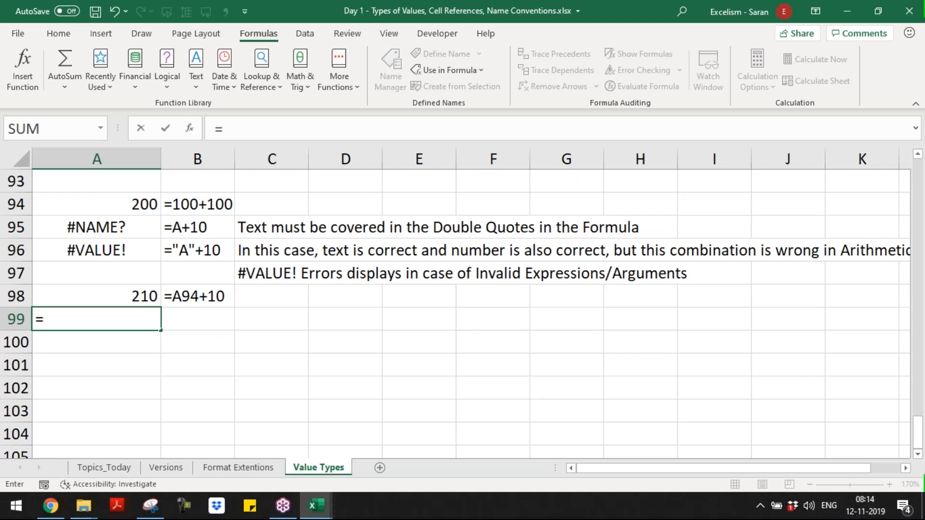
type("\"10+10")
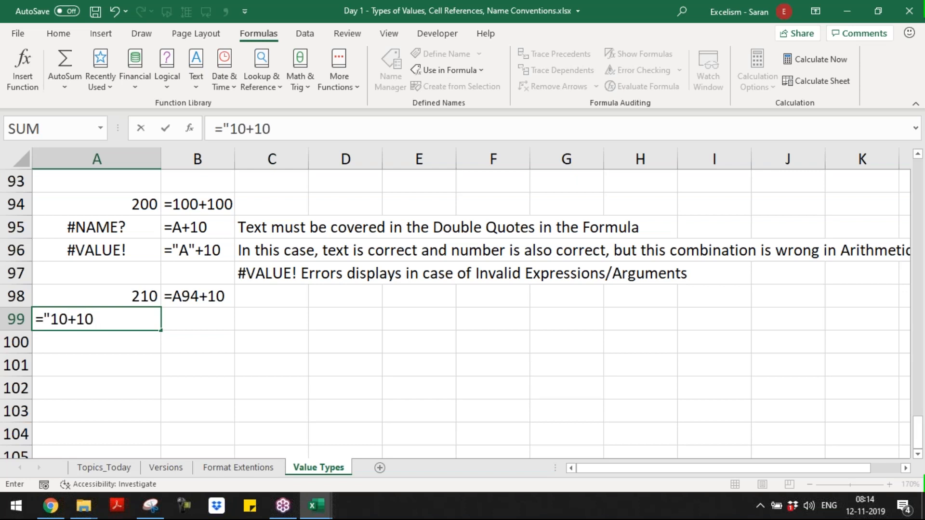
key("BackSpace")
key("BackSpace")
key("BackSpace")
key("BackSpace")
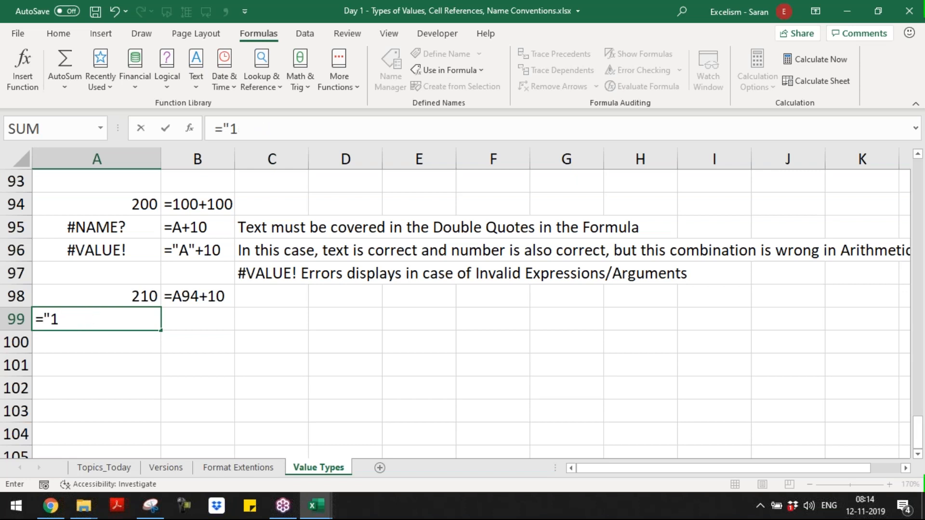
type("0\"+10")
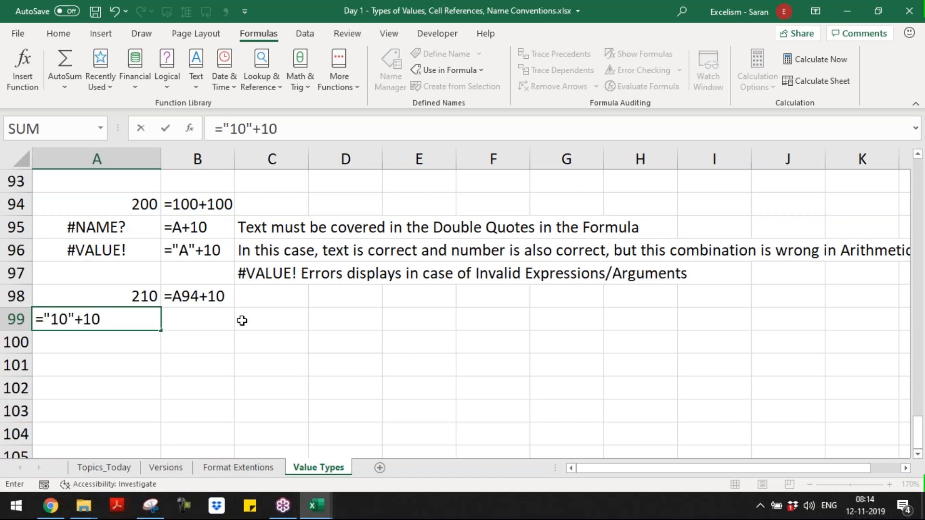
key("Return")
key("Up")
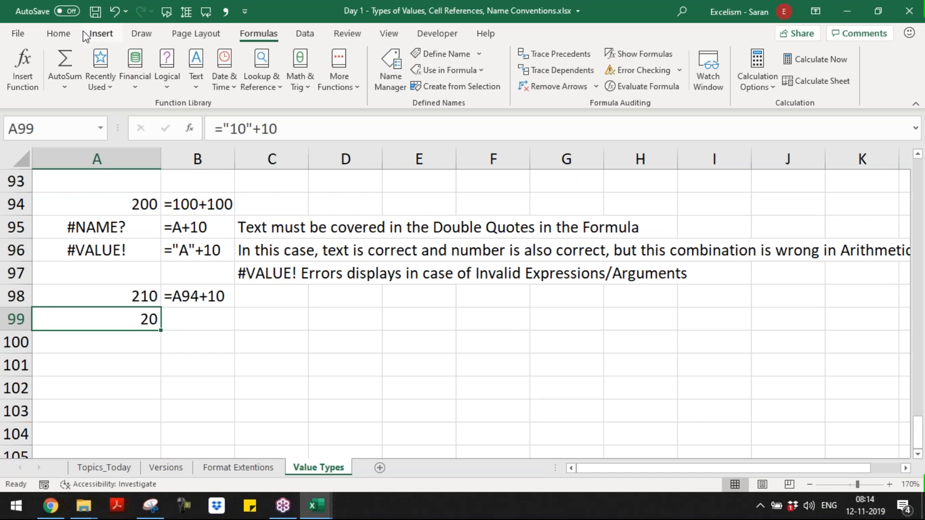
Step: Highlight cell A99 with a yellow fill
left_click(60, 34)
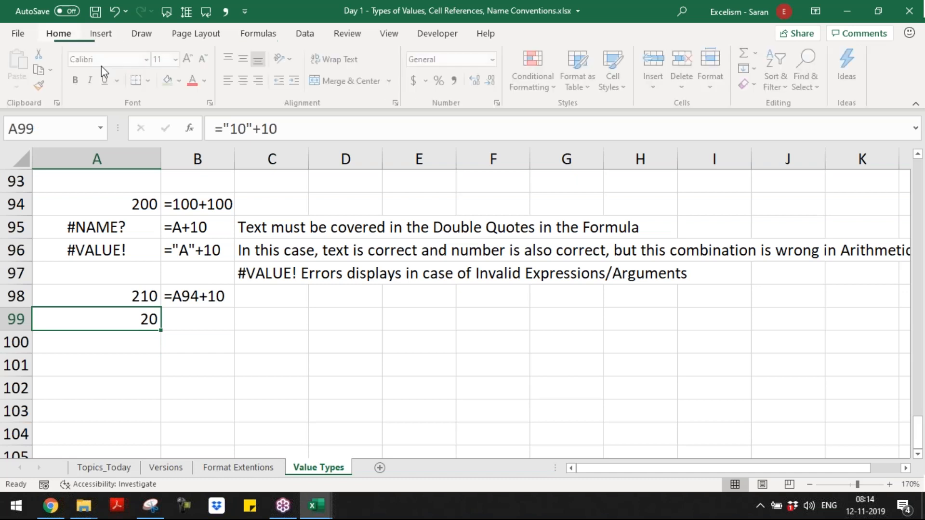
left_click(182, 80)
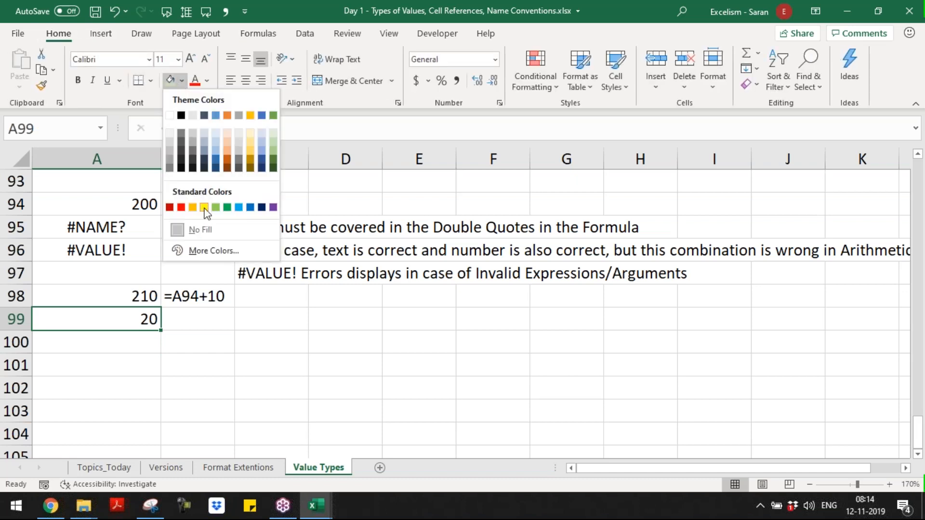
left_click(204, 207)
Step: Copy the FORMULATEXT formula from B98 into B99 to display the formula of A99
key("Up")
key("Right")
key("ctrl+c")
key("Down")
key("Return")
Step: Enter the note "Ideally as per the Rules, this expression must result me #VALUE! Error but this is exception" in C99
key("Right")
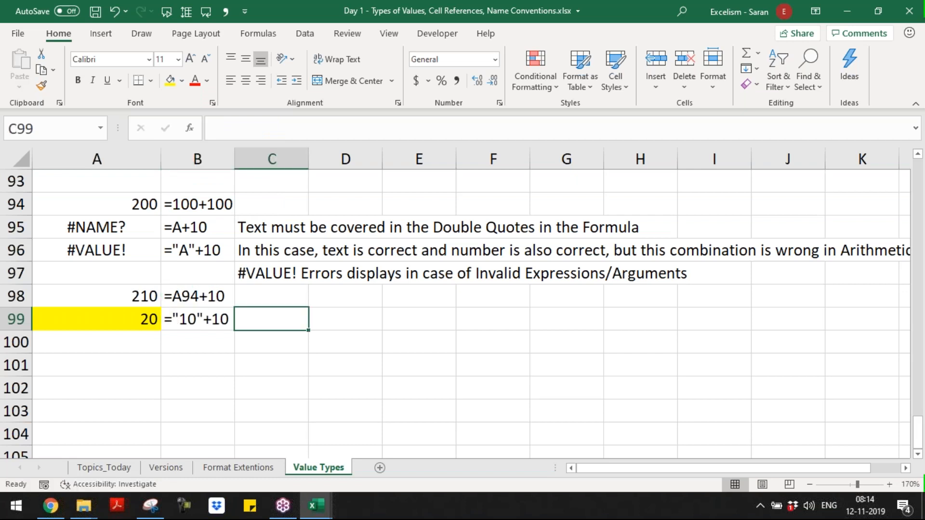
type("Ideally as")
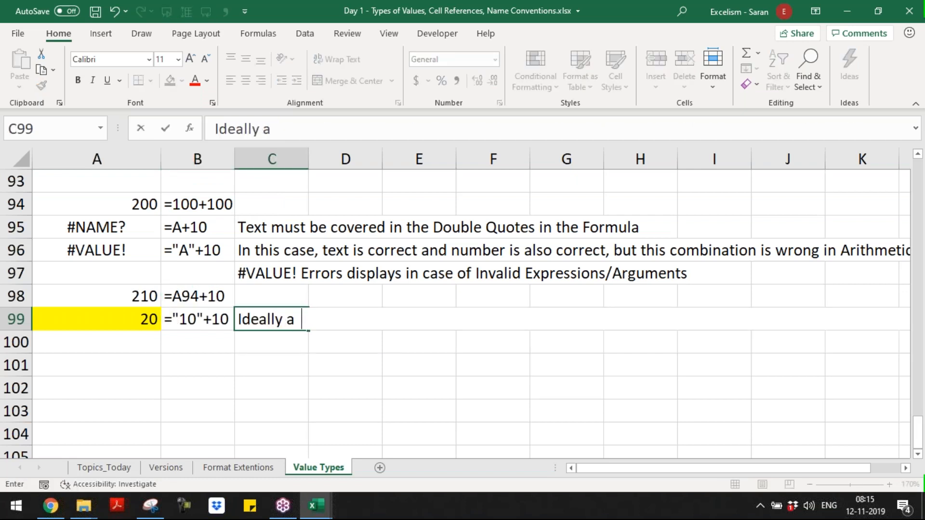
type("er the")
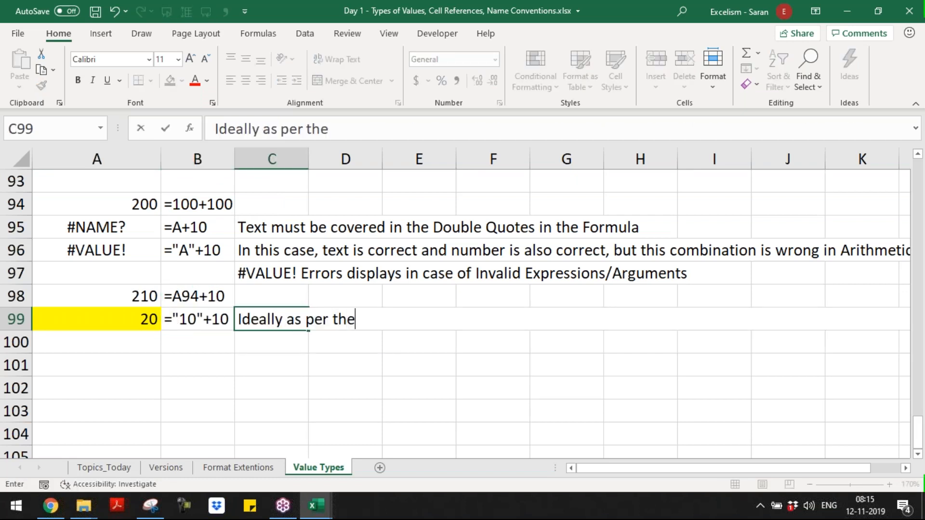
type(" Rules,")
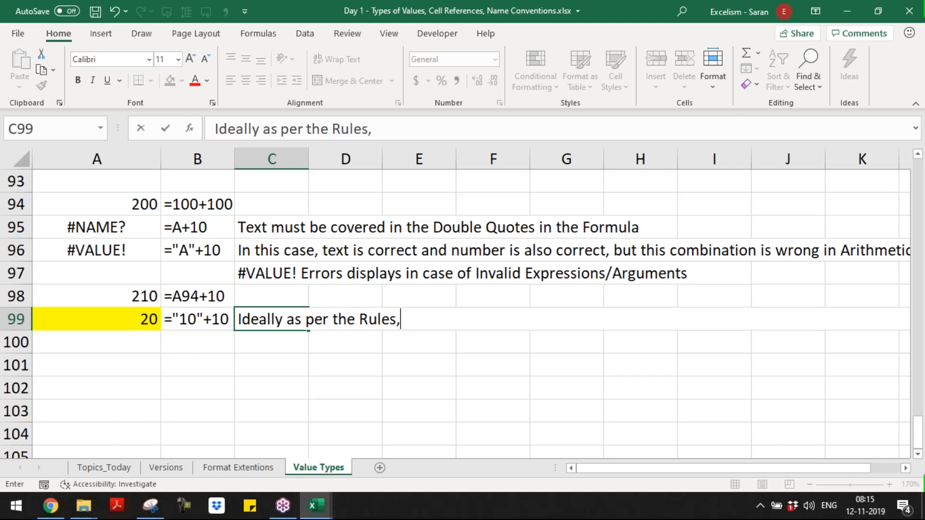
type(" this expres")
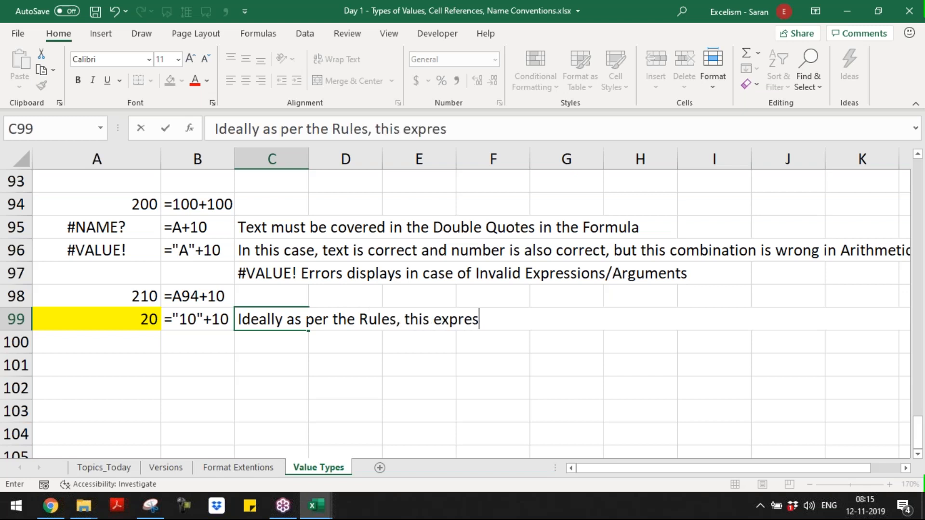
type("sion must result e")
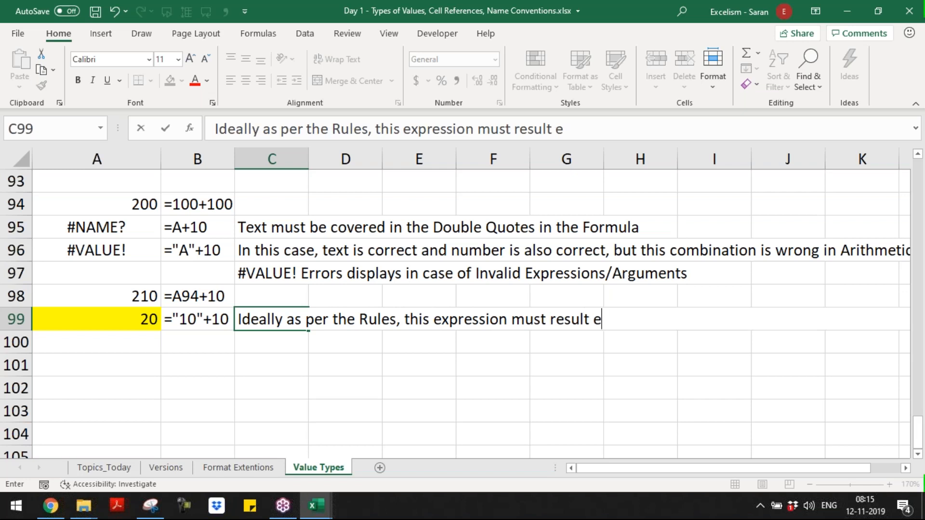
key("BackSpace")
type("me Value")
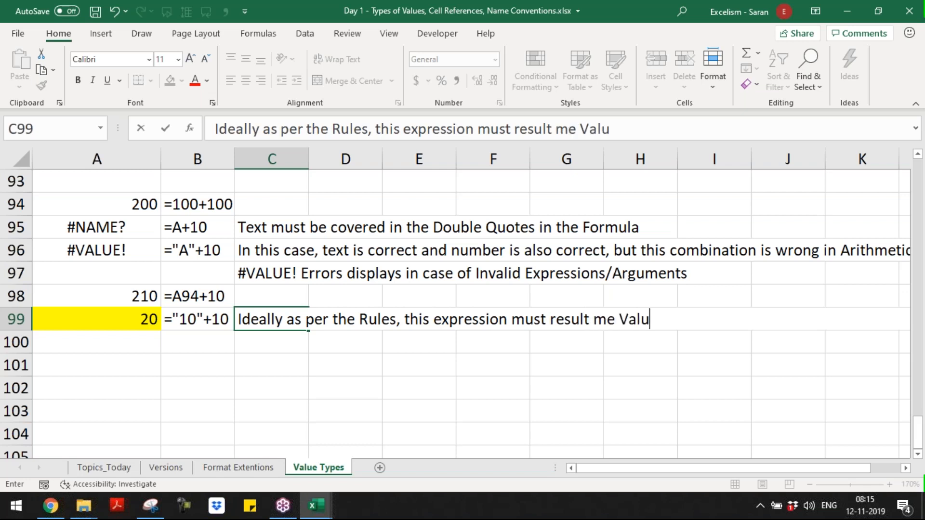
key("BackSpace")
key("BackSpace")
key("BackSpace")
key("BackSpace")
type("#")
key("BackSpace")
key("BackSpace")
type("#VALUE ")
type("W")
key("BackSpace")
type("! e")
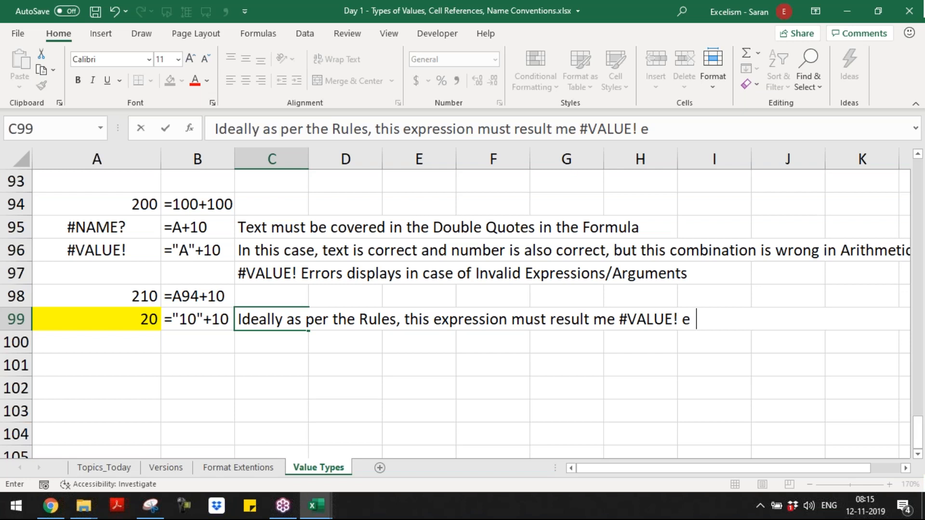
key("BackSpace")
key("BackSpace")
type("Error but")
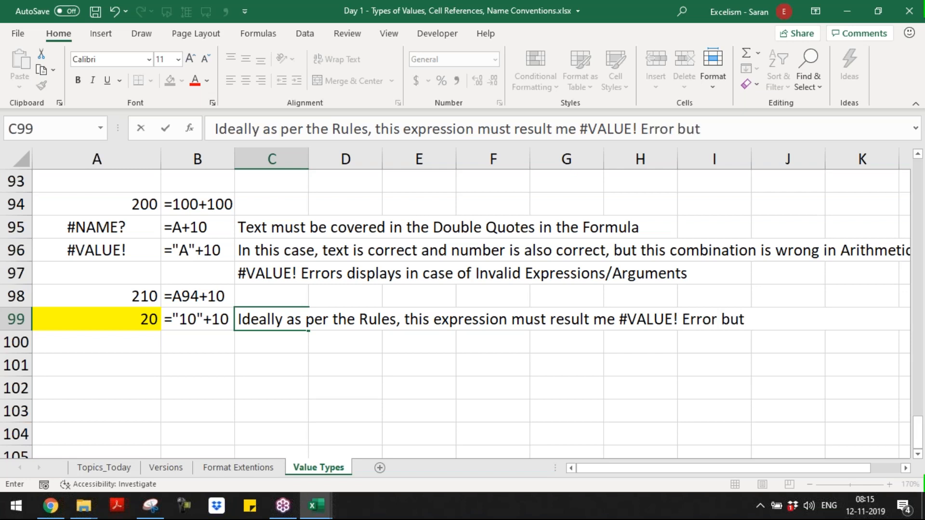
type(" this is e")
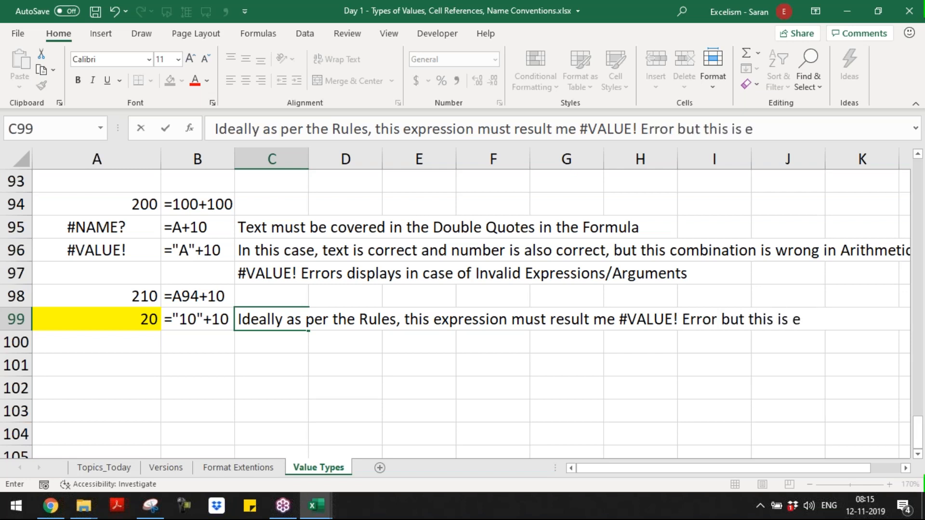
type("xception")
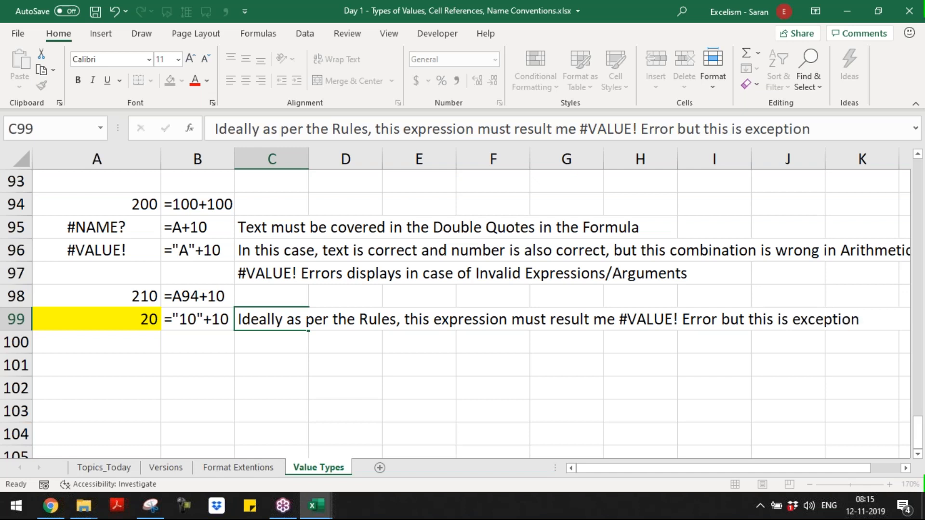
key("Return")
Step: Enter "In case excel identified any number having the nature of text, using the same in the Arithmetic Expression, Excel automatically converts Text into Number" in C100
type("In case excel iden")
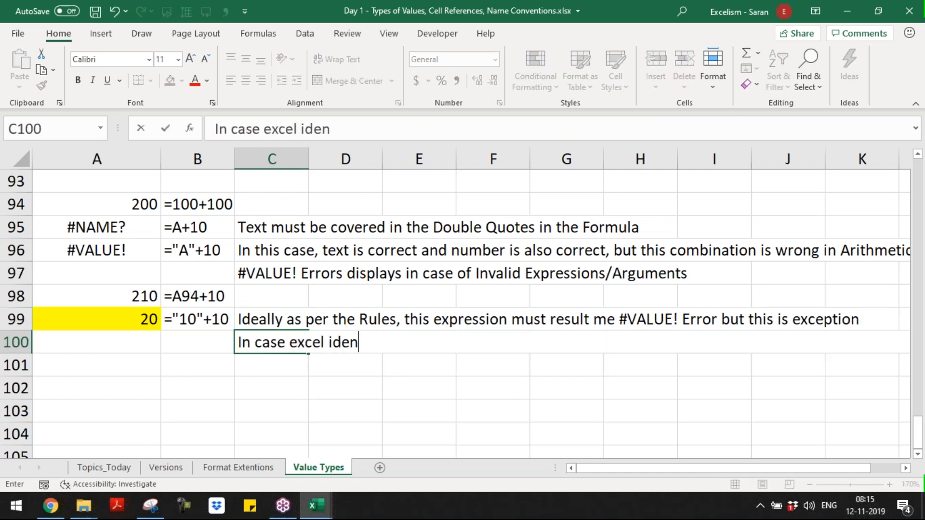
type("tifie")
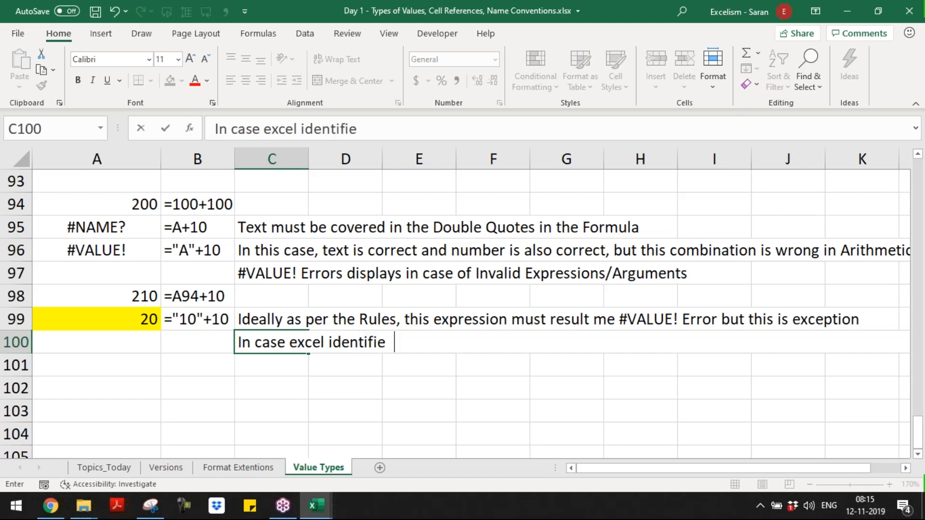
type("d any number ")
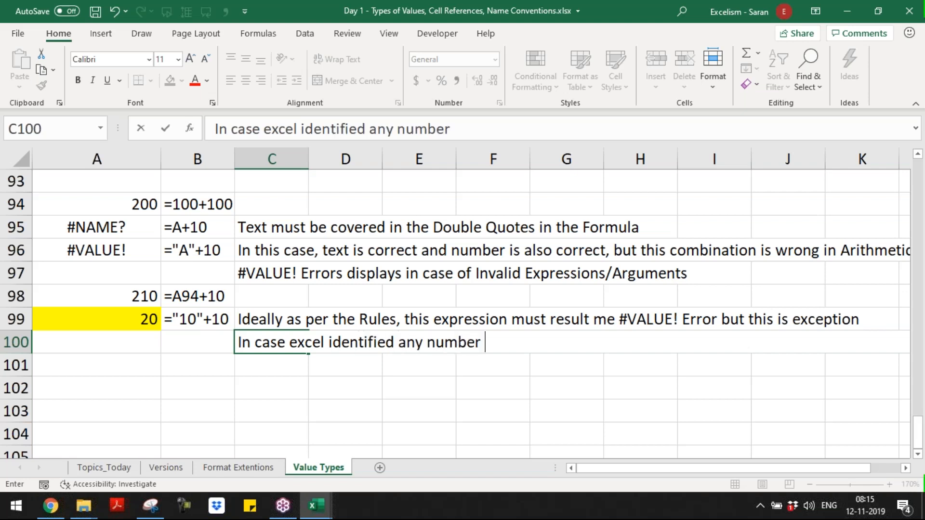
type("having the nature the")
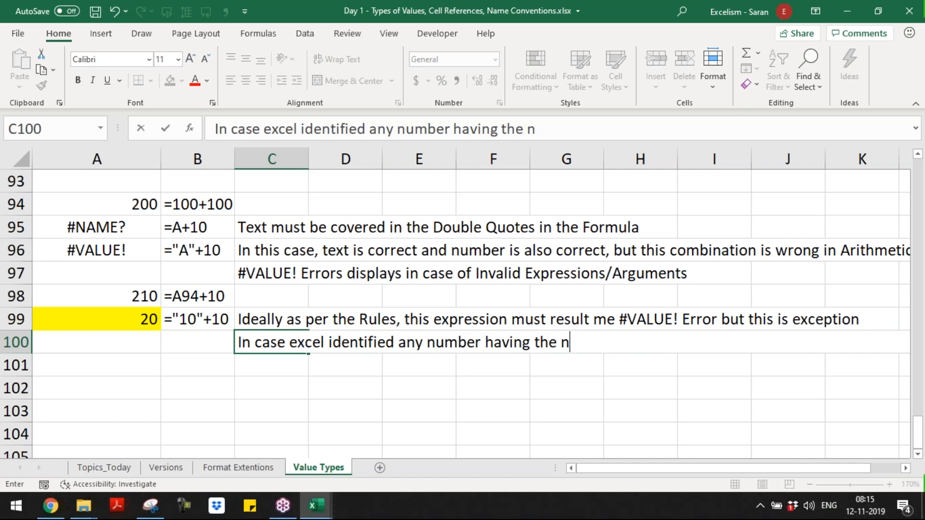
key("BackSpace")
key("BackSpace")
key("BackSpace")
type("of text, ")
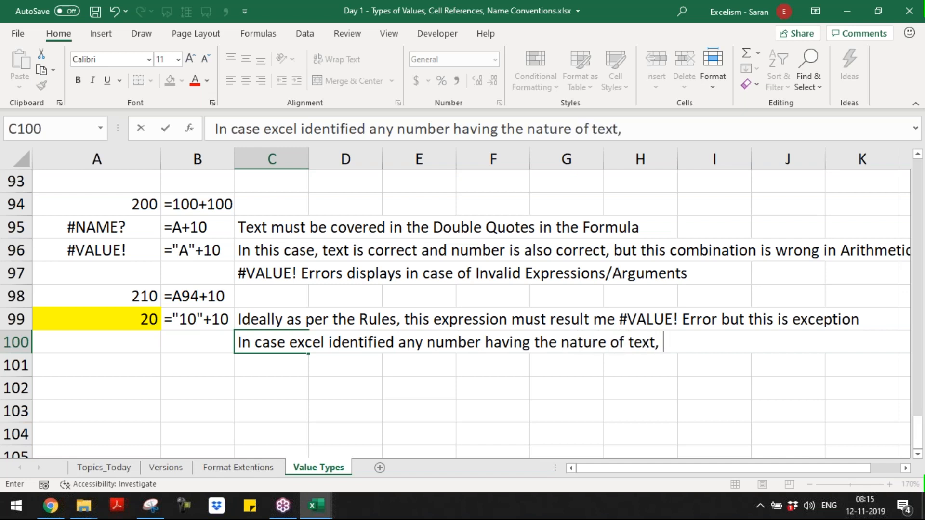
type("using the same n")
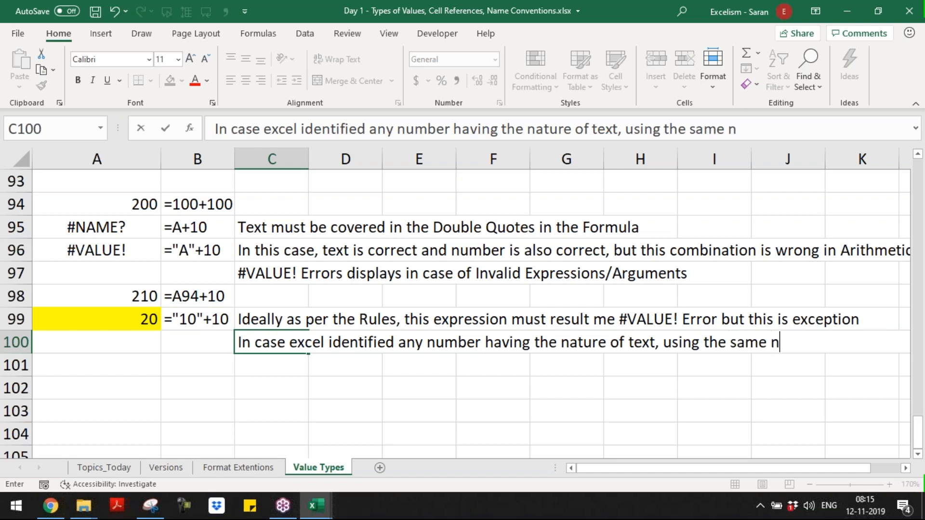
key("BackSpace")
type("n")
key("BackSpace")
type("in the Arith")
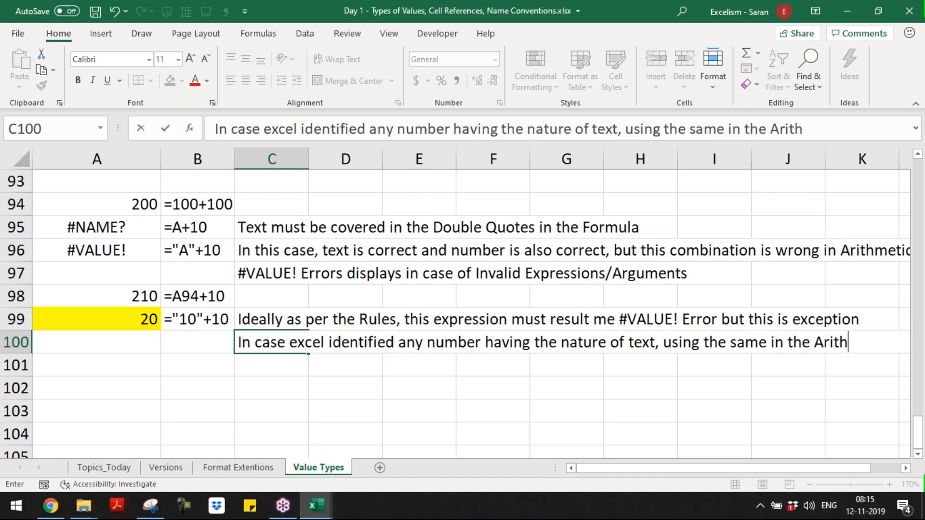
type("metic Ex")
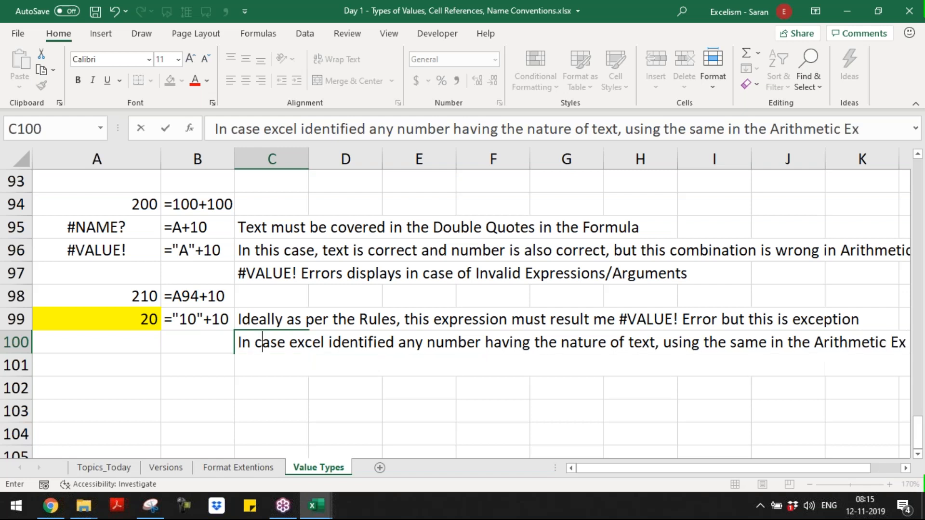
type("pression, Exce")
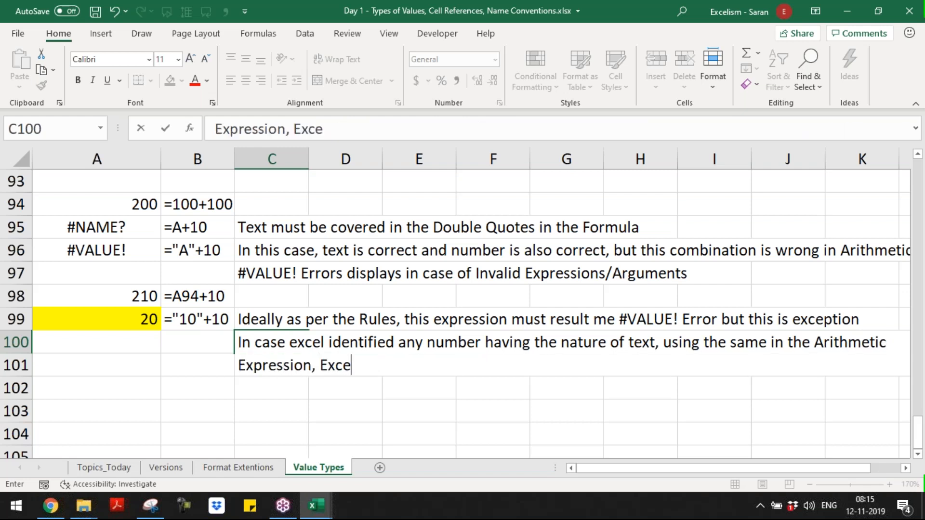
type("l aut omatt")
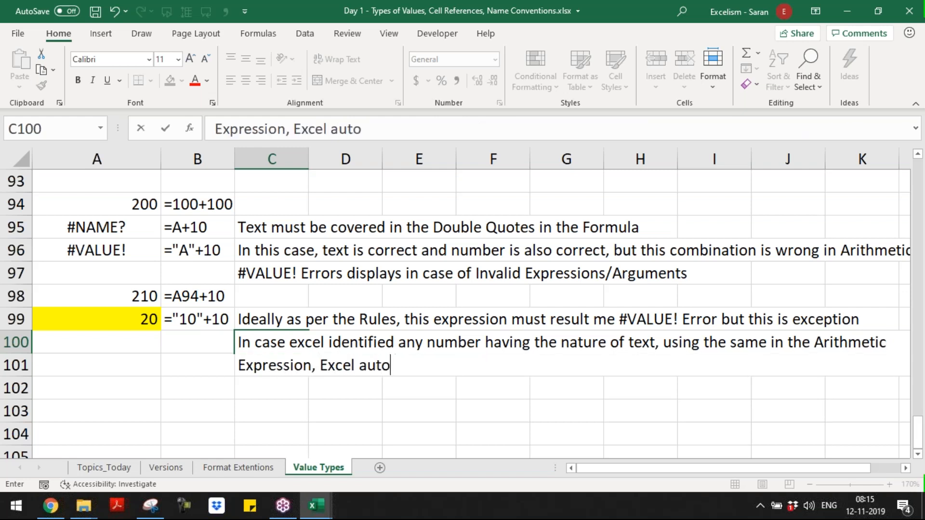
key("BackSpace")
type("ically ")
type("con")
key("BackSpace")
type("onve")
key("BackSpace")
type("rts ")
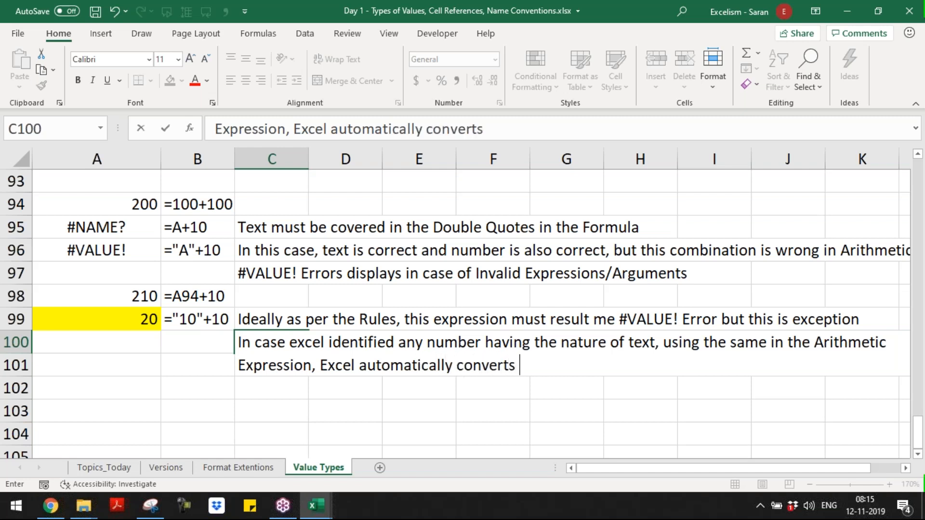
type("Text into Number")
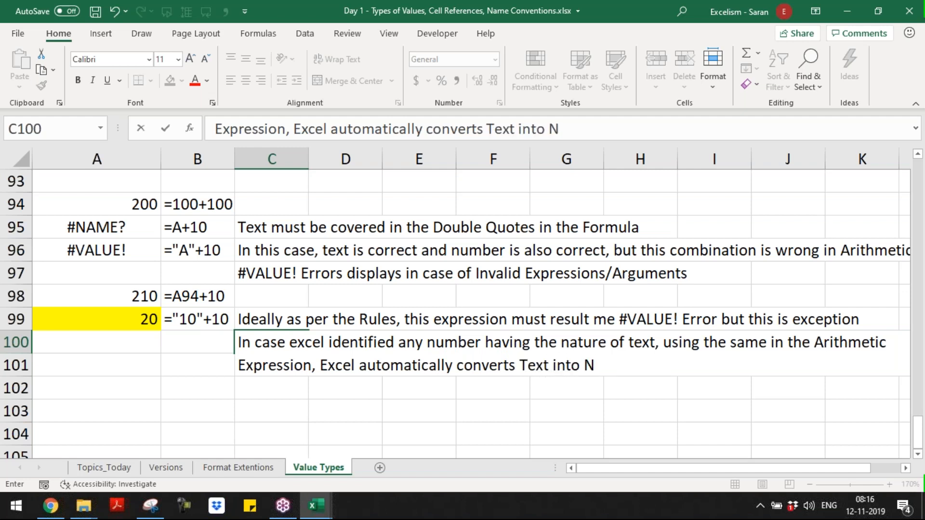
key("ctrl+Return")
Step: Examine the quoted text and number parts of the formula in A99 without changing it
key("Down")
key("Up")
key("Up")
key("Left")
key("Left")
key("Up")
key("Down")
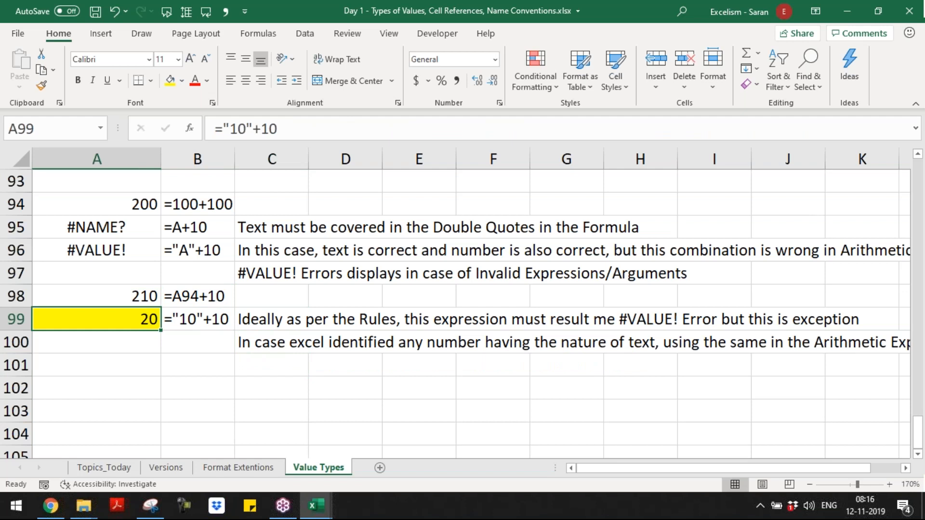
key("F2")
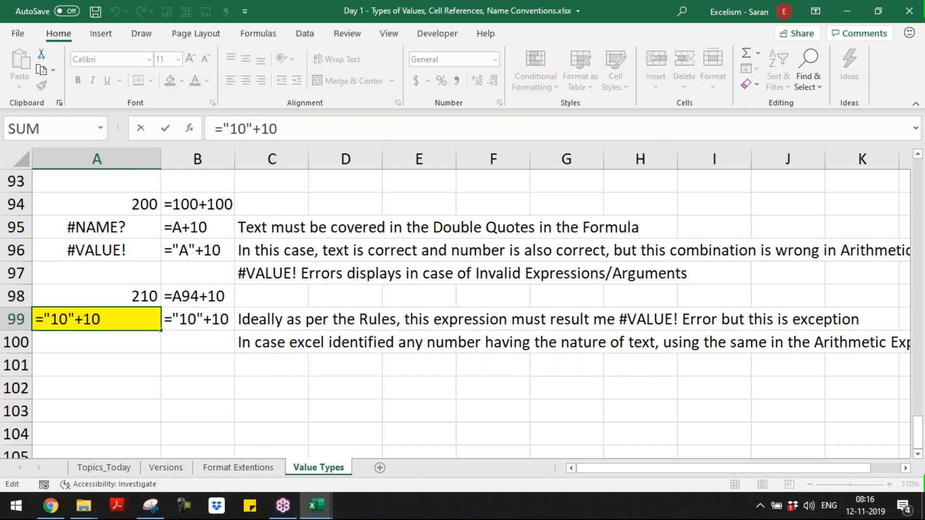
key("Left")
key("Left")
key("Left")
key("Left")
key("Left")
key("Left")
key("Right")
key("Right")
key("Left")
key("Left")
key("Left")
key("Right")
key("Right")
key("Right")
key("Left")
key("Return")
Step: Bold only the phrase "using the same in the Arithmetic Expression" within the C100 note and save the workbook
left_click(306, 343)
double_click(306, 343)
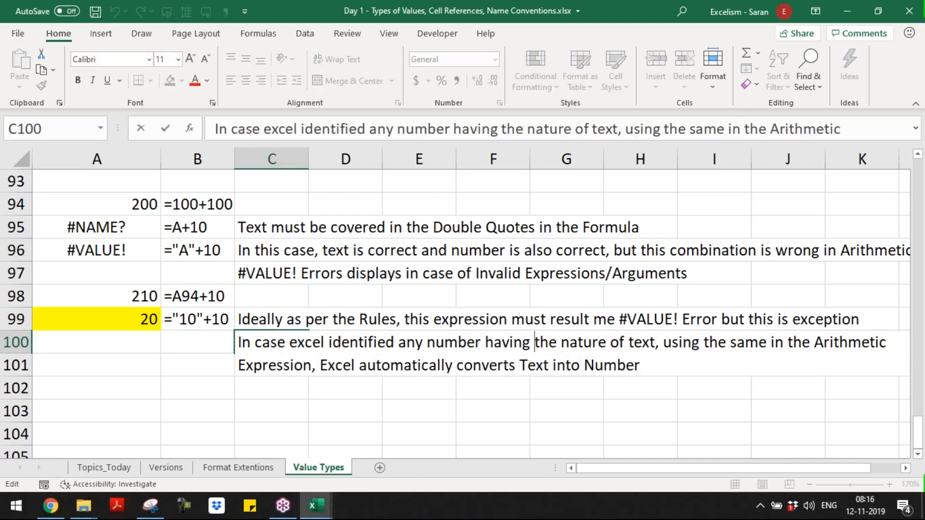
left_click_drag(663, 343, 312, 366)
key("ctrl+b")
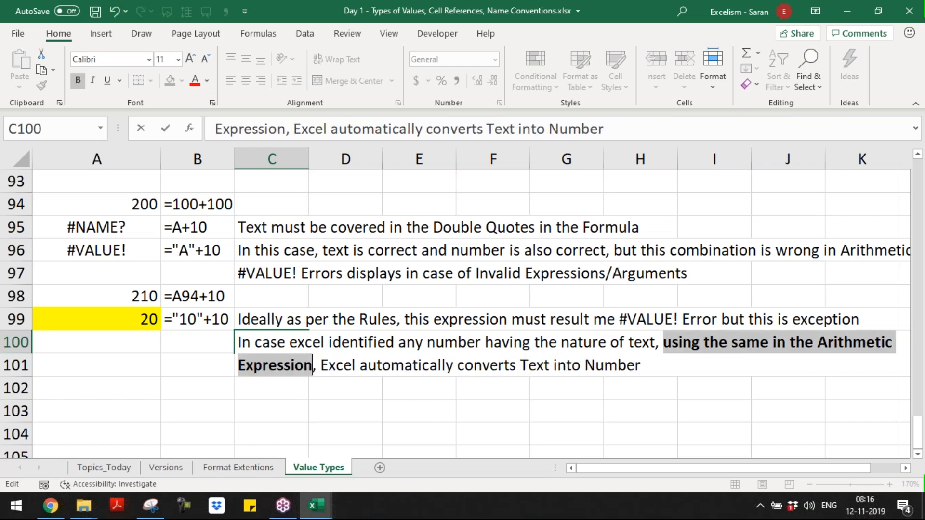
key("Return")
key("Up")
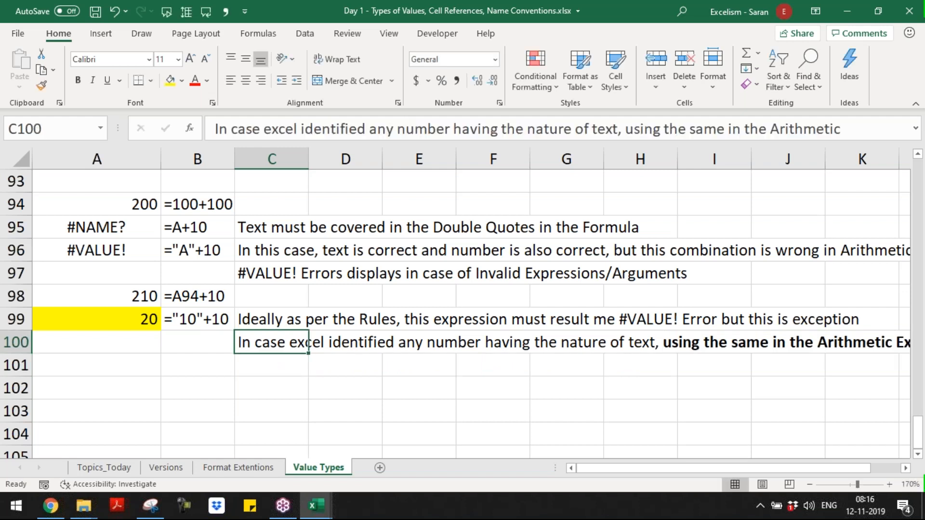
key("ctrl+s")
Step: Format the three covered topics in A1:A3 of the Topics_Today sheet as bold italic
key("ctrl+Home")
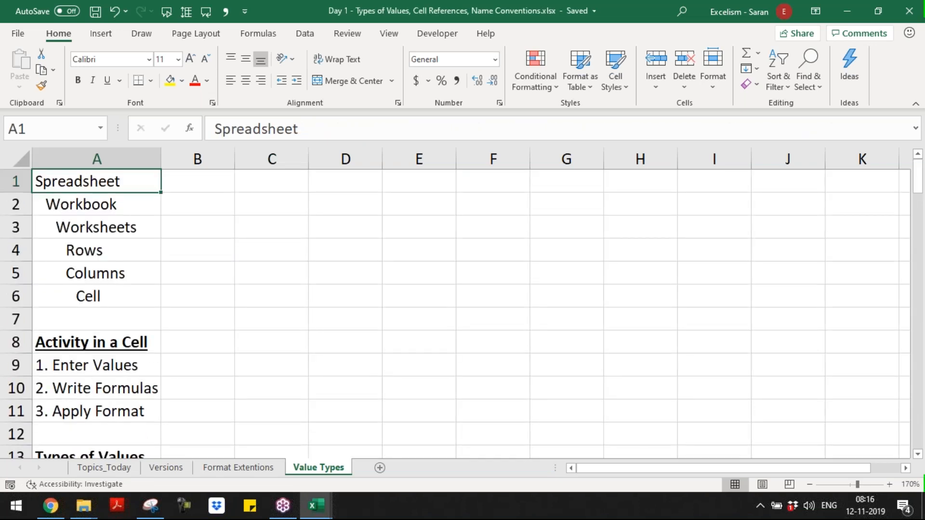
key("Page_Down")
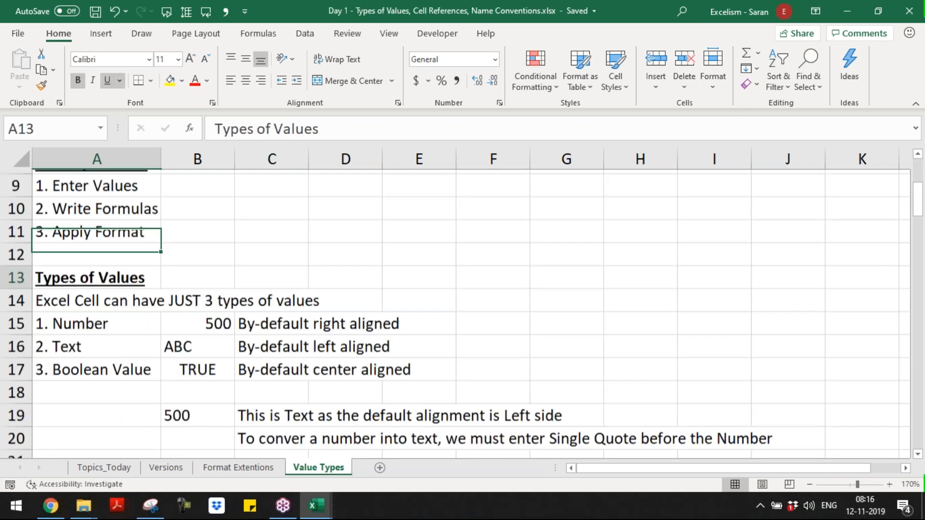
key("Page_Down")
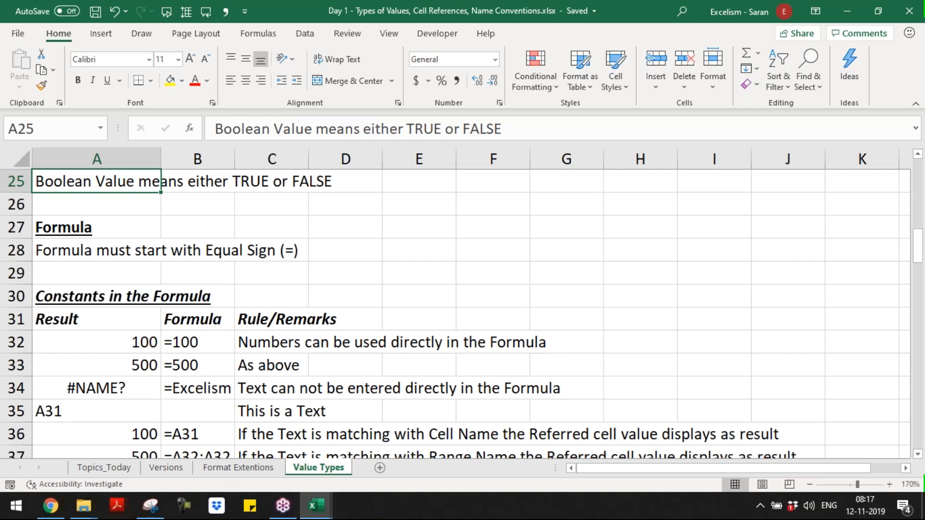
key("ctrl+Page_Up")
key("ctrl+Page_Up")
key("ctrl+Page_Up")
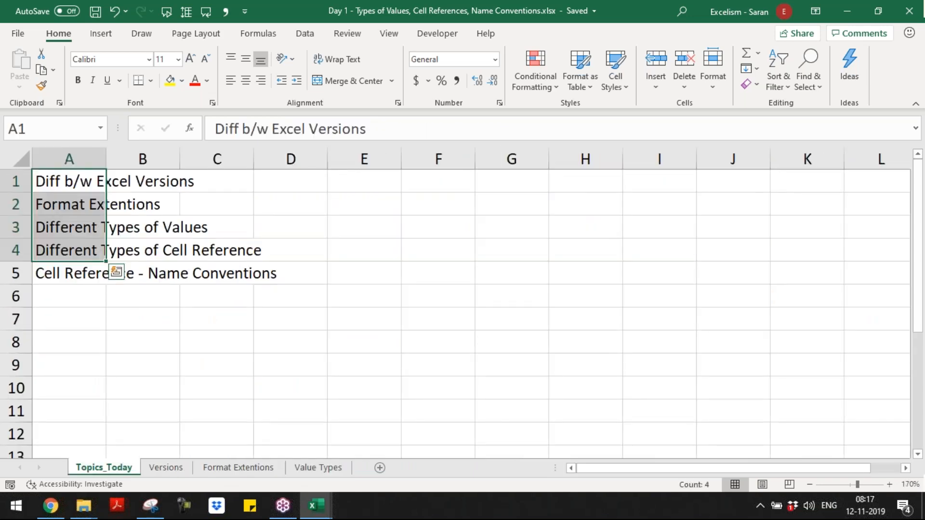
key("shift+Up")
key("ctrl+b")
key("ctrl+i")
key("Return")
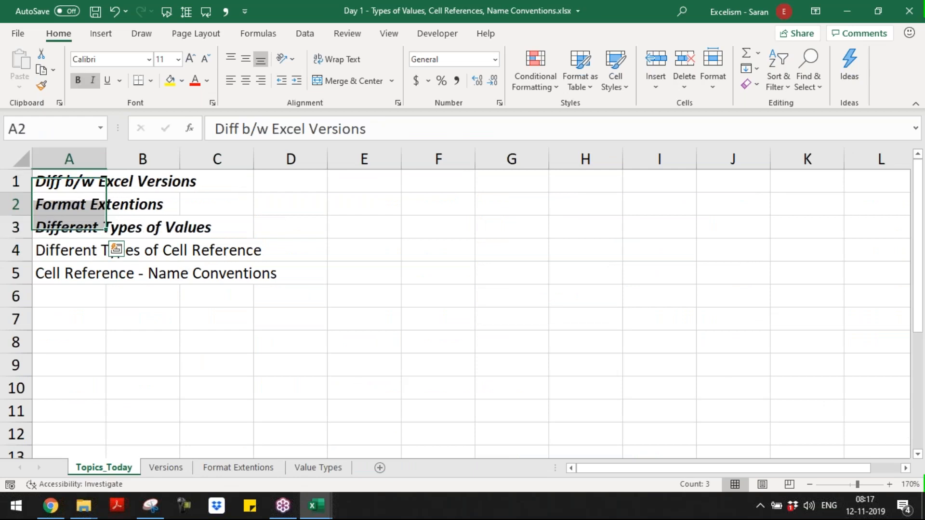
Step: Select the uncovered topics in A4:A5 of Topics_Today and add a worksheet named "Next Day" after the Value Types sheet
key("Down")
key("Down")
key("shift+Down")
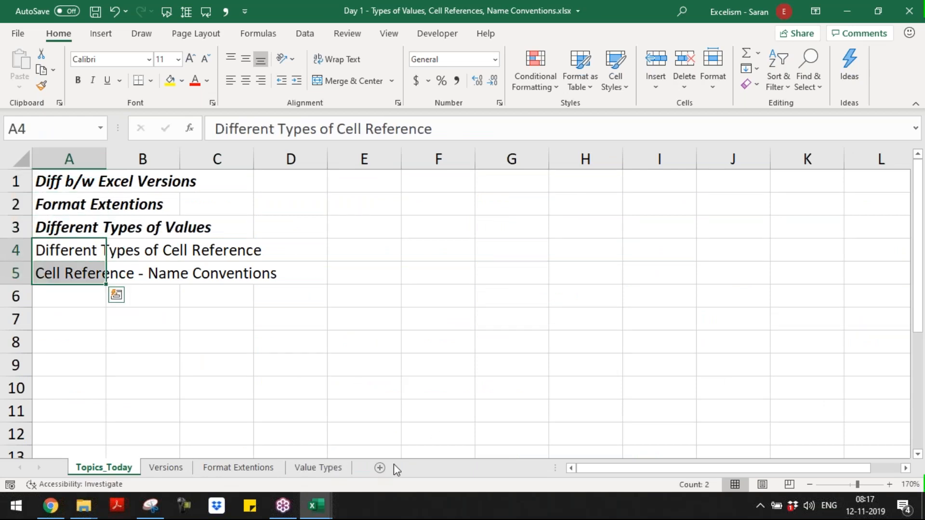
left_click(379, 467)
left_click_drag(159, 476, 405, 470)
double_click(392, 476)
type("Next Day")
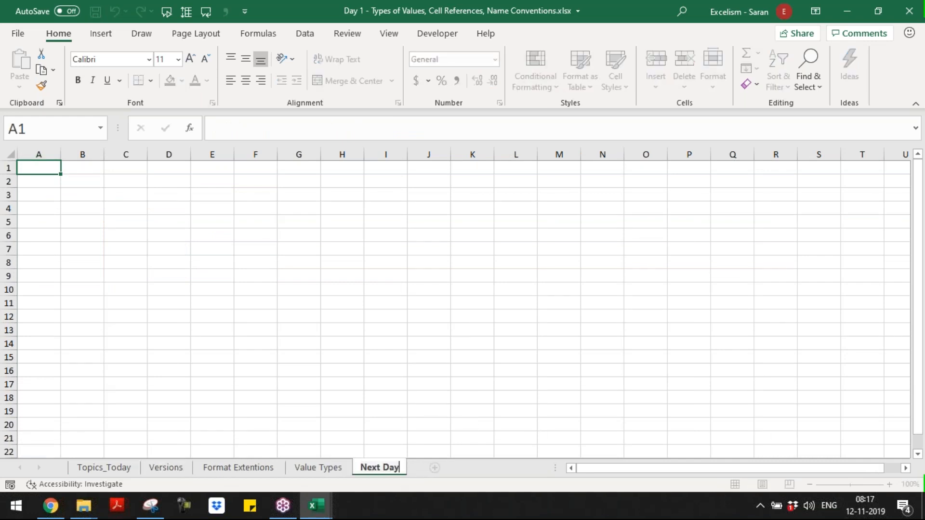
key("Return")
Step: Copy the two selected topics from A4:A5 of Topics_Today into the Next Day sheet starting at A1
key("ctrl+Page_Up")
key("ctrl+Page_Up")
key("ctrl+Page_Up")
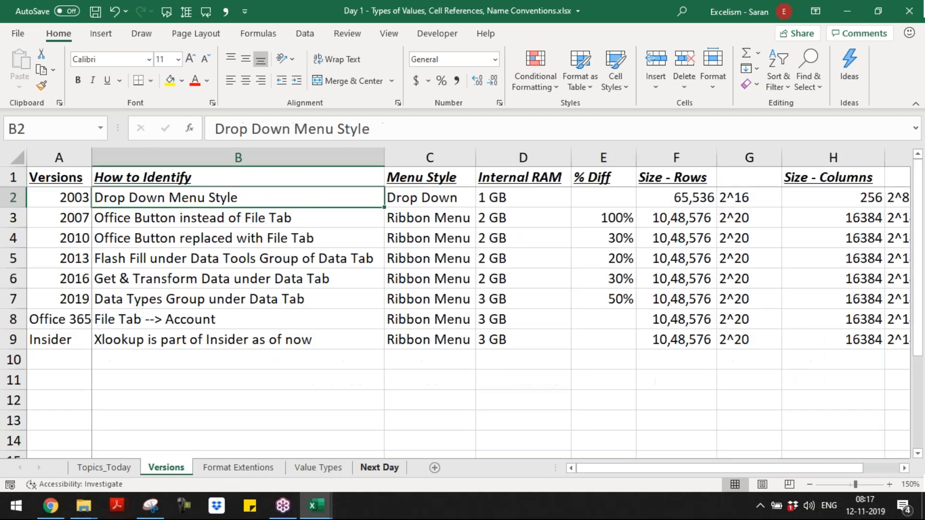
key("ctrl+Page_Up")
key("ctrl+c")
key("ctrl+Page_Down")
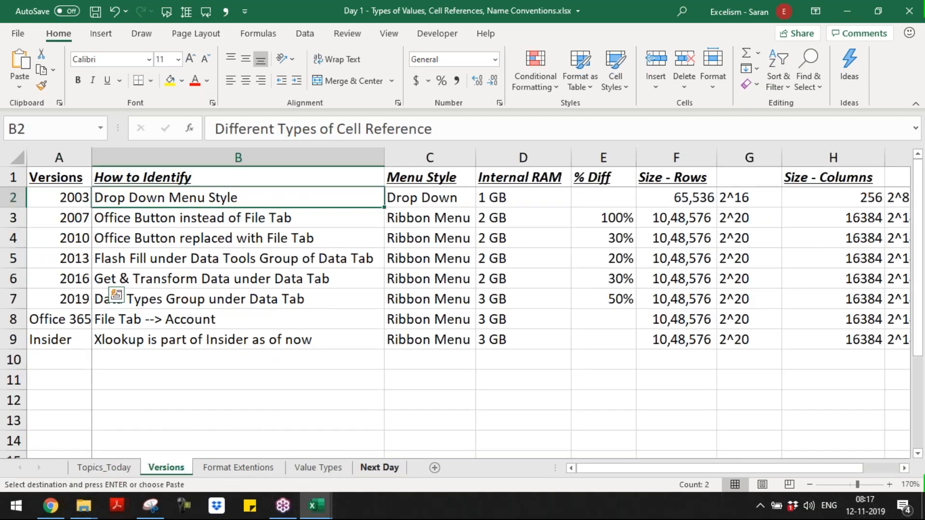
key("ctrl+Page_Down")
key("ctrl+Page_Down")
key("ctrl+Page_Down")
key("Return")
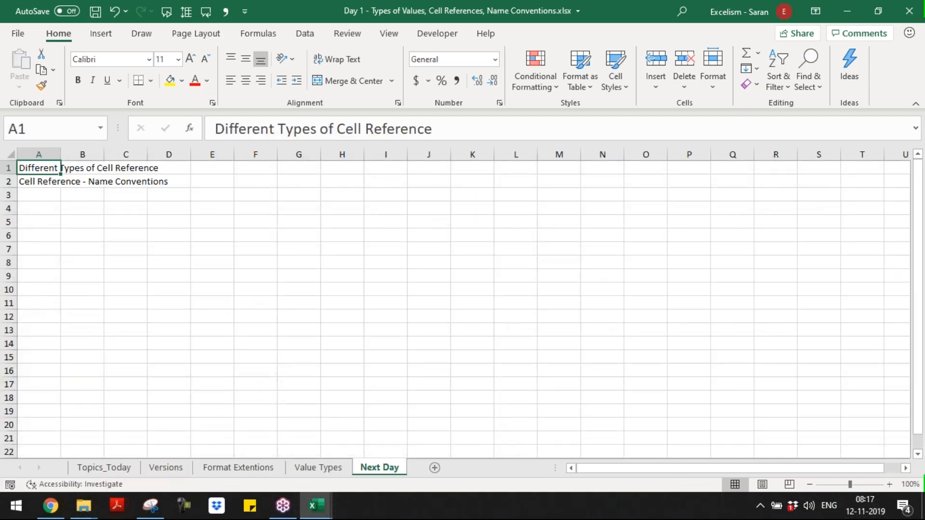
Step: Insert a row above the topics on the Next Day sheet and enter "Examples with Logical Expressions" in A1
key("shift+space")
key("ctrl+shift+plus")
key("Up")
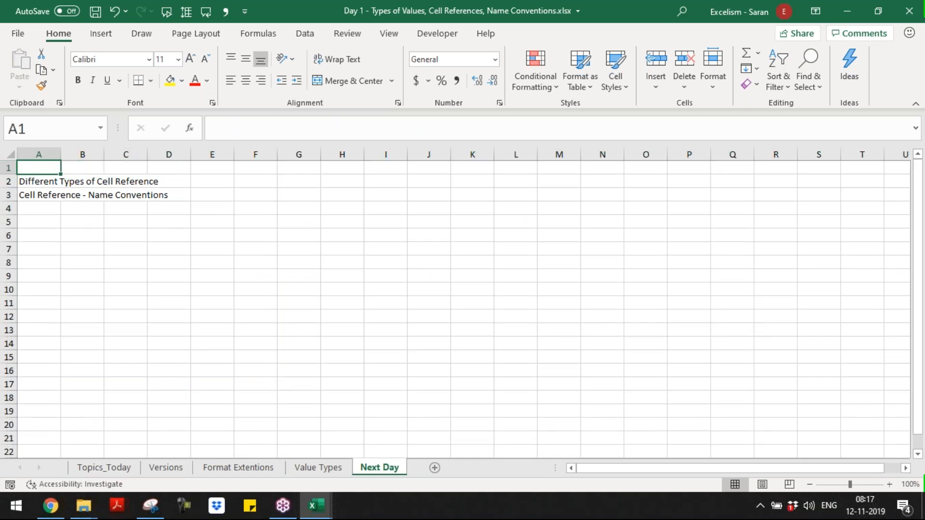
type("LOg")
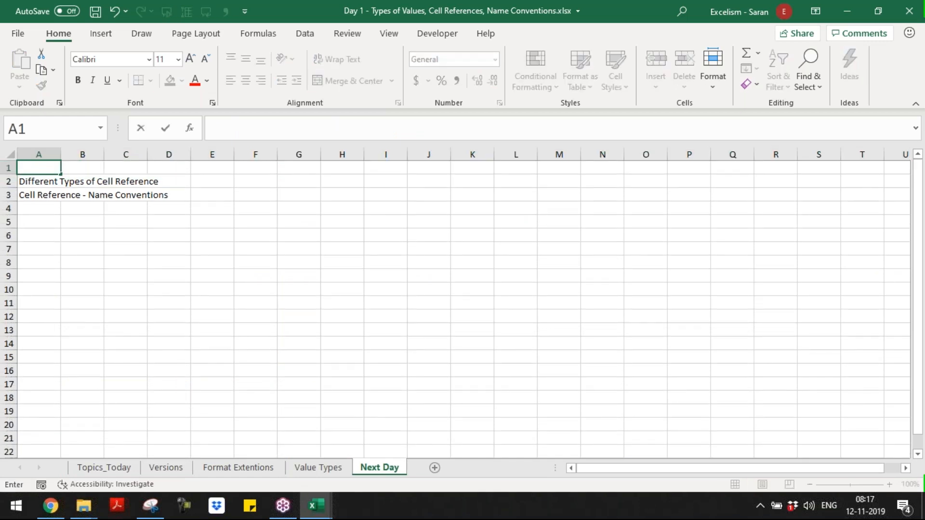
type("ical")
key("Escape")
type("Exampl")
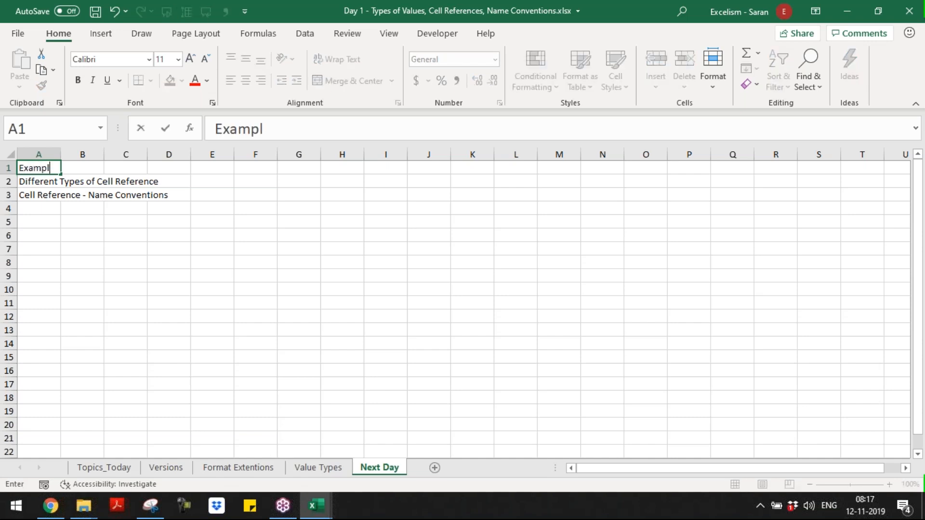
type("es with Logical")
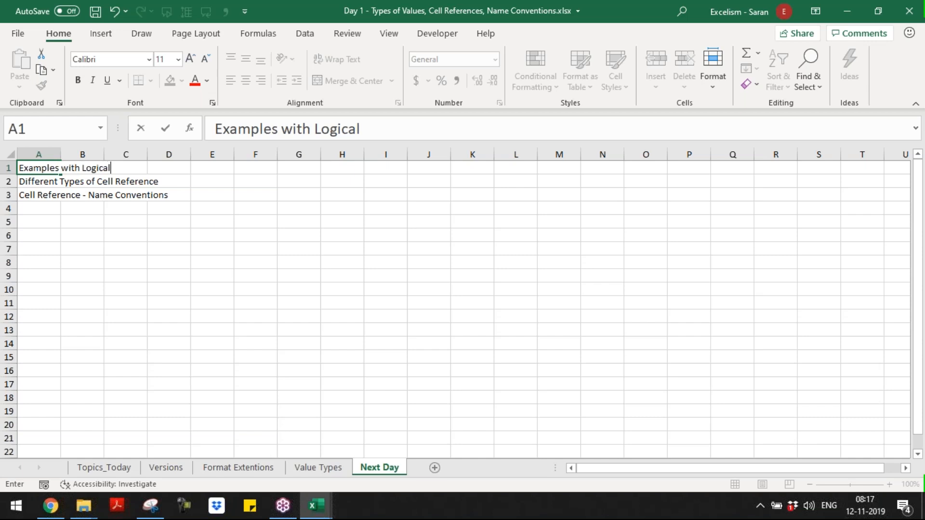
type(" Expressions")
key("Return")
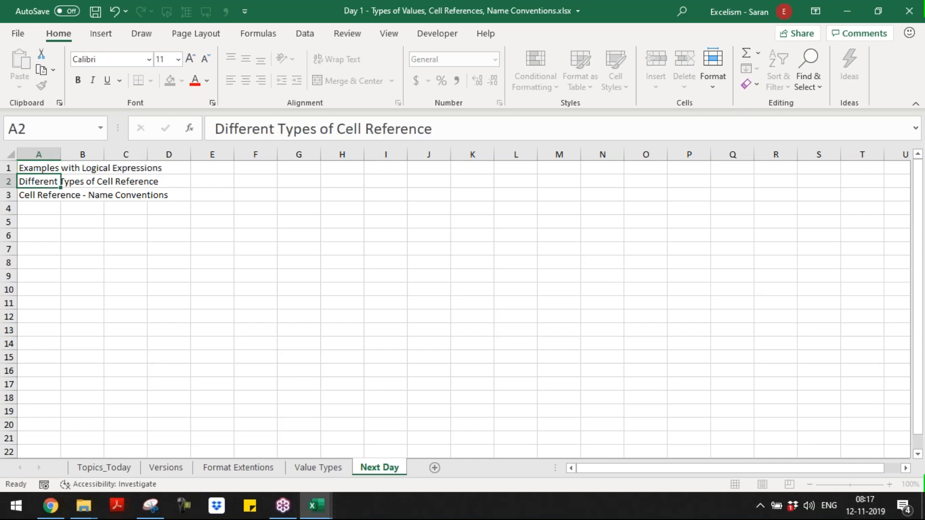
Step: Make the three topics in A1:A3 of the Next Day sheet bold
key("Up")
key("shift+Down")
key("shift+Down")
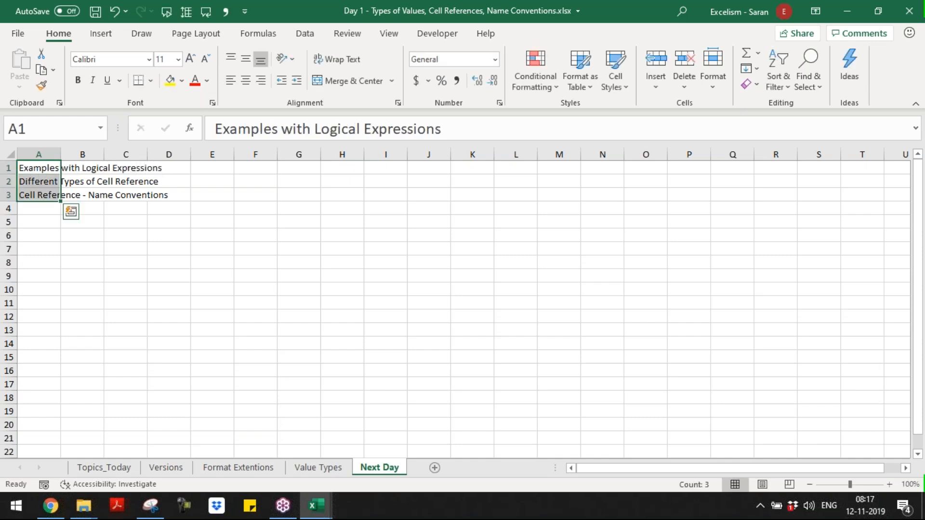
key("ctrl+b")
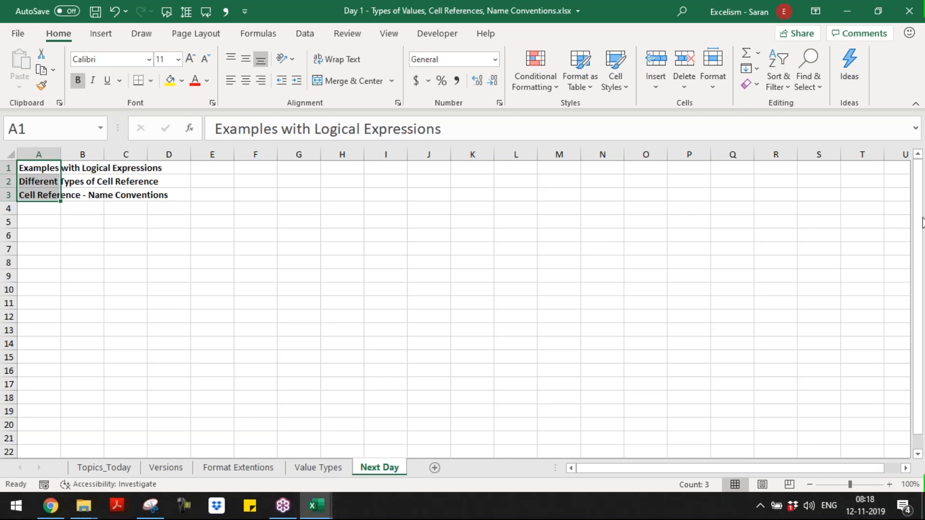
left_click(920, 214)
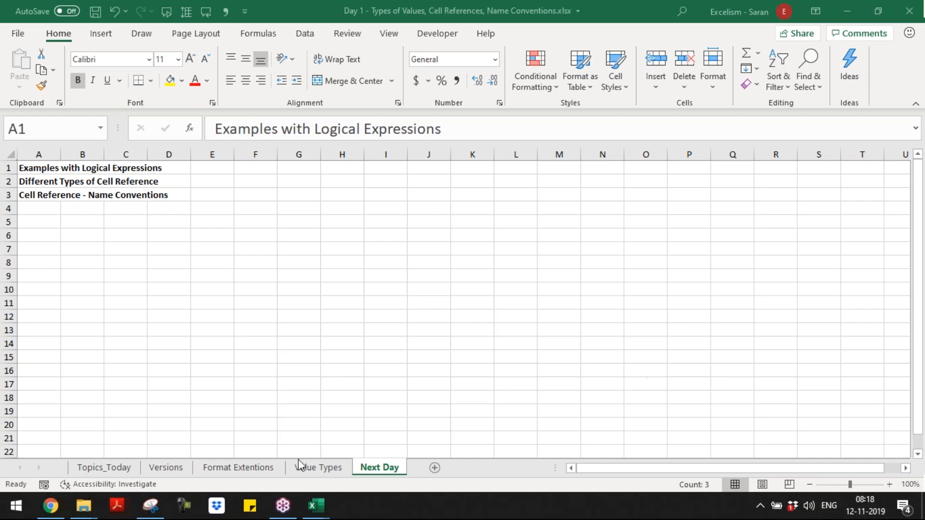
Step: Return to the start of the Value Types sheet, select cell D5 and save the workbook
left_click(310, 468)
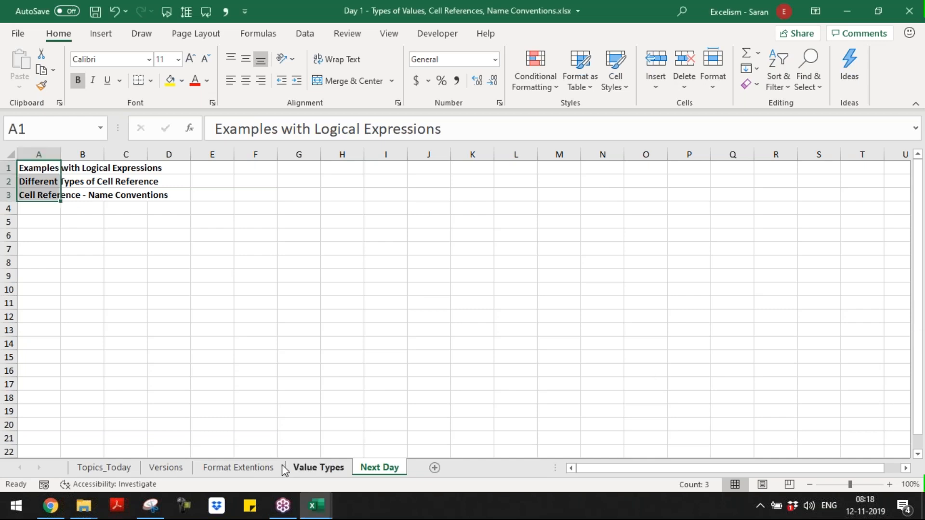
left_click(322, 468)
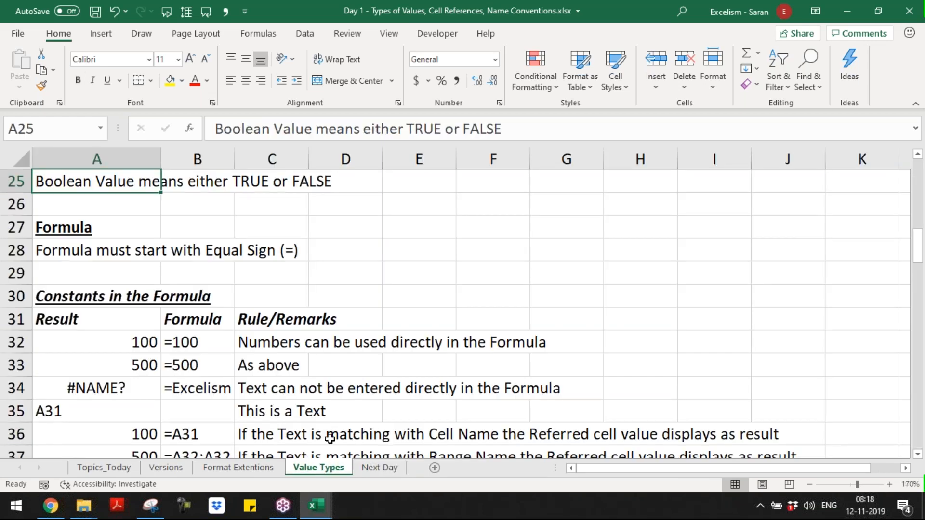
key("ctrl+Home")
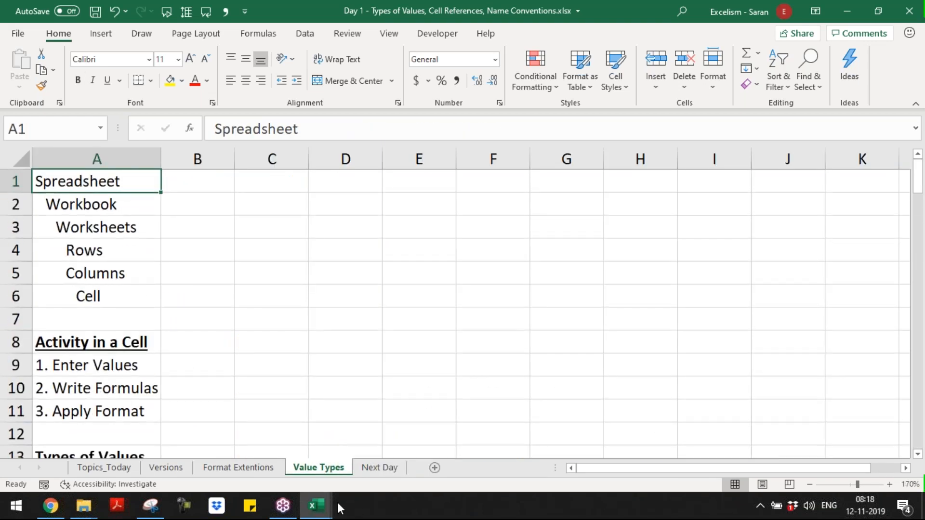
left_click(323, 283)
key("ctrl+s")
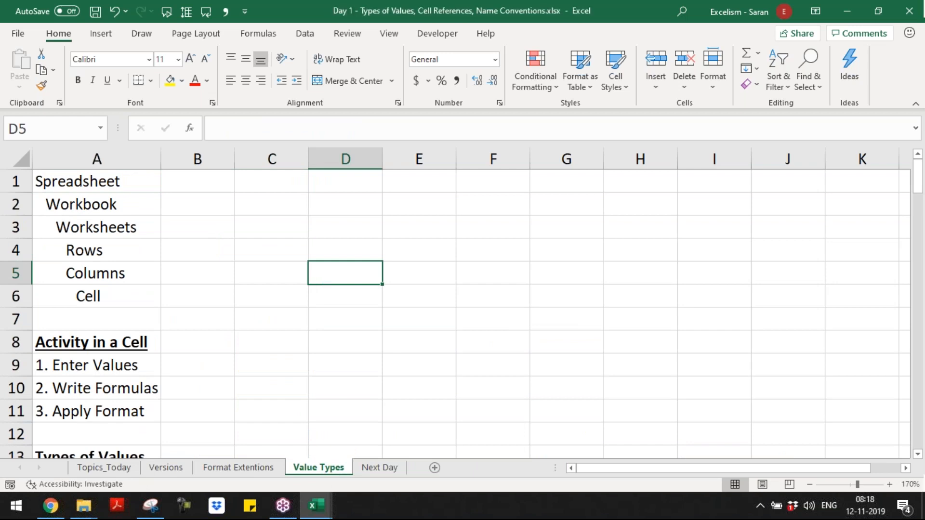
Step: Close the training workbook and Master Short-cuts.xlsx, saving the changes to the shortcuts file
key("ctrl+w")
key("ctrl+w")
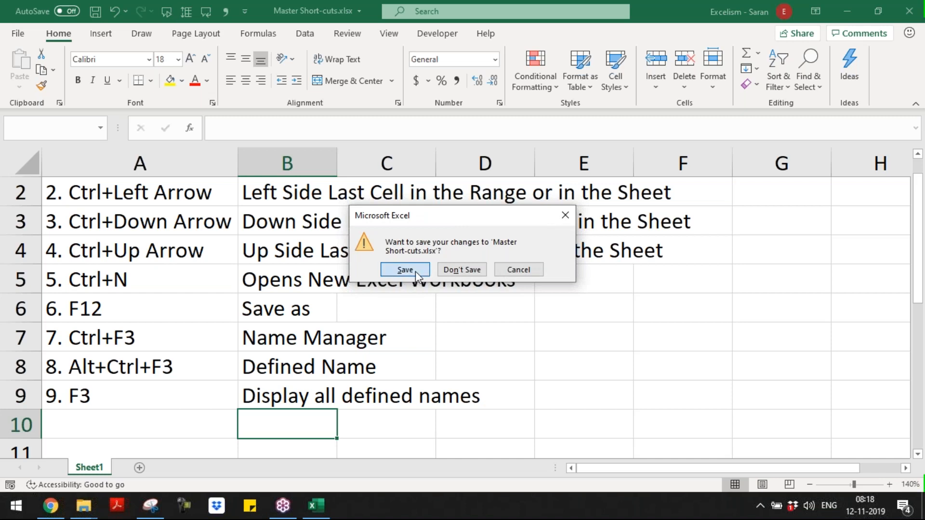
left_click(406, 270)
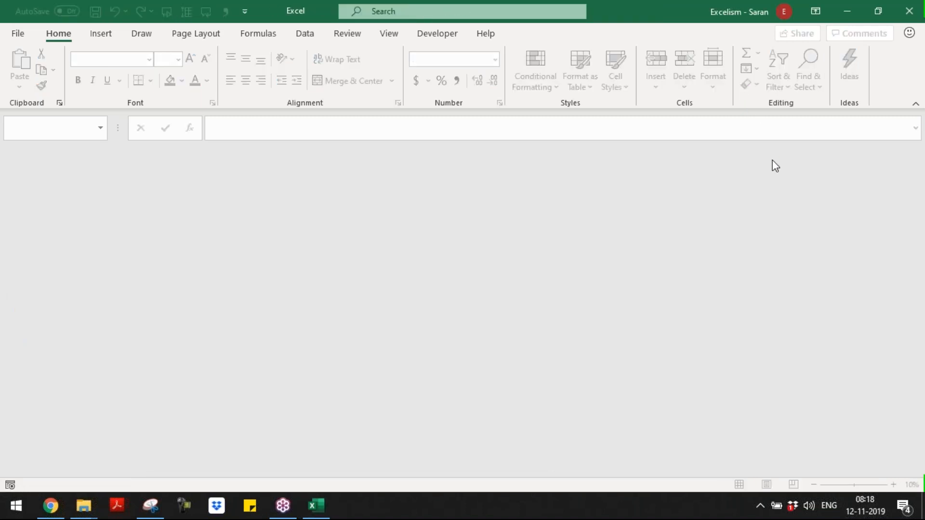